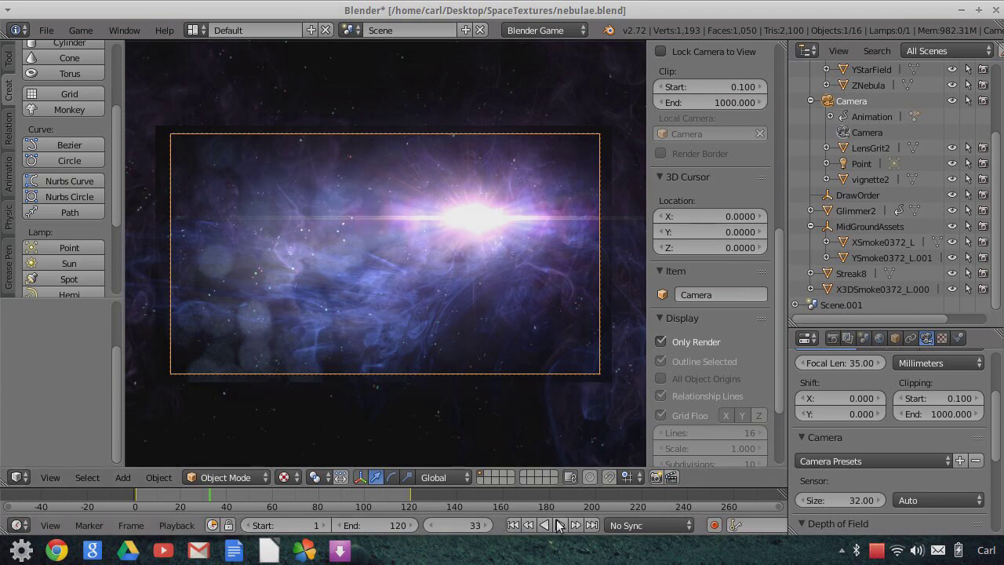
# - Play and pause the nebula animation several times through the camera view to examine the parallax motion
pyautogui.click(561, 525)
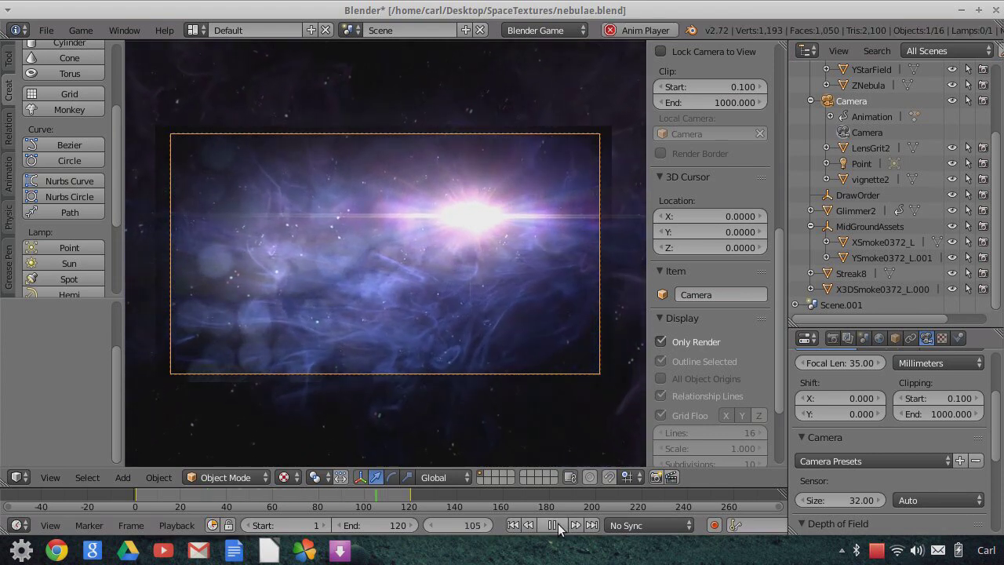
pyautogui.click(553, 524)
pyautogui.click(559, 525)
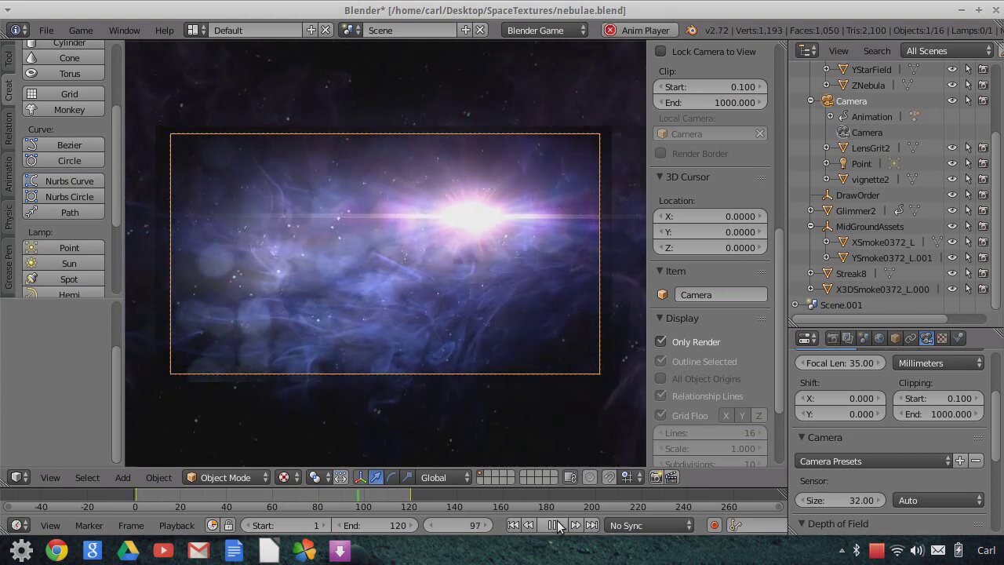
pyautogui.click(556, 525)
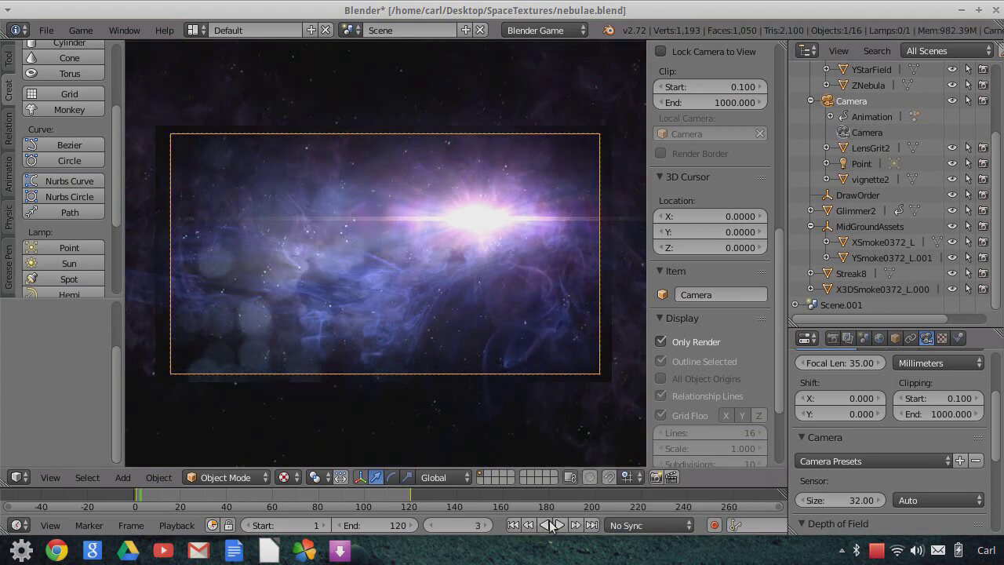
pyautogui.click(560, 526)
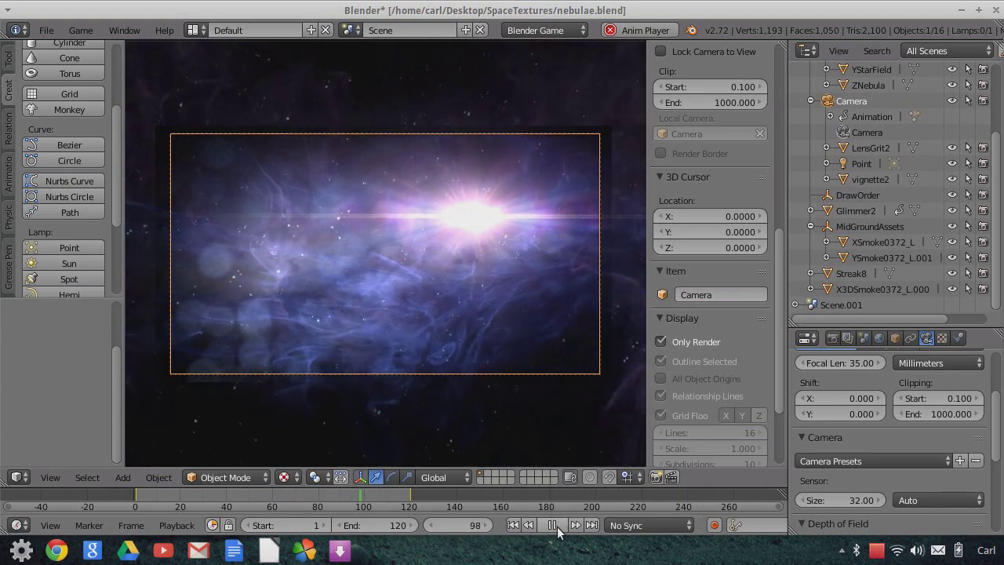
pyautogui.click(553, 525)
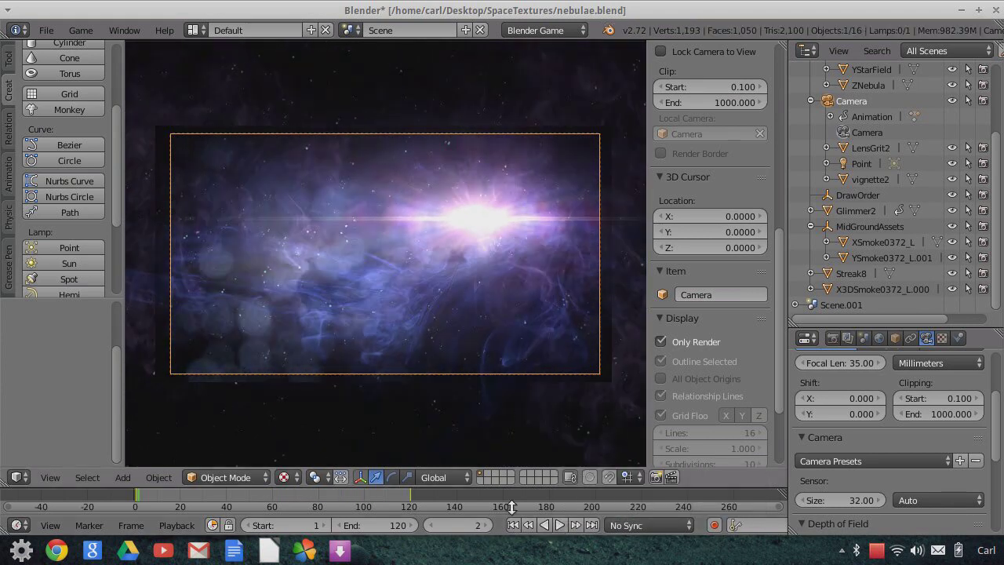
pyautogui.click(565, 527)
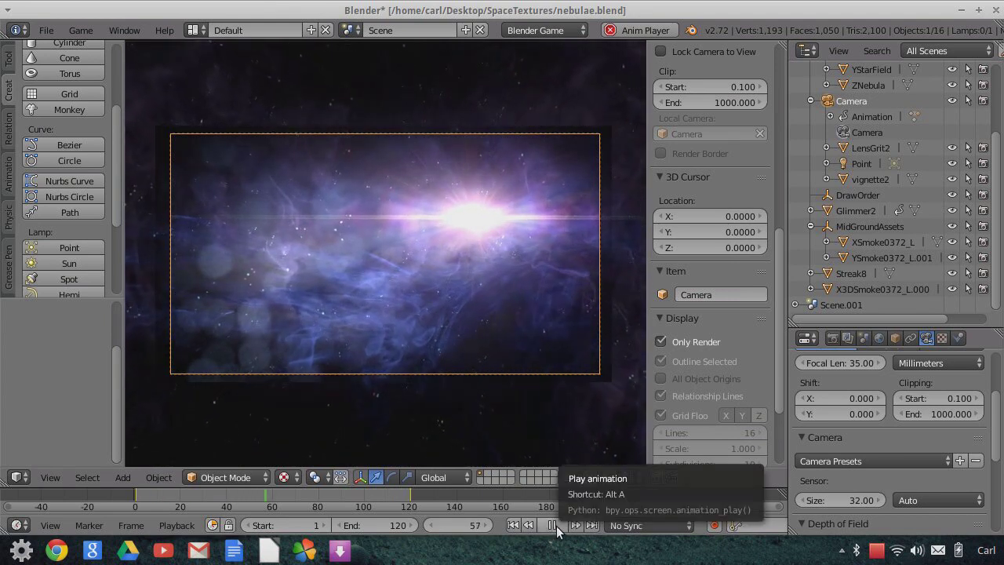
pyautogui.click(554, 525)
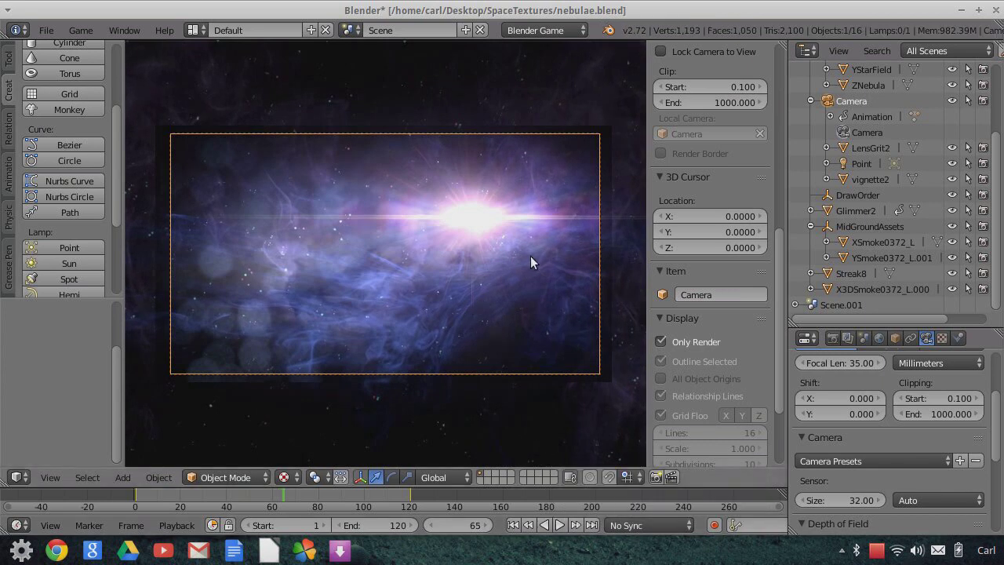
# - Leave the camera view and orbit around the nebula scene to examine how its layers are arranged in depth
pyautogui.press('KP_0')
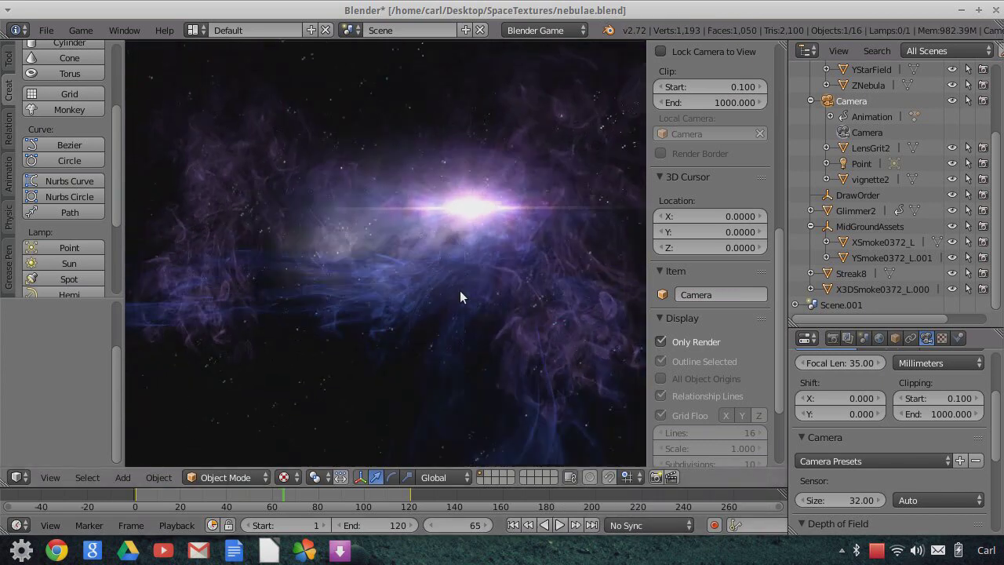
pyautogui.moveTo(459, 297); pyautogui.dragTo(345, 303, button='middle')
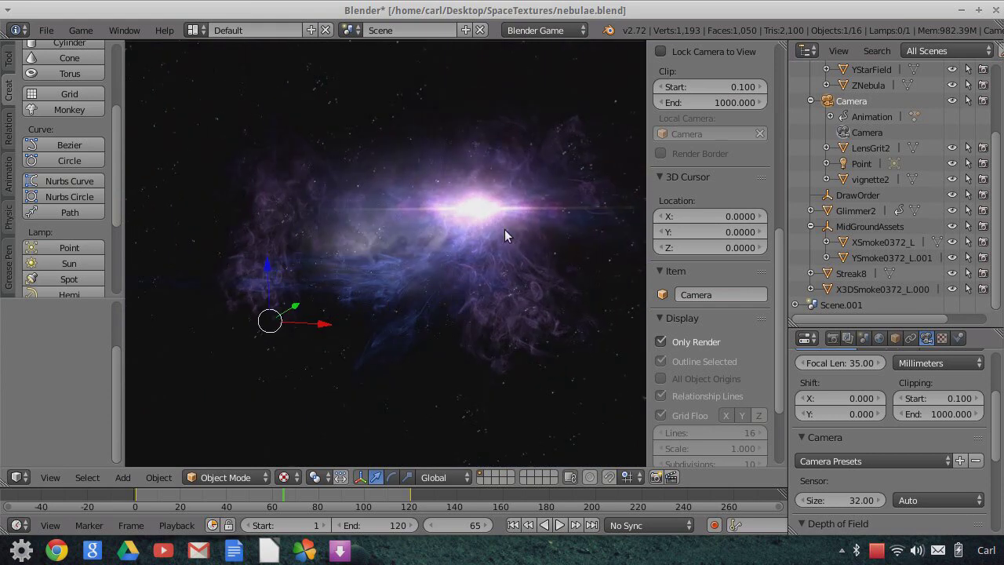
pyautogui.moveTo(412, 217); pyautogui.dragTo(436, 221, button='middle')
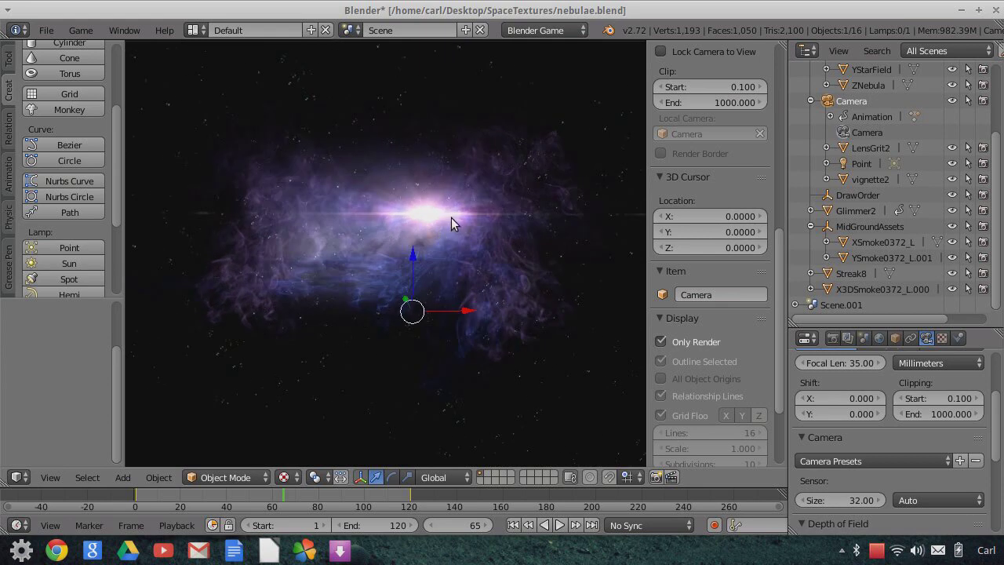
pyautogui.moveTo(454, 216); pyautogui.dragTo(323, 267, button='middle')
pyautogui.moveTo(399, 235)
pyautogui.mouseDown(button='middle')
pyautogui.moveTo(382, 240)
pyautogui.moveTo(455, 284)
pyautogui.moveTo(379, 253)
pyautogui.moveTo(431, 260)
pyautogui.moveTo(348, 251)
pyautogui.moveTo(460, 293)
pyautogui.moveTo(413, 289)
pyautogui.moveTo(397, 282)
pyautogui.moveTo(560, 307)
pyautogui.mouseUp(button='middle')
pyautogui.moveTo(361, 307); pyautogui.dragTo(425, 366, button='middle')
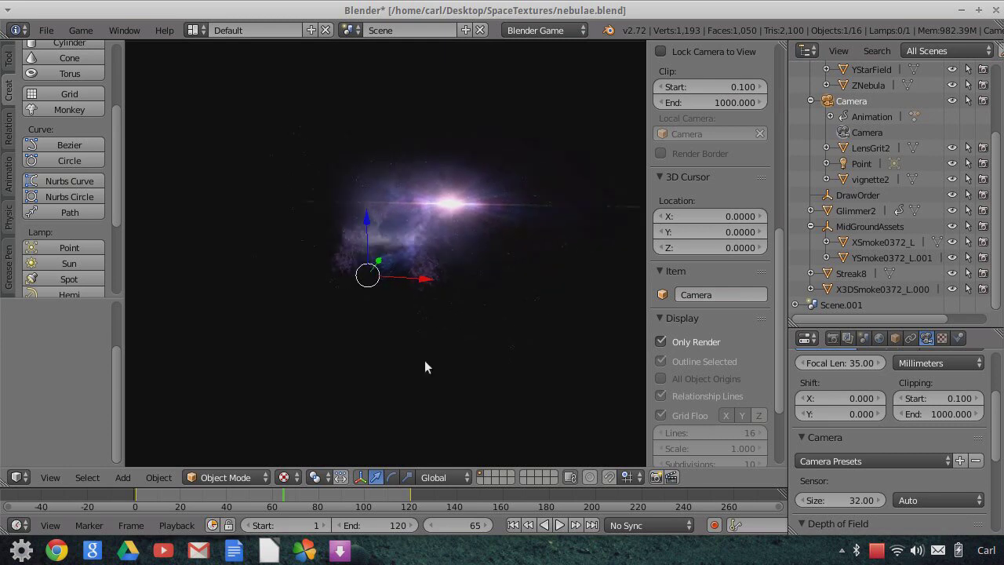
# - Return to the camera view and replay the animation from the first frame
pyautogui.click(55, 481)
pyautogui.click(109, 417)
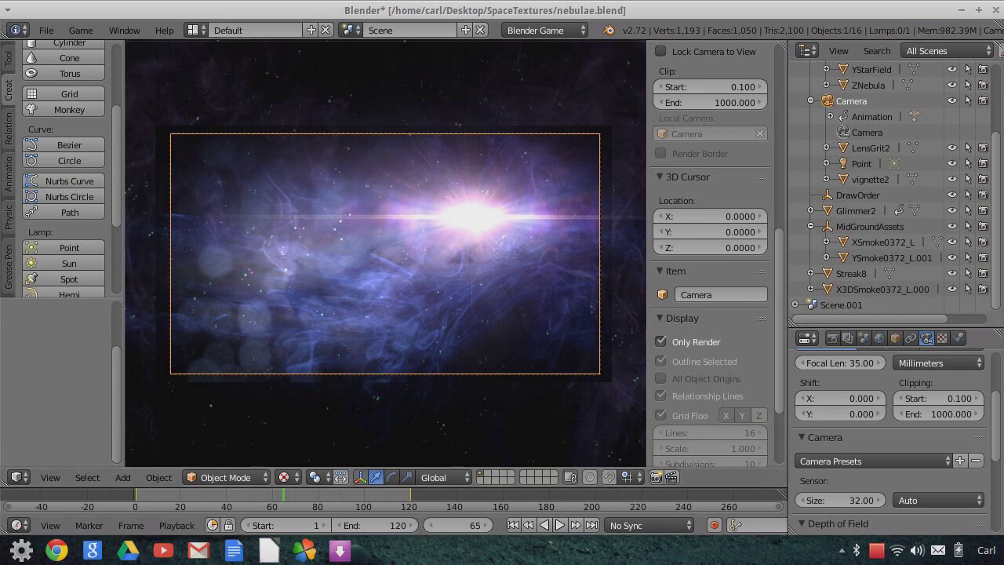
pyautogui.click(513, 525)
pyautogui.click(560, 525)
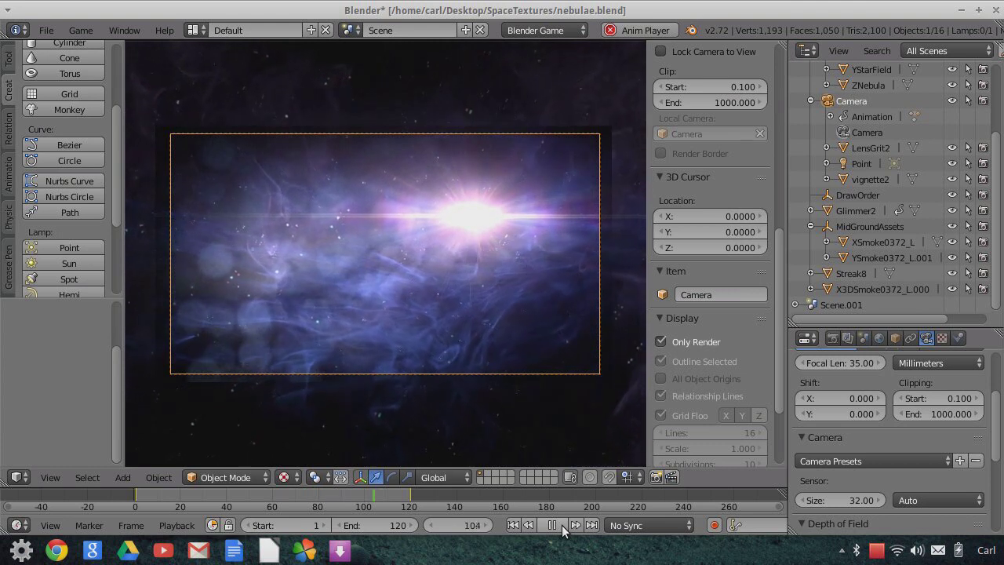
pyautogui.click(561, 525)
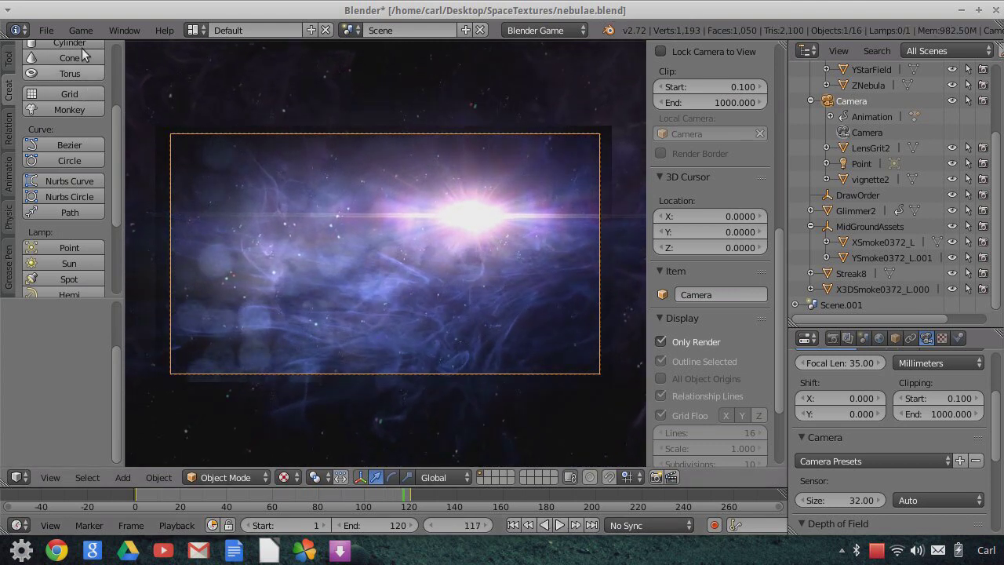
# - Save the nebulae.blend file and start a new default scene
pyautogui.click(46, 30)
pyautogui.click(71, 153)
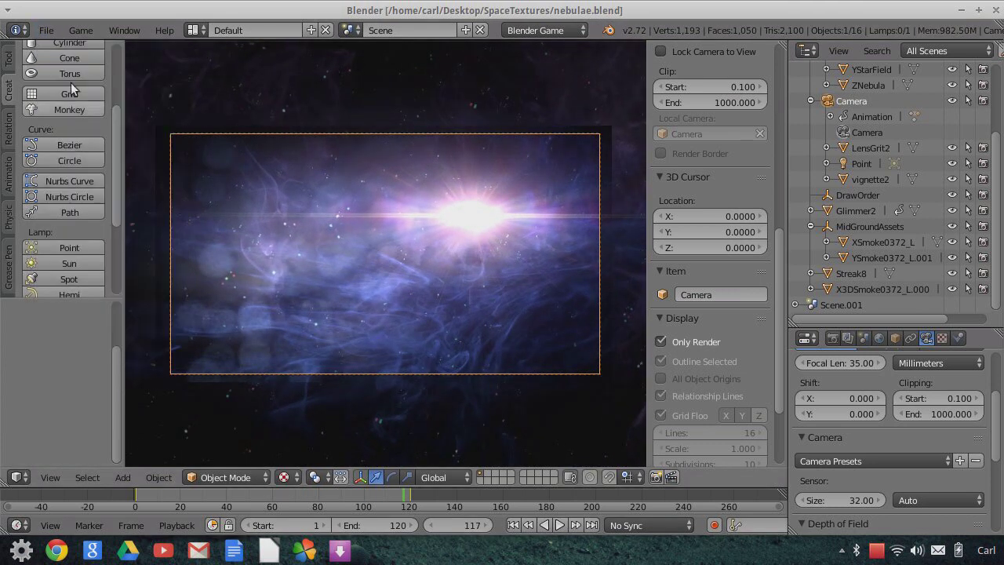
pyautogui.click(47, 30)
pyautogui.click(59, 47)
pyautogui.click(60, 59)
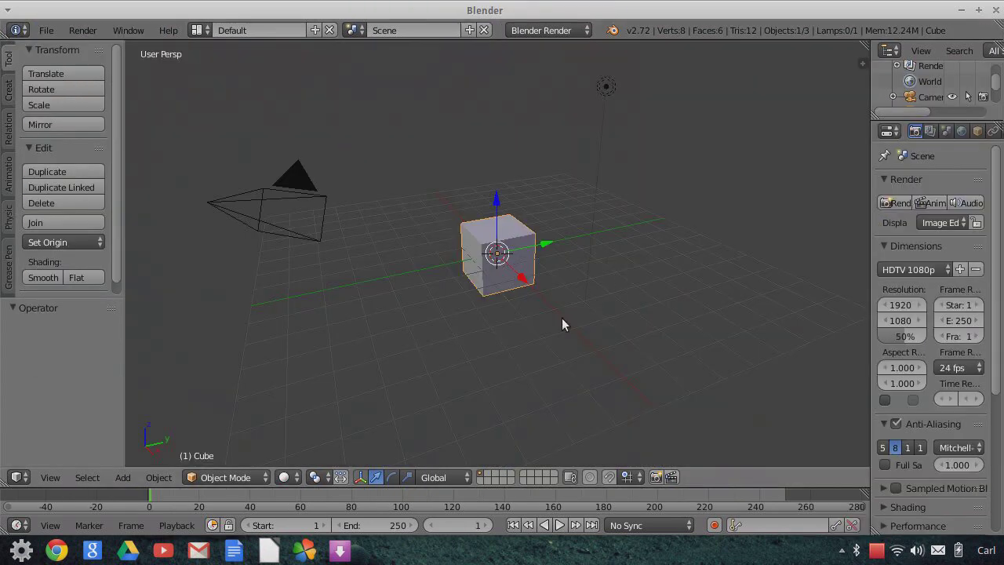
# - Show the 3D view's properties and set the viewport shading's material mode to GLSL
pyautogui.click(47, 478)
pyautogui.press('n')
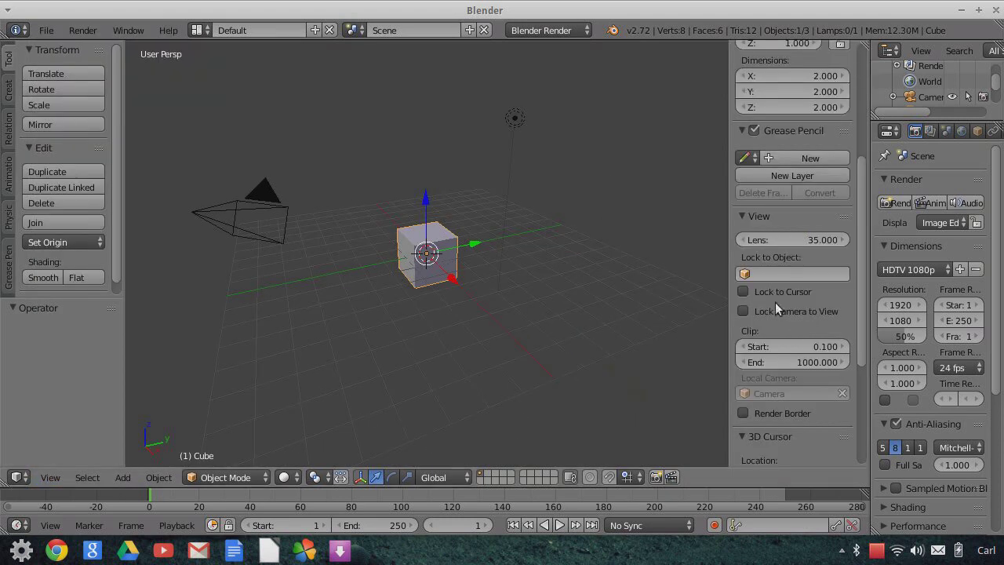
pyautogui.scroll(-6, 795, 345)
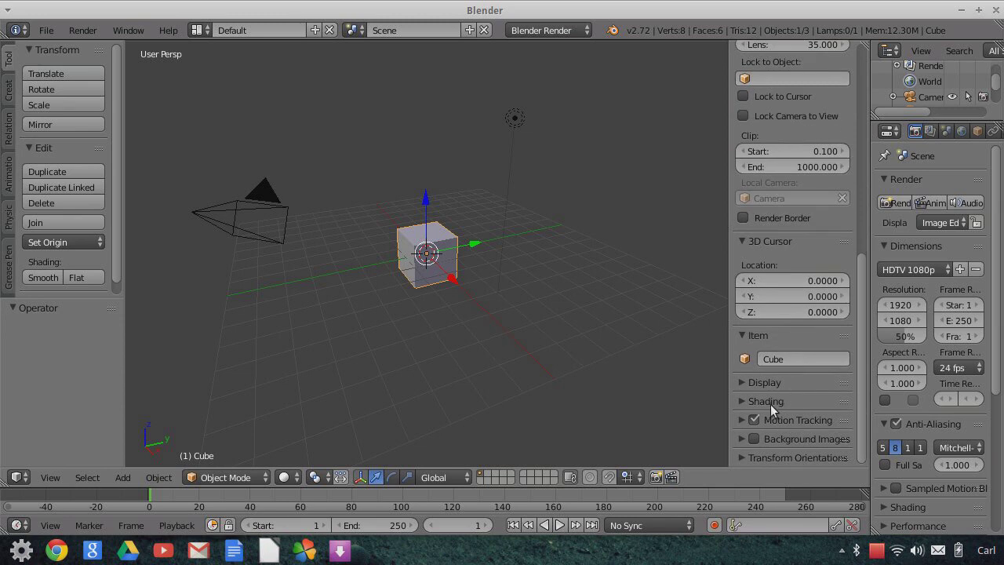
pyautogui.click(768, 404)
pyautogui.scroll(-2, 793, 418)
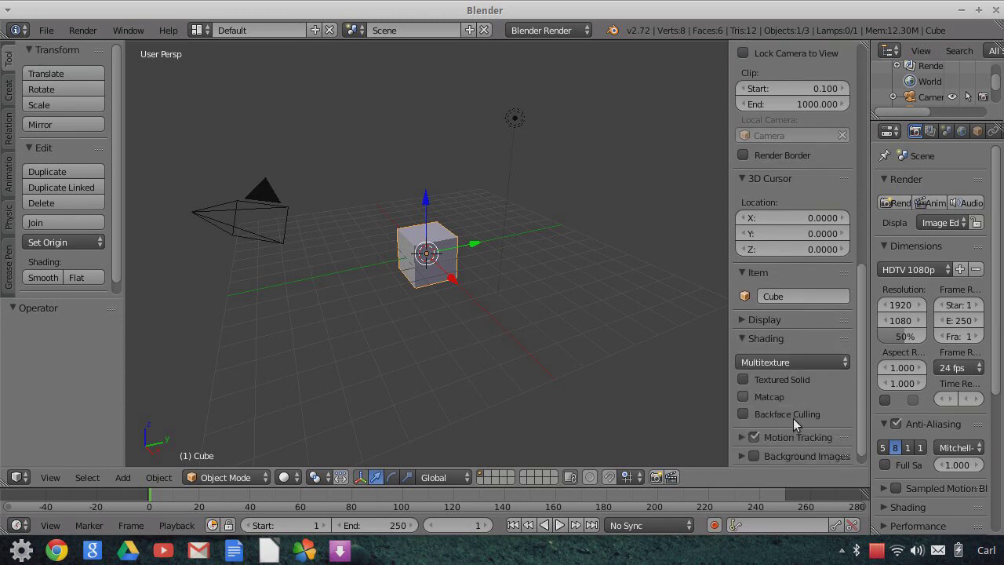
pyautogui.click(788, 364)
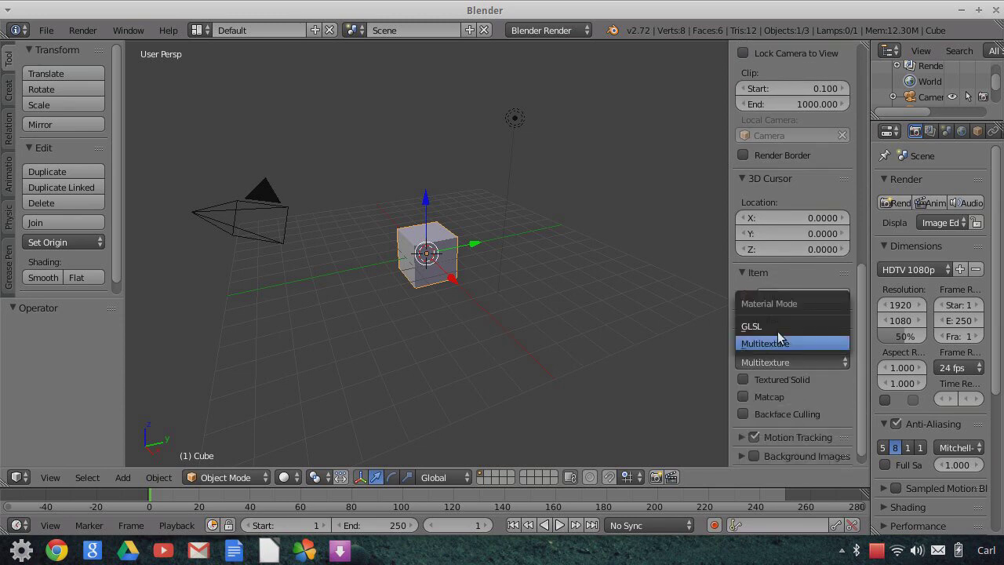
pyautogui.click(776, 327)
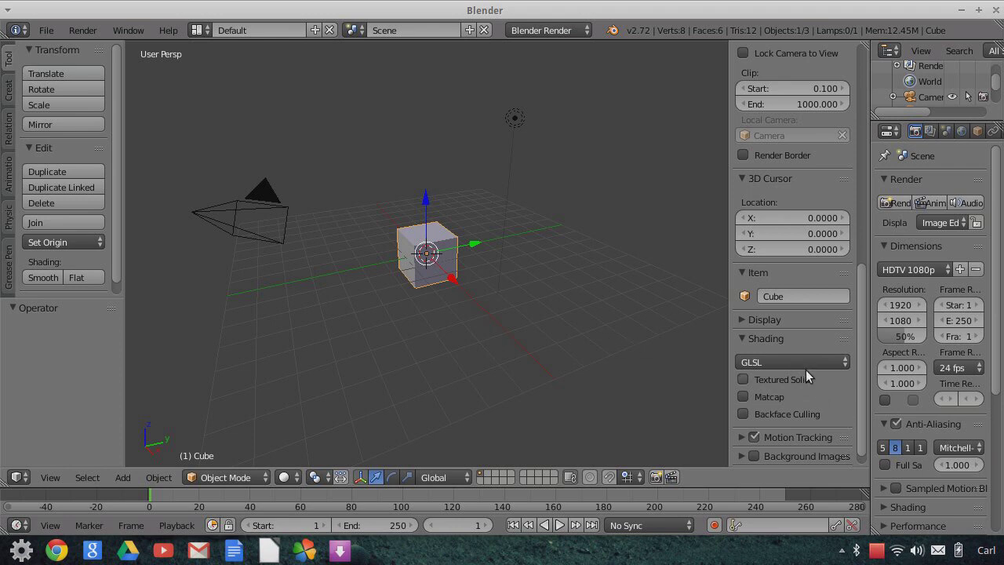
# - Toggle the Only Render display option on and off to compare its effect on the viewport
pyautogui.click(743, 320)
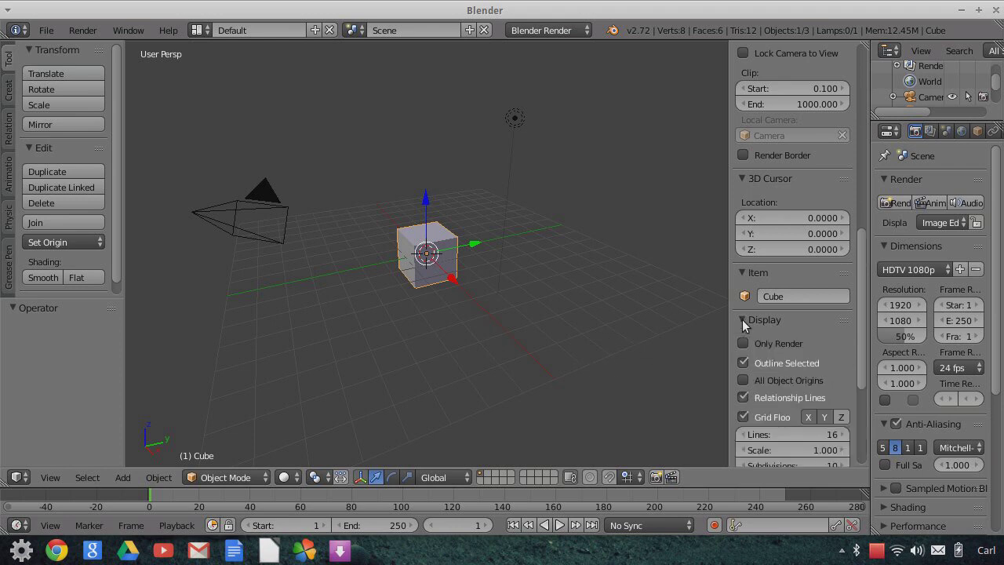
pyautogui.scroll(-2, 779, 326)
pyautogui.click(744, 281)
pyautogui.click(744, 281)
pyautogui.click(744, 280)
pyautogui.click(743, 281)
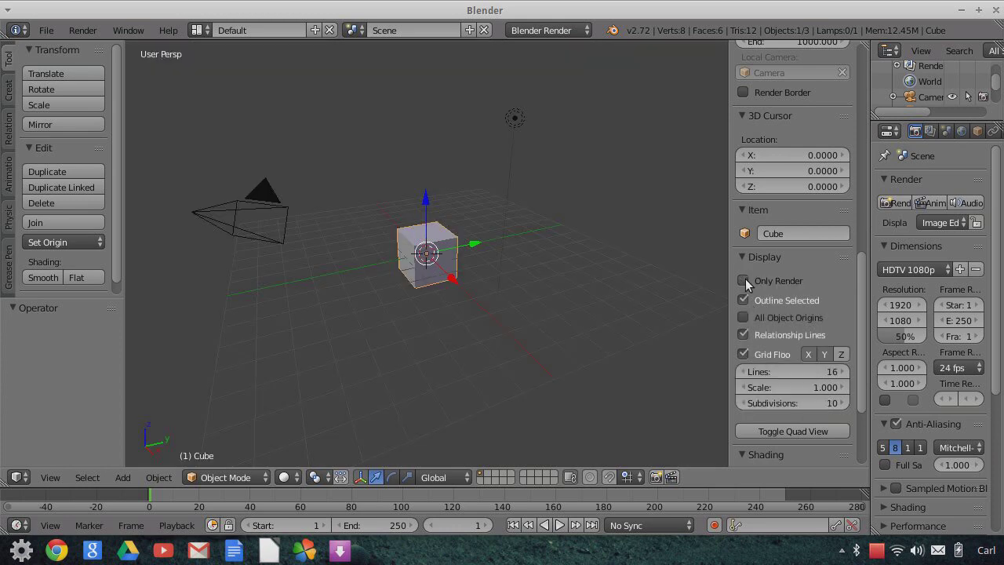
pyautogui.click(744, 281)
pyautogui.click(745, 280)
# - Switch to the front view and align the active camera to it
pyautogui.click(51, 478)
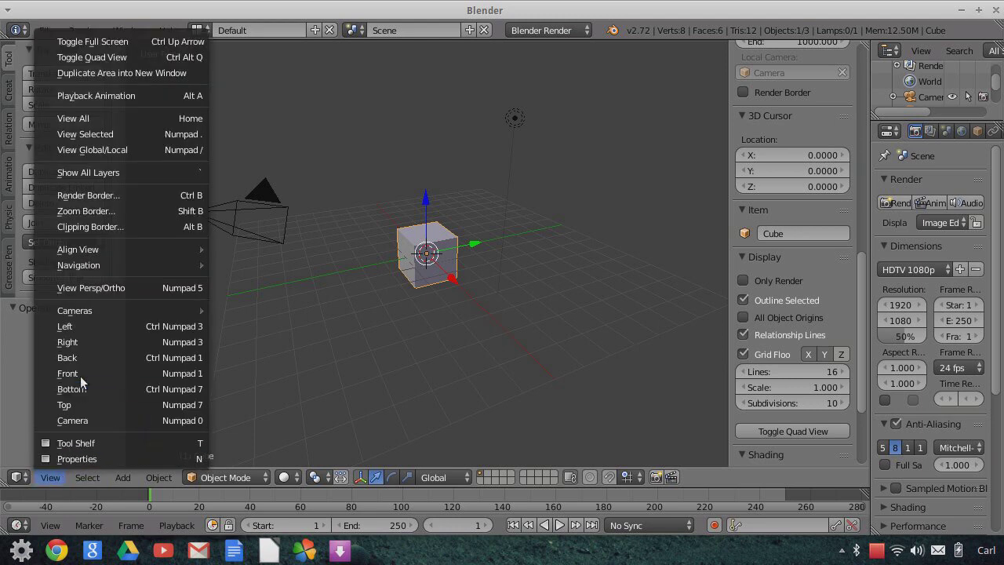
pyautogui.click(69, 374)
pyautogui.click(50, 478)
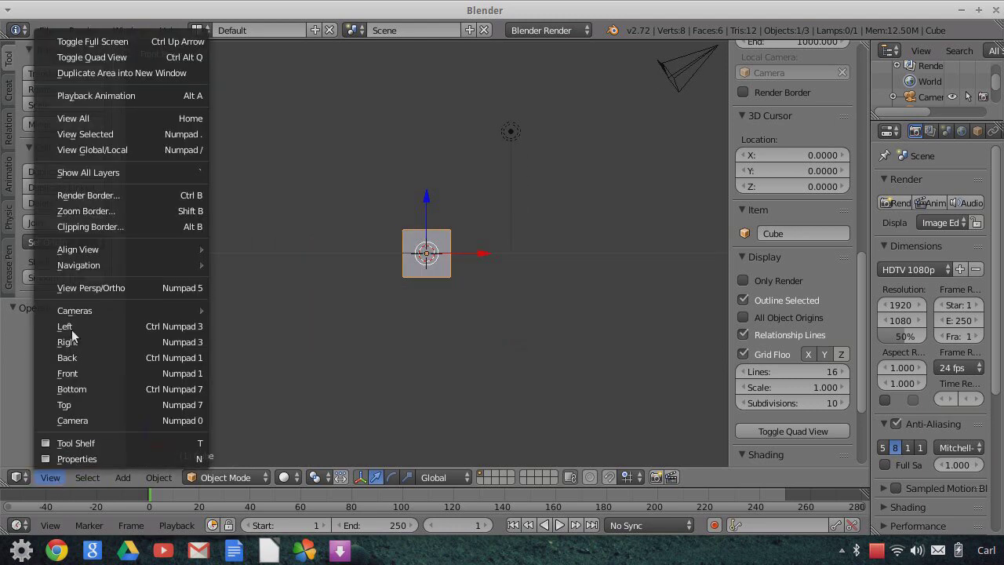
pyautogui.moveTo(100, 248)
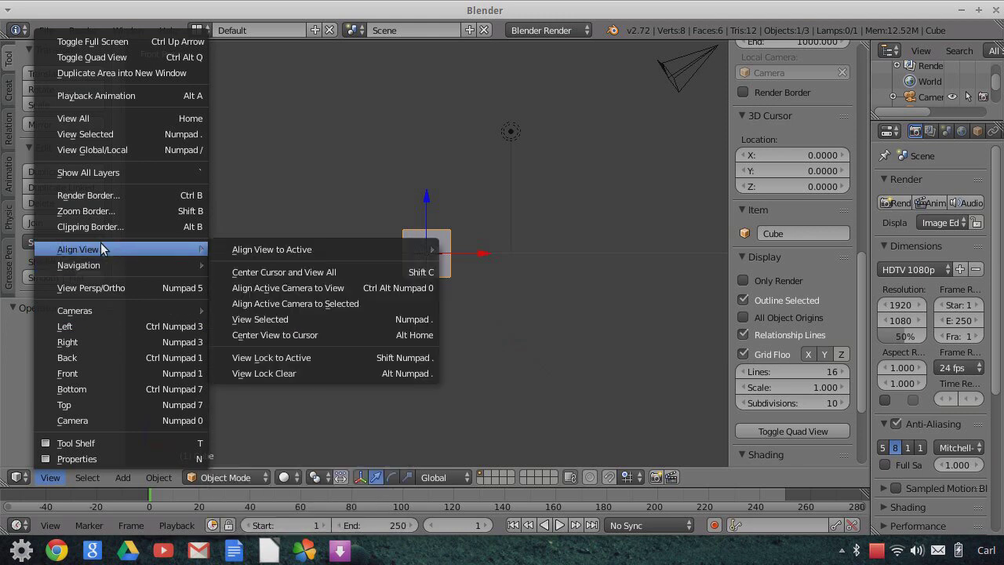
pyautogui.click(328, 288)
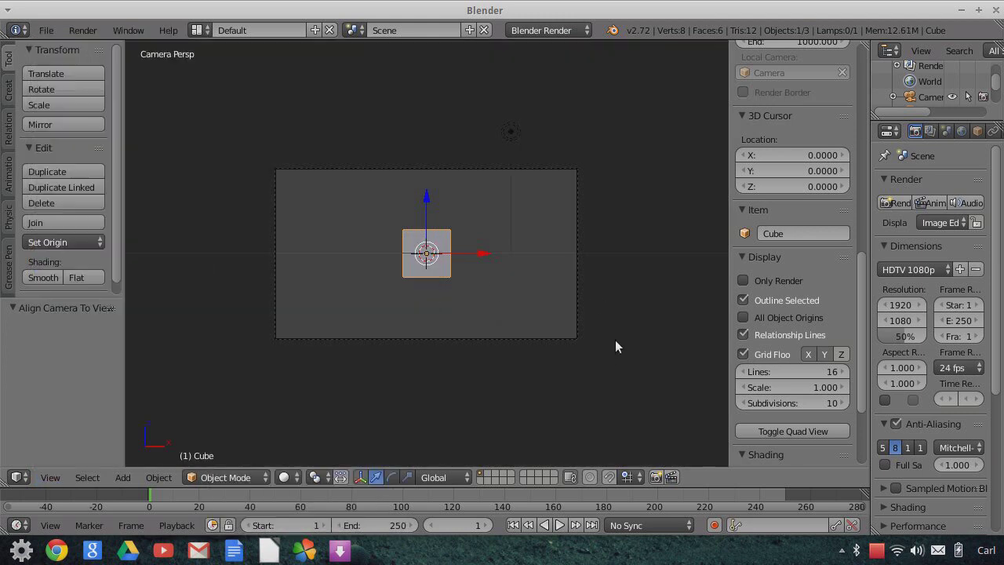
# - Move the camera up about 1.78 units along the global Z axis
pyautogui.rightClick(576, 306)
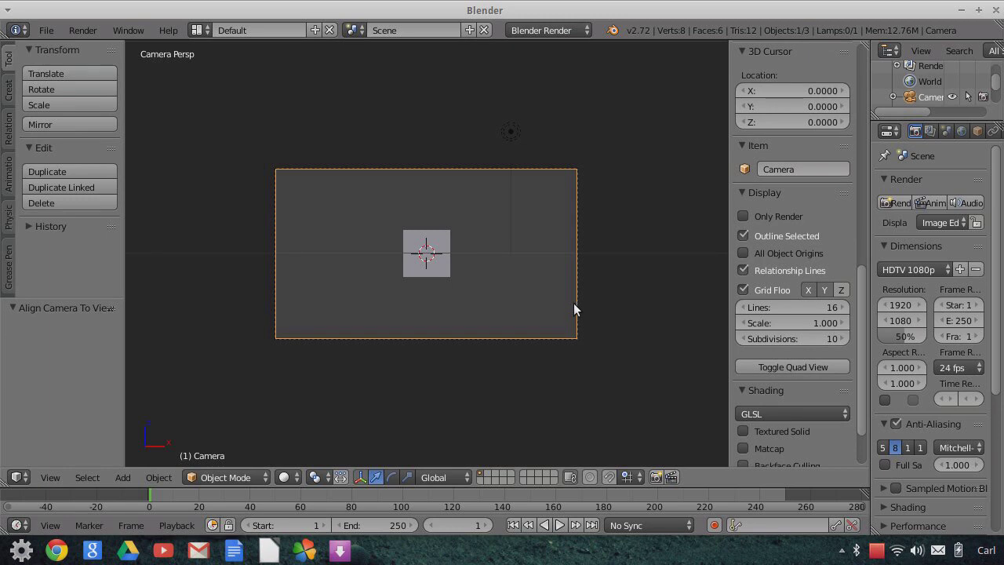
pyautogui.press('g')
pyautogui.press('z')
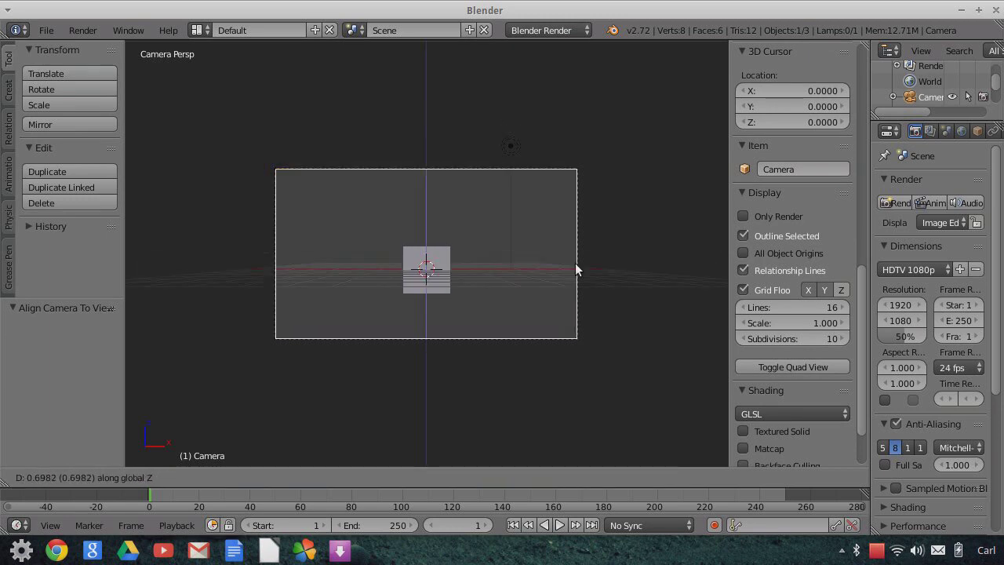
pyautogui.click(578, 212)
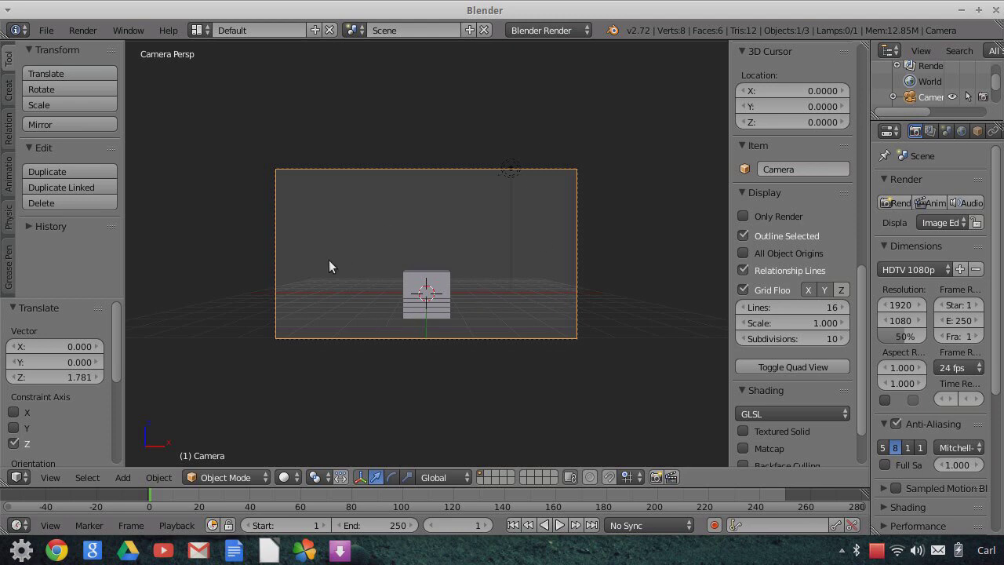
# - Delete the default lamp and cube from the scene
pyautogui.rightClick(510, 175)
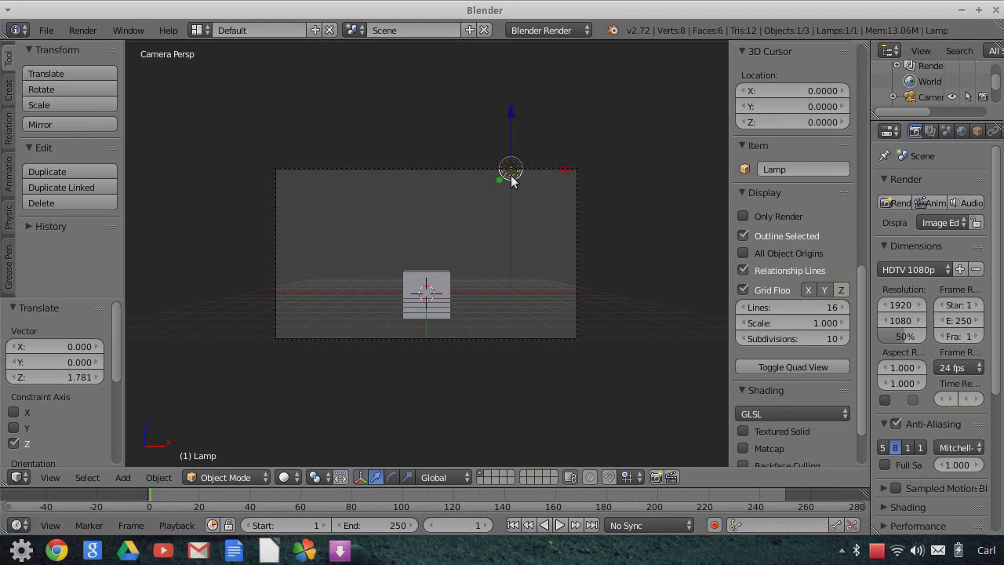
pyautogui.press('x')
pyautogui.click(510, 179)
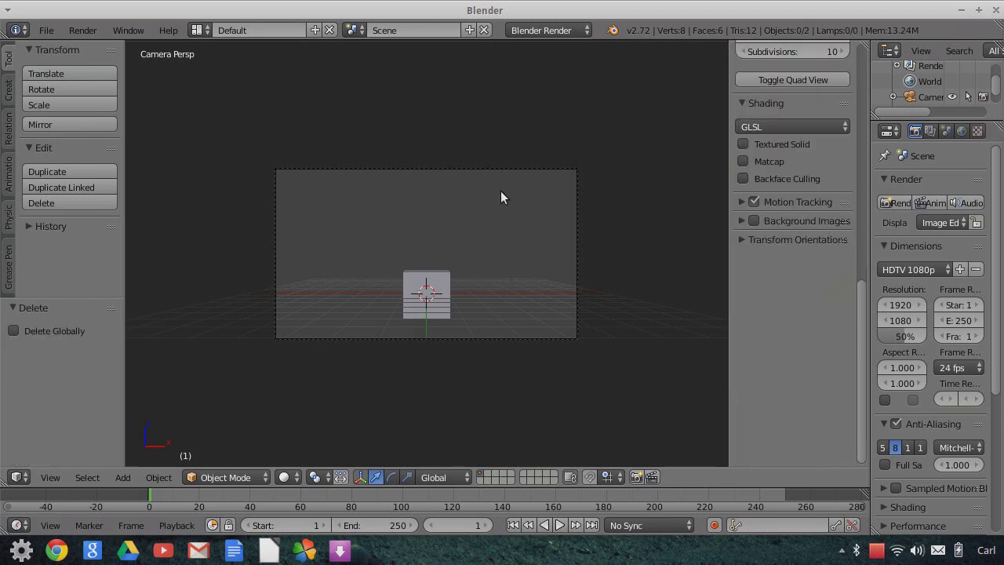
pyautogui.rightClick(442, 284)
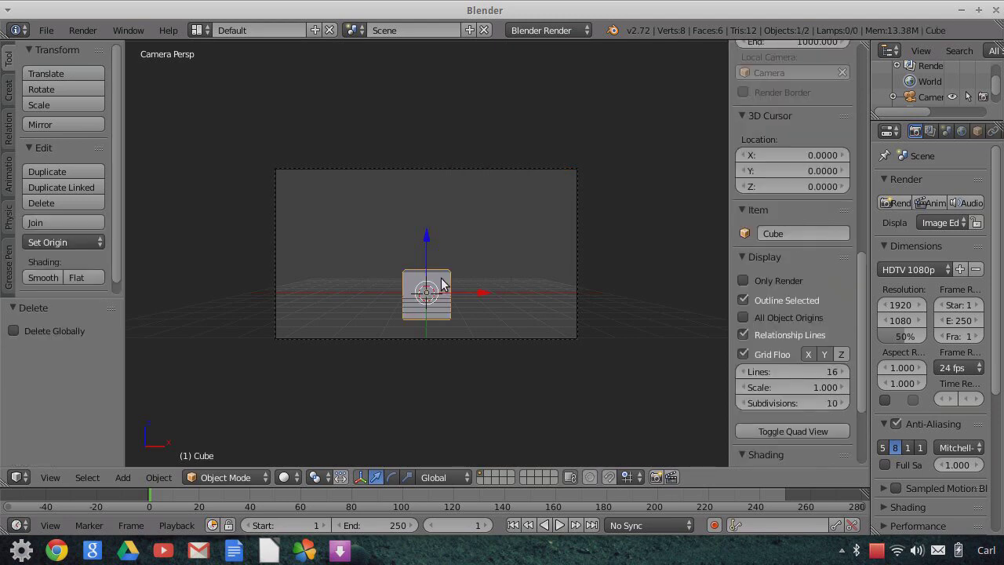
pyautogui.press('x')
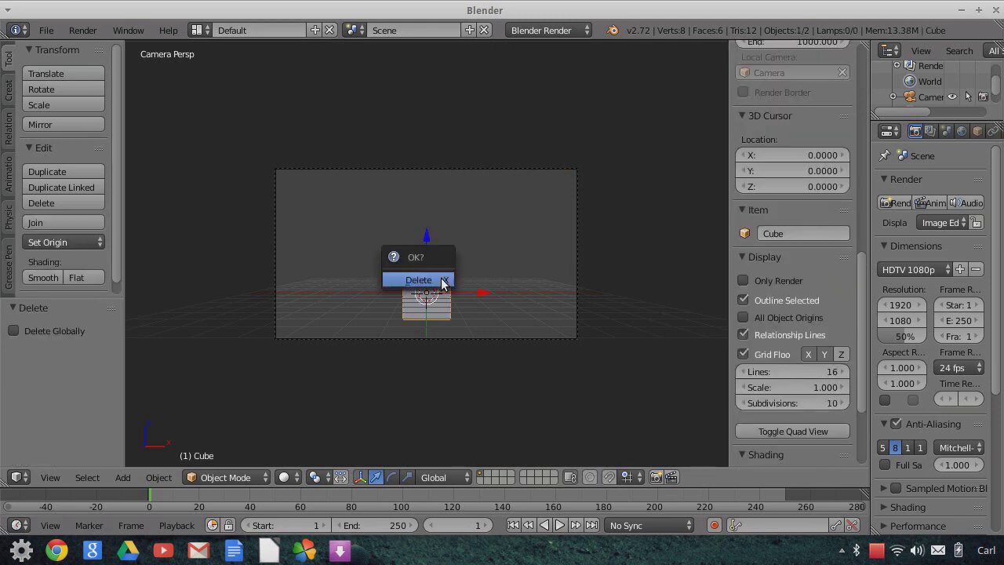
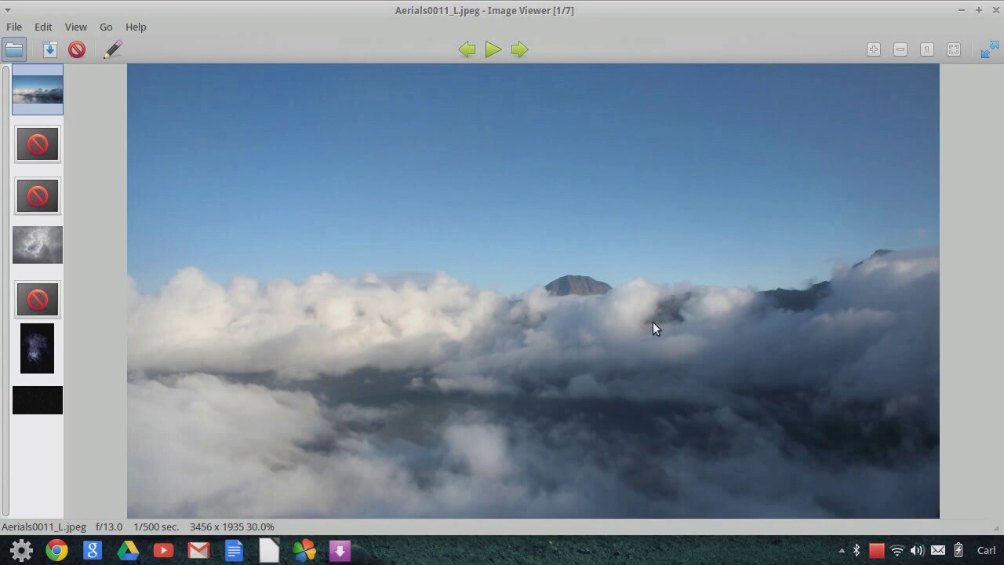
# - Review the source textures Skies0202_1_M.jpg, Smoke0372_L.jpg, Aerials0011_L.jpeg and StarField.png in the Image Viewer
pyautogui.click(35, 242)
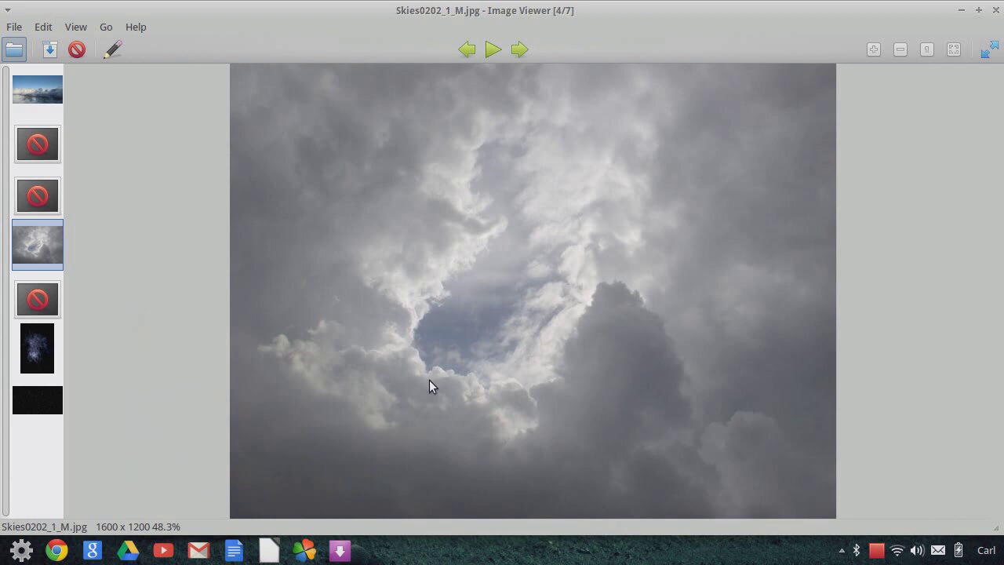
pyautogui.click(35, 348)
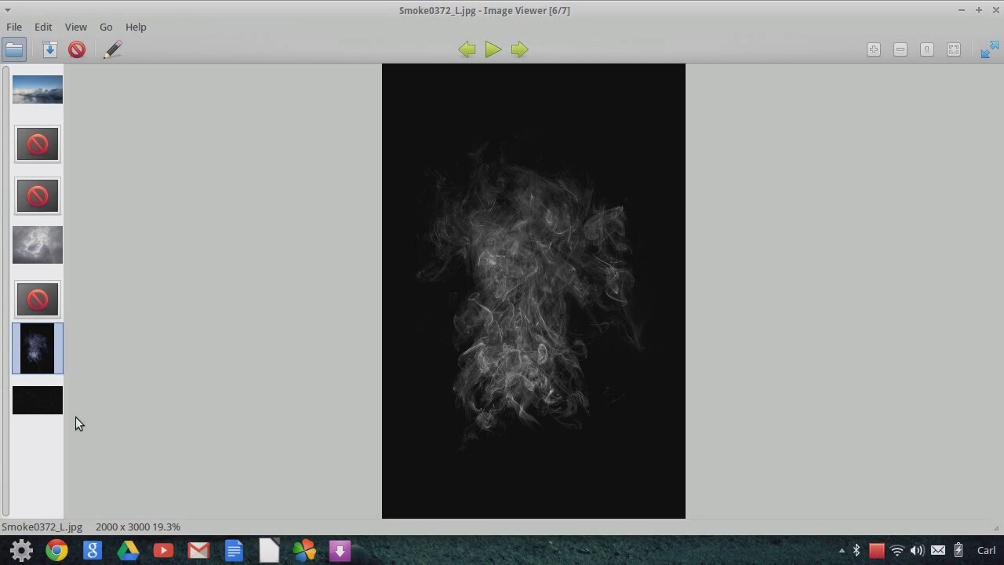
pyautogui.click(54, 256)
pyautogui.click(35, 99)
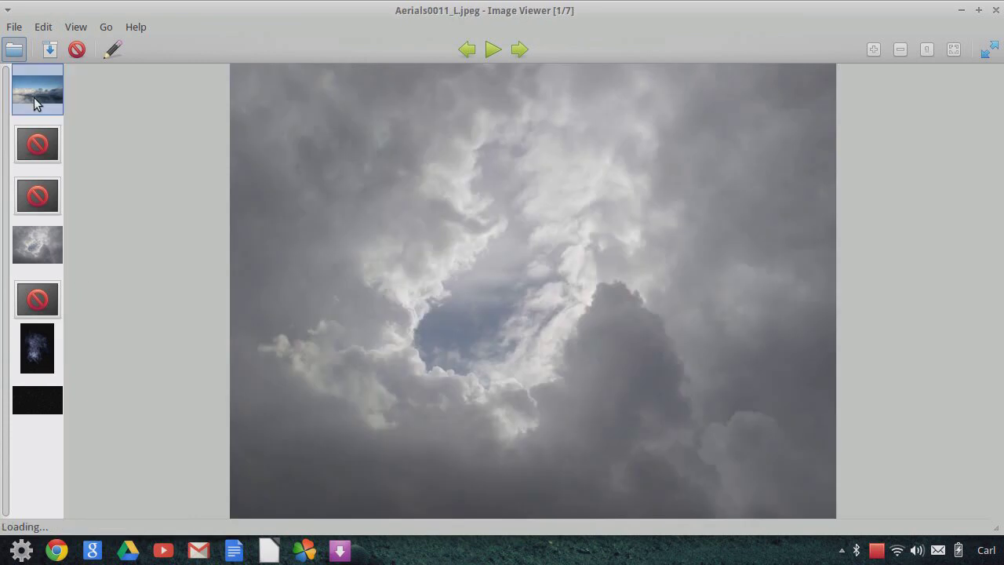
pyautogui.click(49, 403)
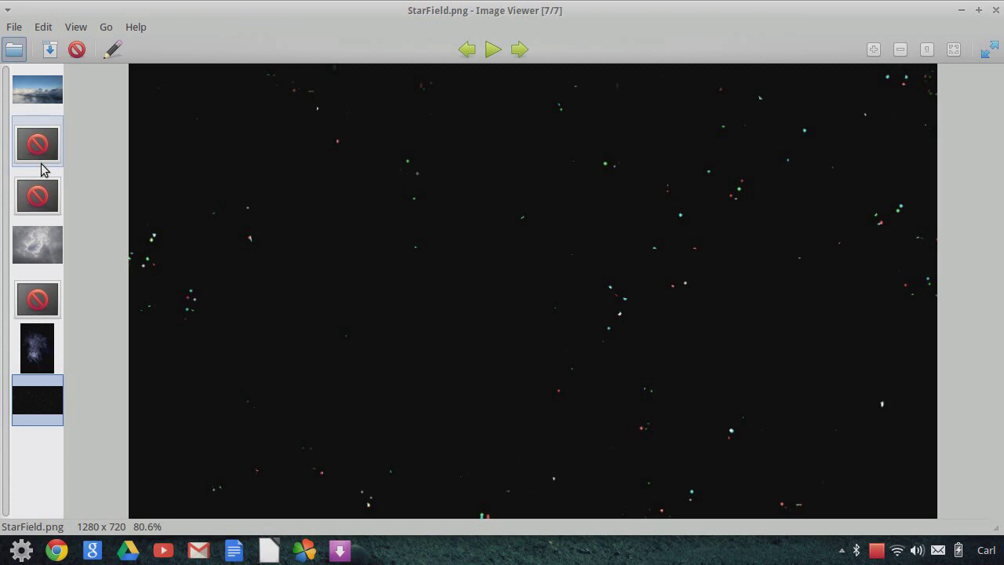
# - Compare the aerial and sky photos with their edited versions Aerials0011_LV2.jpeg and Skies0202_1_MV2.jpg, and view the planet, smoke and star field images
pyautogui.click(51, 89)
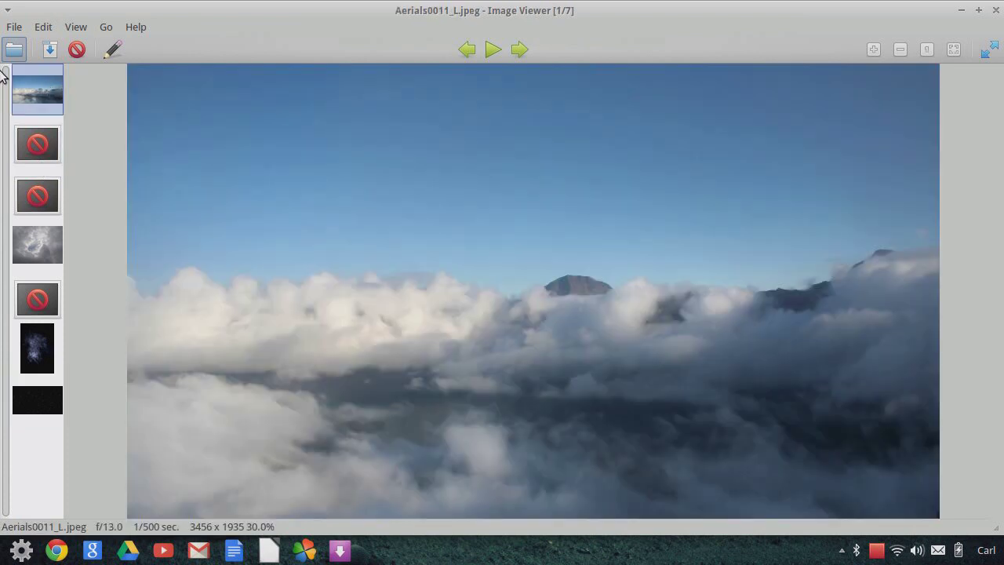
pyautogui.click(54, 139)
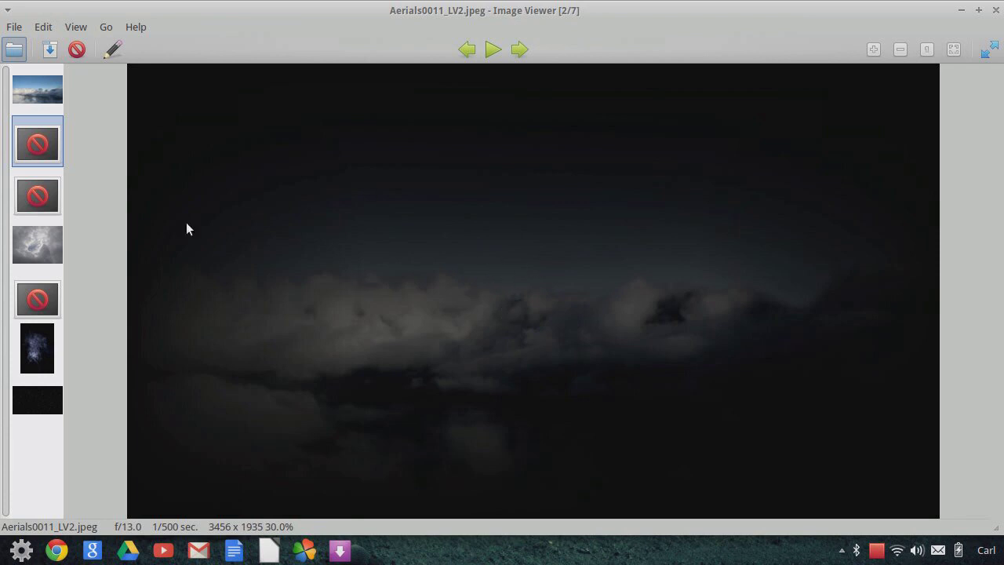
pyautogui.click(62, 192)
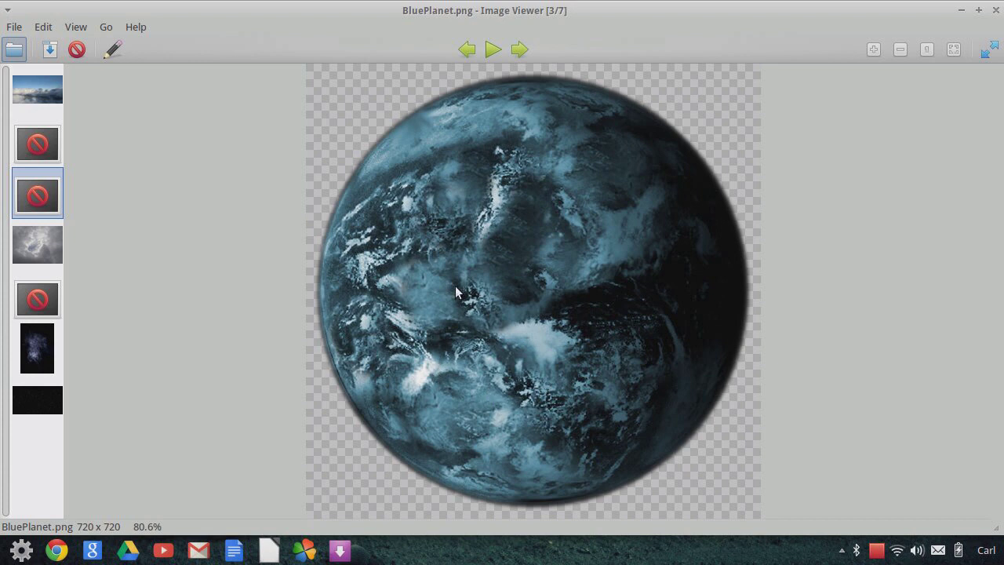
pyautogui.click(30, 301)
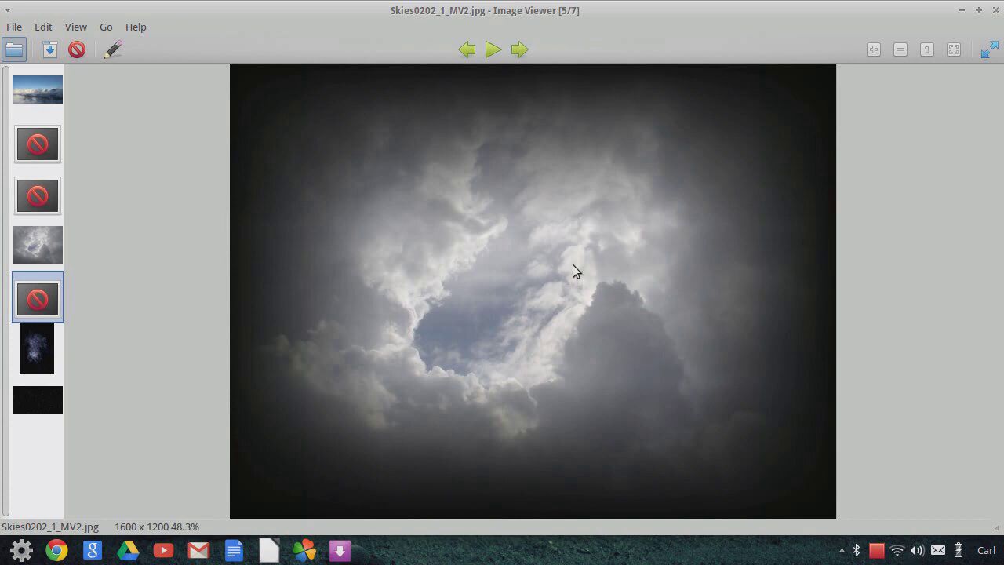
pyautogui.click(32, 242)
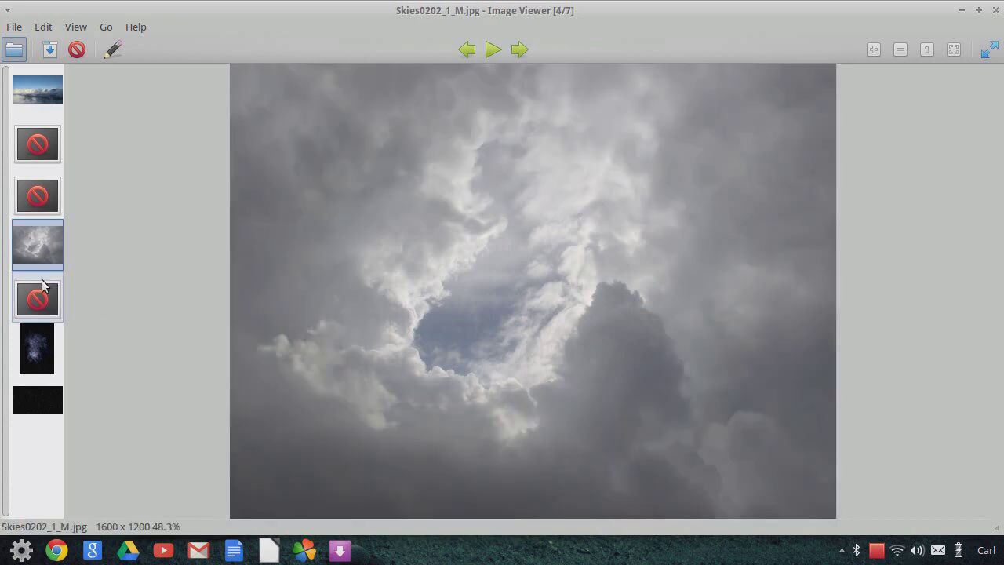
pyautogui.click(49, 300)
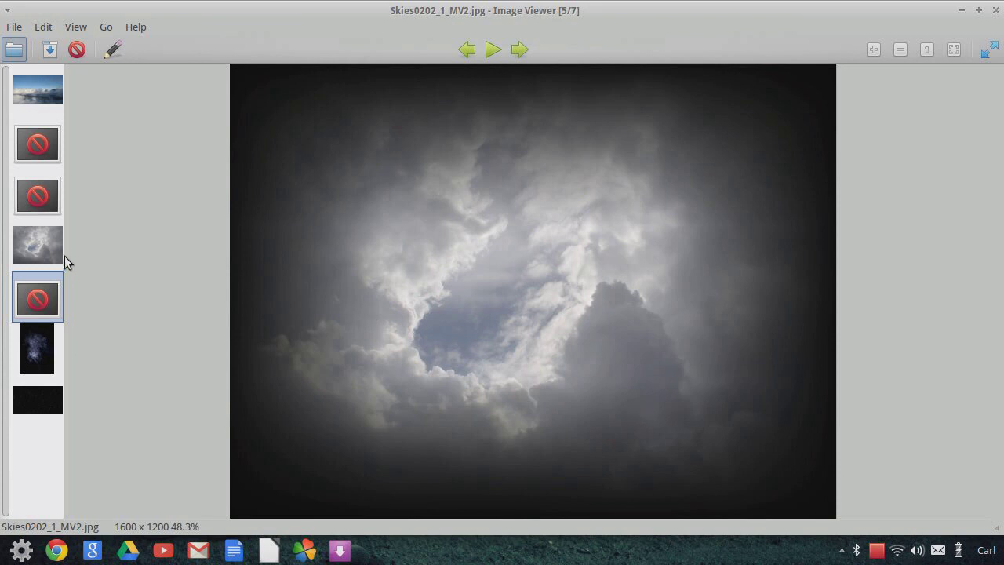
pyautogui.click(61, 144)
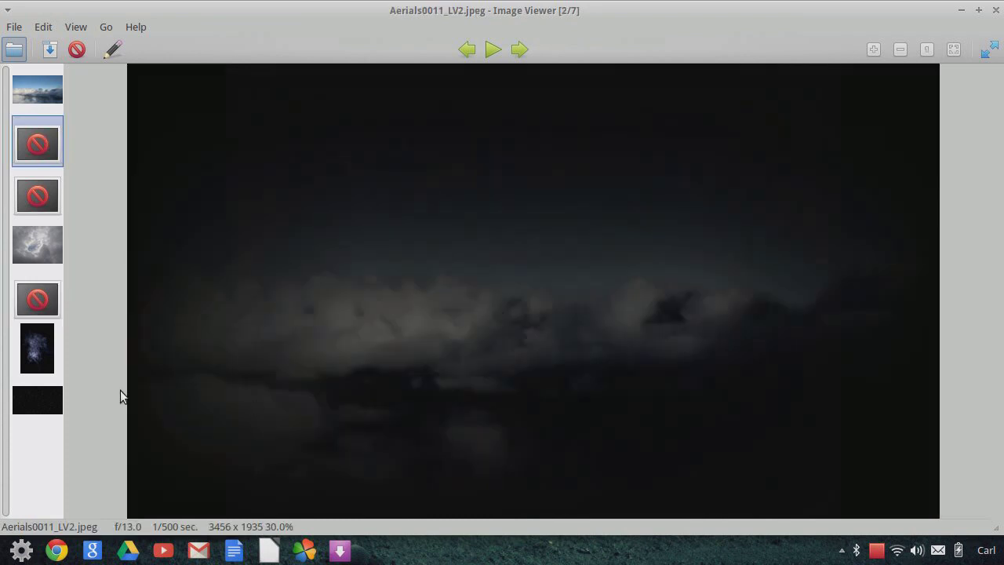
pyautogui.click(37, 347)
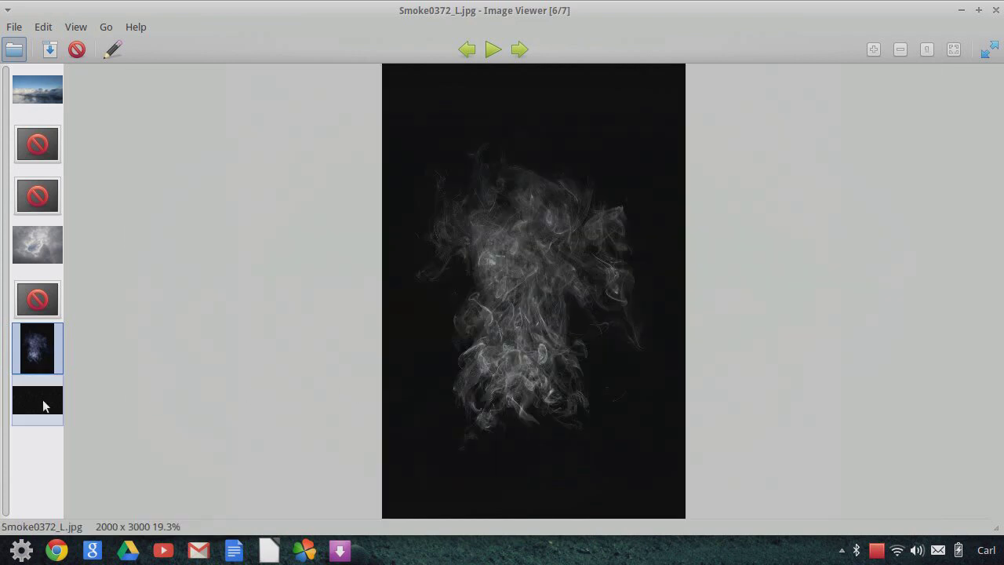
pyautogui.click(42, 404)
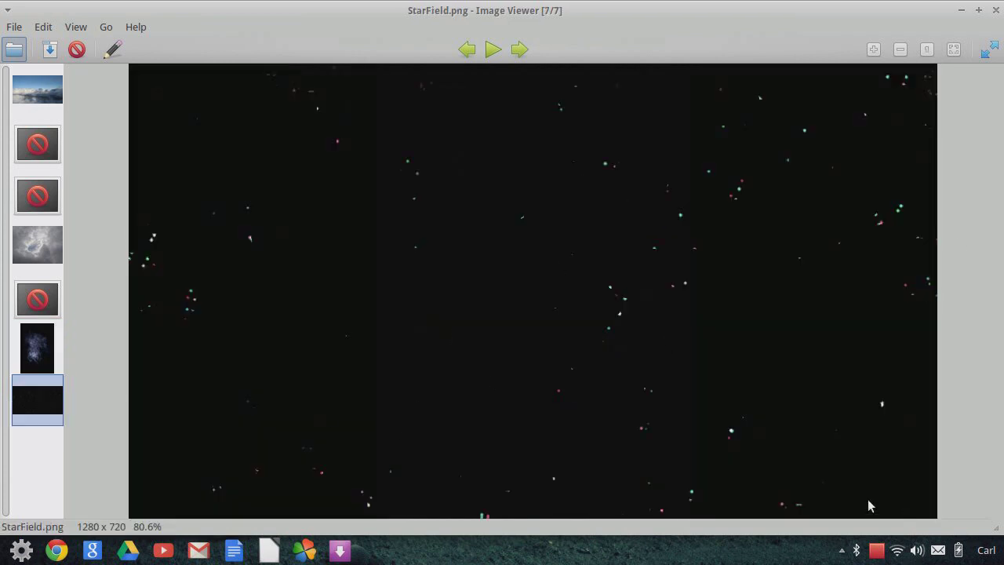
# - Switch back to Blender and search the add-ons in the user preferences for "images" to check the Import Images as Planes add-on
pyautogui.click(848, 555)
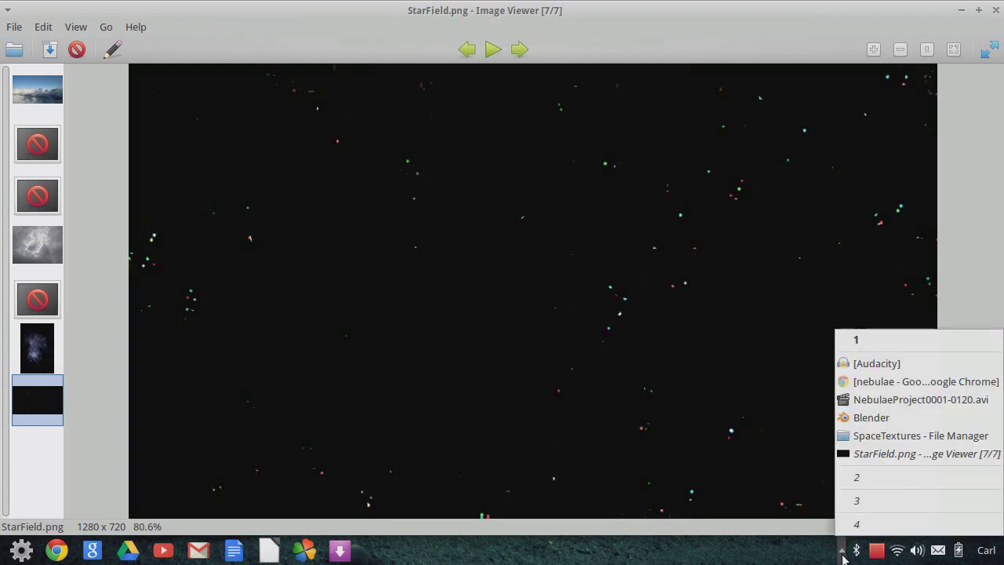
pyautogui.click(870, 415)
pyautogui.scroll(1, 456, 338)
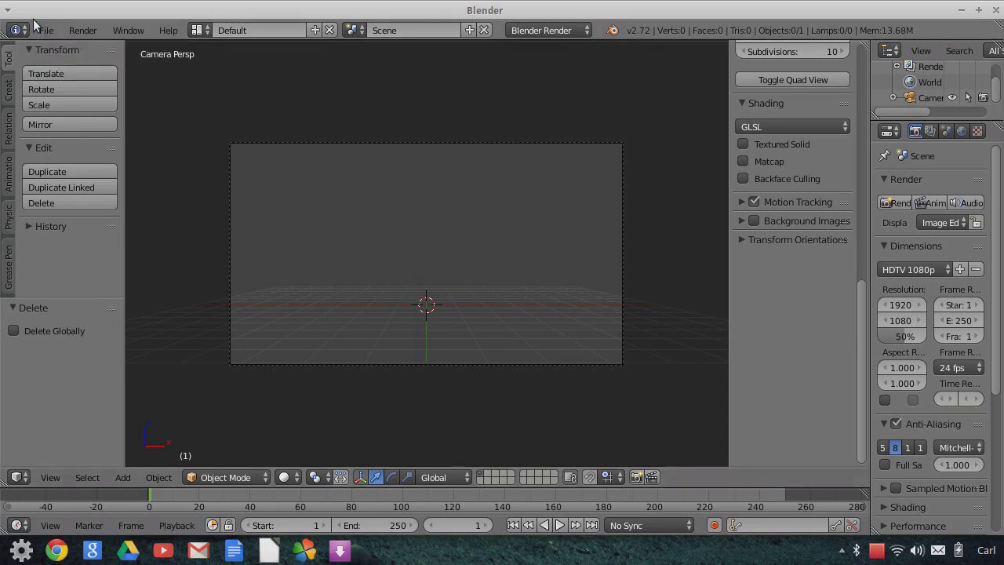
pyautogui.click(52, 35)
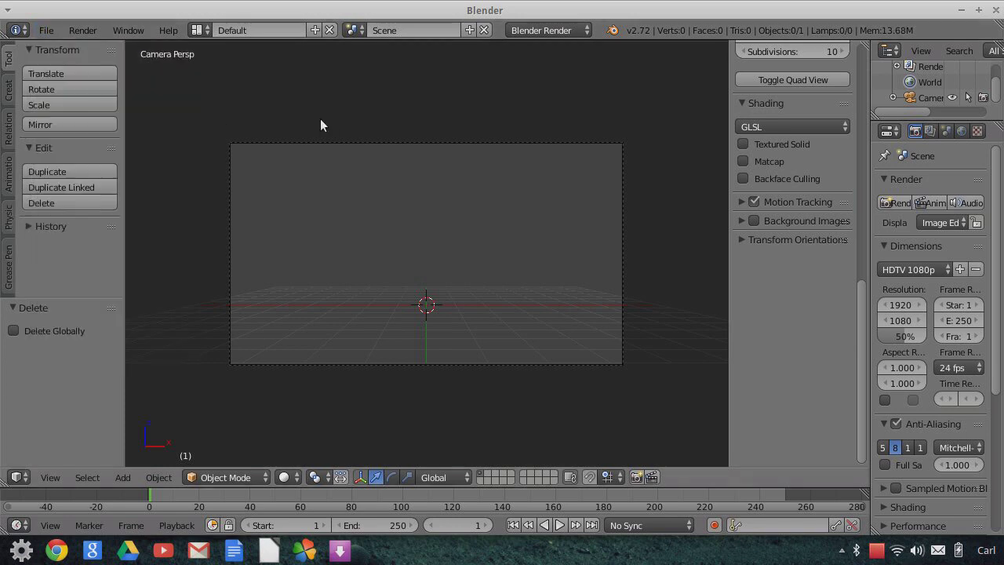
pyautogui.click(45, 31)
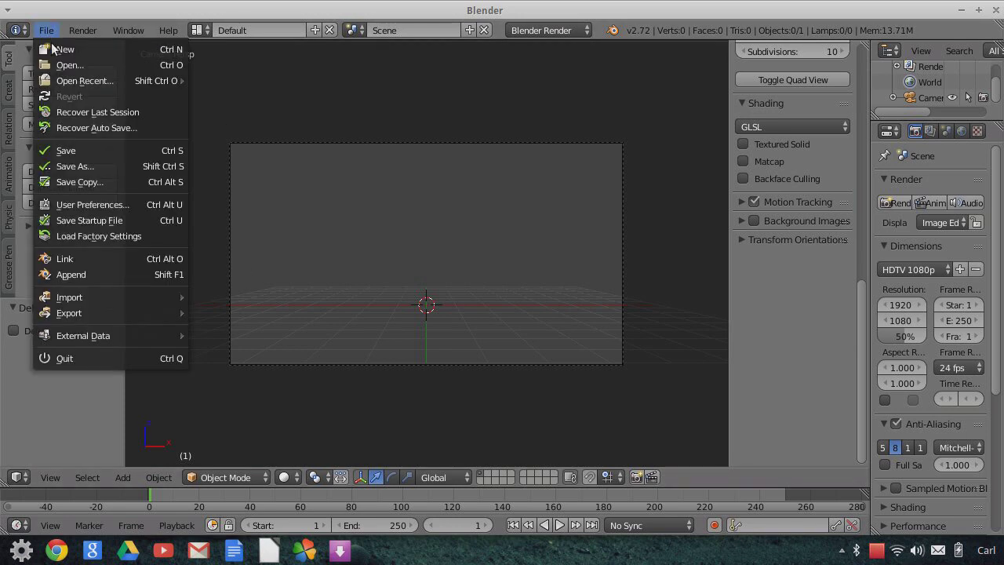
pyautogui.click(100, 205)
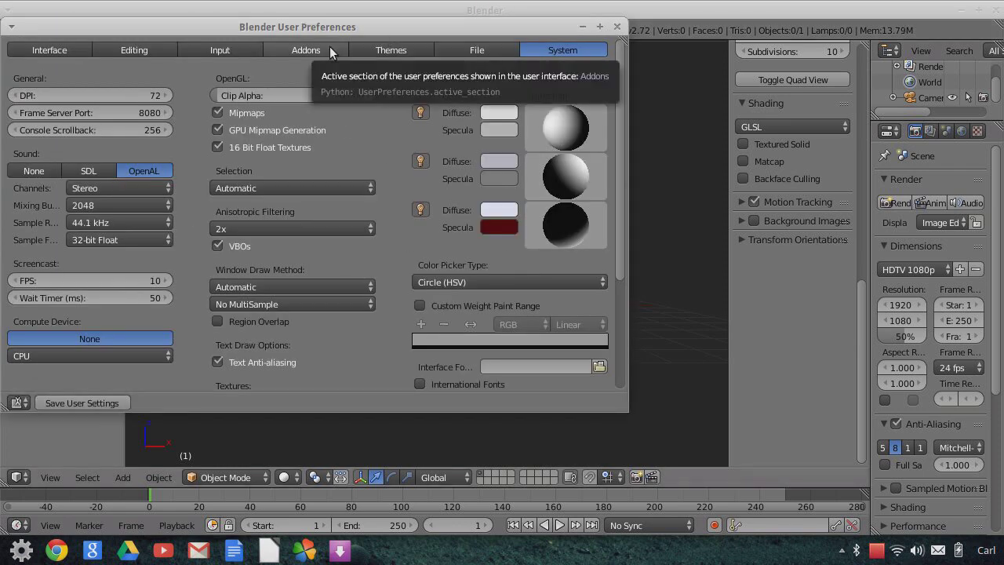
pyautogui.click(328, 54)
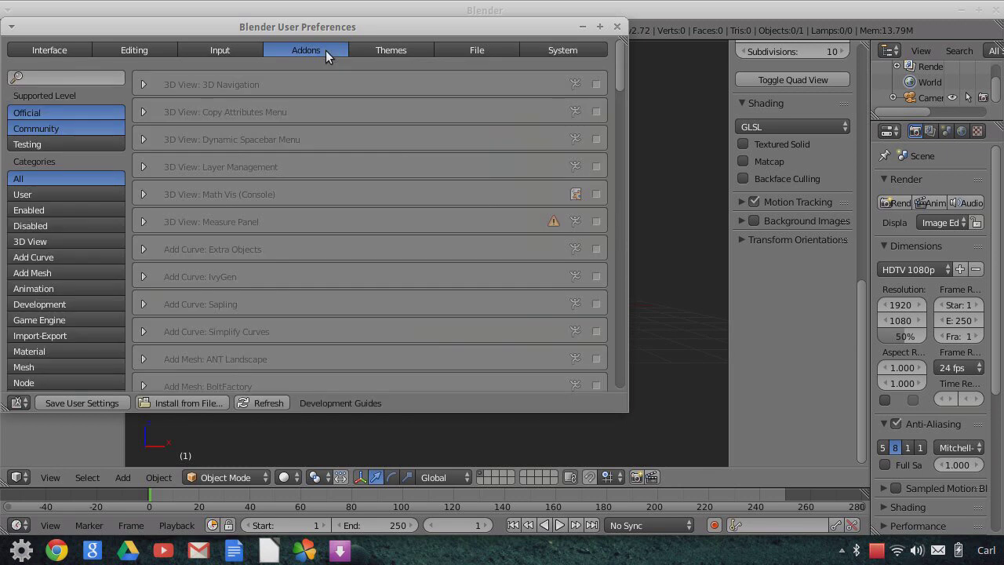
pyautogui.click(87, 79)
pyautogui.write('images')
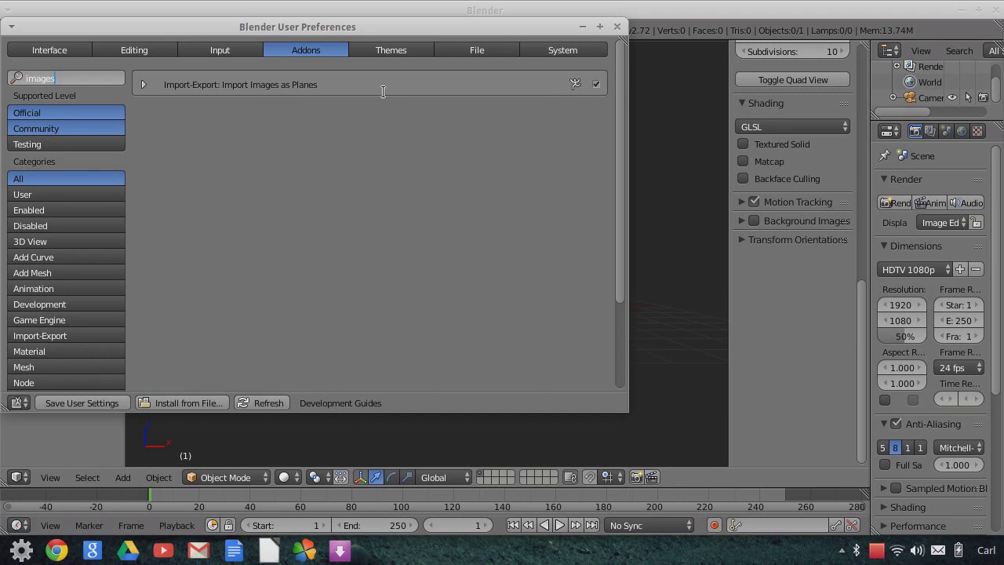
pyautogui.click(616, 28)
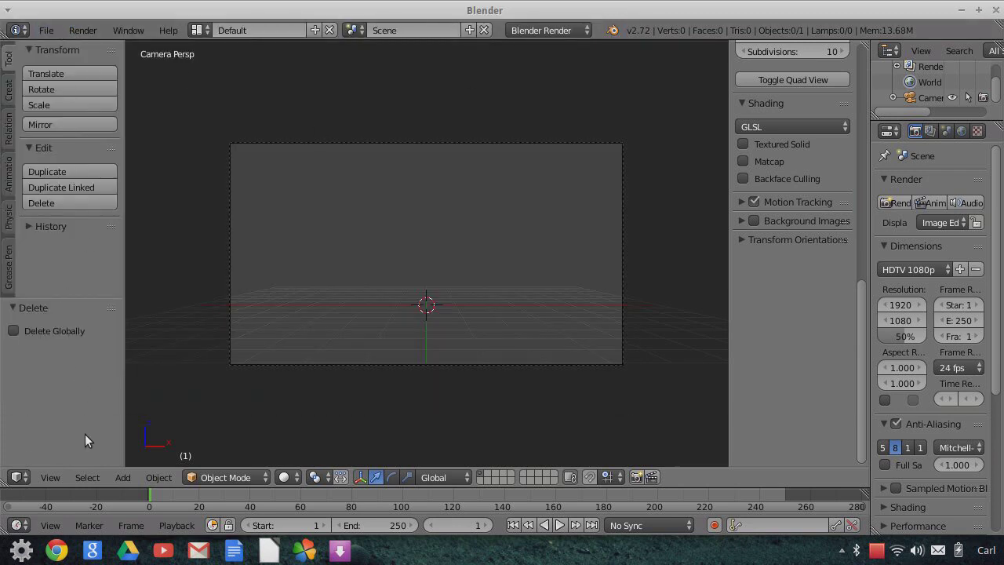
# - Start an Images as Planes import and show the SpaceTextures folder's files as thumbnails
pyautogui.click(122, 477)
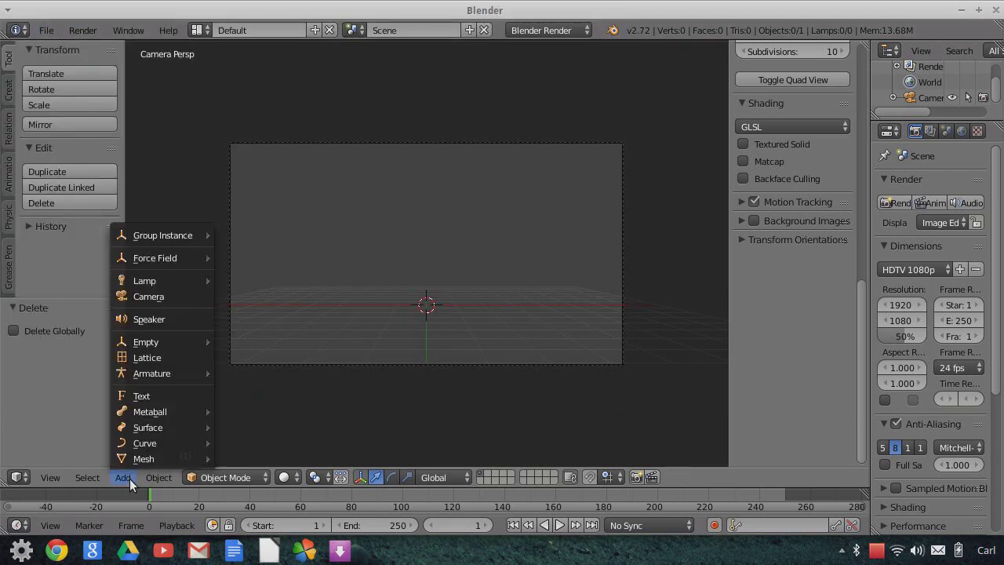
pyautogui.click(47, 30)
pyautogui.moveTo(82, 301)
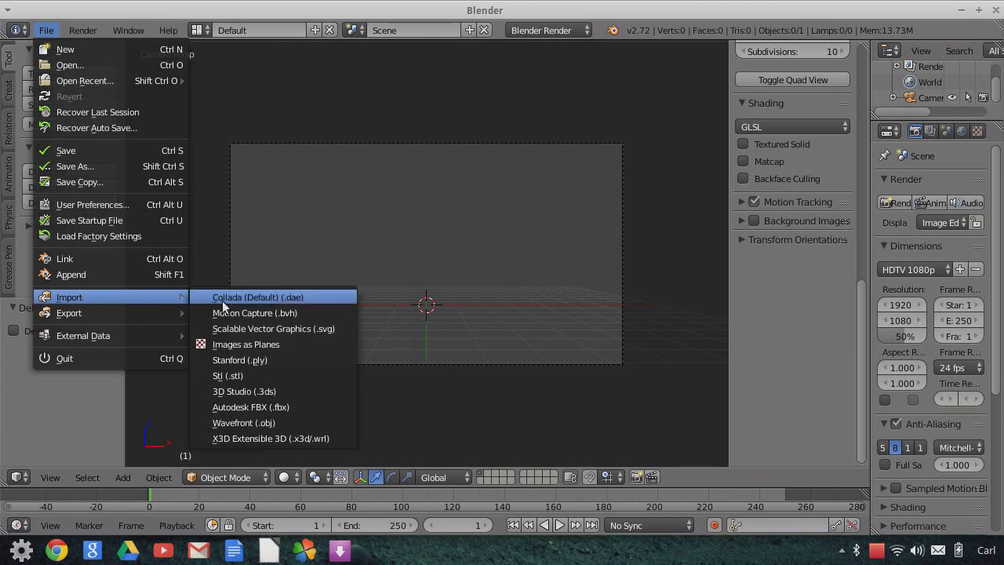
pyautogui.click(229, 345)
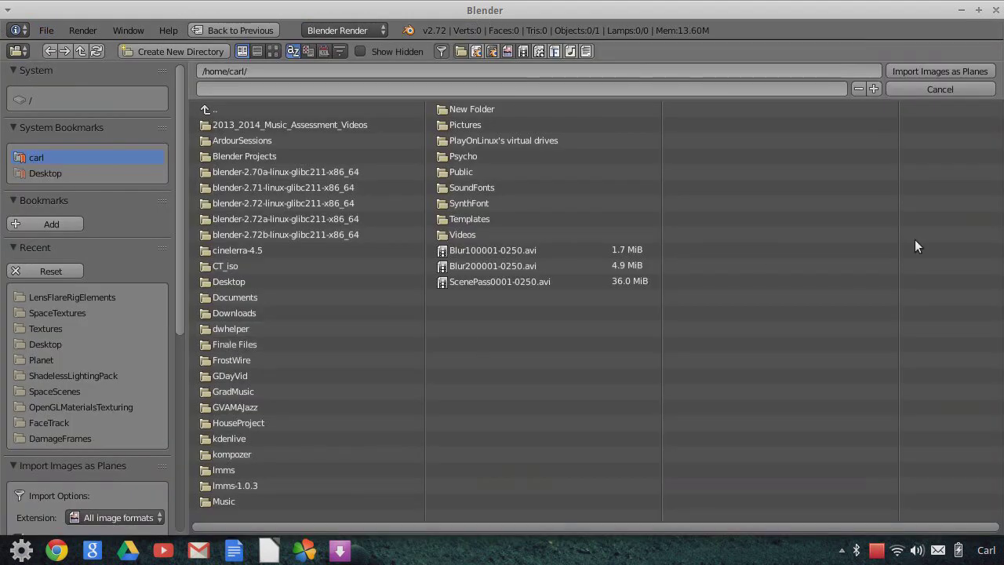
pyautogui.click(84, 314)
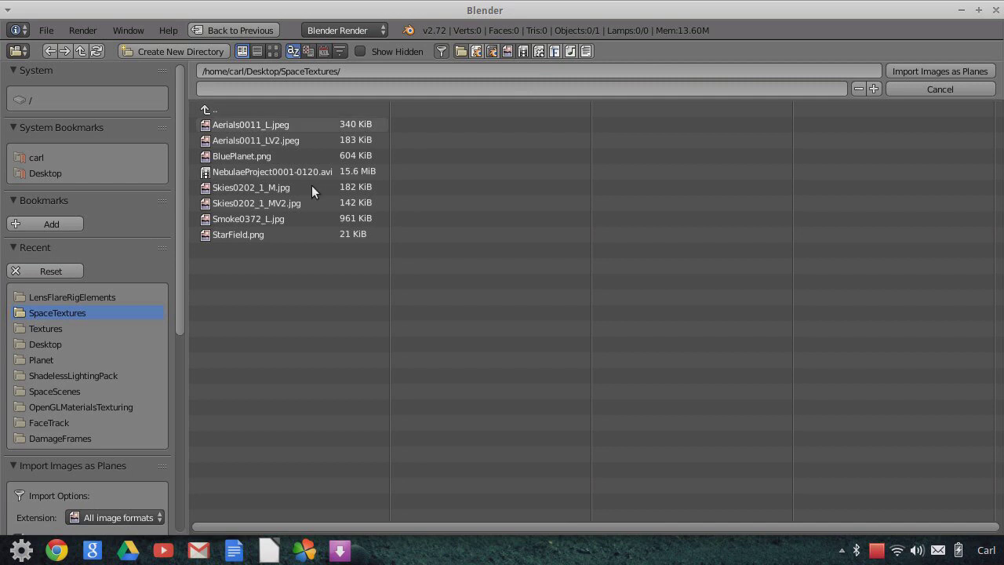
pyautogui.click(273, 51)
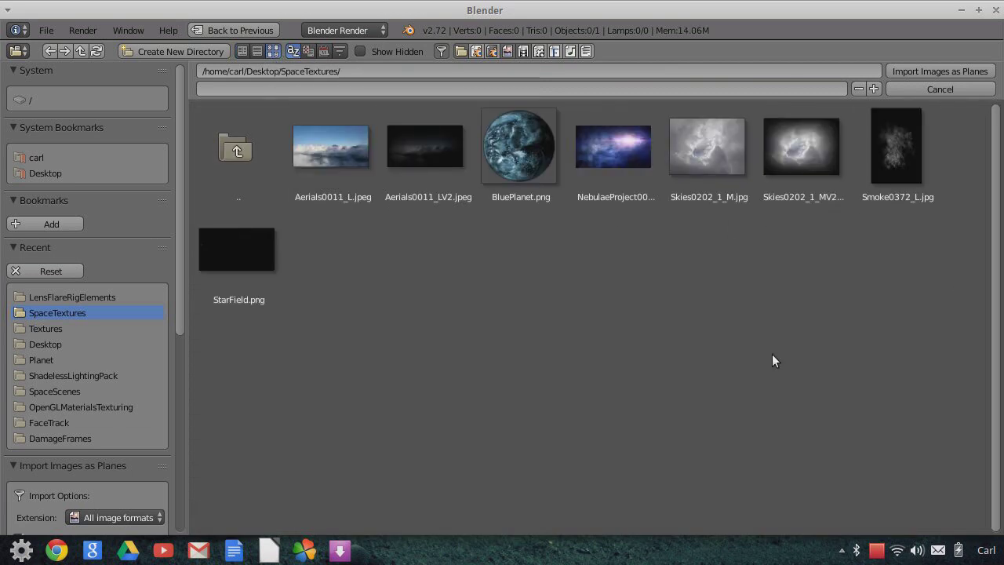
# - Choose Skies0202_1_MV2.jpg for the import and set the material's transparency method to Mask
pyautogui.click(821, 154)
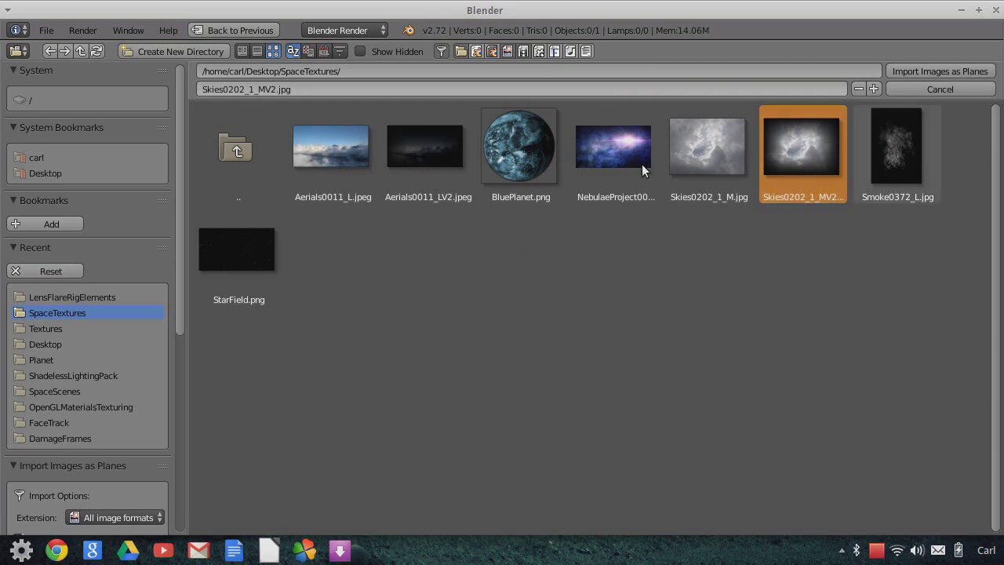
pyautogui.scroll(-10, 104, 406)
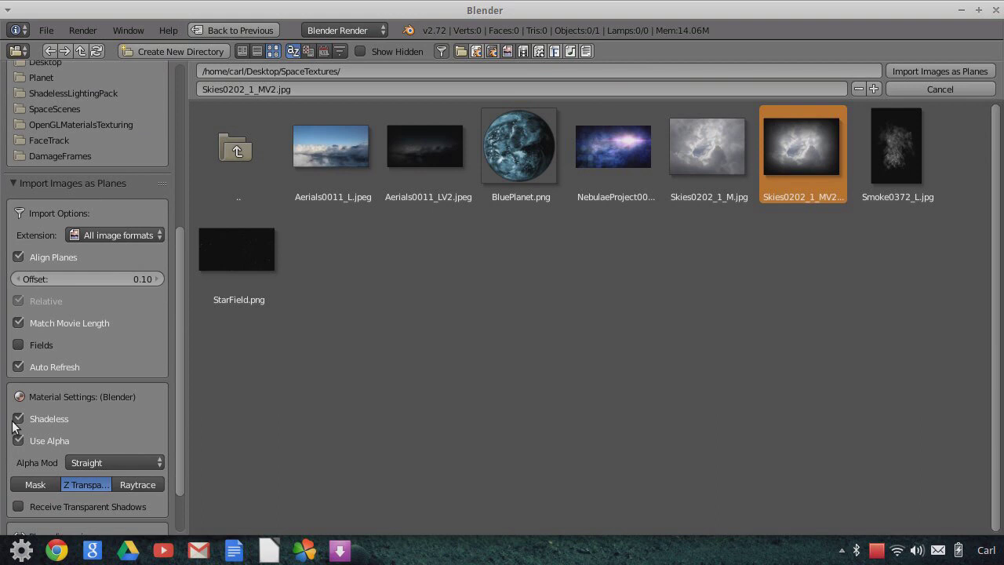
pyautogui.scroll(-1, 134, 447)
pyautogui.scroll(-1, 134, 448)
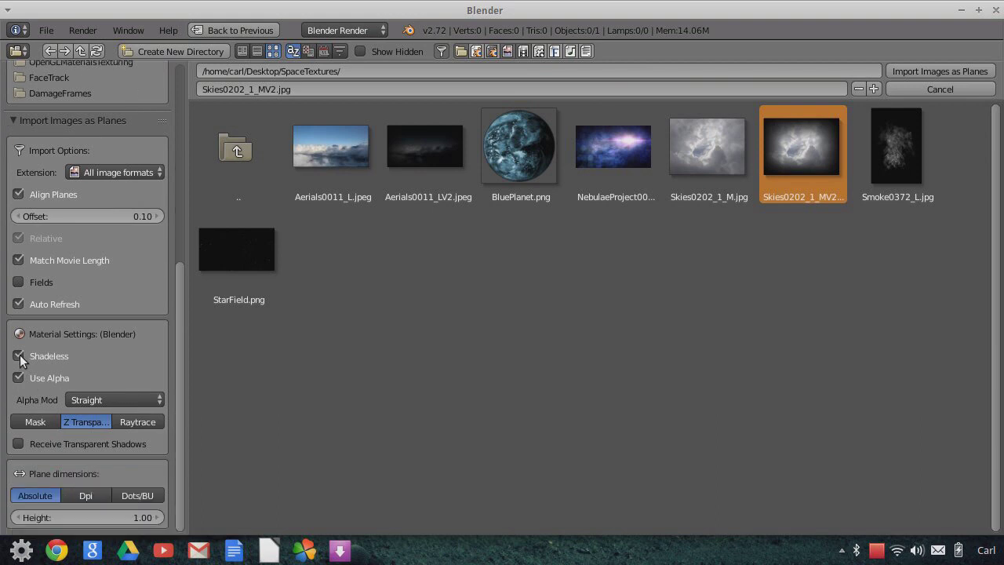
pyautogui.click(19, 357)
pyautogui.click(37, 420)
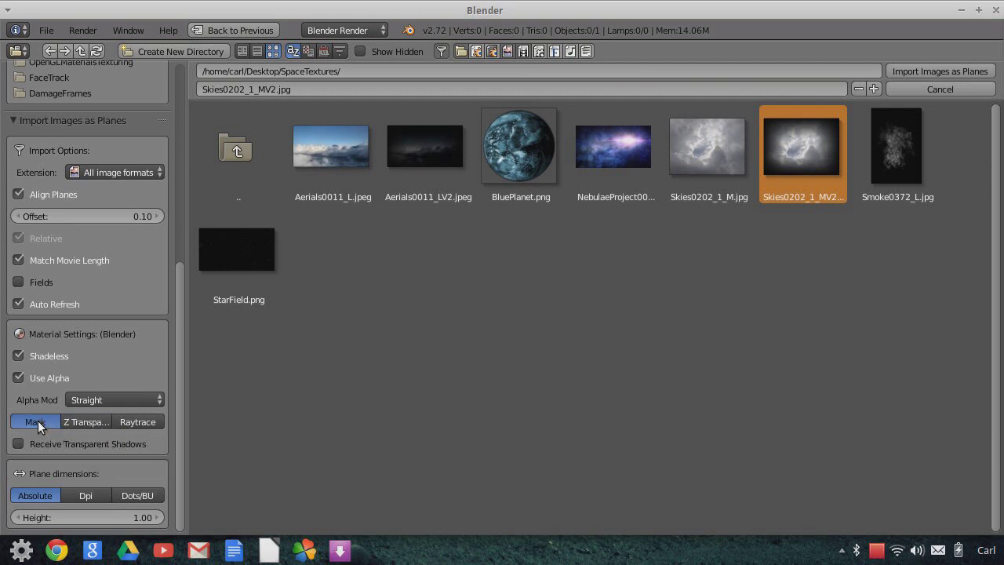
# - Set the material's transparency method to Z Transparency and import Skies0202_1_MV2.jpg as a plane
pyautogui.click(94, 423)
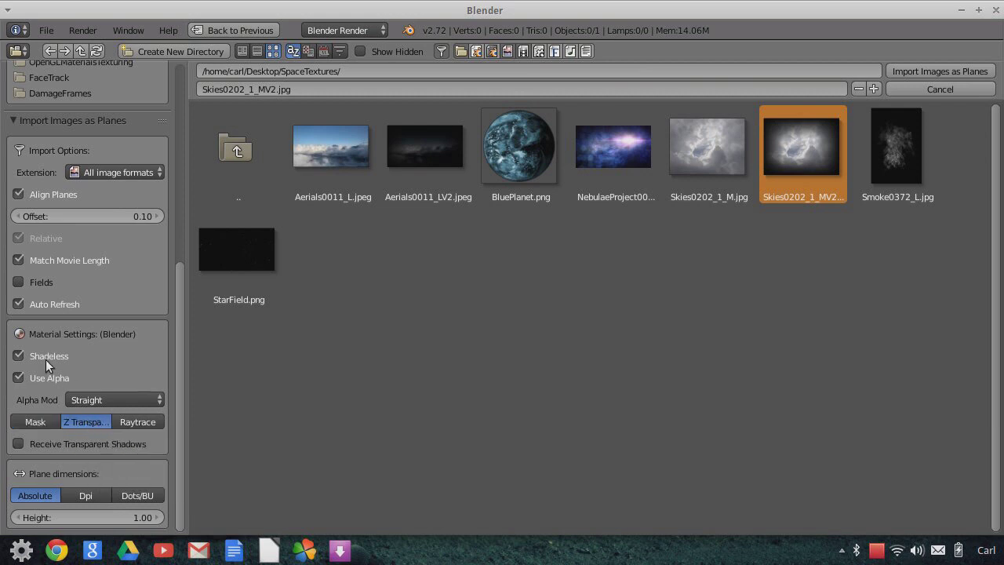
pyautogui.click(927, 71)
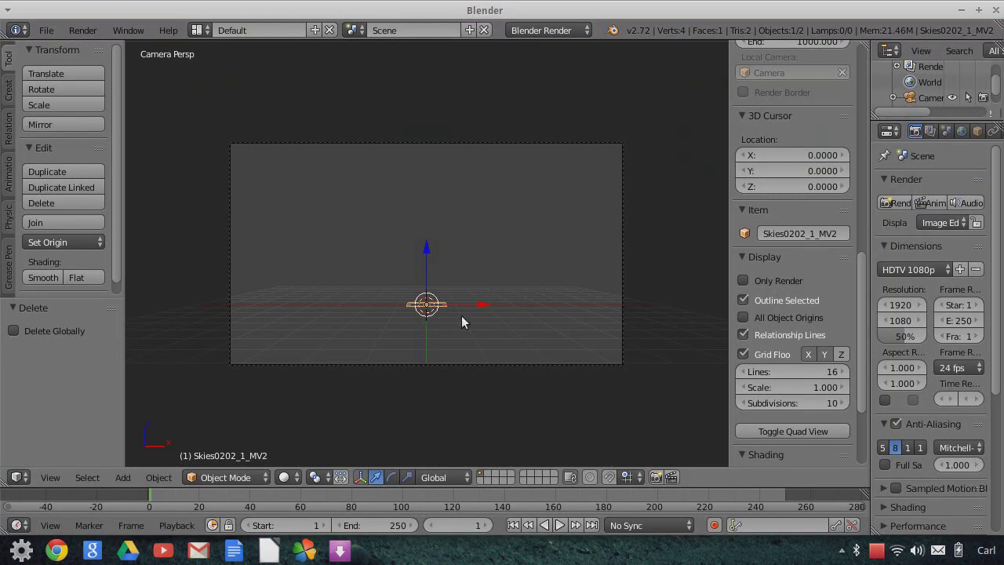
# - Scale the imported sky plane up by about 5.245 and rotate it 90° around the X axis
pyautogui.press('s')
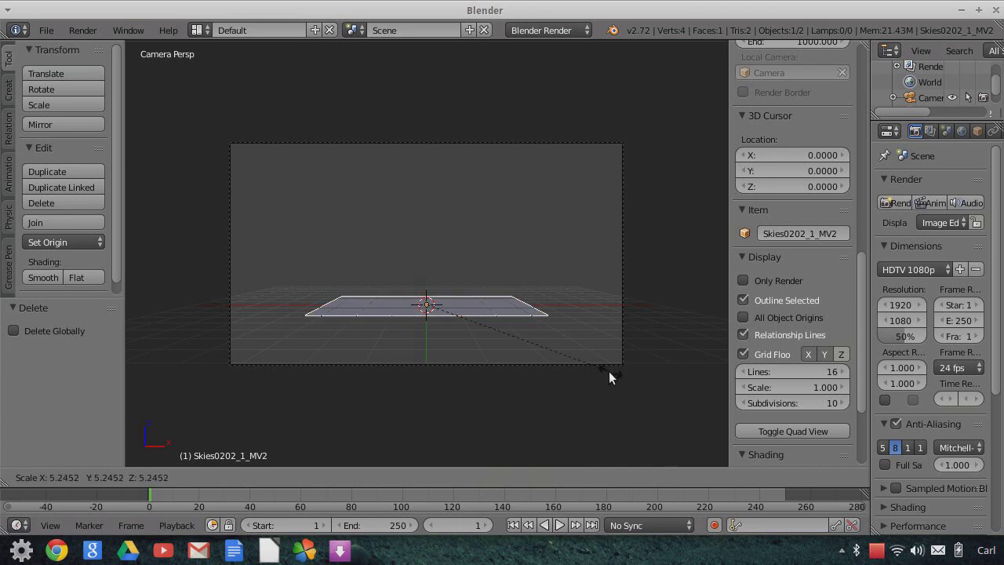
pyautogui.click(609, 374)
pyautogui.write('rx')
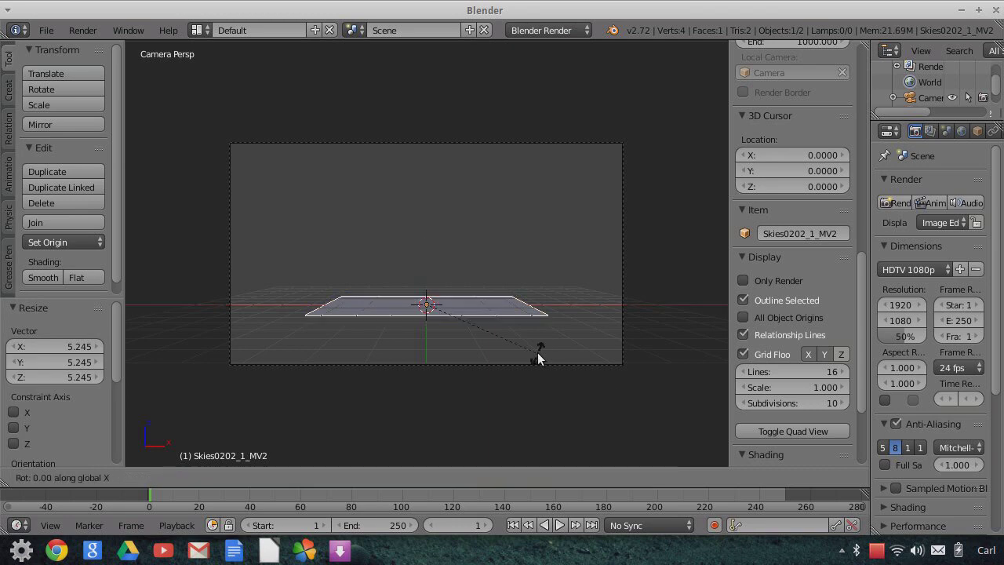
pyautogui.write('90')
pyautogui.press('Return')
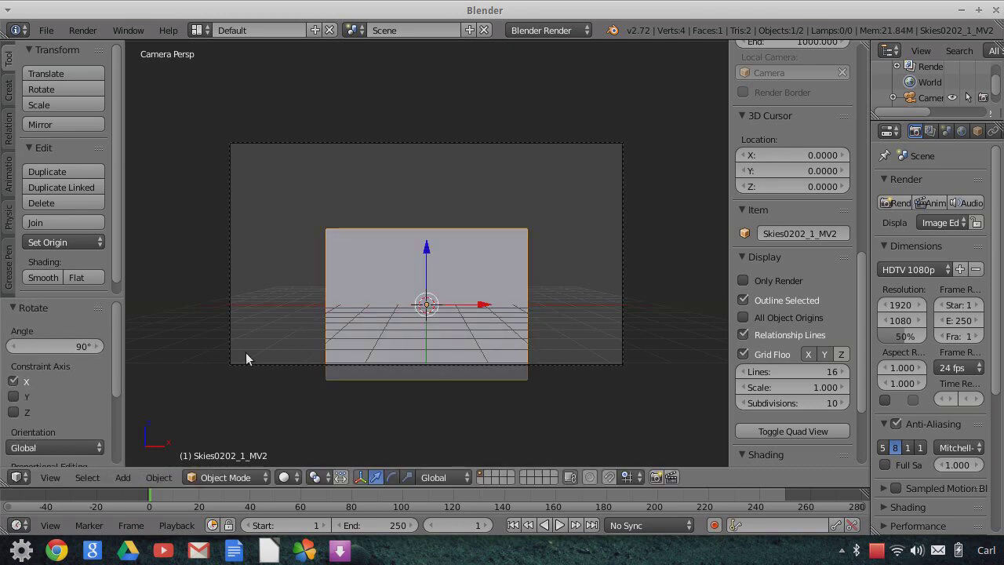
# - Show the viewport in Texture shading and raise the sky plane about 1.83 units along Z to centre it in the camera frame
pyautogui.click(286, 480)
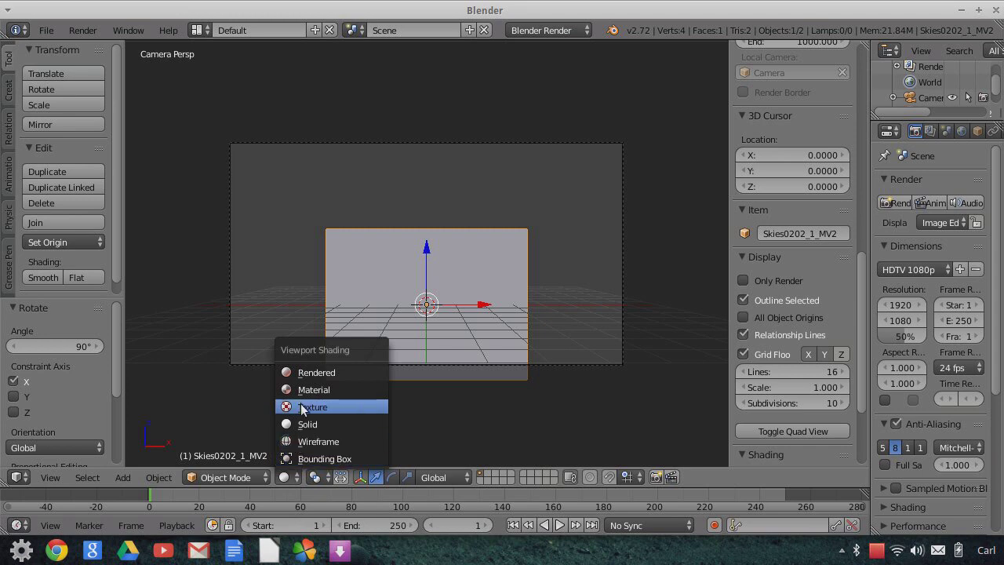
pyautogui.press('Return')
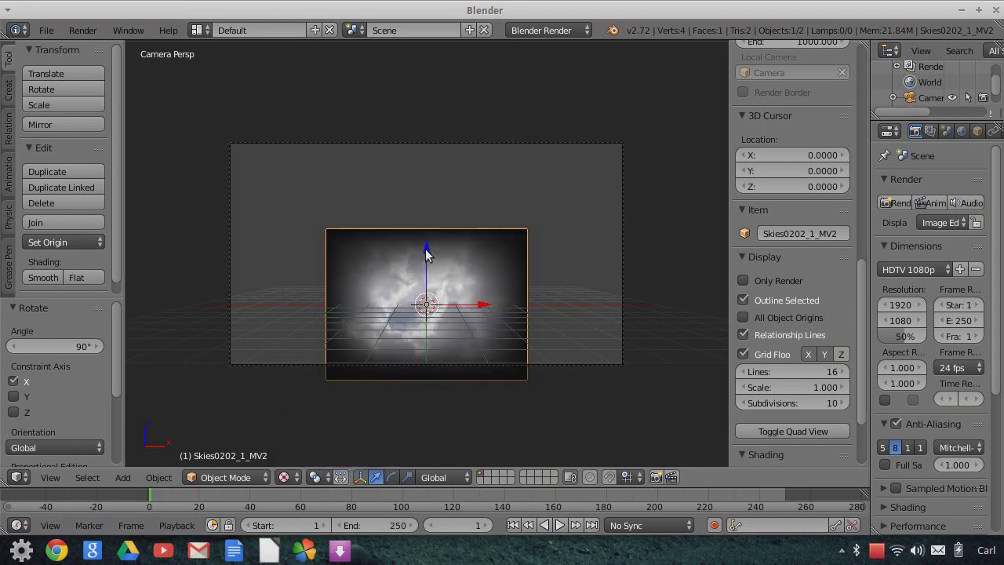
pyautogui.press('g')
pyautogui.press('z')
pyautogui.click(423, 202)
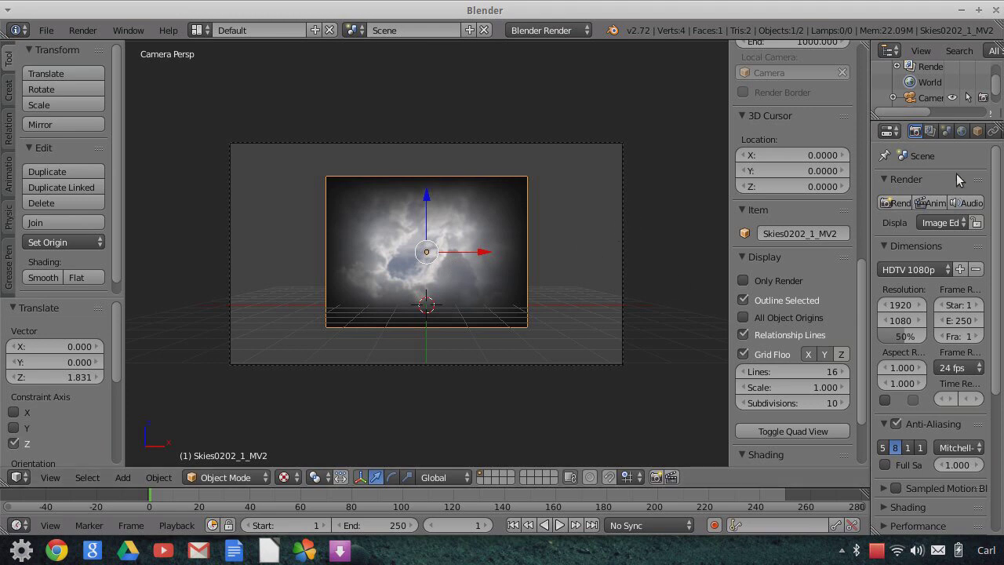
# - Set the world's horizon color to black, with RGB values of 0.000
pyautogui.click(962, 131)
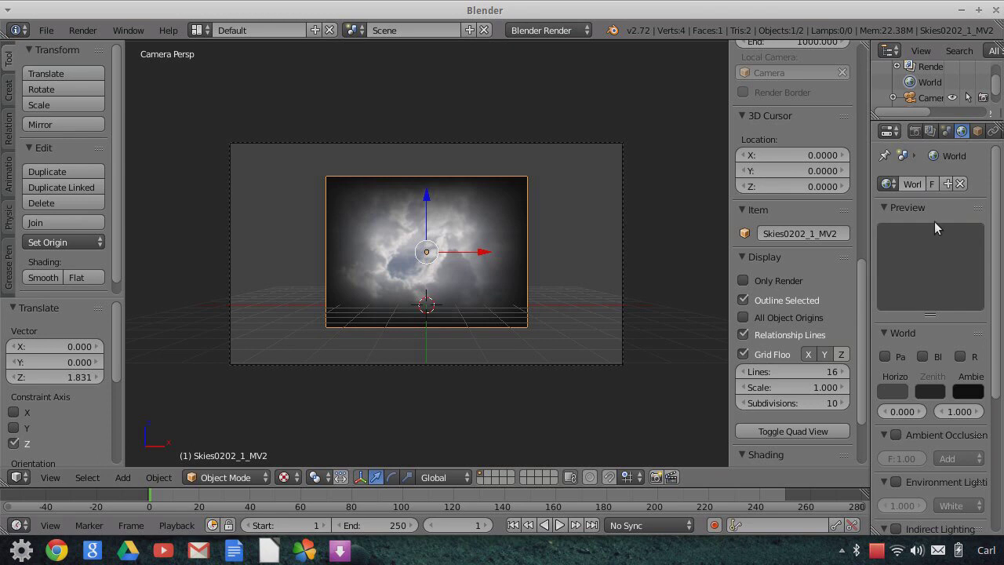
pyautogui.click(894, 392)
pyautogui.click(893, 390)
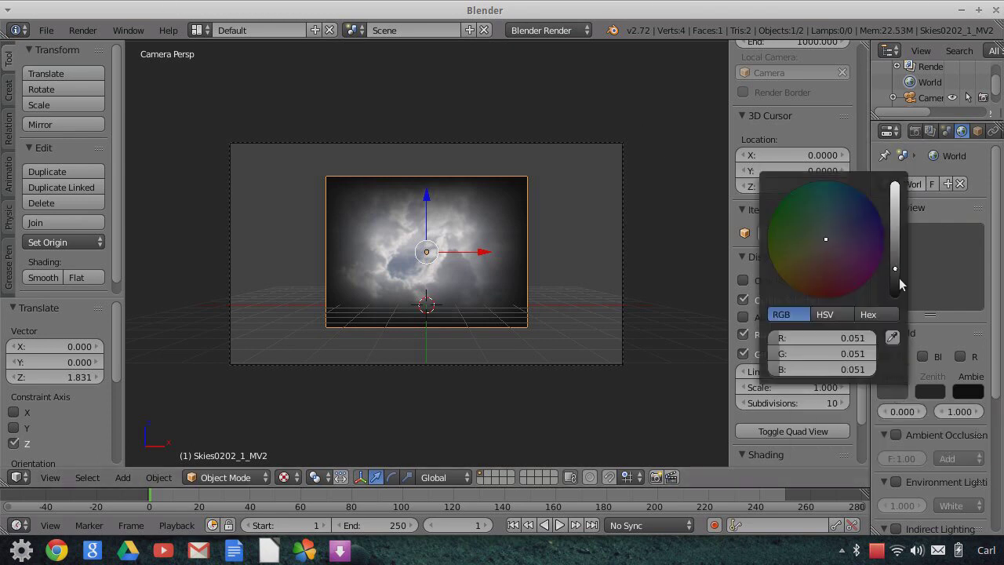
pyautogui.moveTo(895, 275); pyautogui.dragTo(896, 297)
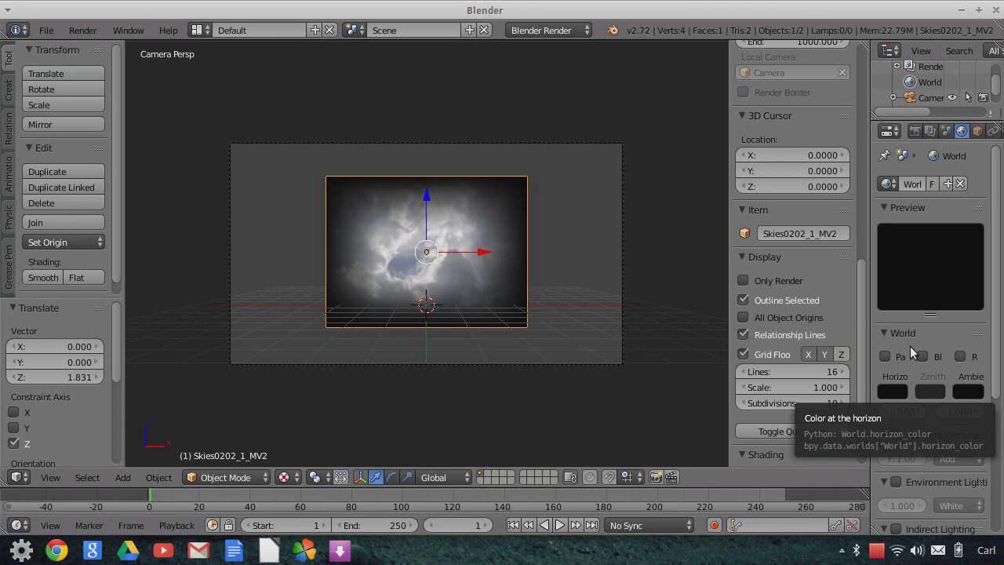
pyautogui.click(899, 395)
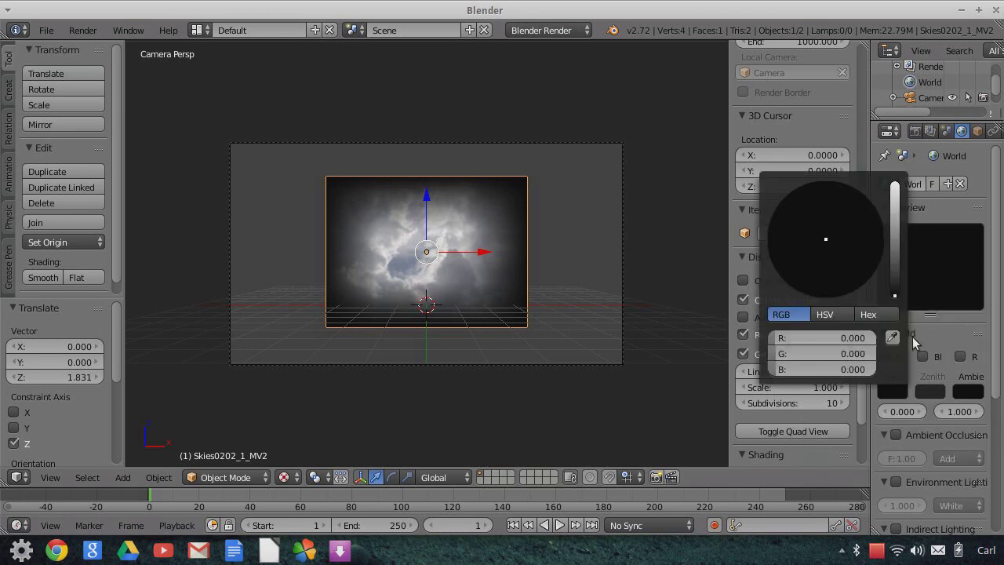
pyautogui.click(948, 329)
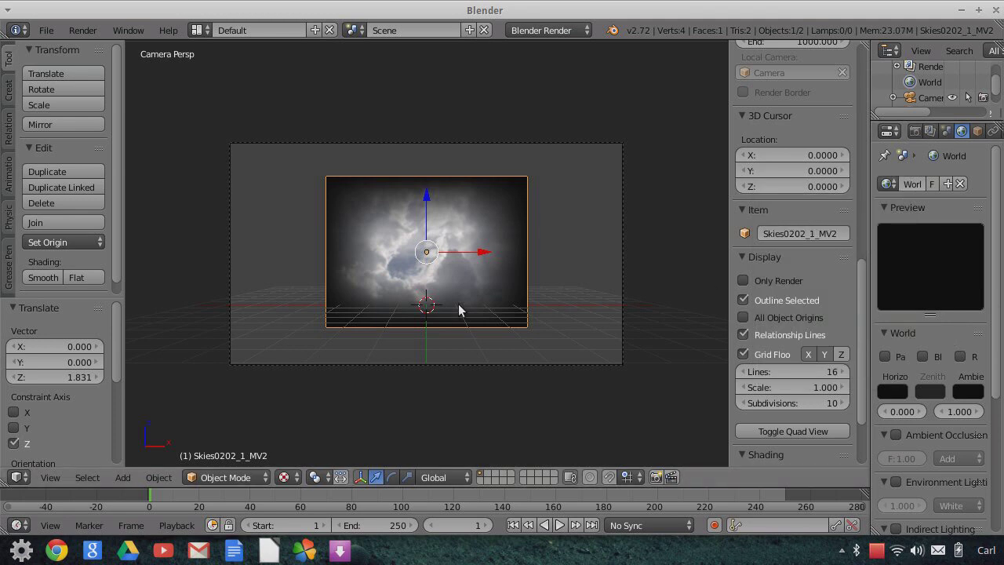
# - Move the sky plane about 188 units away from the camera along the Y axis
pyautogui.press('Home')
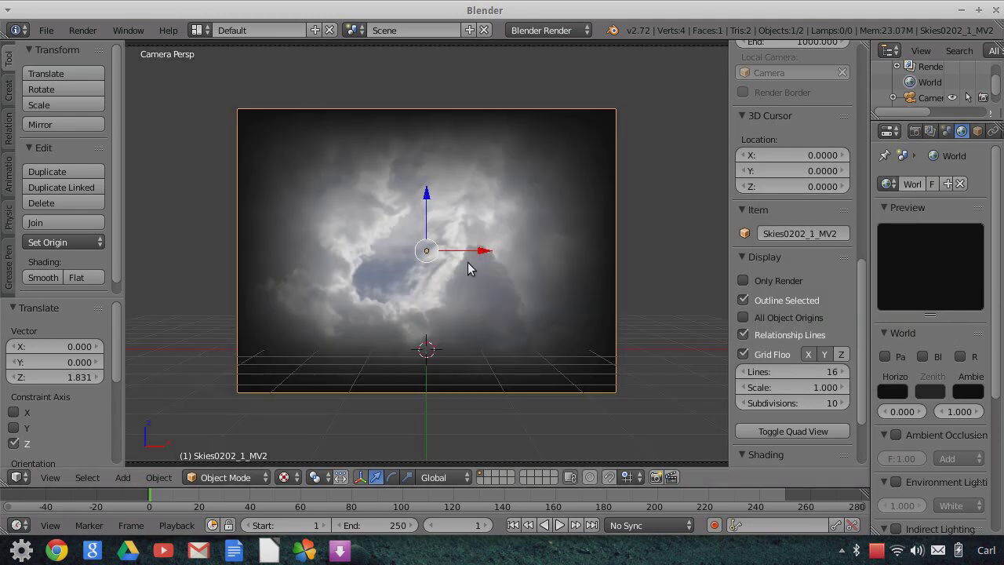
pyautogui.scroll(-2, 467, 262)
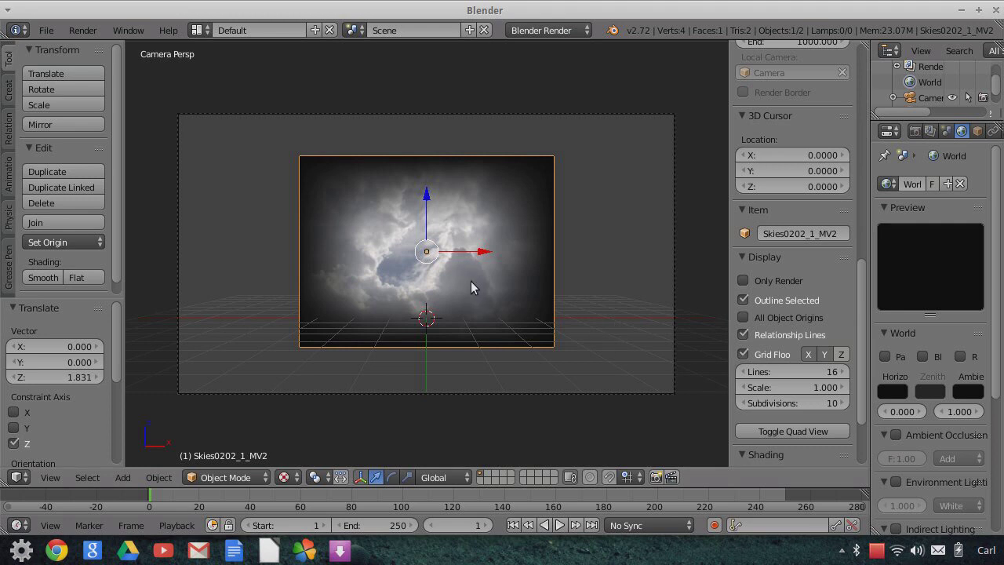
pyautogui.press('g')
pyautogui.press('y')
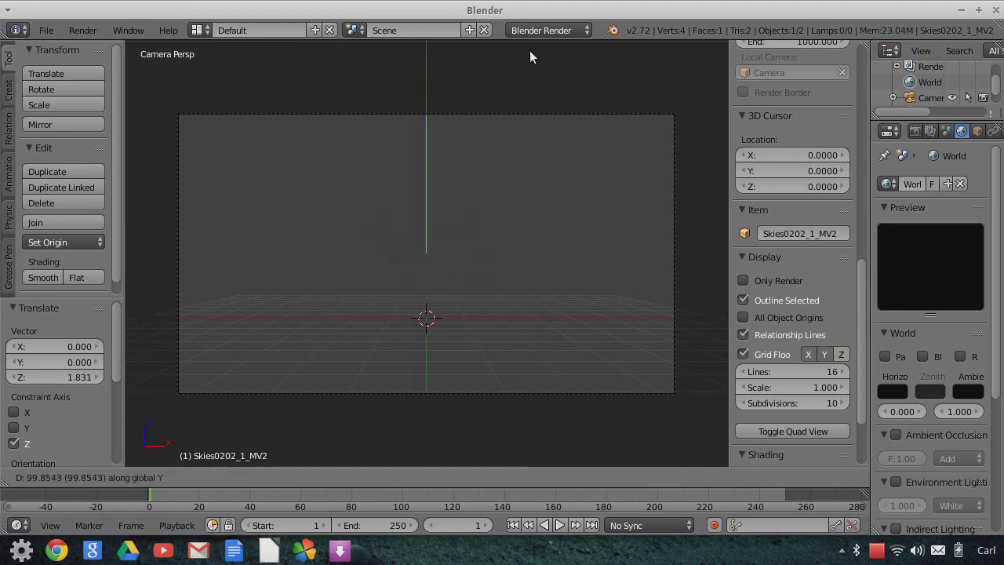
pyautogui.click(534, 116)
# - Leave the camera view to see the distant plane, and enlarge the outliner and properties areas
pyautogui.press('KP_0')
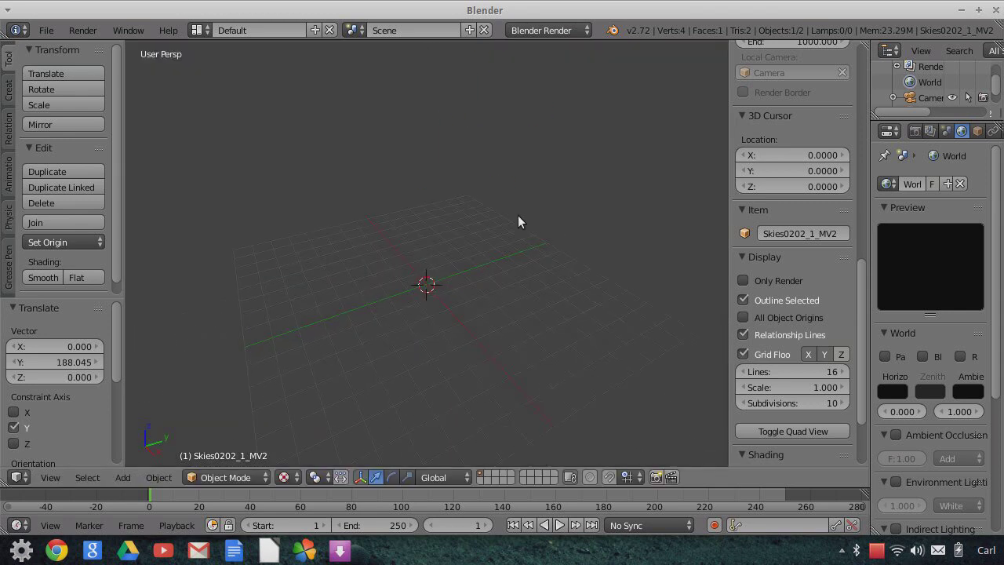
pyautogui.moveTo(451, 267); pyautogui.dragTo(657, 203, button='middle')
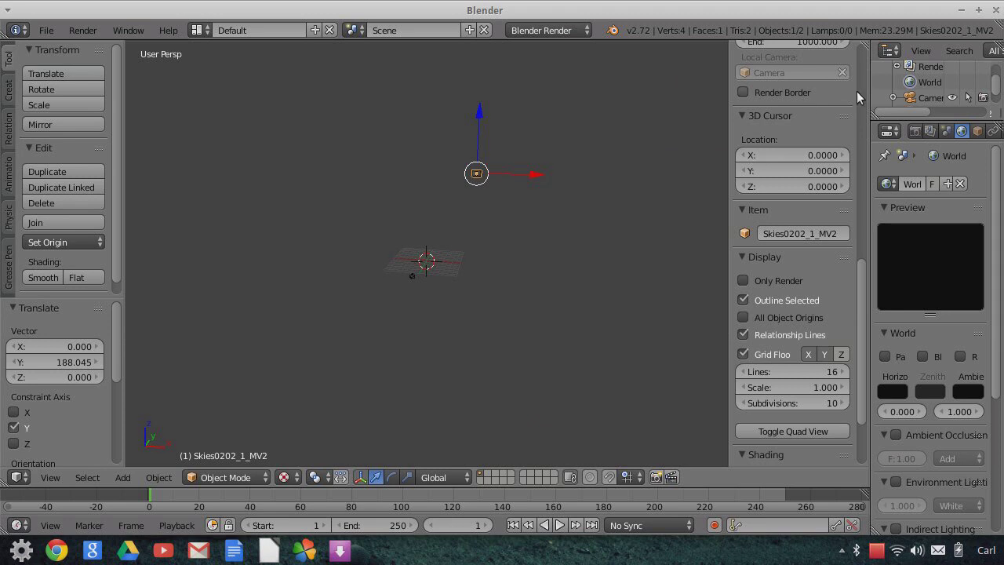
pyautogui.moveTo(871, 94); pyautogui.dragTo(781, 94)
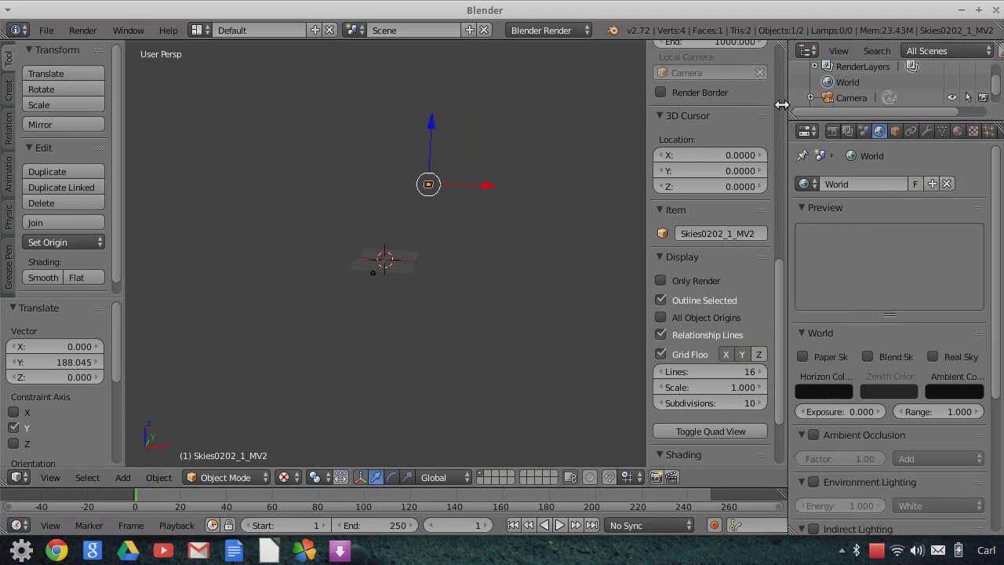
pyautogui.moveTo(911, 120); pyautogui.dragTo(911, 179)
# - Set the camera's clipping end distance to 1000
pyautogui.click(838, 118)
pyautogui.click(917, 191)
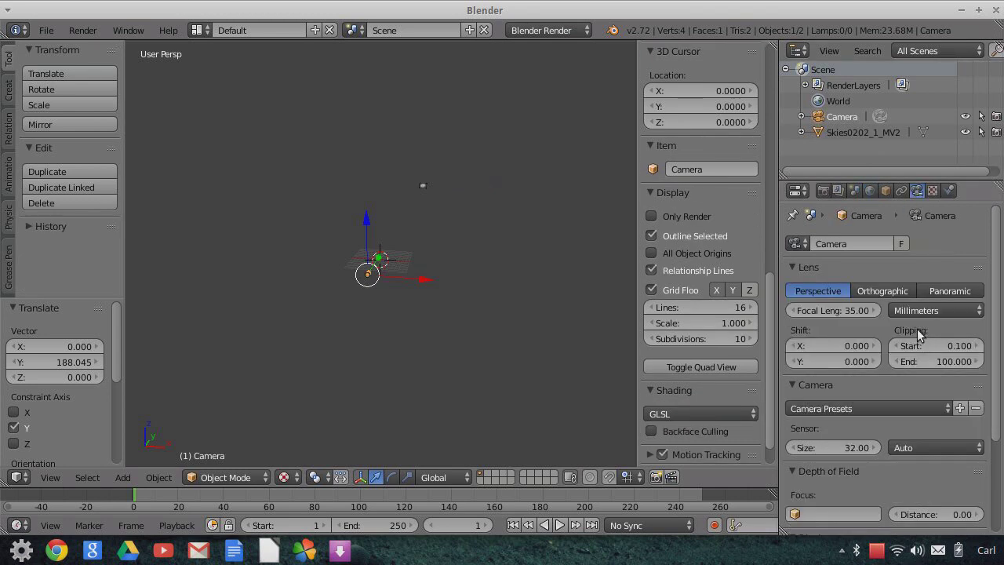
pyautogui.click(946, 360)
pyautogui.write('1000')
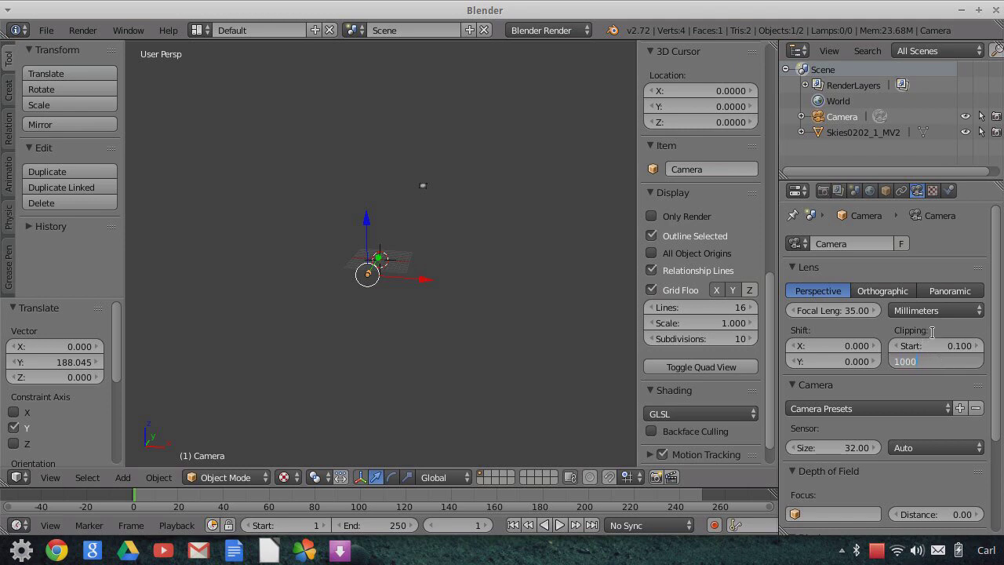
pyautogui.press('Return')
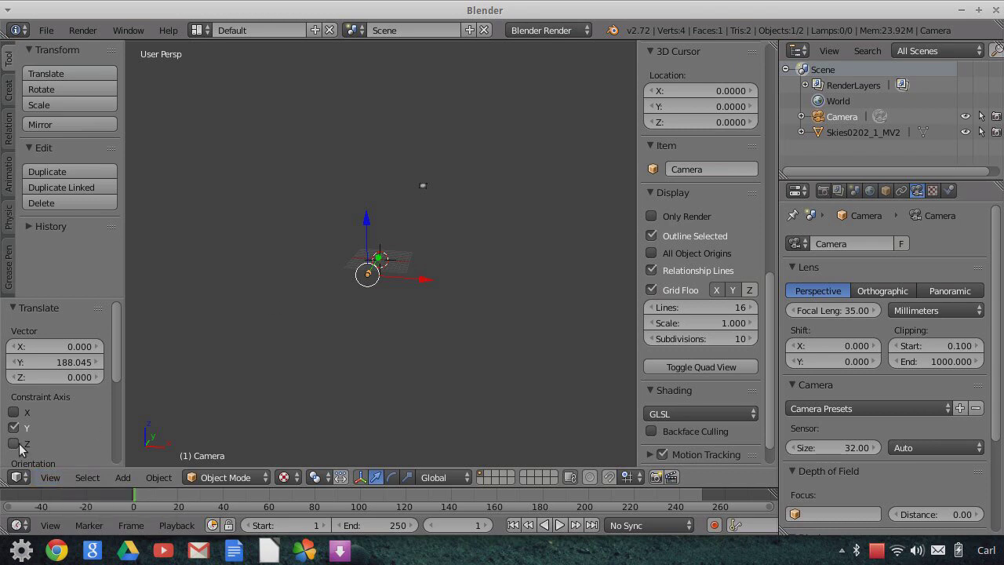
# - Check the distance between the camera and the sky plane from an orbited view, and return to the camera view
pyautogui.click(52, 480)
pyautogui.click(76, 424)
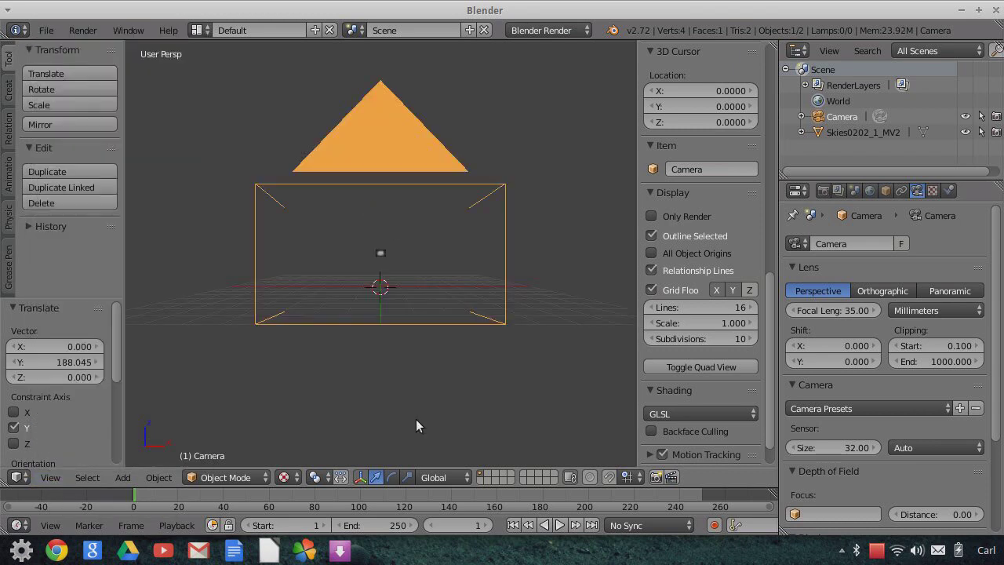
pyautogui.moveTo(394, 254); pyautogui.dragTo(600, 124, button='middle')
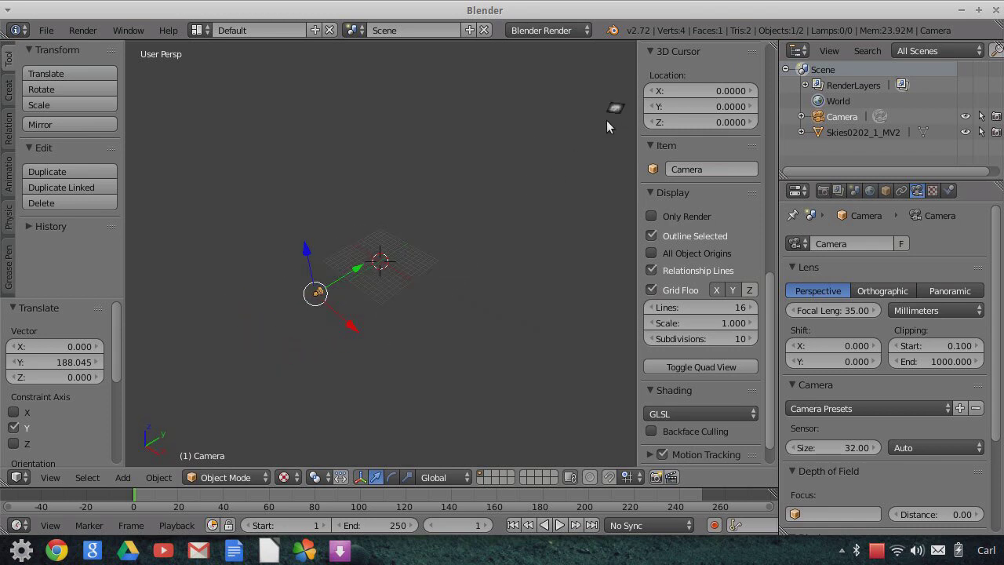
pyautogui.click(50, 477)
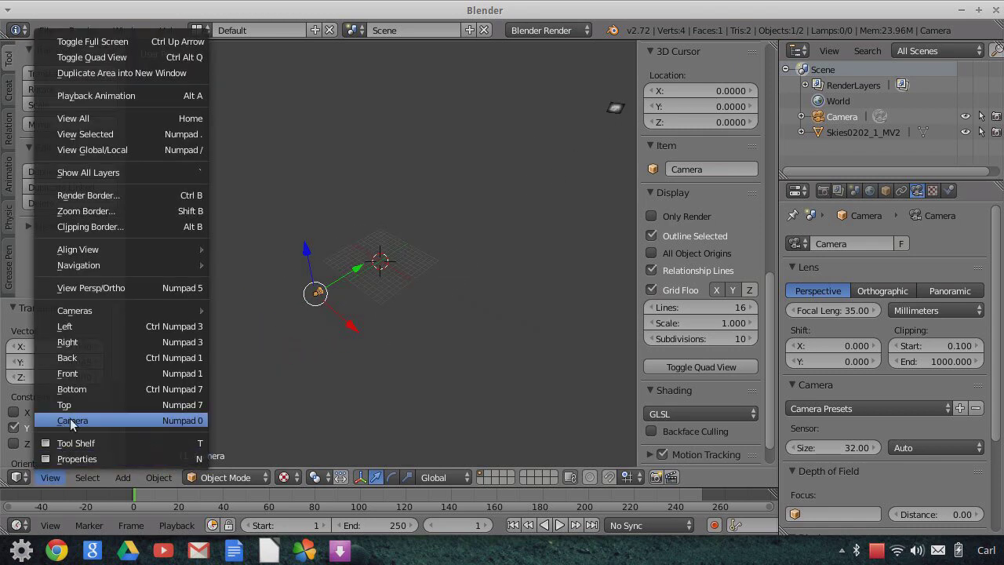
pyautogui.click(70, 422)
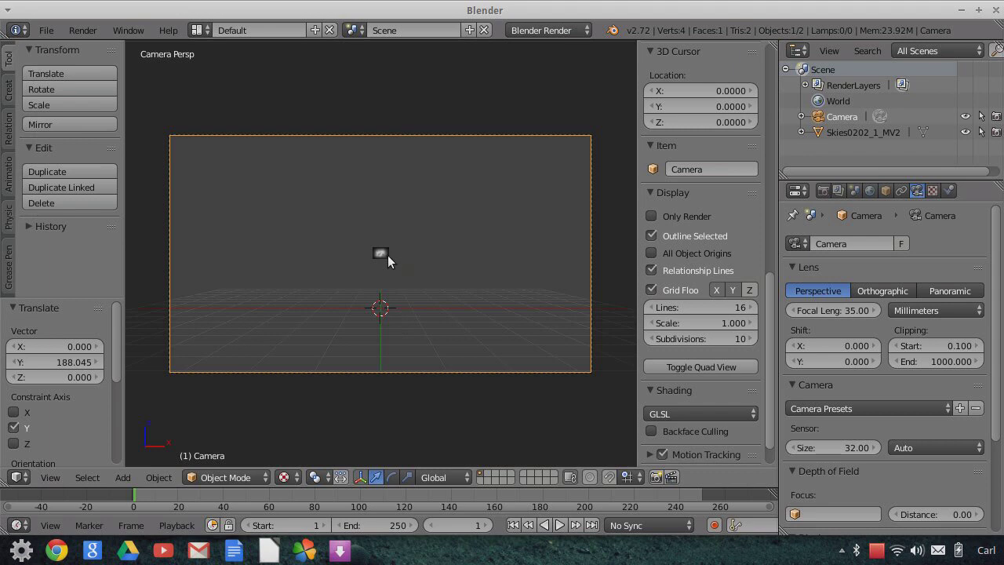
# - Scale the Skies0202_1_MV2 plane up by about 4.36, 4.56 and 1.41 in turn until it overfills the camera frame
pyautogui.click(832, 131)
pyautogui.press('s')
pyautogui.click(572, 366)
pyautogui.press('s')
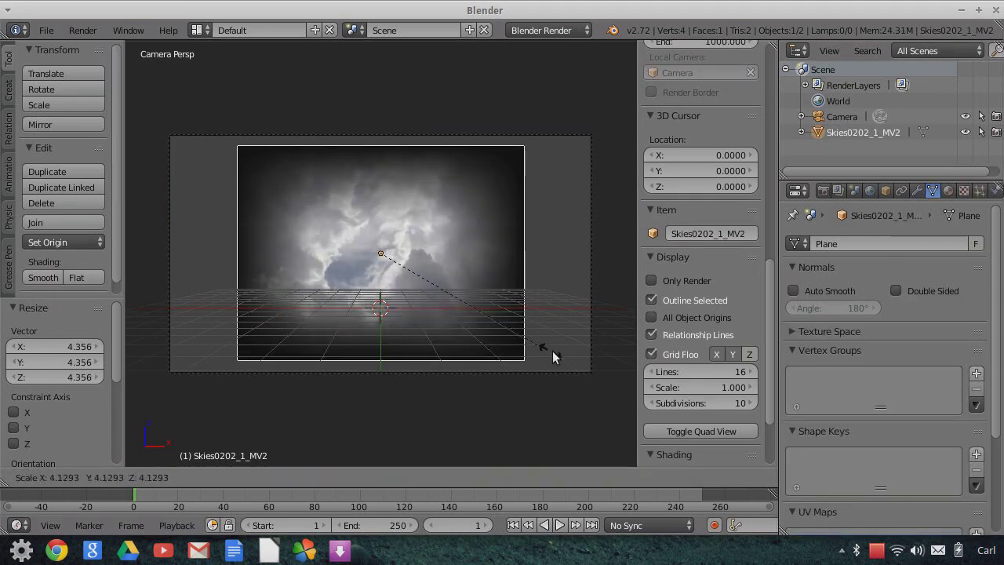
pyautogui.click(560, 359)
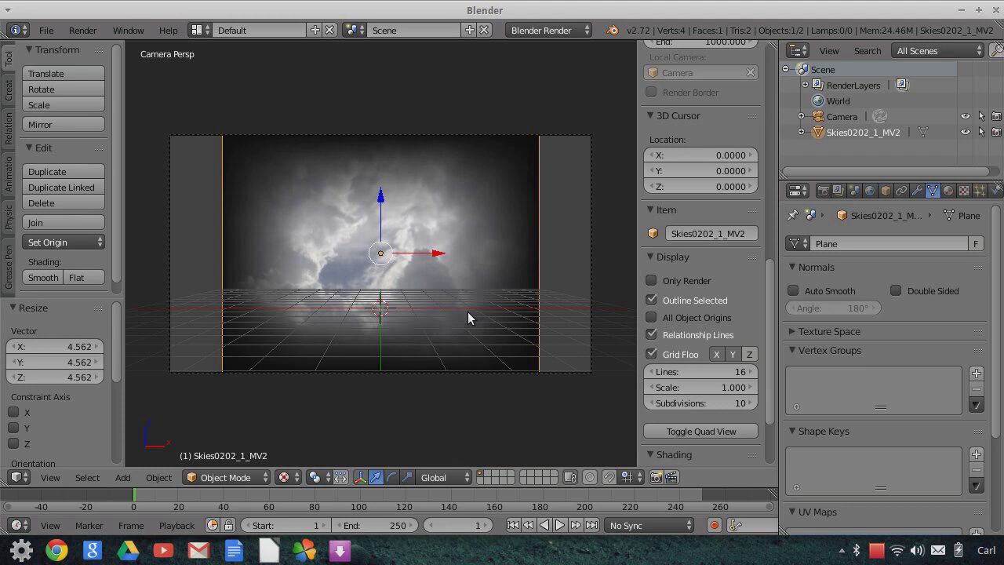
pyautogui.press('s')
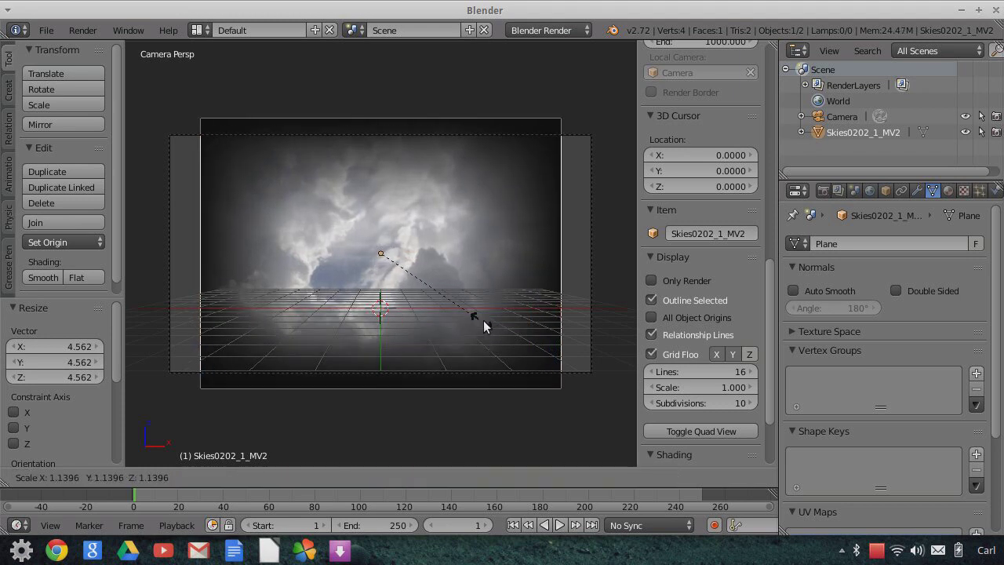
pyautogui.click(507, 329)
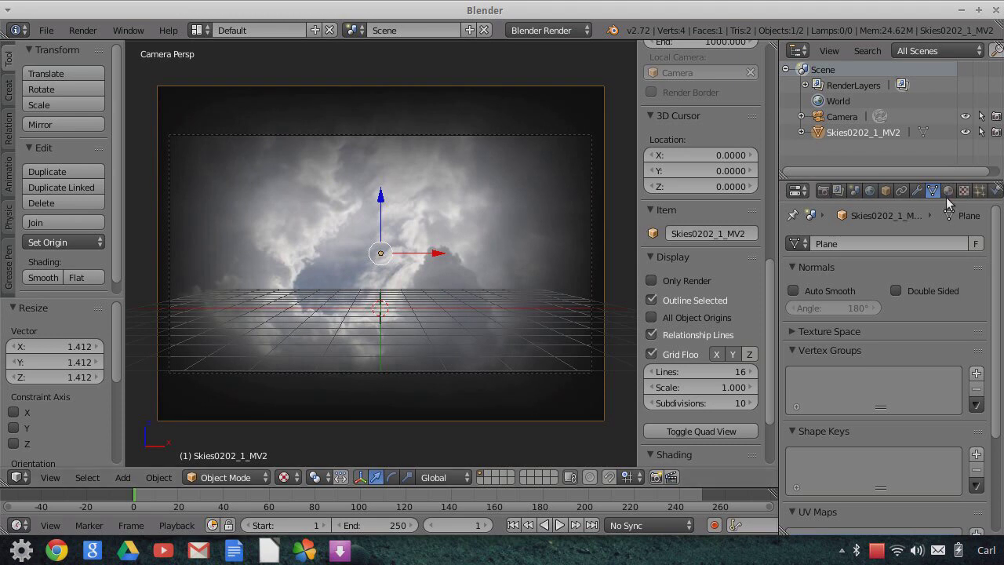
# - Switch the render engine to Blender Game and review the sky plane material's shading and game settings
pyautogui.click(548, 30)
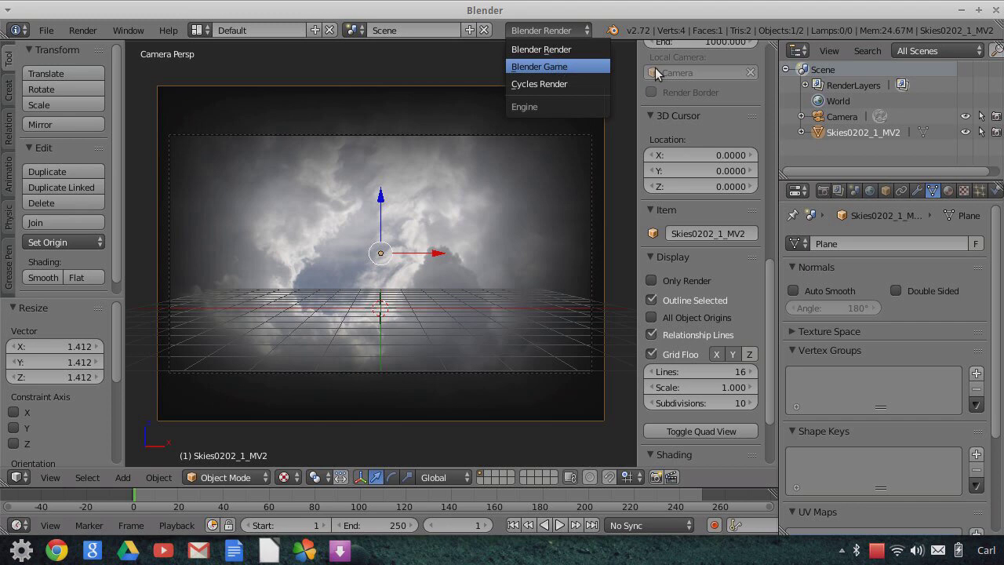
pyautogui.click(561, 68)
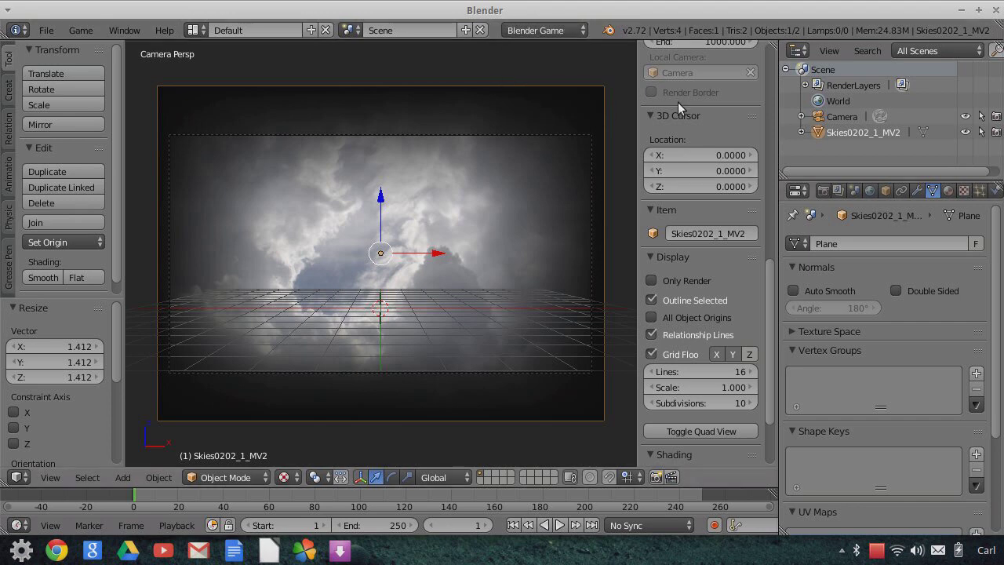
pyautogui.click(948, 190)
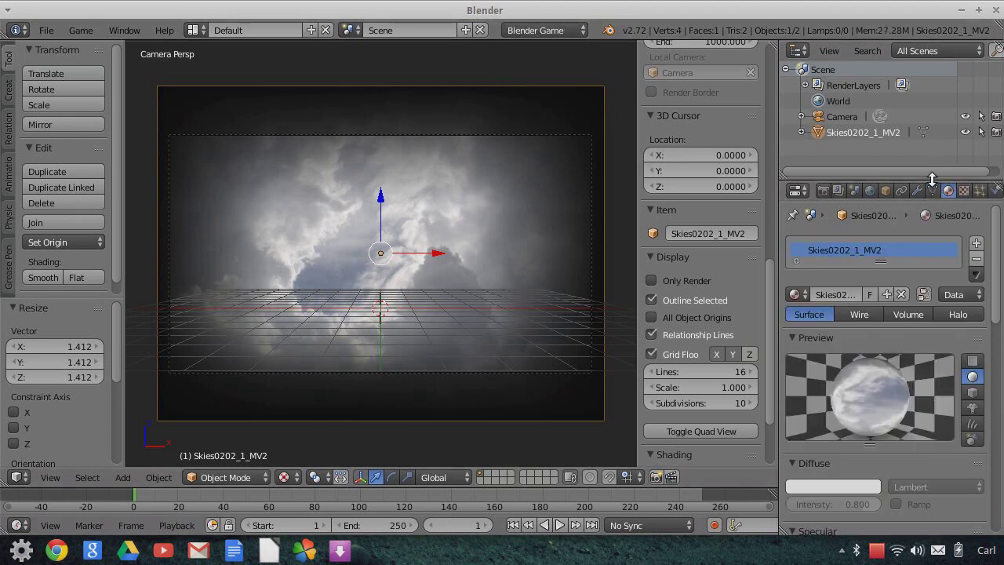
pyautogui.scroll(-8, 914, 423)
pyautogui.scroll(-3, 914, 423)
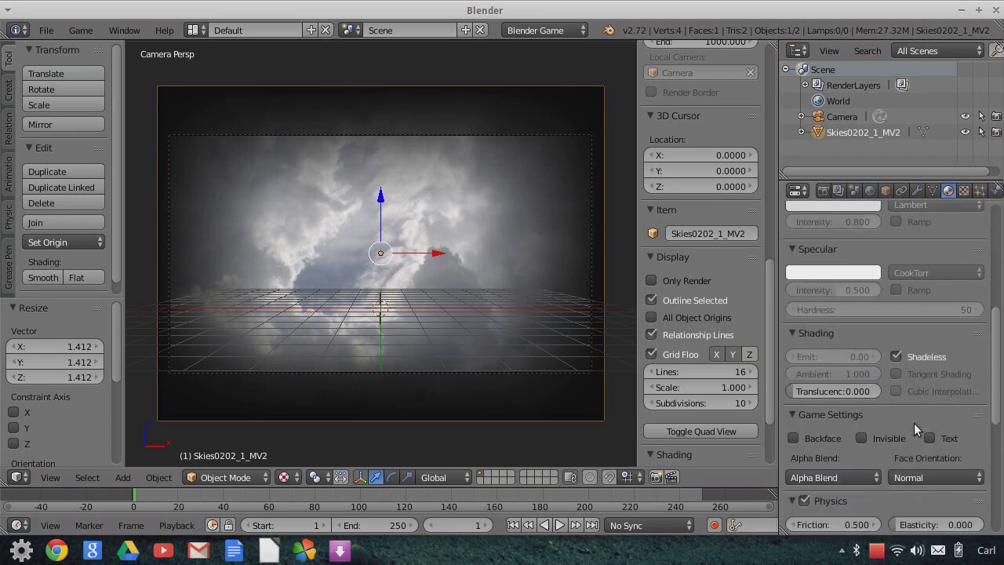
pyautogui.scroll(10, 849, 404)
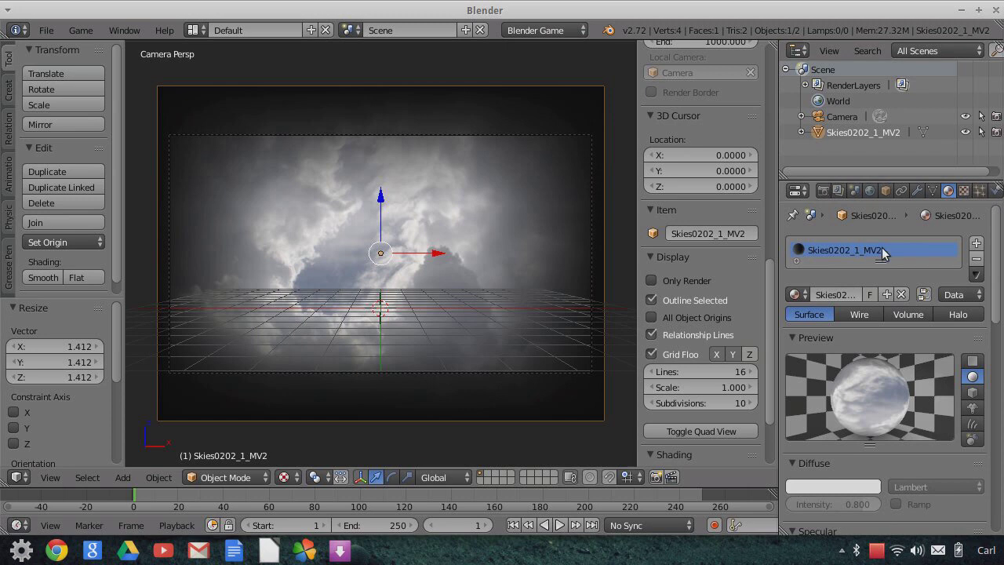
# - Set the sky plane material's alpha blend mode to Add in its game settings
pyautogui.scroll(-6, 863, 385)
pyautogui.scroll(-6, 863, 386)
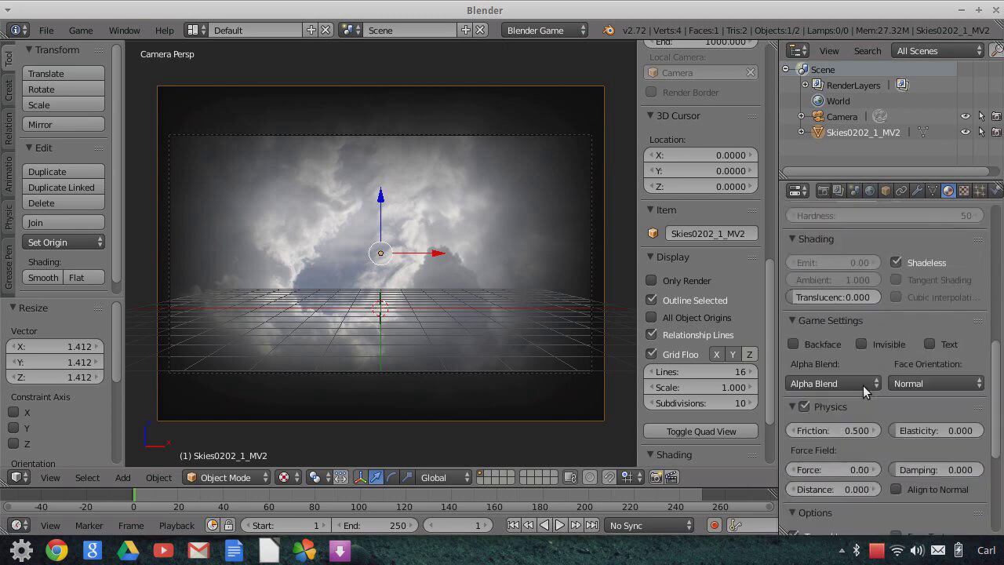
pyautogui.click(817, 384)
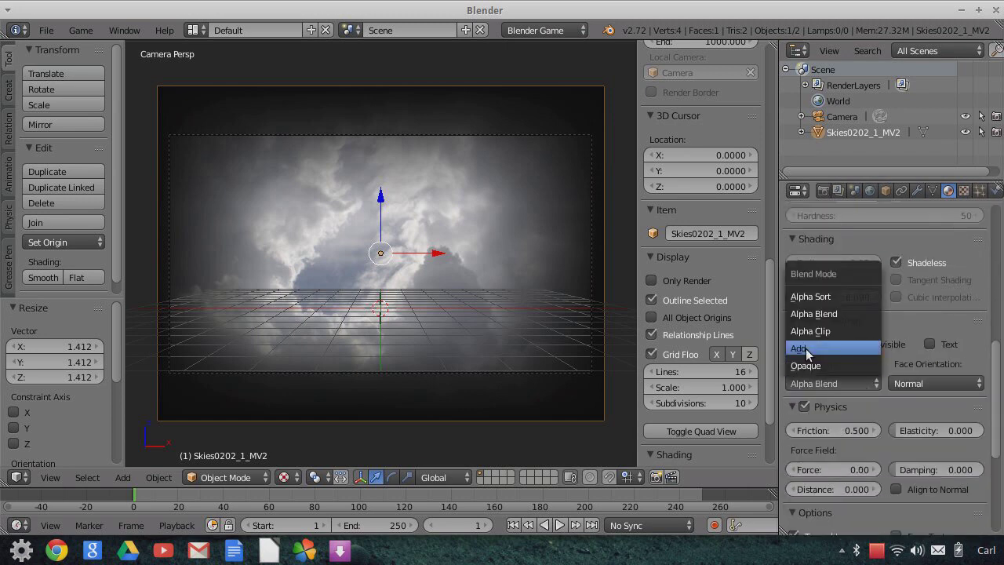
pyautogui.click(825, 349)
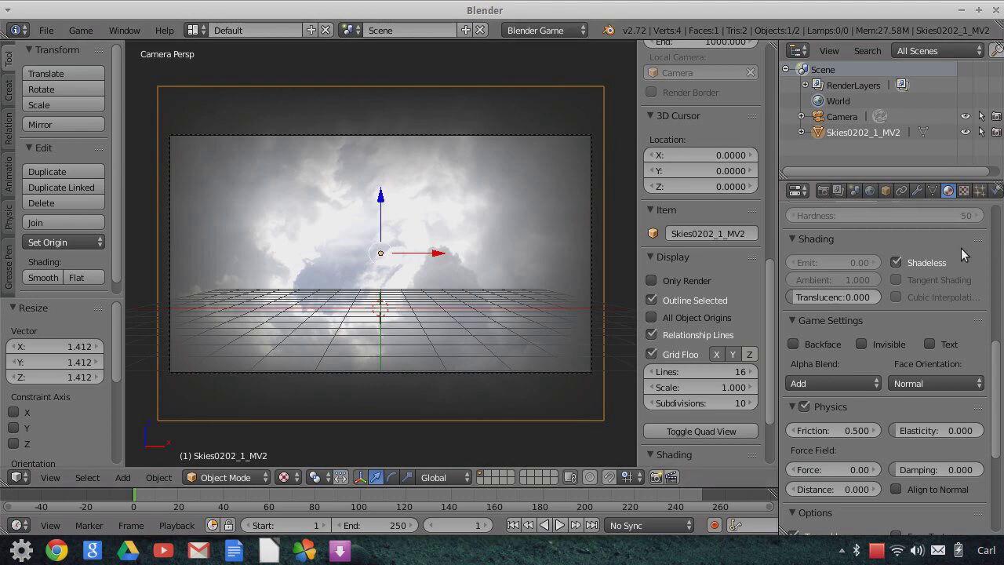
pyautogui.scroll(10, 961, 252)
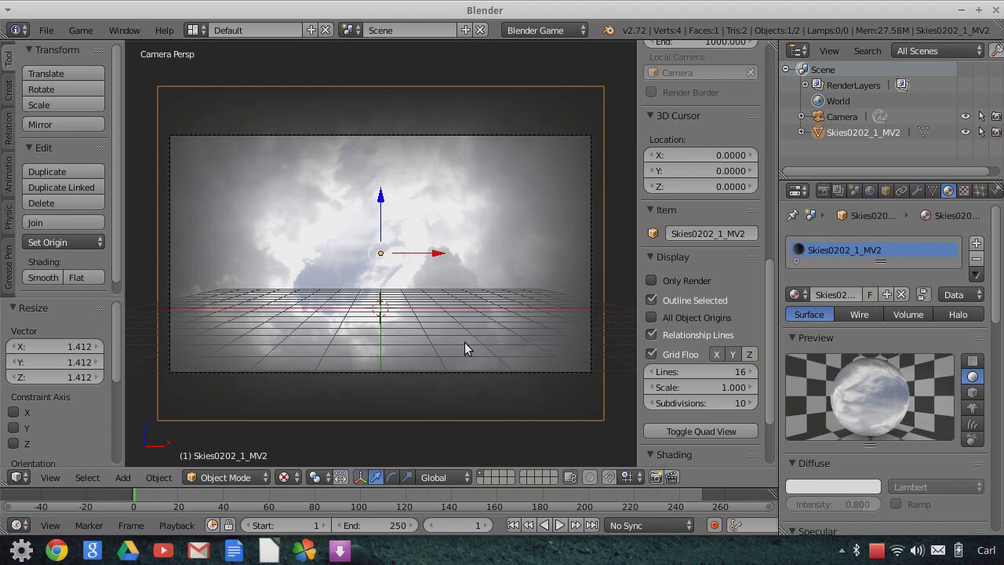
# - Set the sky texture's influence blend type to Multiply
pyautogui.click(964, 191)
pyautogui.scroll(-15, 885, 463)
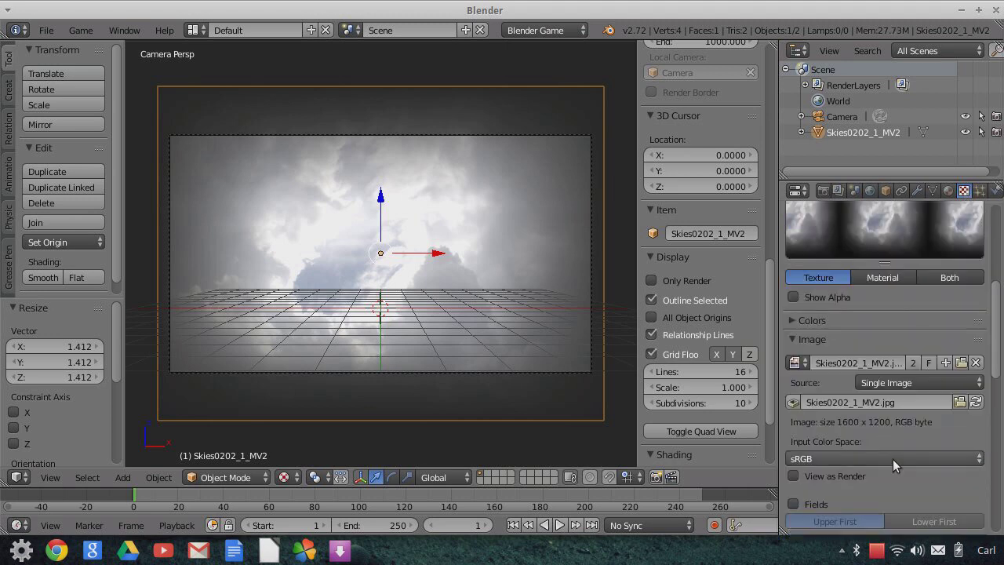
pyautogui.scroll(-6, 890, 455)
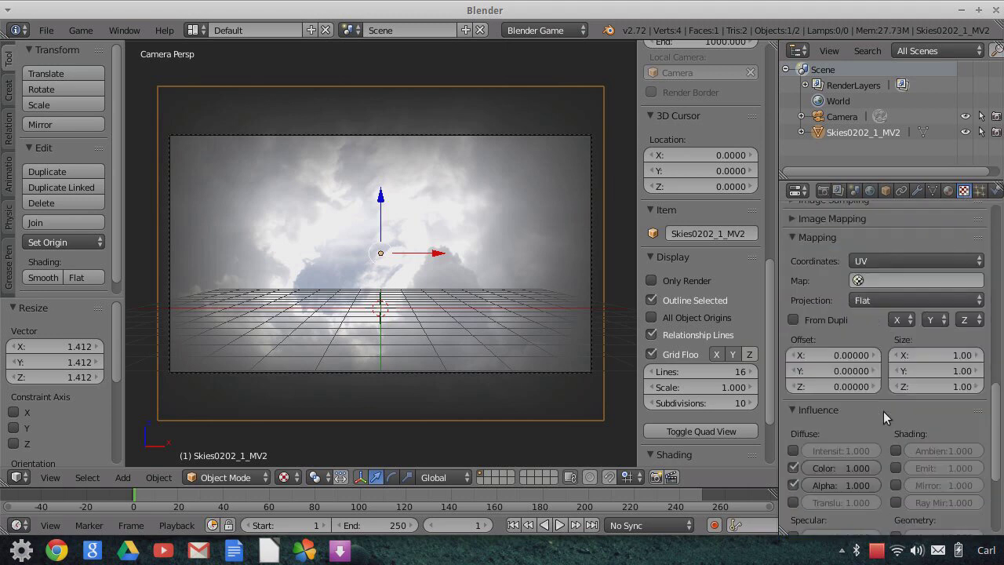
pyautogui.scroll(-3, 884, 411)
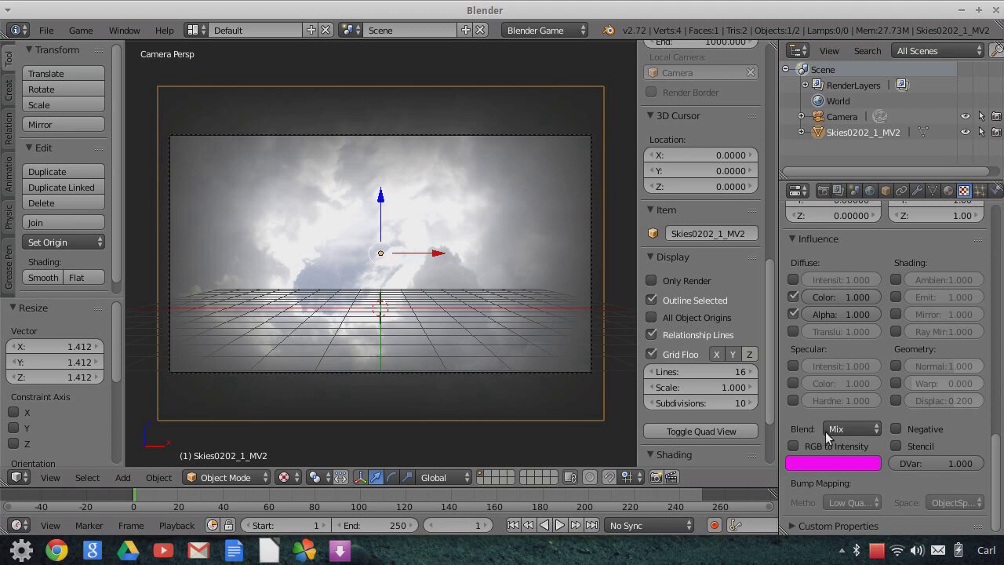
pyautogui.click(872, 430)
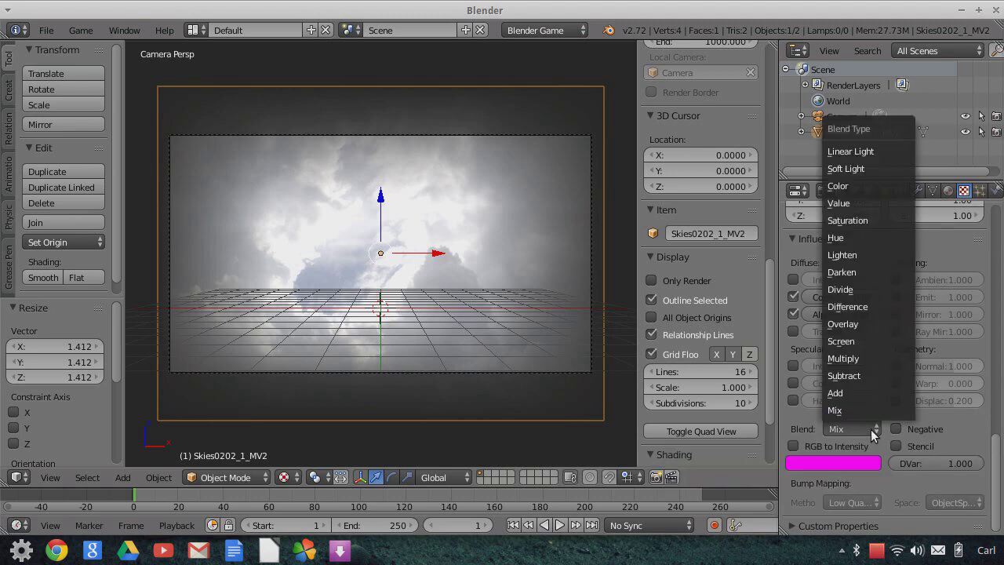
pyautogui.click(852, 359)
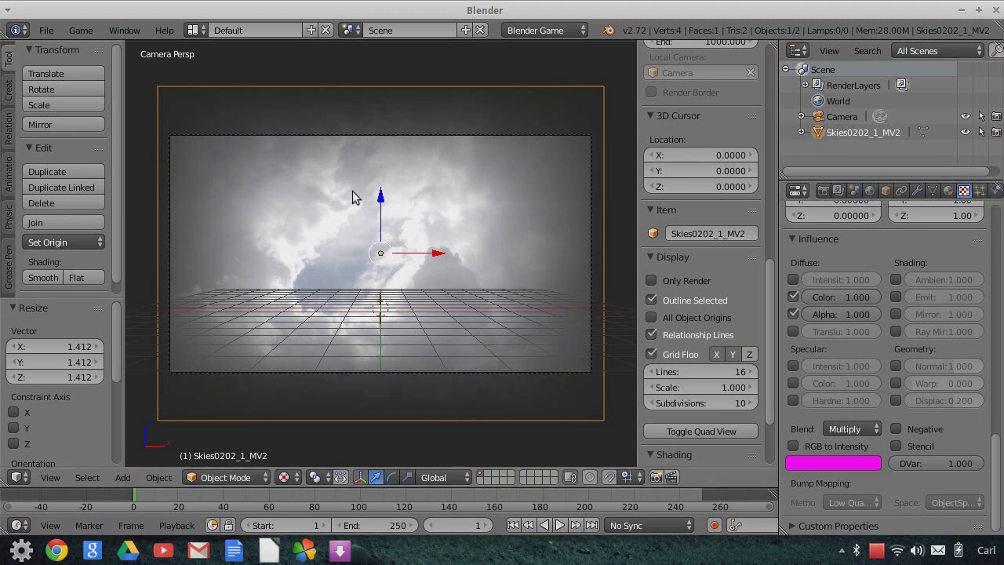
# - Raise the sky material's diffuse intensity to 1.000 and tint its diffuse colour purple-pink, about R 0.698, G 0.333, B 0.800
pyautogui.click(948, 191)
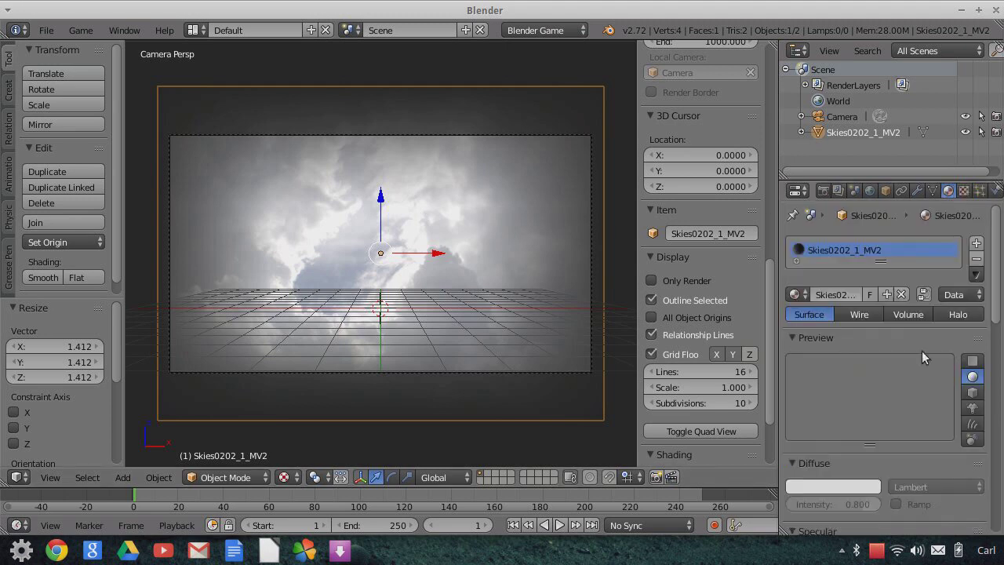
pyautogui.scroll(-3, 871, 444)
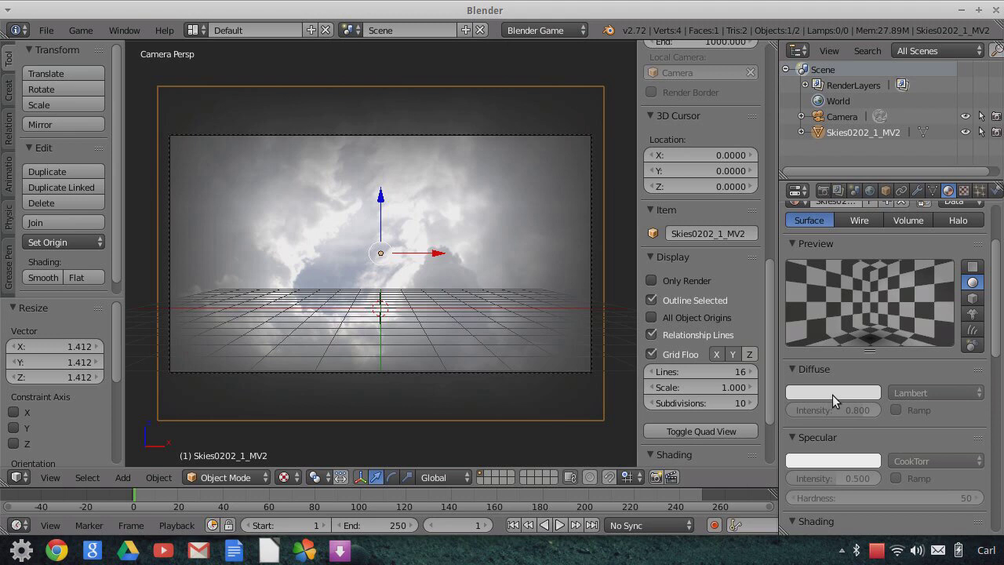
pyautogui.moveTo(851, 410); pyautogui.dragTo(886, 409)
pyautogui.click(837, 391)
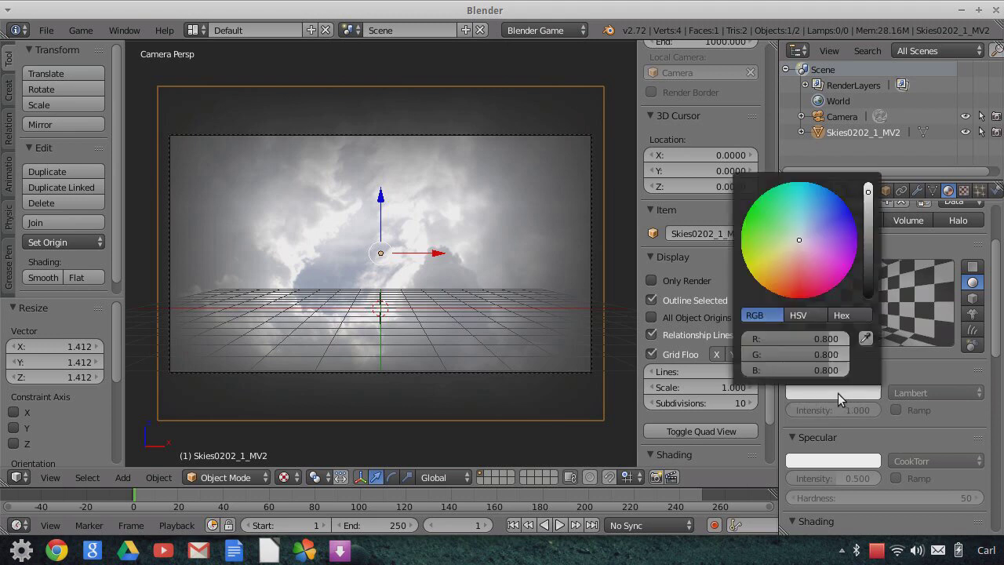
pyautogui.click(820, 252)
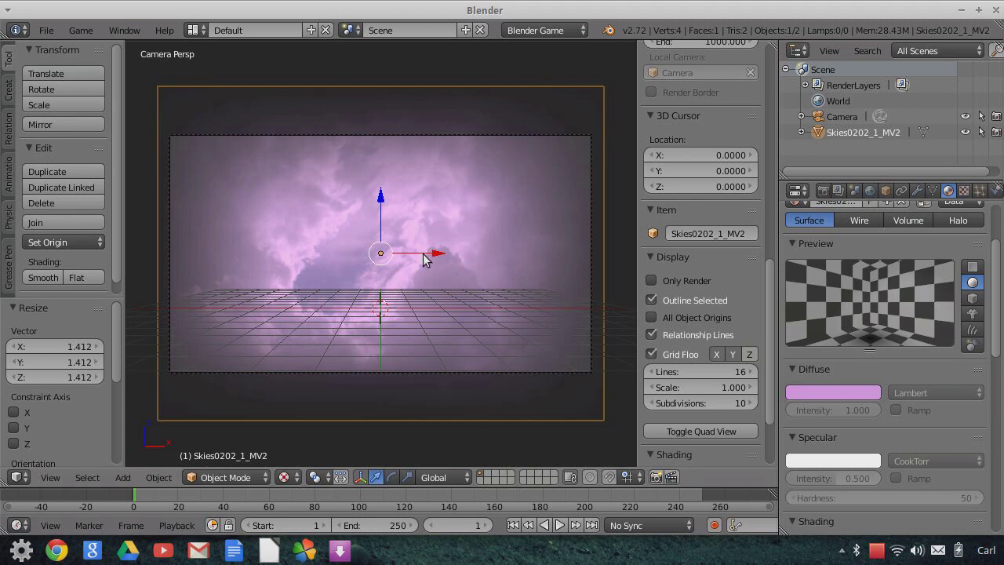
# - Darken the sky material's diffuse colour to a very dim purple, judging it with the viewport limited to Only Render
pyautogui.click(843, 392)
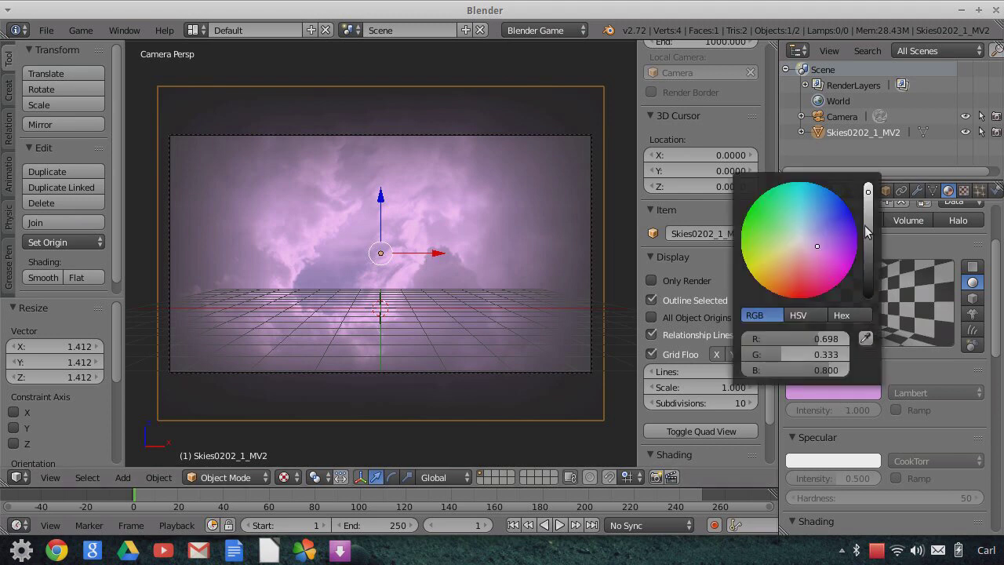
pyautogui.moveTo(869, 191); pyautogui.dragTo(867, 253)
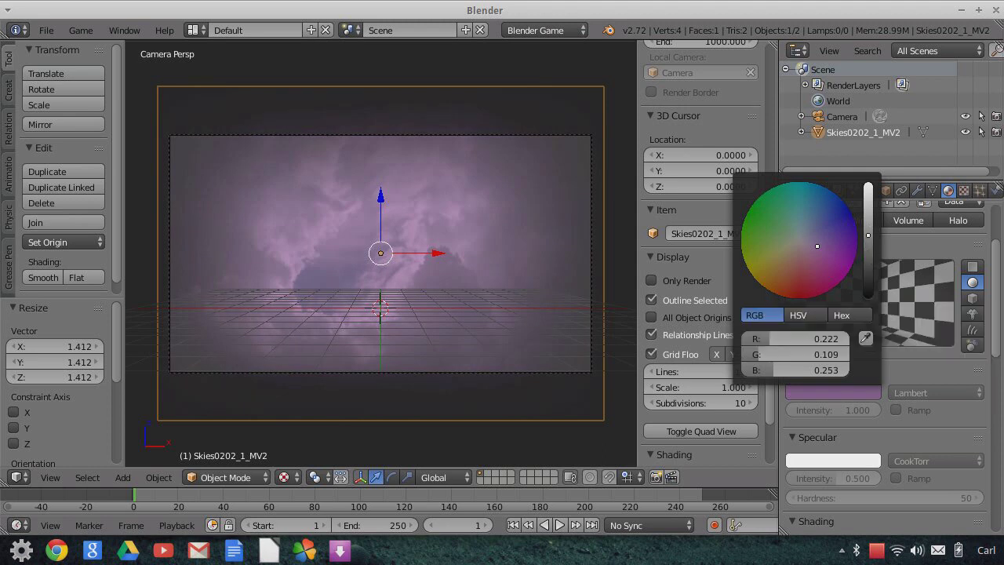
pyautogui.click(651, 281)
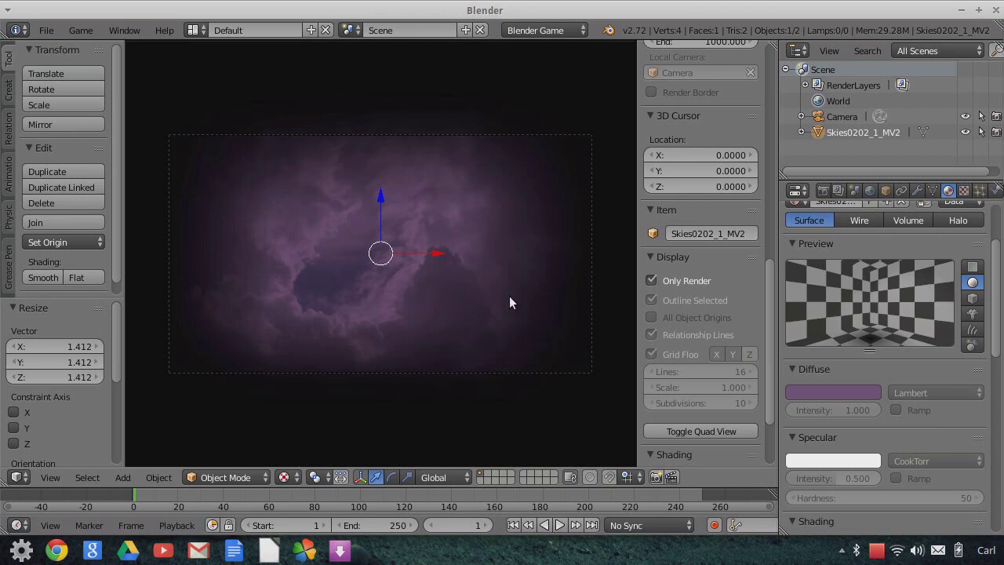
pyautogui.click(830, 385)
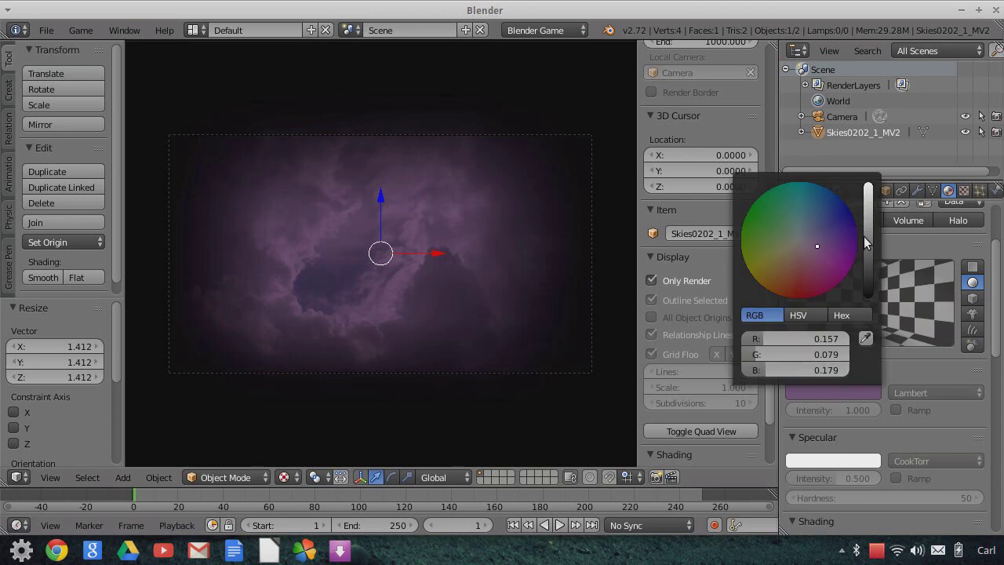
pyautogui.moveTo(869, 261); pyautogui.dragTo(869, 269)
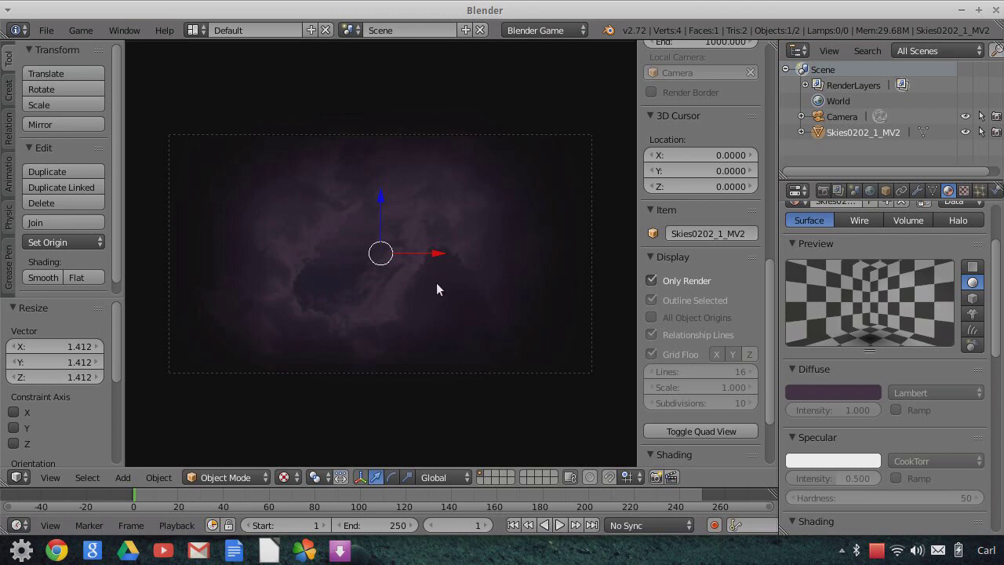
pyautogui.moveTo(478, 249); pyautogui.dragTo(260, 444, button='middle')
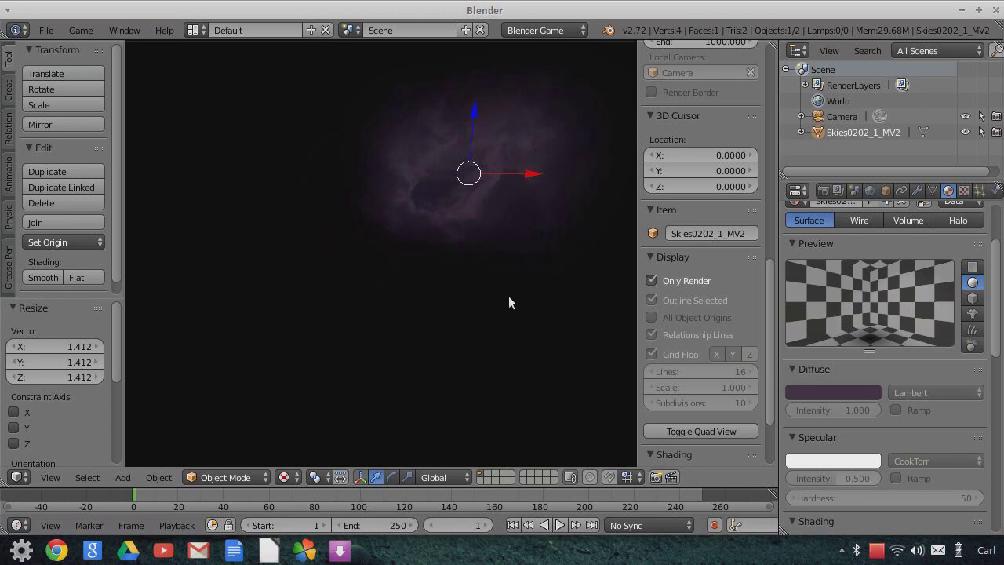
pyautogui.moveTo(516, 265); pyautogui.dragTo(519, 245, button='middle')
pyautogui.click(51, 478)
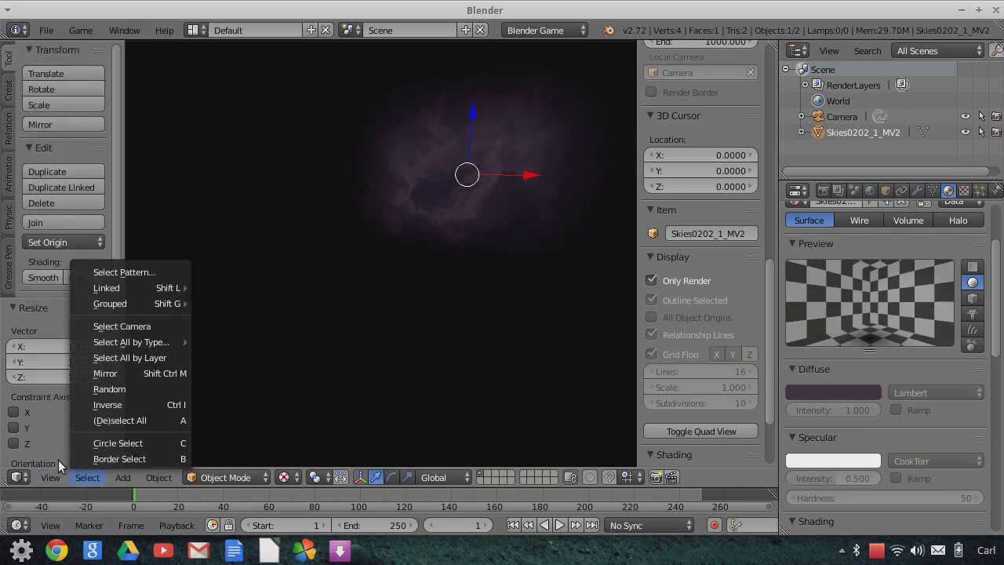
pyautogui.click(72, 421)
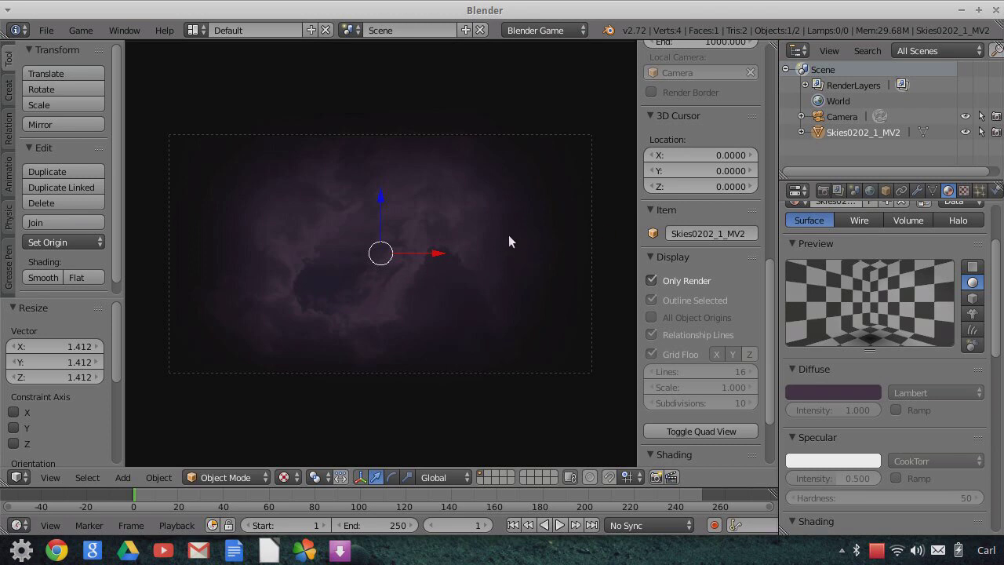
# - Rename the Skies0202_1_MV2 object as ZNebulae
pyautogui.click(886, 191)
pyautogui.click(816, 243)
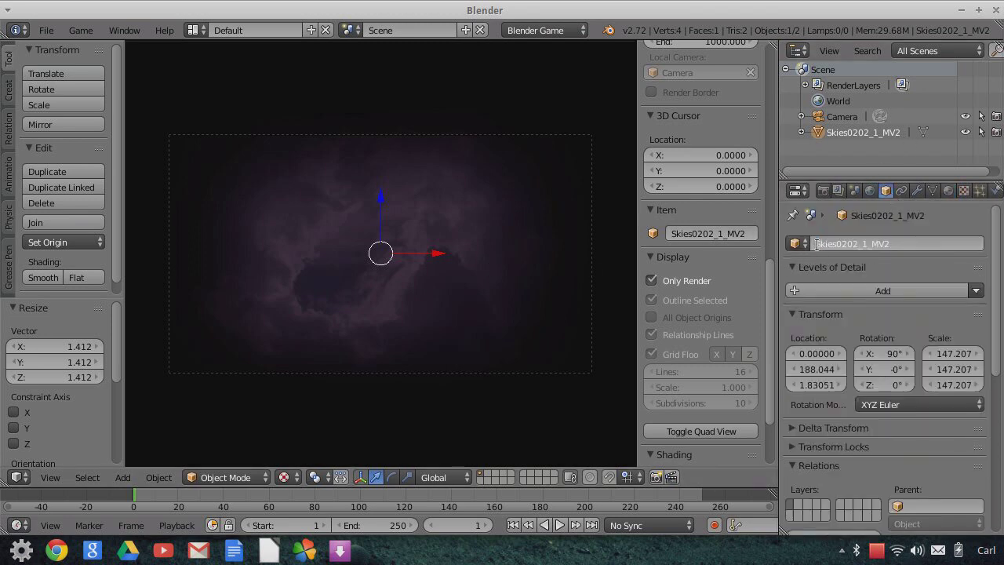
pyautogui.press('Home')
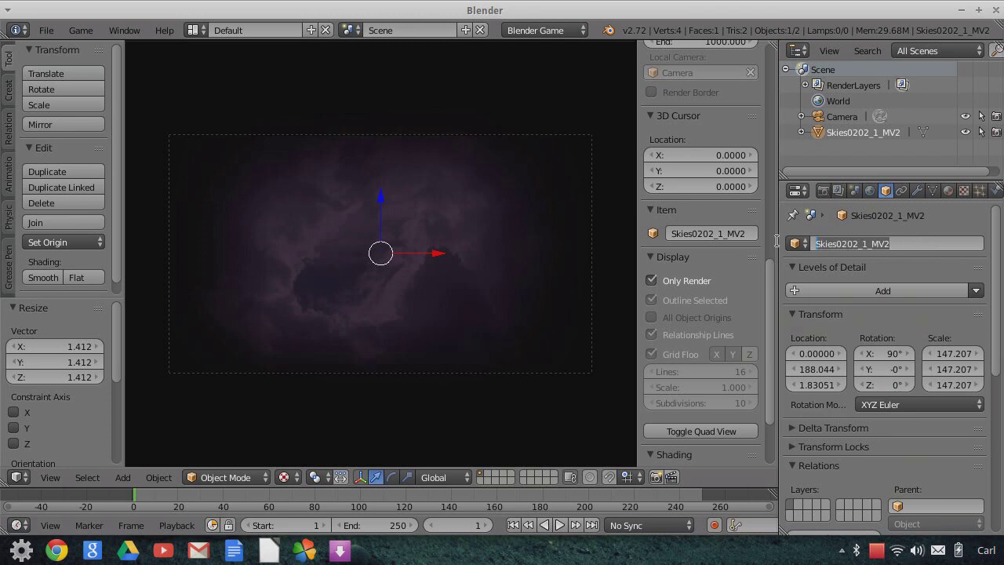
pyautogui.write('Nebulae')
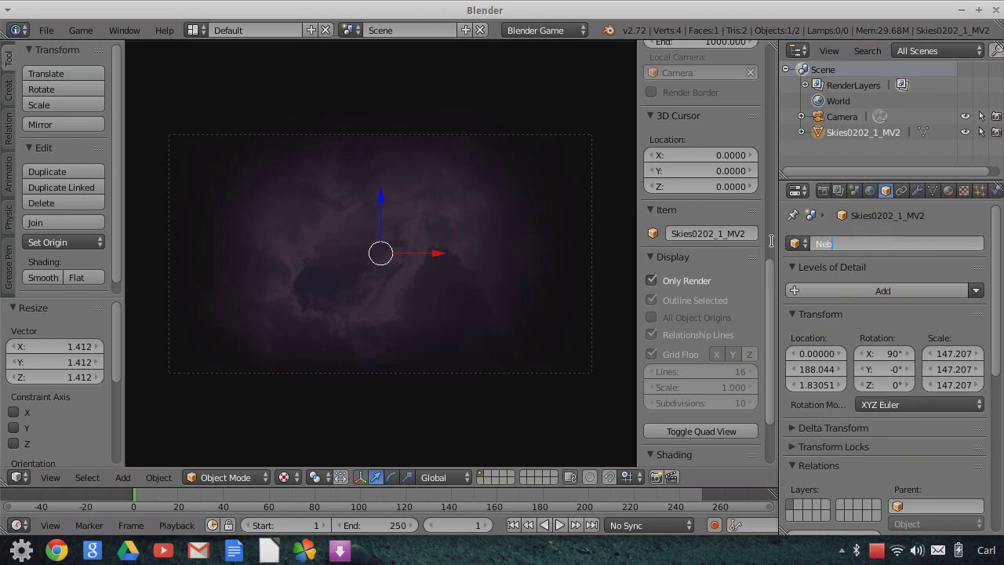
pyautogui.press('Left')
pyautogui.press('Left')
pyautogui.press('Left')
pyautogui.press('Left')
pyautogui.press('Left')
pyautogui.write('Z')
pyautogui.press('Return')
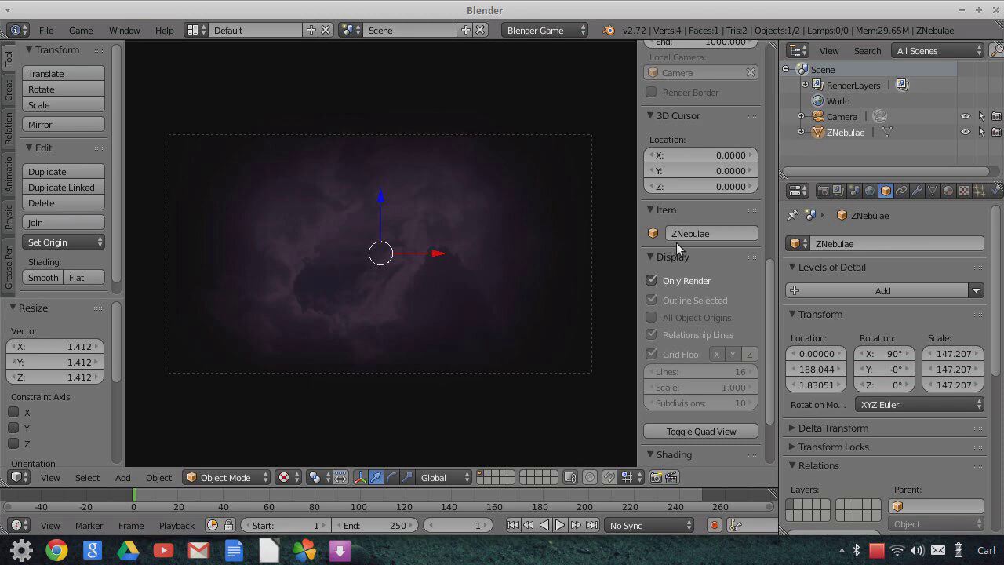
# - Enlarge the Outliner area to make room for more objects and select ZNebulae in it
pyautogui.click(822, 248)
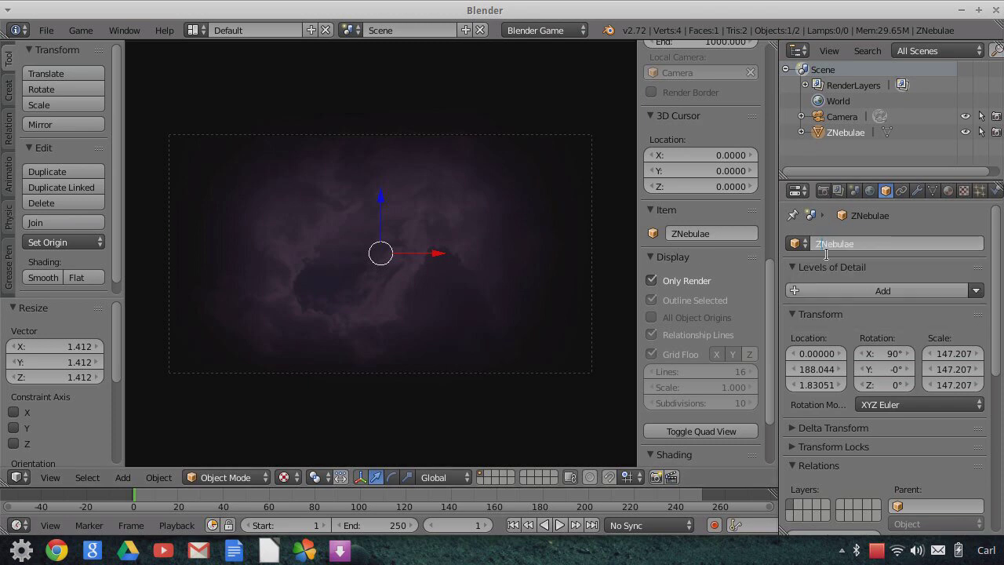
pyautogui.press('Return')
pyautogui.moveTo(816, 180); pyautogui.dragTo(818, 336)
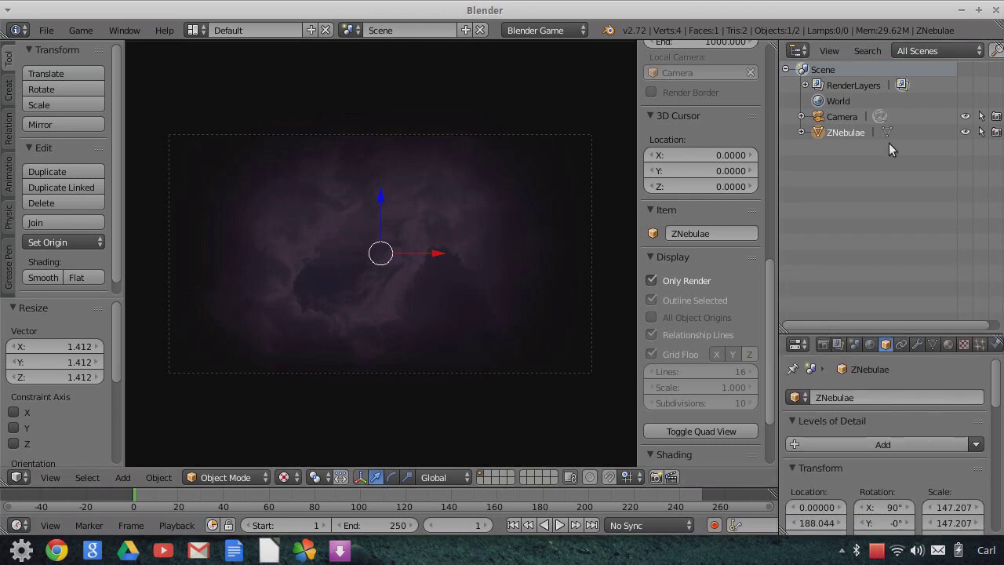
pyautogui.click(834, 132)
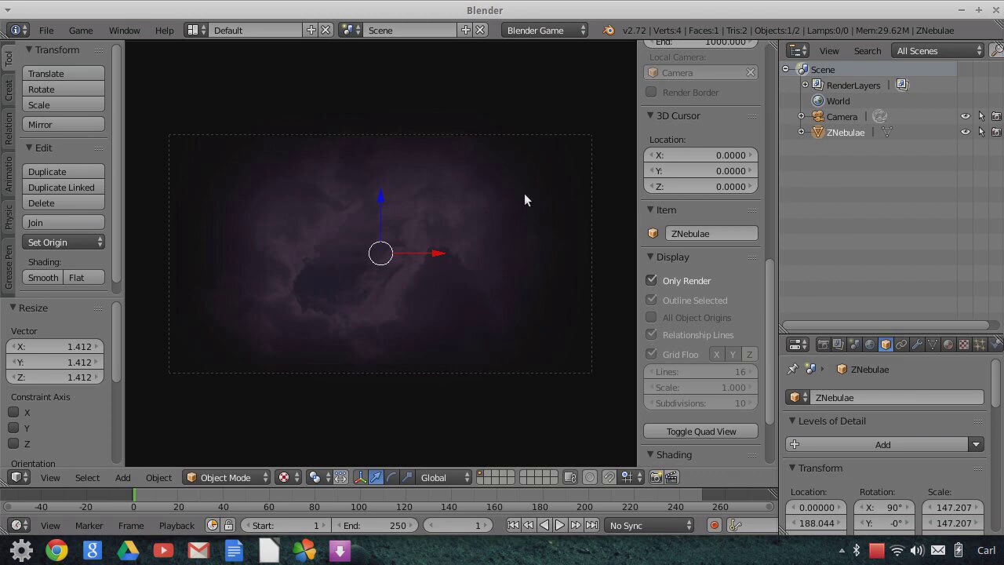
# - Start an Images as Planes import and choose StarField.png from the SpaceTextures folder
pyautogui.click(43, 31)
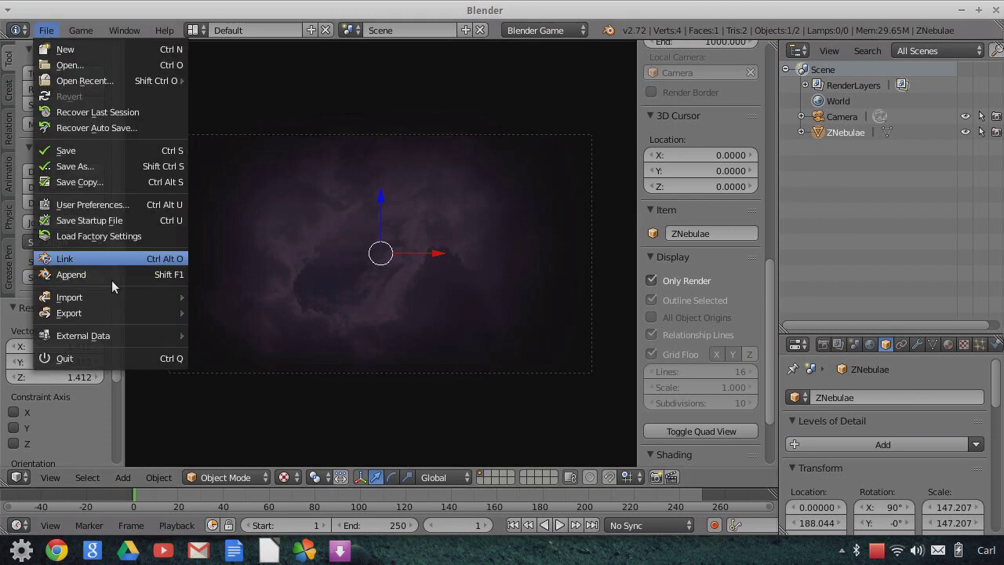
pyautogui.moveTo(105, 297)
pyautogui.click(270, 345)
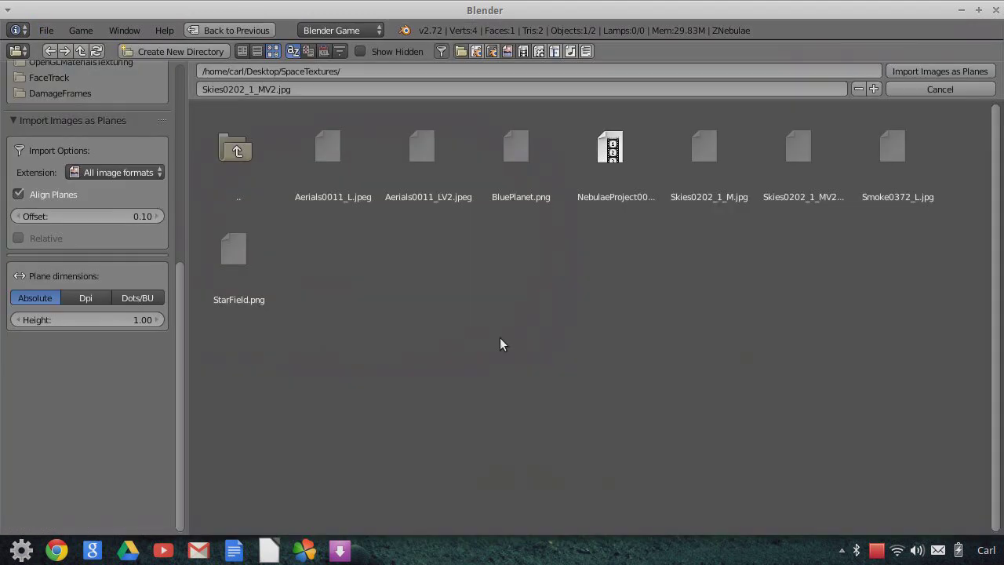
pyautogui.click(242, 250)
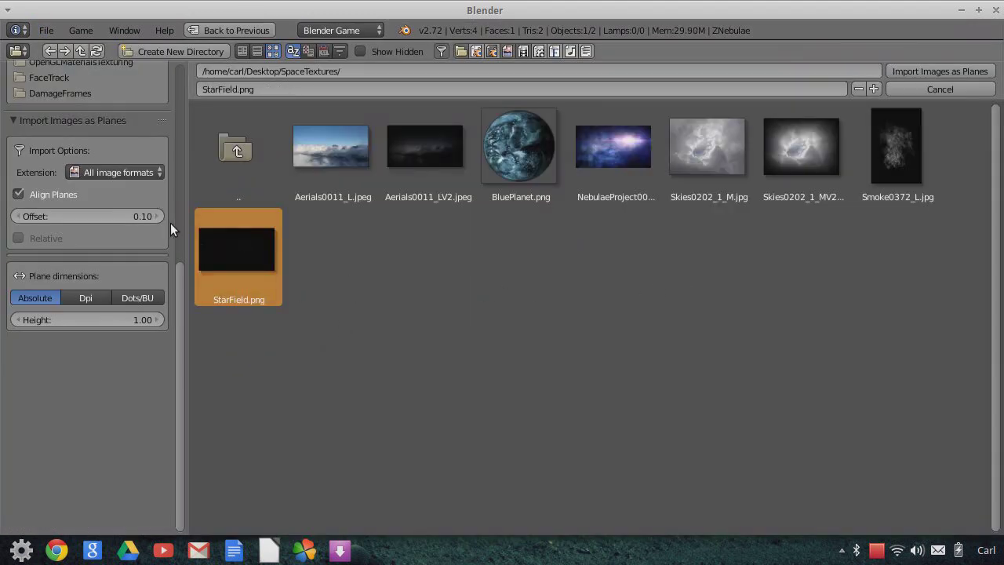
# - Switch the render engine to Blender Render and import StarField.png as a plane with Shadeless and Use Alpha on
pyautogui.scroll(10, 171, 222)
pyautogui.scroll(-3, 117, 344)
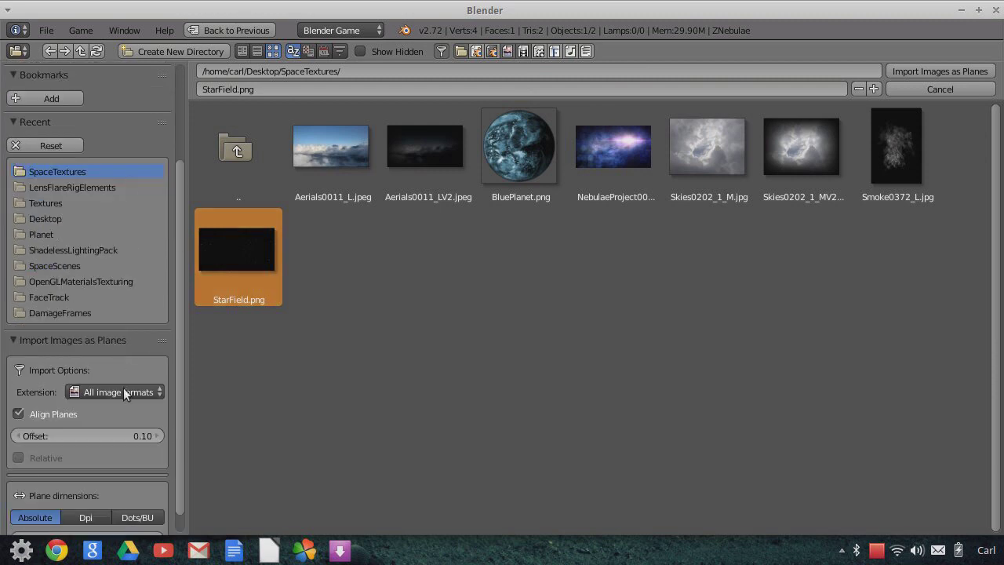
pyautogui.scroll(-1, 80, 424)
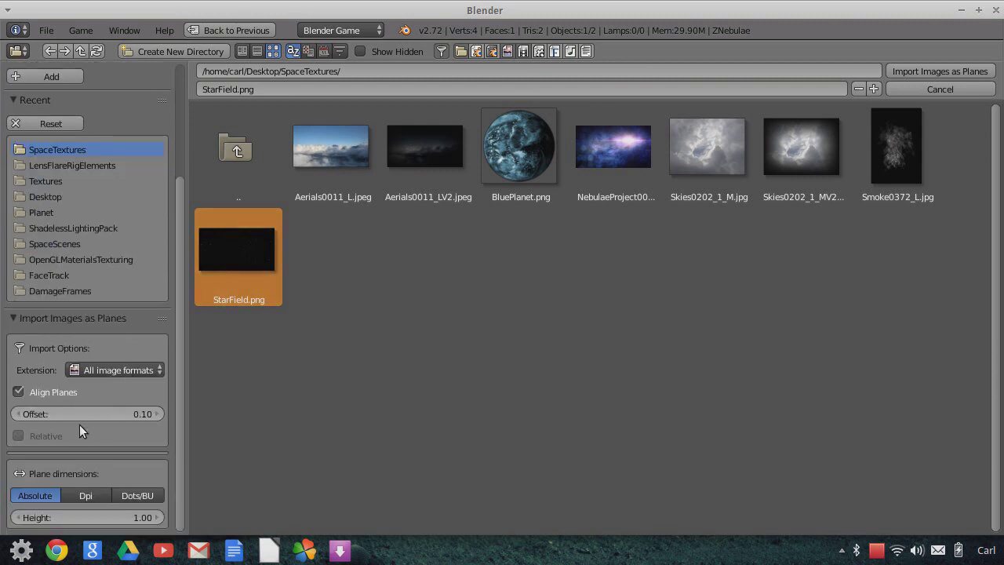
pyautogui.scroll(5, 79, 424)
pyautogui.click(359, 34)
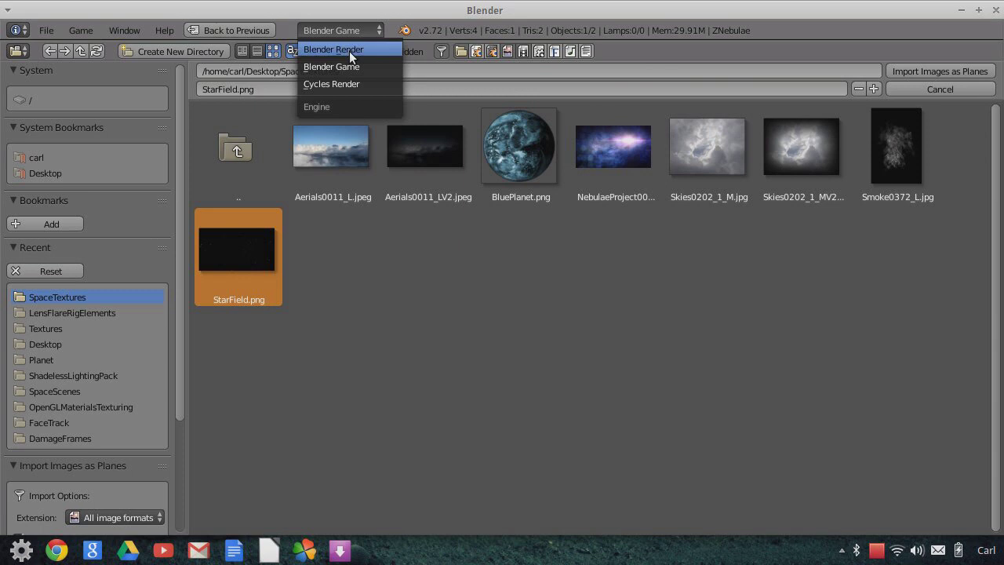
pyautogui.click(349, 51)
pyautogui.scroll(-8, 118, 357)
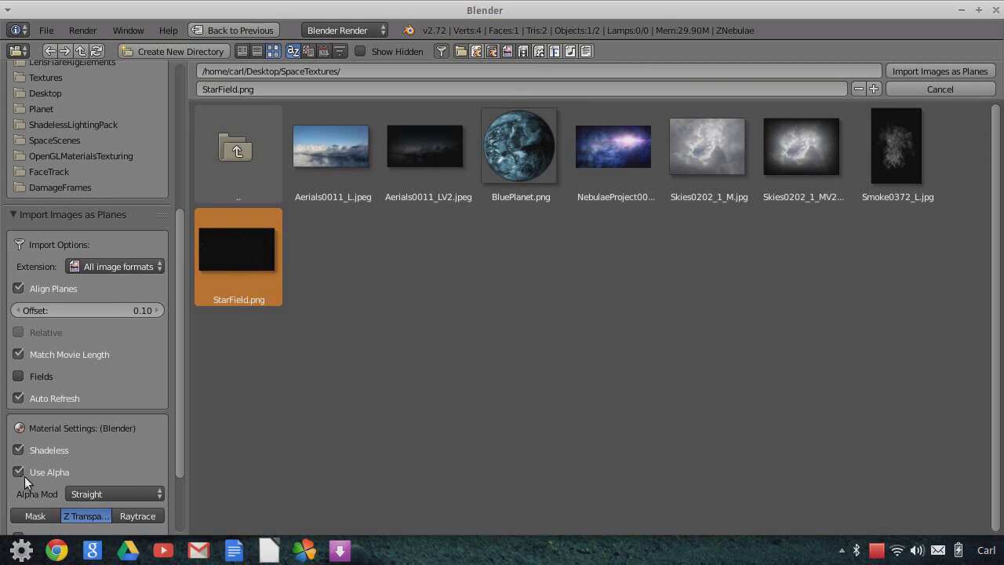
pyautogui.scroll(-2, 115, 471)
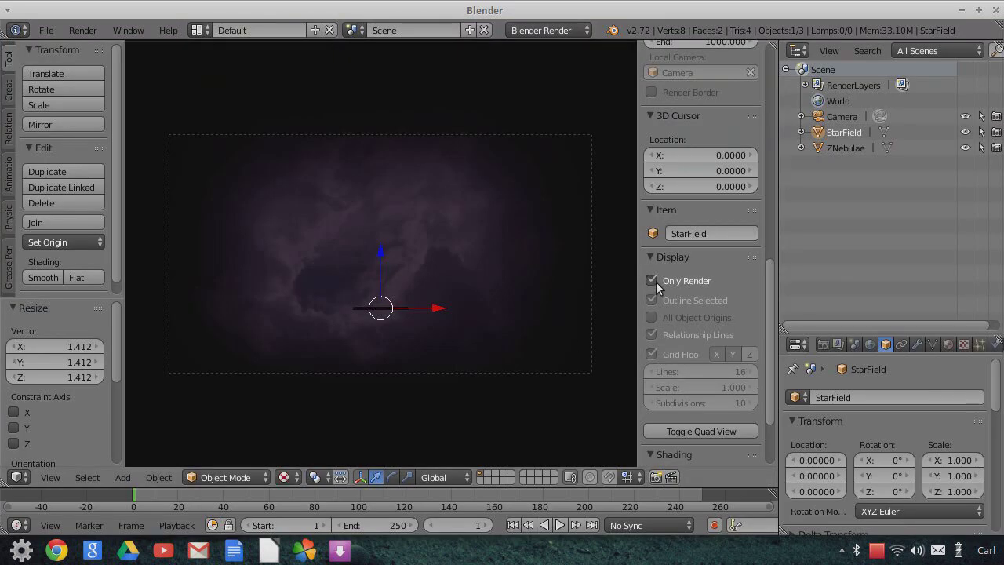
# - Turn off Only Render, rotate the StarField plane 90° about X and scale it up to about 4.49
pyautogui.click(652, 281)
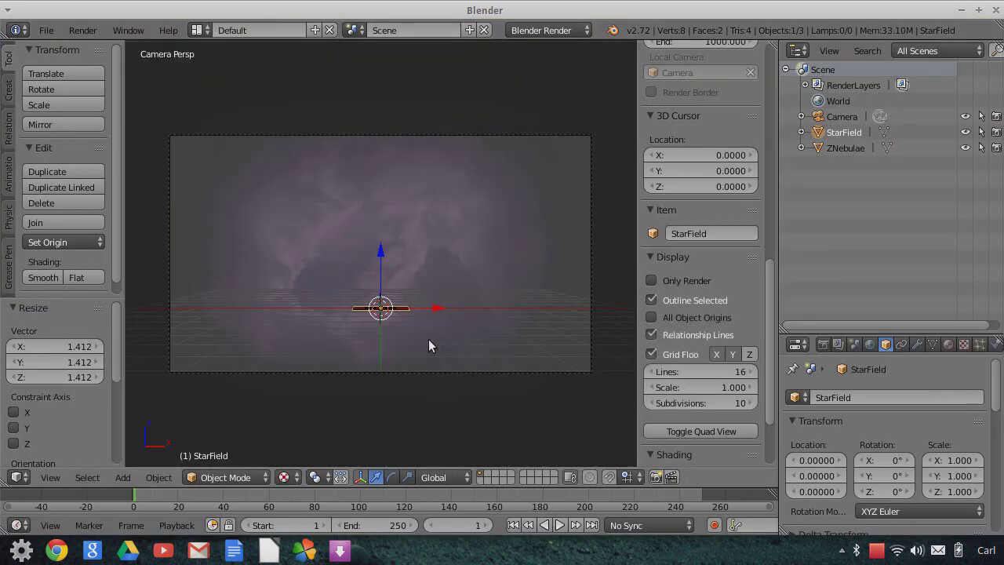
pyautogui.press('r')
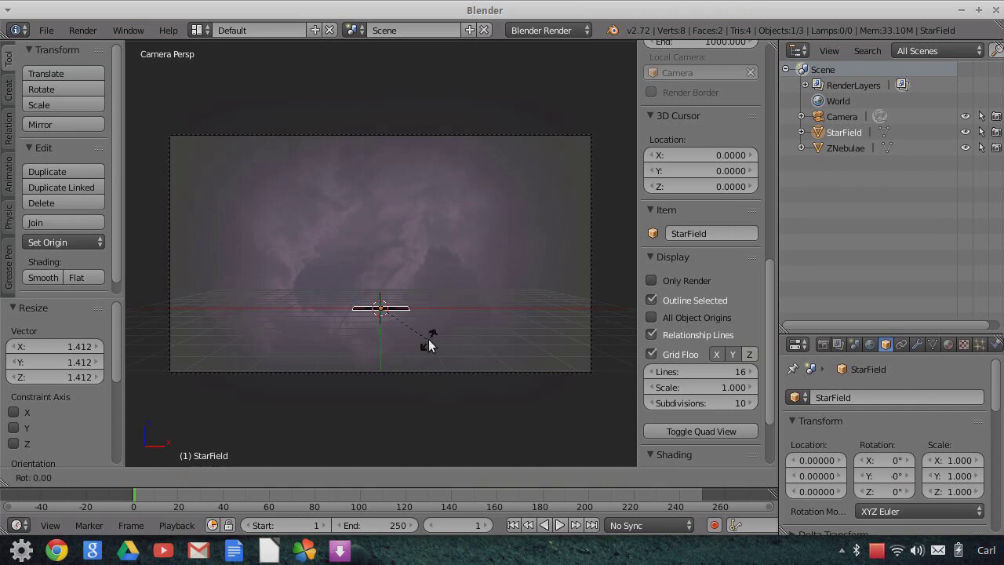
pyautogui.write('x')
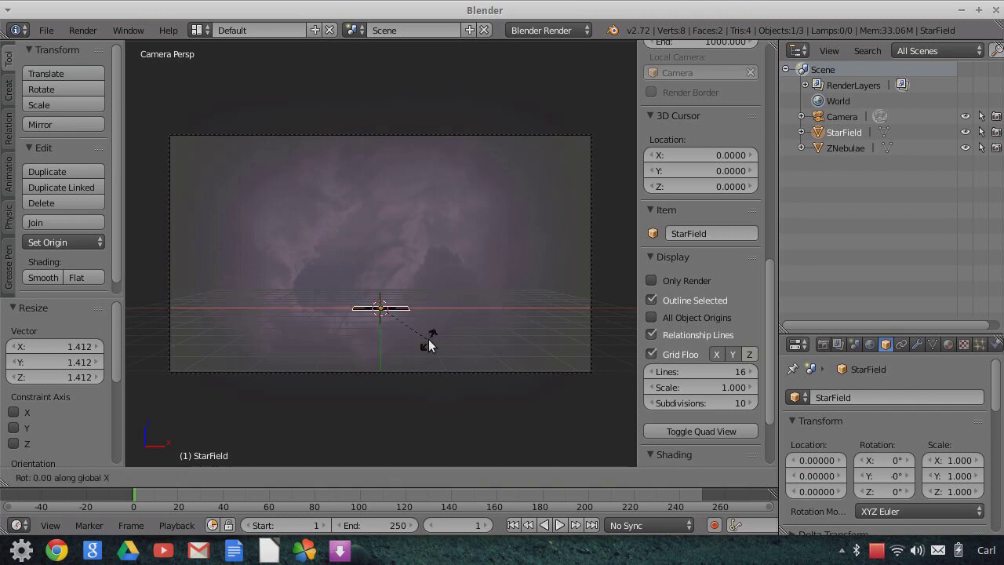
pyautogui.write('90')
pyautogui.press('Return')
pyautogui.press('s')
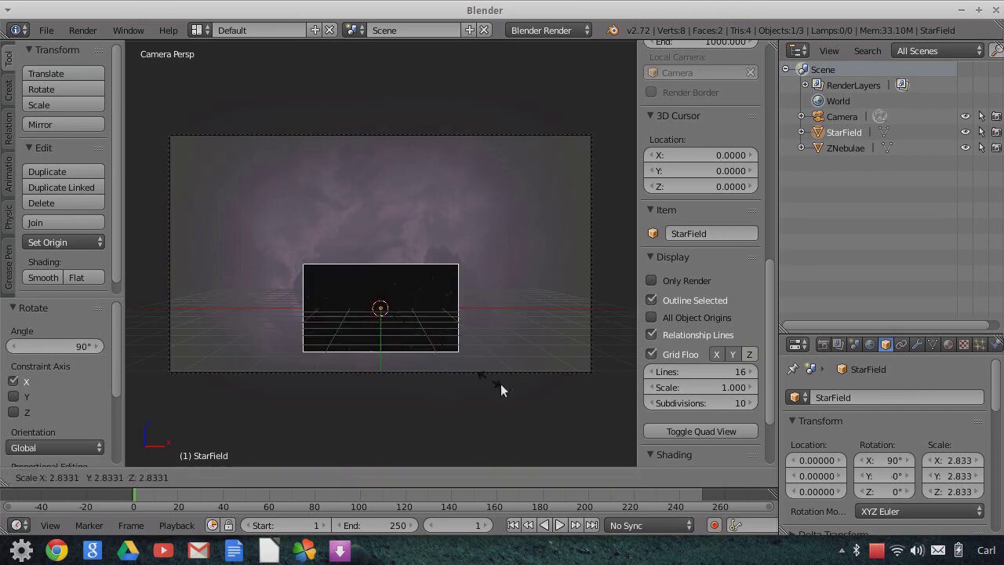
pyautogui.click(496, 367)
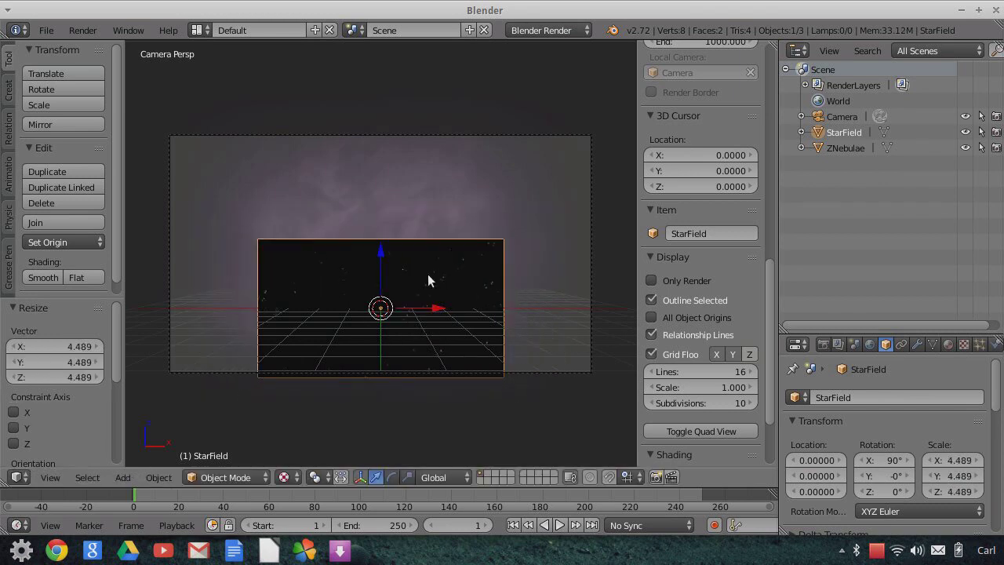
# - Move the StarField plane about -3.25 units in X and 1.12 in Z, and rescale it to about 4.35
pyautogui.moveTo(434, 307); pyautogui.dragTo(393, 342)
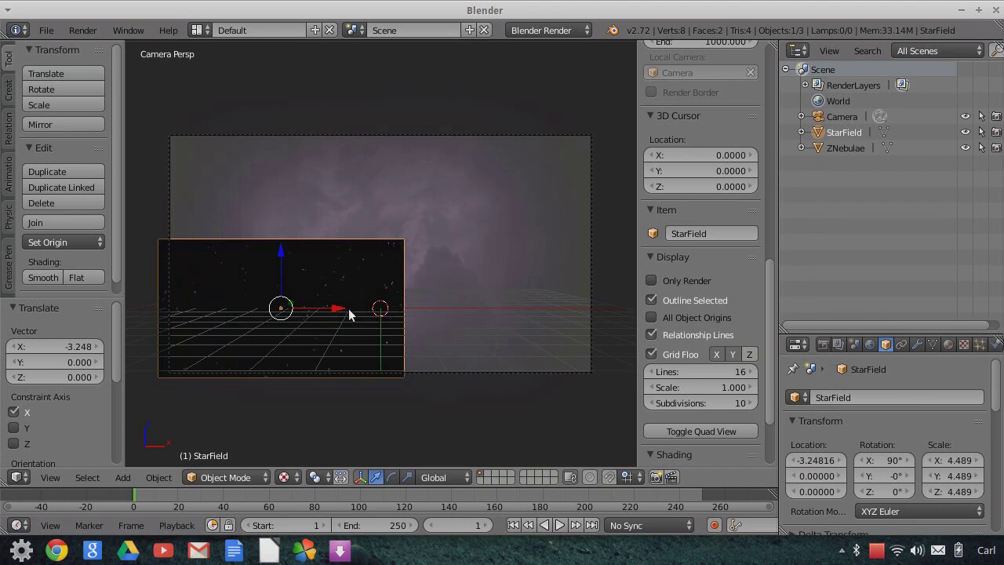
pyautogui.press('s')
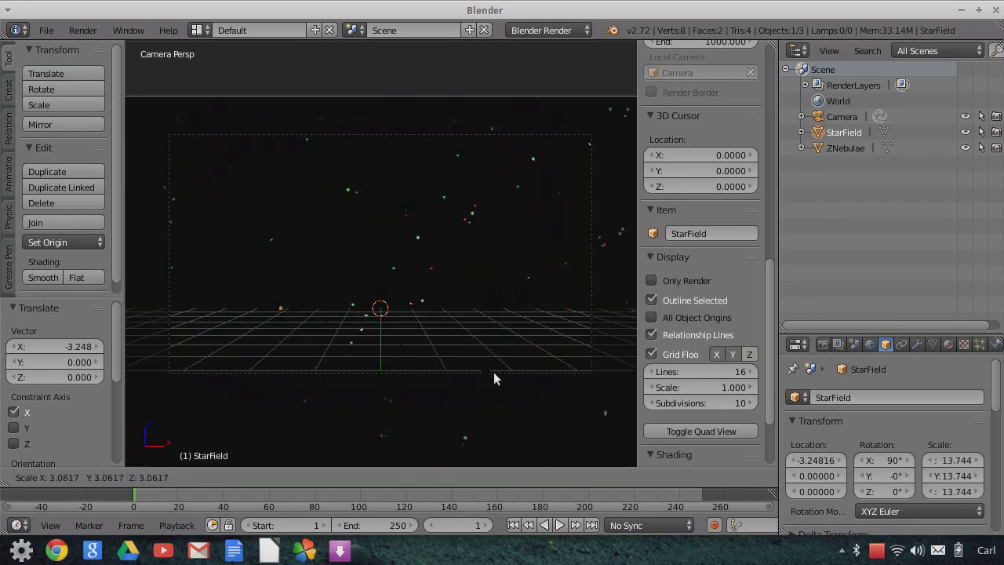
pyautogui.click(494, 372)
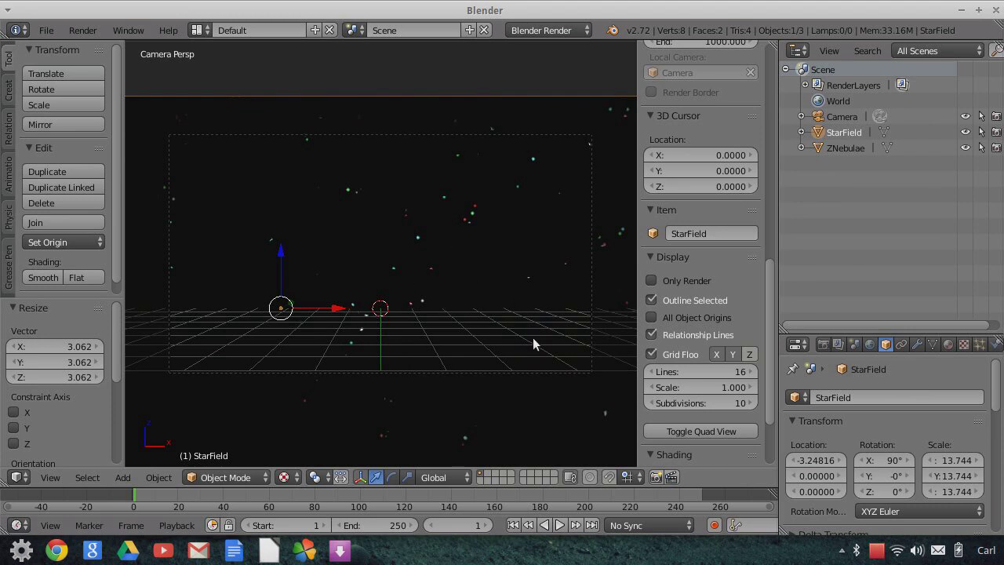
pyautogui.press('s')
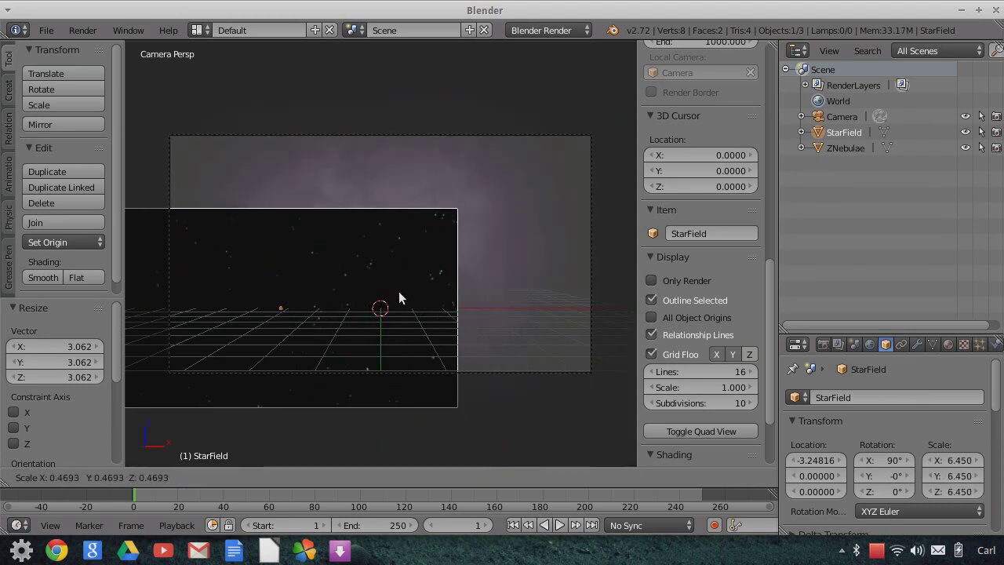
pyautogui.click(355, 291)
pyautogui.moveTo(284, 261); pyautogui.dragTo(289, 219)
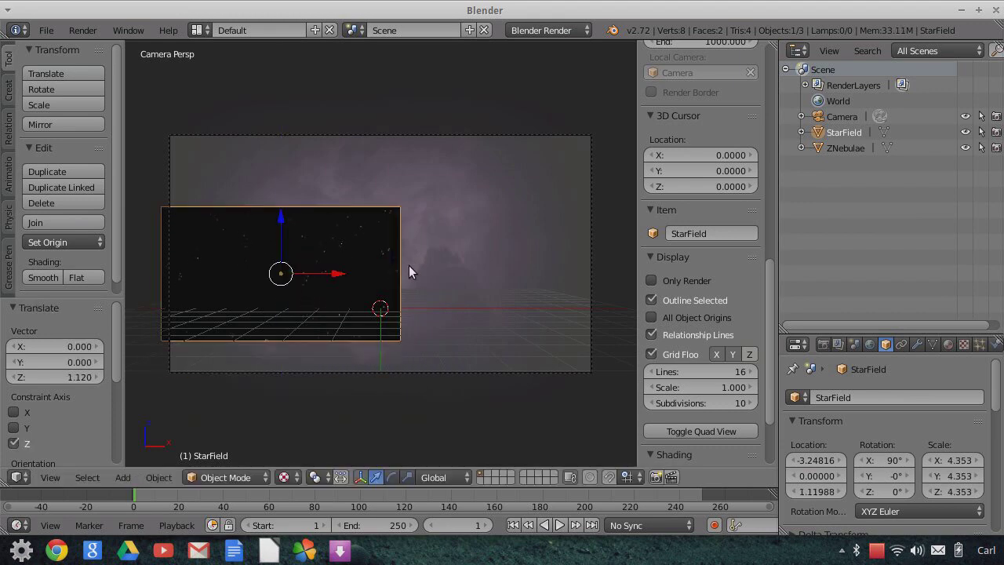
# - Add an Array modifier with a count of 3 to StarField and move it about -3.17 units along X
pyautogui.click(917, 345)
pyautogui.click(886, 397)
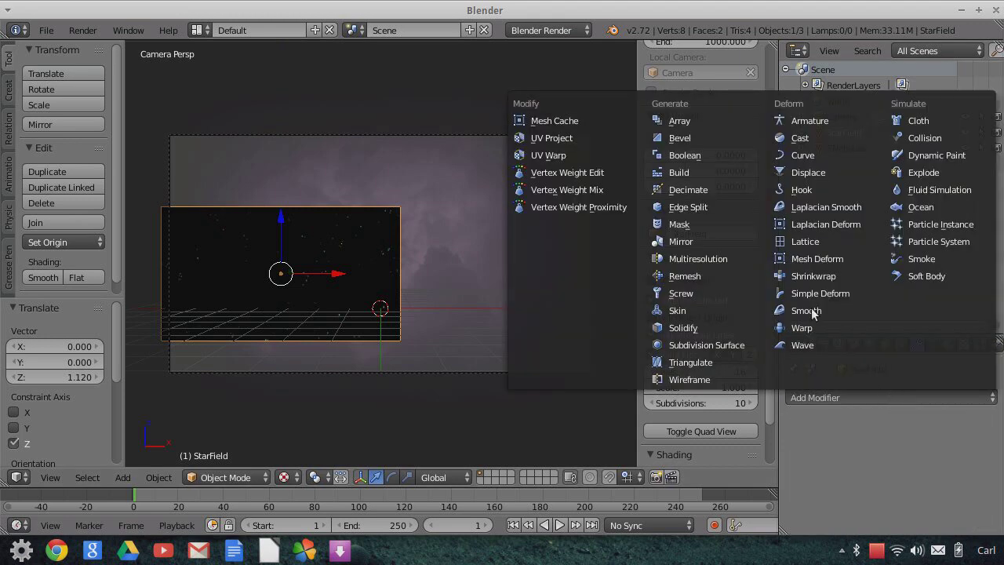
pyautogui.click(688, 127)
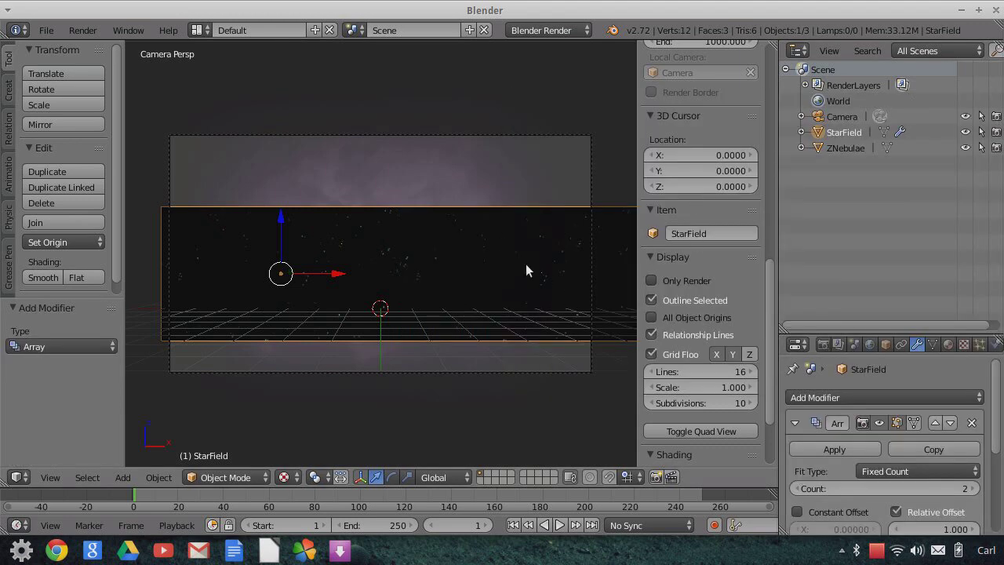
pyautogui.scroll(-1, 527, 265)
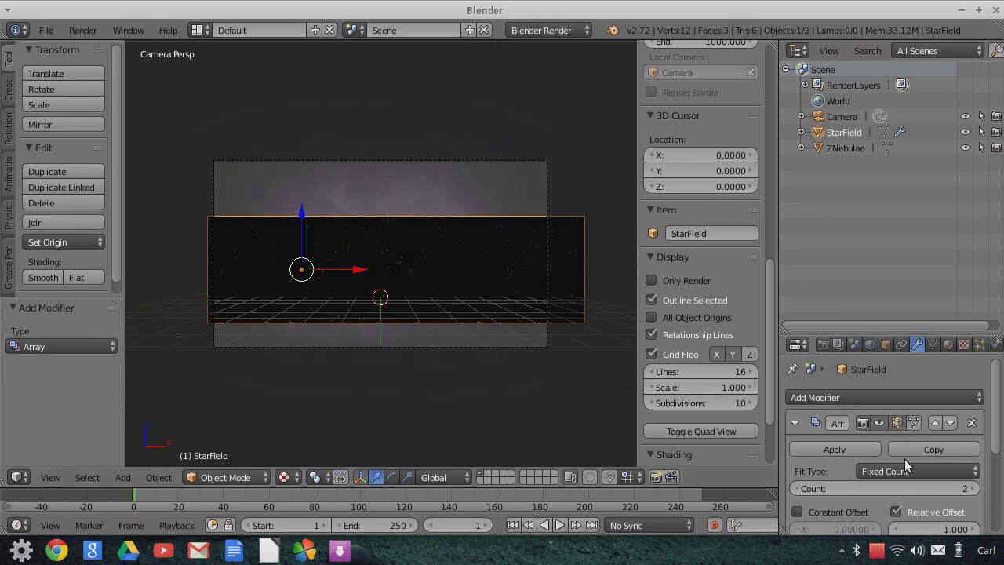
pyautogui.scroll(-1, 903, 471)
pyautogui.click(973, 456)
pyautogui.moveTo(363, 276); pyautogui.dragTo(280, 257)
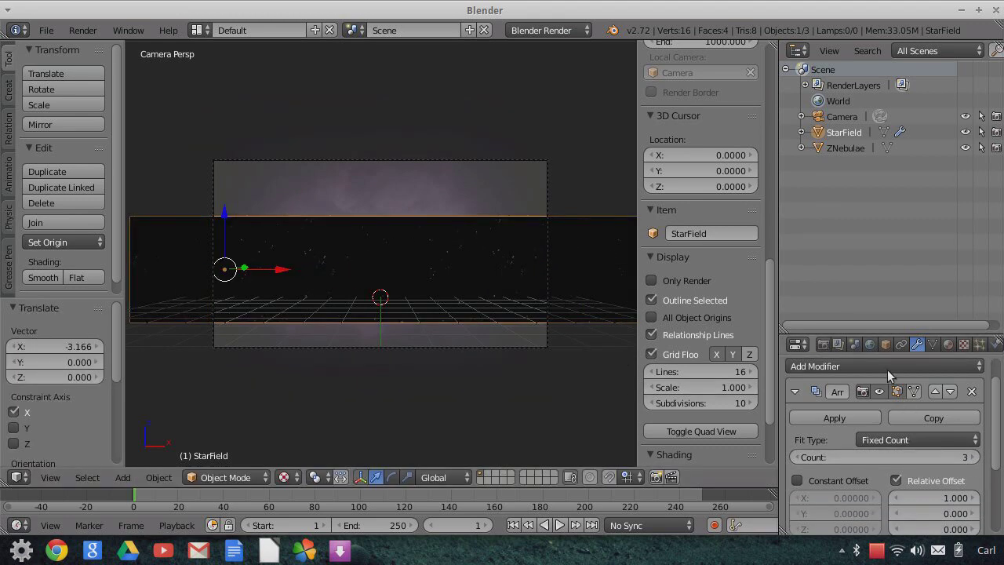
# - Add a second Array modifier to StarField with relative offset X 0, Y 1 and a count of 3
pyautogui.click(891, 364)
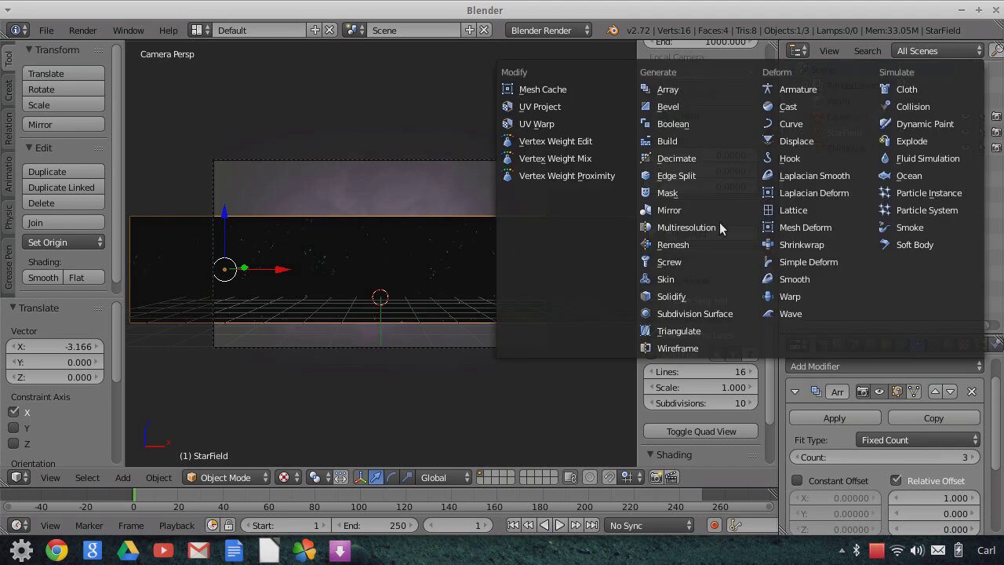
pyautogui.click(664, 93)
pyautogui.scroll(-6, 906, 452)
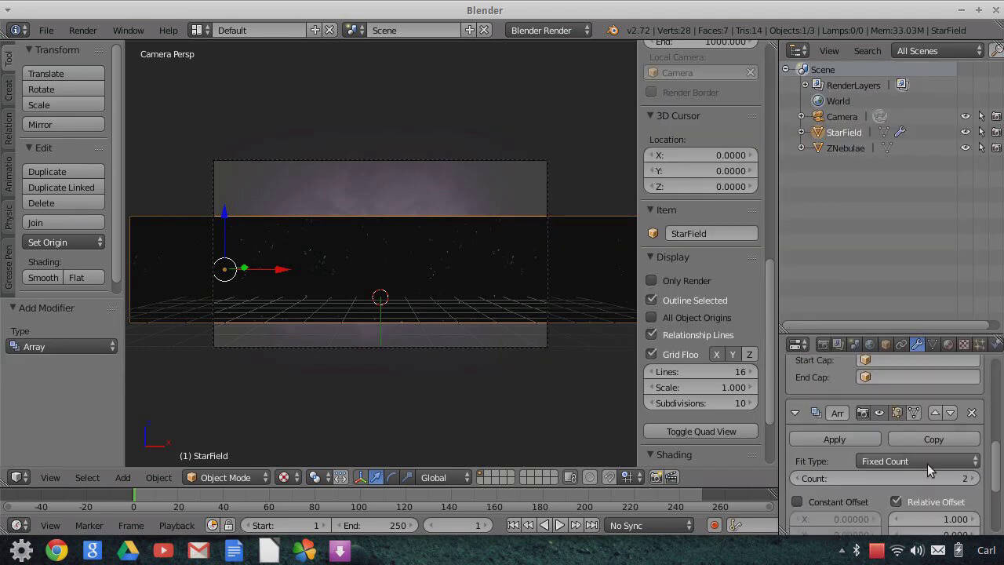
pyautogui.scroll(-2, 943, 477)
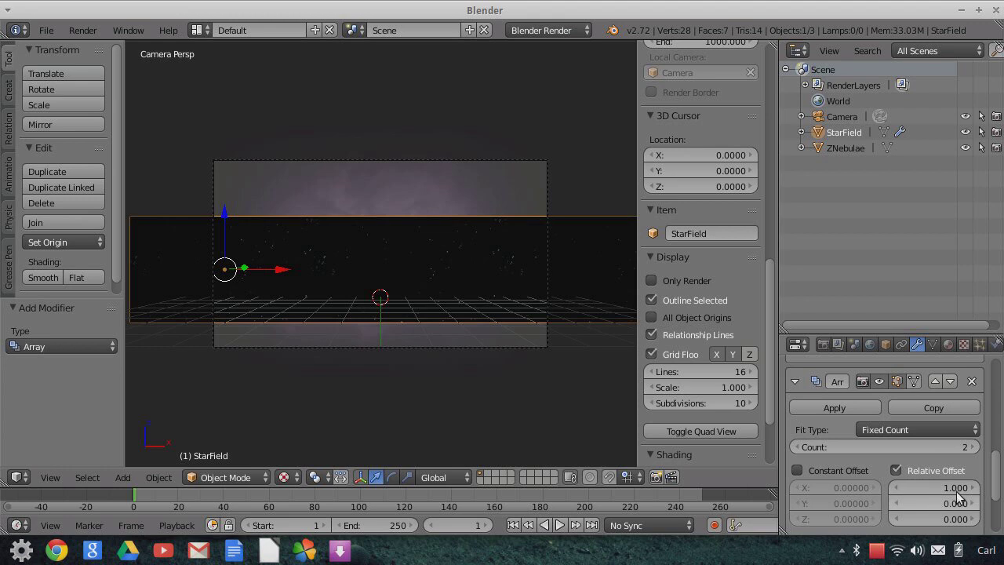
pyautogui.click(950, 488)
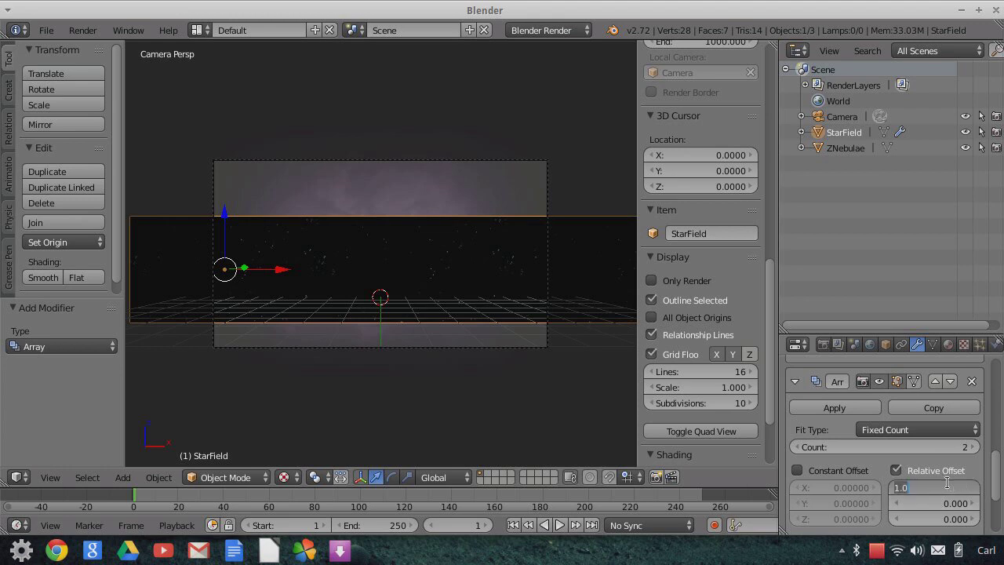
pyautogui.write('0')
pyautogui.press('Return')
pyautogui.click(931, 503)
pyautogui.write('1')
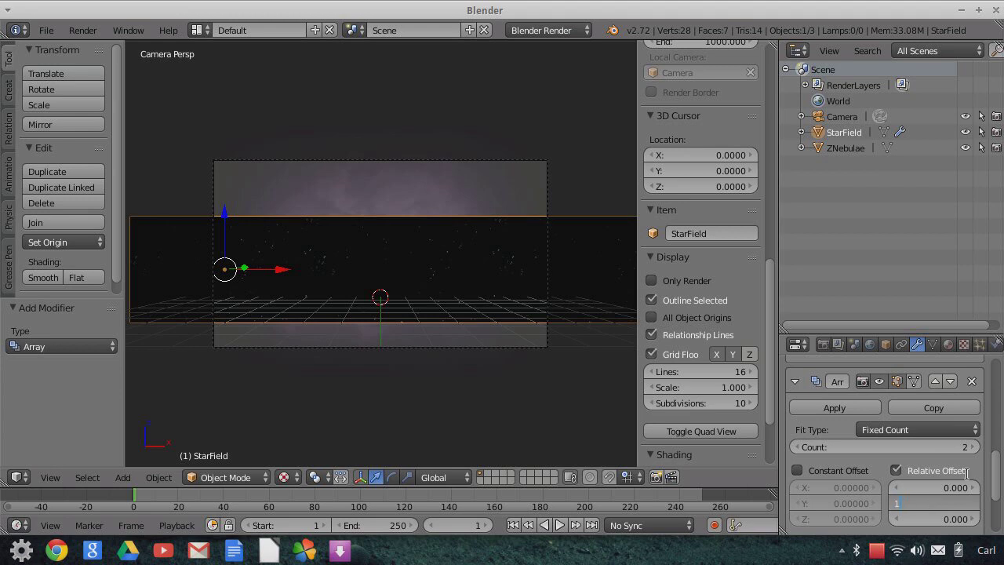
pyautogui.press('Return')
pyautogui.click(975, 448)
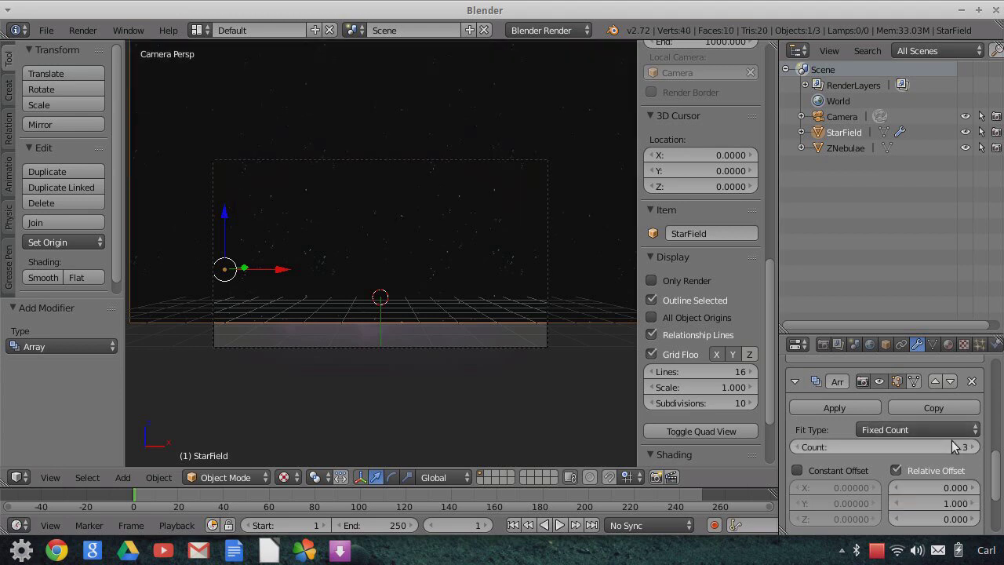
# - Lower StarField about 3.67 units along Z and raise the second array's count to 4
pyautogui.press('g')
pyautogui.press('z')
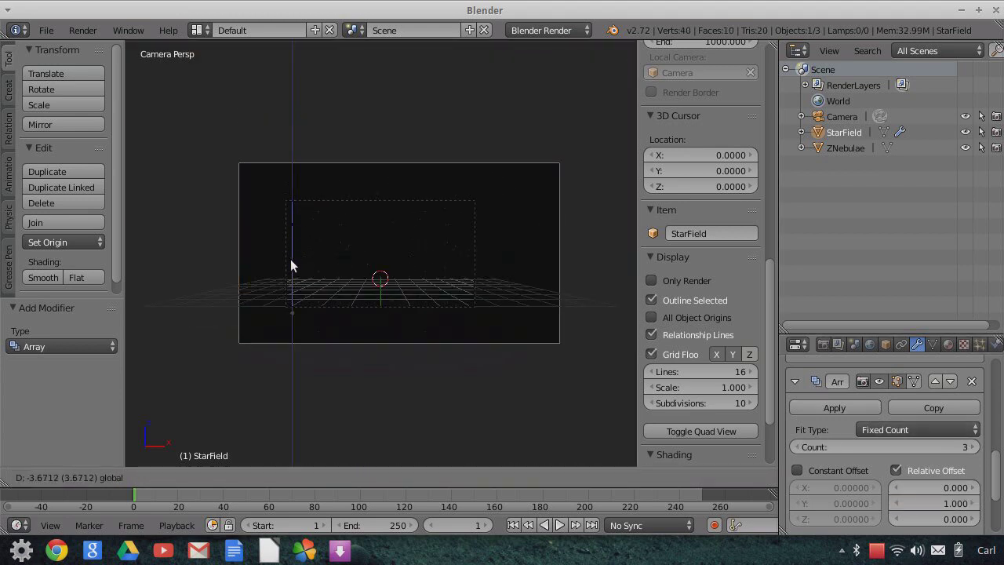
pyautogui.click(357, 289)
pyautogui.scroll(3, 418, 313)
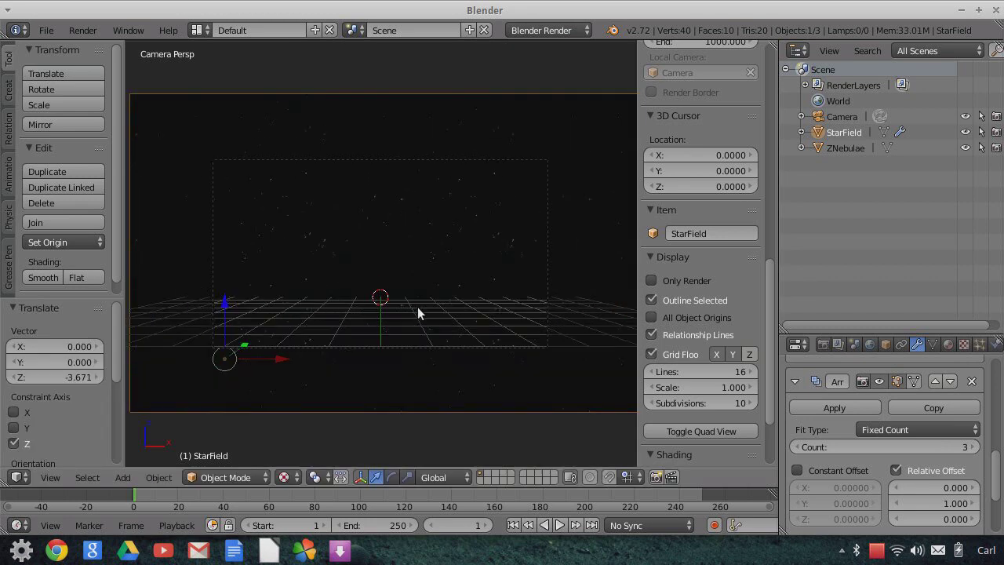
pyautogui.click(973, 447)
pyautogui.scroll(-2, 499, 303)
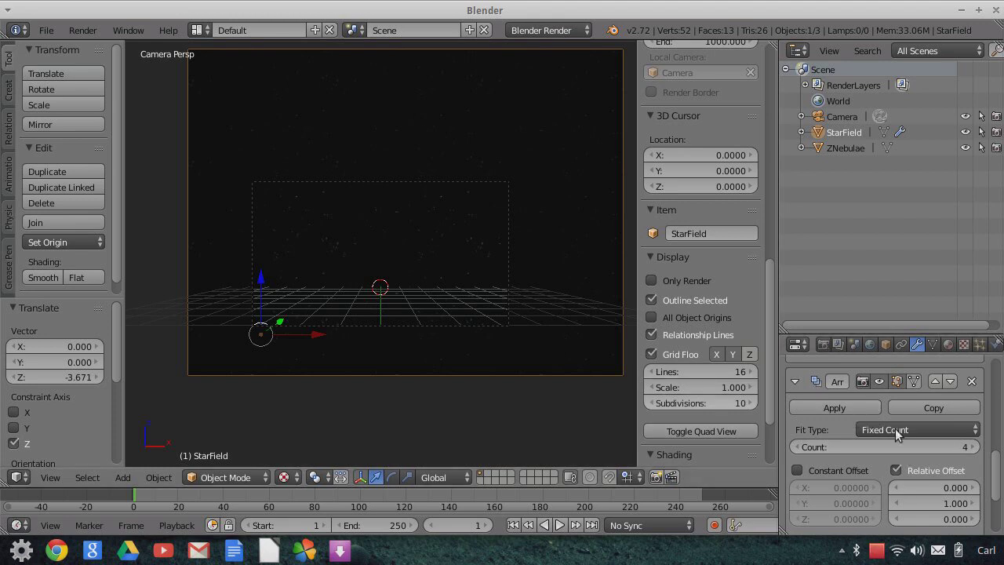
# - Apply both Array modifiers on StarField and set its origin to its geometry
pyautogui.click(844, 404)
pyautogui.scroll(5, 873, 422)
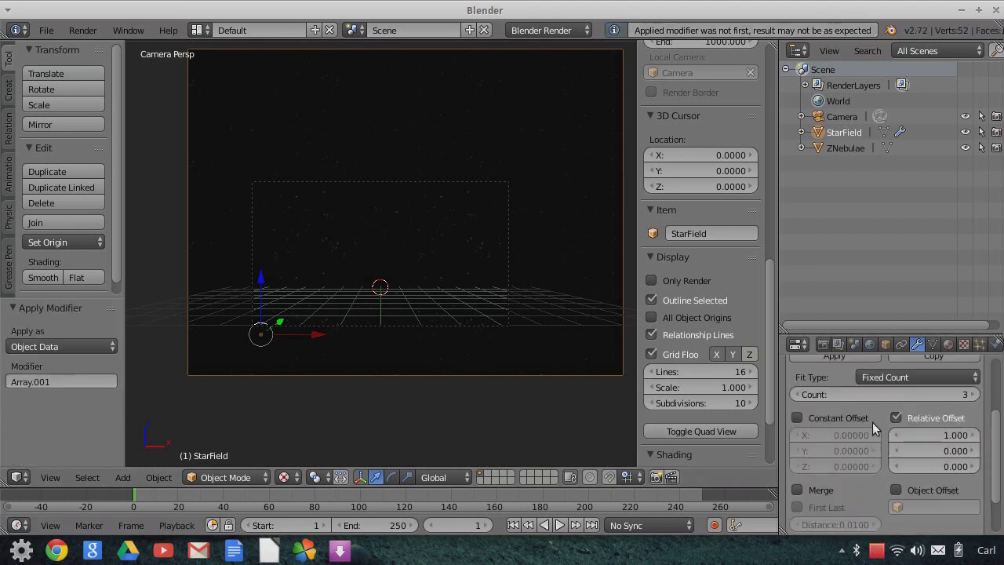
pyautogui.click(836, 417)
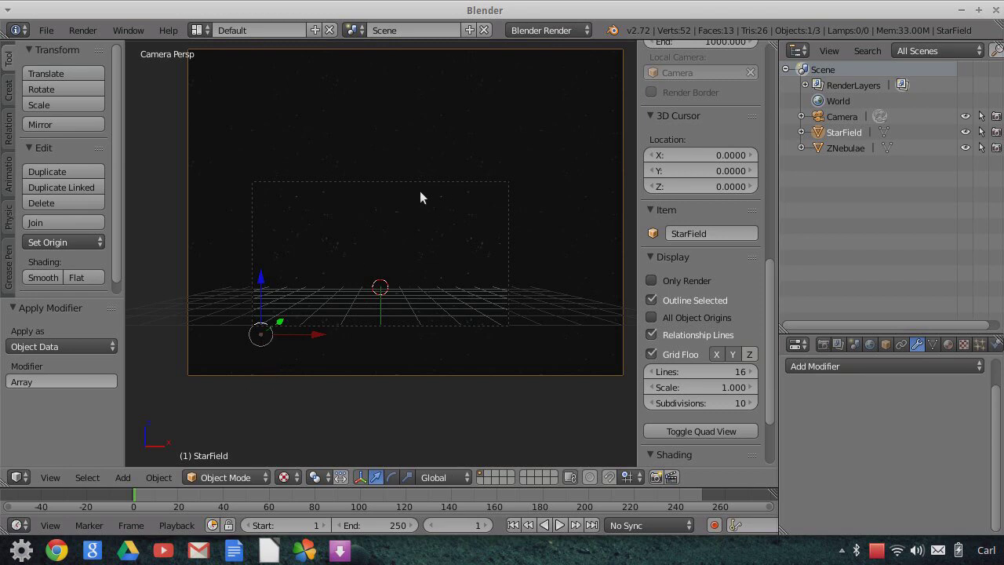
pyautogui.click(168, 474)
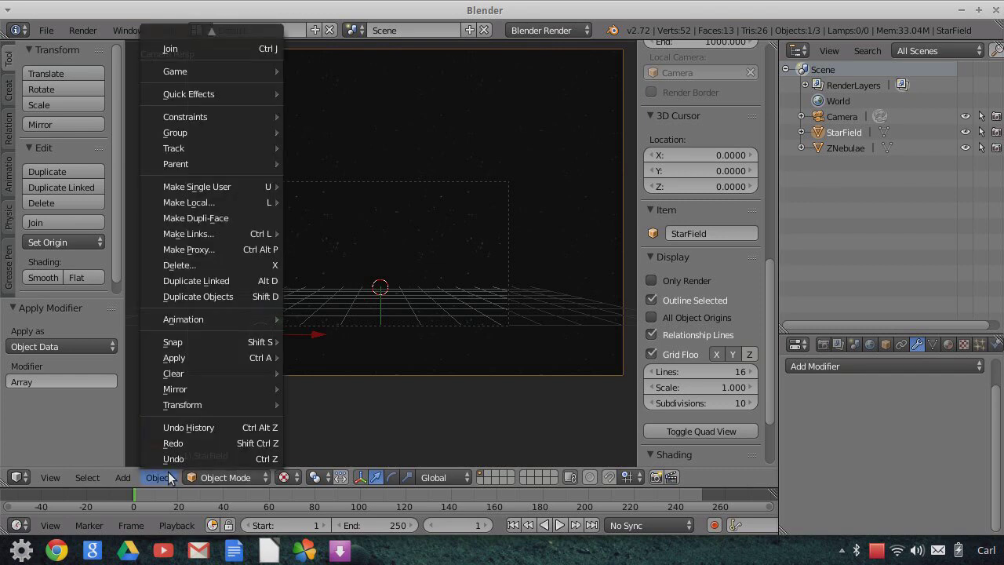
pyautogui.moveTo(185, 408)
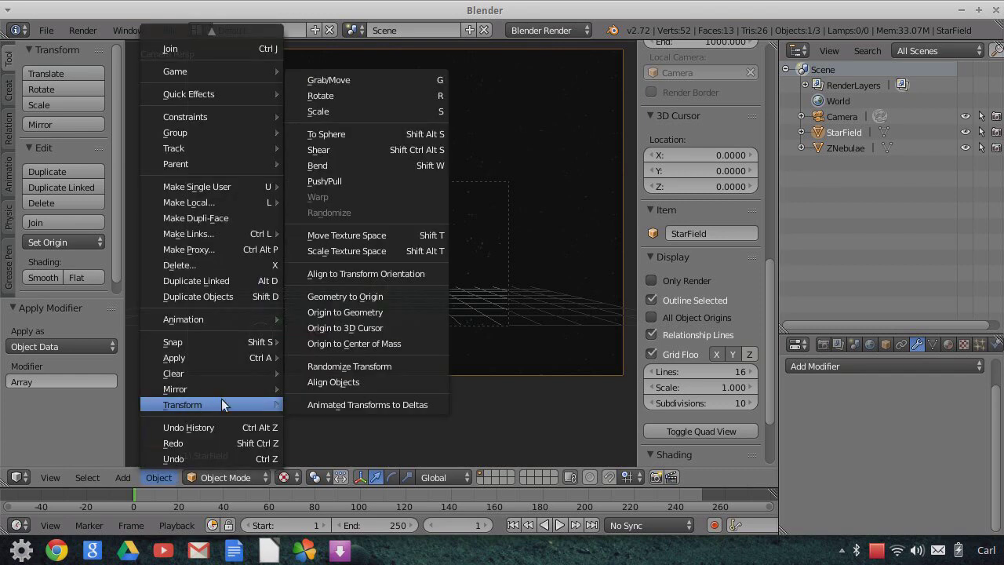
pyautogui.click(364, 313)
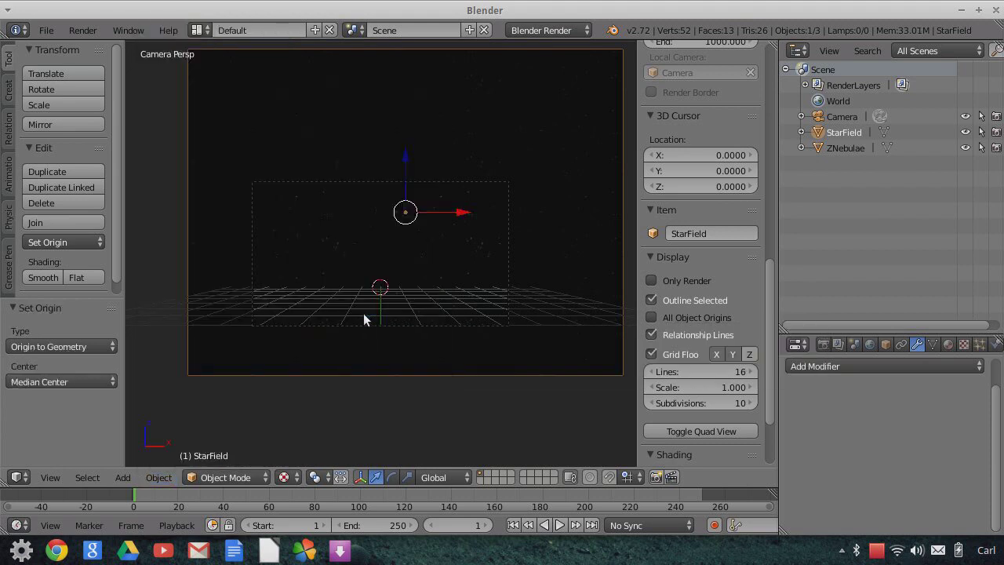
# - Center the tiled StarField plane over the camera frame by moving it along Z and X
pyautogui.moveTo(408, 180); pyautogui.dragTo(405, 218)
pyautogui.moveTo(467, 272); pyautogui.dragTo(431, 270)
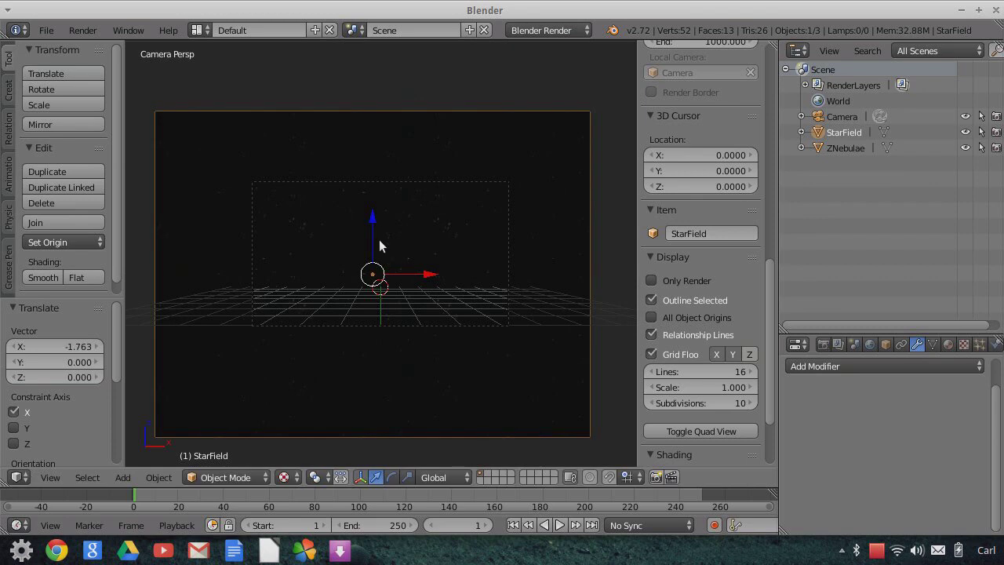
pyautogui.moveTo(377, 219); pyautogui.dragTo(381, 211)
pyautogui.moveTo(424, 261); pyautogui.dragTo(437, 262)
# - Move StarField about 57.6 units along Y, away from the camera towards the nebula plane
pyautogui.moveTo(500, 285); pyautogui.dragTo(437, 258, button='middle')
pyautogui.moveTo(437, 258); pyautogui.dragTo(598, 259)
pyautogui.moveTo(599, 259); pyautogui.dragTo(535, 263, button='middle')
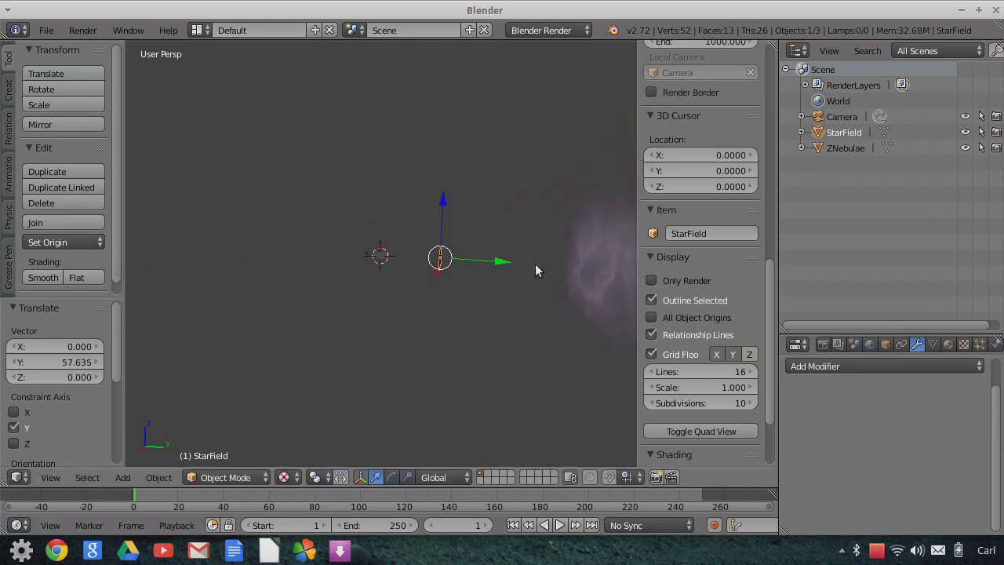
# - Shift StarField farther along Y towards the nebula plane and pull it back by about 6.96 and 15.56 units
pyautogui.moveTo(506, 271); pyautogui.dragTo(581, 282)
pyautogui.moveTo(581, 283); pyautogui.dragTo(523, 277, button='middle')
pyautogui.moveTo(550, 272); pyautogui.dragTo(481, 293)
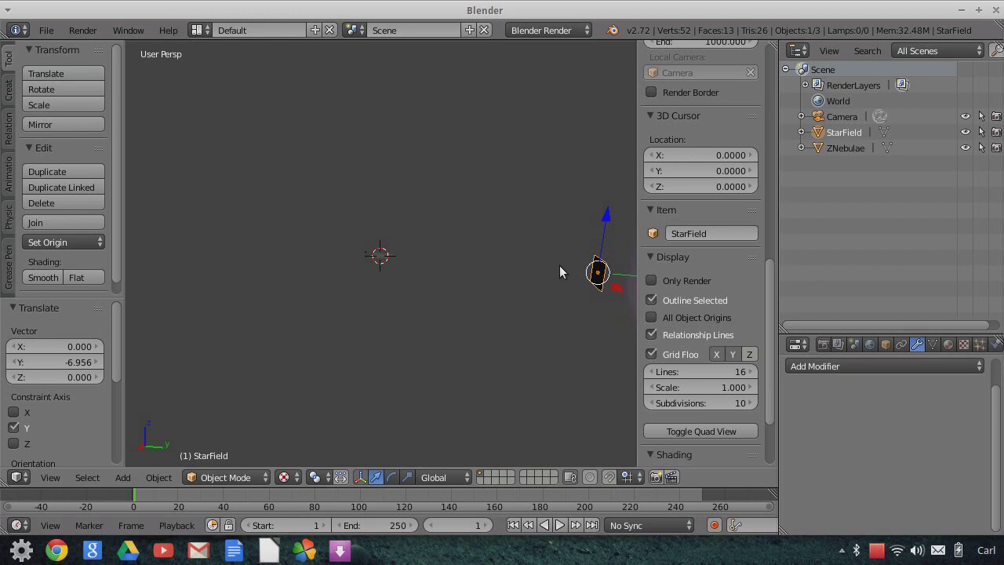
pyautogui.moveTo(408, 254); pyautogui.dragTo(493, 307, button='middle')
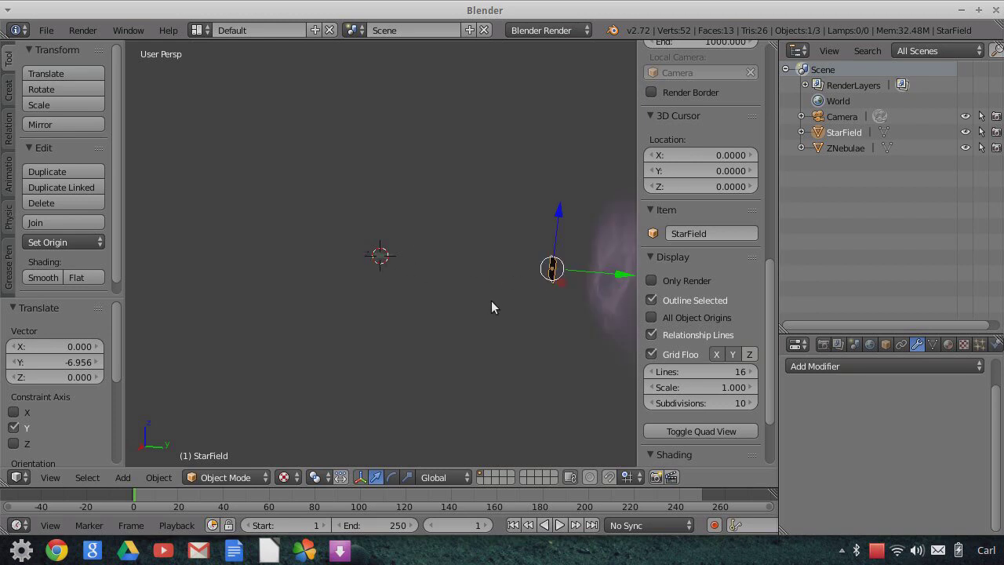
pyautogui.moveTo(625, 284); pyautogui.dragTo(599, 290)
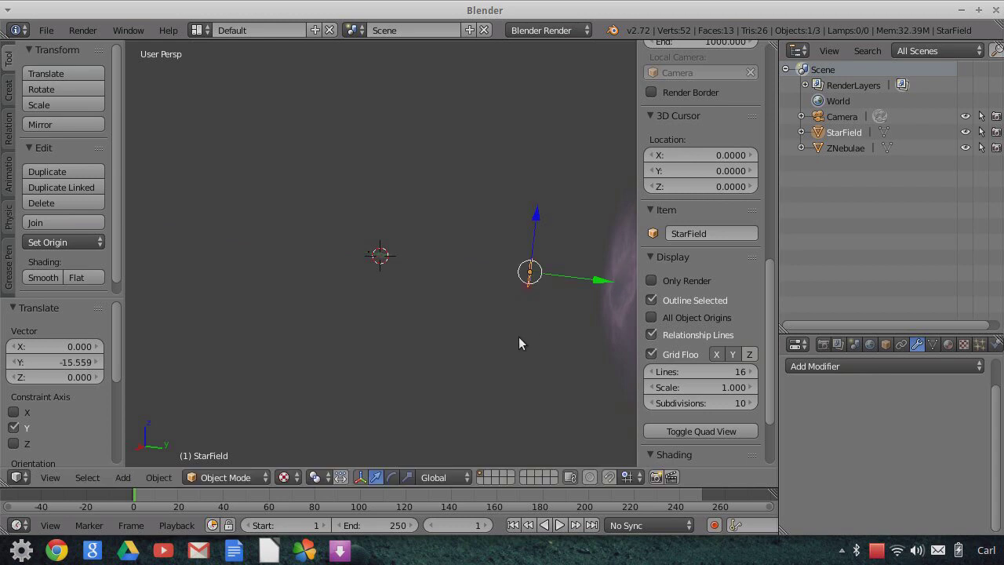
# - Look through the camera and scale StarField up by about 4.11 and again by about 2.46 to overfill the frame
pyautogui.click(54, 476)
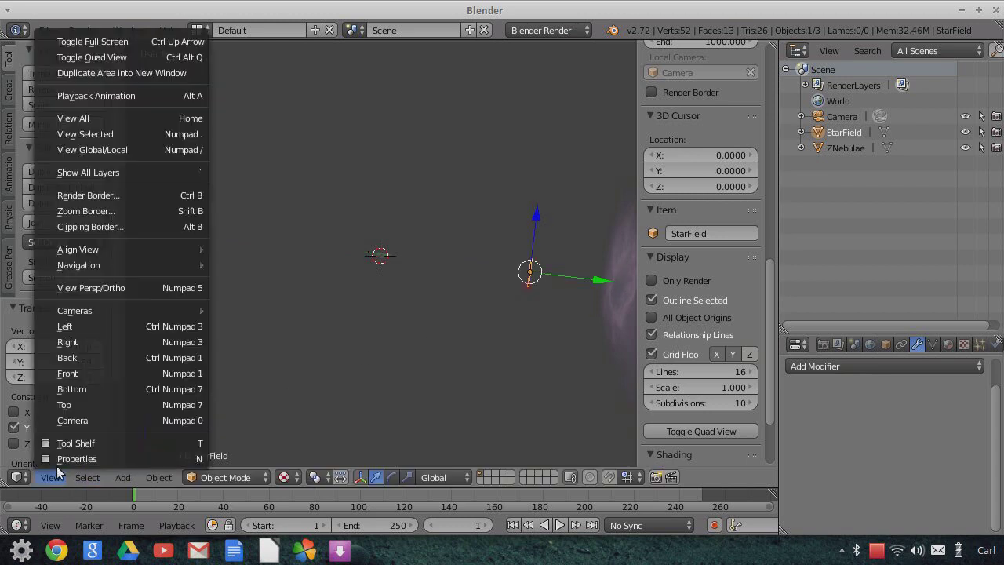
pyautogui.click(79, 421)
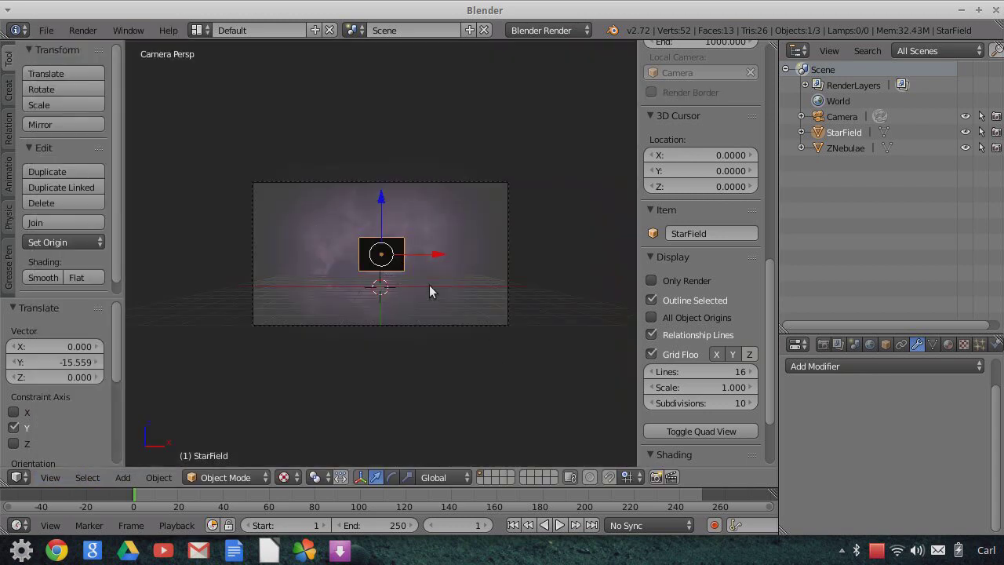
pyautogui.press('s')
pyautogui.click(592, 389)
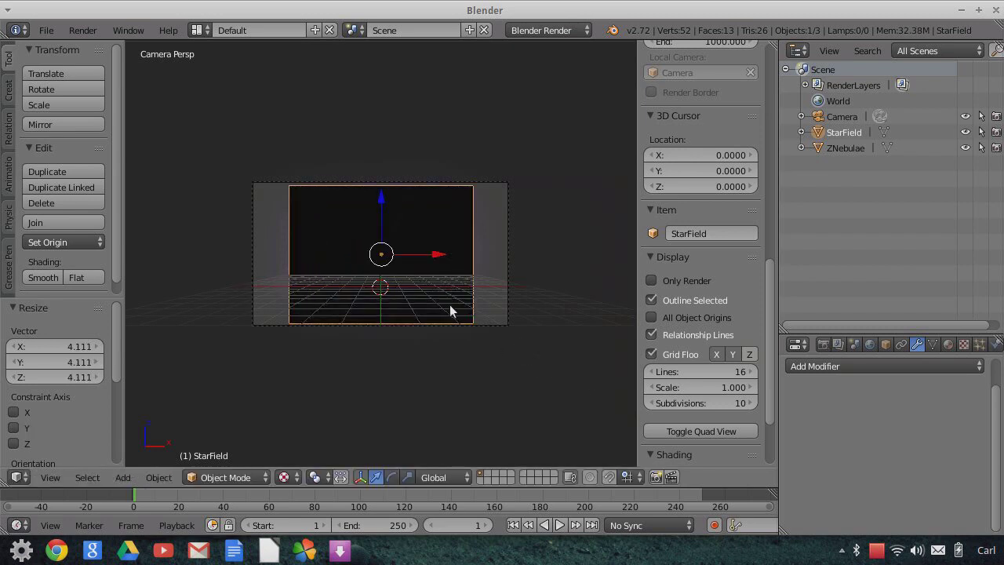
pyautogui.press('s')
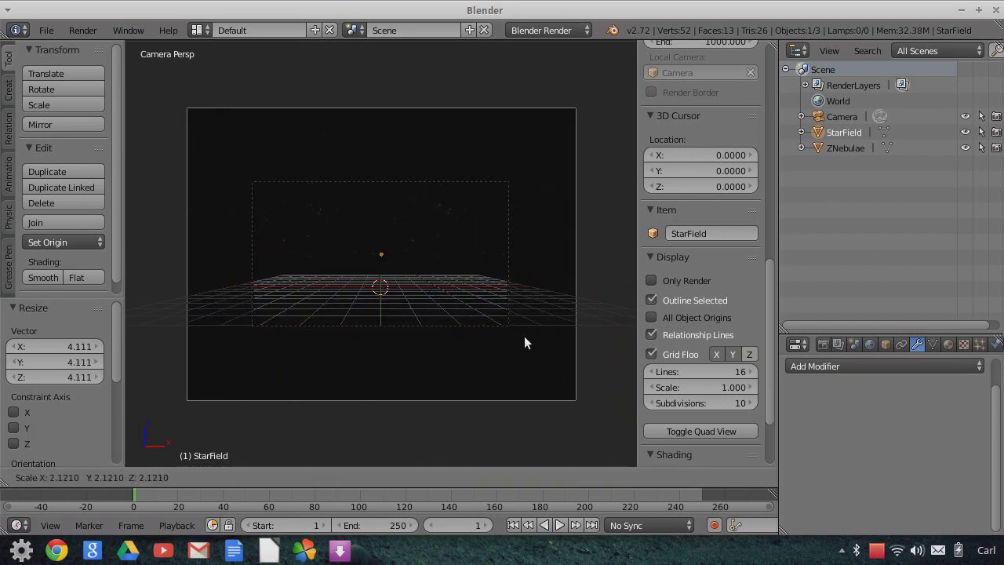
pyautogui.click(551, 381)
pyautogui.scroll(3, 555, 374)
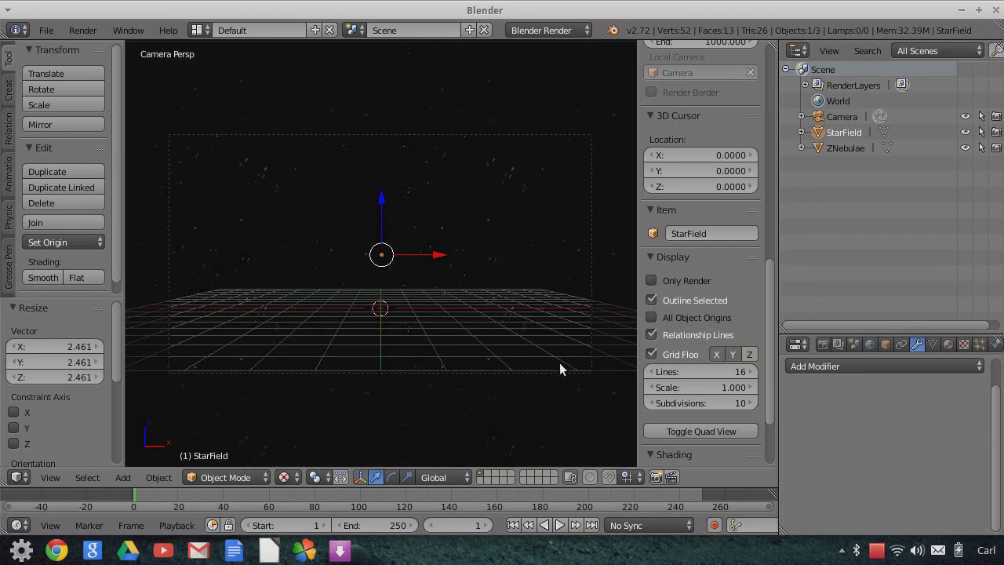
# - Make an OpenGL render of the camera view, inspect the stars up close, and return to the 3D view
pyautogui.click(822, 118)
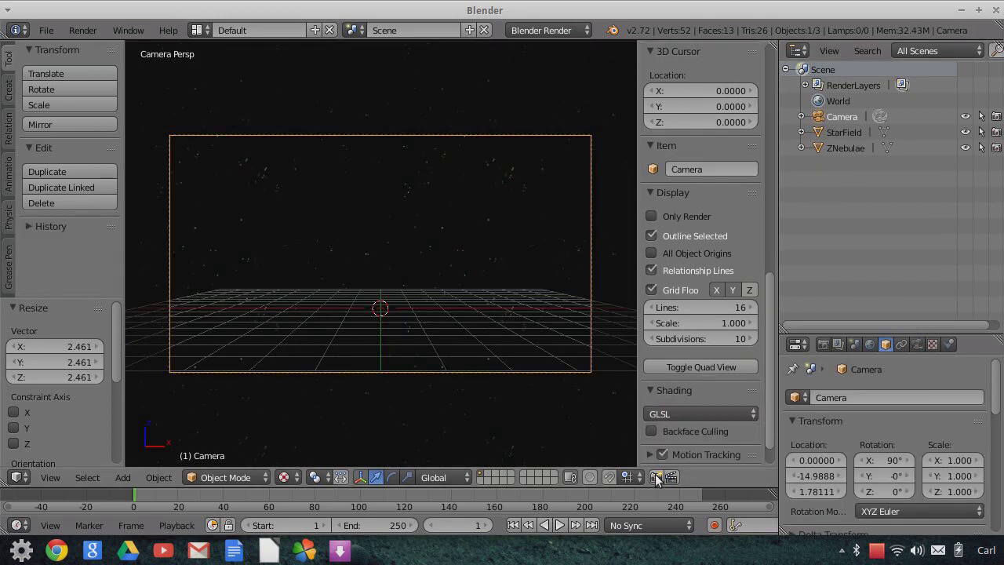
pyautogui.click(823, 344)
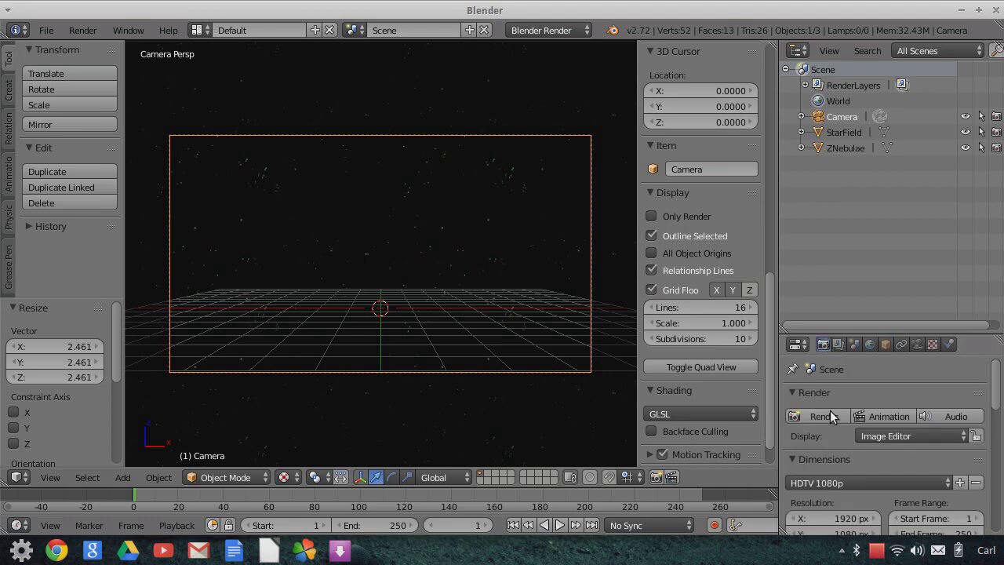
pyautogui.scroll(-3, 864, 524)
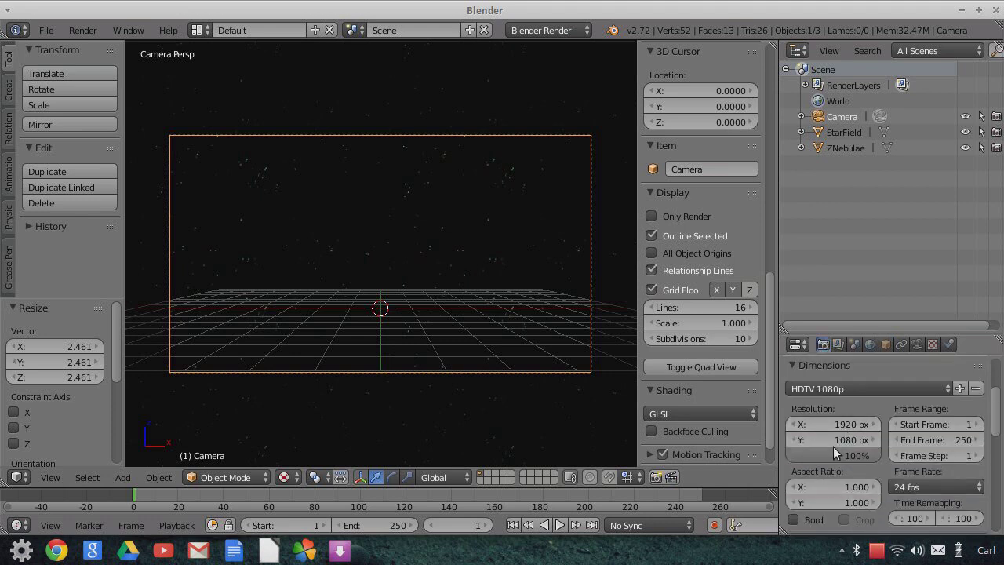
pyautogui.click(656, 481)
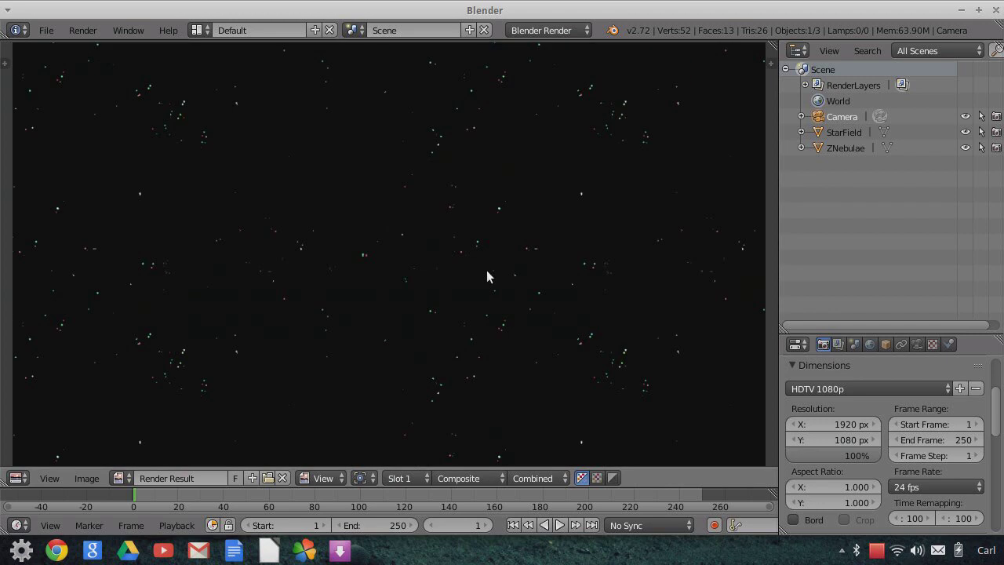
pyautogui.scroll(-1, 471, 266)
pyautogui.scroll(3, 387, 273)
pyautogui.scroll(8, 443, 267)
pyautogui.scroll(-10, 455, 265)
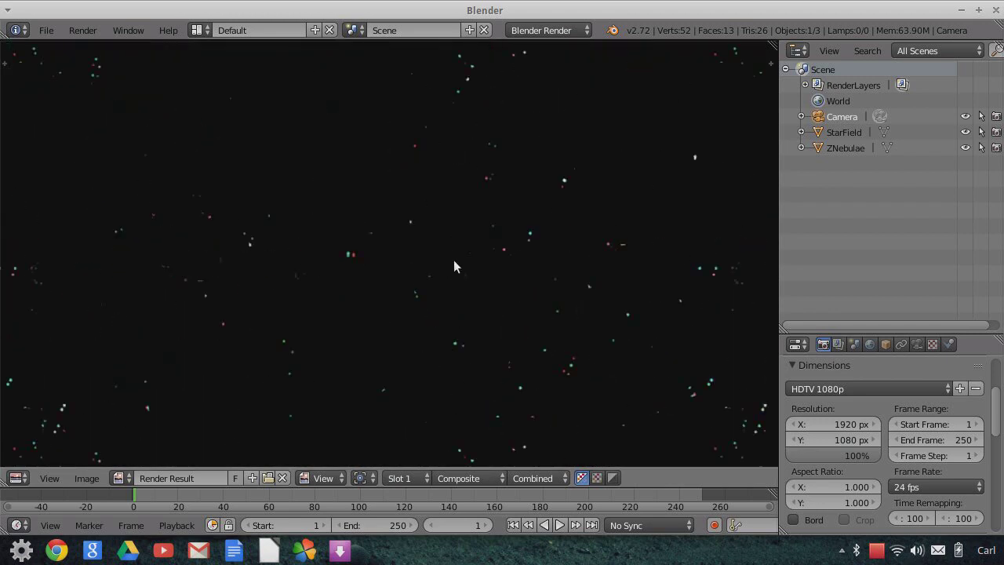
pyautogui.click(18, 477)
pyautogui.click(54, 459)
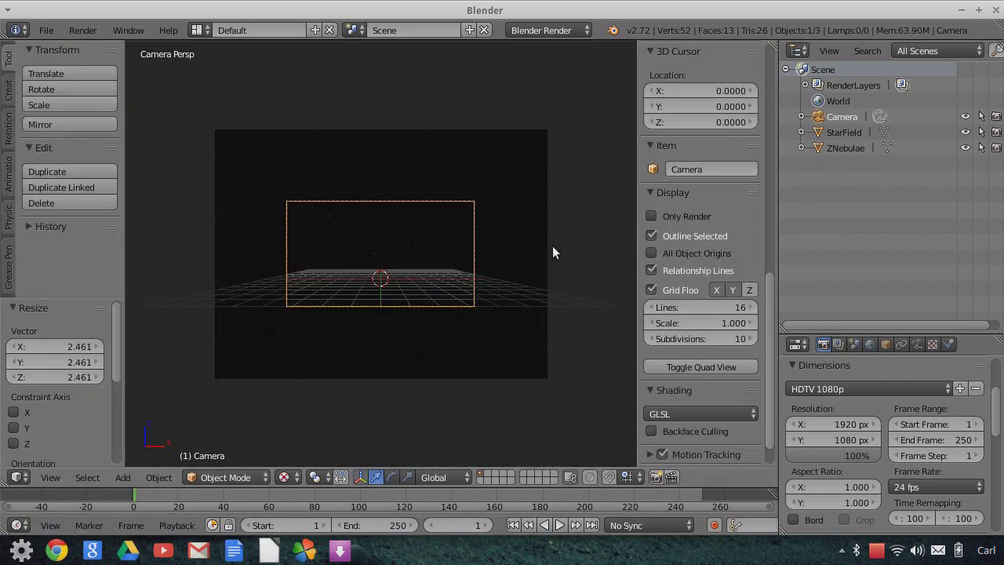
# - Select the StarField plane and switch the render engine to Blender Game
pyautogui.rightClick(550, 203)
pyautogui.scroll(2, 655, 190)
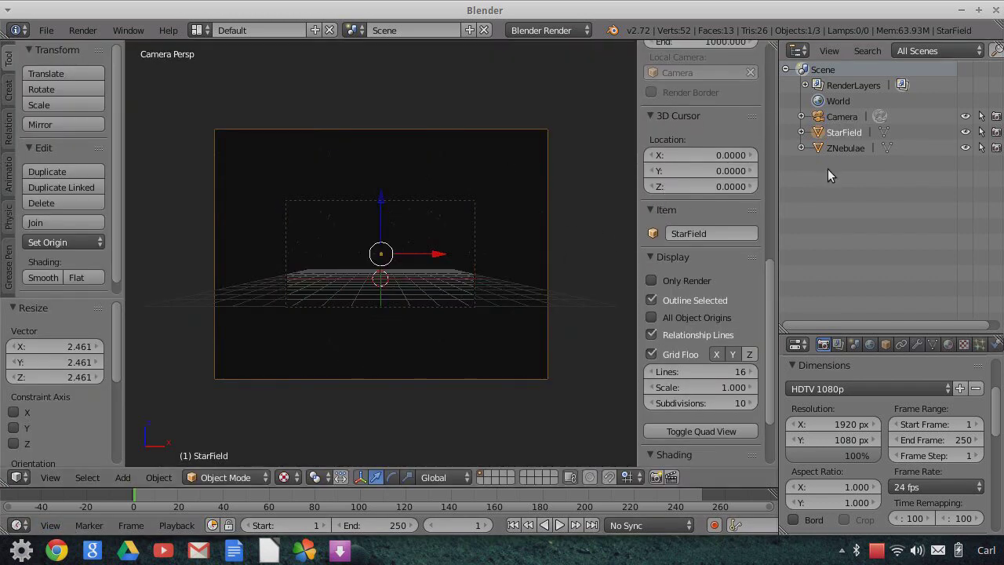
pyautogui.click(547, 30)
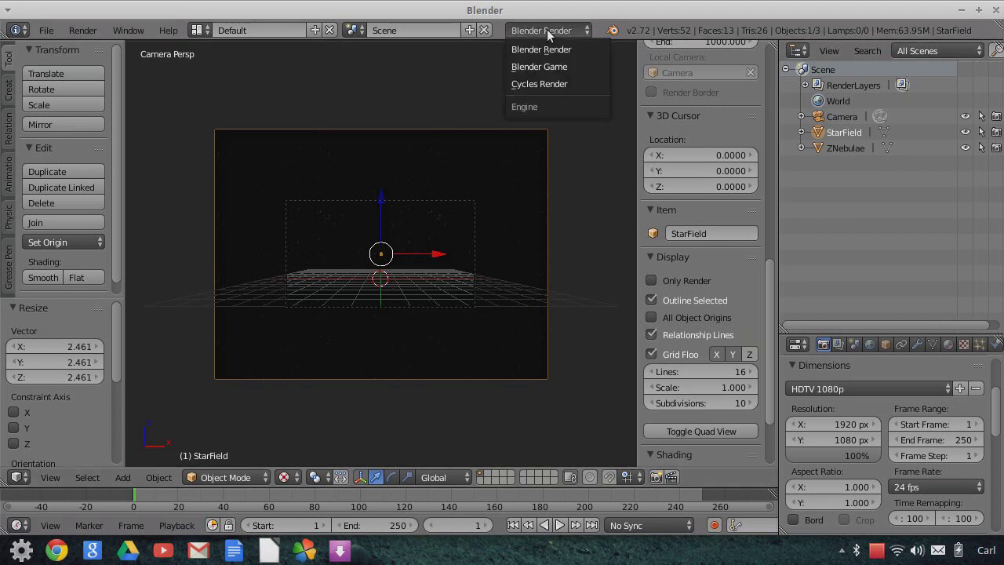
pyautogui.press('Return')
# - Enlarge the properties area and set the StarField material's Alpha Blend mode to Add in its game settings
pyautogui.moveTo(854, 335); pyautogui.dragTo(834, 242)
pyautogui.click(948, 253)
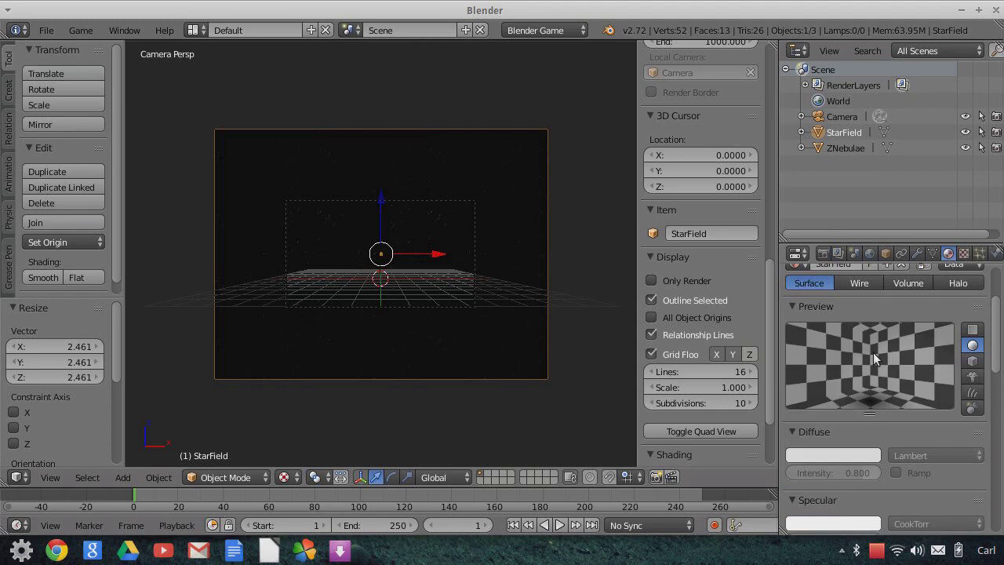
pyautogui.scroll(-3, 868, 367)
pyautogui.moveTo(780, 327); pyautogui.dragTo(653, 336)
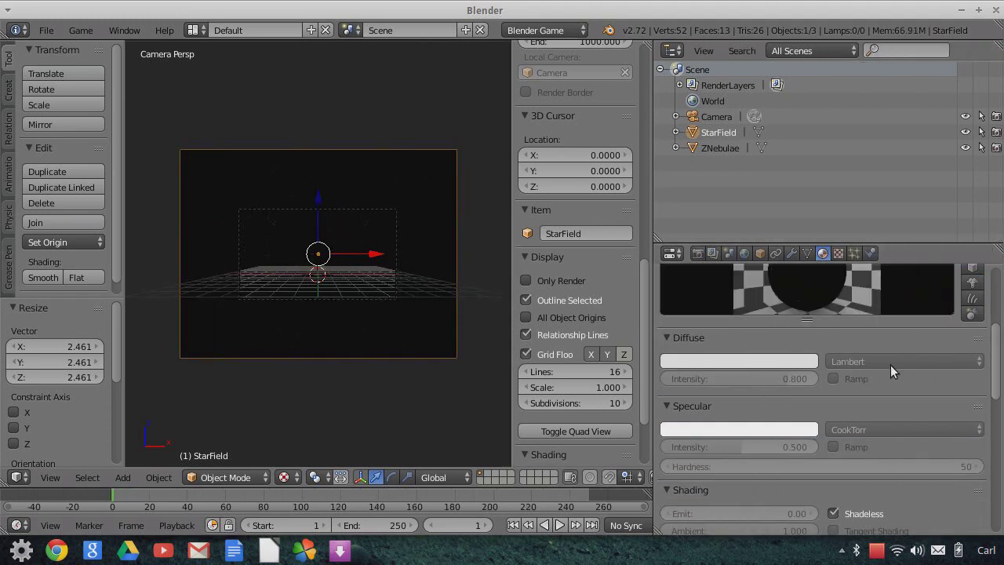
pyautogui.scroll(-8, 860, 481)
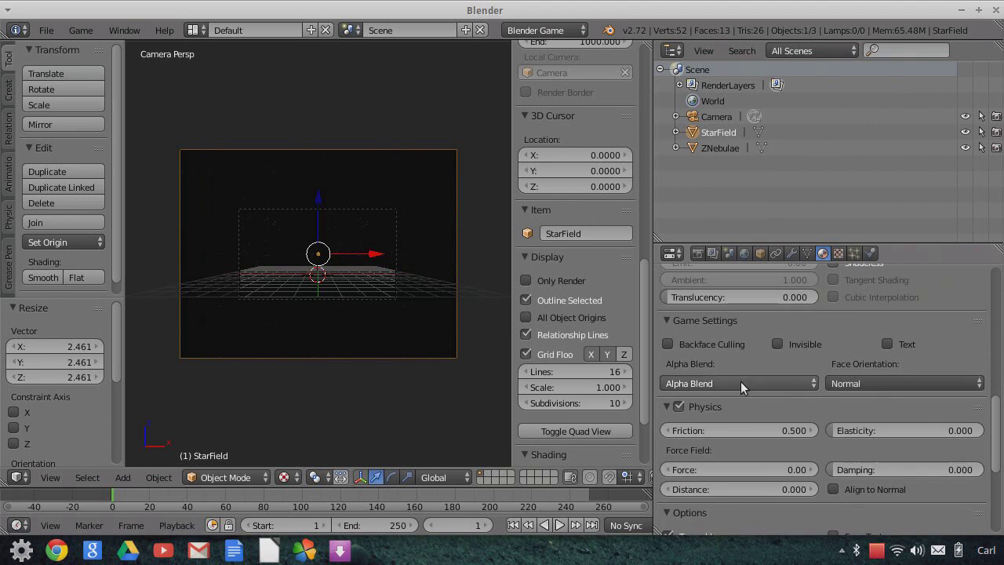
pyautogui.click(741, 381)
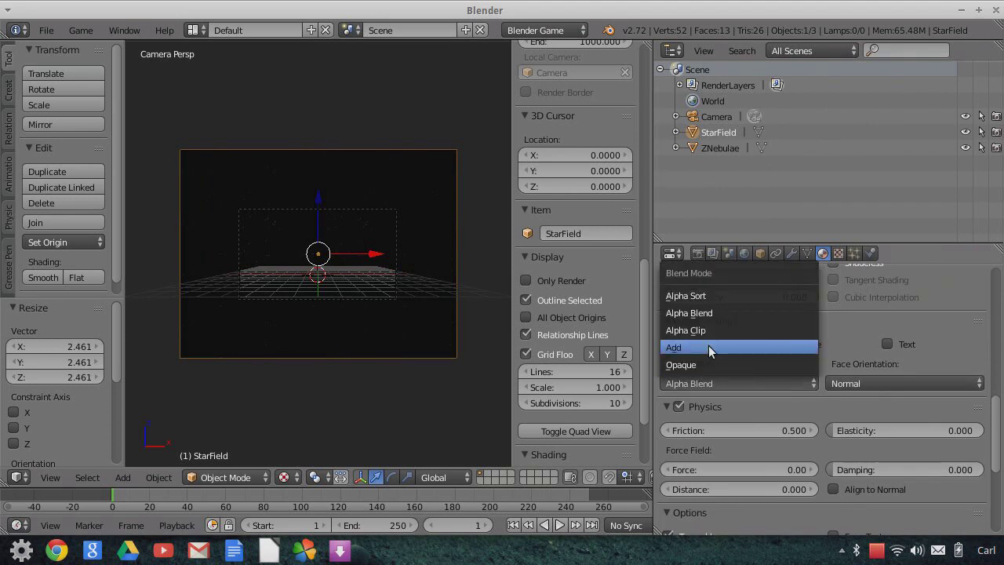
pyautogui.click(698, 347)
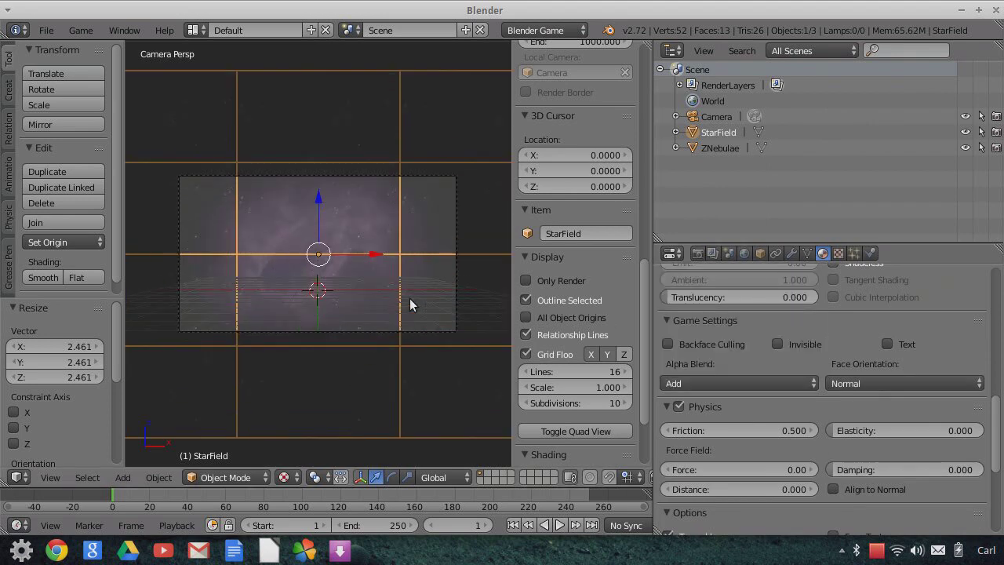
# - Review StarField's texture influence, image and material settings, and examine the blended planes in the camera frame
pyautogui.click(837, 253)
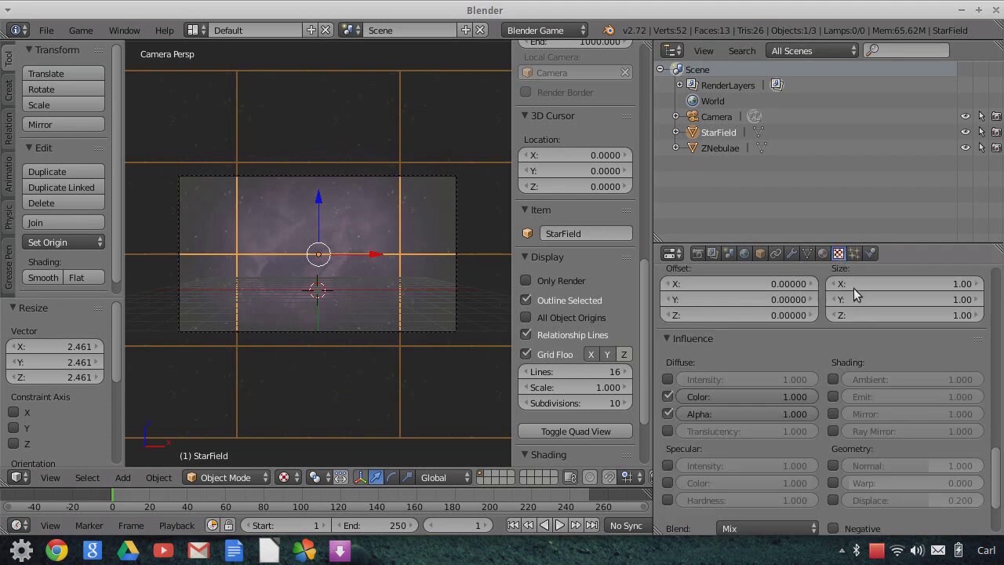
pyautogui.scroll(10, 872, 332)
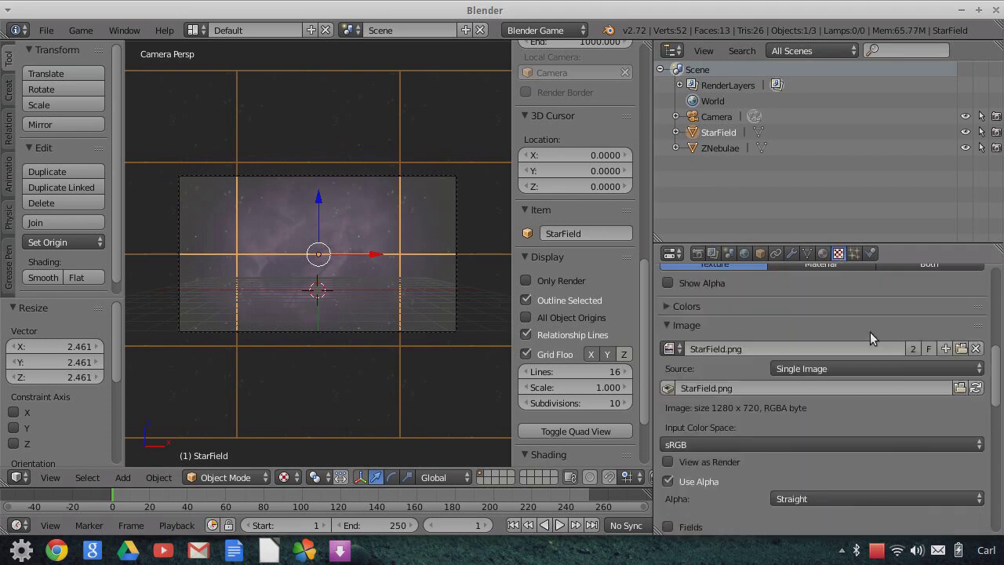
pyautogui.scroll(-8, 870, 332)
pyautogui.scroll(8, 867, 337)
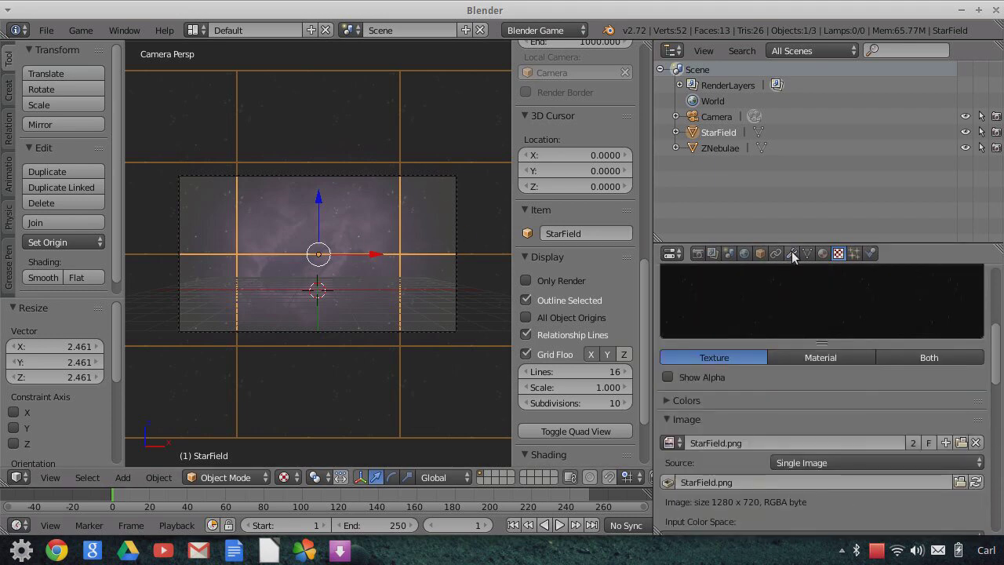
pyautogui.click(822, 252)
pyautogui.scroll(12, 867, 328)
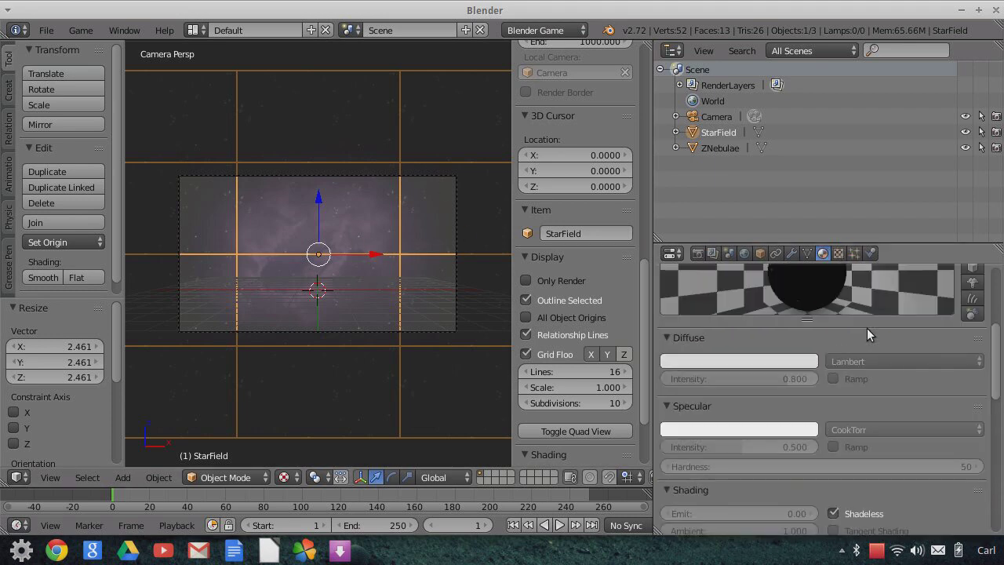
pyautogui.scroll(-3, 358, 279)
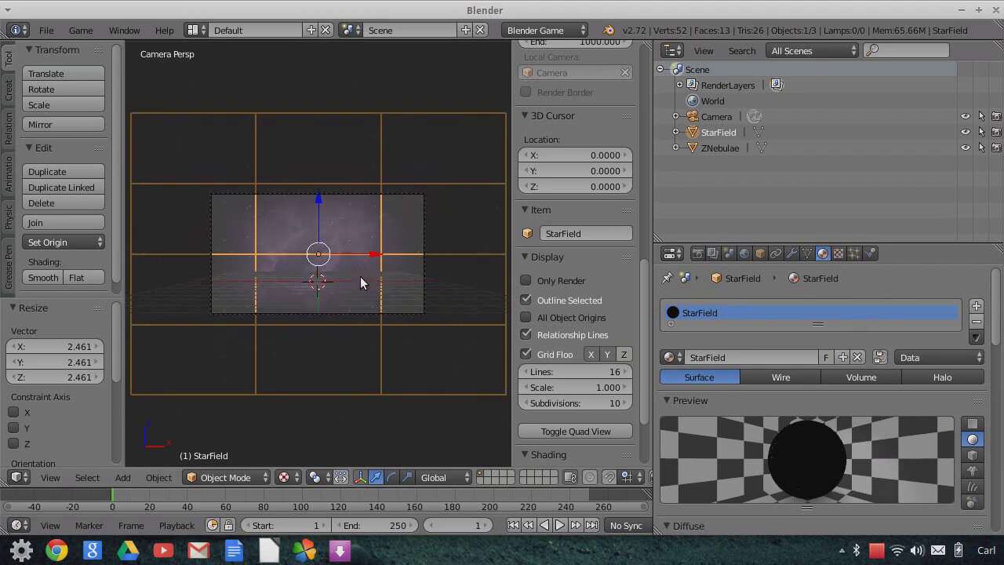
pyautogui.scroll(3, 377, 267)
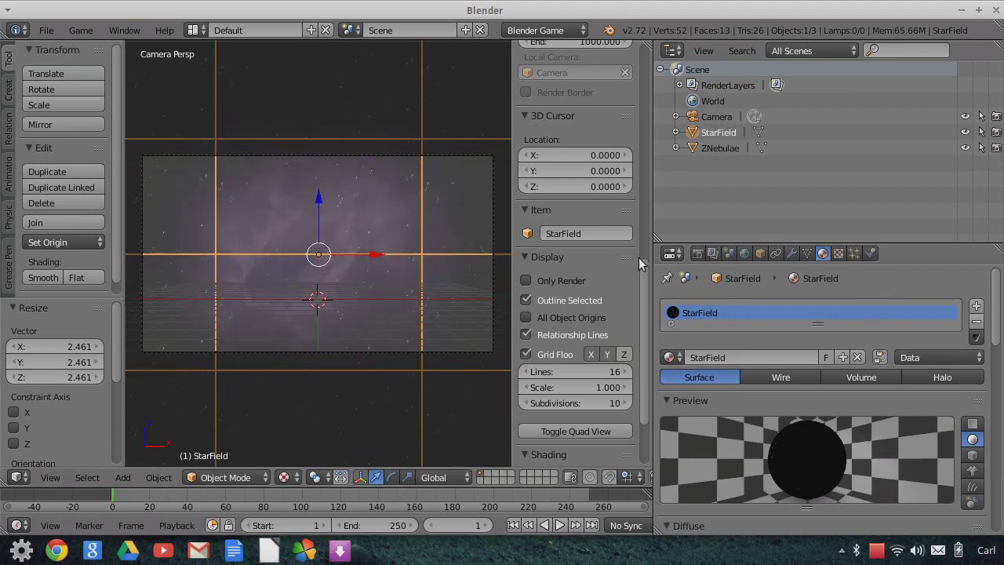
# - Turn on Only Render for the viewport and check the star and nebula layers with the camera selected
pyautogui.click(526, 281)
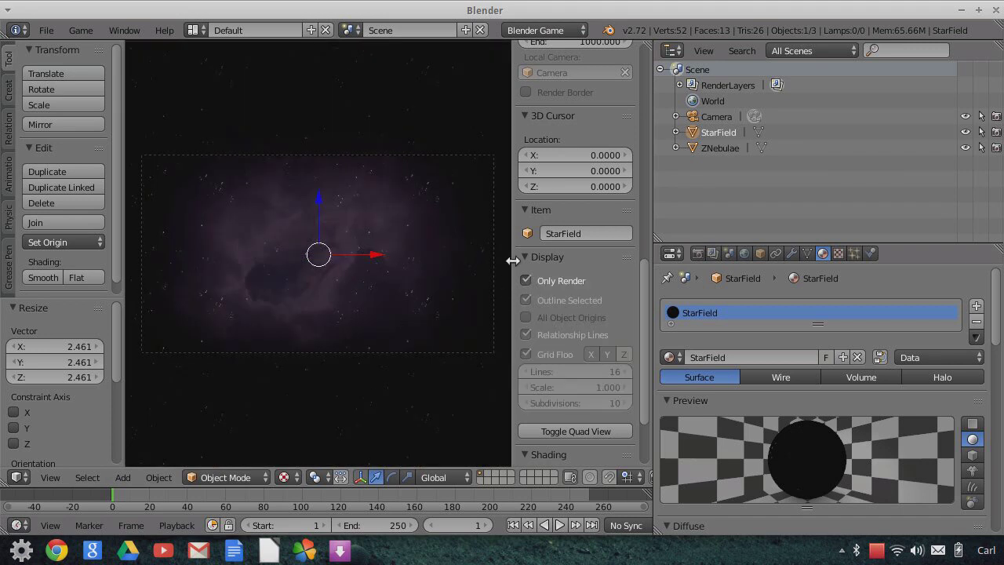
pyautogui.click(698, 116)
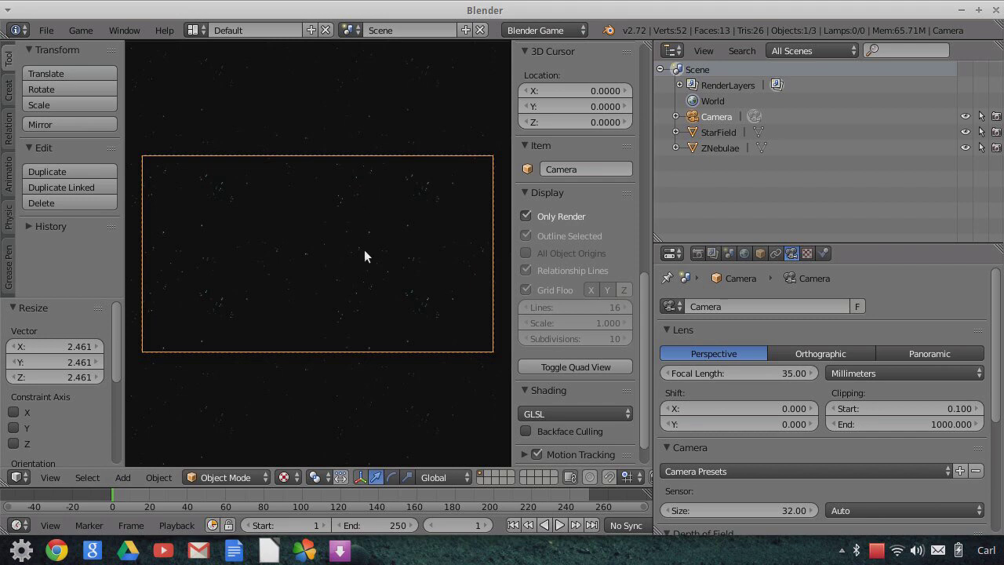
pyautogui.scroll(-5, 427, 243)
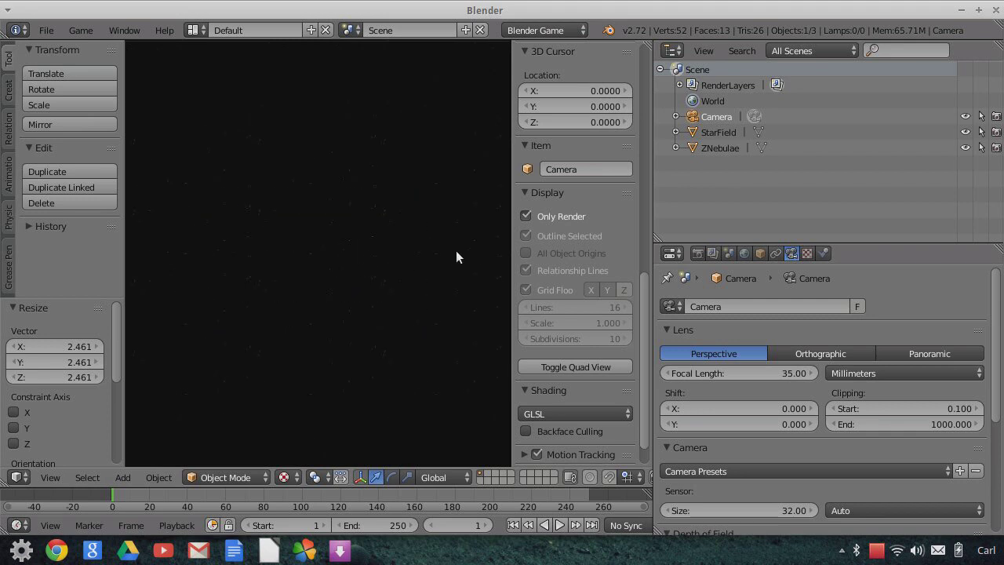
pyautogui.scroll(-4, 394, 279)
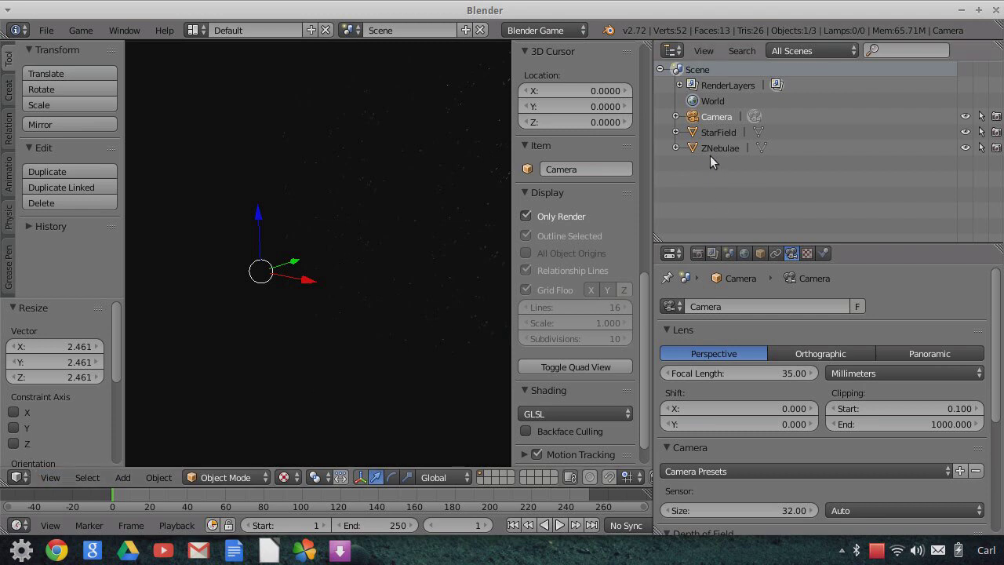
# - Rename the StarField object to YStarField
pyautogui.click(716, 130)
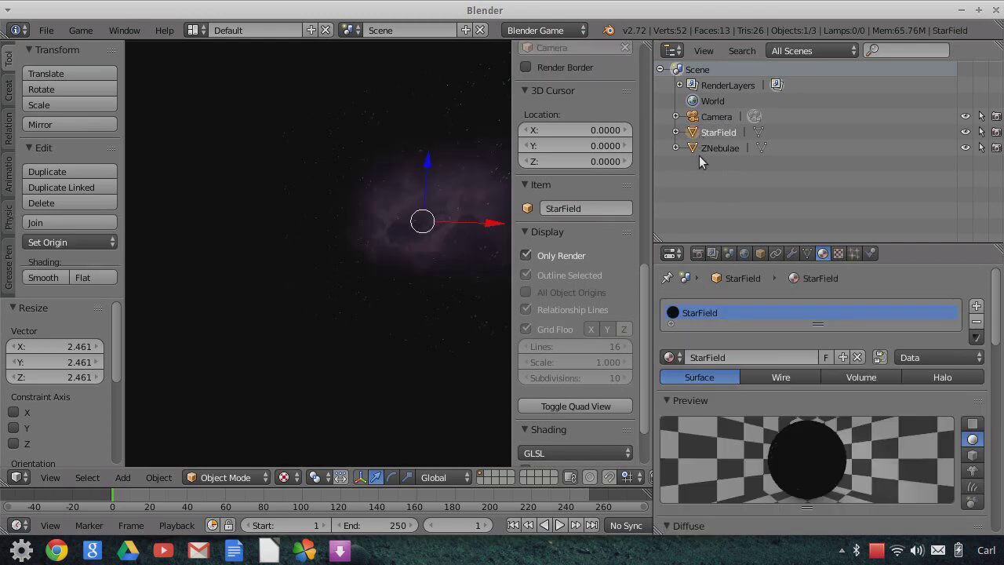
pyautogui.click(760, 252)
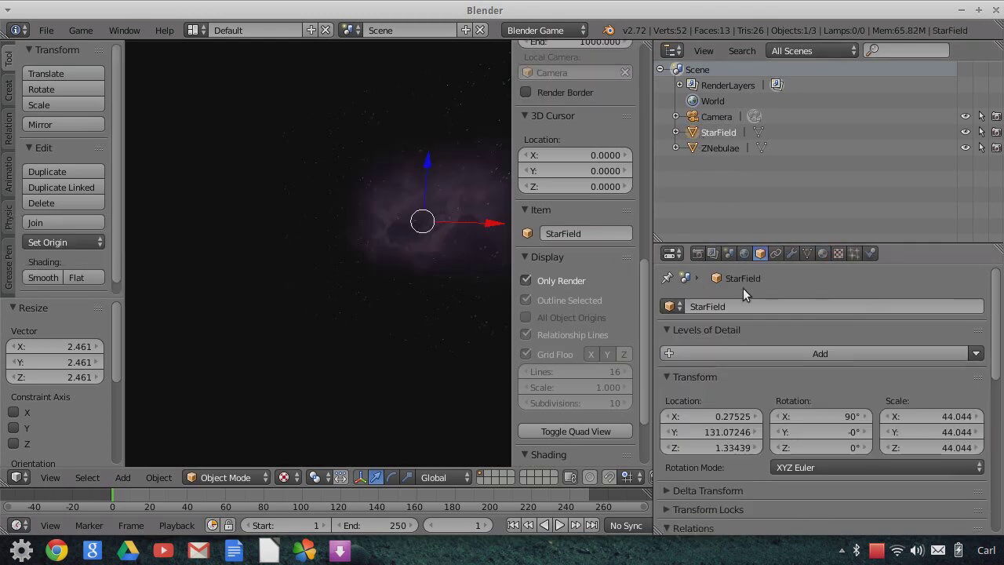
pyautogui.click(690, 306)
pyautogui.write('Y')
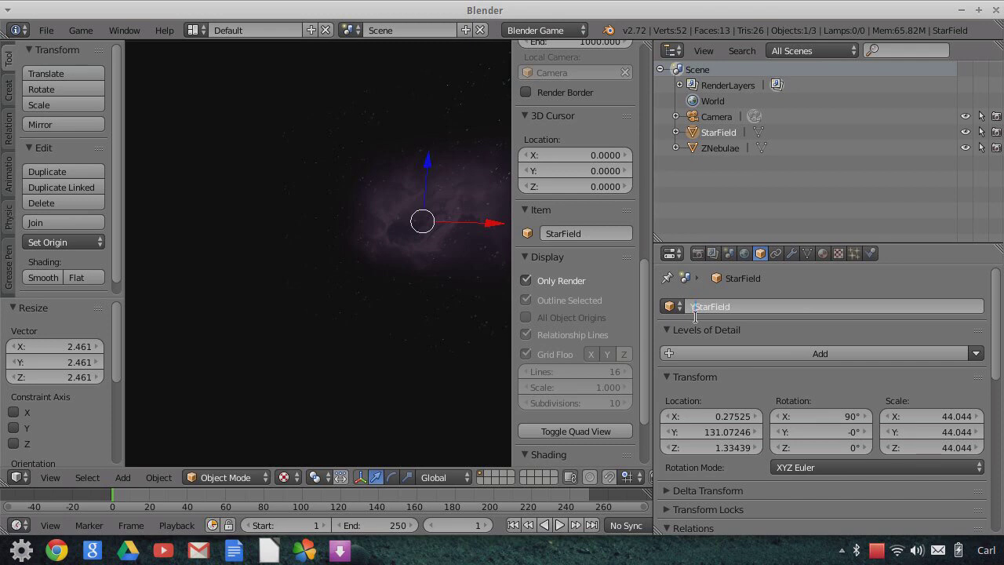
pyautogui.press('Return')
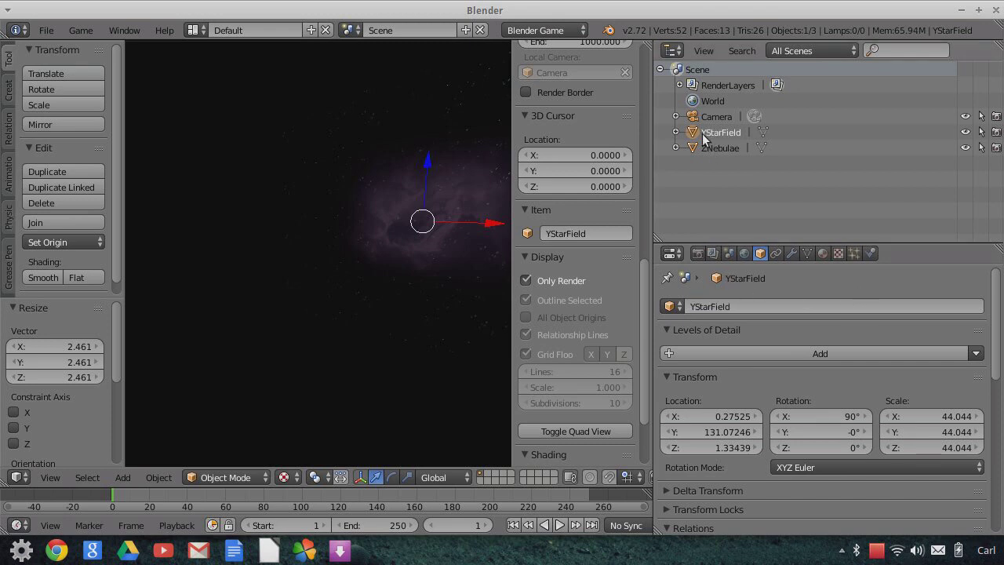
# - Look through the camera again and turn off Only Render for the viewport
pyautogui.scroll(-2, 365, 311)
pyautogui.click(49, 478)
pyautogui.click(69, 431)
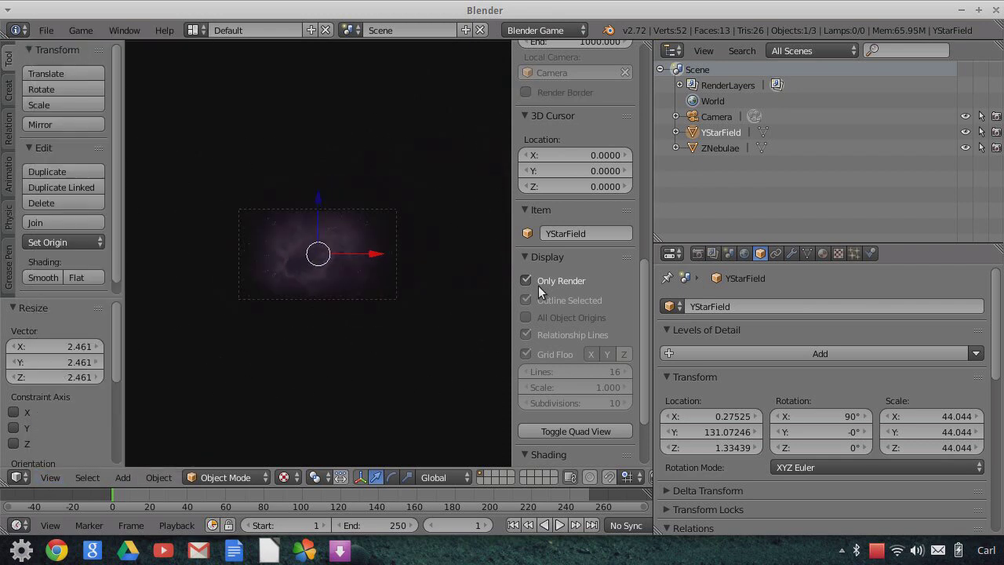
pyautogui.click(538, 285)
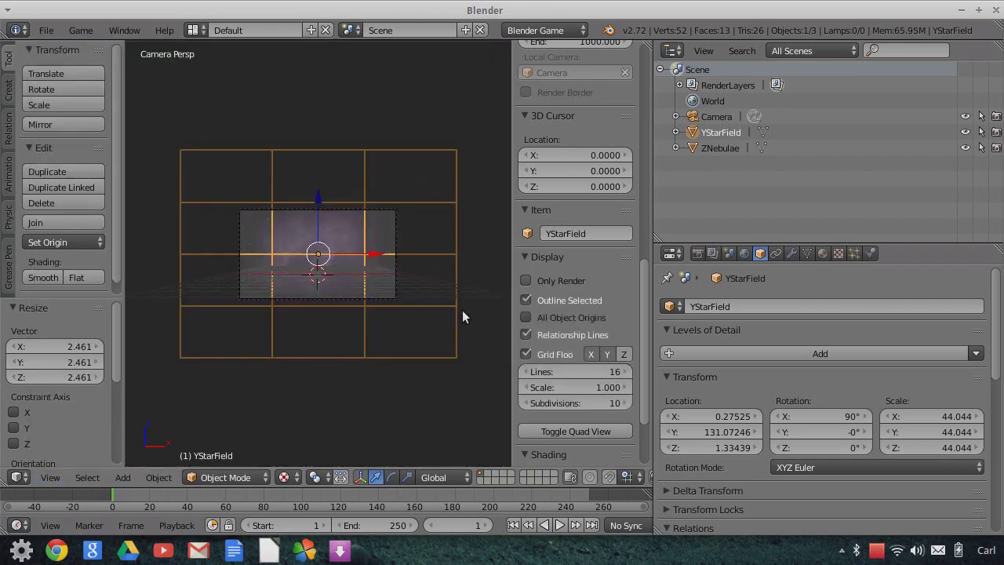
# - Switch the engine to Blender Render and import Aerials0011_LV2.jpeg as an image plane
pyautogui.click(46, 29)
pyautogui.moveTo(92, 298)
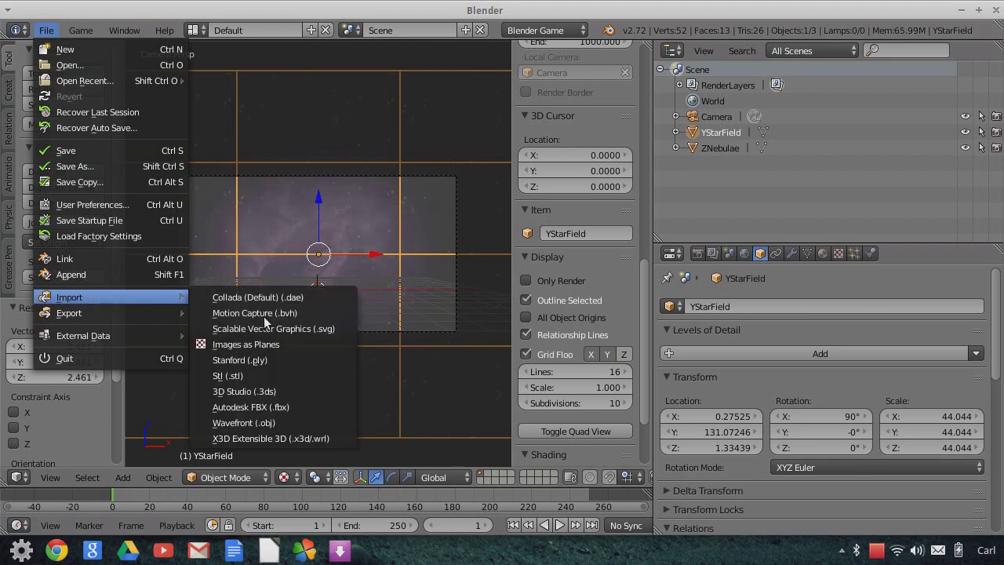
pyautogui.click(250, 344)
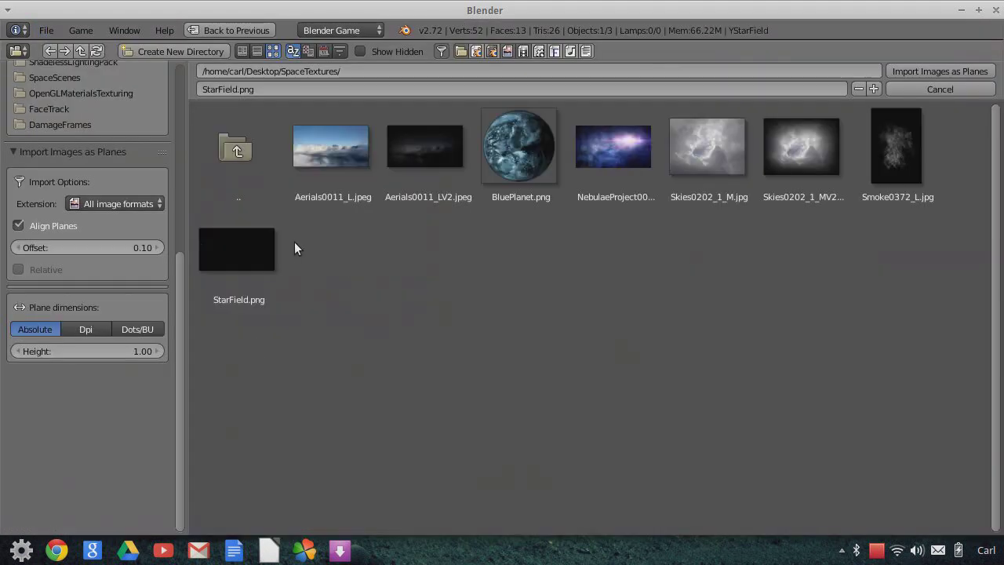
pyautogui.click(437, 157)
pyautogui.click(355, 30)
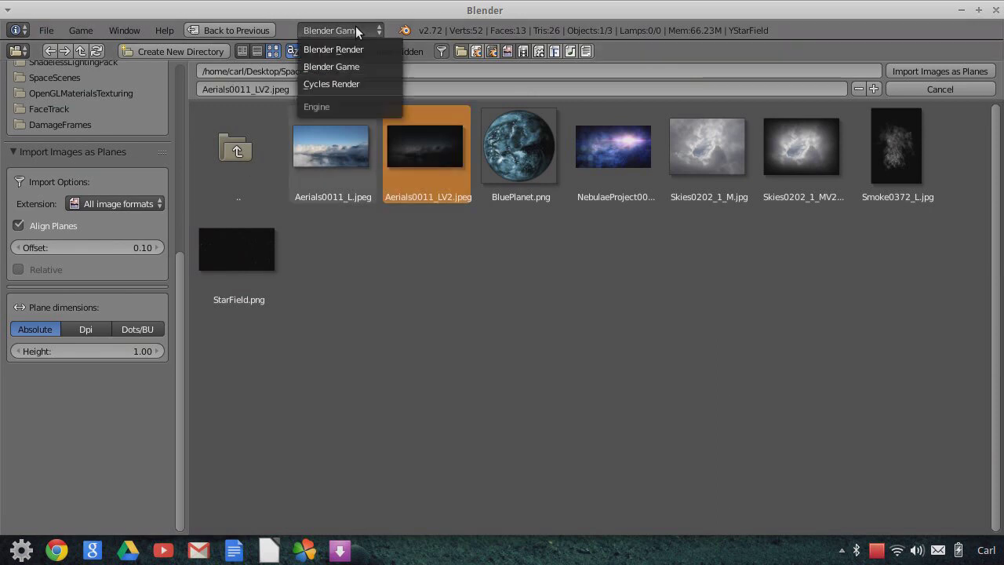
pyautogui.click(355, 49)
pyautogui.scroll(-1, 55, 377)
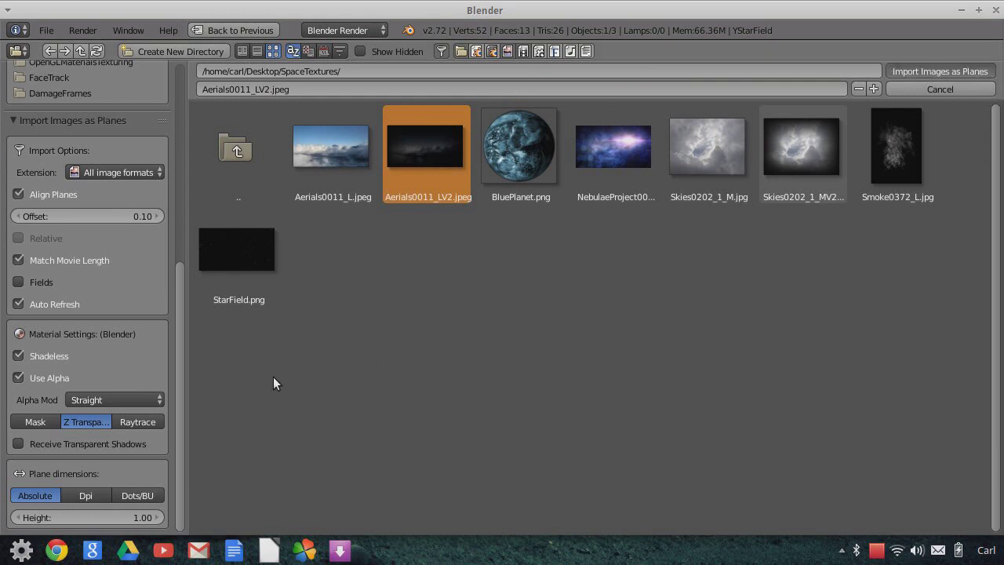
pyautogui.press('Return')
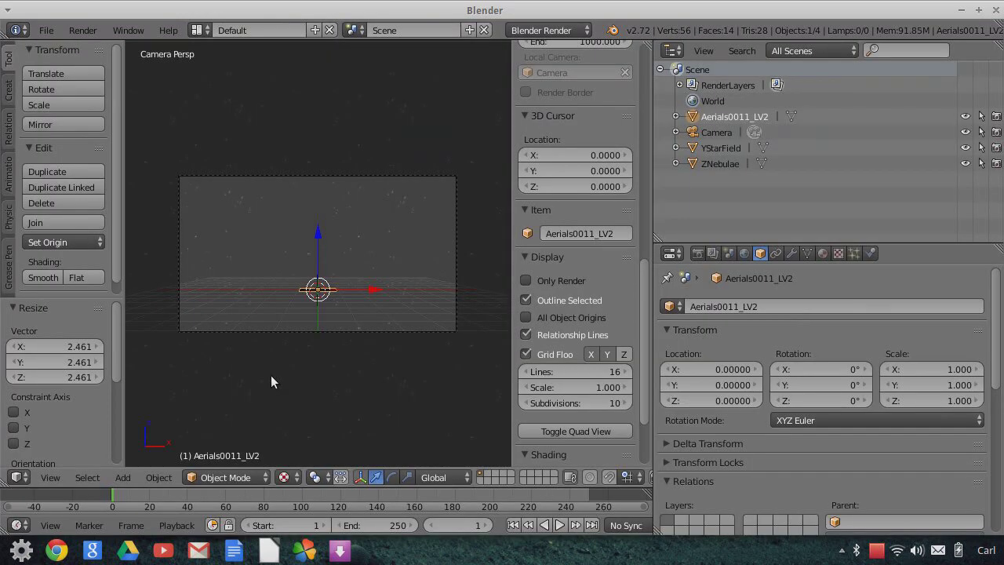
# - Rotate the imported cloud plane 90° about X and enlarge it to a scale of about 12.9
pyautogui.write('rx90')
pyautogui.press('Return')
pyautogui.press('s')
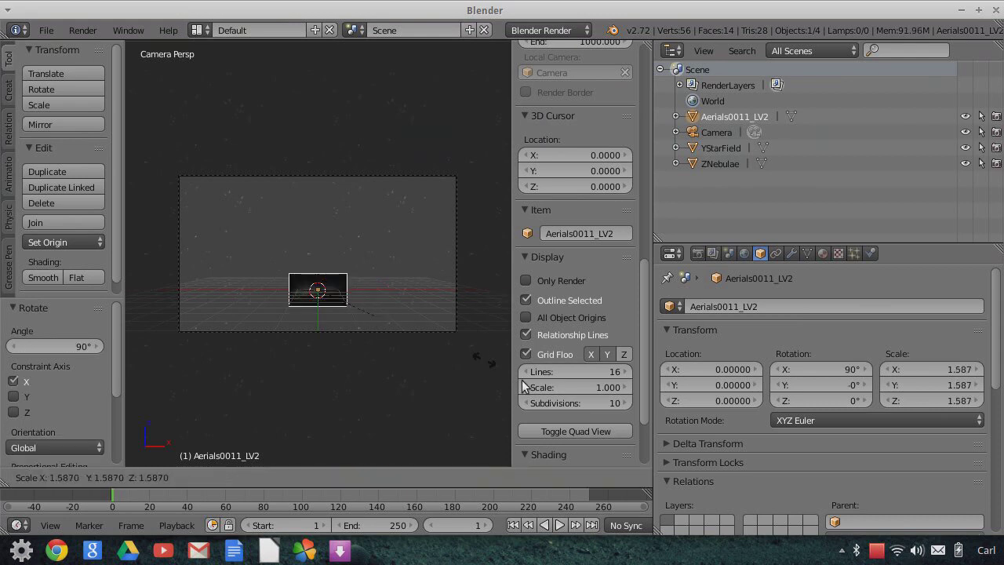
pyautogui.click(150, 381)
pyautogui.press('s')
pyautogui.click(374, 333)
# - Return the engine to Blender Game and set the cloud material's Alpha Blend mode to Add in its game settings
pyautogui.click(568, 31)
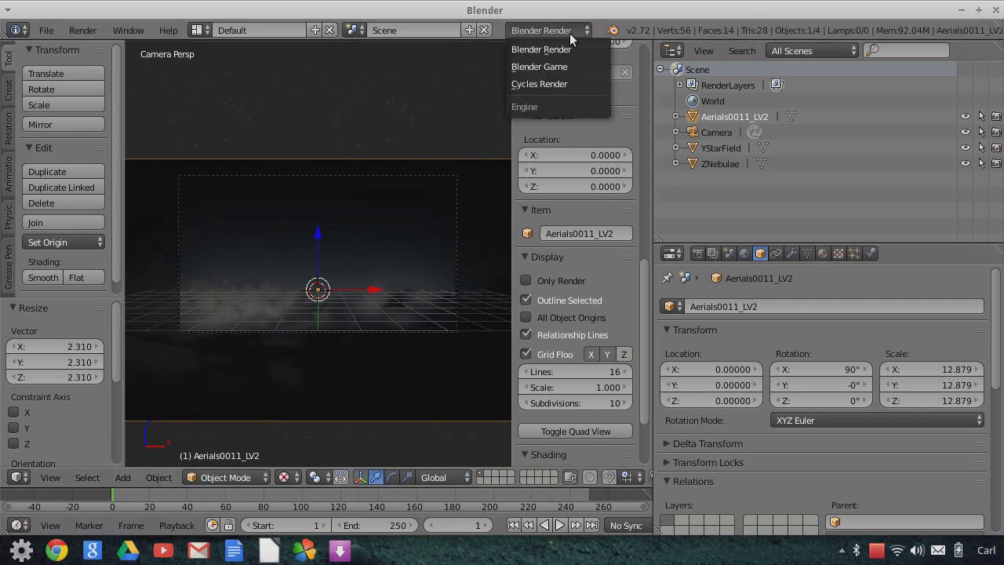
pyautogui.press('Return')
pyautogui.click(822, 256)
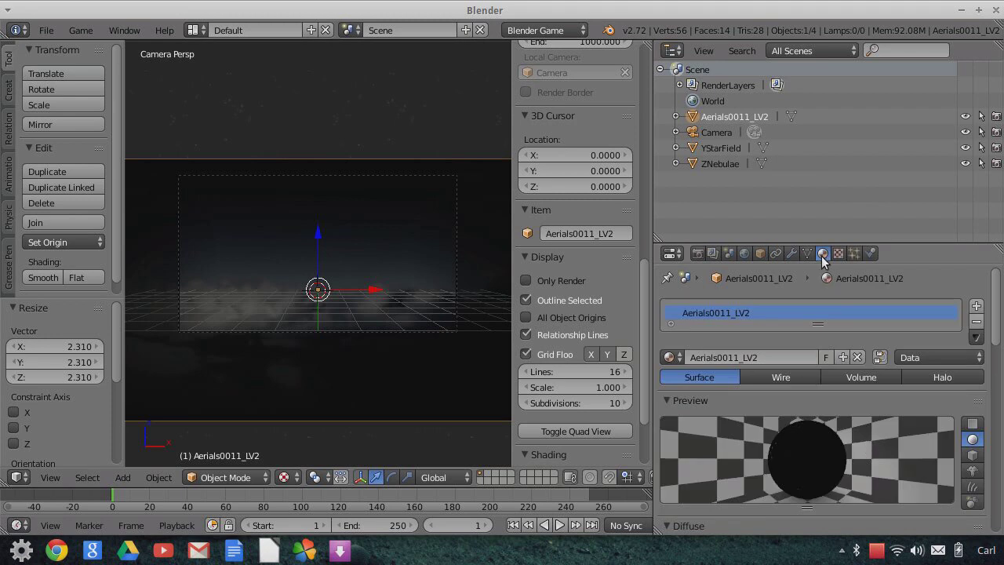
pyautogui.scroll(-15, 866, 447)
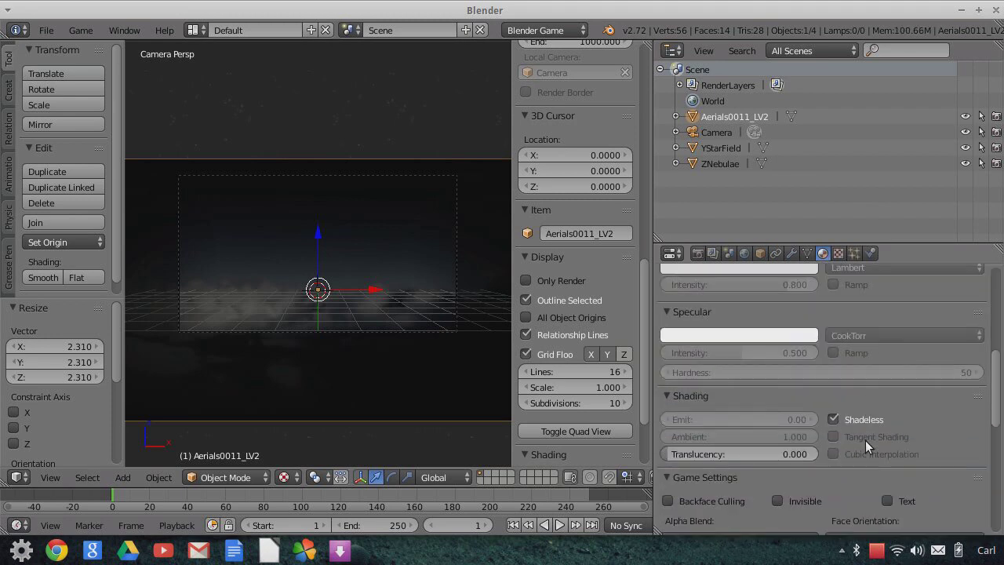
pyautogui.scroll(-1, 865, 440)
pyautogui.click(808, 414)
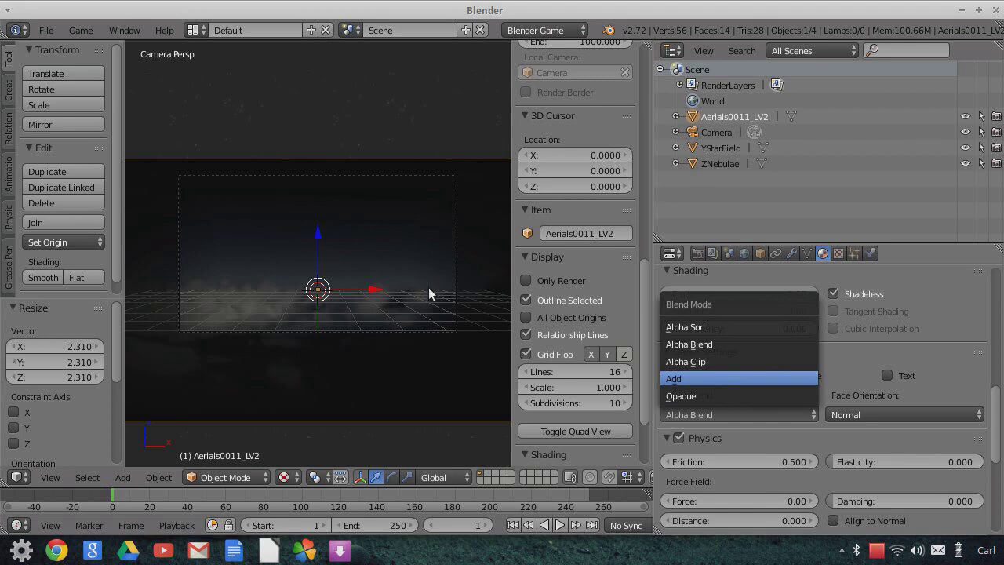
pyautogui.press('Return')
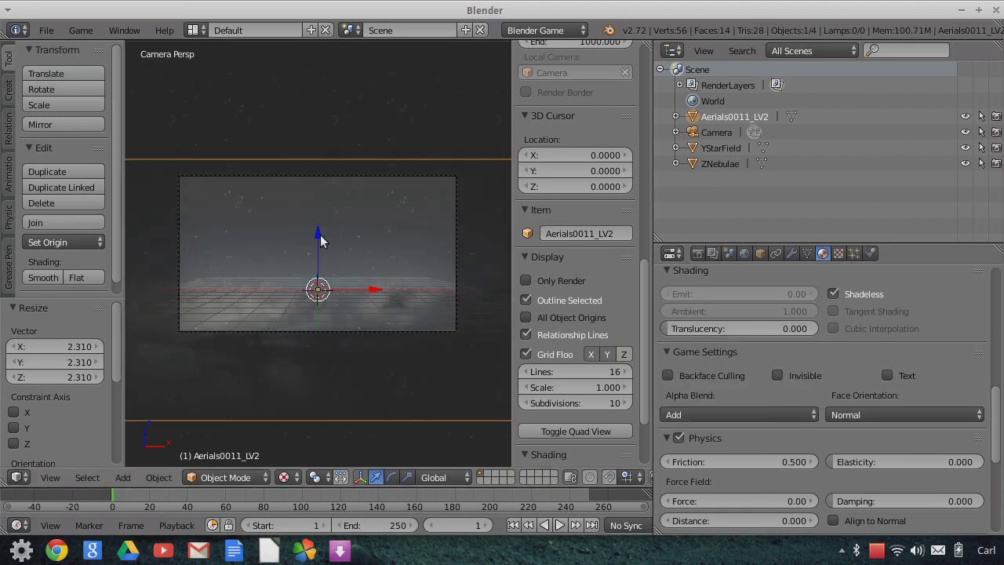
# - Raise the cloud plane about 1.93 units along Z and set its texture influence blend type to Multiply
pyautogui.moveTo(319, 236); pyautogui.dragTo(320, 196)
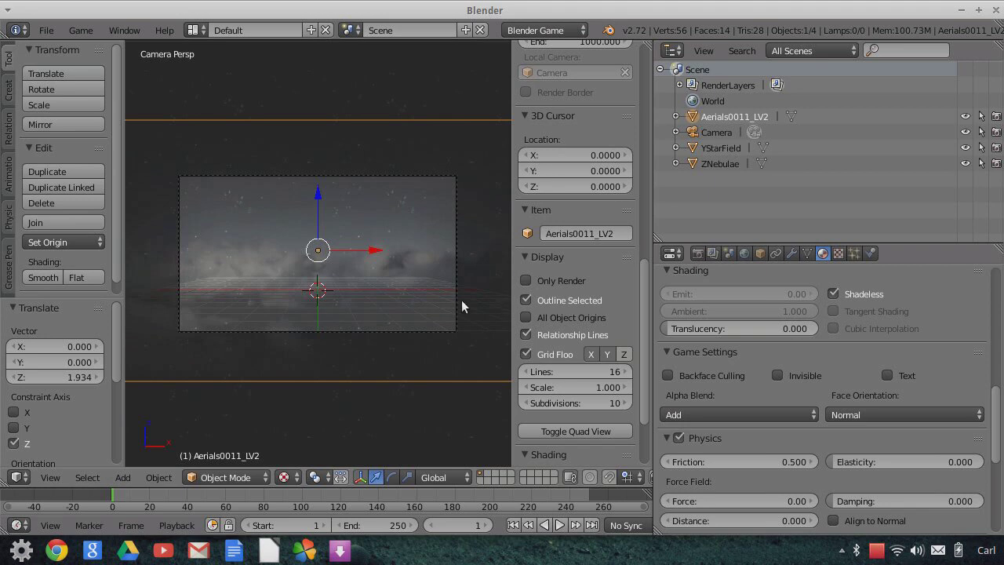
pyautogui.click(838, 253)
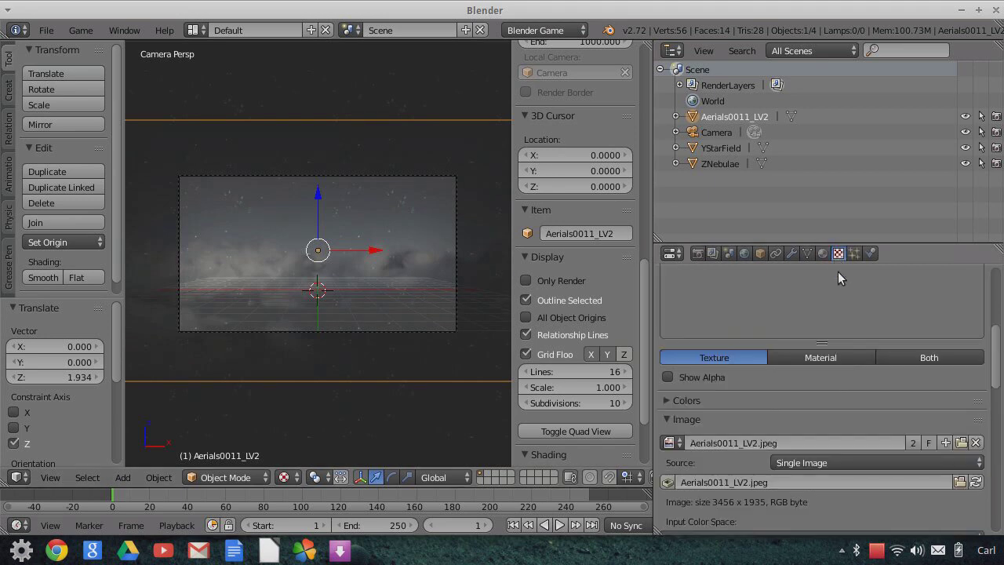
pyautogui.scroll(-6, 839, 466)
pyautogui.scroll(-12, 839, 466)
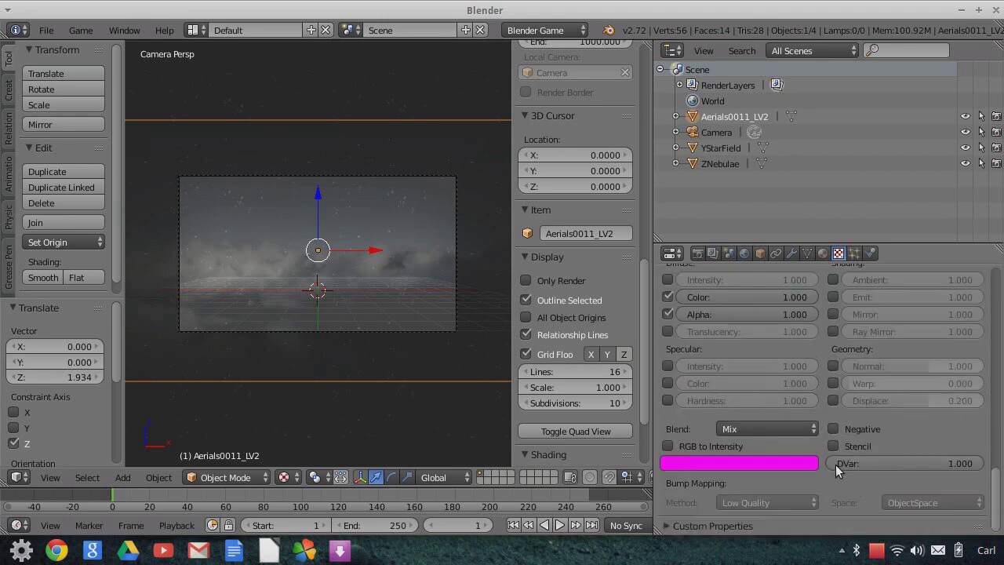
pyautogui.click(759, 429)
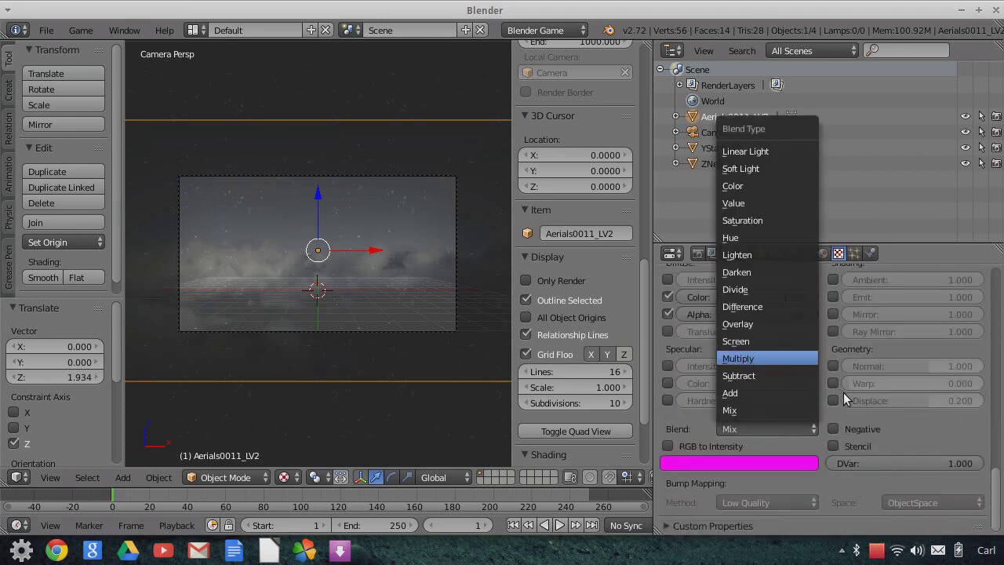
pyautogui.press('Return')
# - Set the cloud material's diffuse intensity to 1.000 and tint its diffuse colour purple, about R 0.335, G 0.137, B 1.000
pyautogui.click(822, 254)
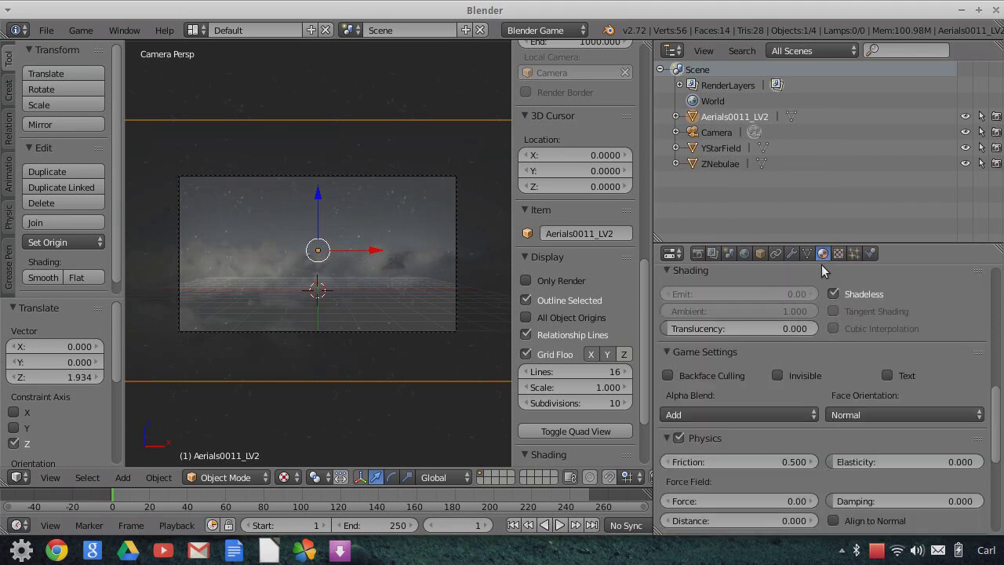
pyautogui.scroll(8, 792, 402)
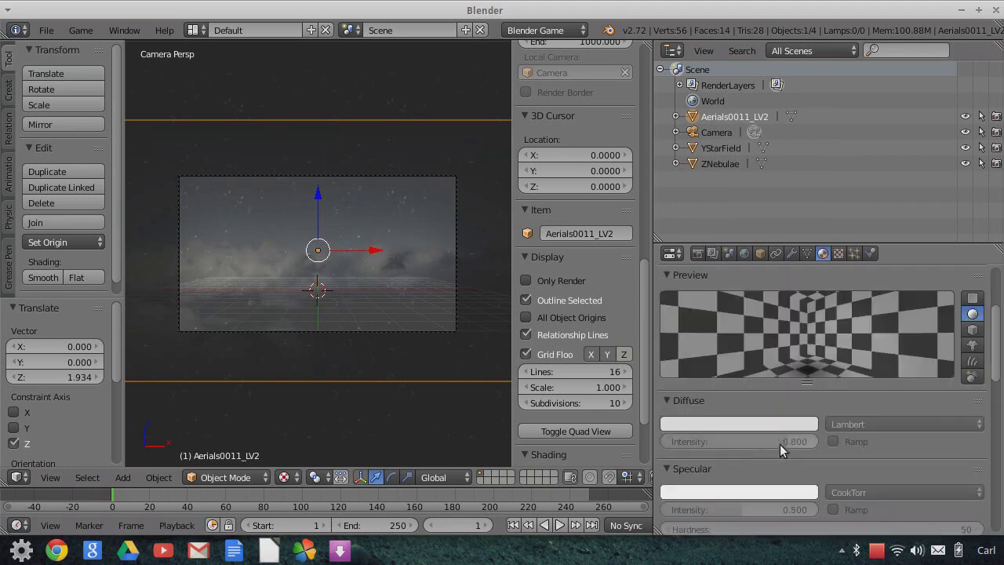
pyautogui.moveTo(780, 441); pyautogui.dragTo(811, 440)
pyautogui.click(781, 425)
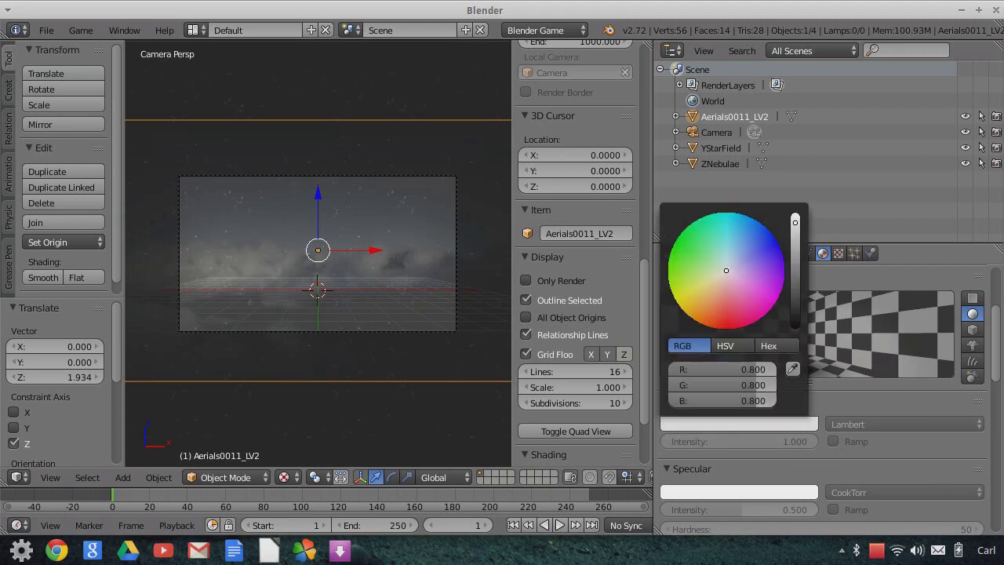
pyautogui.click(745, 260)
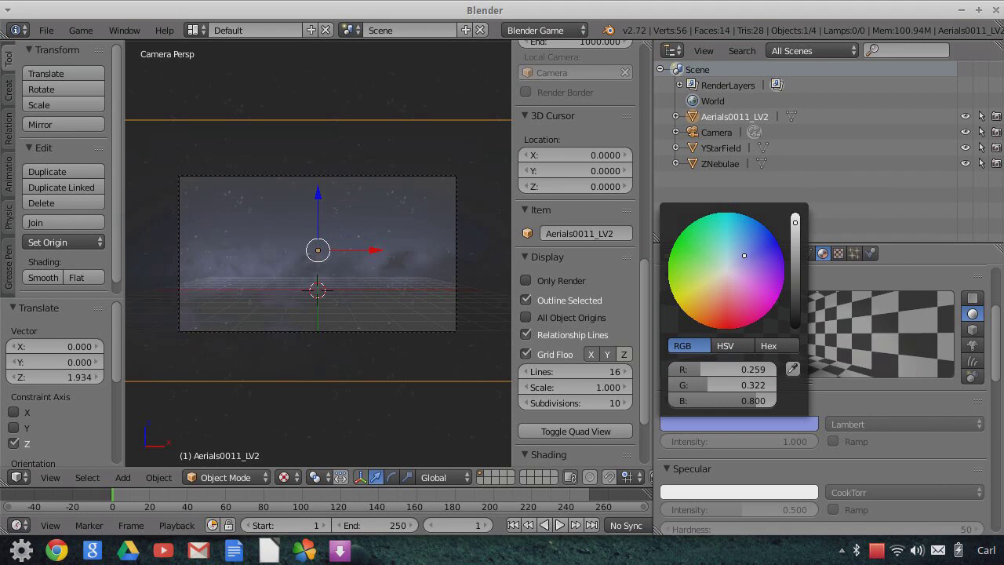
pyautogui.click(760, 265)
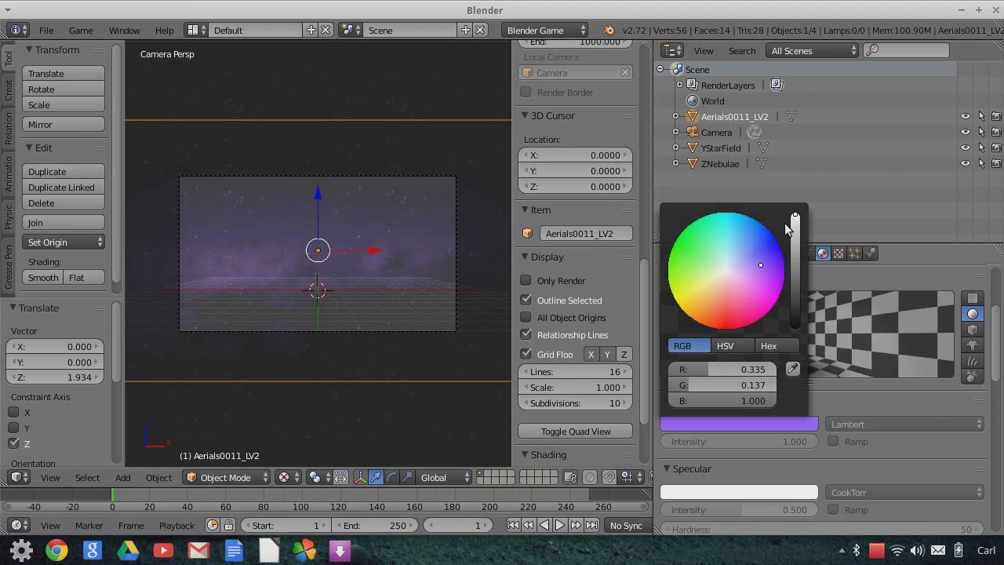
# - Move the cloud plane back along Y toward the star field by about 36.7 and then 53.9 units
pyautogui.moveTo(415, 290); pyautogui.dragTo(373, 257, button='middle')
pyautogui.moveTo(373, 258)
pyautogui.mouseDown()
pyautogui.moveTo(503, 249)
pyautogui.moveTo(75, 260)
pyautogui.moveTo(354, 256)
pyautogui.mouseUp()
pyautogui.moveTo(404, 299); pyautogui.dragTo(462, 291, button='middle')
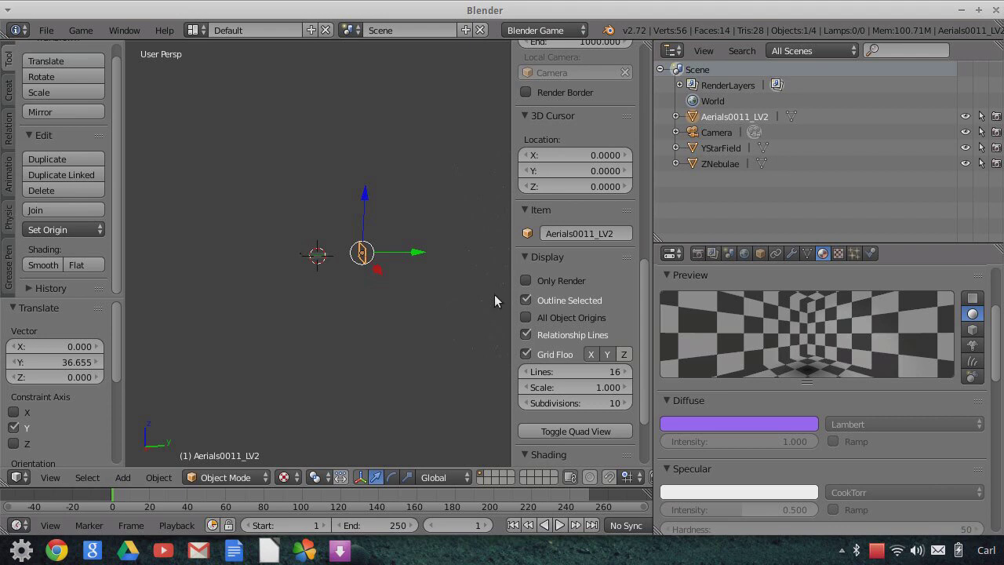
pyautogui.rightClick(476, 254)
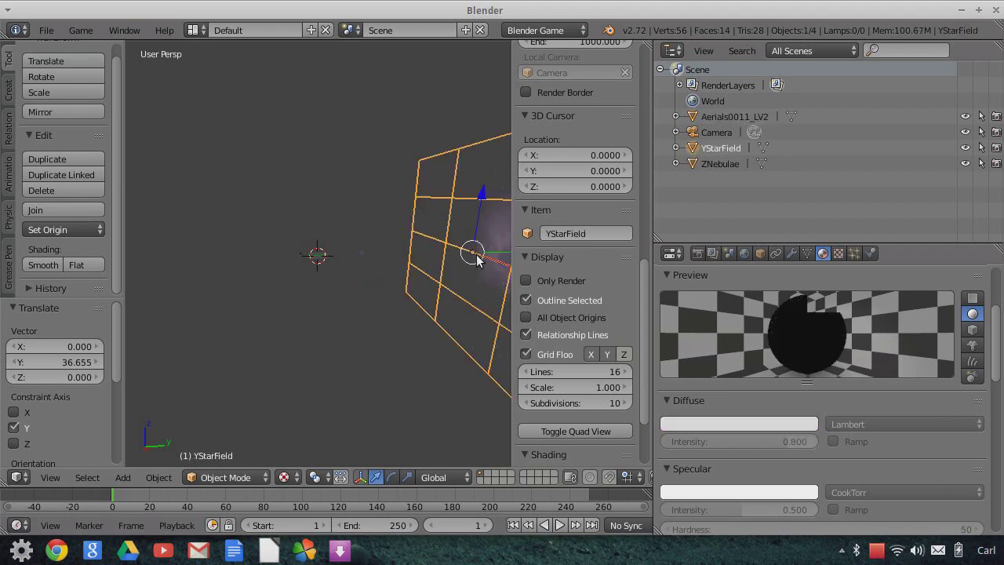
pyautogui.rightClick(361, 255)
pyautogui.press('g')
pyautogui.press('y')
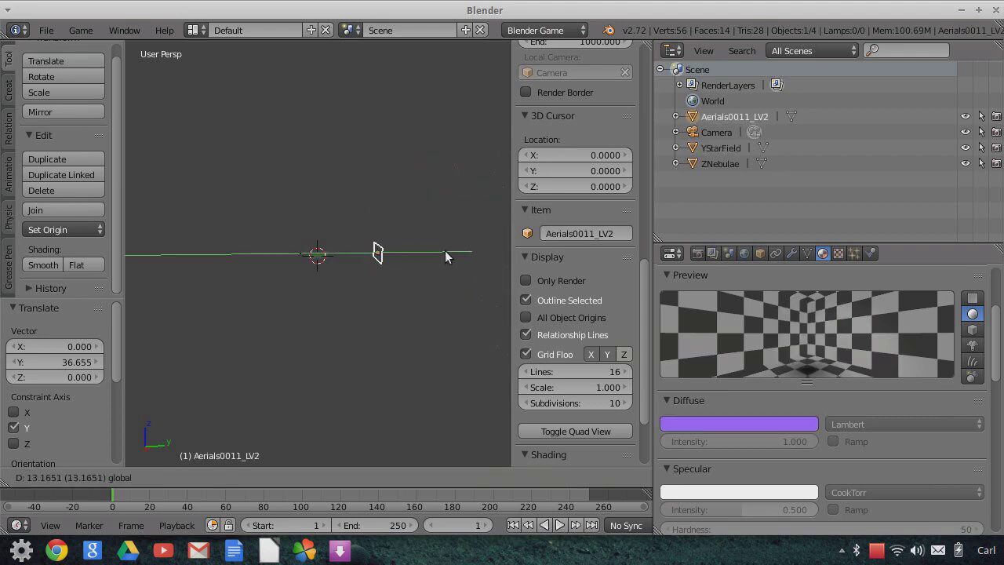
pyautogui.click(476, 254)
# - Fine-tune the cloud plane's depth with Y moves of about 3.3, -2.3 and 11.9 units, placing it in front of the star field
pyautogui.moveTo(473, 271); pyautogui.dragTo(443, 273, button='middle')
pyautogui.press('g')
pyautogui.press('y')
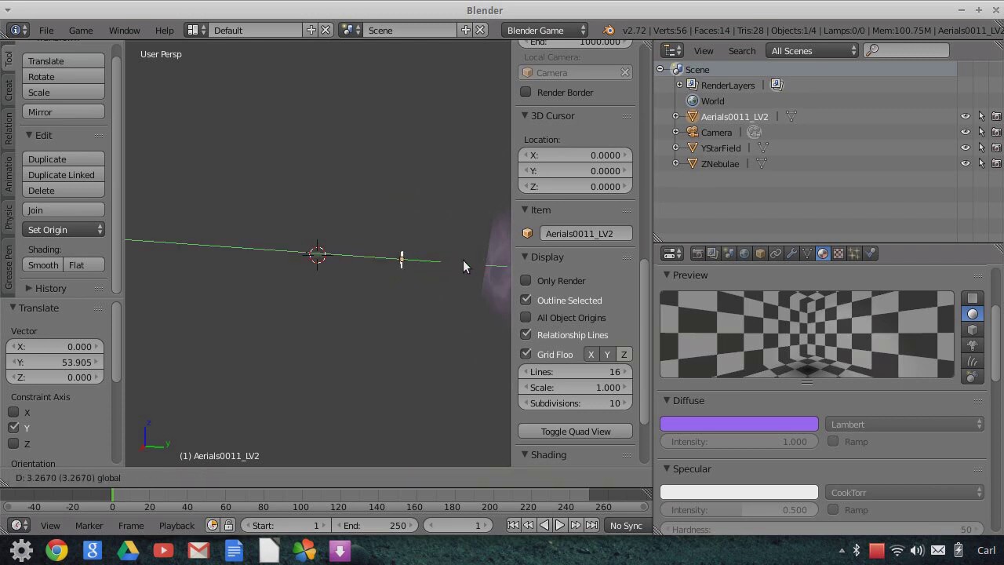
pyautogui.press('Escape')
pyautogui.write('gy-2.3')
pyautogui.press('Return')
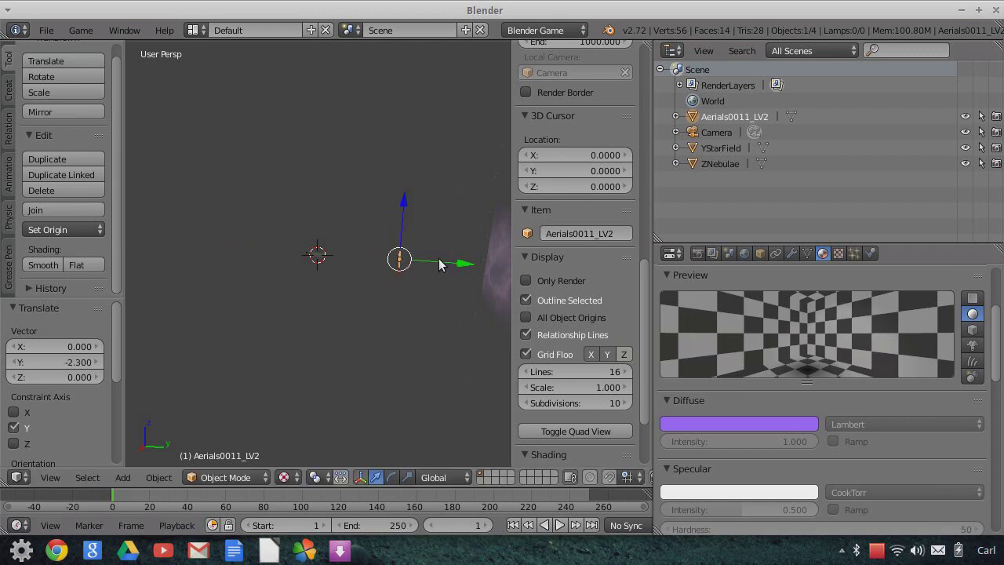
pyautogui.press('g')
pyautogui.press('y')
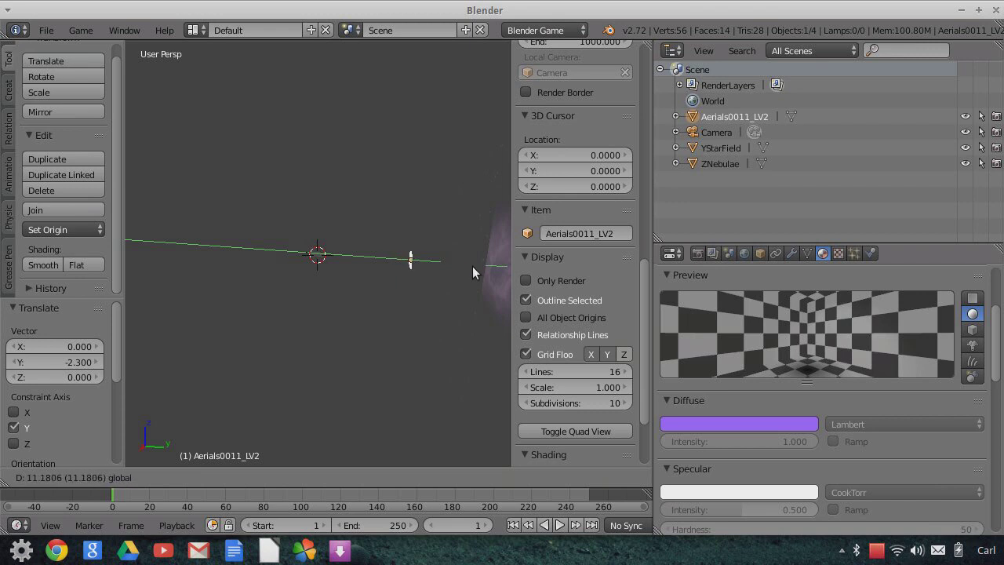
pyautogui.click(472, 266)
# - In camera view, enlarge the cloud plane to a scale of about 75.6 so it overfills the frame, and lower it about 0.3 units
pyautogui.click(50, 477)
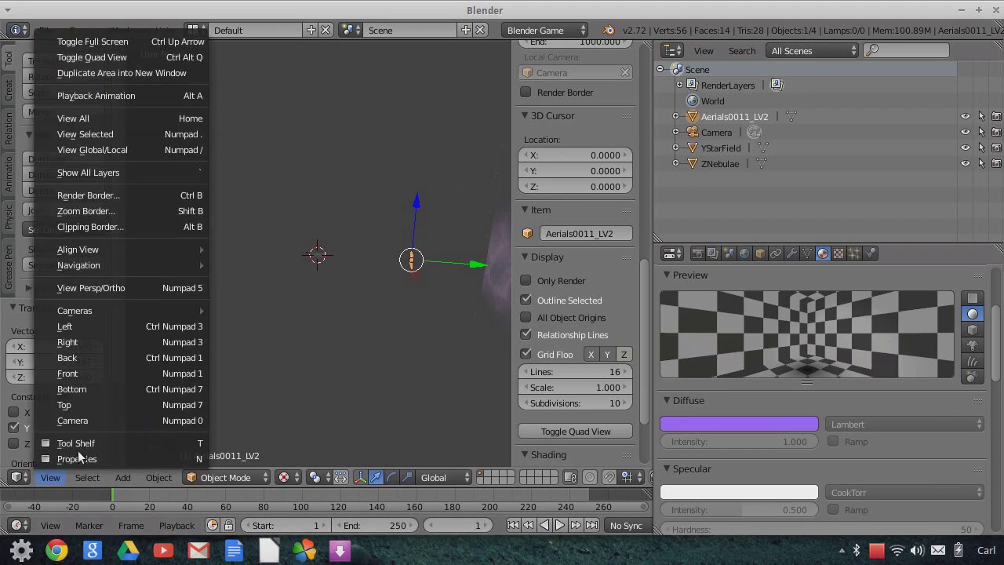
pyautogui.click(93, 420)
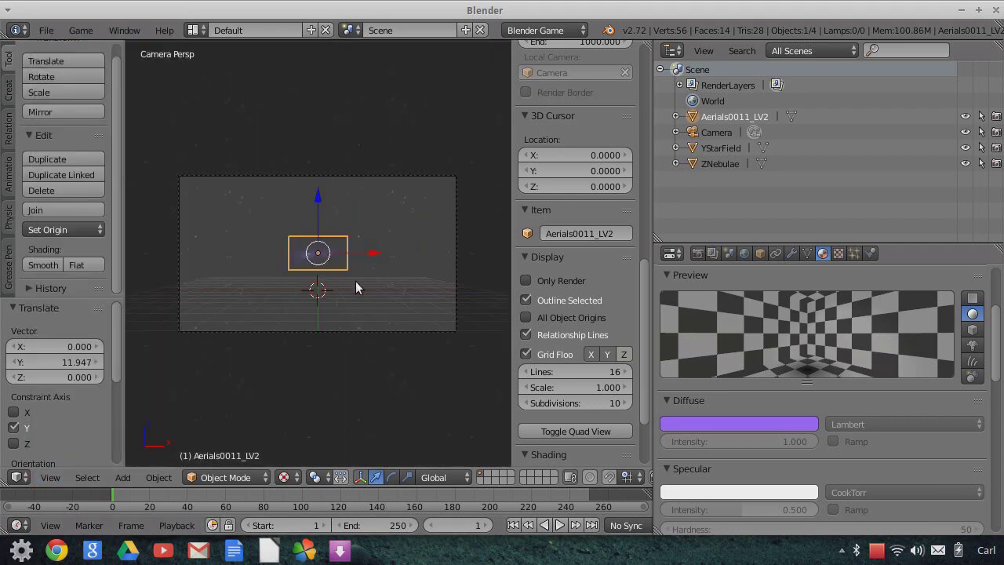
pyautogui.press('s')
pyautogui.click(461, 366)
pyautogui.press('s')
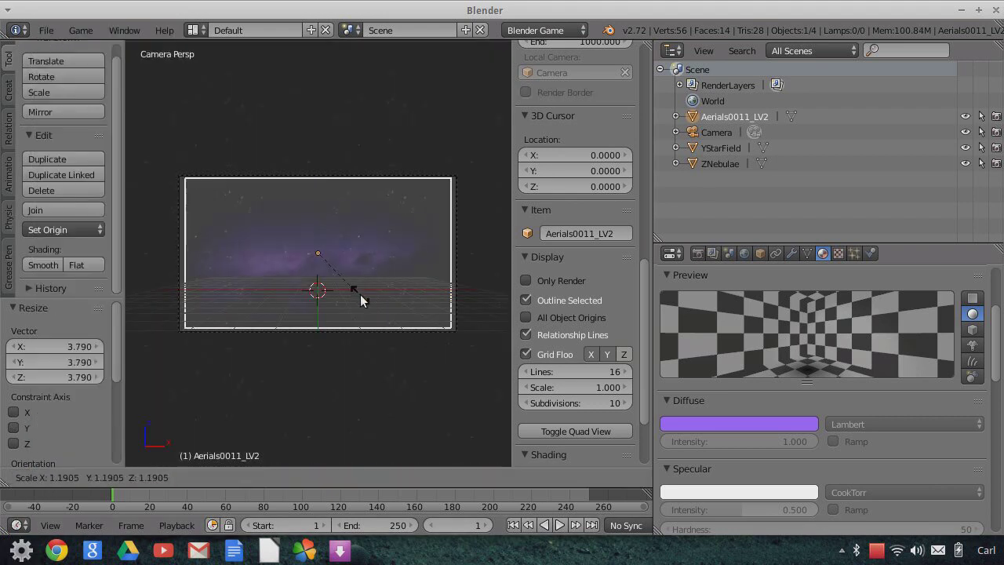
pyautogui.click(328, 255)
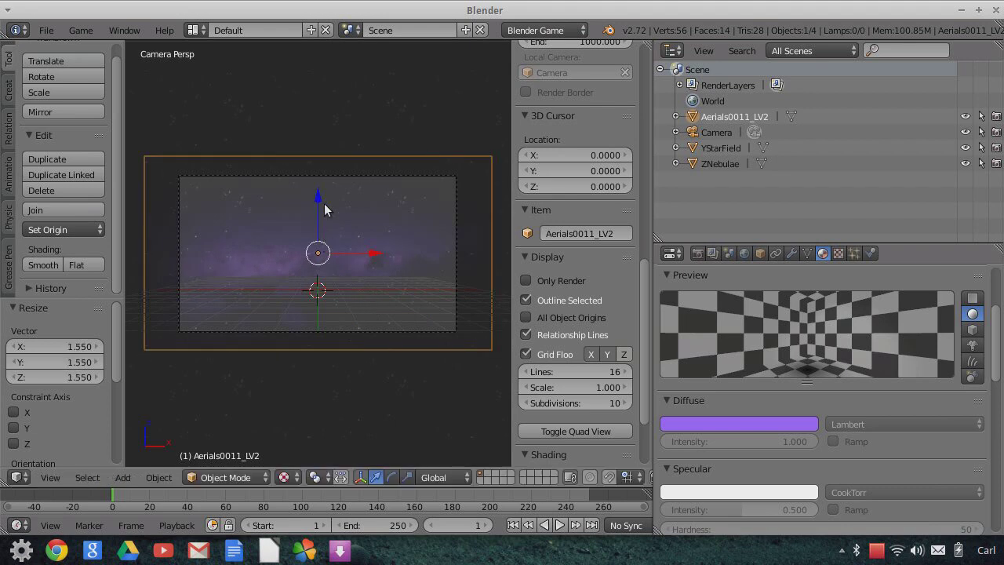
pyautogui.press('g')
pyautogui.press('z')
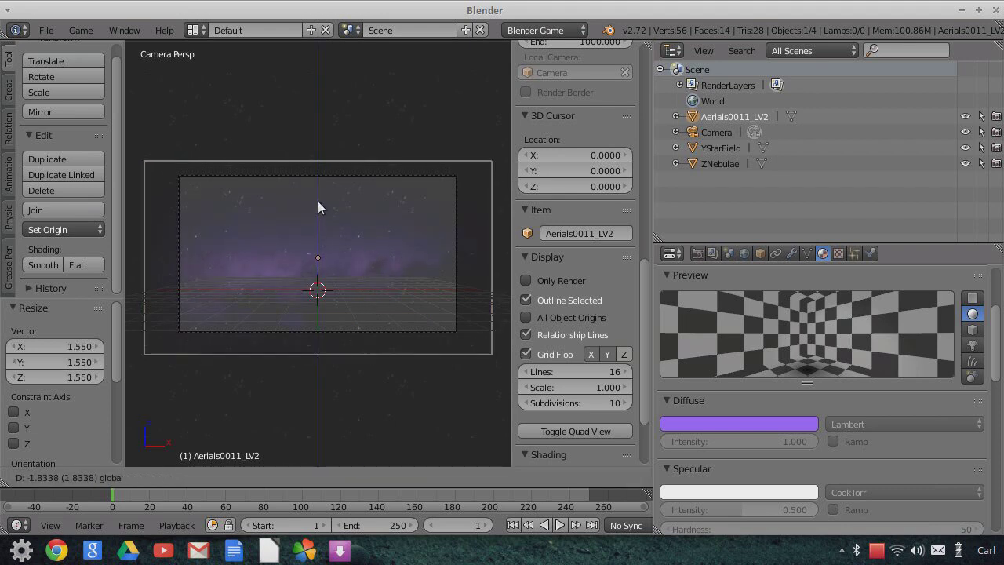
pyautogui.click(317, 198)
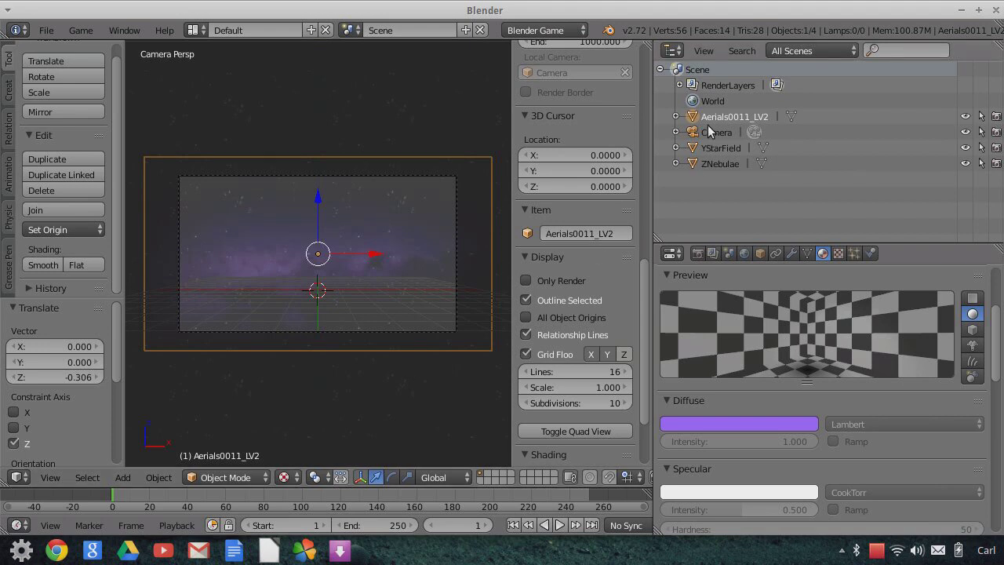
# - Rename the Aerials0011_LV2 cloud plane to XNebulae
pyautogui.click(759, 253)
pyautogui.click(748, 306)
pyautogui.write('Nebulae')
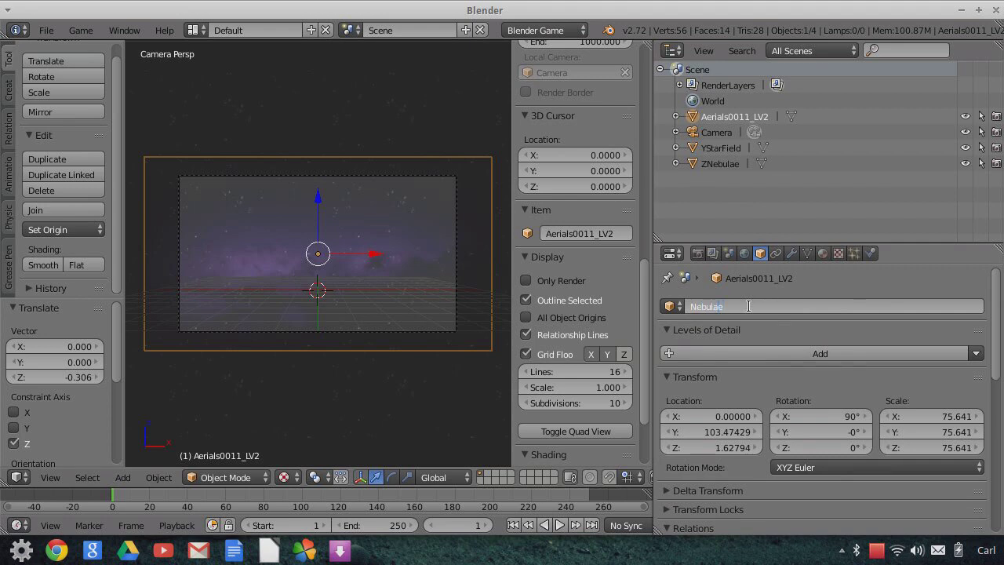
pyautogui.press('Home')
pyautogui.write('X')
pyautogui.press('Return')
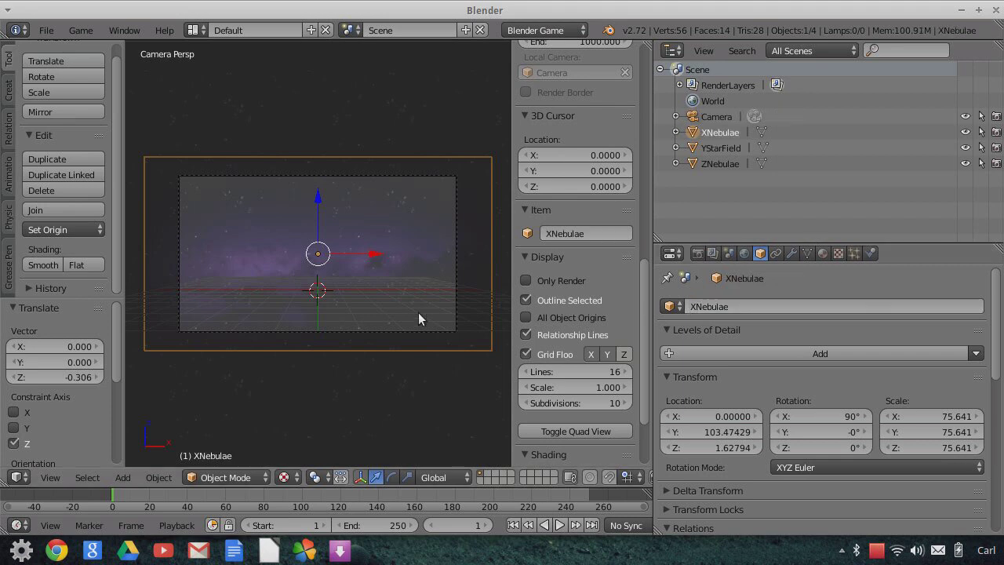
# - Duplicate the YStarField plane and move the copy along Y toward the camera, to about Y 64.1
pyautogui.moveTo(440, 295); pyautogui.dragTo(431, 270, button='middle')
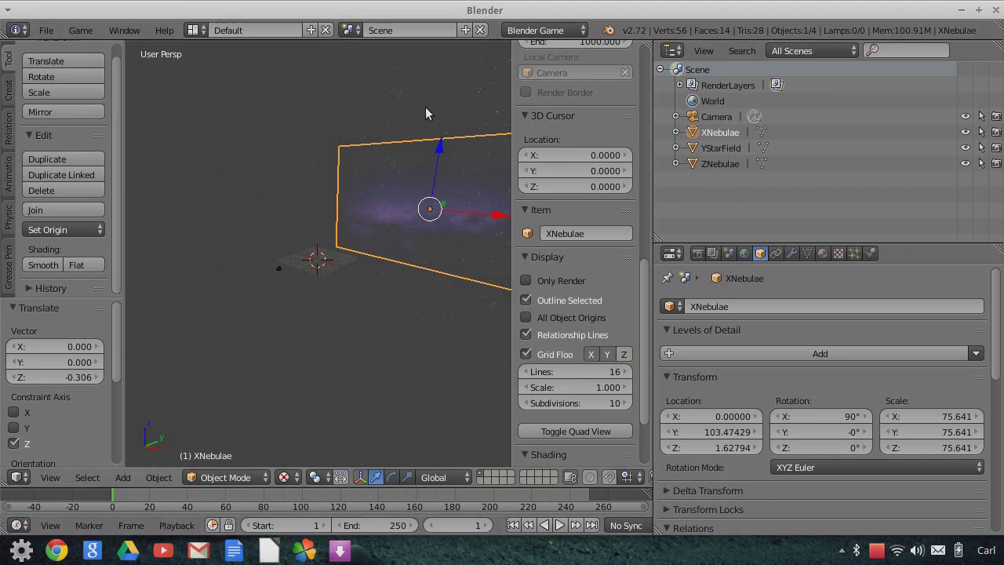
pyautogui.moveTo(426, 106); pyautogui.dragTo(463, 127, button='middle')
pyautogui.rightClick(451, 101)
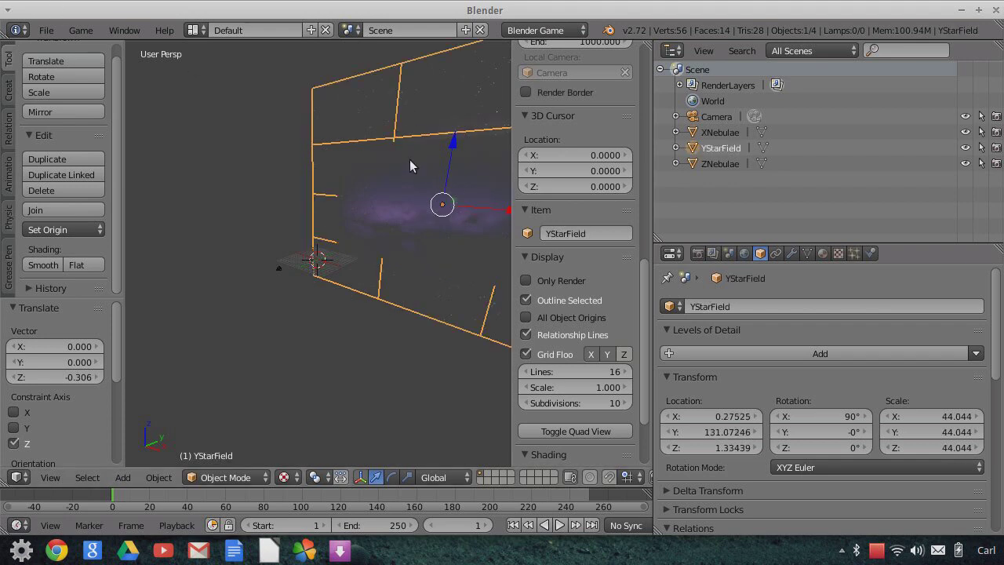
pyautogui.hotkey('shift', 'd')
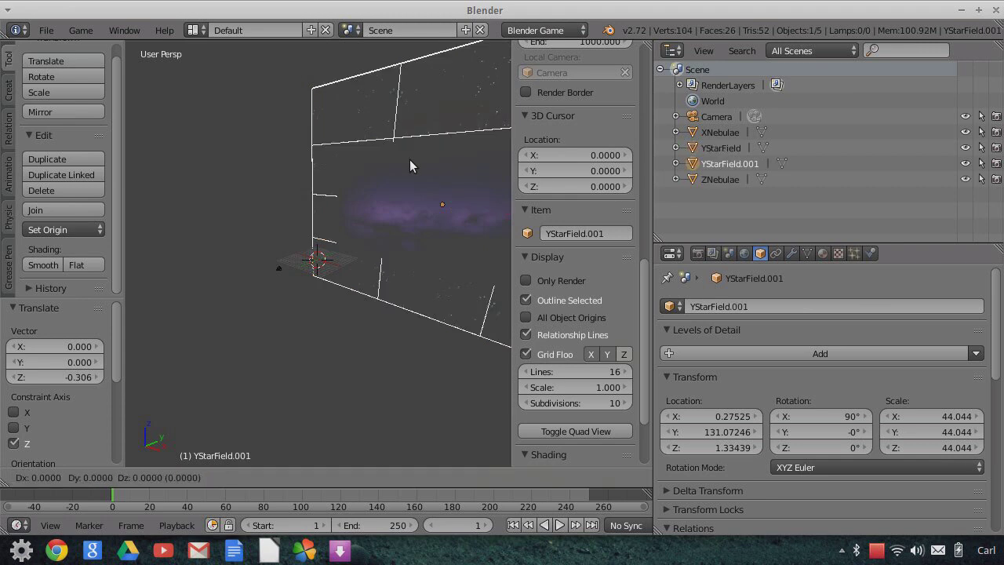
pyautogui.rightClick(410, 161)
pyautogui.moveTo(468, 187)
pyautogui.mouseDown(button='middle')
pyautogui.moveTo(457, 200)
pyautogui.moveTo(470, 197)
pyautogui.mouseUp(button='middle')
pyautogui.moveTo(457, 206); pyautogui.dragTo(423, 236)
pyautogui.scroll(-5, 419, 241)
pyautogui.moveTo(419, 241); pyautogui.dragTo(377, 231, button='middle')
pyautogui.moveTo(449, 267)
pyautogui.mouseDown()
pyautogui.moveTo(433, 267)
pyautogui.moveTo(442, 270)
pyautogui.mouseUp()
pyautogui.click(438, 262)
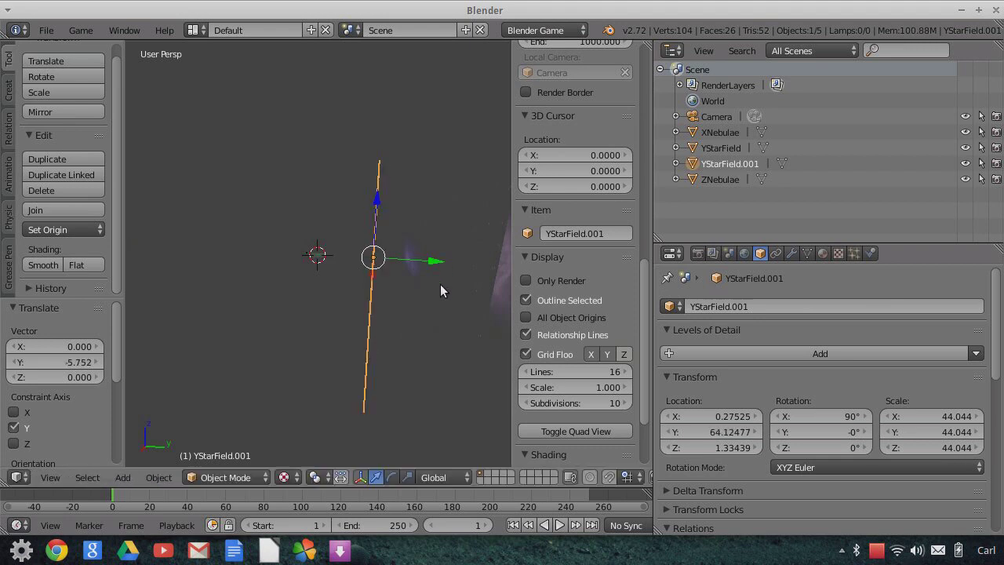
# - In camera view, shift the duplicated star field to about X 1.3 and rotate it about -153.9° around the Y axis
pyautogui.click(50, 477)
pyautogui.click(87, 419)
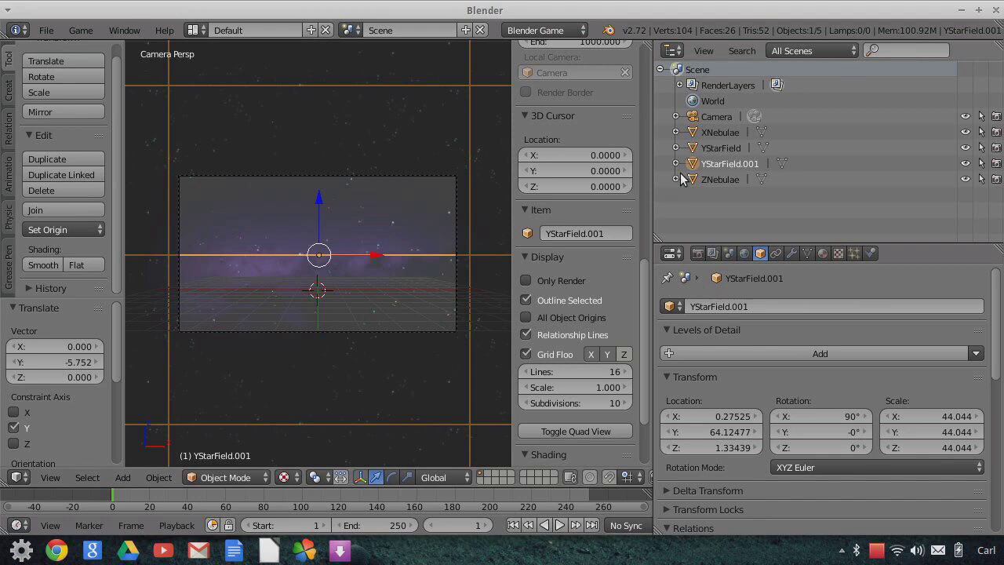
pyautogui.scroll(-7, 342, 255)
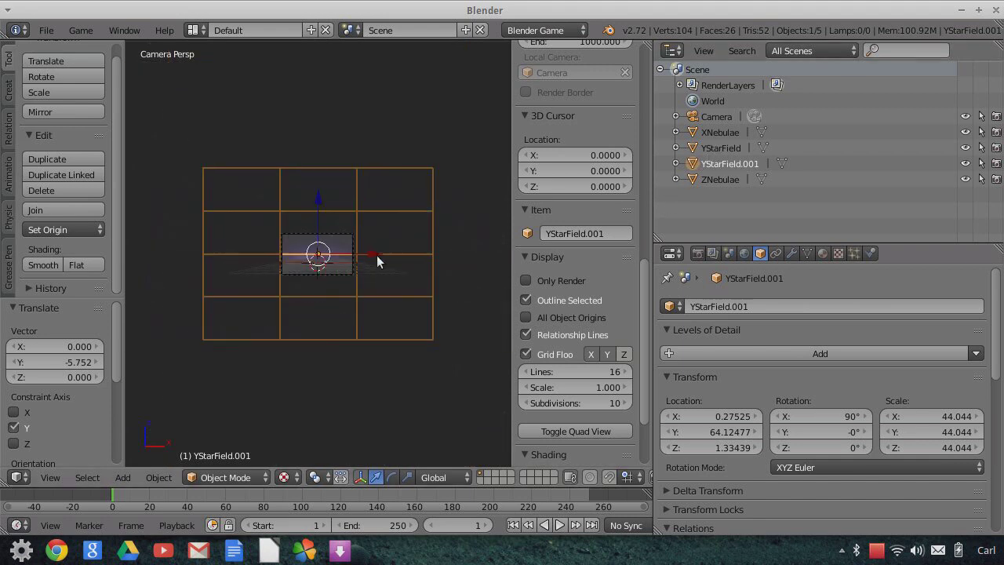
pyautogui.scroll(2, 377, 258)
pyautogui.moveTo(370, 260)
pyautogui.mouseDown()
pyautogui.moveTo(298, 258)
pyautogui.moveTo(392, 260)
pyautogui.moveTo(375, 257)
pyautogui.mouseUp()
pyautogui.press('r')
pyautogui.press('y')
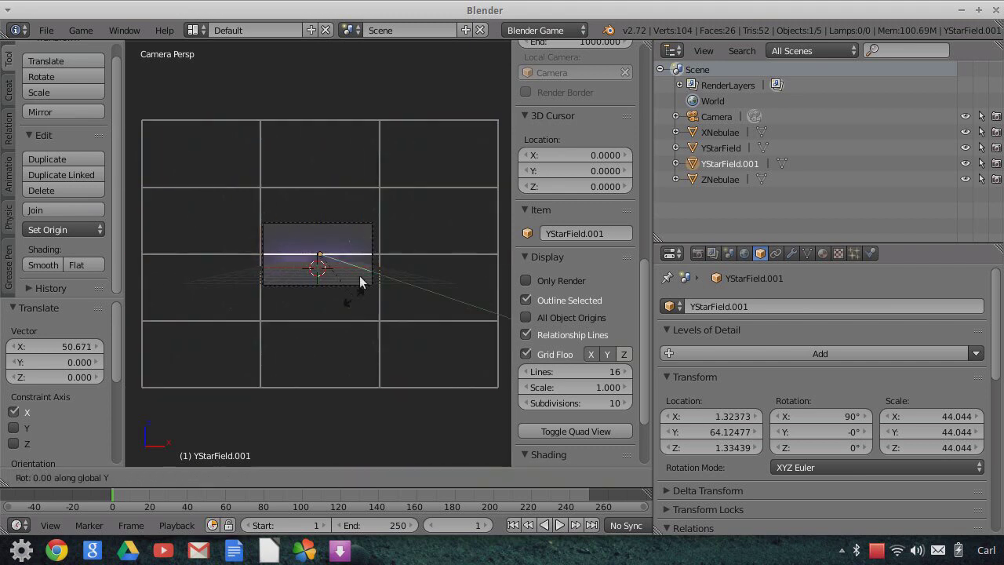
pyautogui.click(294, 133)
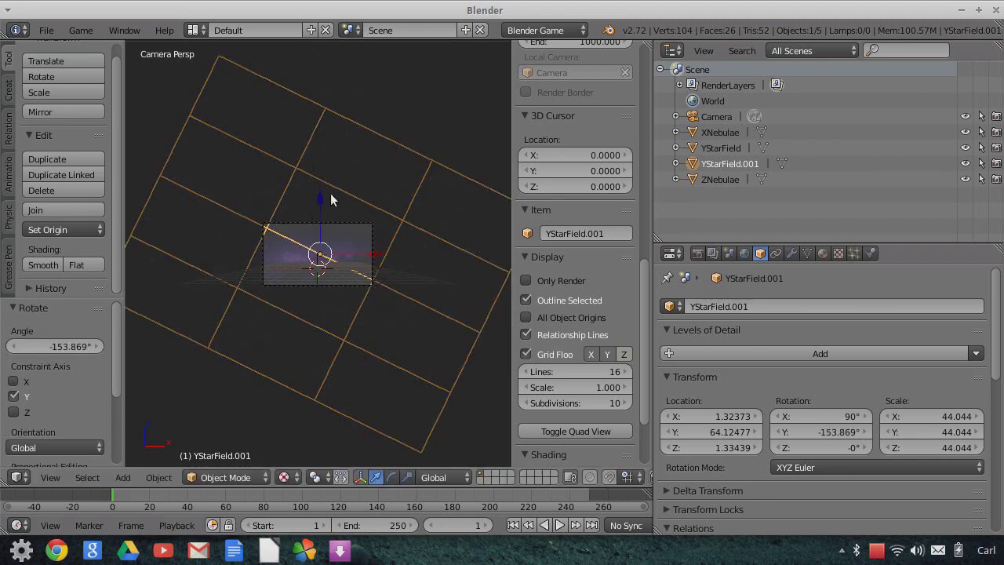
# - Move the rotated star field copy about -6.7 units along X and raise it about 17.1 units along Z
pyautogui.press('g')
pyautogui.press('x')
pyautogui.click(370, 262)
pyautogui.press('g')
pyautogui.press('z')
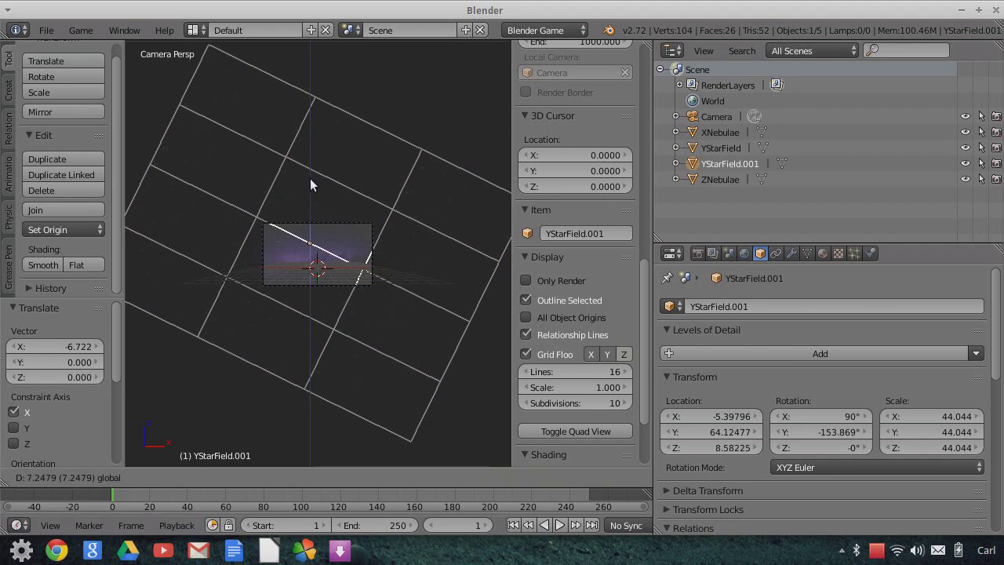
pyautogui.click(312, 171)
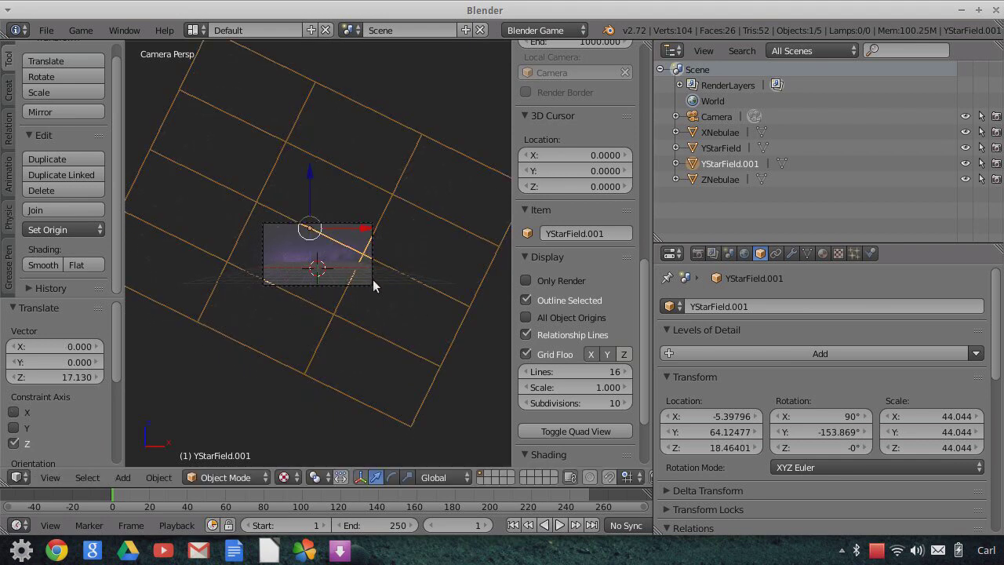
# - Lower the star field copy along Z by about 5.9 and then 18.9 units
pyautogui.scroll(3, 374, 283)
pyautogui.press('g')
pyautogui.press('z')
pyautogui.click(305, 171)
pyautogui.press('g')
pyautogui.press('z')
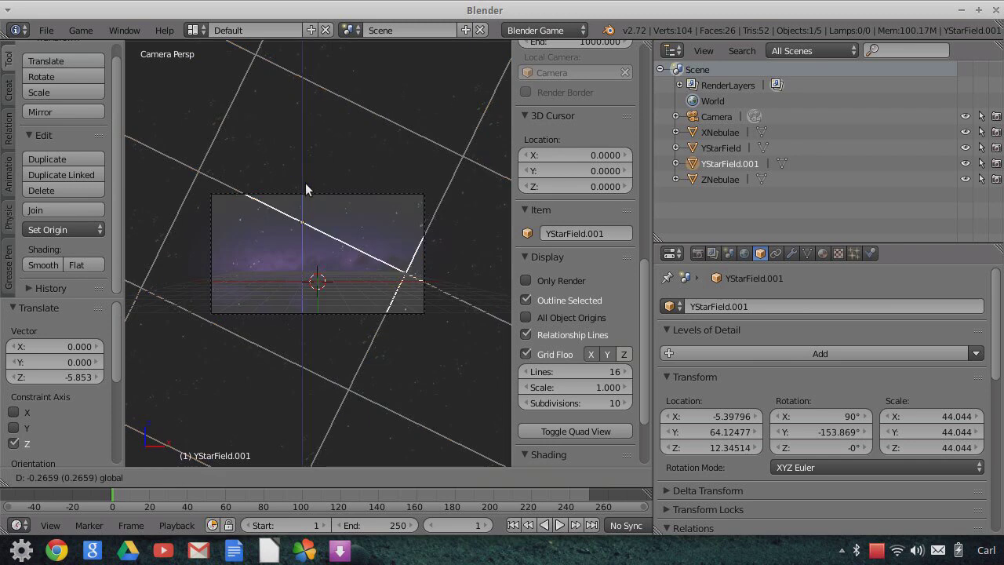
pyautogui.click(344, 240)
# - Shift the star field copy about 16.7 units along X and lower it about 1.3 units along Z
pyautogui.press('g')
pyautogui.press('x')
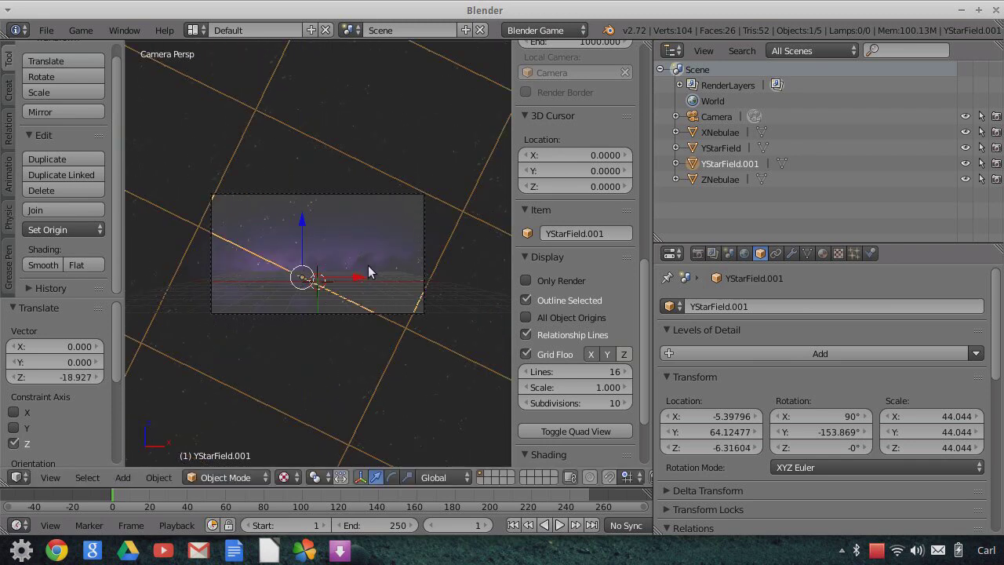
pyautogui.click(411, 283)
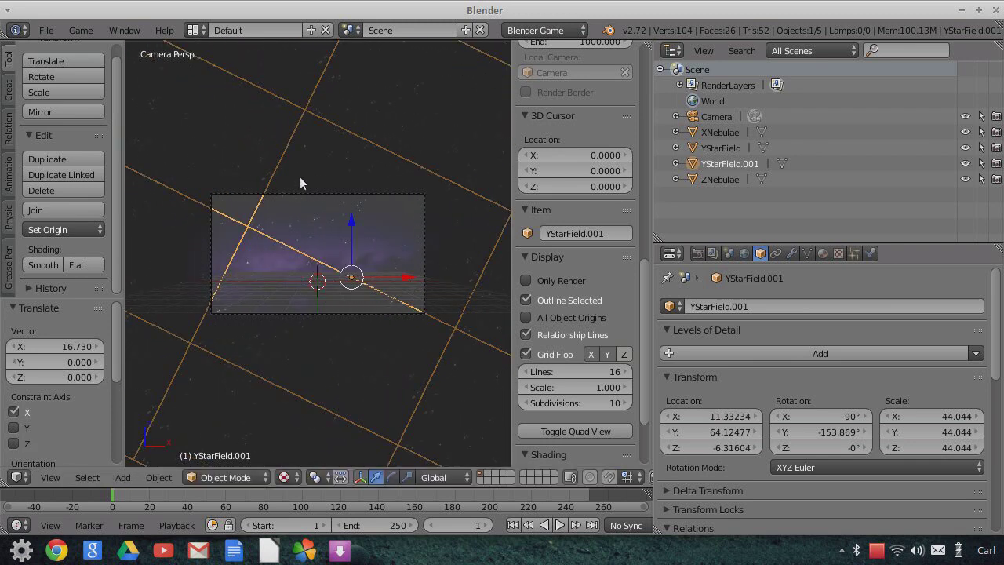
pyautogui.press('g')
pyautogui.press('z')
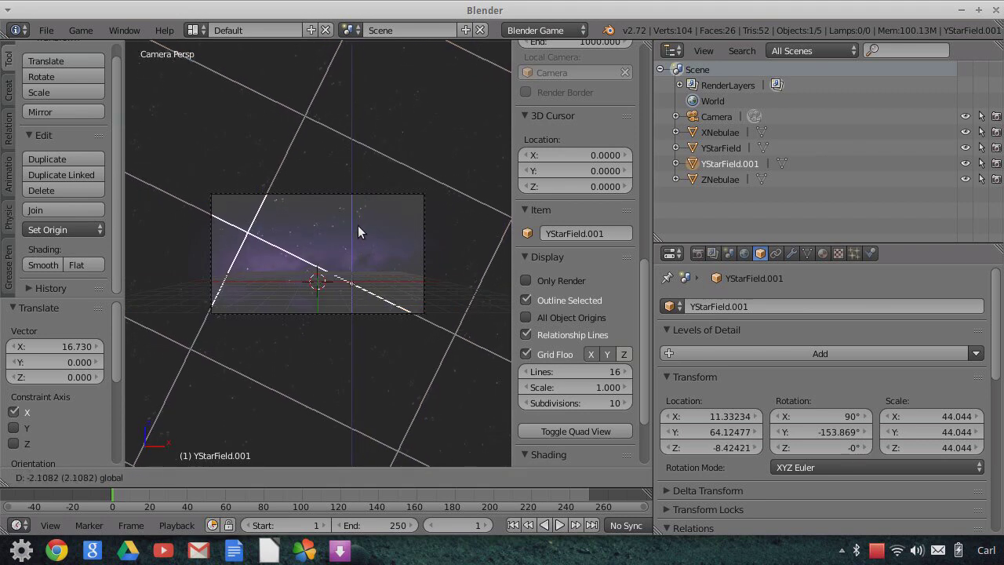
pyautogui.click(427, 278)
pyautogui.scroll(-3, 427, 279)
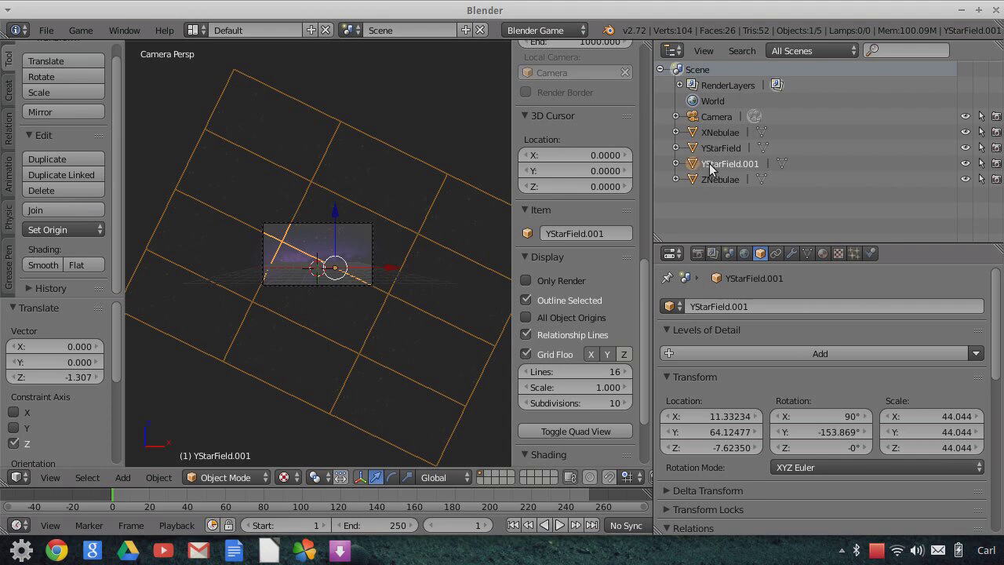
# - Rename the duplicated star field plane to WStarField
pyautogui.click(694, 303)
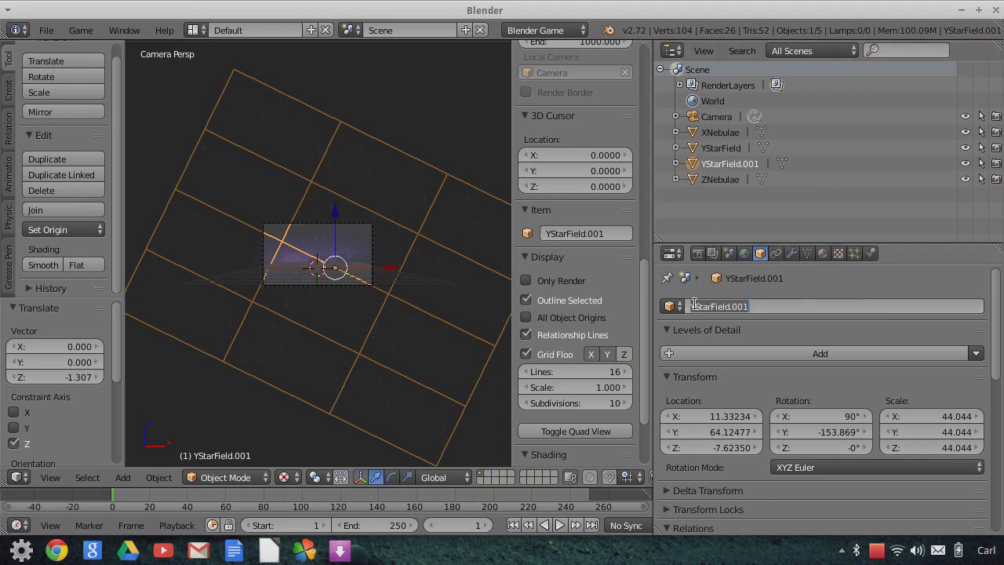
pyautogui.write('W')
pyautogui.hotkey('ctrl', 'a')
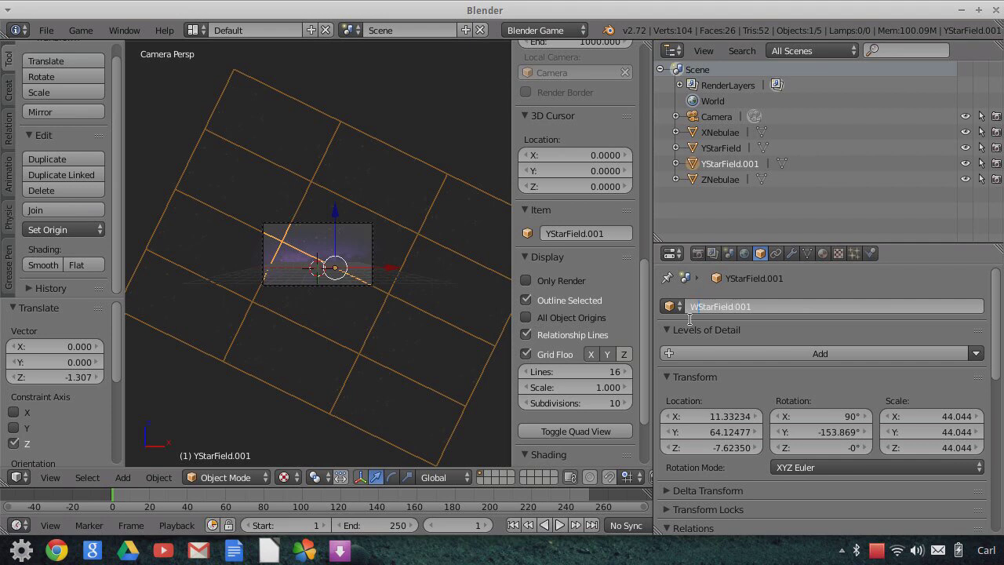
pyautogui.press('BackSpace')
pyautogui.press('BackSpace')
pyautogui.press('BackSpace')
pyautogui.press('BackSpace')
pyautogui.press('Return')
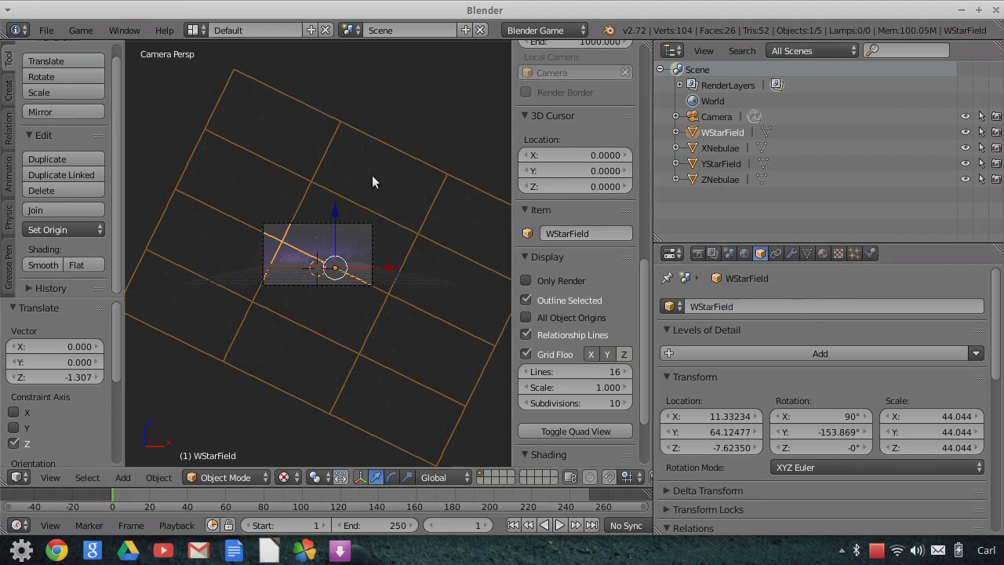
# - Examine the layered planes from the side and through the camera, and look over the camera's object properties
pyautogui.moveTo(423, 319); pyautogui.dragTo(458, 289, button='middle')
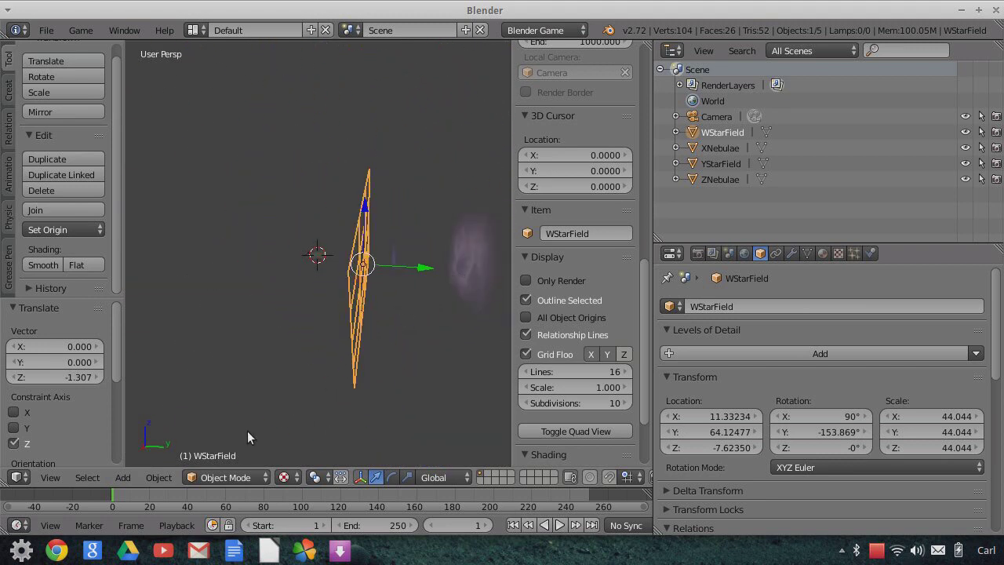
pyautogui.click(51, 477)
pyautogui.click(85, 417)
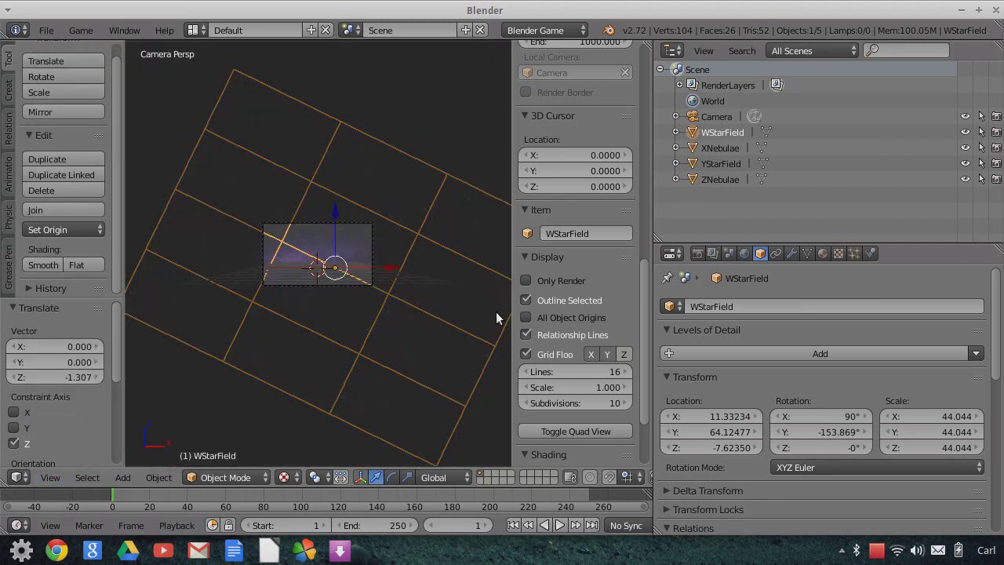
pyautogui.click(716, 116)
pyautogui.scroll(5, 314, 283)
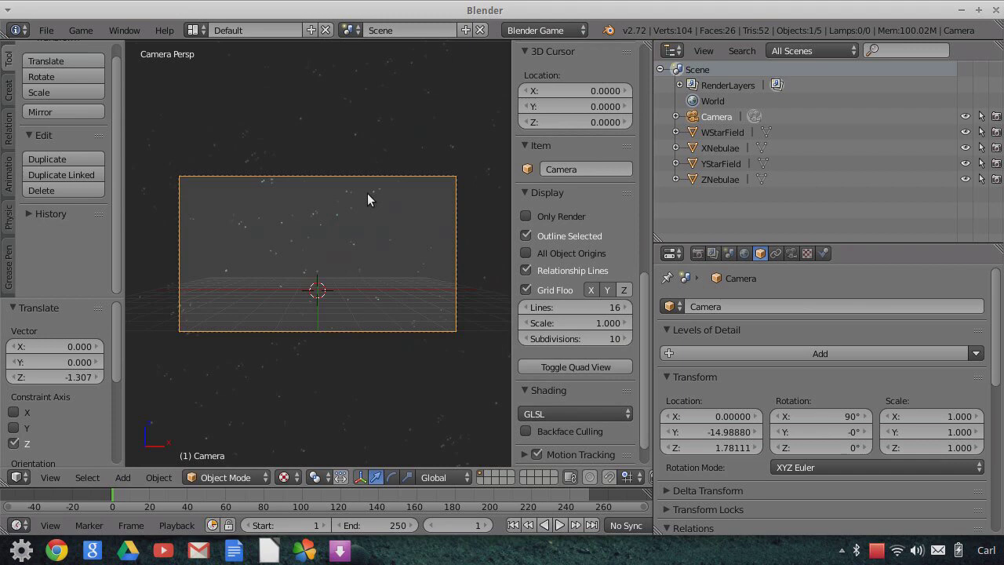
pyautogui.scroll(-2, 369, 276)
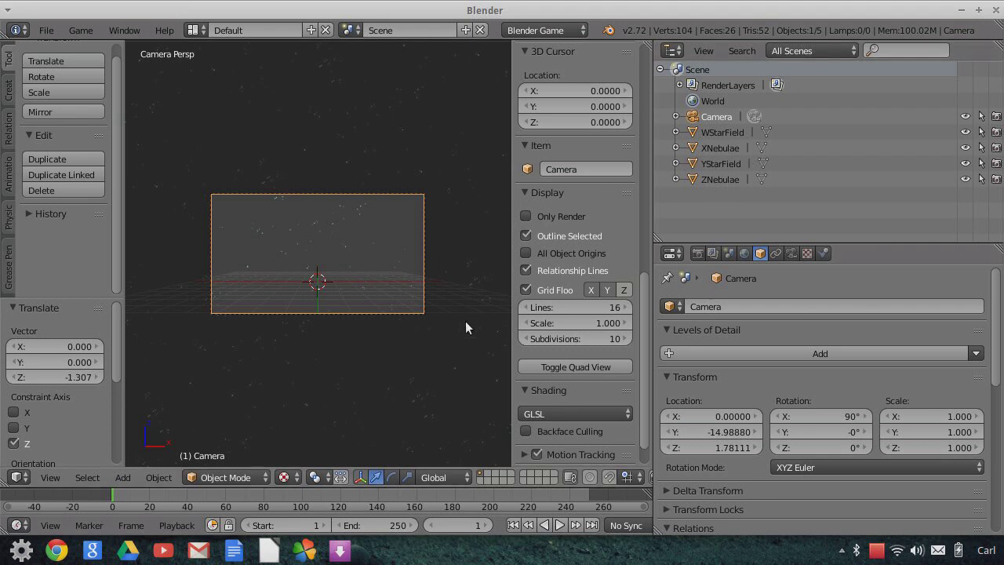
pyautogui.scroll(-2, 401, 219)
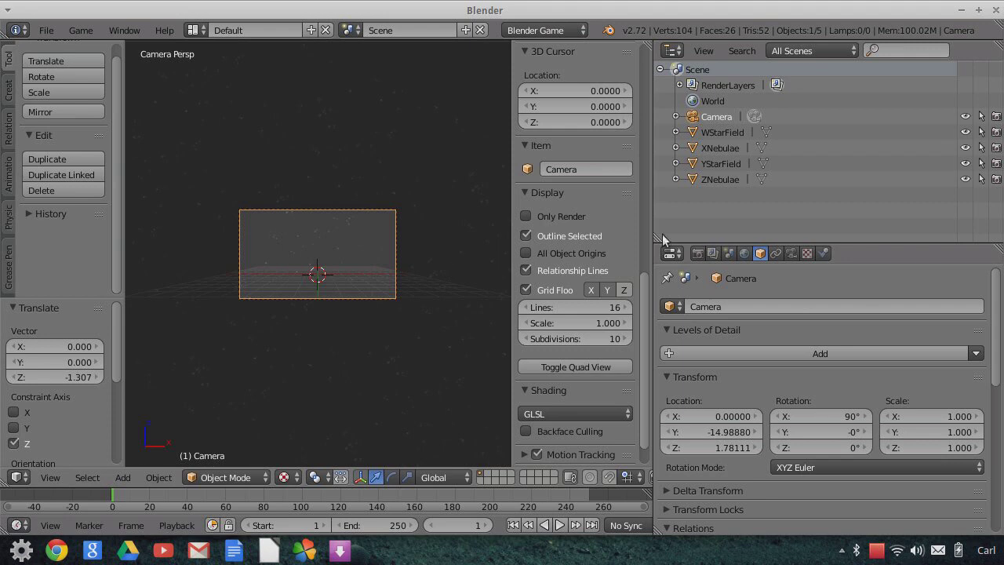
pyautogui.scroll(-10, 781, 344)
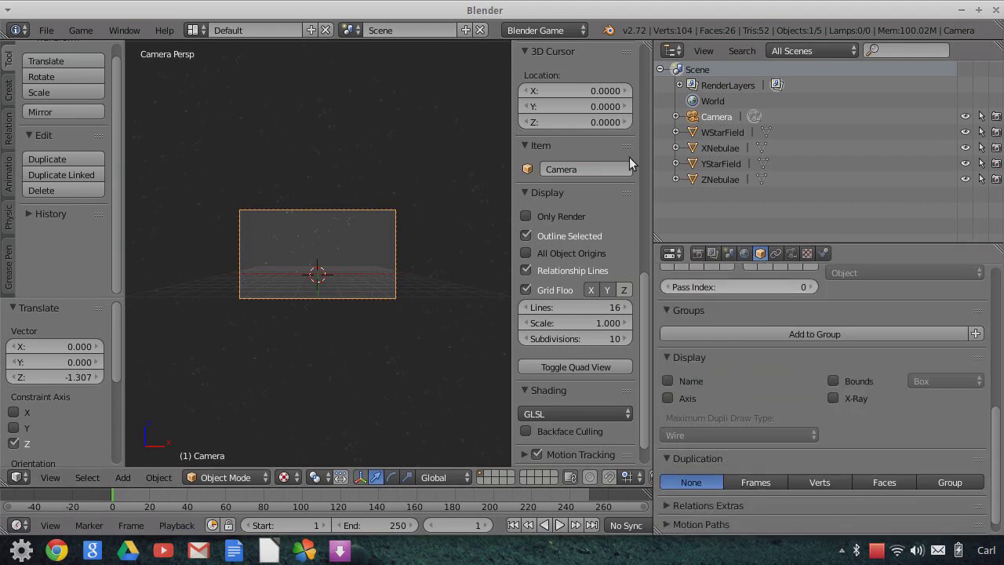
# - Switch the render engine to Blender Render and select the WStarField plane
pyautogui.click(550, 30)
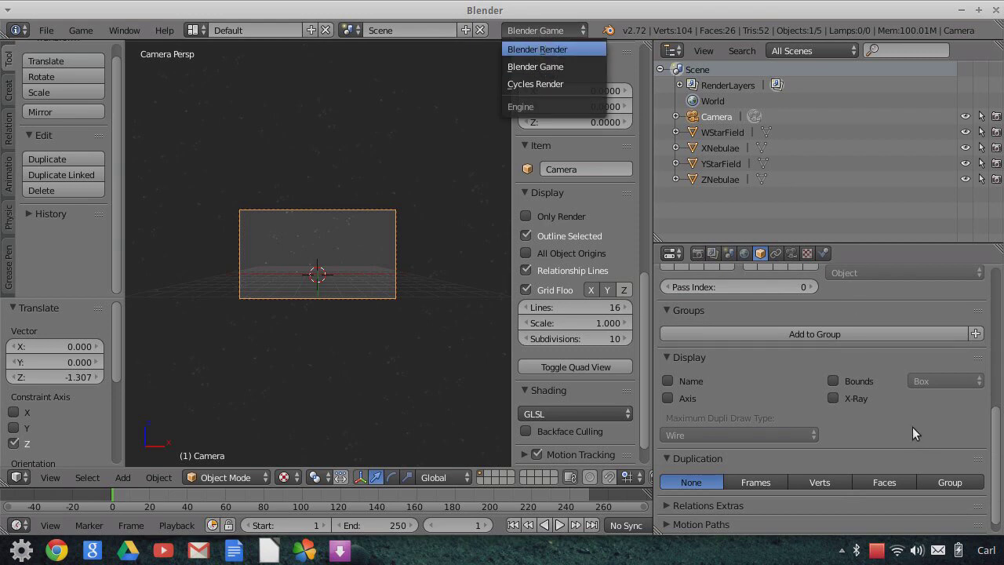
pyautogui.press('Return')
pyautogui.scroll(3, 877, 371)
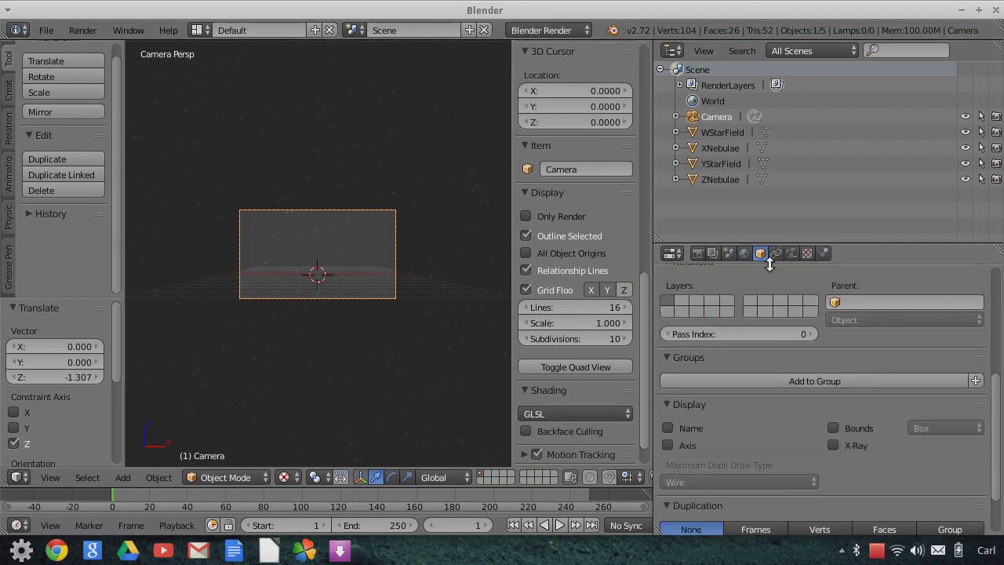
pyautogui.click(723, 131)
pyautogui.scroll(-2, 870, 439)
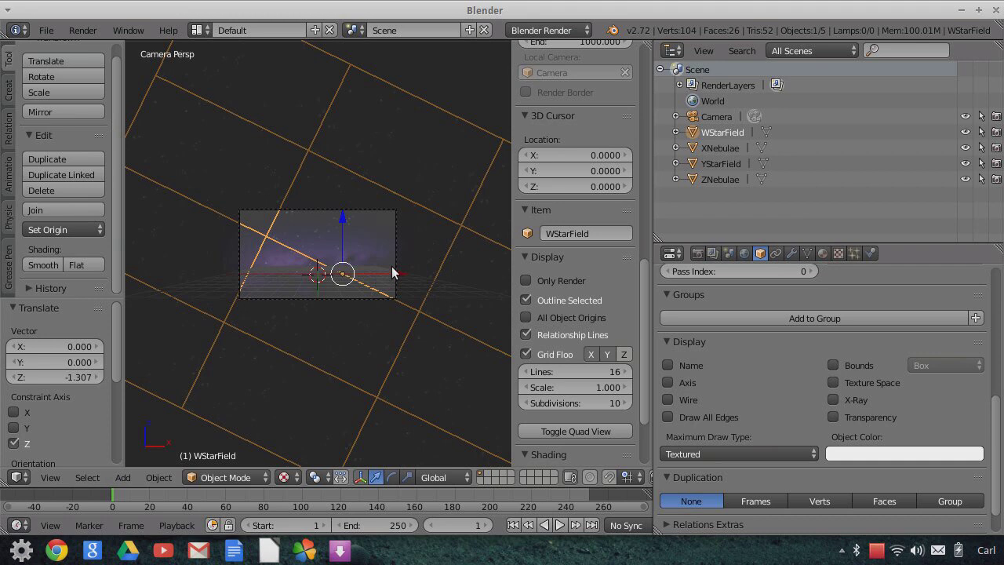
# - Add a Plain Axes empty at the scene origin
pyautogui.moveTo(420, 298)
pyautogui.mouseDown(button='middle')
pyautogui.moveTo(394, 307)
pyautogui.moveTo(431, 202)
pyautogui.moveTo(402, 240)
pyautogui.moveTo(425, 234)
pyautogui.moveTo(397, 243)
pyautogui.moveTo(366, 274)
pyautogui.moveTo(337, 262)
pyautogui.moveTo(405, 287)
pyautogui.mouseUp(button='middle')
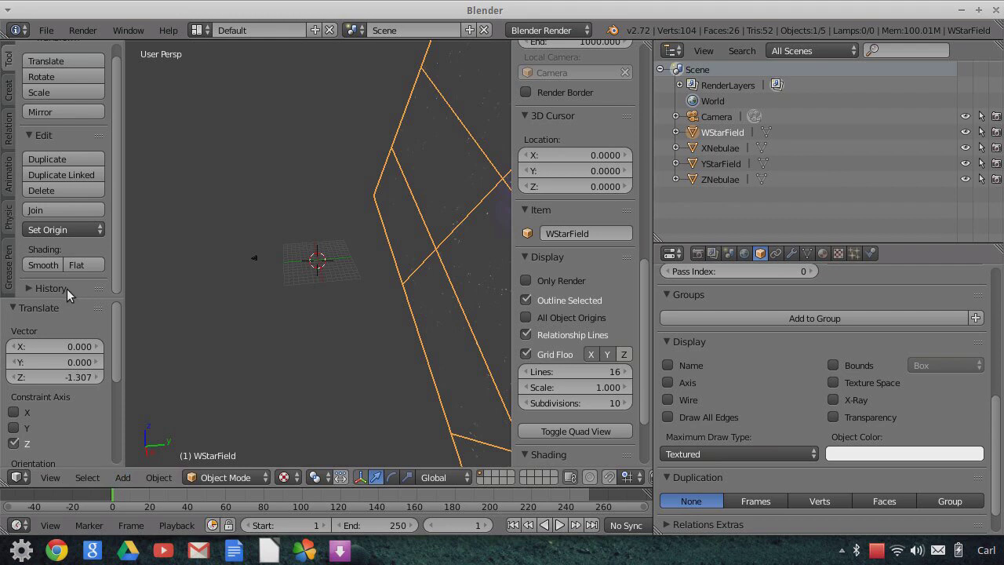
pyautogui.click(11, 90)
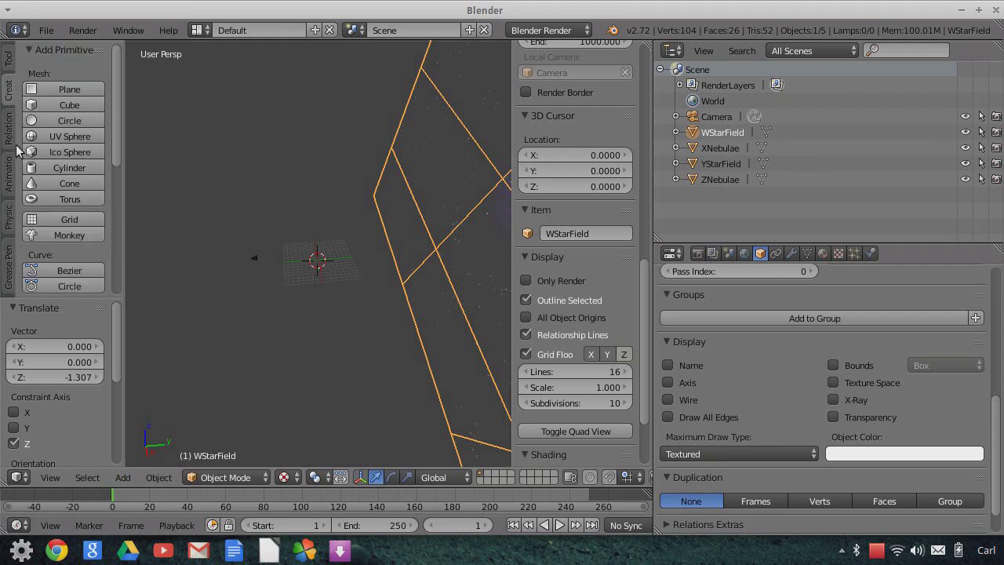
pyautogui.scroll(-5, 56, 181)
pyautogui.click(121, 478)
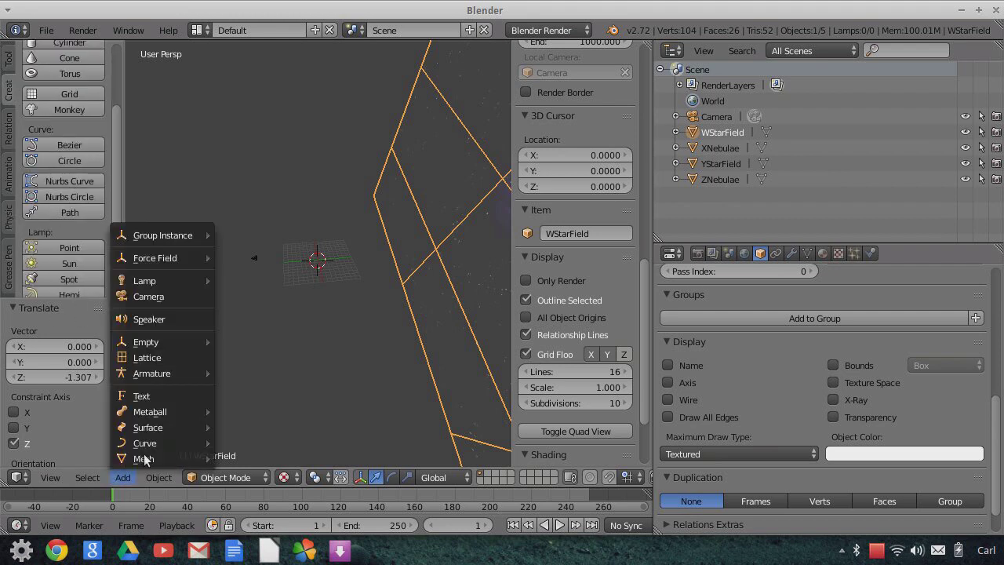
pyautogui.moveTo(153, 343)
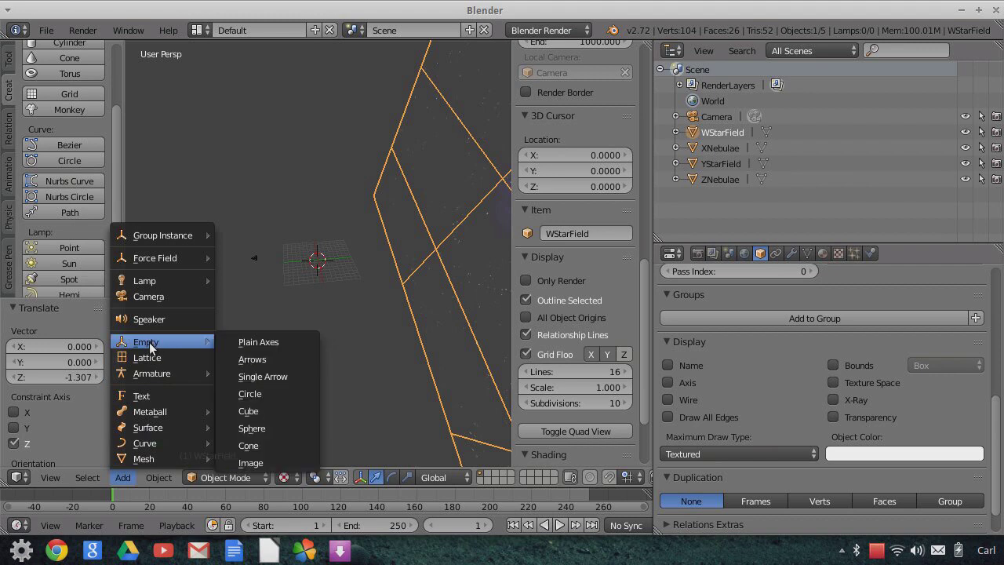
pyautogui.click(253, 343)
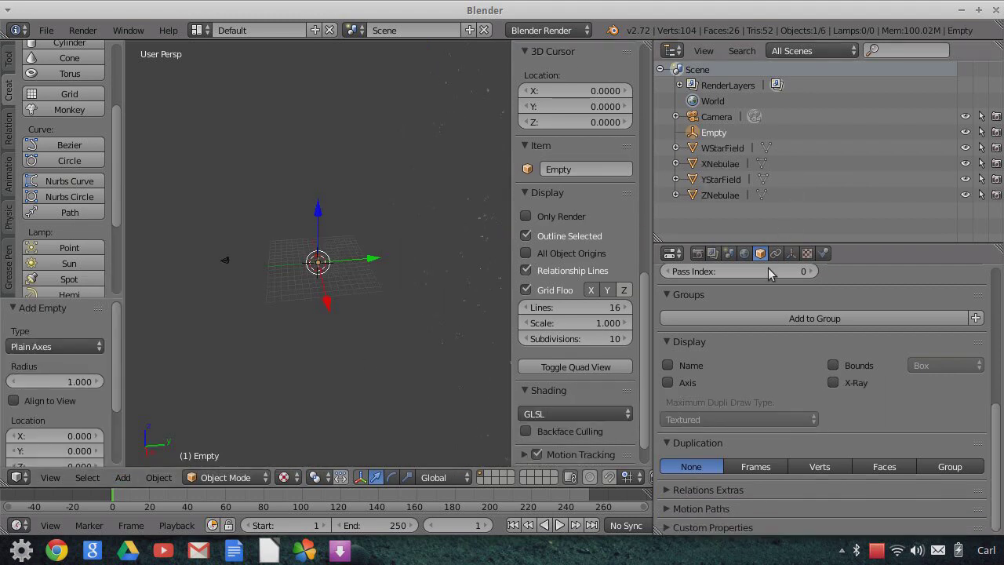
# - Rename the empty at the scene origin to DrawOrder
pyautogui.scroll(8, 818, 328)
pyautogui.click(774, 308)
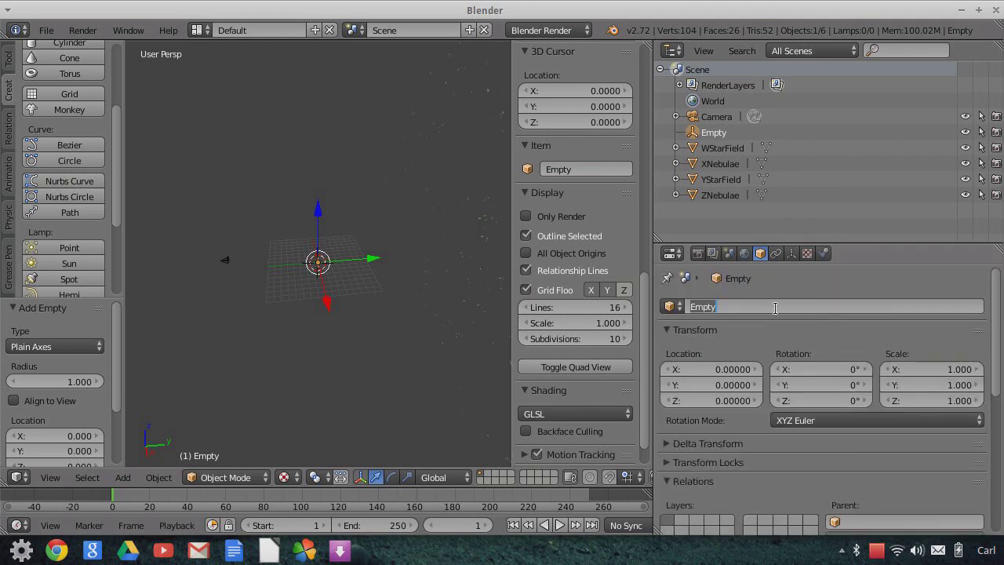
pyautogui.write('DrawOrder')
pyautogui.press('Return')
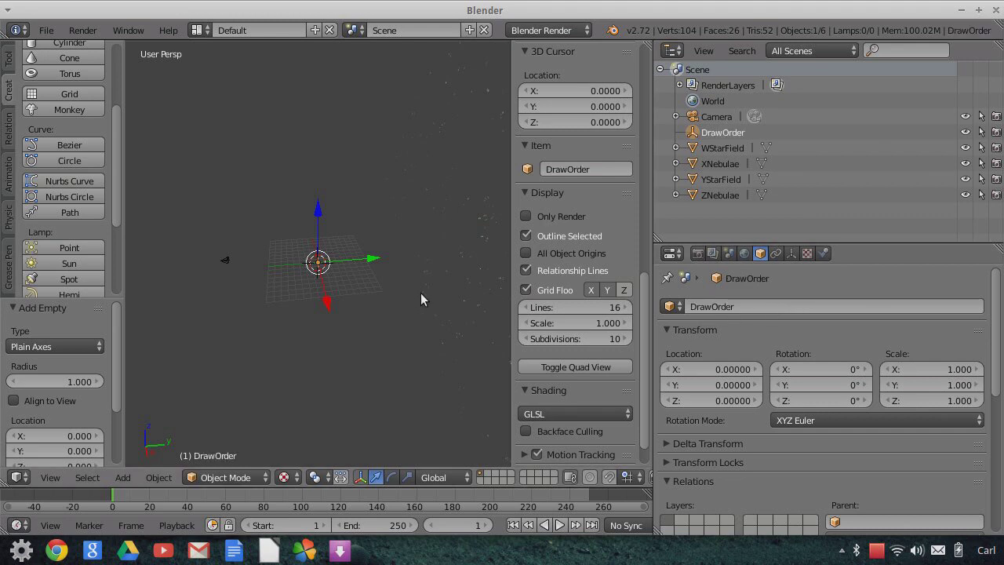
# - Parent the WStarField, XNebulae, YStarField and ZNebulae planes to the DrawOrder empty and expand its hierarchy
pyautogui.moveTo(433, 293); pyautogui.dragTo(400, 295, button='middle')
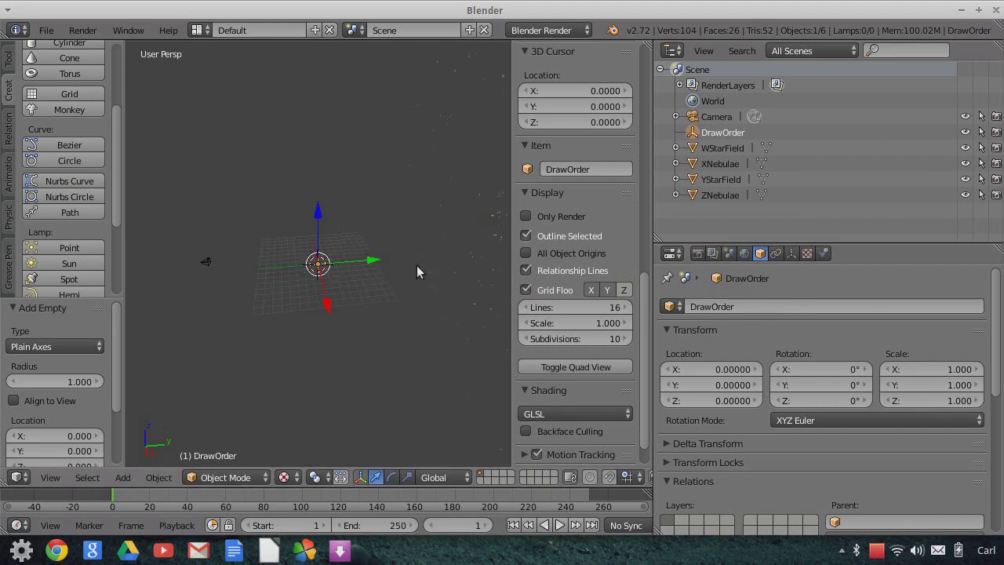
pyautogui.moveTo(413, 237); pyautogui.dragTo(451, 234, button='middle')
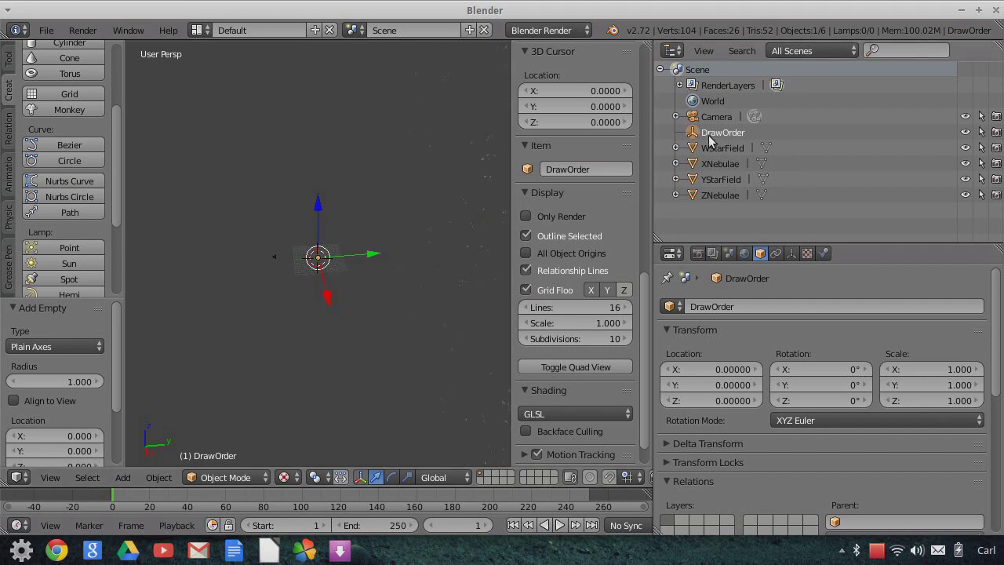
pyautogui.moveTo(346, 276); pyautogui.dragTo(340, 277, button='middle')
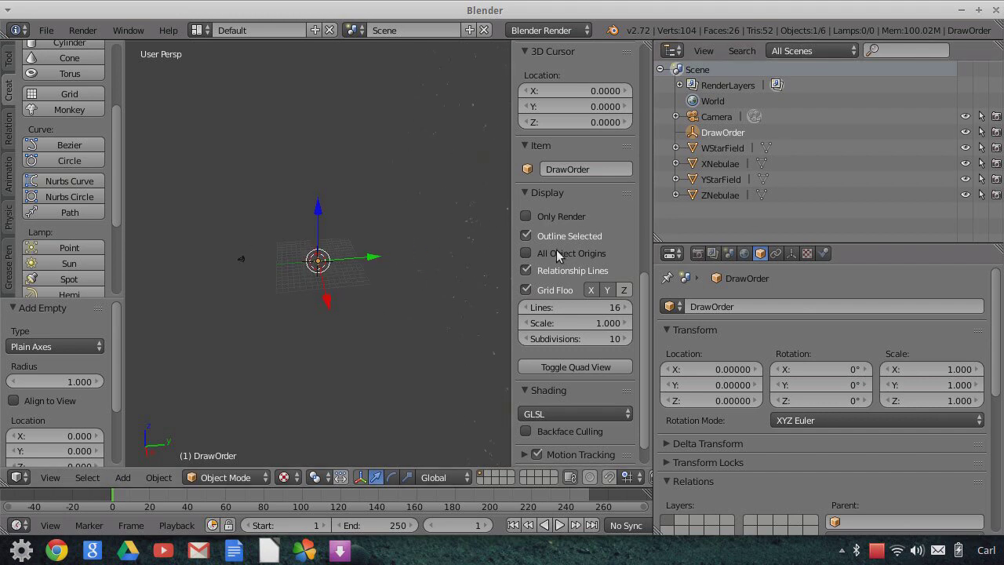
pyautogui.moveTo(734, 149); pyautogui.dragTo(695, 133)
pyautogui.click(675, 131)
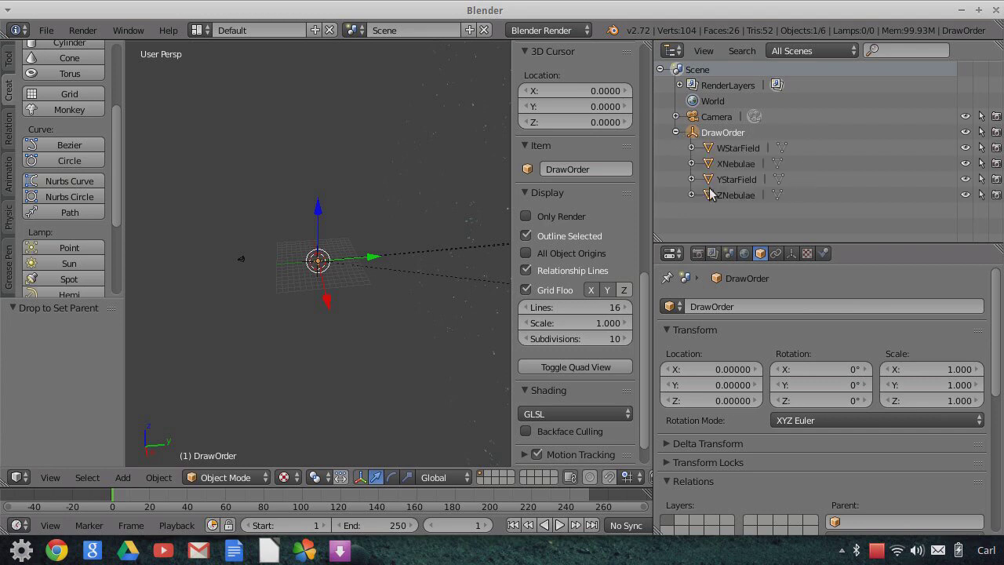
pyautogui.scroll(-3, 415, 276)
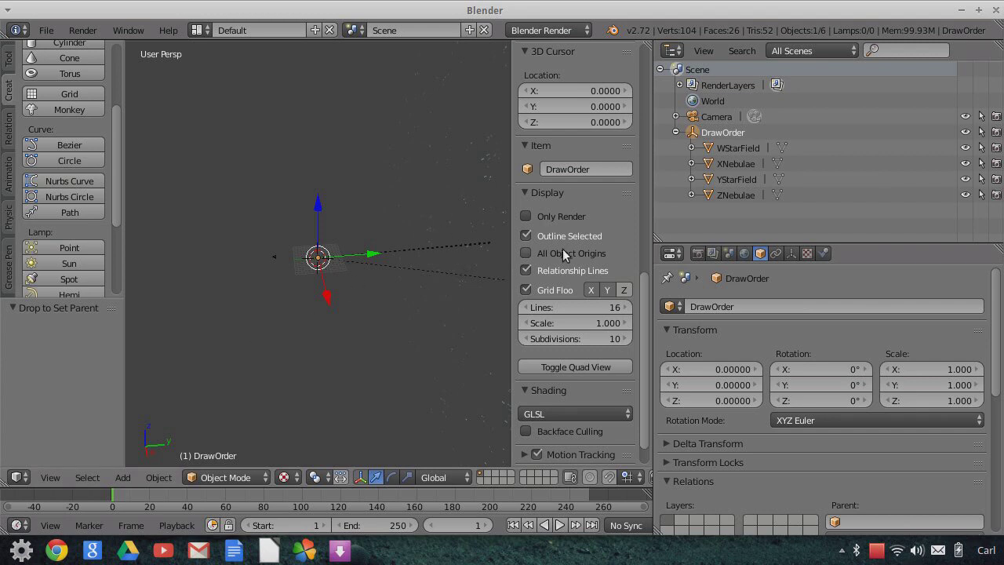
# - Clear the DrawOrder parent from all four star field and nebula planes
pyautogui.click(715, 149)
pyautogui.moveTo(665, 155); pyautogui.dragTo(663, 150)
pyautogui.moveTo(736, 147); pyautogui.dragTo(661, 156)
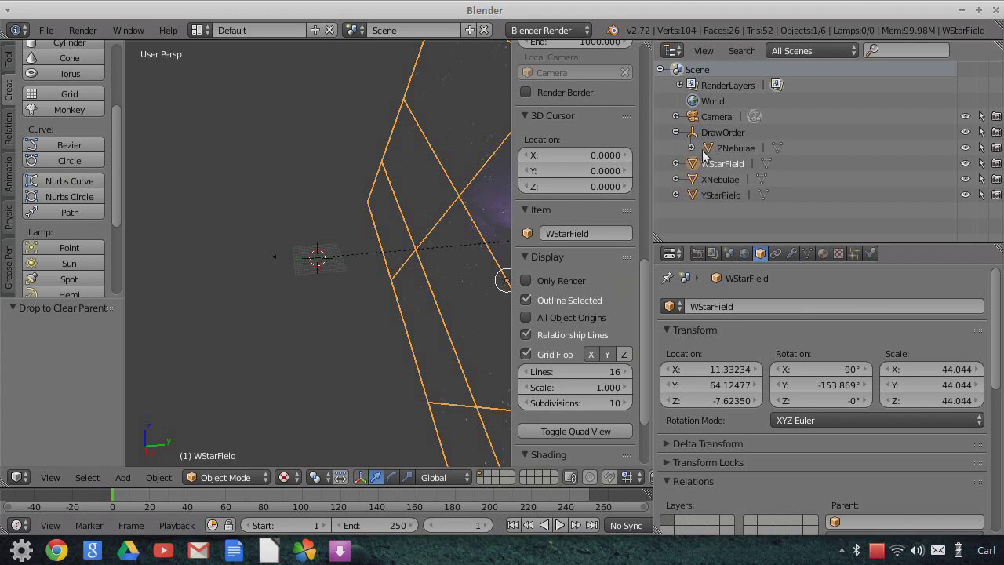
pyautogui.moveTo(735, 148); pyautogui.dragTo(667, 155)
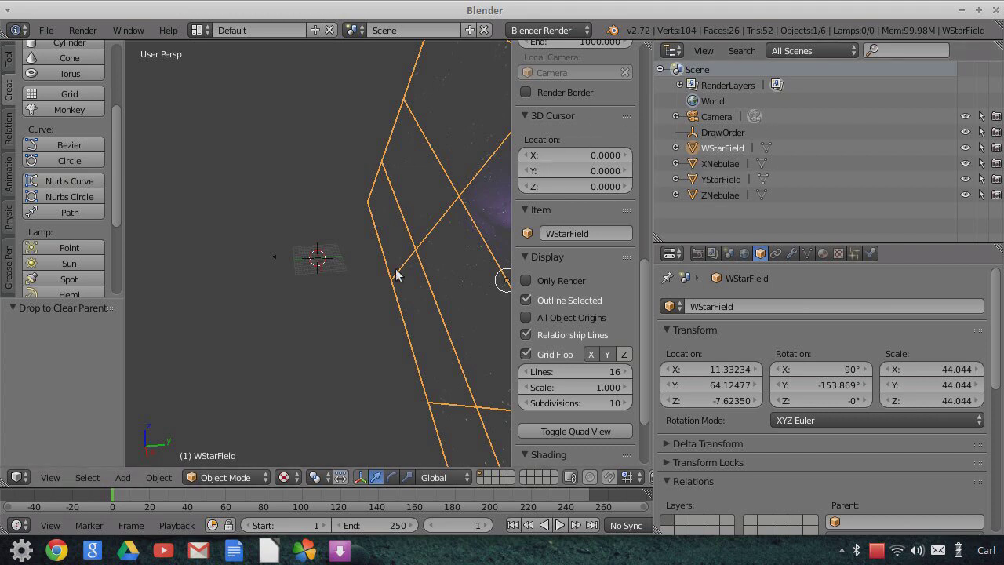
pyautogui.moveTo(490, 270); pyautogui.dragTo(483, 287, button='middle')
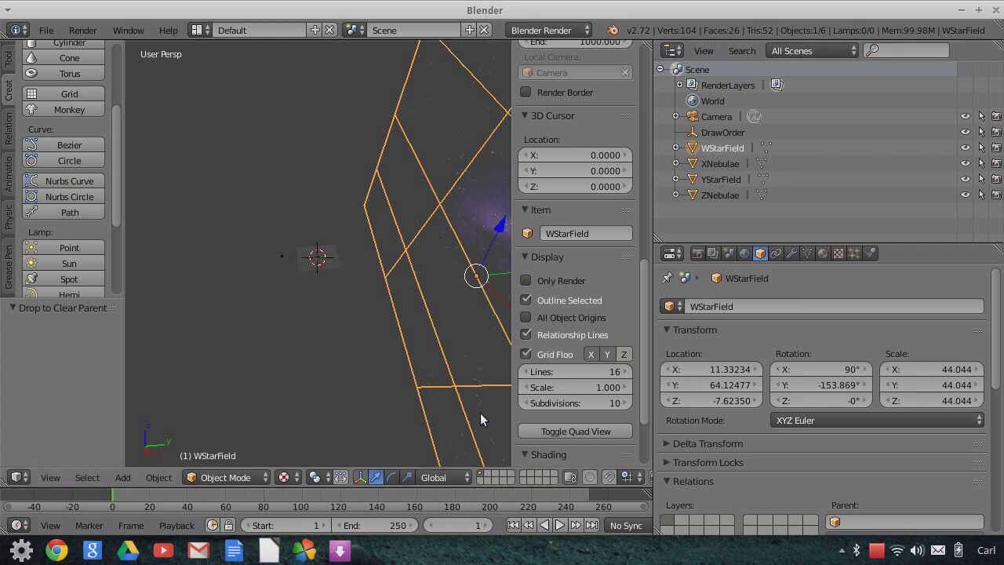
# - Examine the layered nebula through the camera with the viewport limited to renderable content, and select the camera
pyautogui.click(50, 477)
pyautogui.click(157, 412)
pyautogui.click(716, 116)
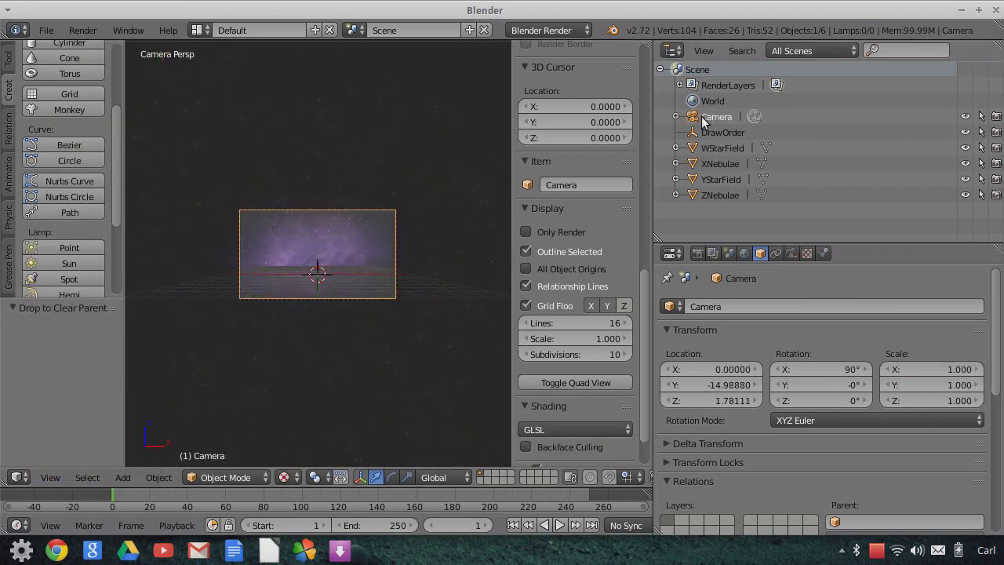
pyautogui.scroll(1, 420, 298)
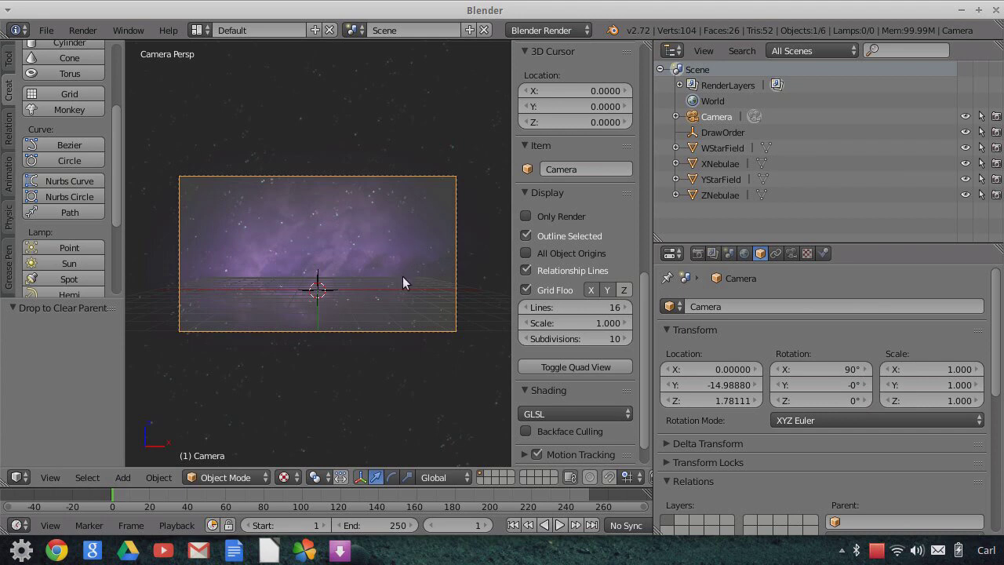
pyautogui.click(524, 215)
pyautogui.scroll(2, 426, 297)
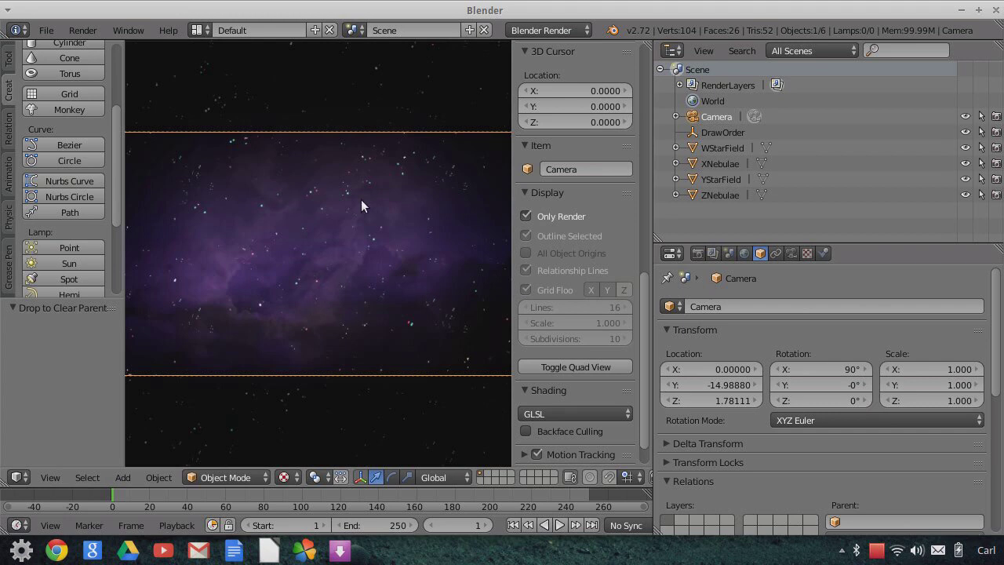
pyautogui.scroll(-1, 361, 289)
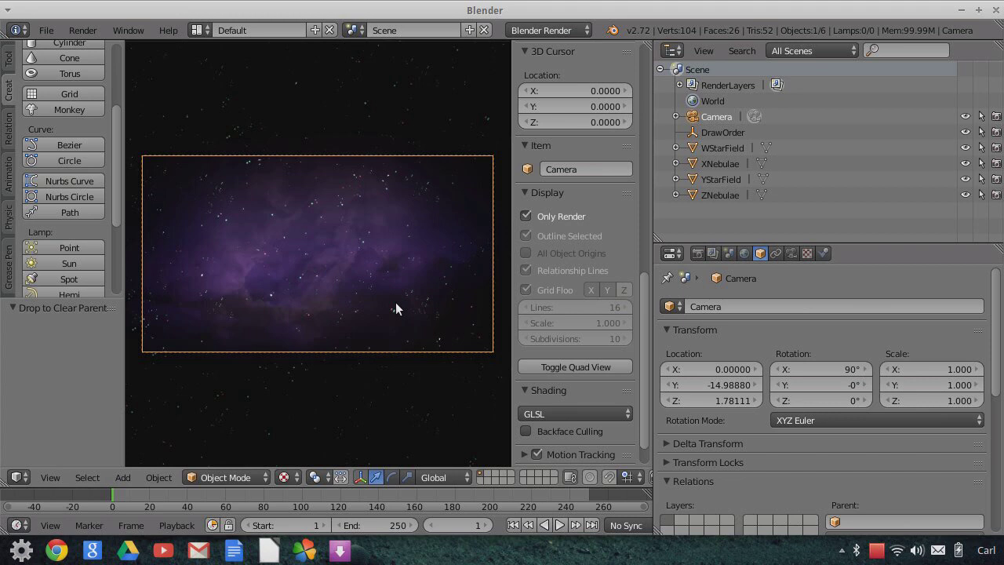
# - Try shifting the camera along the global Y axis to preview the depth between layers, and undo the move
pyautogui.press('g')
pyautogui.press('y')
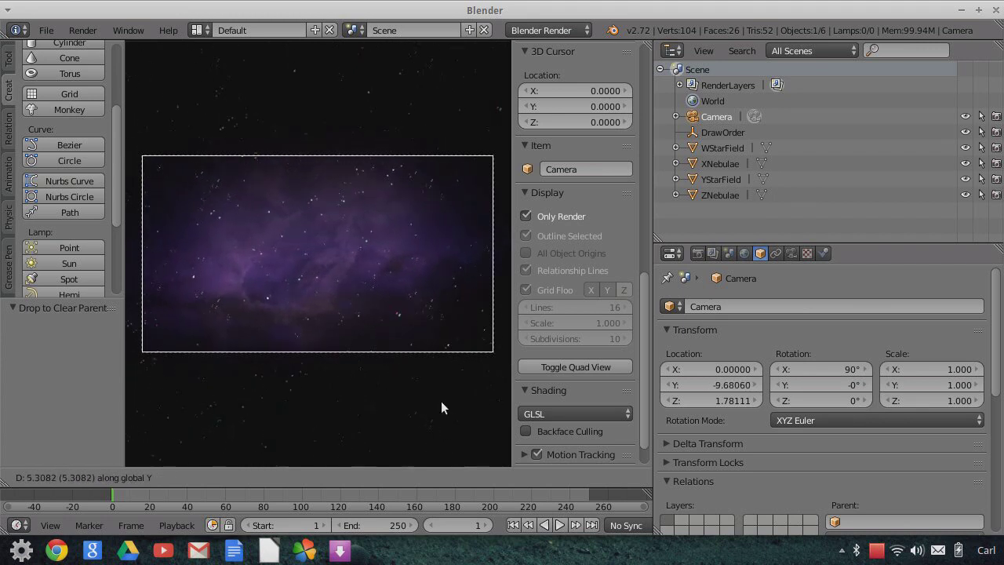
pyautogui.click(343, 261)
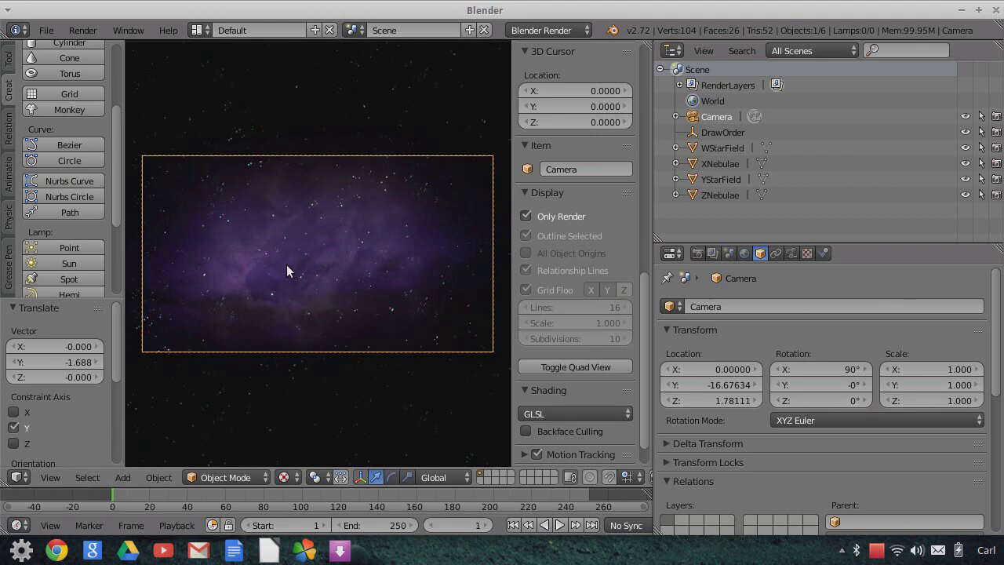
pyautogui.hotkey('ctrl', 'z')
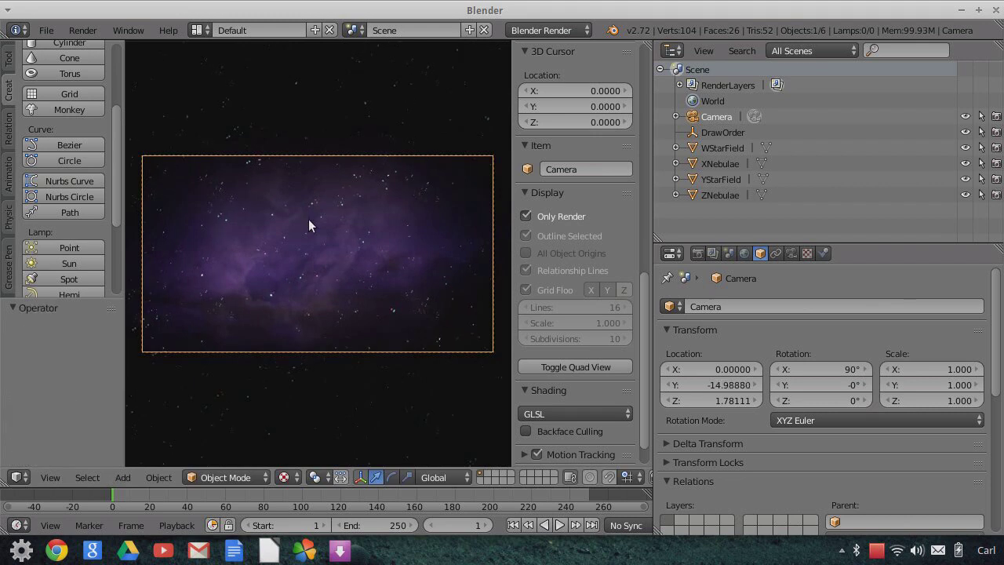
# - Leave the camera view for an angled perspective and turn off the Only Render display
pyautogui.scroll(-2, 375, 240)
pyautogui.moveTo(378, 241); pyautogui.dragTo(407, 244, button='middle')
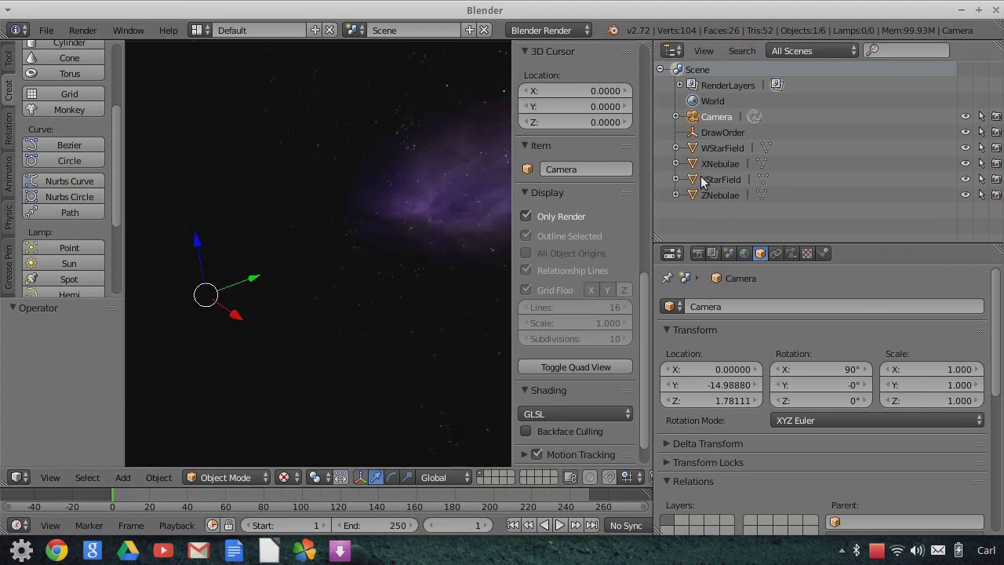
pyautogui.click(525, 216)
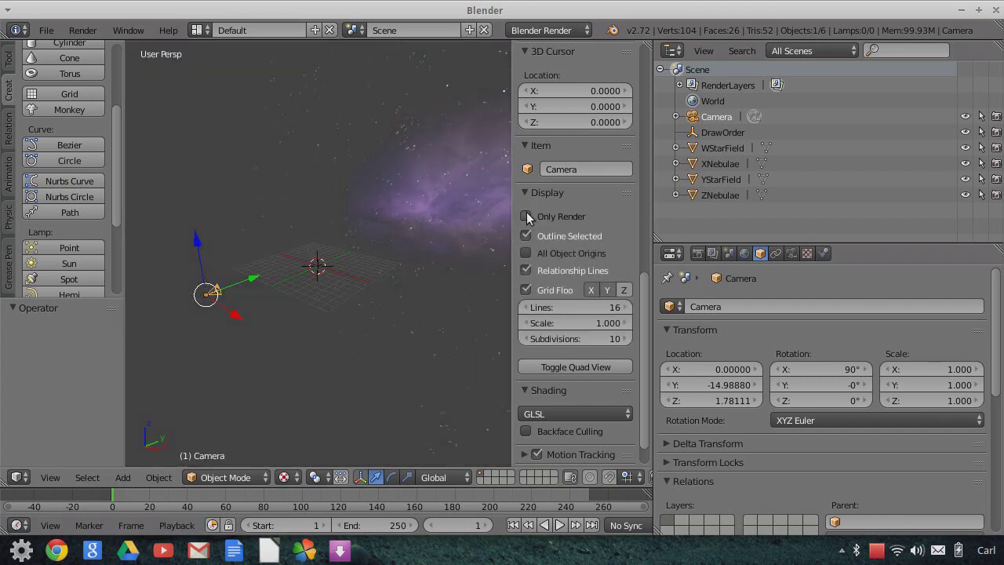
# - Add a second Plain Axes empty at the scene origin and name it StarField
pyautogui.scroll(-5, 471, 233)
pyautogui.moveTo(474, 245); pyautogui.dragTo(454, 255, button='middle')
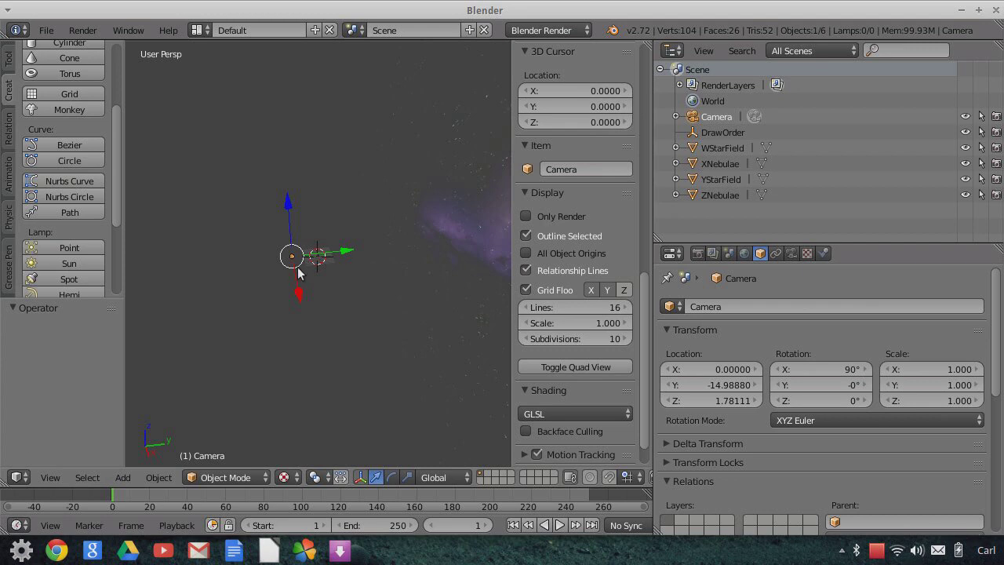
pyautogui.click(127, 478)
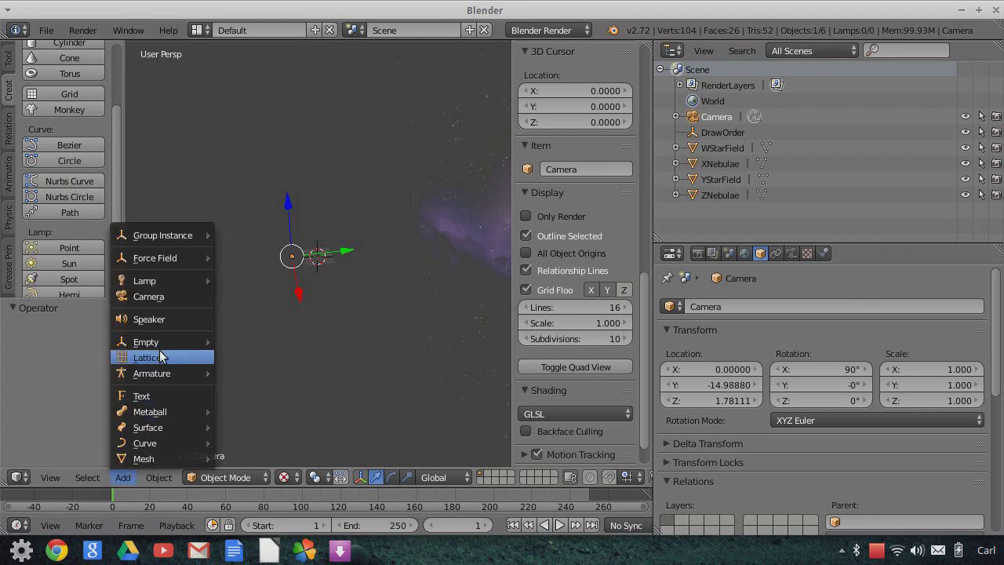
pyautogui.moveTo(162, 340)
pyautogui.click(252, 342)
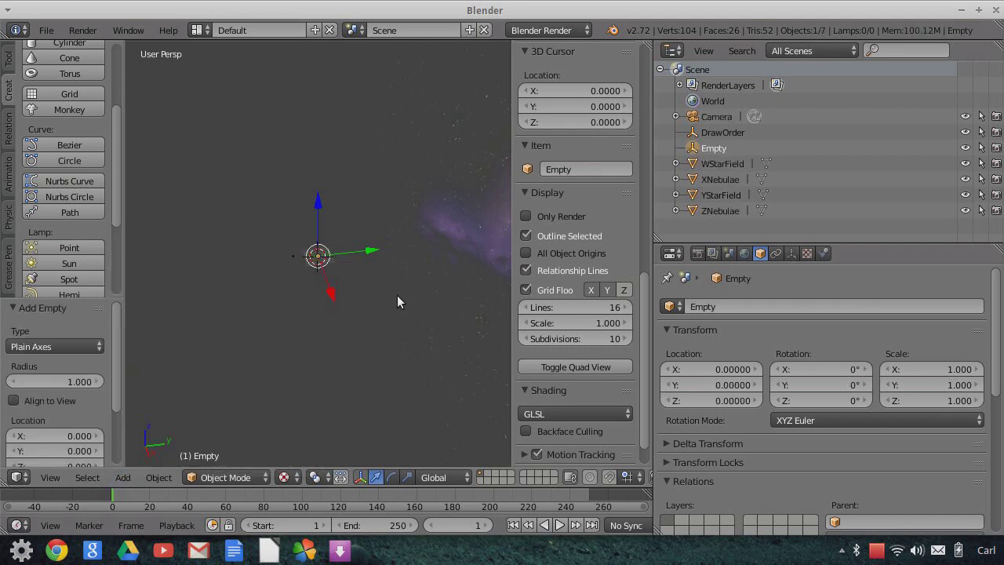
pyautogui.click(733, 307)
pyautogui.write('StarField')
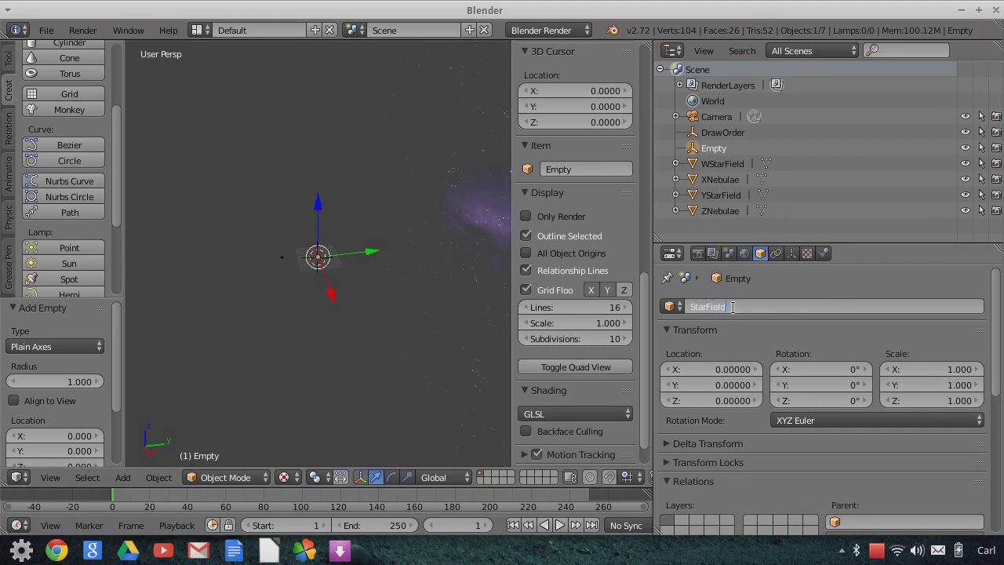
pyautogui.press('Return')
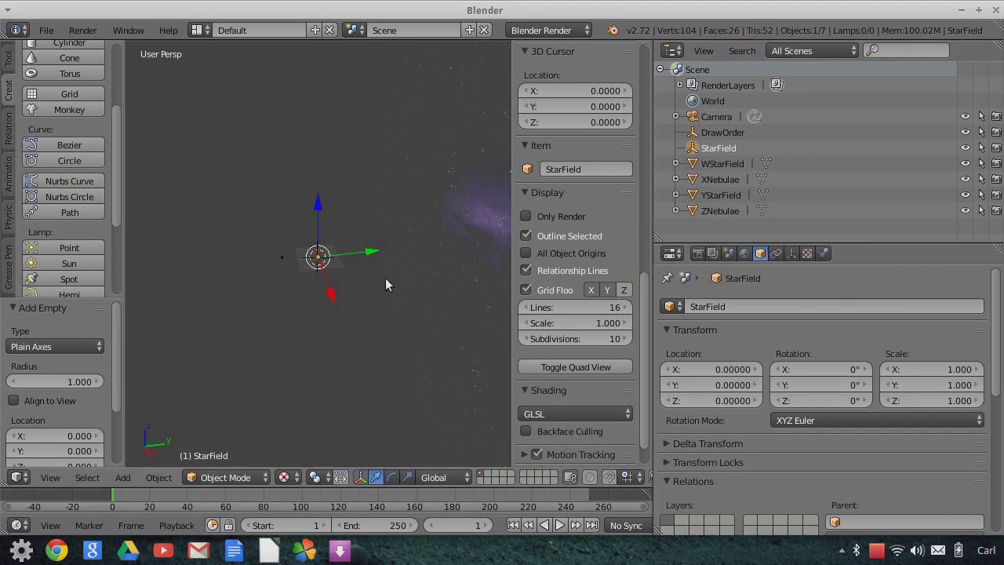
# - Move the StarField empty along the Y axis toward the nebula planes, to a Y location of about 86.2
pyautogui.moveTo(399, 267)
pyautogui.mouseDown(button='middle')
pyautogui.moveTo(440, 282)
pyautogui.moveTo(395, 279)
pyautogui.mouseUp(button='middle')
pyautogui.moveTo(366, 262); pyautogui.dragTo(447, 272)
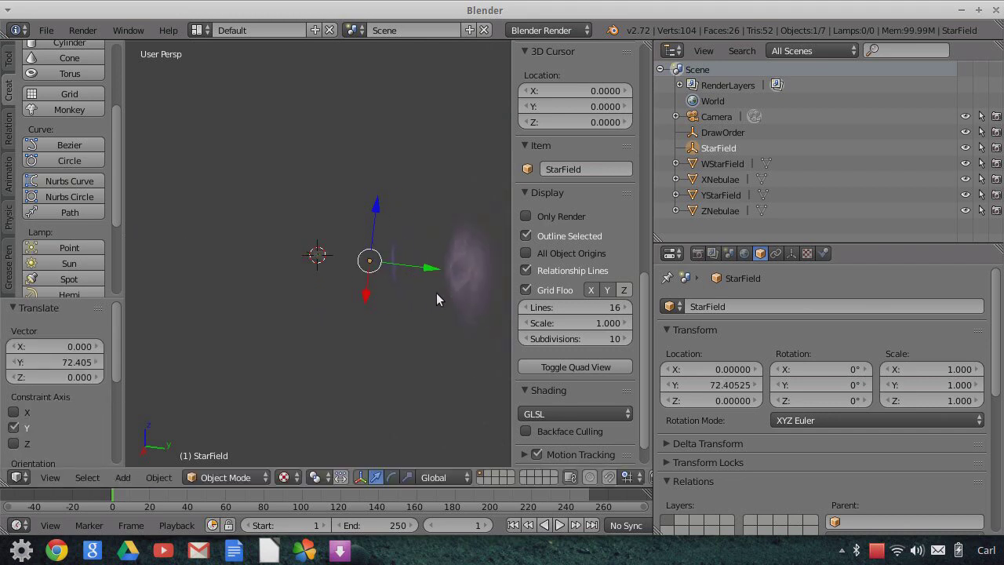
pyautogui.moveTo(428, 256)
pyautogui.mouseDown()
pyautogui.moveTo(445, 249)
pyautogui.moveTo(430, 253)
pyautogui.mouseUp()
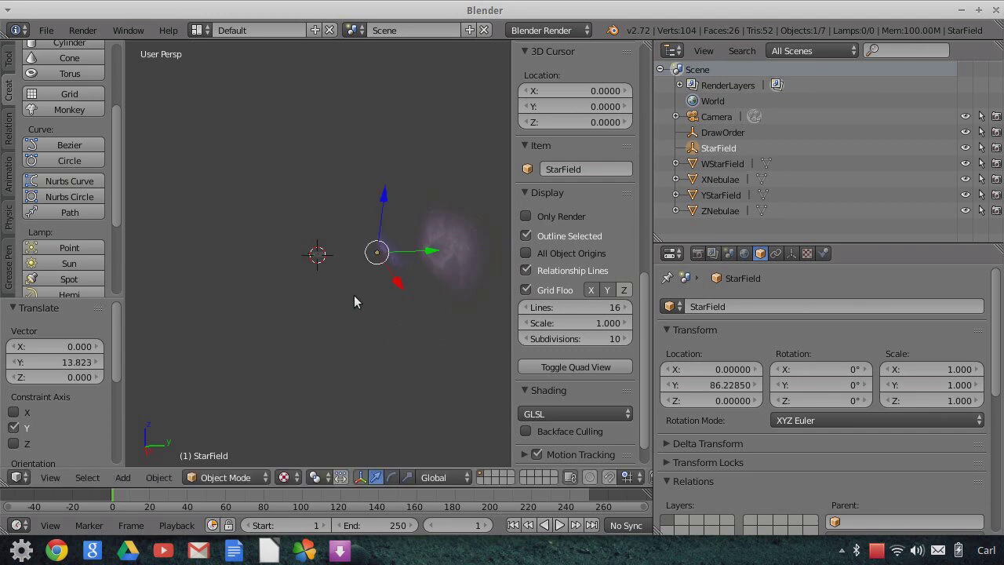
# - Switch to the camera view and parent the four star field and nebula planes to the StarField empty
pyautogui.click(55, 477)
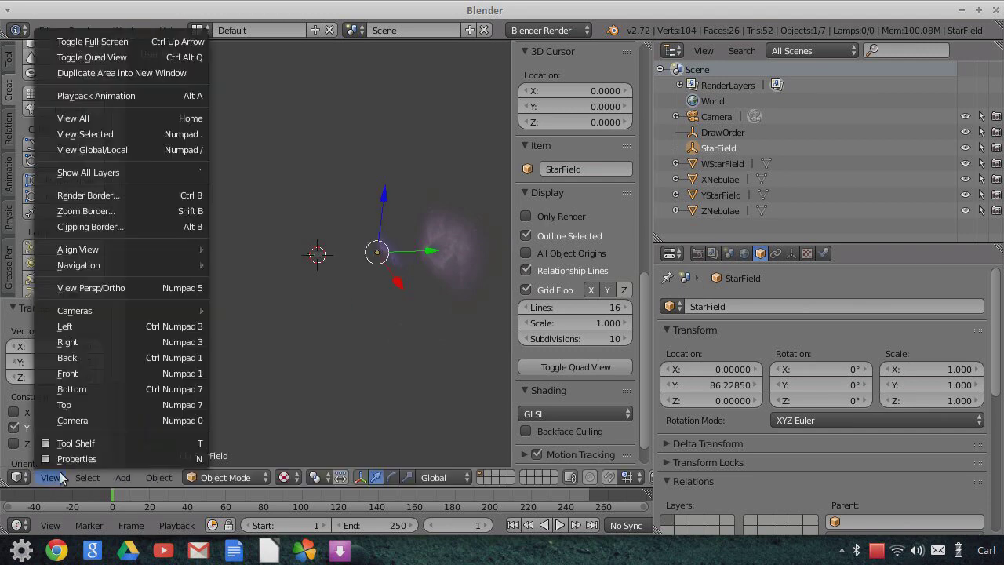
pyautogui.click(106, 421)
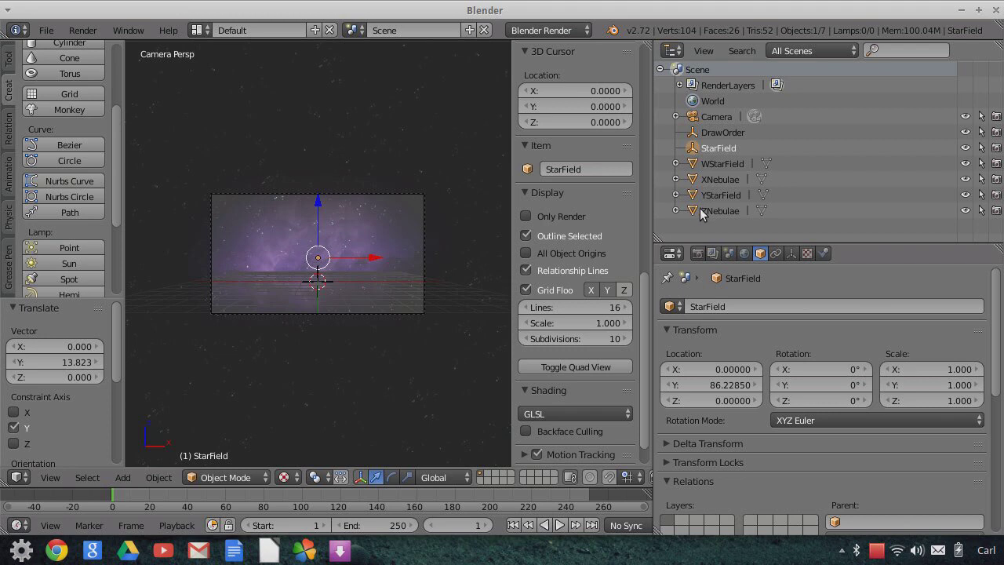
pyautogui.moveTo(691, 153); pyautogui.dragTo(691, 152)
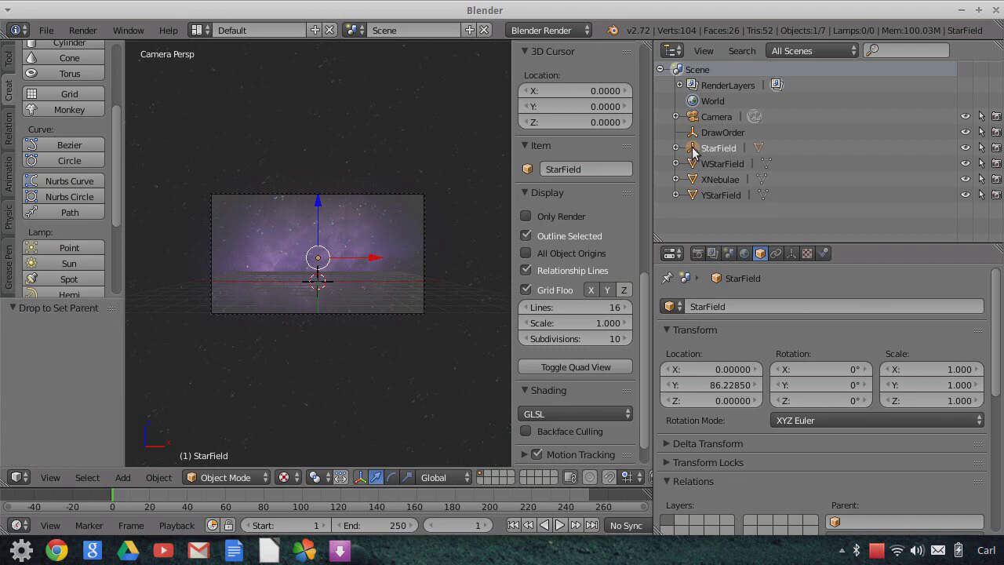
pyautogui.moveTo(693, 196); pyautogui.dragTo(693, 151)
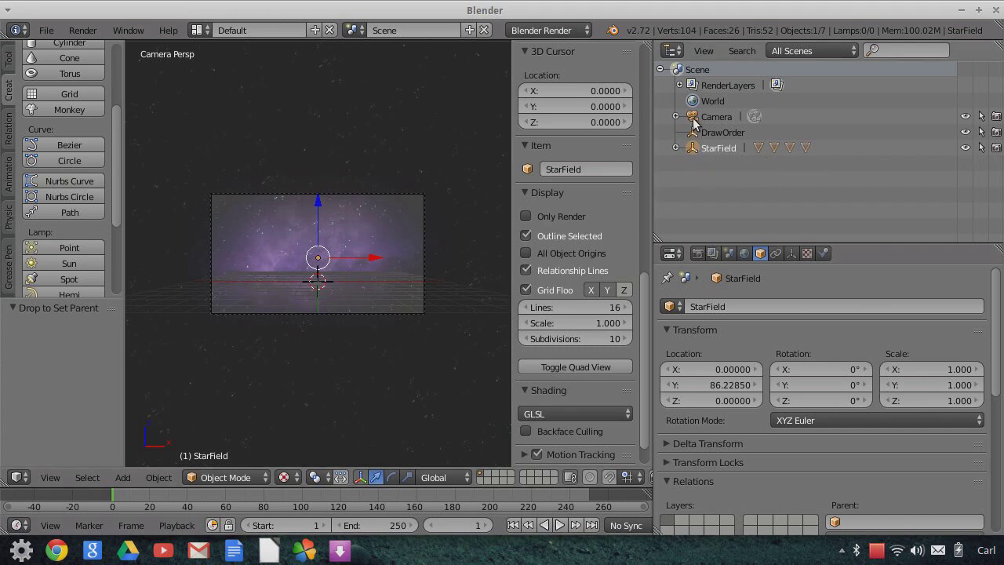
# - Reparent the planes to the StarField empty one at a time in the order WStarField, XNebulae, YStarField, ZNebulae
pyautogui.click(693, 118)
pyautogui.scroll(3, 351, 313)
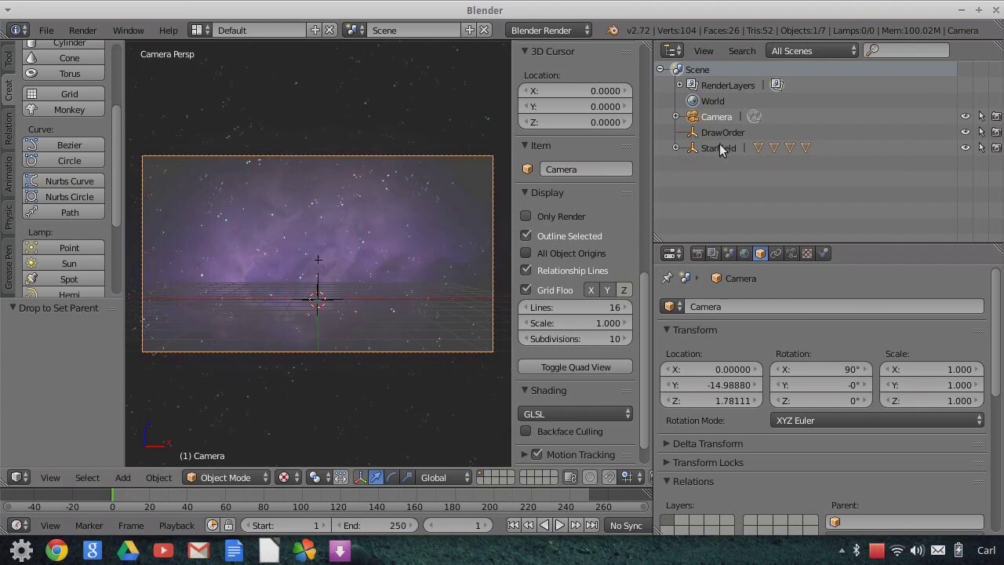
pyautogui.click(676, 148)
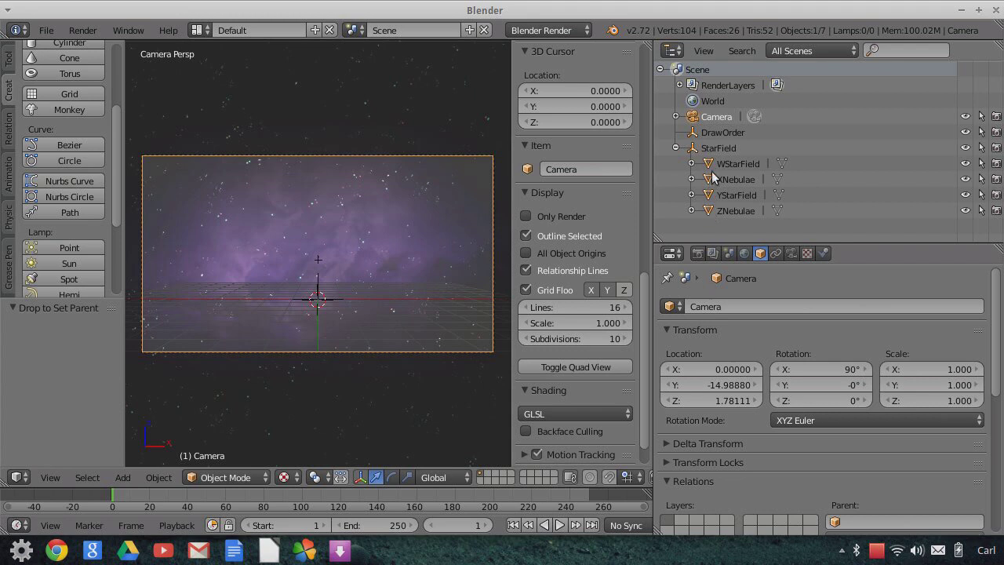
pyautogui.moveTo(708, 166)
pyautogui.mouseDown()
pyautogui.moveTo(668, 175)
pyautogui.moveTo(711, 174)
pyautogui.moveTo(668, 166)
pyautogui.moveTo(698, 170)
pyautogui.moveTo(696, 151)
pyautogui.mouseUp()
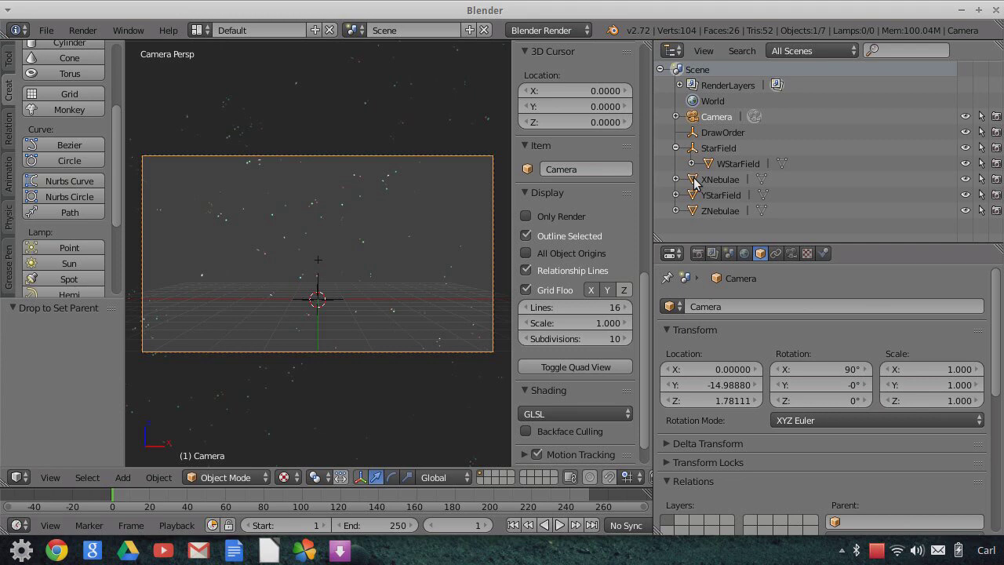
pyautogui.moveTo(696, 182); pyautogui.dragTo(704, 151)
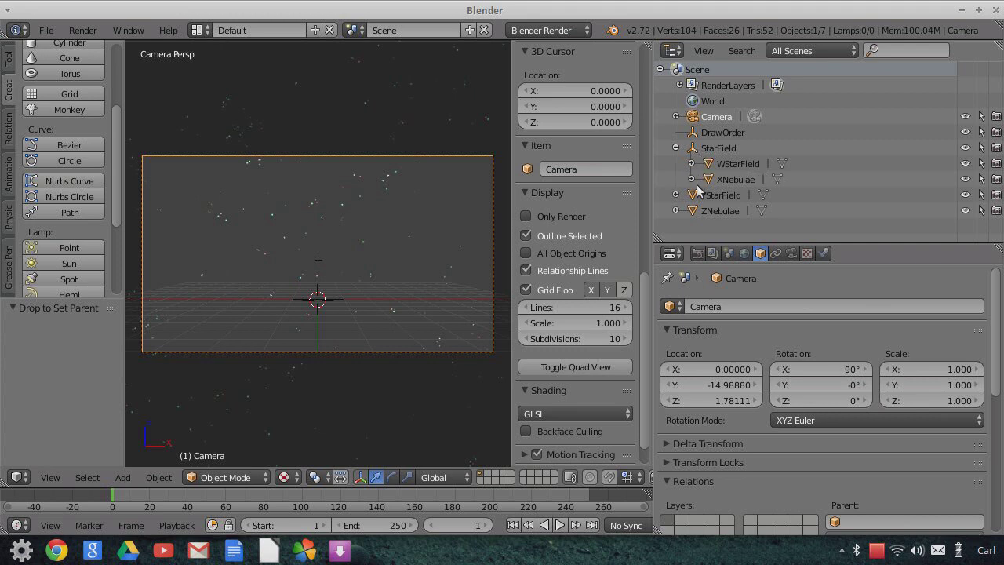
pyautogui.moveTo(696, 195); pyautogui.dragTo(704, 150)
pyautogui.moveTo(696, 212); pyautogui.dragTo(704, 151)
pyautogui.moveTo(351, 251); pyautogui.dragTo(419, 258, button='middle')
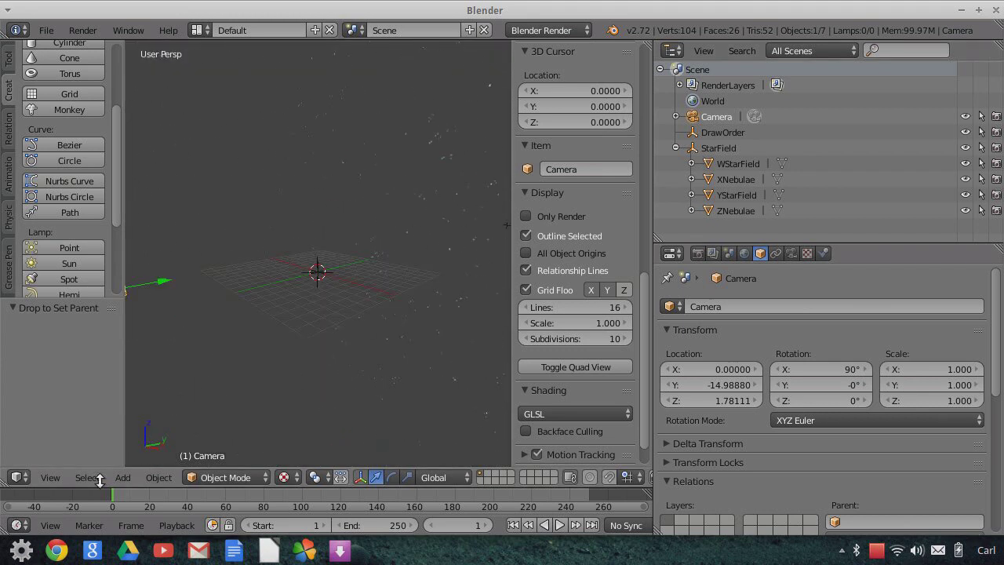
# - In the camera view, unparent the four planes and reparent them to StarField one at a time, starting with ZNebulae, with the hierarchy collapsed
pyautogui.click(49, 477)
pyautogui.click(72, 420)
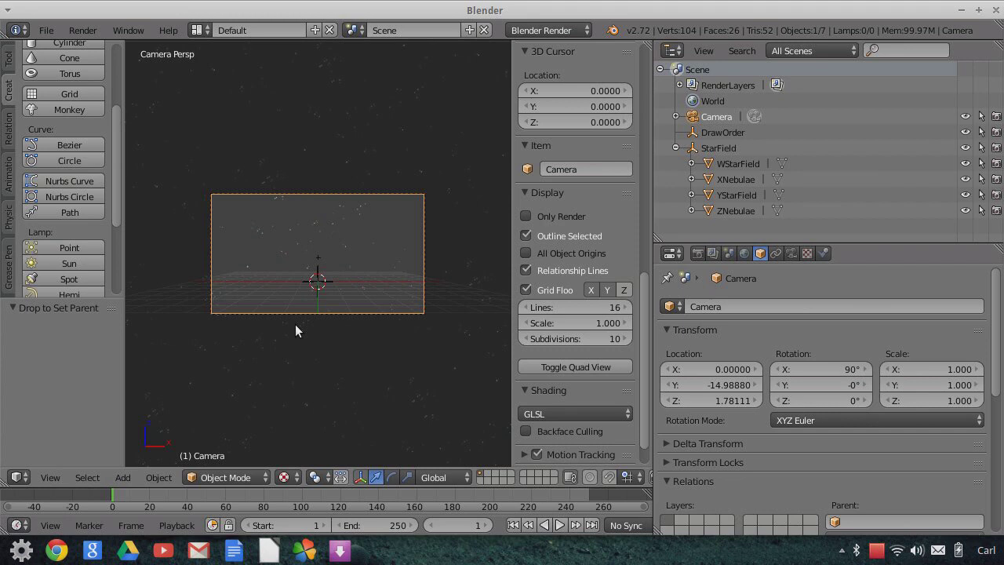
pyautogui.moveTo(720, 167); pyautogui.dragTo(667, 165)
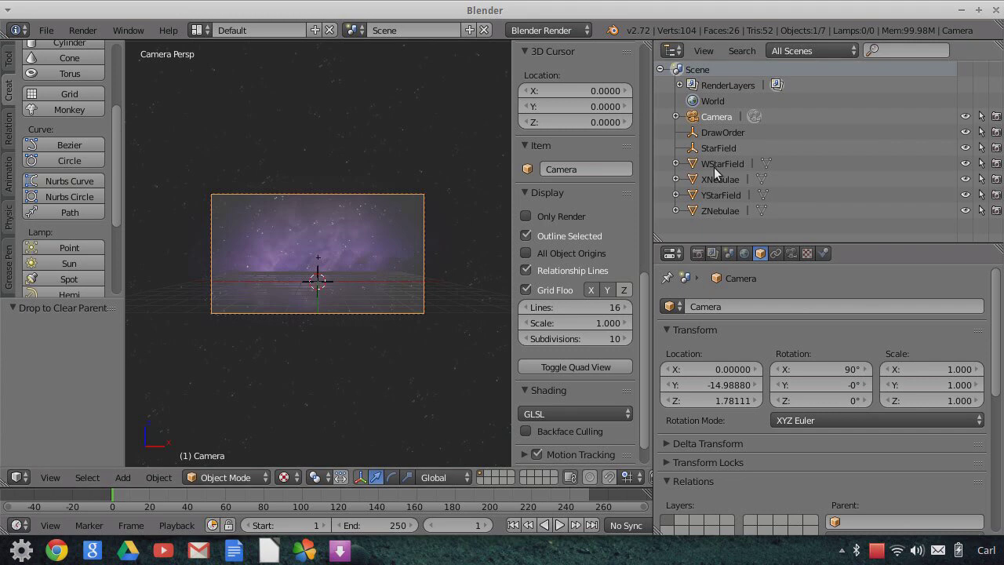
pyautogui.moveTo(695, 212); pyautogui.dragTo(698, 152)
pyautogui.moveTo(695, 210); pyautogui.dragTo(699, 157)
pyautogui.moveTo(695, 212); pyautogui.dragTo(699, 152)
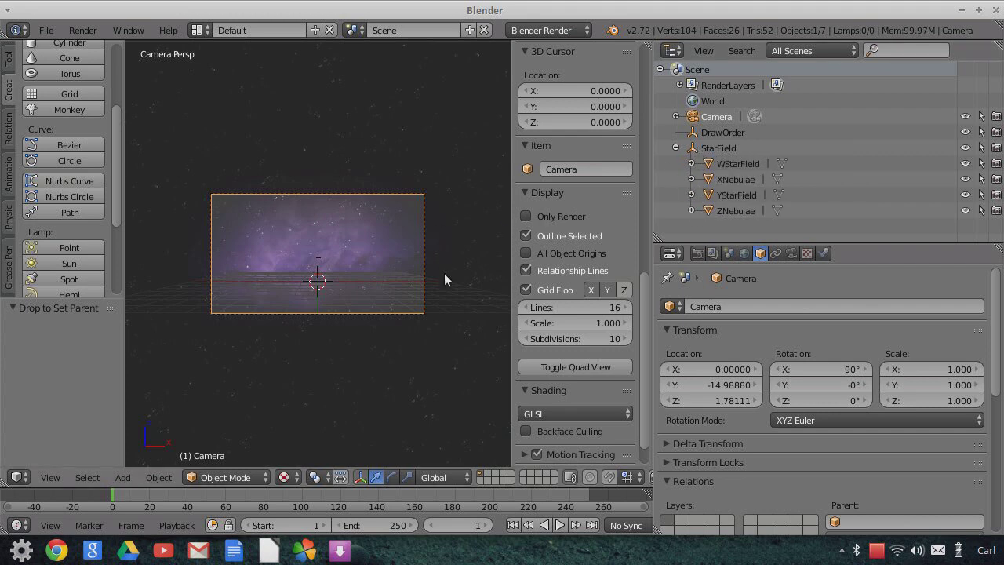
pyautogui.click(675, 148)
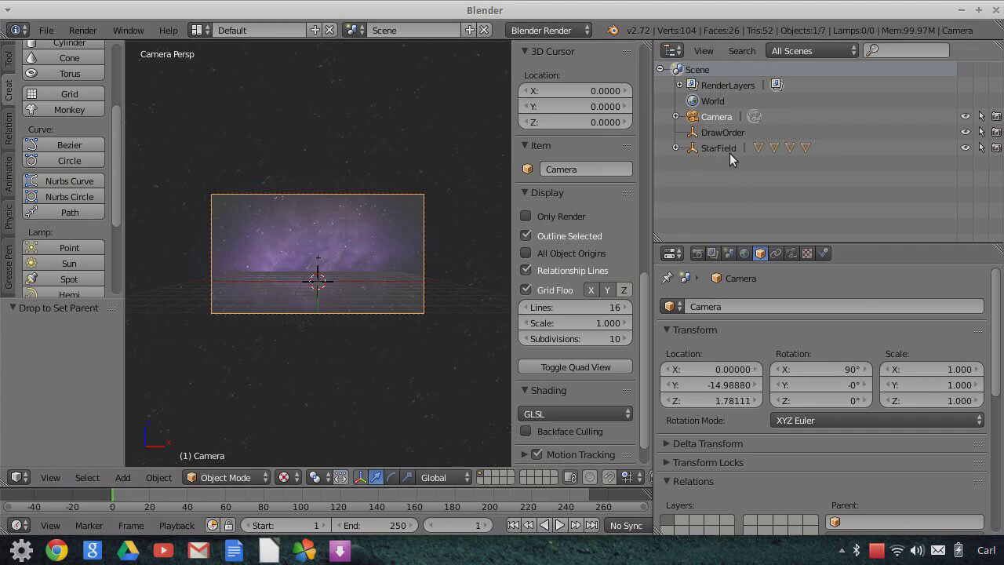
# - Import the image Smoke0372_L.jpg from the SpaceTextures folder as a plane
pyautogui.scroll(2, 329, 298)
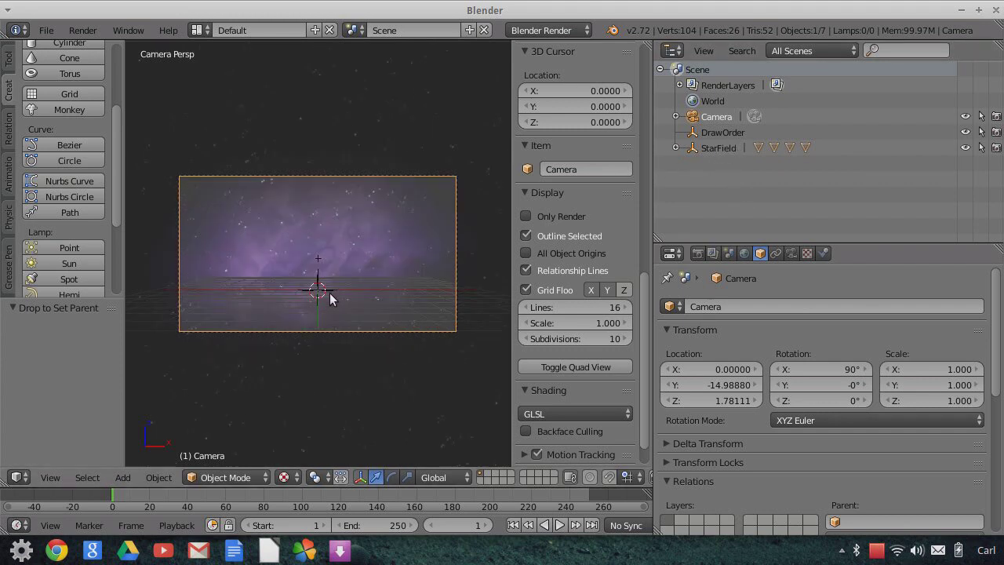
pyautogui.click(49, 30)
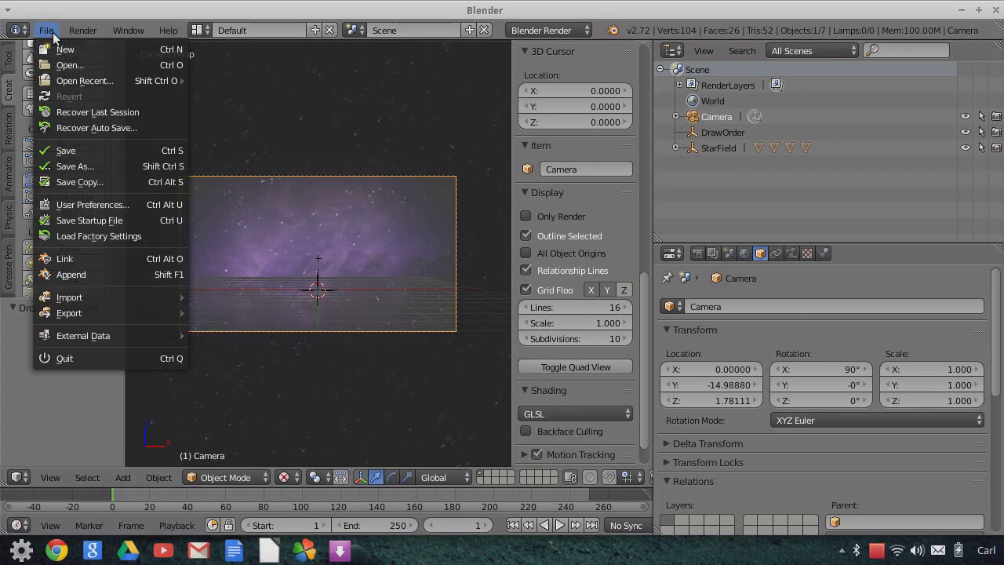
pyautogui.moveTo(125, 292)
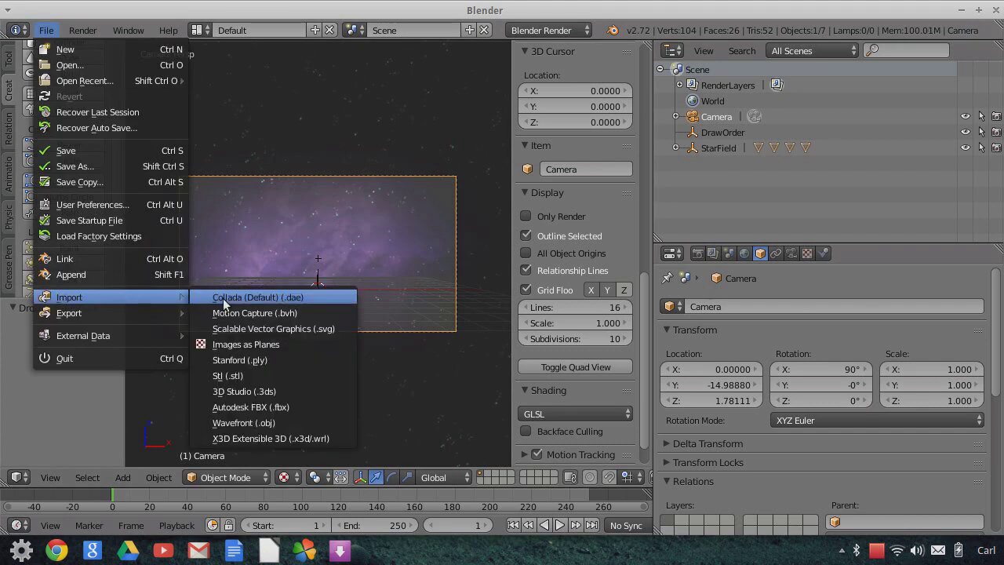
pyautogui.click(234, 343)
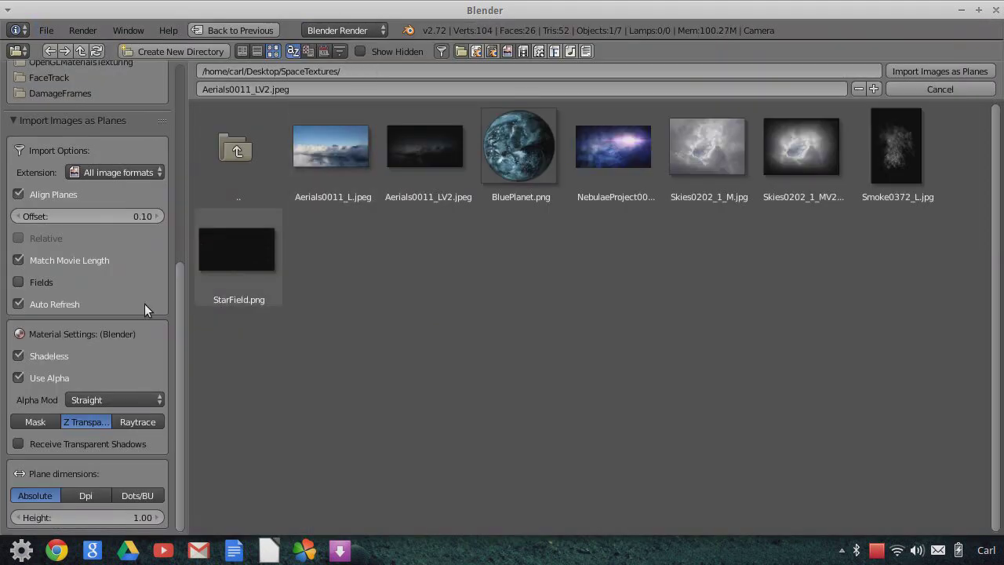
pyautogui.click(900, 165)
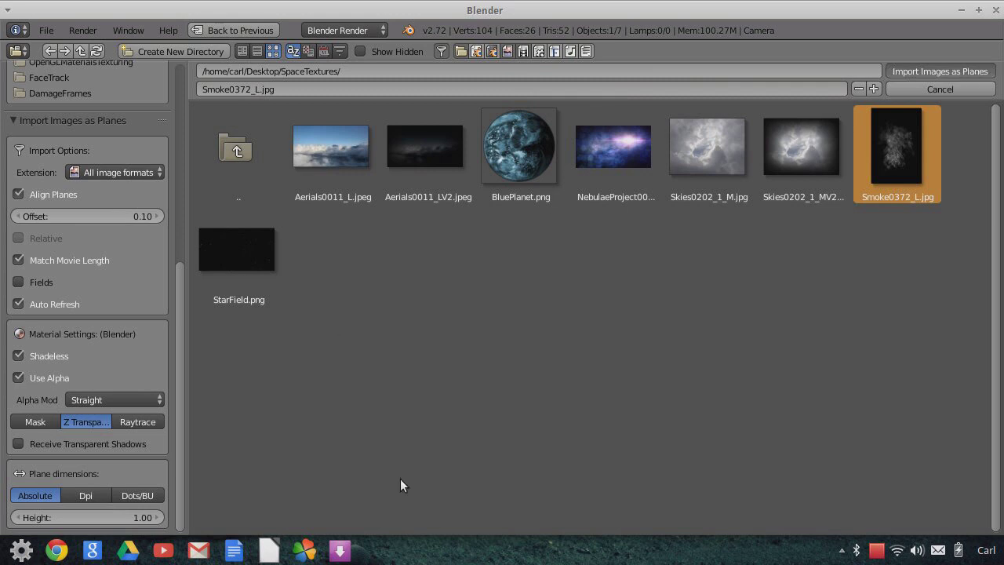
pyautogui.press('Return')
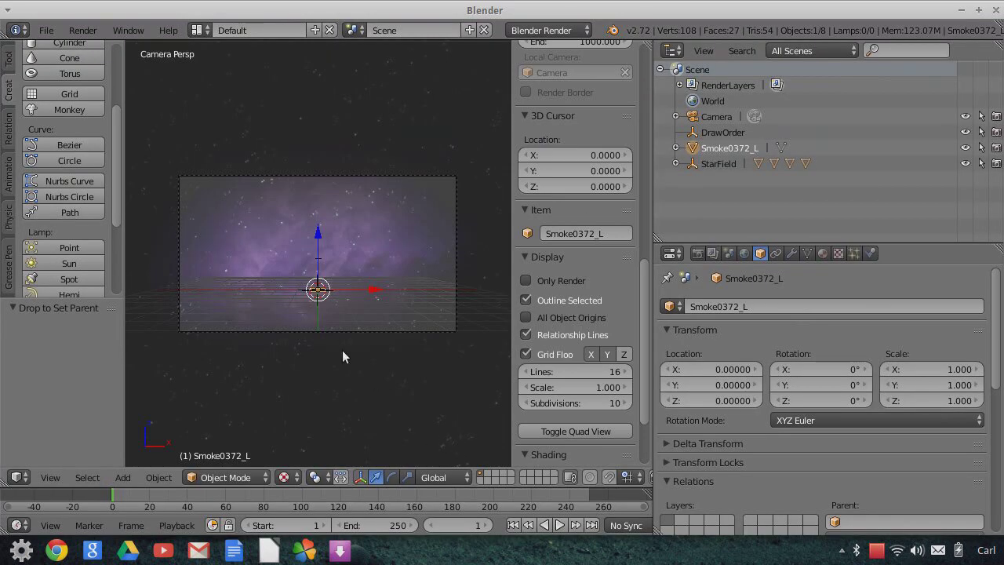
# - Rotate the smoke plane 90° about the X axis and scale it up uniformly to about 7.96
pyautogui.write('rx90')
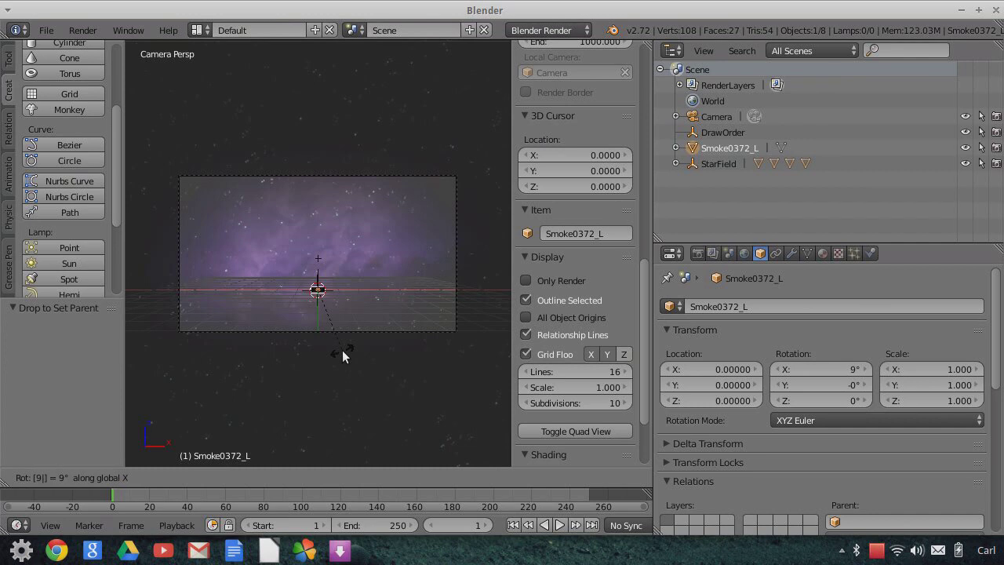
pyautogui.press('Return')
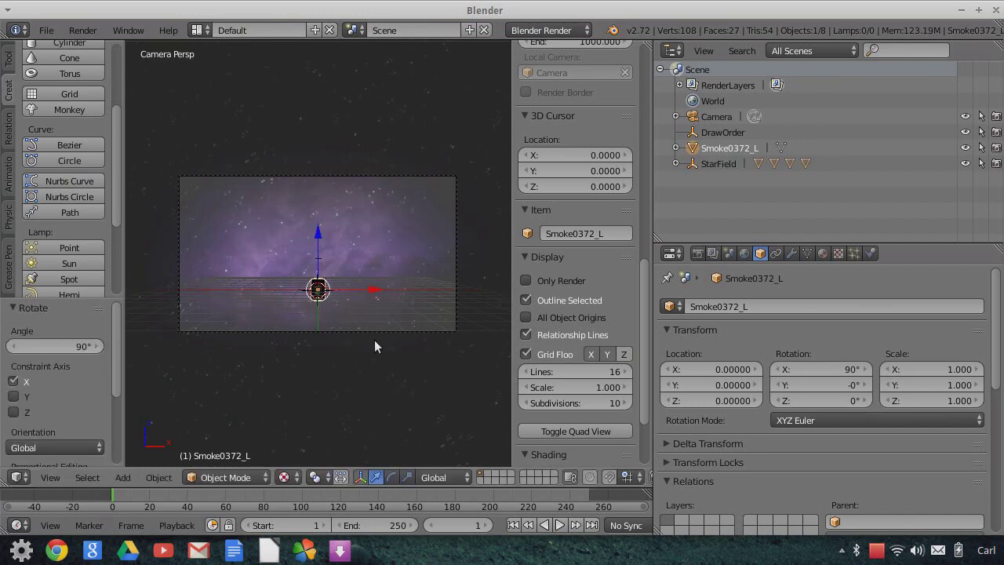
pyautogui.press('s')
pyautogui.click(464, 417)
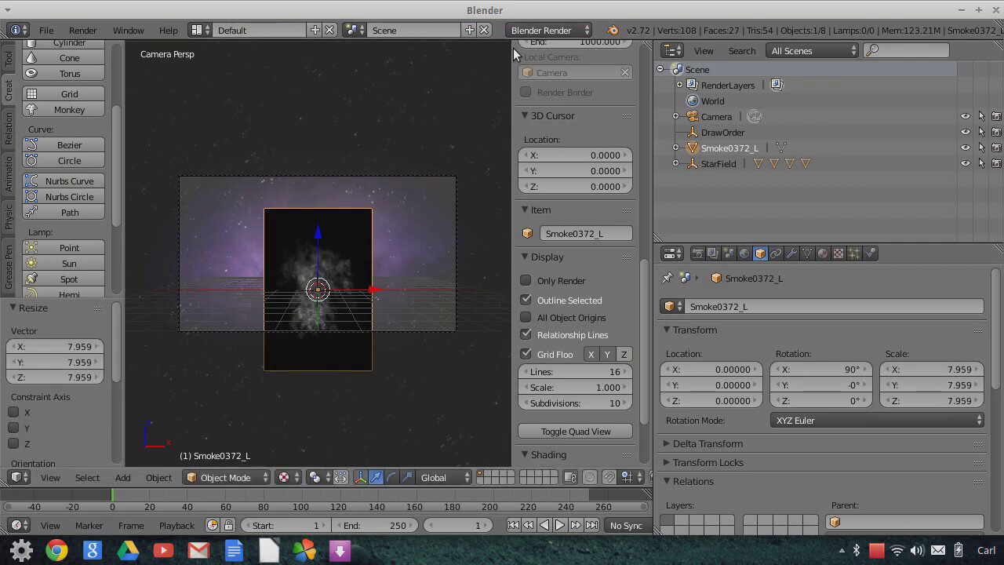
# - Switch the render engine to Blender Game and open the smoke plane's material settings
pyautogui.click(561, 32)
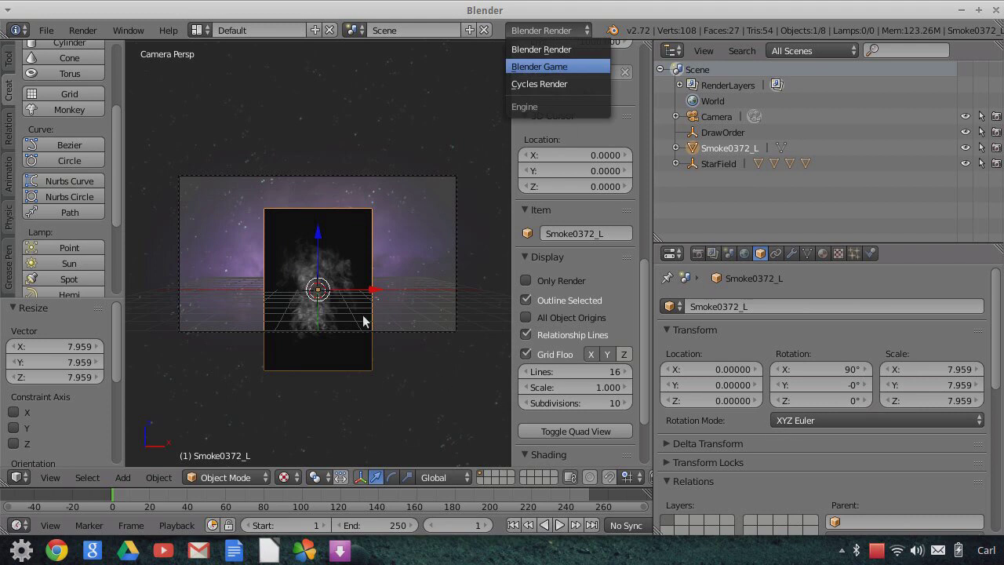
pyautogui.press('Return')
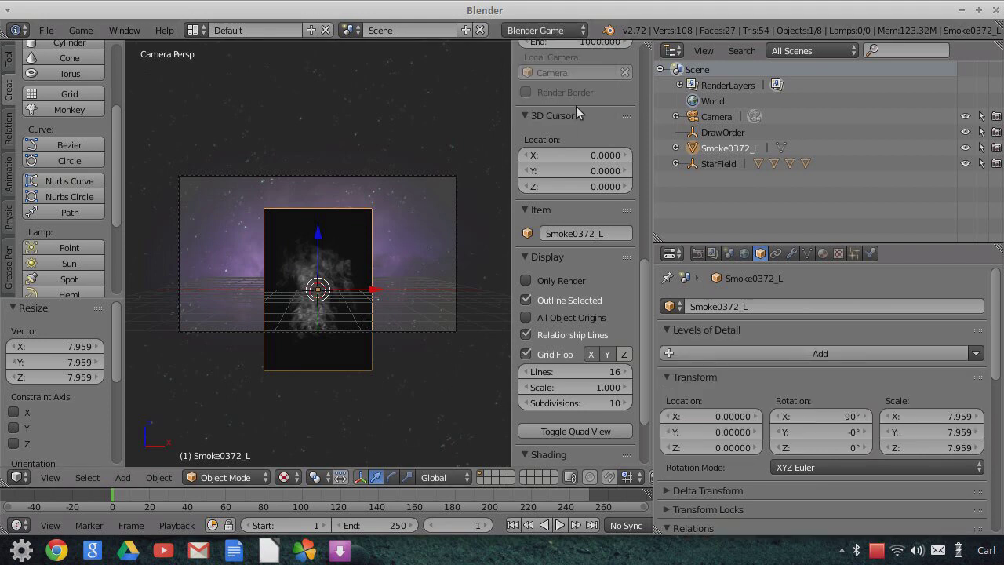
pyautogui.click(824, 254)
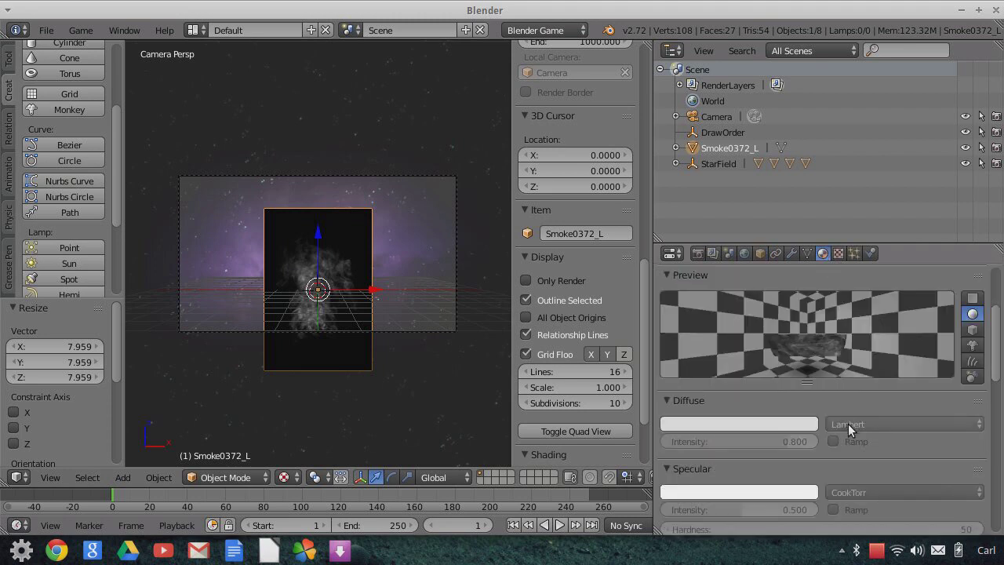
# - Set the smoke material's game alpha blend mode to Add
pyautogui.scroll(-8, 848, 423)
pyautogui.scroll(-3, 847, 424)
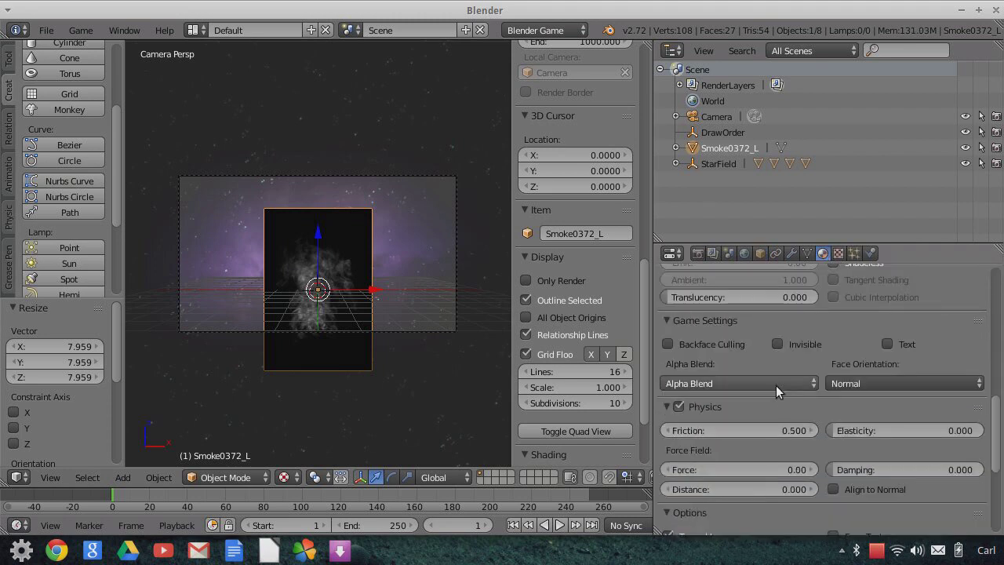
pyautogui.click(776, 383)
pyautogui.press('Return')
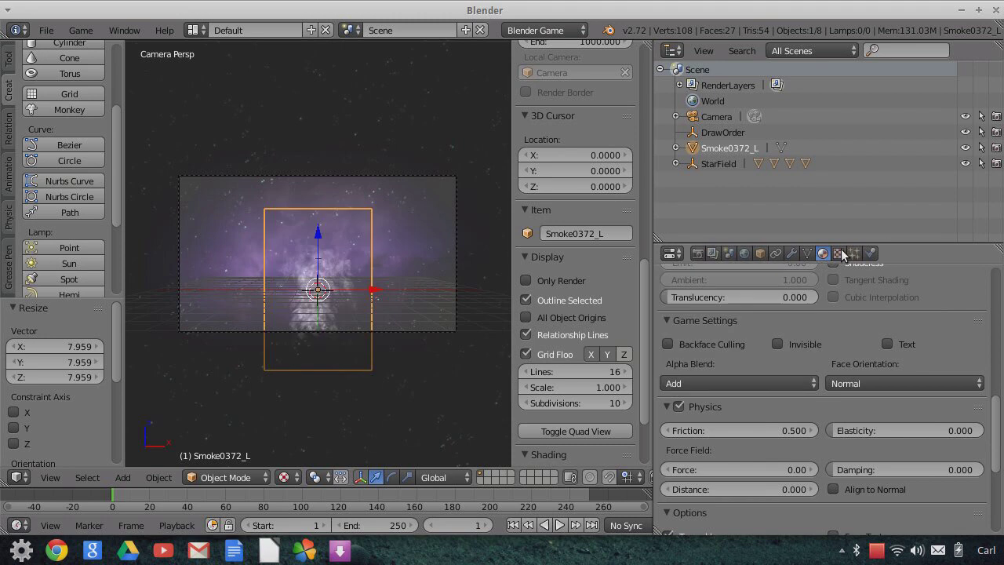
pyautogui.click(840, 254)
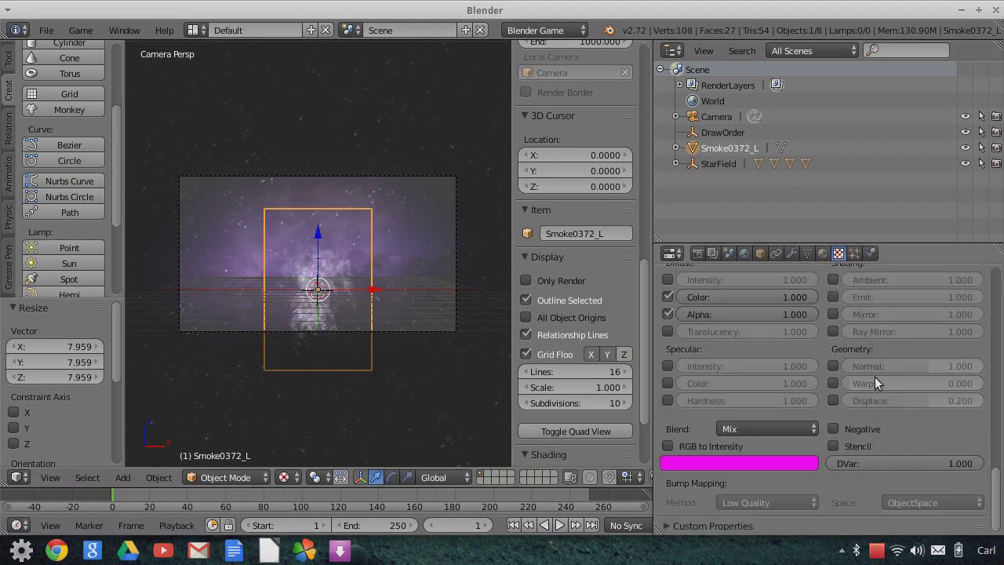
pyautogui.click(792, 428)
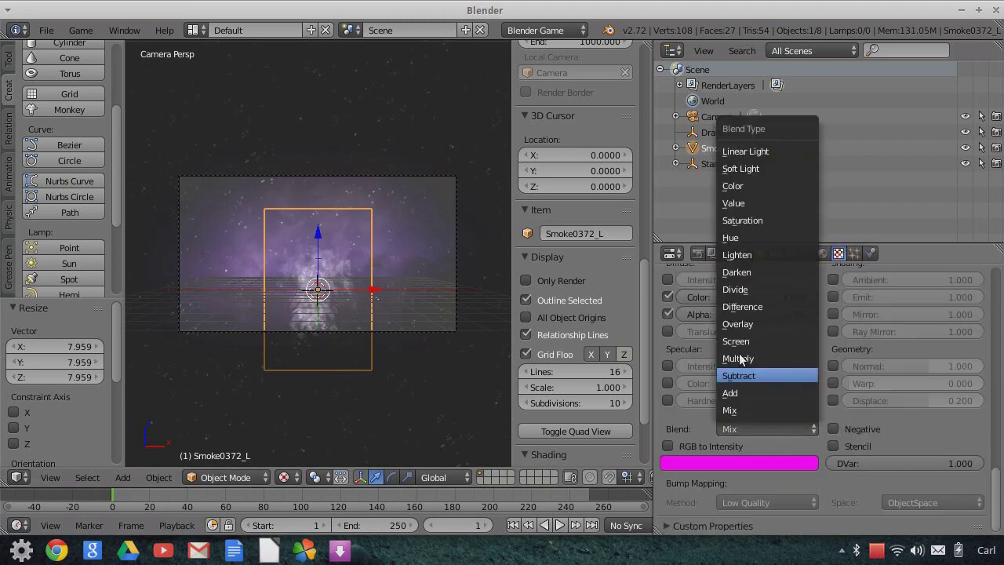
pyautogui.press('Return')
pyautogui.click(822, 253)
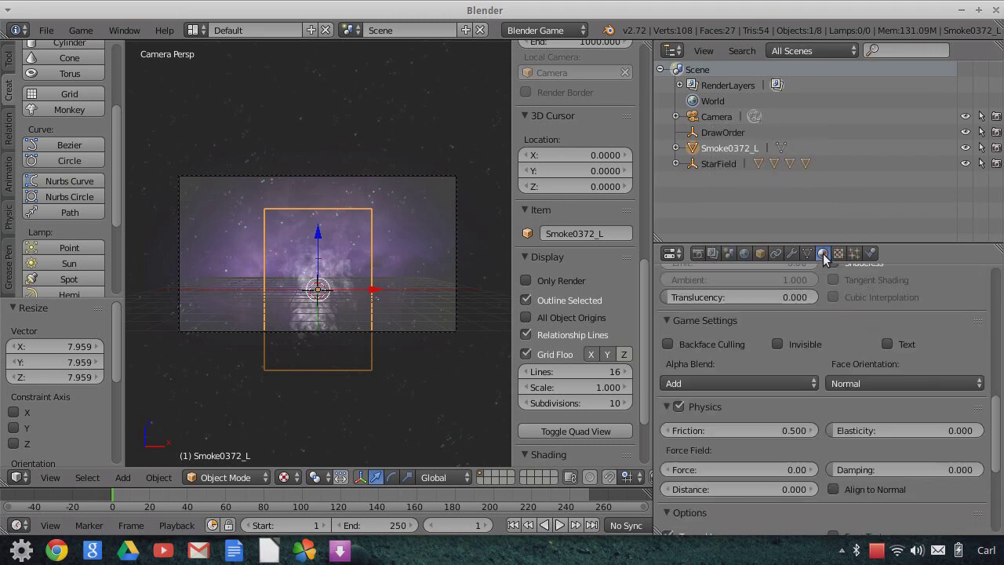
# - Set the smoke material's diffuse intensity to 1.000 and its diffuse colour to light pinkish purple
pyautogui.scroll(8, 841, 340)
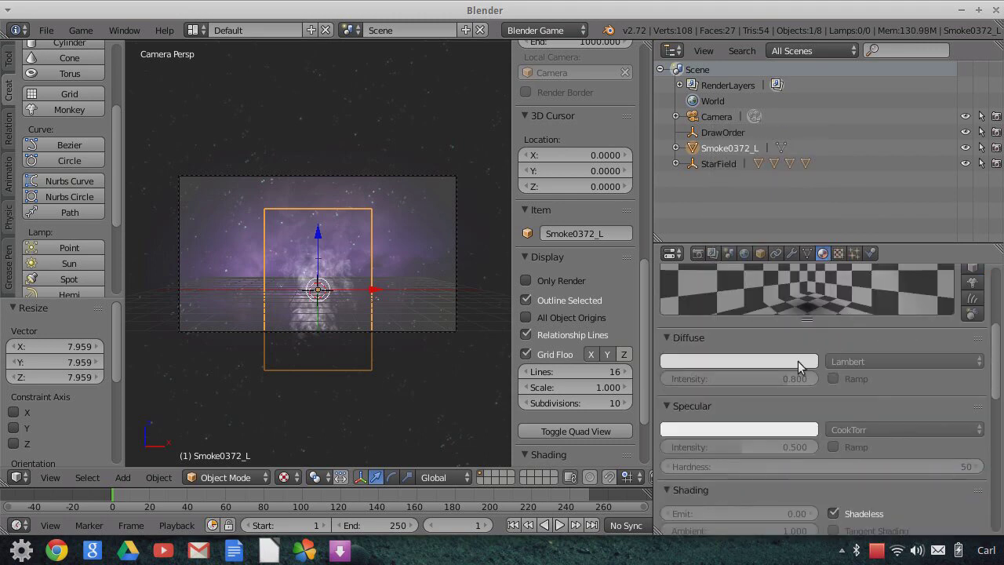
pyautogui.moveTo(783, 376); pyautogui.dragTo(772, 359)
pyautogui.click(772, 360)
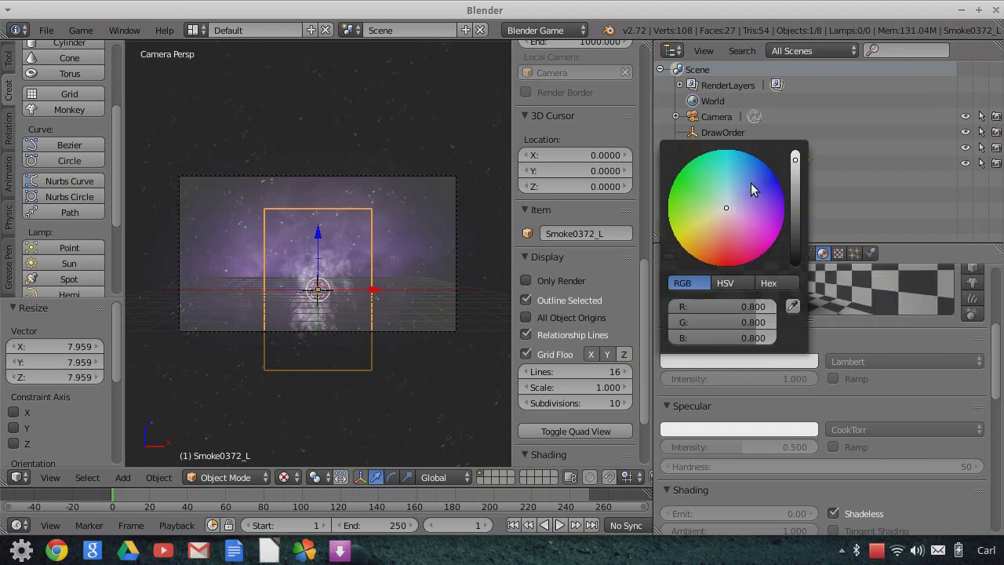
pyautogui.click(746, 223)
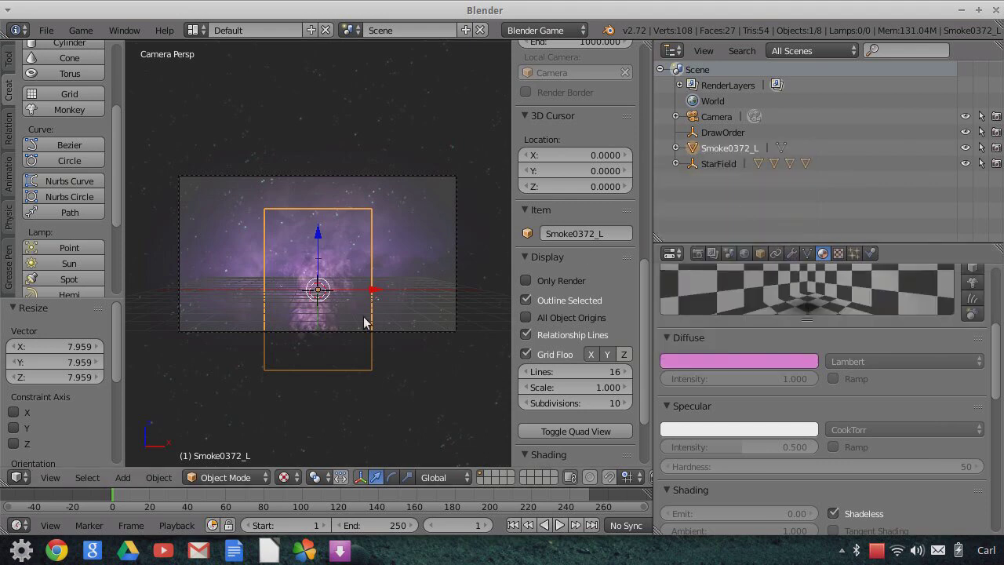
# - Scale the smoke plane up about 2.74 times and limit the 3D view to rendered content only
pyautogui.press('s')
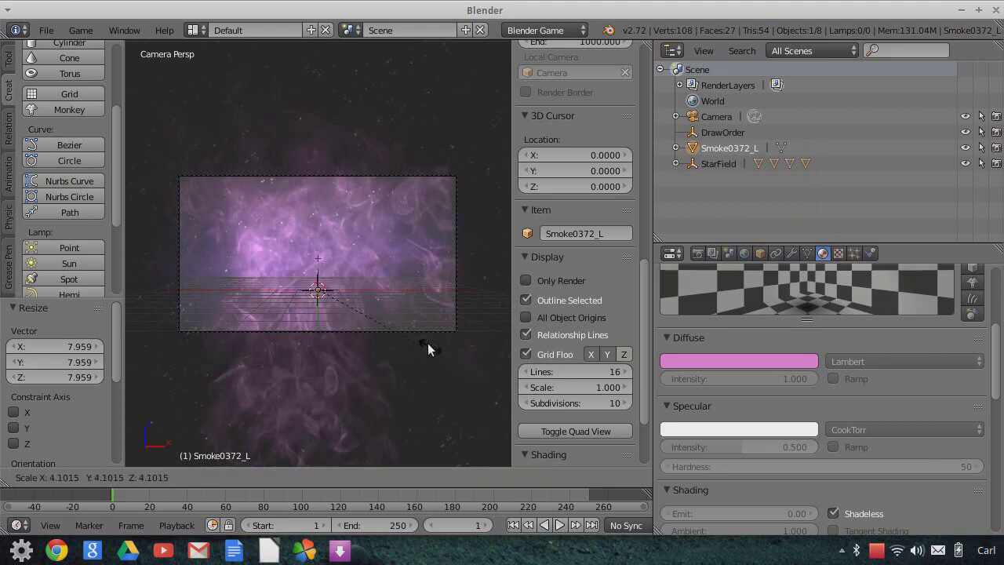
pyautogui.click(427, 319)
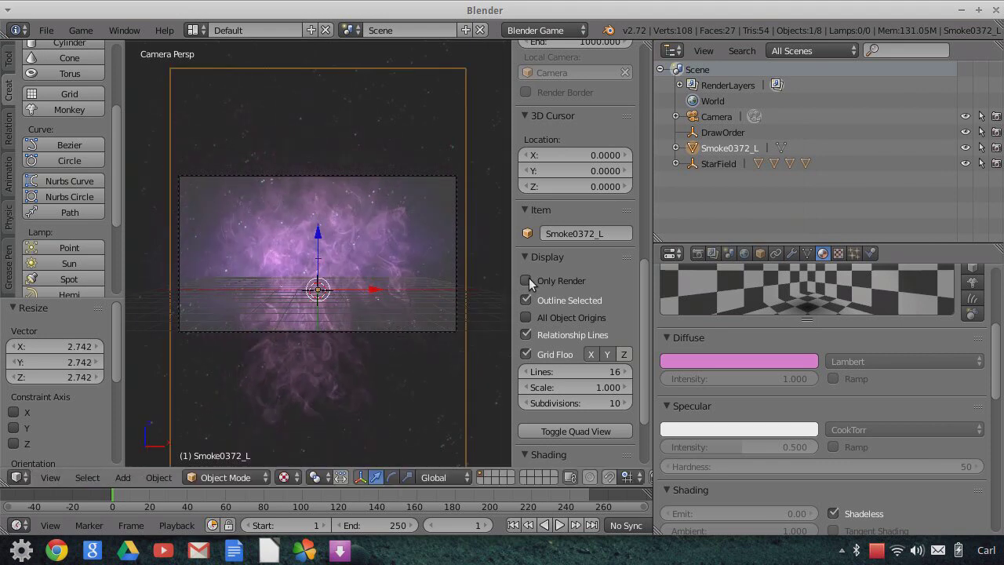
pyautogui.click(526, 281)
pyautogui.moveTo(412, 307); pyautogui.dragTo(306, 332, button='middle')
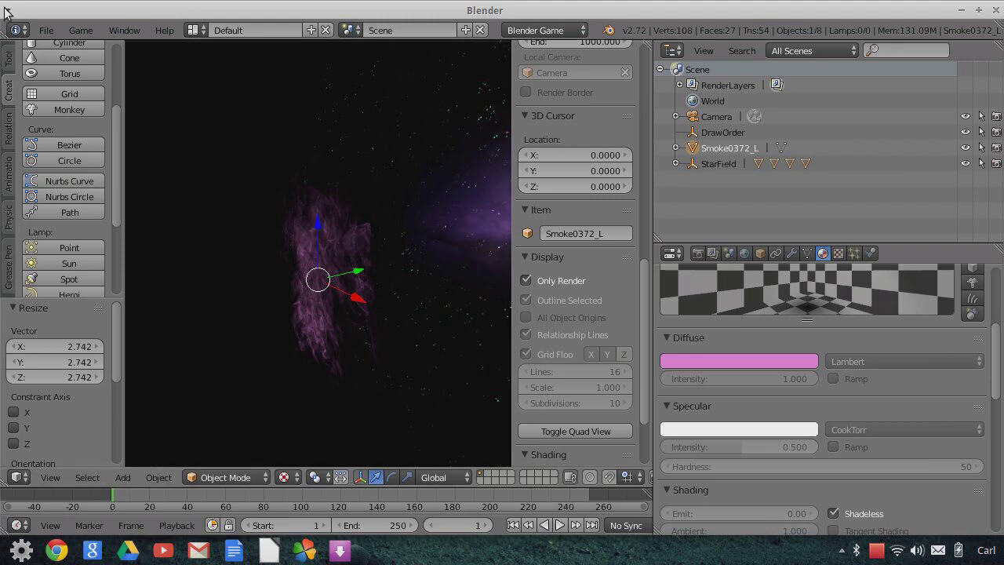
# - Enlarge the smoke plane again, move it along the Y axis to about 5.32, and return to the camera view
pyautogui.press('s')
pyautogui.click(351, 308)
pyautogui.moveTo(379, 302); pyautogui.dragTo(356, 317, button='middle')
pyautogui.moveTo(374, 267); pyautogui.dragTo(396, 273)
pyautogui.moveTo(416, 291); pyautogui.dragTo(406, 286, button='middle')
pyautogui.moveTo(392, 262); pyautogui.dragTo(466, 291)
pyautogui.moveTo(467, 292)
pyautogui.mouseDown(button='middle')
pyautogui.moveTo(477, 291)
pyautogui.moveTo(455, 288)
pyautogui.mouseUp(button='middle')
pyautogui.moveTo(387, 258); pyautogui.dragTo(431, 264)
pyautogui.click(63, 480)
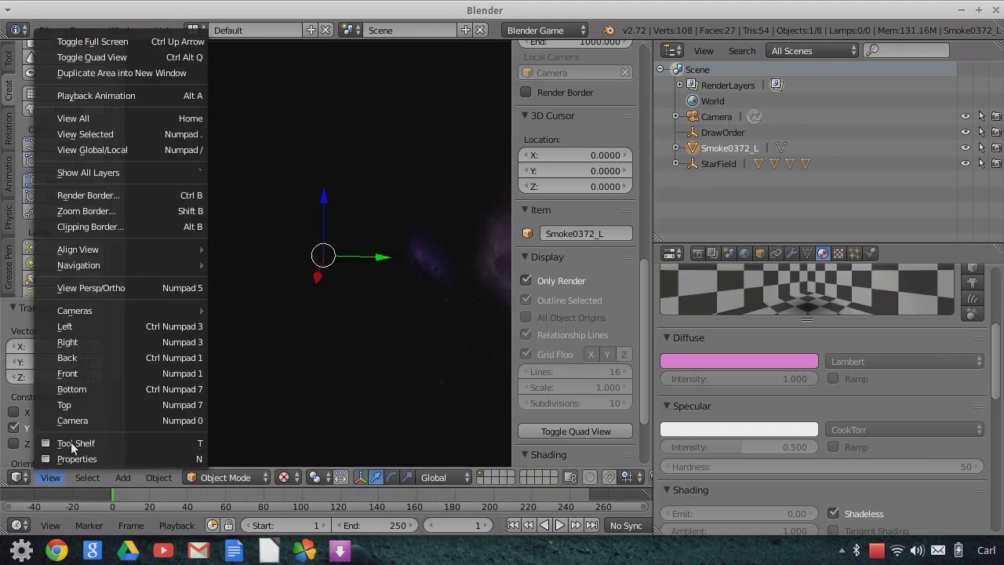
pyautogui.click(76, 418)
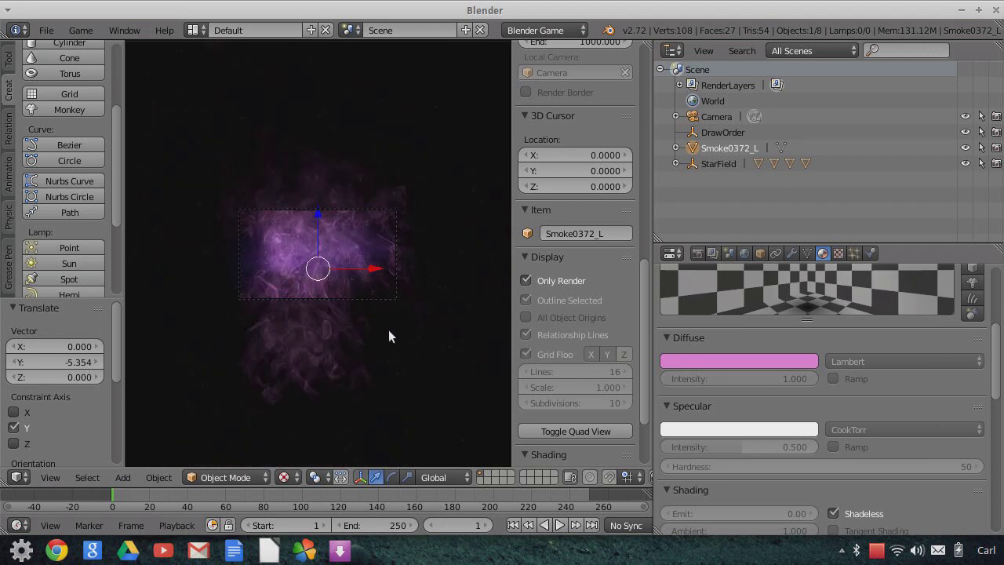
# - Shrink the smoke plane to about half size and move it about -7.3 along X and 1.67 along Z
pyautogui.press('s')
pyautogui.click(349, 313)
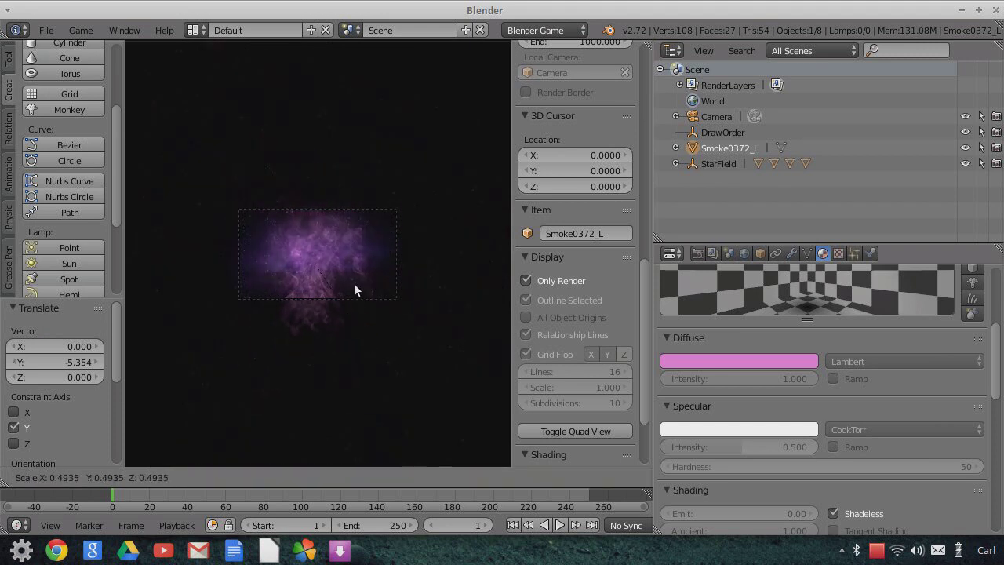
pyautogui.moveTo(373, 270); pyautogui.dragTo(286, 268)
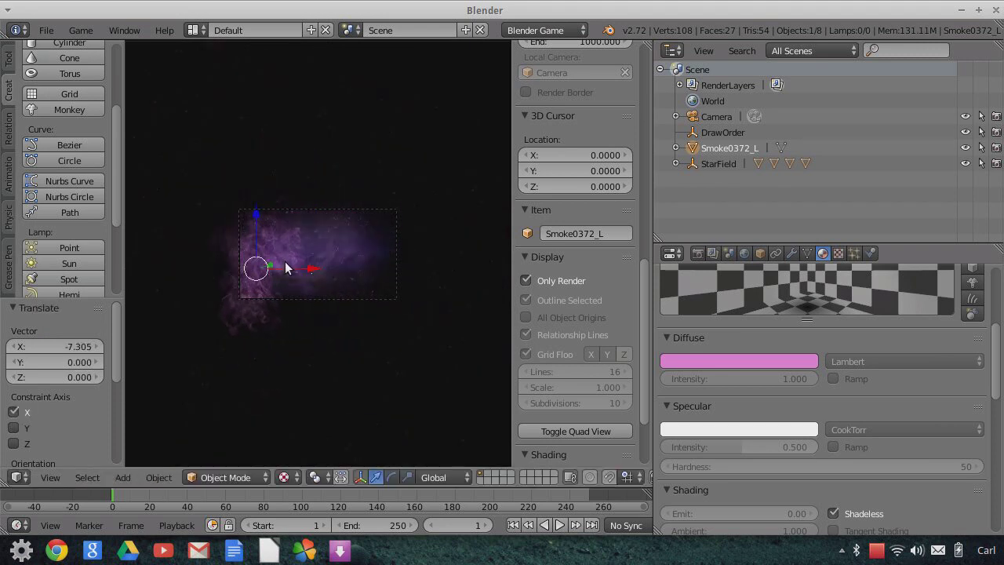
pyautogui.moveTo(254, 217); pyautogui.dragTo(309, 289)
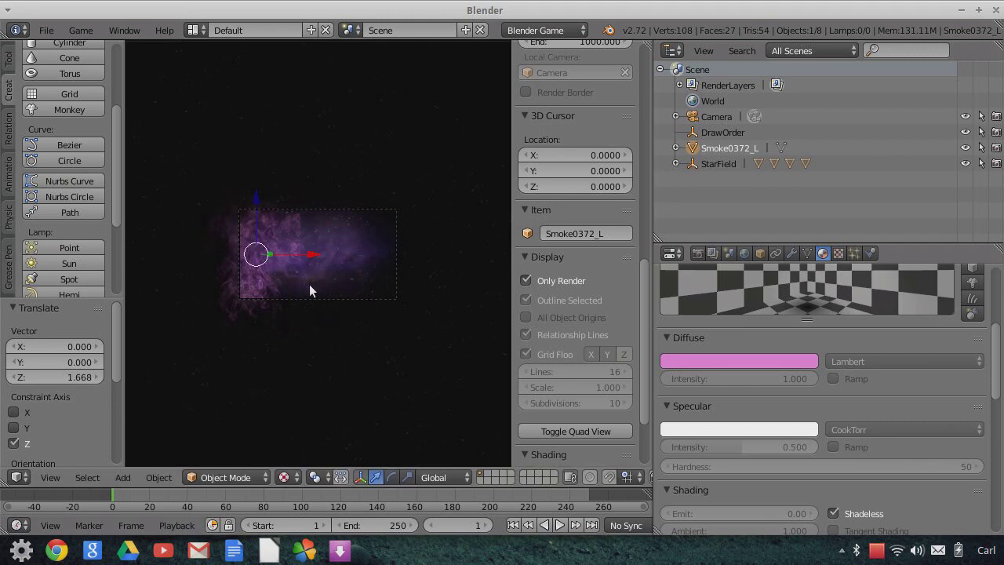
# - Rotate the smoke plane about 14.5° around Y, raise it slightly, and shift it about -0.93 along X
pyautogui.press('r')
pyautogui.press('y')
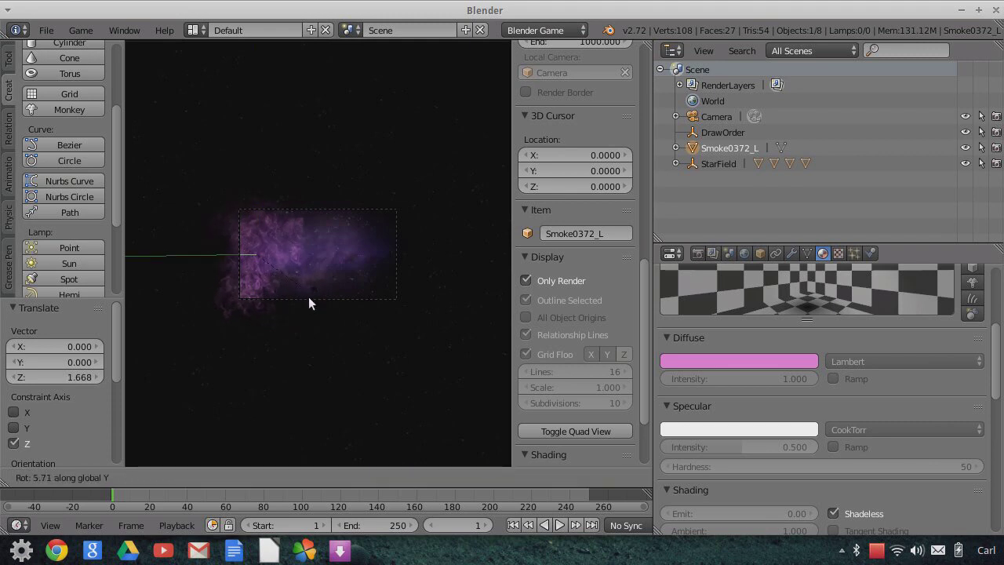
pyautogui.click(307, 310)
pyautogui.moveTo(255, 198); pyautogui.dragTo(258, 190)
pyautogui.moveTo(307, 240); pyautogui.dragTo(534, 240)
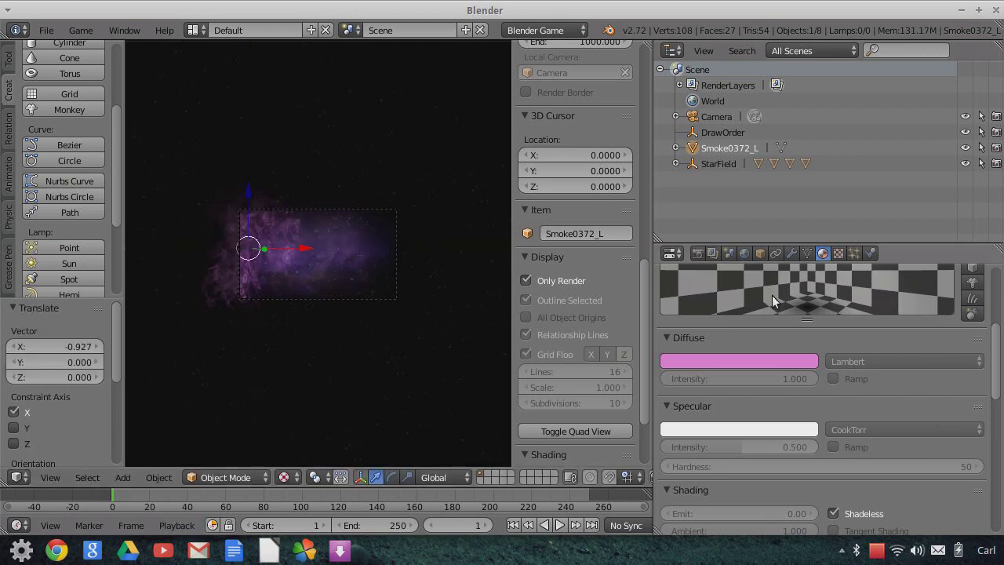
# - Rename the smoke plane object as XSmoke
pyautogui.click(761, 253)
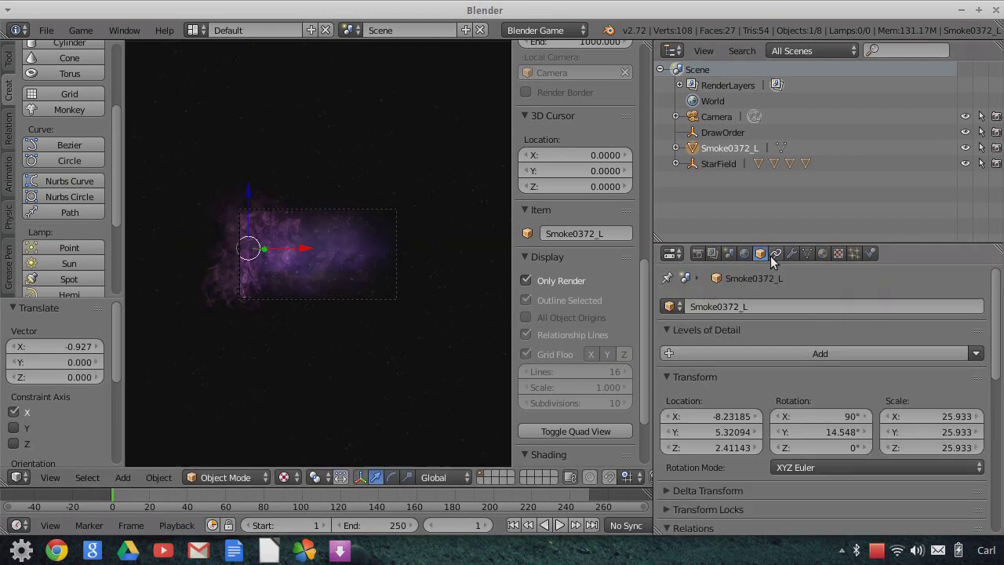
pyautogui.click(761, 306)
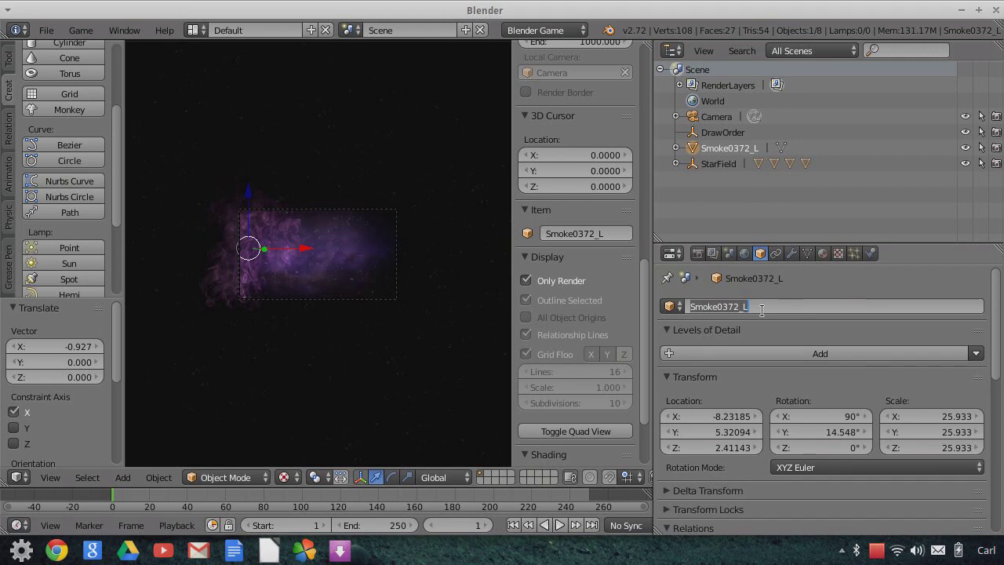
pyautogui.write('Smoke')
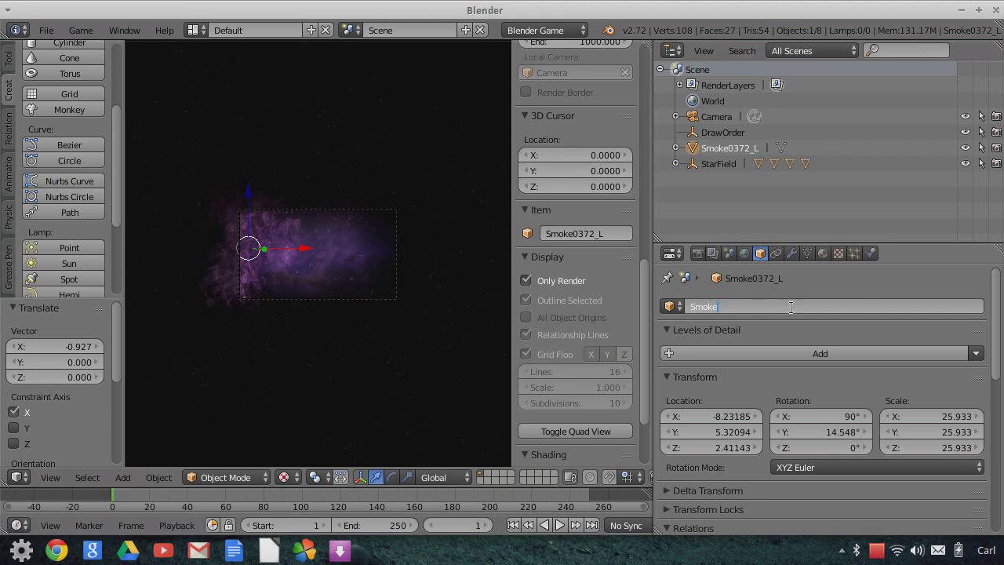
pyautogui.press('Home')
pyautogui.write('X')
pyautogui.press('Return')
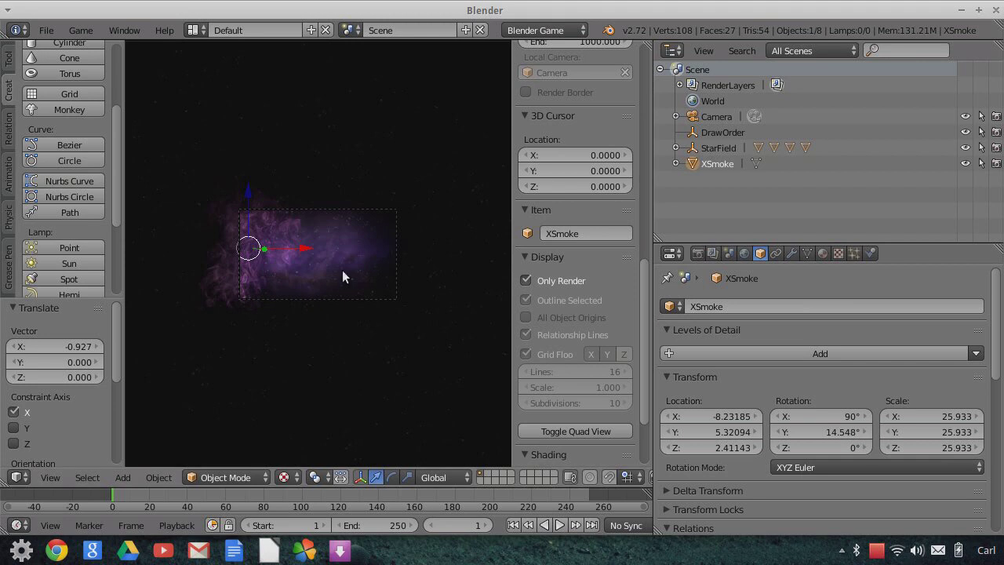
# - Duplicate XSmoke and move the copy about 11.86 along the X axis
pyautogui.hotkey('shift', 'd')
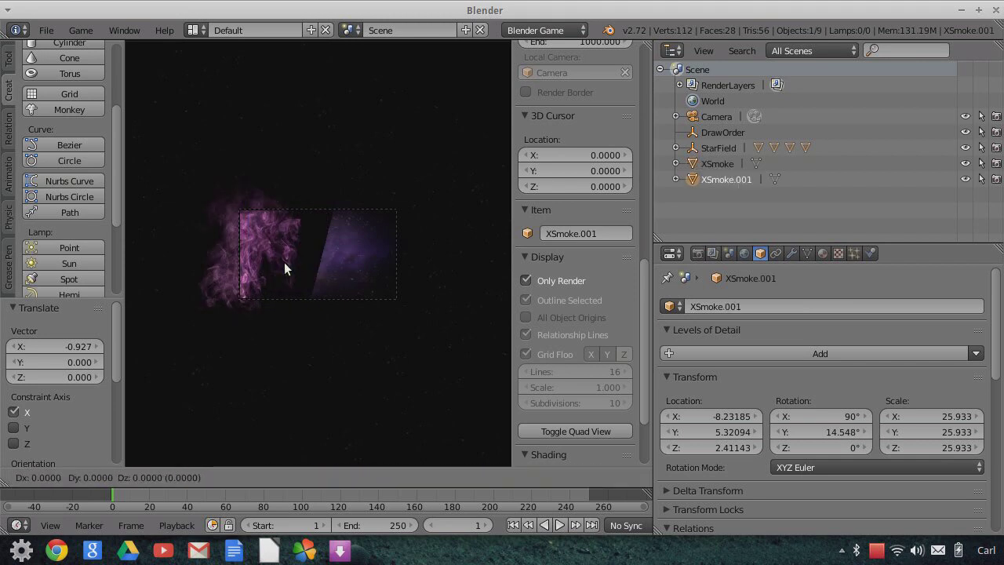
pyautogui.press('Escape')
pyautogui.press('g')
pyautogui.press('x')
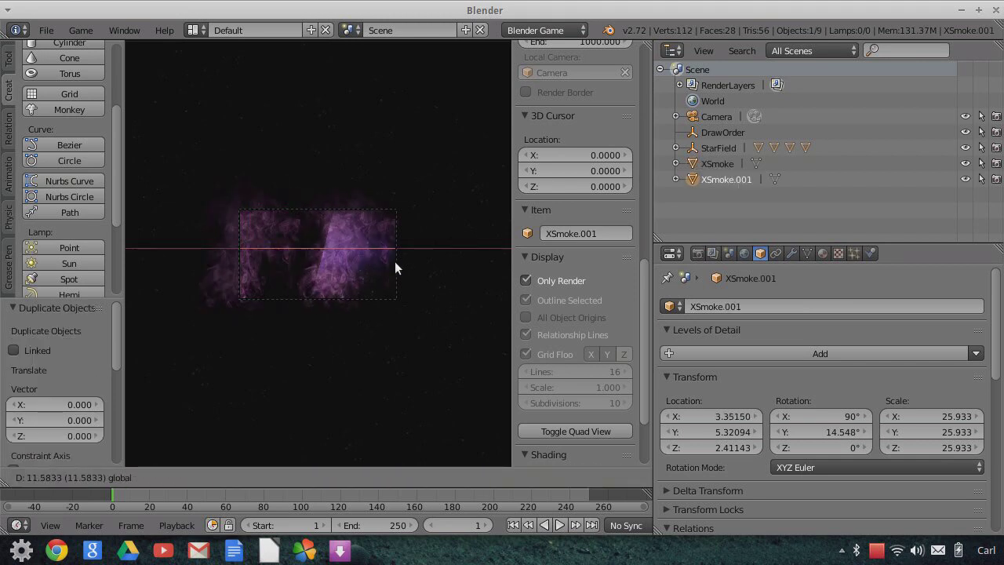
pyautogui.click(394, 262)
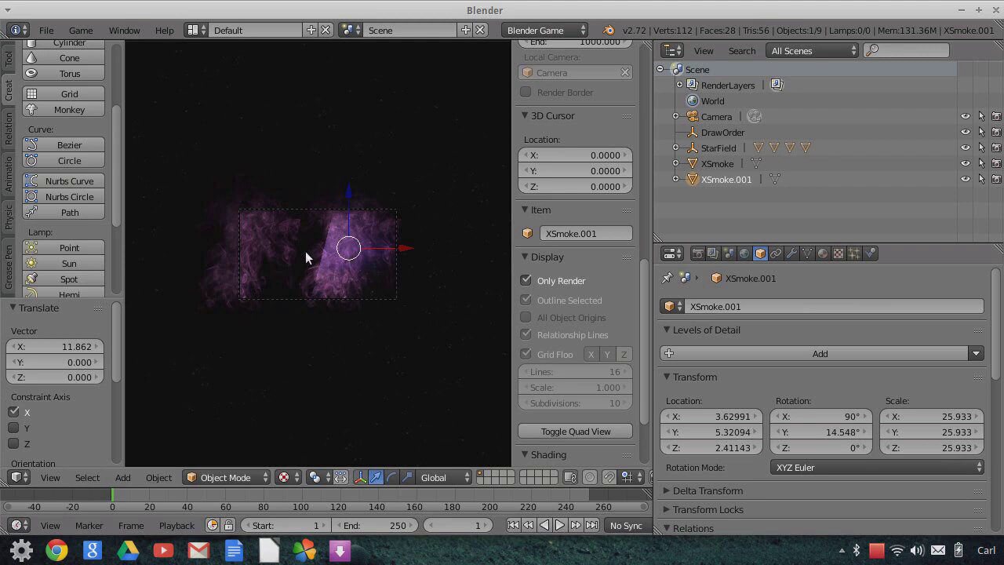
# - Move the duplicated smoke plane about 0.74 along the Y axis and return to the camera view
pyautogui.moveTo(399, 265); pyautogui.dragTo(336, 193, button='middle')
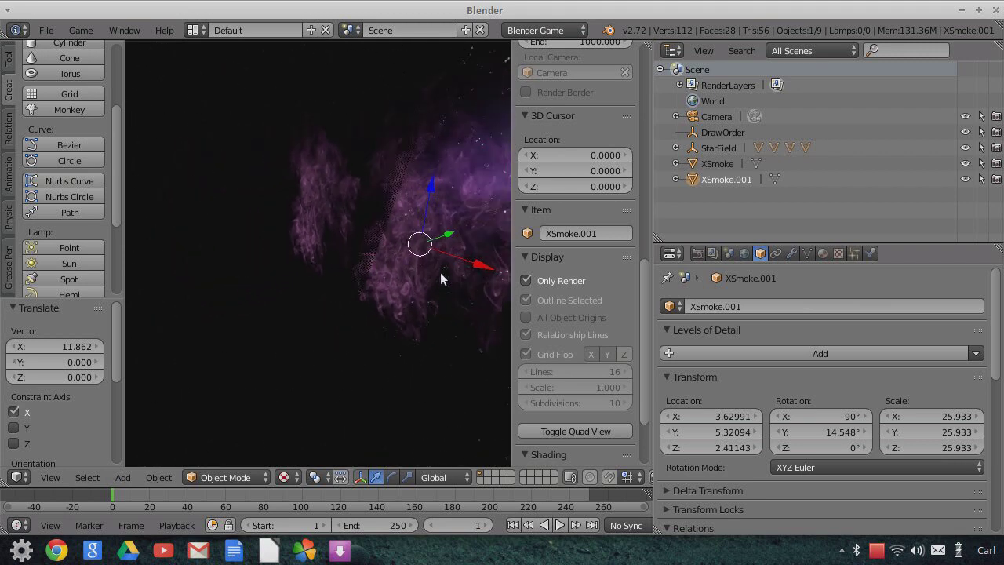
pyautogui.press('g')
pyautogui.press('y')
pyautogui.click(392, 287)
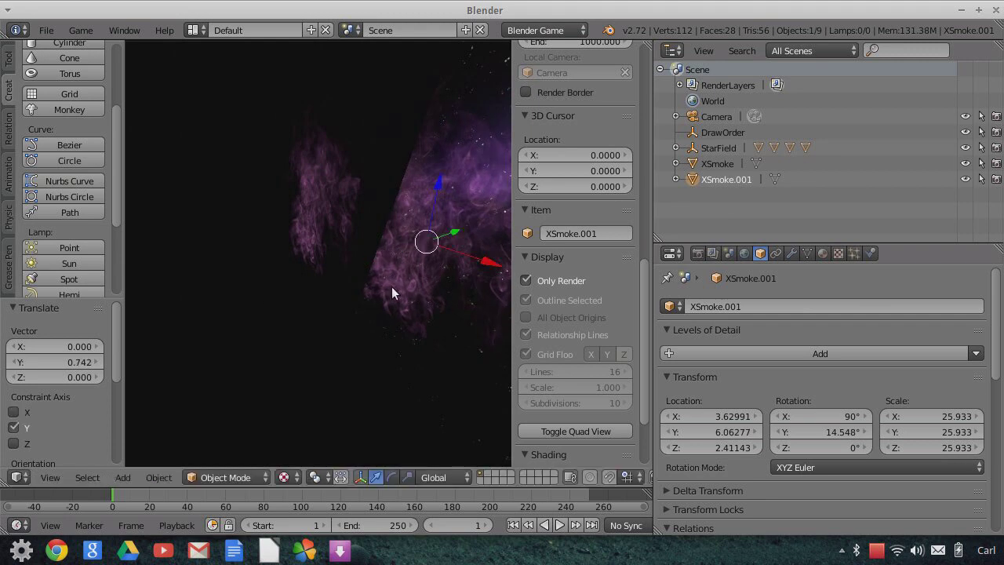
pyautogui.click(49, 477)
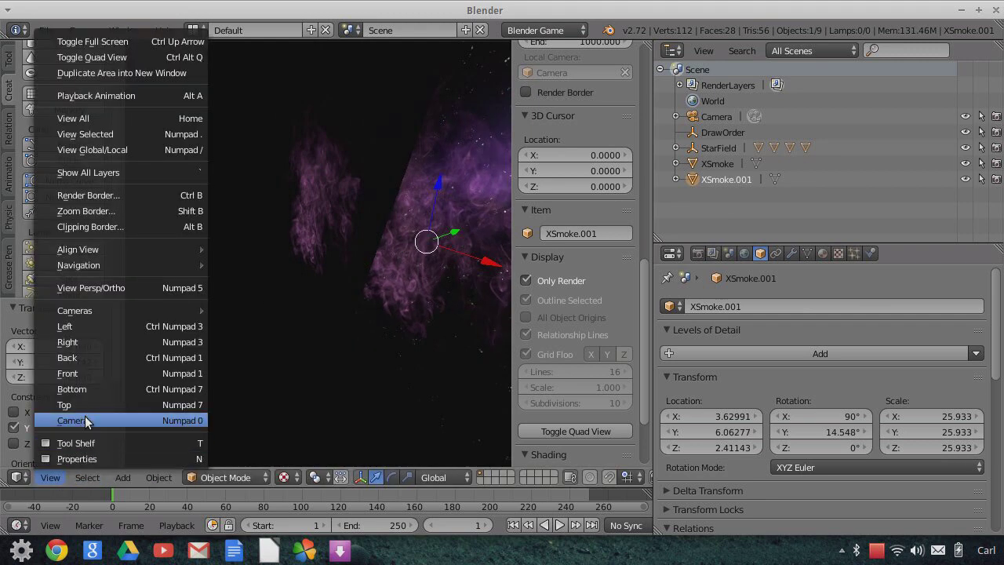
pyautogui.click(85, 416)
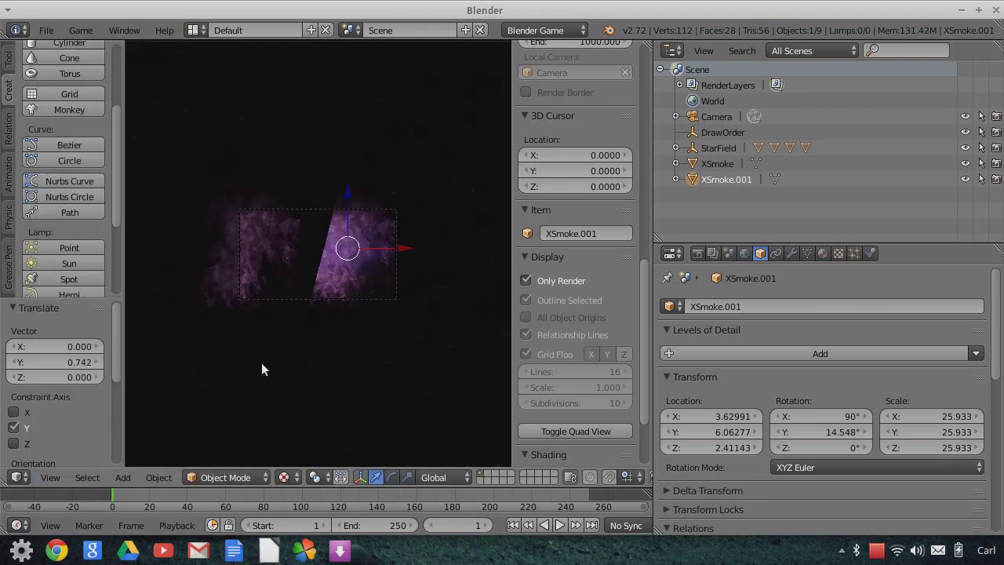
# - Rename the duplicated smoke plane as YSmoke
pyautogui.click(700, 118)
pyautogui.scroll(-3, 517, 208)
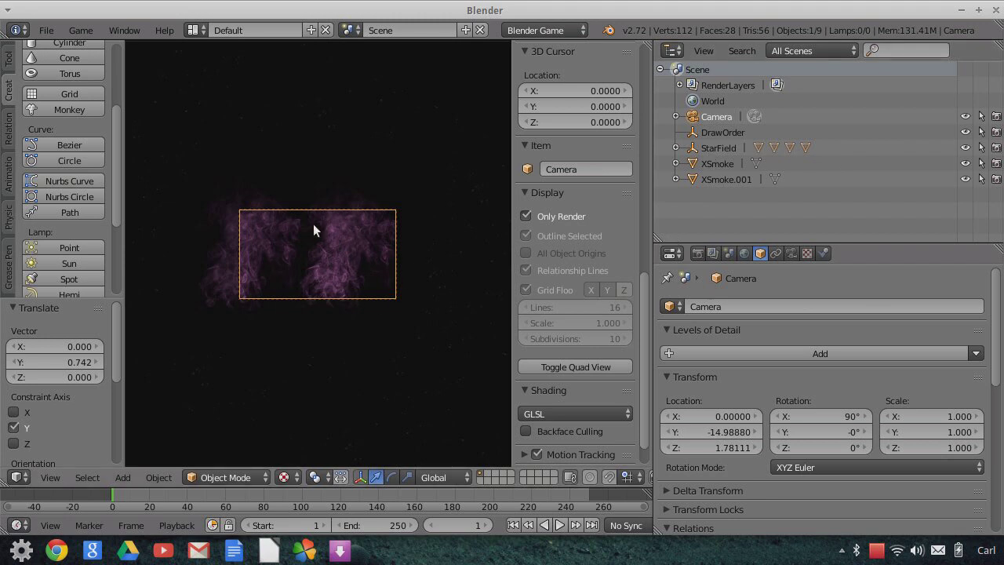
pyautogui.click(710, 181)
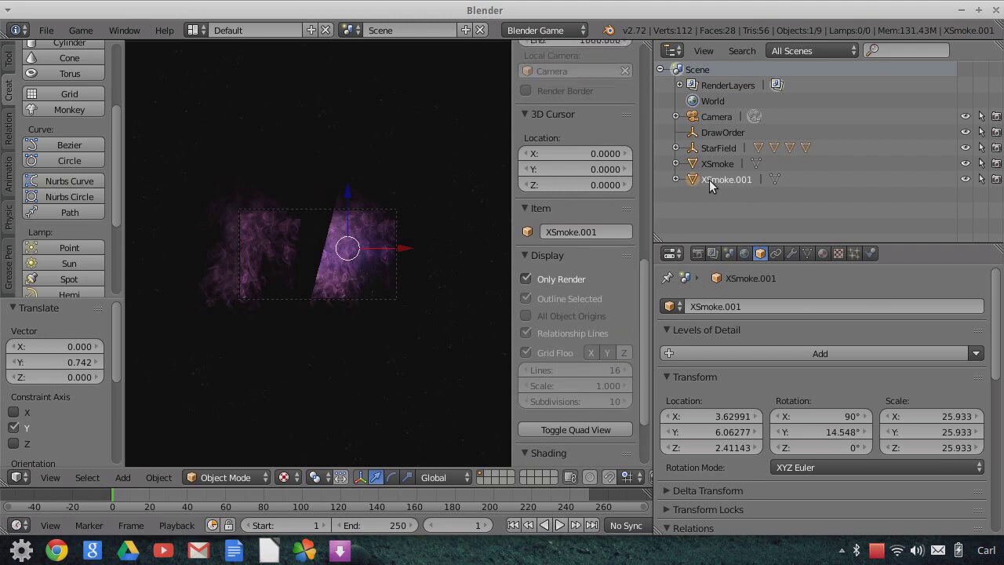
pyautogui.click(744, 307)
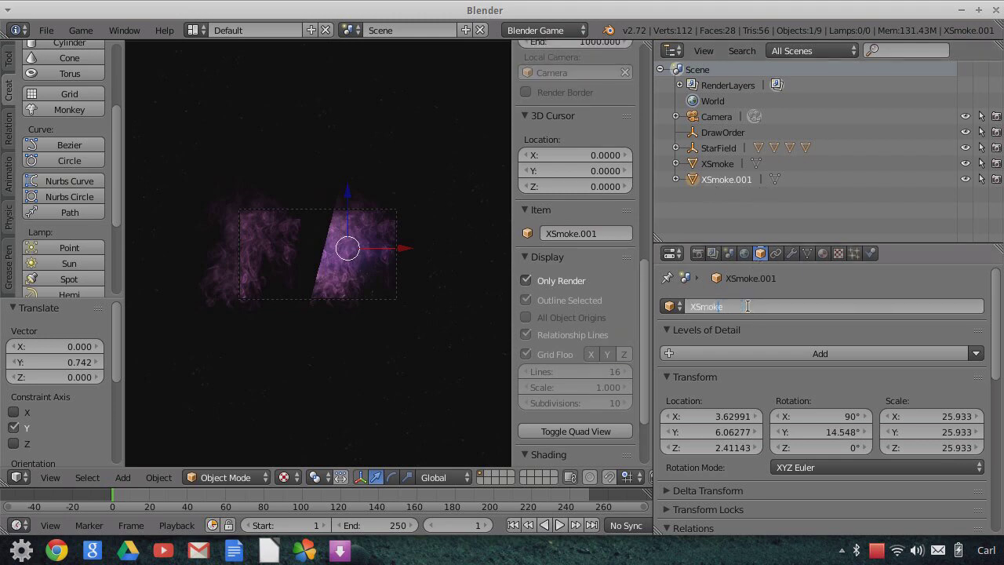
pyautogui.press('BackSpace')
pyautogui.write('Y')
pyautogui.press('Return')
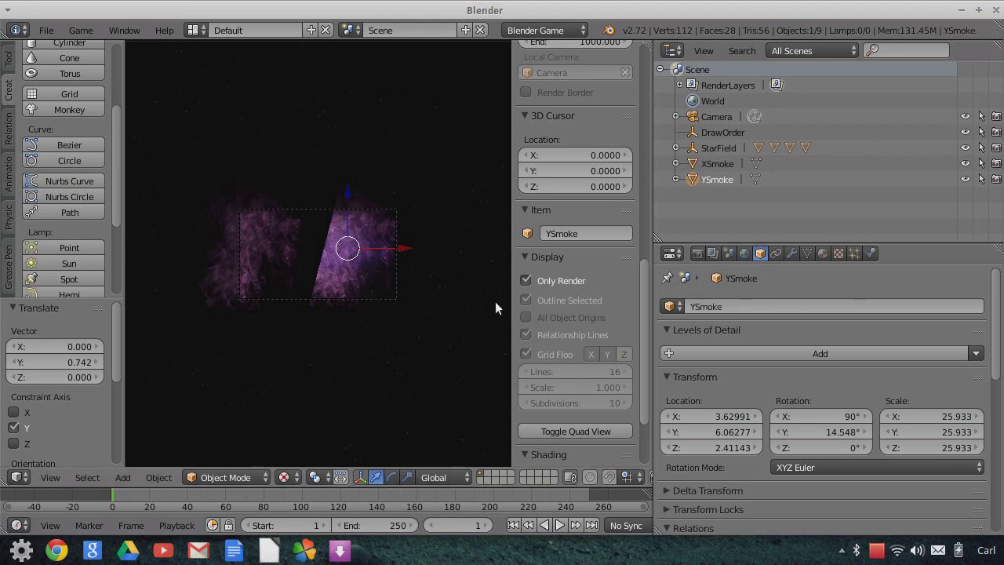
# - Scale YSmoke by about 1.858 and rotate it around the global Y axis to about -160.8°
pyautogui.press('s')
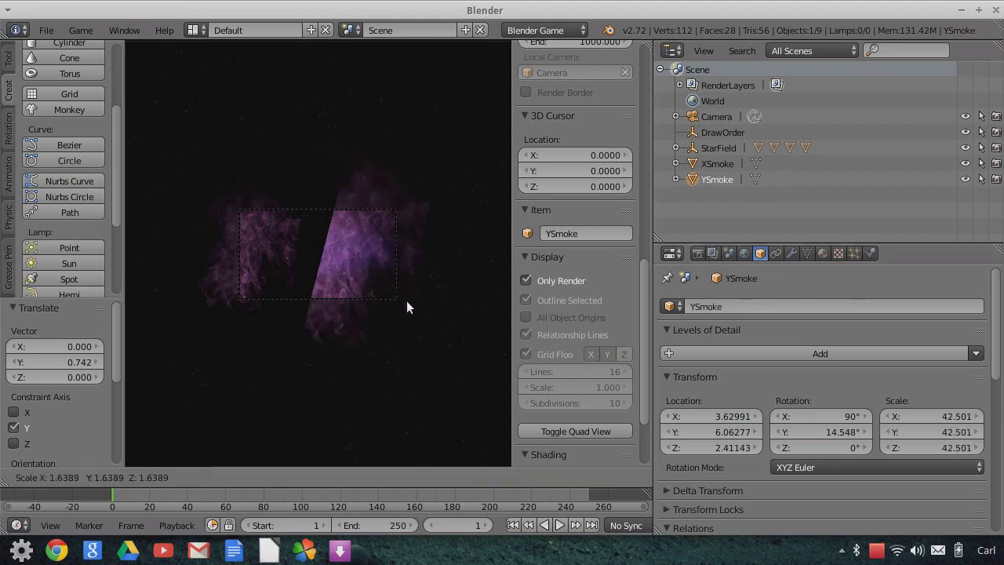
pyautogui.click(383, 307)
pyautogui.press('r')
pyautogui.press('y')
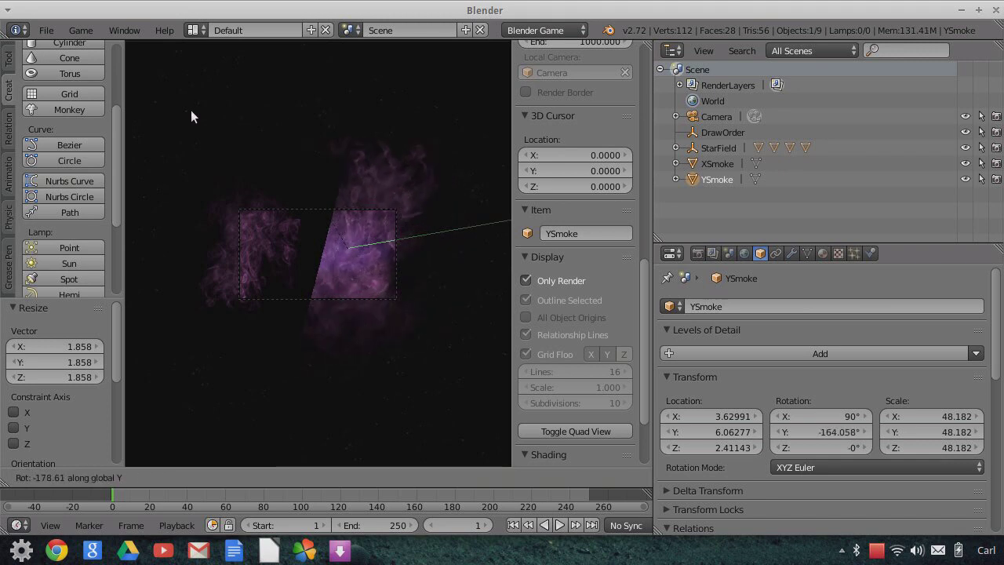
pyautogui.click(288, 131)
# - Move YSmoke about 5.29 along the X axis and scale it by about 0.722
pyautogui.press('g')
pyautogui.click(445, 260)
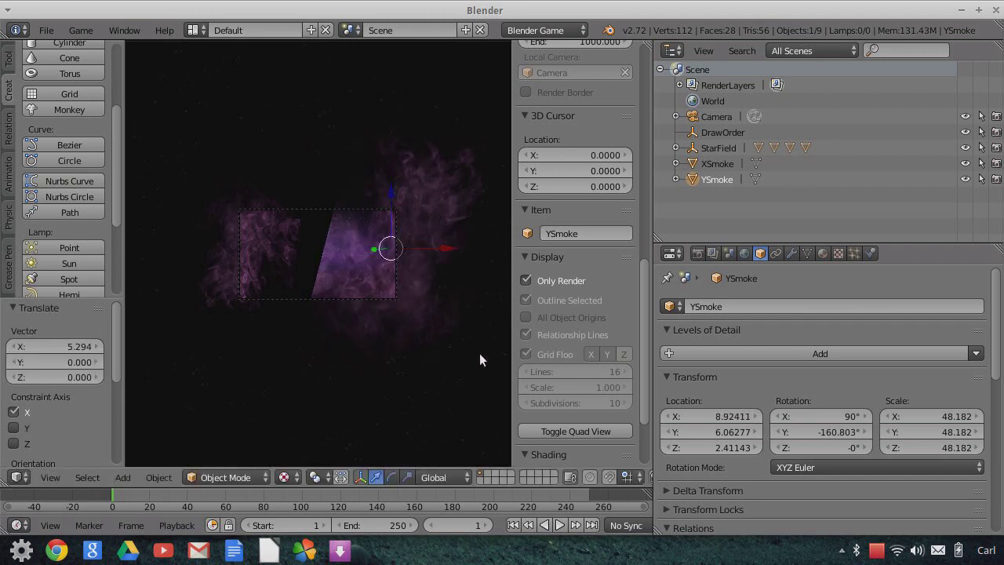
pyautogui.press('s')
pyautogui.click(439, 340)
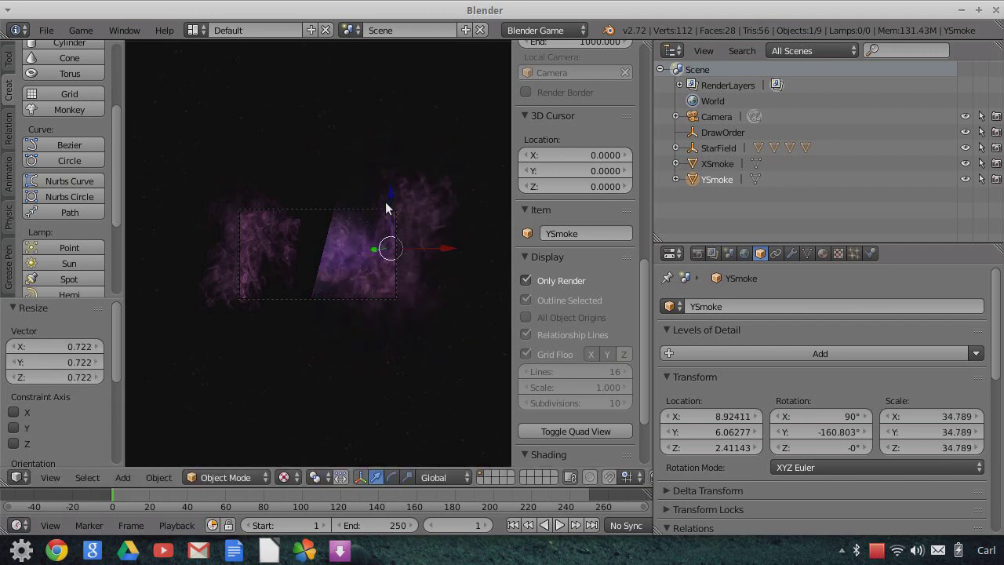
# - Move YSmoke about -1.62 along the Z axis and rotate it about 33.4° around the global Y axis
pyautogui.press('g')
pyautogui.press('z')
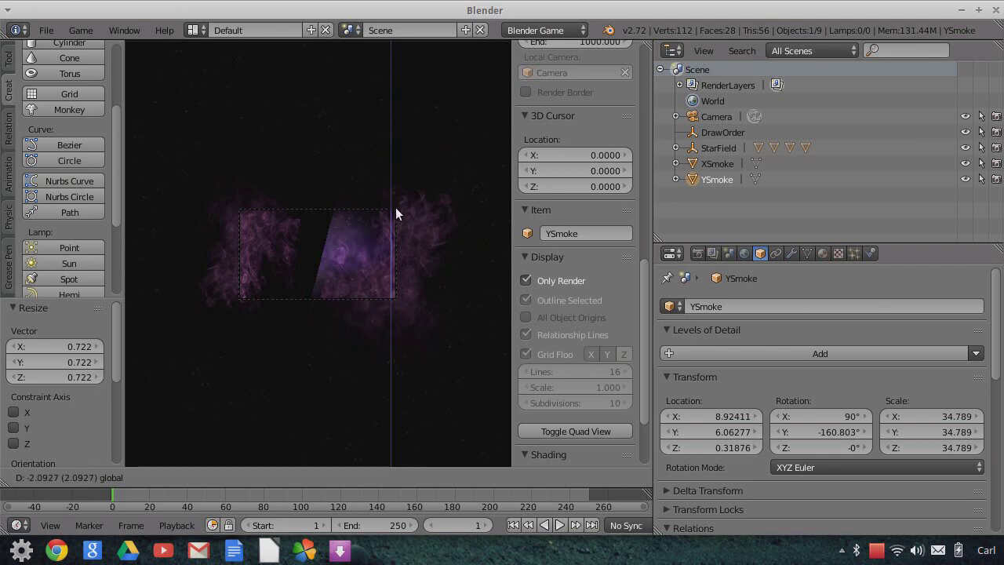
pyautogui.click(397, 203)
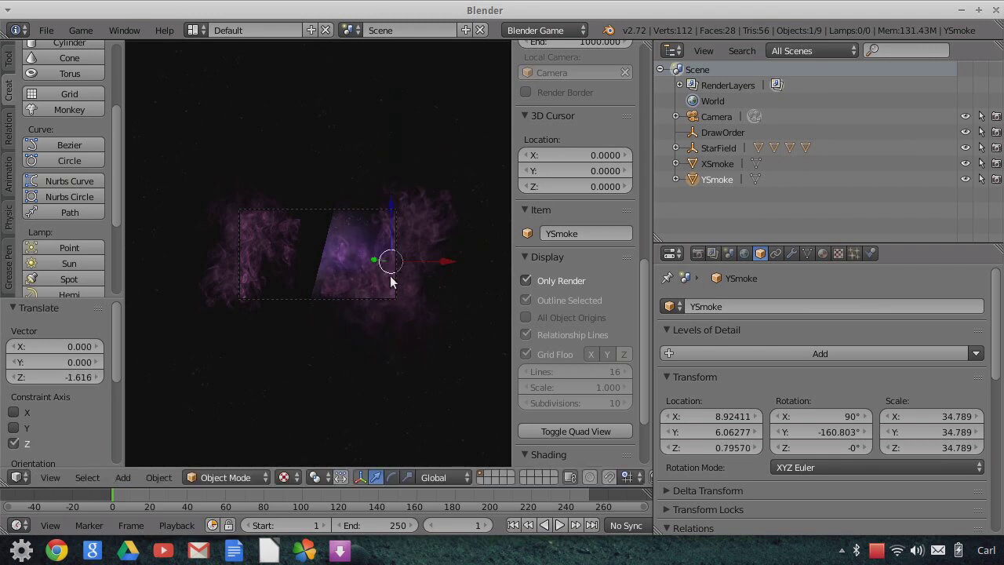
pyautogui.press('r')
pyautogui.press('y')
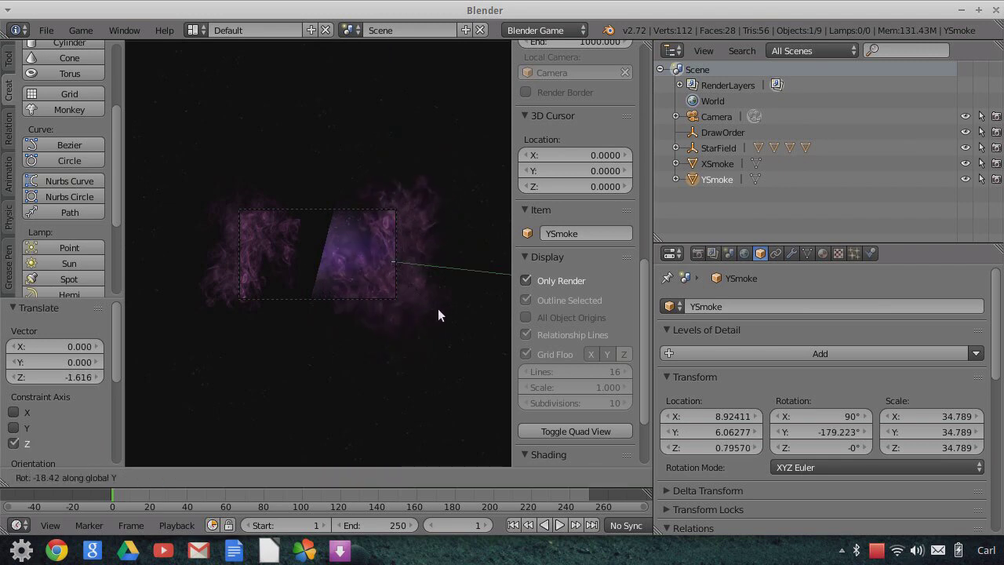
pyautogui.click(377, 344)
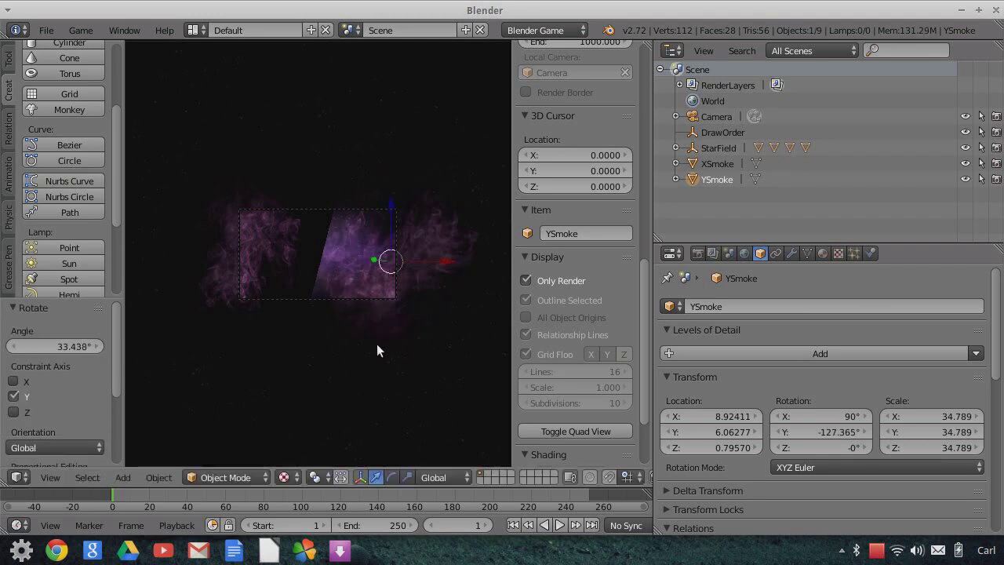
# - Select the camera and turn off Only Render in the viewport display
pyautogui.click(700, 165)
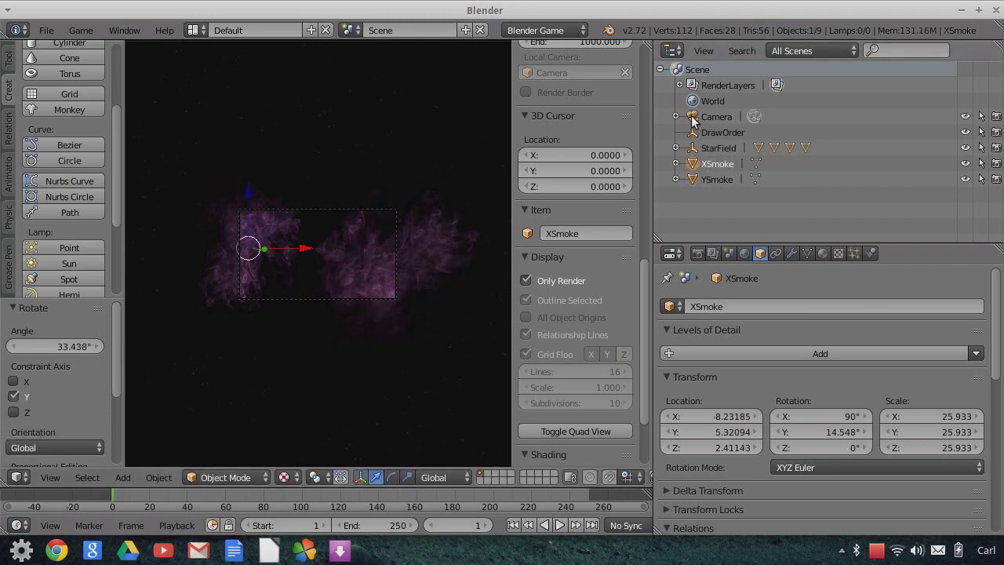
pyautogui.click(695, 118)
pyautogui.scroll(3, 406, 313)
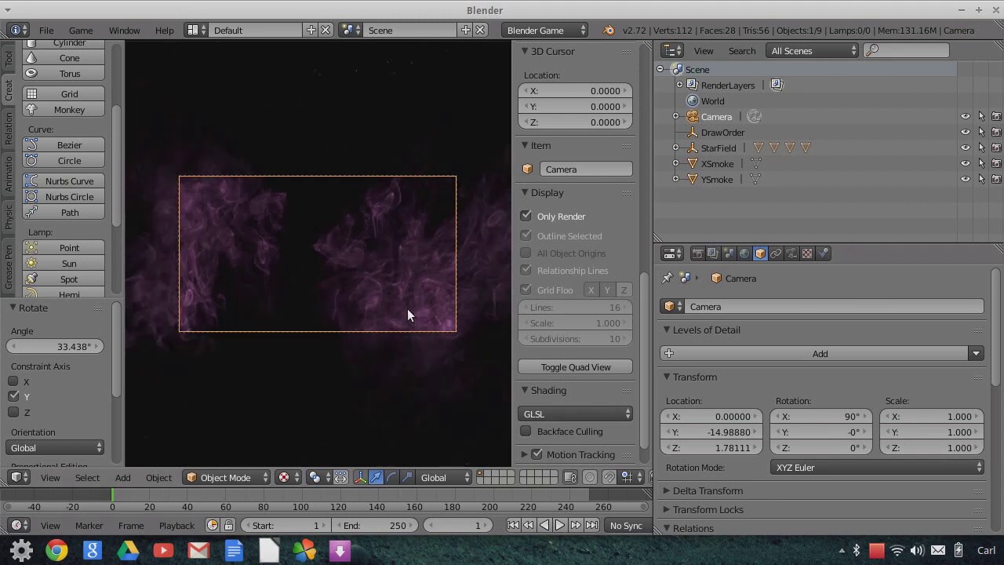
pyautogui.moveTo(451, 254); pyautogui.dragTo(415, 290, button='middle')
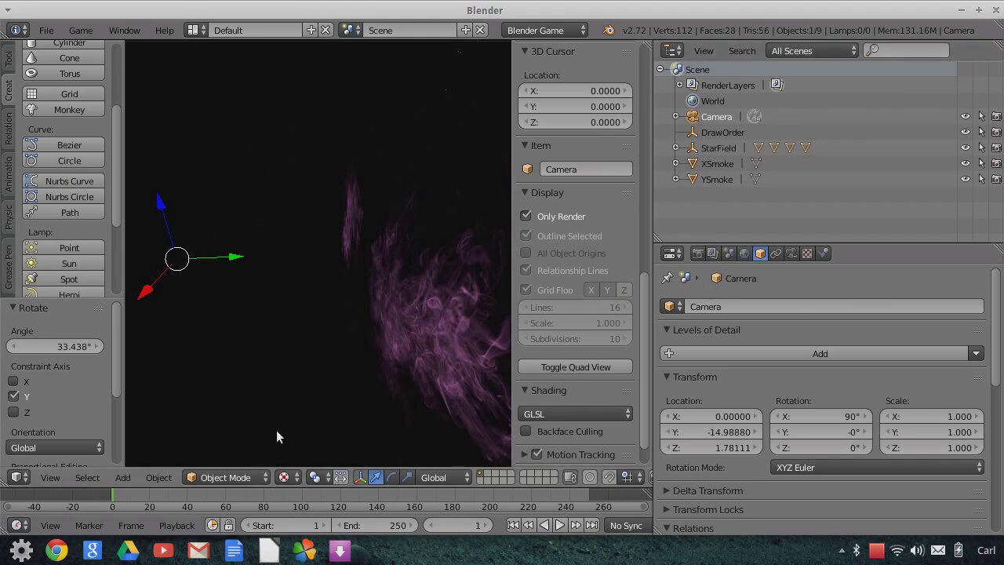
pyautogui.click(525, 217)
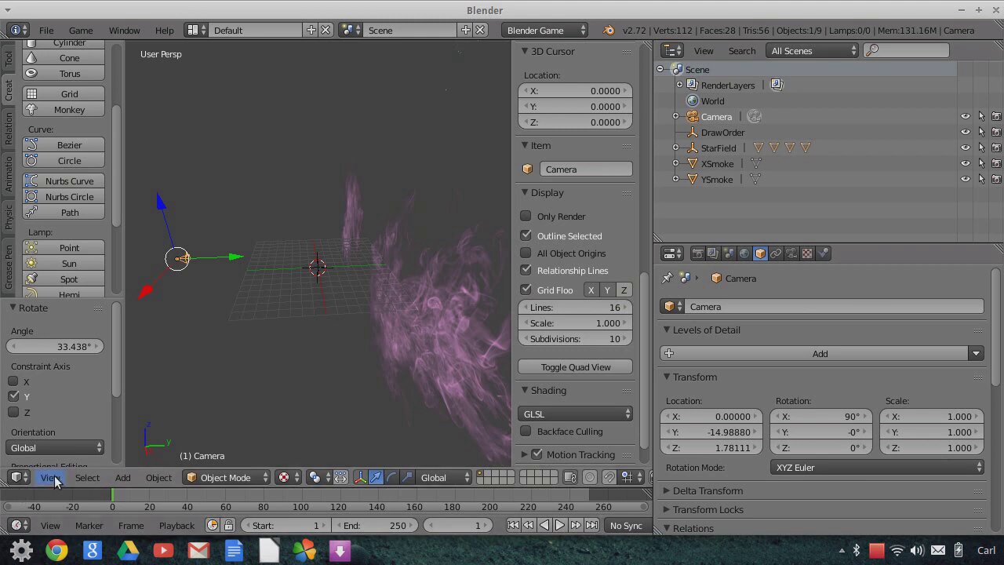
# - Add a Plain Axes empty and move it about 4.97 along the Y axis
pyautogui.click(121, 478)
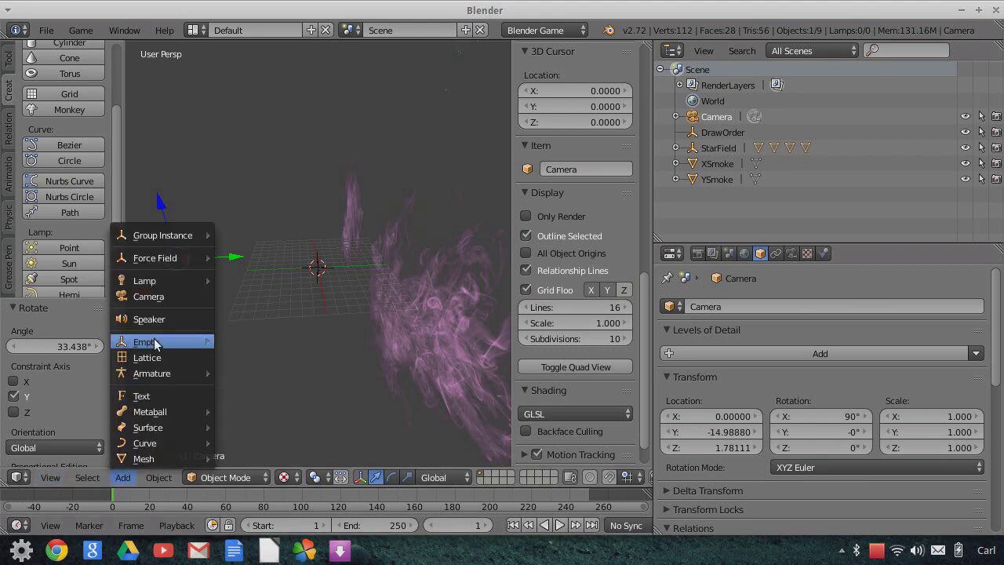
pyautogui.moveTo(211, 342)
pyautogui.click(258, 343)
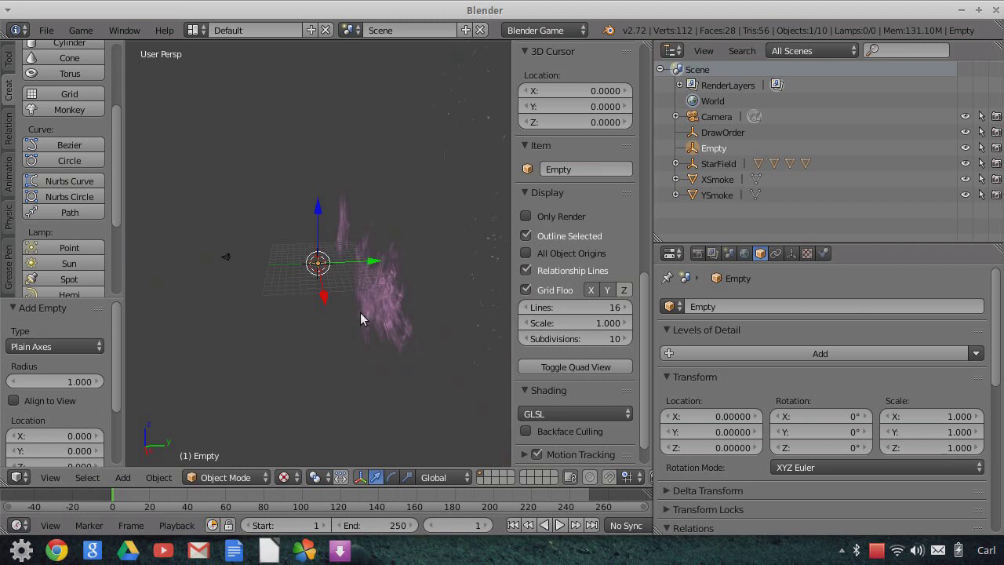
pyautogui.moveTo(379, 267); pyautogui.dragTo(404, 270)
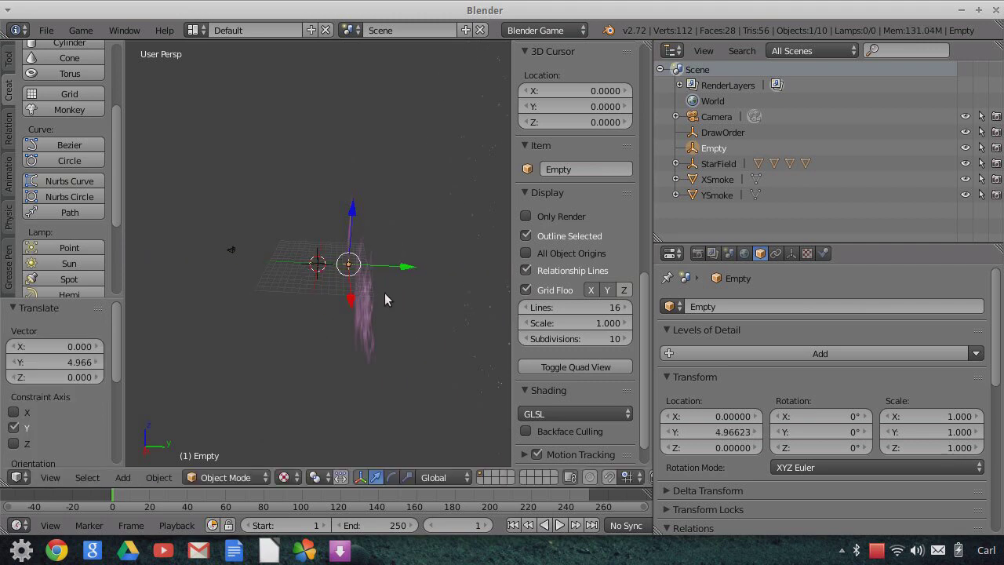
# - Rename the new empty as Smoke
pyautogui.click(742, 304)
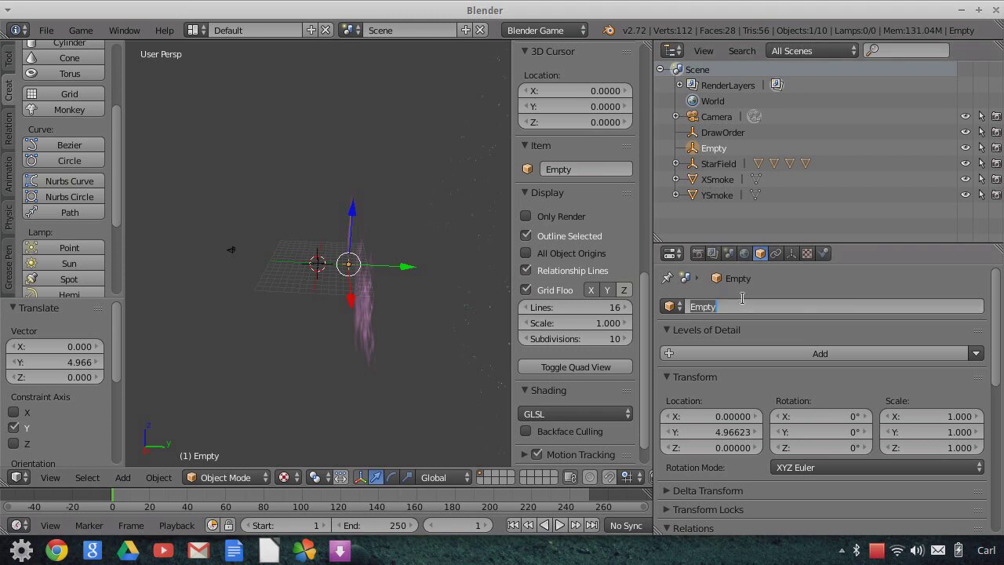
pyautogui.write('Sm')
pyautogui.press('Return')
pyautogui.click(690, 308)
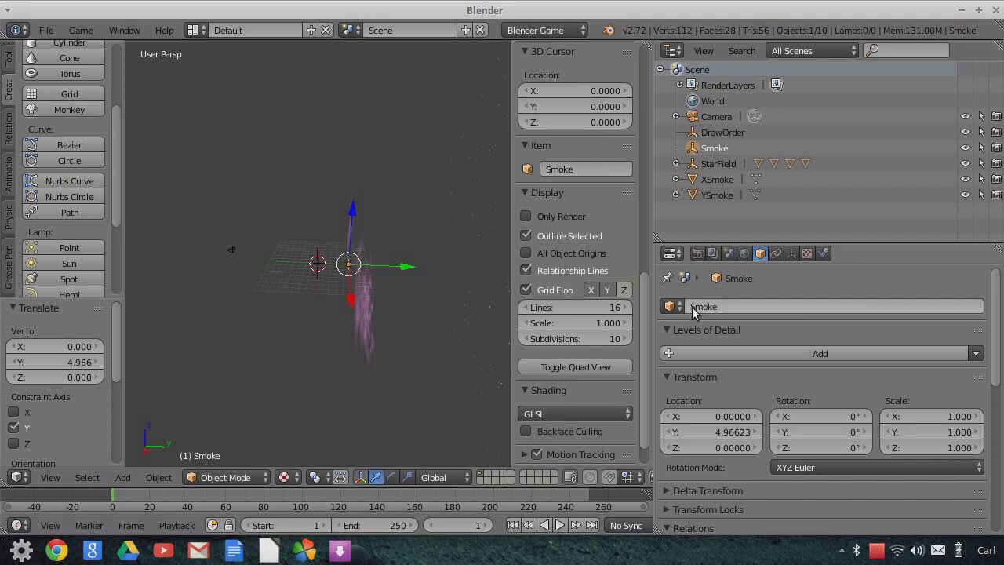
pyautogui.press('Return')
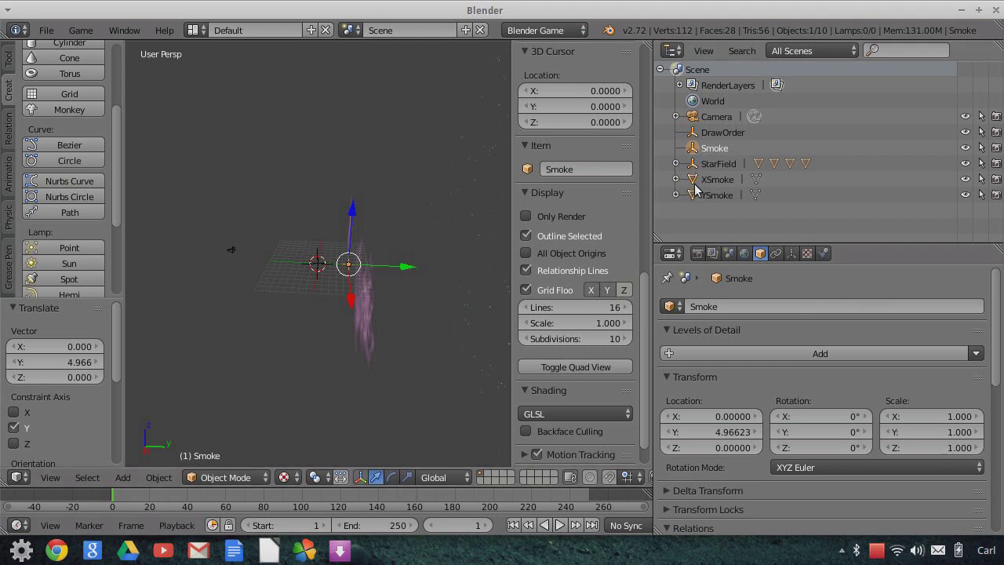
# - Parent XSmoke and YSmoke to the Smoke empty and return to the camera view
pyautogui.moveTo(694, 182); pyautogui.dragTo(697, 154)
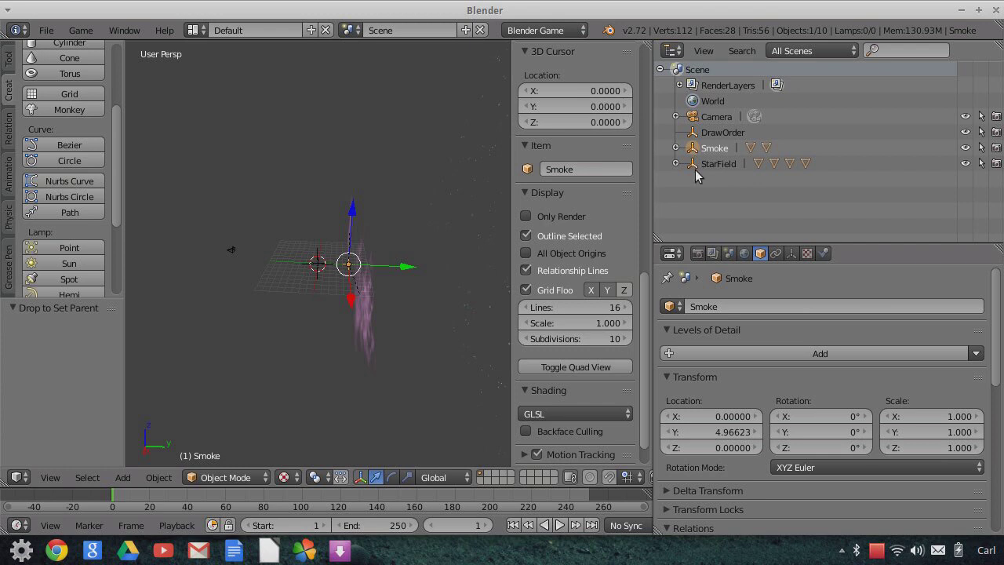
pyautogui.click(49, 477)
pyautogui.click(99, 418)
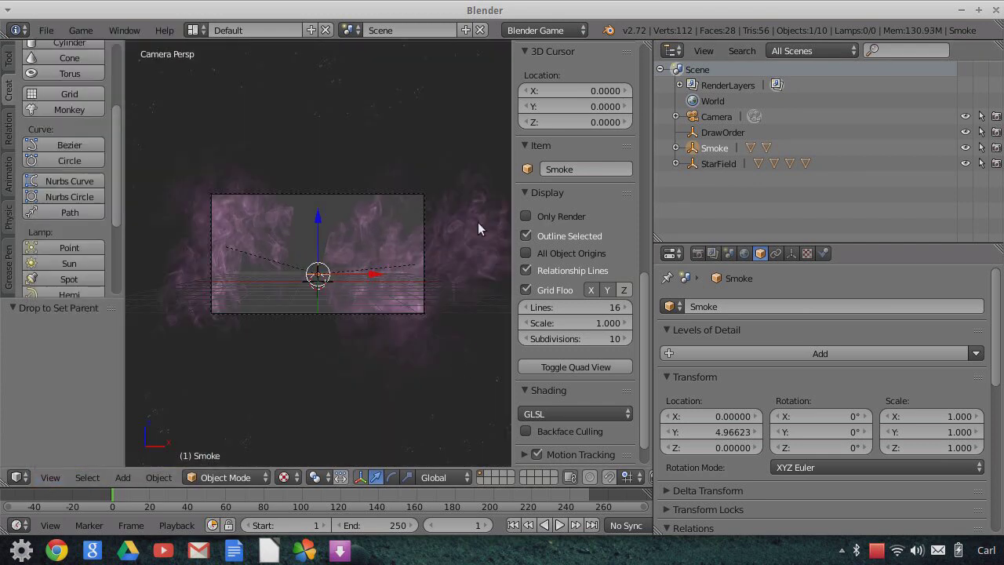
# - Reset the draw order by parenting Smoke and StarField to DrawOrder and clearing both parents again
pyautogui.click(694, 118)
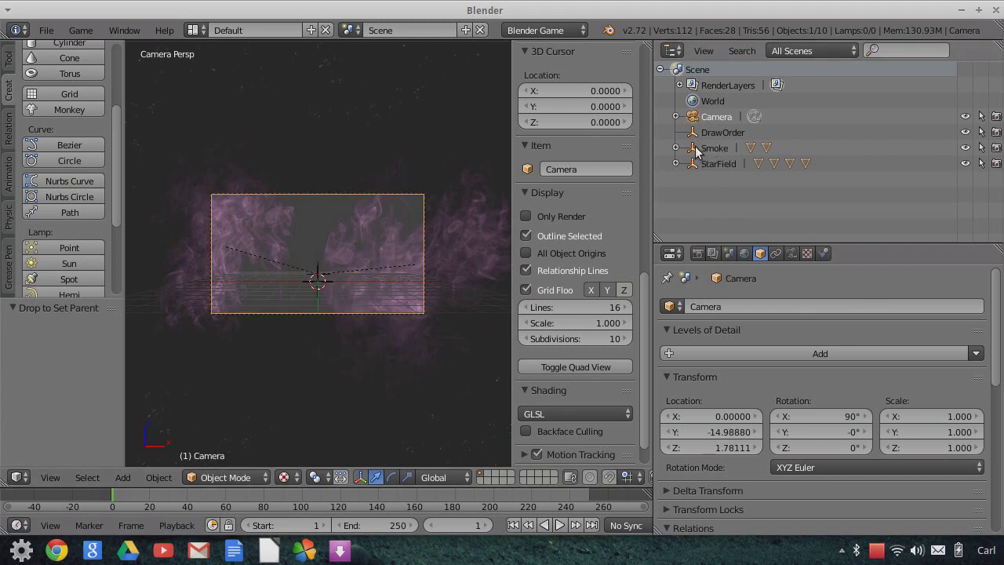
pyautogui.moveTo(696, 165); pyautogui.dragTo(697, 133)
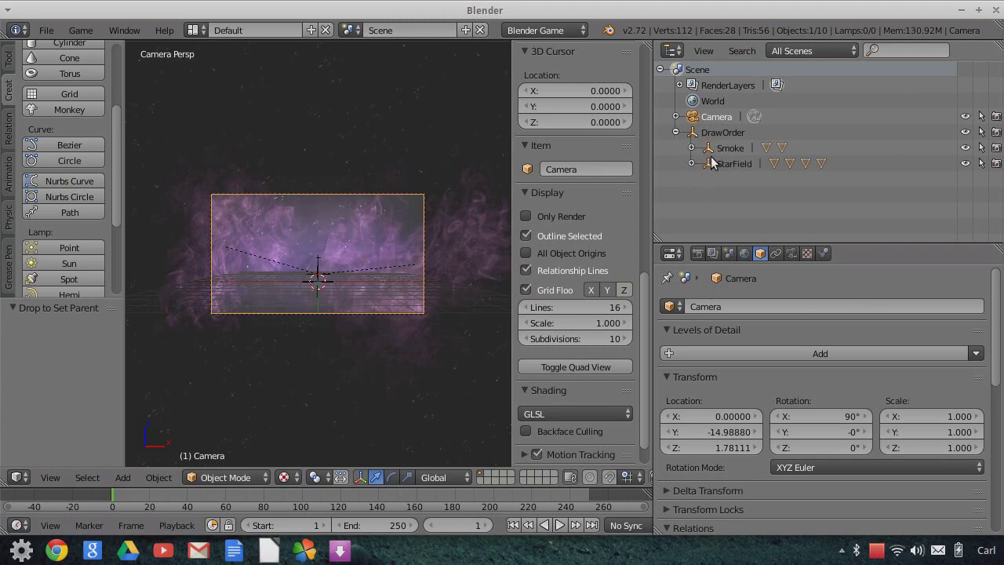
pyautogui.moveTo(710, 155); pyautogui.dragTo(669, 157)
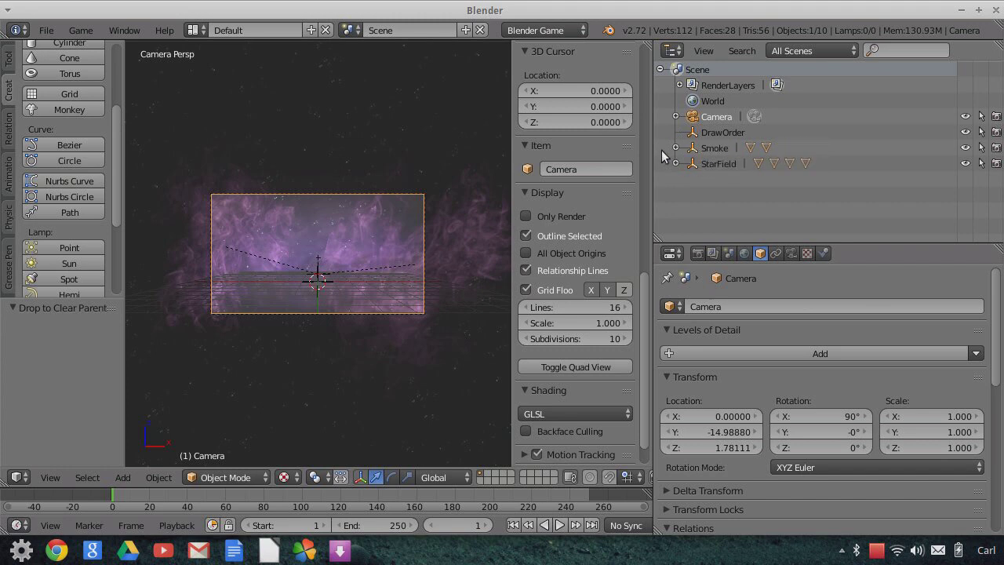
pyautogui.scroll(5, 414, 302)
pyautogui.scroll(-2, 410, 315)
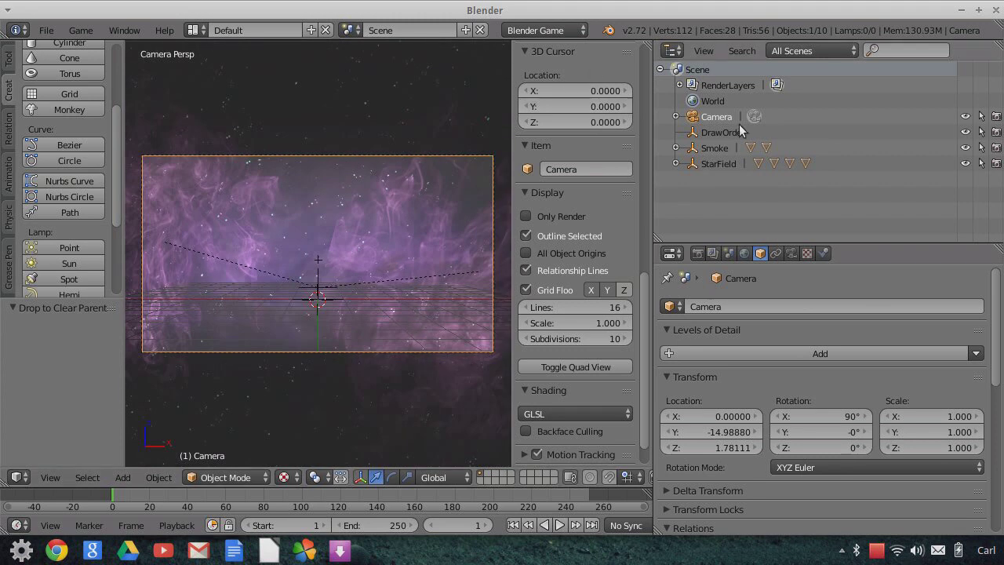
# - Select YSmoke within the Smoke group and move it about 0.78 along the Y axis
pyautogui.click(715, 149)
pyautogui.click(717, 165)
pyautogui.click(715, 148)
pyautogui.moveTo(418, 256); pyautogui.dragTo(372, 295, button='middle')
pyautogui.moveTo(449, 260); pyautogui.dragTo(425, 247, button='middle')
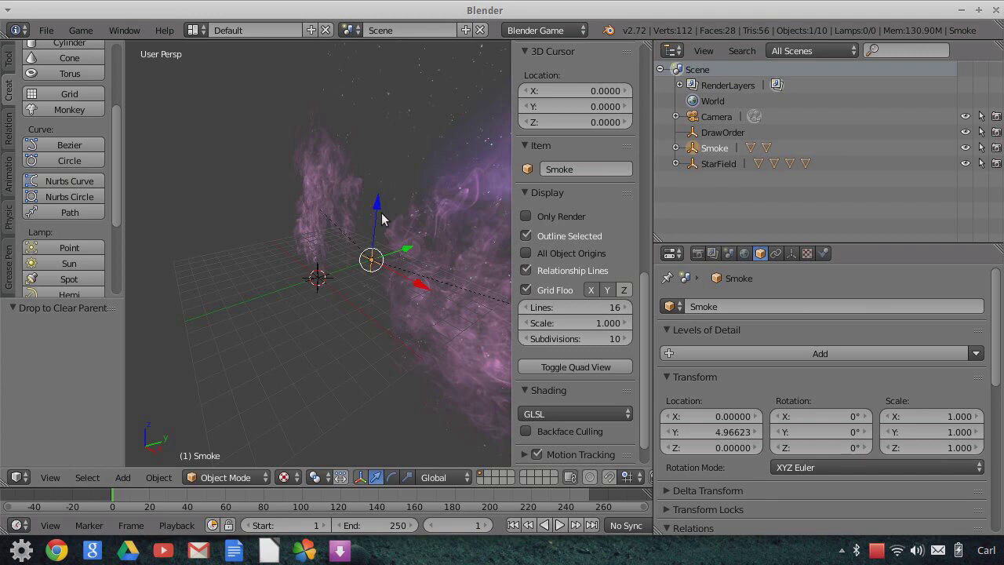
pyautogui.click(677, 148)
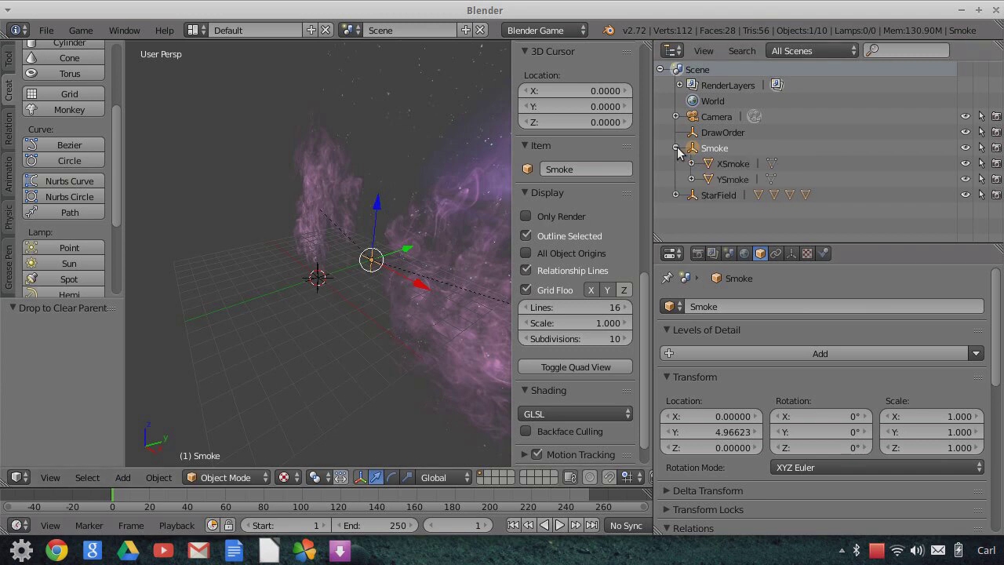
pyautogui.click(726, 179)
pyautogui.scroll(3, 576, 236)
pyautogui.moveTo(424, 287); pyautogui.dragTo(445, 314, button='middle')
pyautogui.moveTo(508, 302); pyautogui.dragTo(517, 297)
# - Unparent XSmoke and YSmoke from the Smoke empty and parent them to it again, YSmoke first
pyautogui.moveTo(297, 269)
pyautogui.mouseDown(button='middle')
pyautogui.moveTo(374, 287)
pyautogui.moveTo(297, 251)
pyautogui.mouseUp(button='middle')
pyautogui.rightClick(294, 193)
pyautogui.moveTo(401, 228); pyautogui.dragTo(326, 255, button='middle')
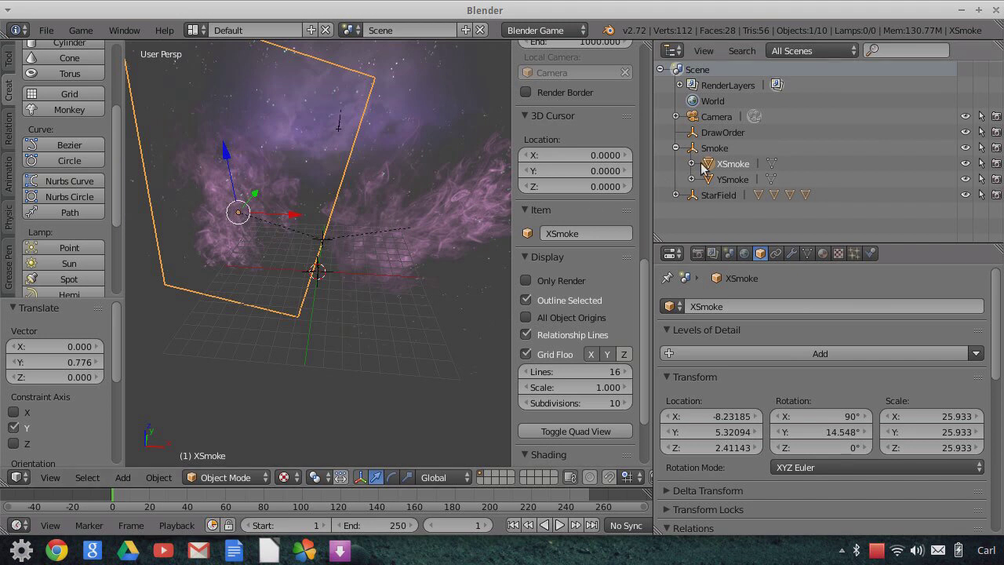
pyautogui.moveTo(709, 164); pyautogui.dragTo(668, 167)
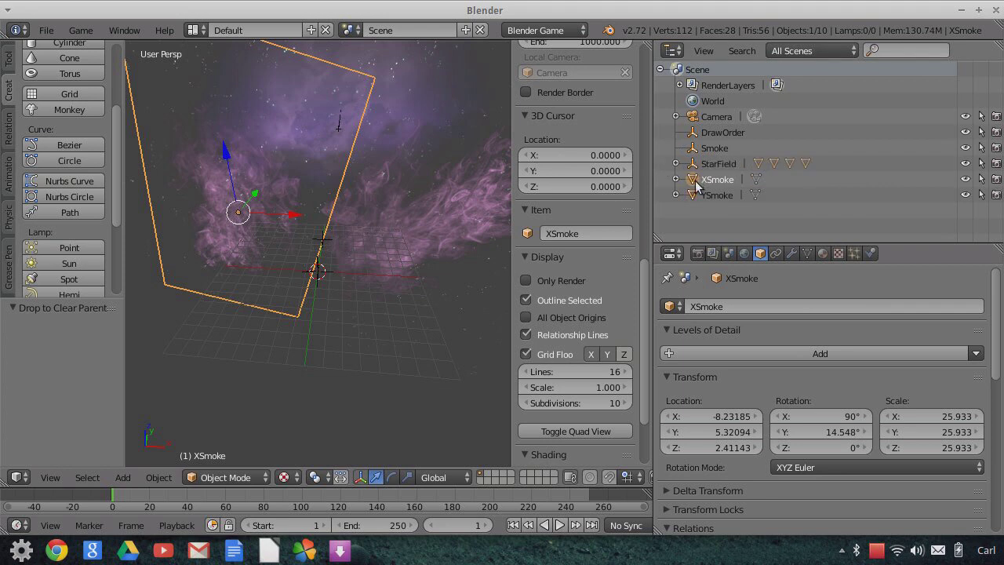
pyautogui.moveTo(695, 197); pyautogui.dragTo(702, 150)
pyautogui.moveTo(700, 196); pyautogui.dragTo(697, 152)
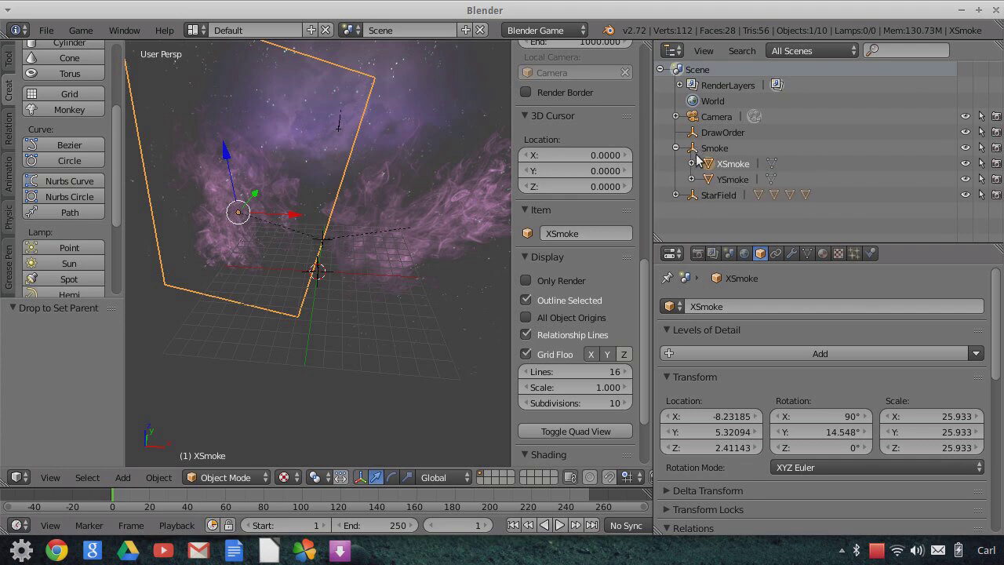
# - Select the camera and look at the smoke layers through the camera view
pyautogui.click(698, 118)
pyautogui.moveTo(413, 211); pyautogui.dragTo(411, 178, button='middle')
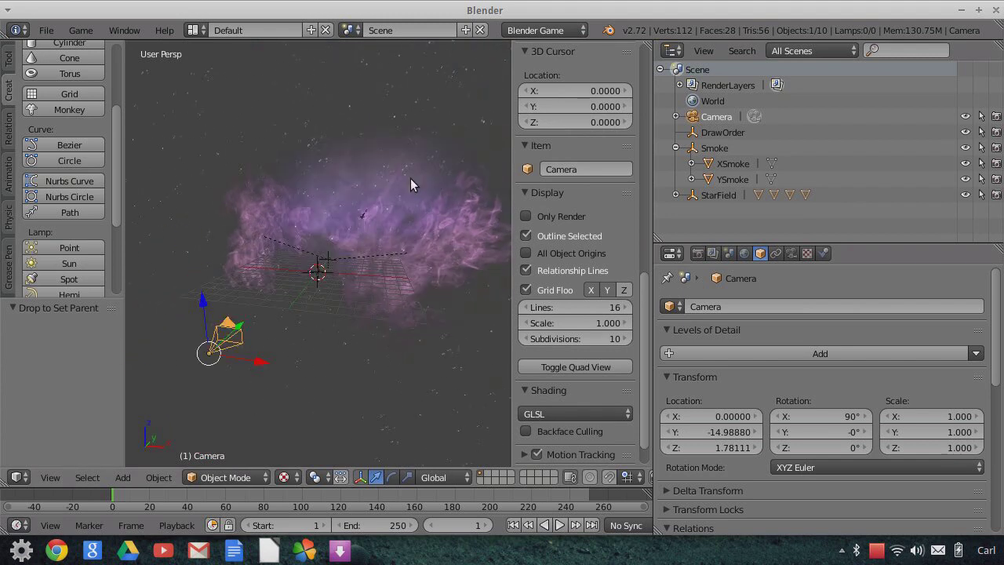
pyautogui.click(55, 482)
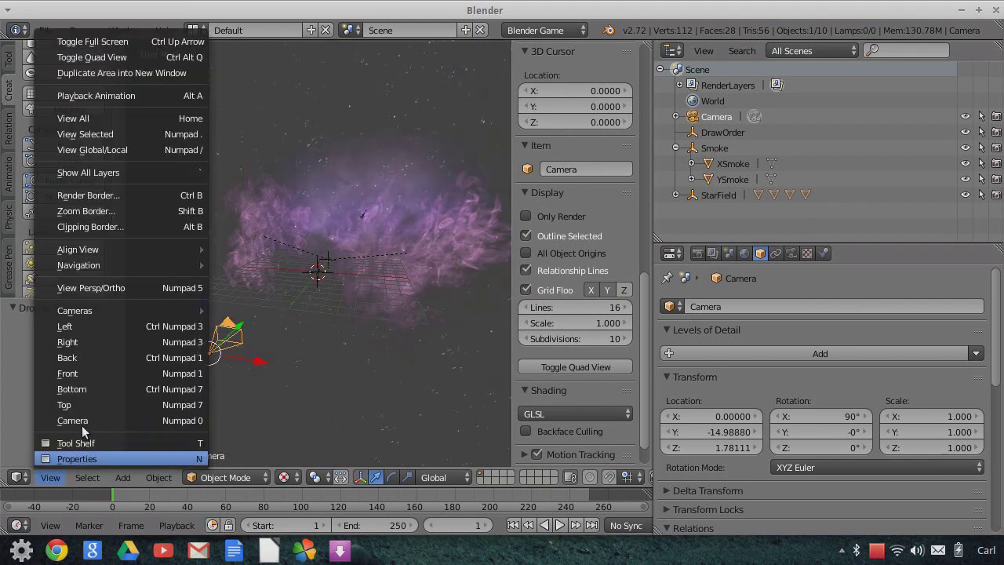
pyautogui.click(97, 420)
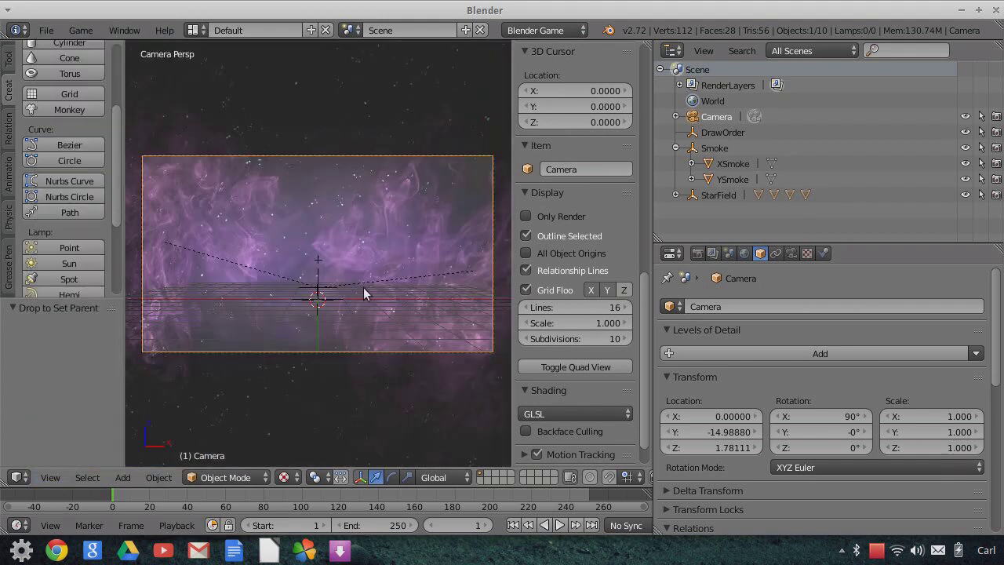
pyautogui.scroll(-1, 359, 292)
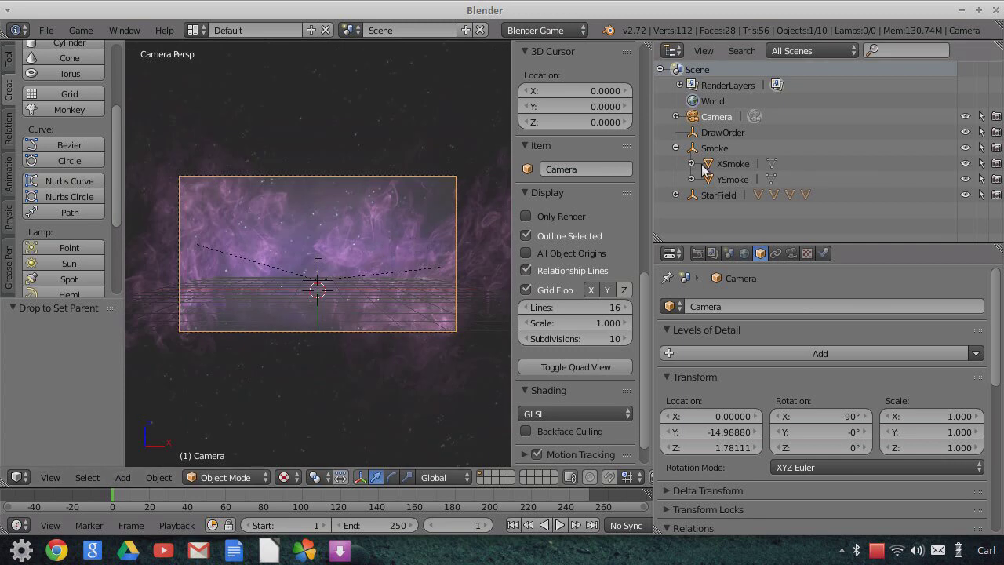
# - Collapse the Smoke group, parent Smoke and StarField to DrawOrder and clear their parents again, Smoke first
pyautogui.click(676, 147)
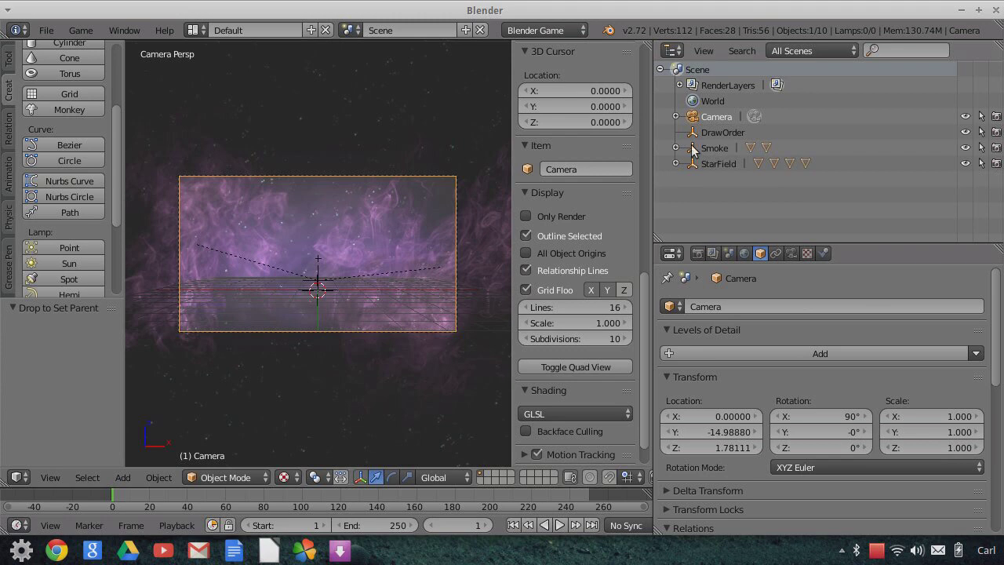
pyautogui.moveTo(703, 159); pyautogui.dragTo(673, 162)
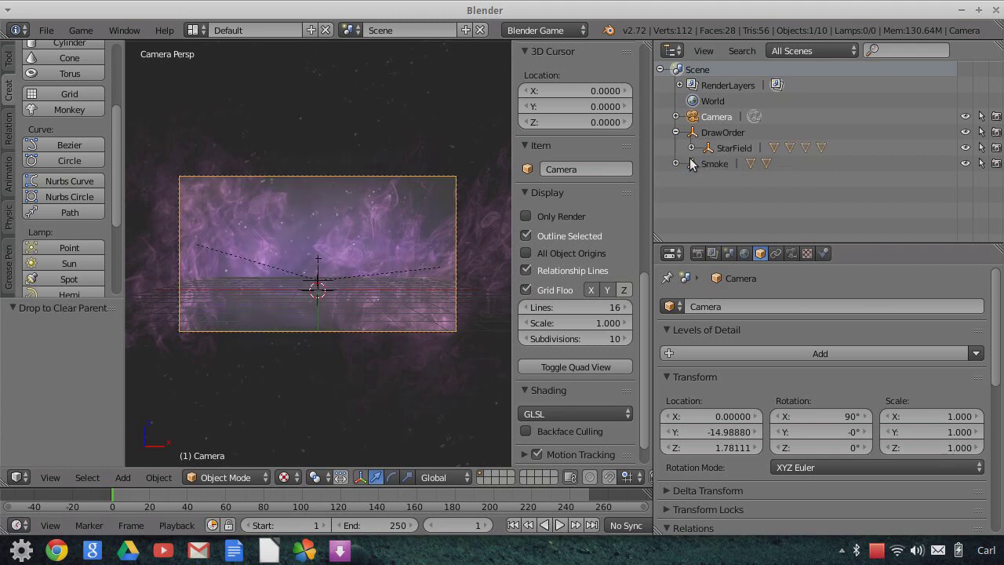
pyautogui.moveTo(729, 148); pyautogui.dragTo(661, 167)
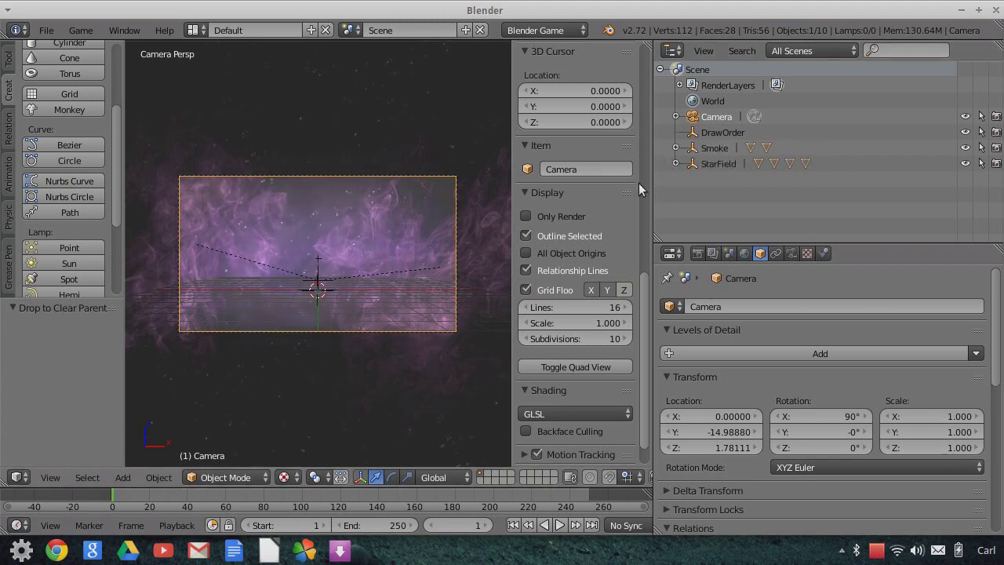
# - Examine the smoke and star layers through the camera view, selecting the Smoke and StarField empties in turn
pyautogui.scroll(3, 381, 274)
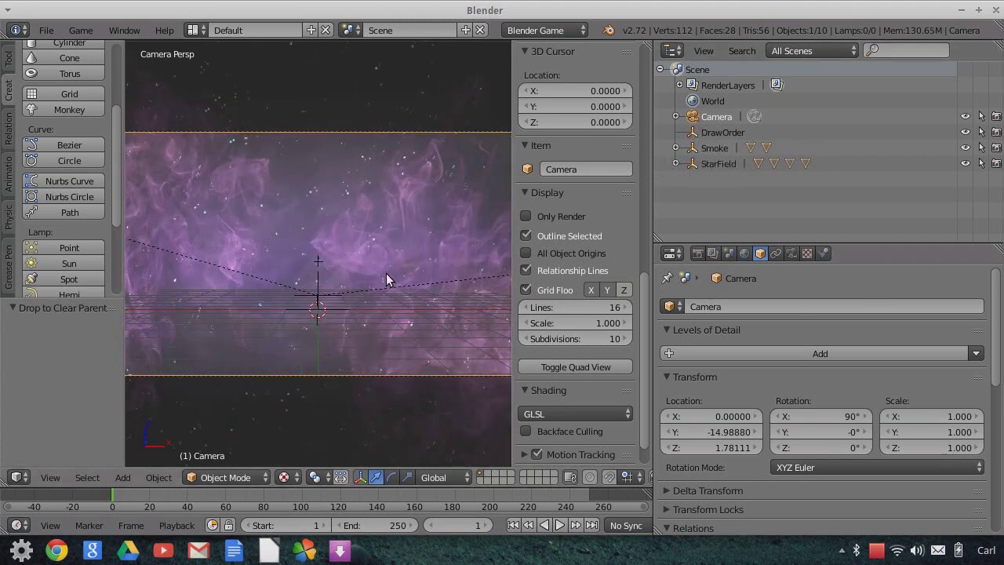
pyautogui.scroll(-1, 386, 273)
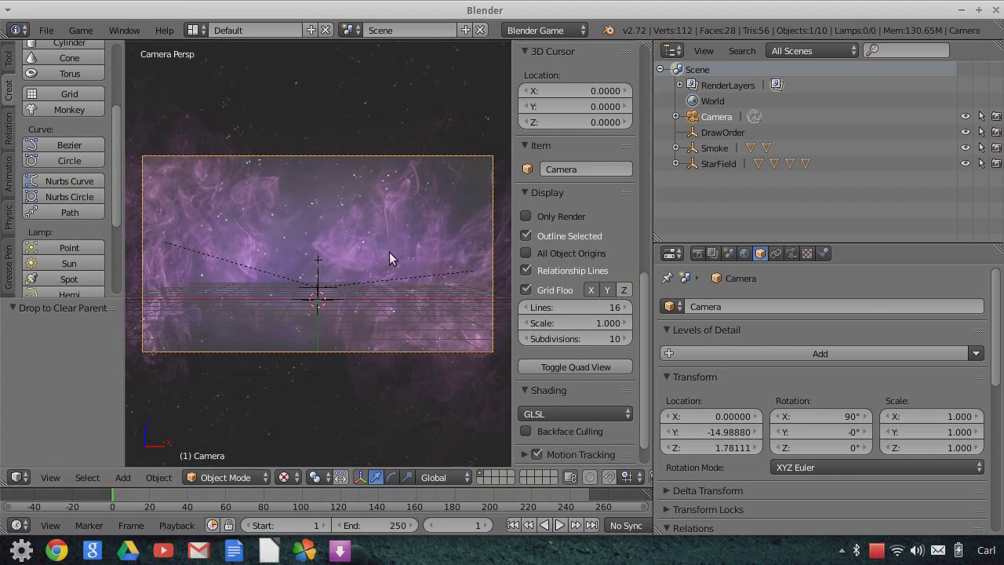
pyautogui.scroll(-1, 397, 254)
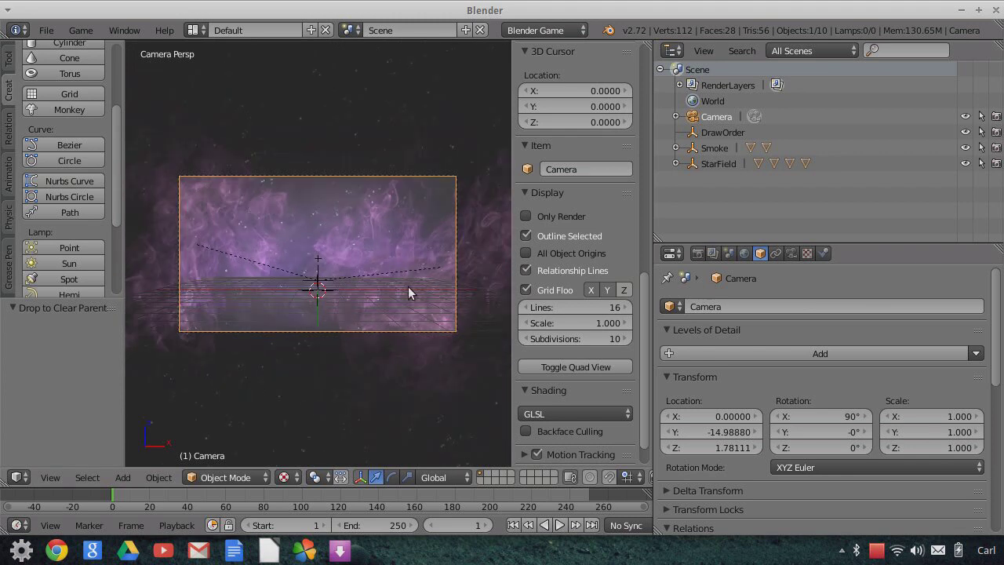
pyautogui.scroll(1, 408, 287)
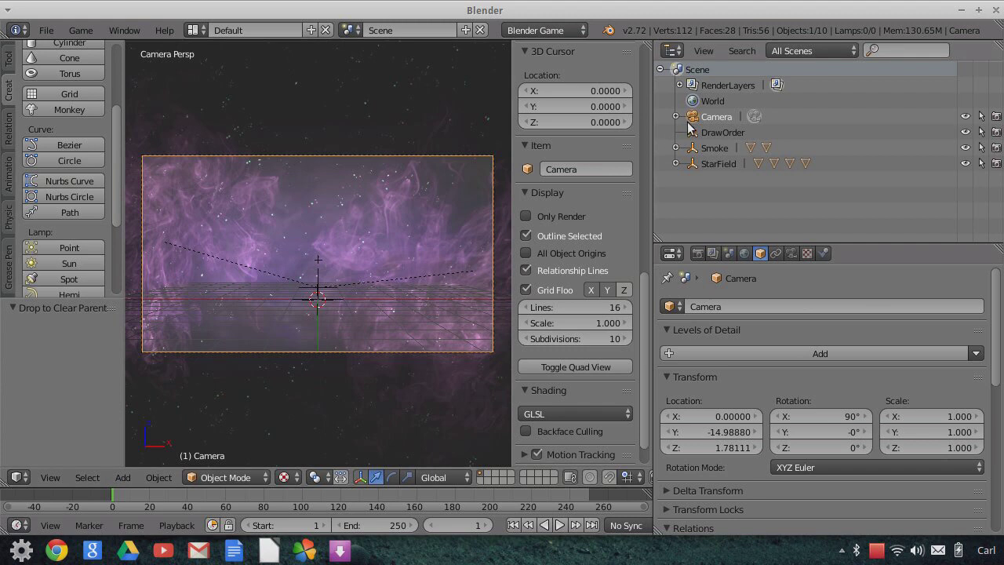
pyautogui.click(699, 161)
pyautogui.click(699, 150)
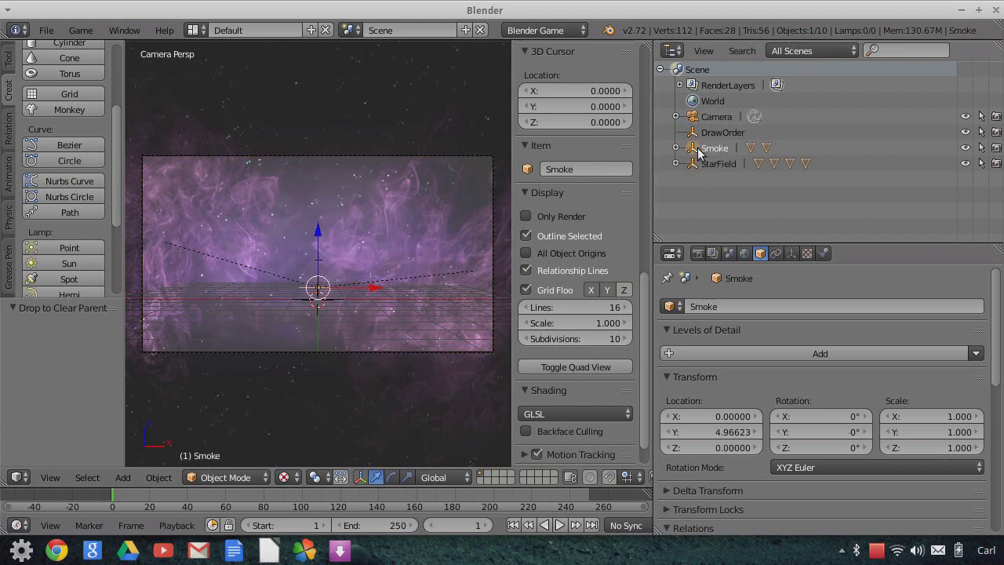
pyautogui.click(695, 163)
pyautogui.scroll(2, 387, 261)
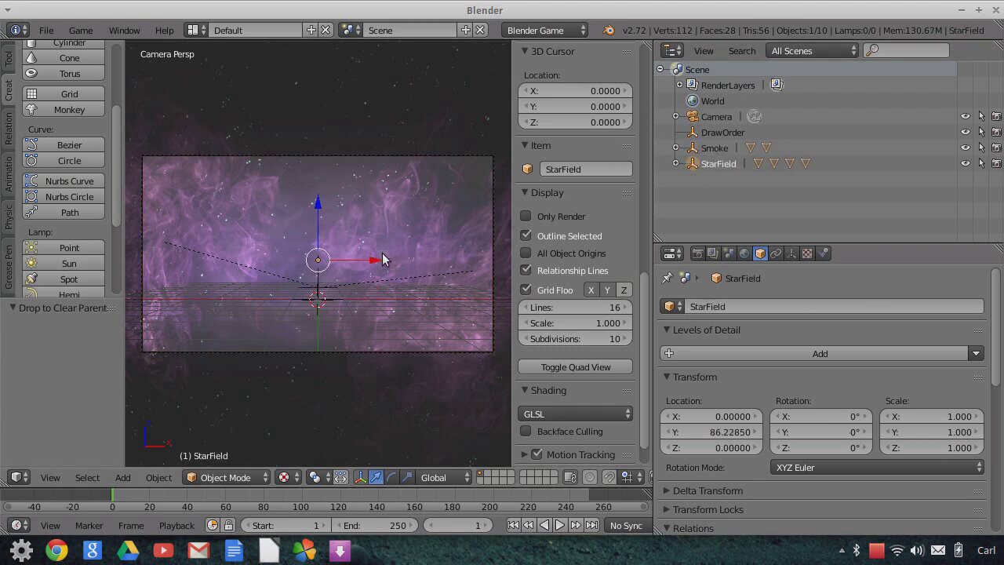
pyautogui.scroll(-2, 387, 261)
# - Turn on Only Render for the viewport and fit the view to the selected camera's frame
pyautogui.click(526, 216)
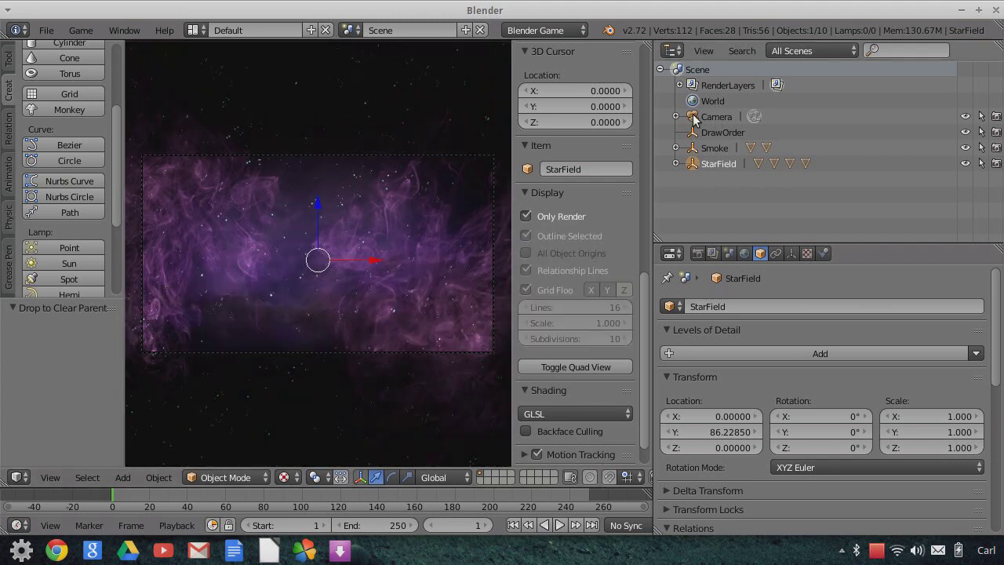
pyautogui.click(693, 118)
pyautogui.press('Home')
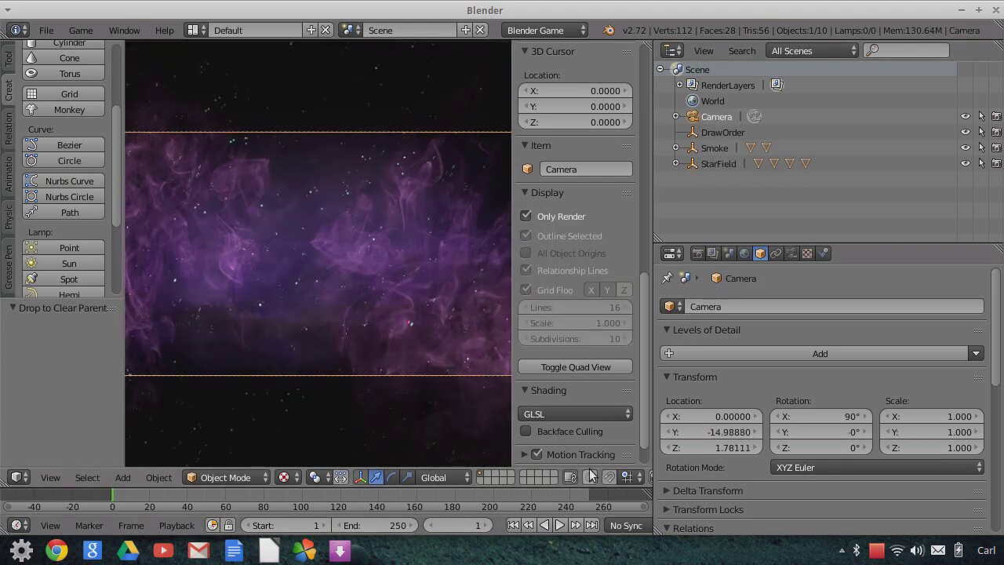
# - Enlarge the 3D viewport, make an OpenGL render of the camera view and return to the 3D view
pyautogui.moveTo(514, 390); pyautogui.dragTo(591, 415)
pyautogui.scroll(-2, 520, 427)
pyautogui.scroll(1, 534, 423)
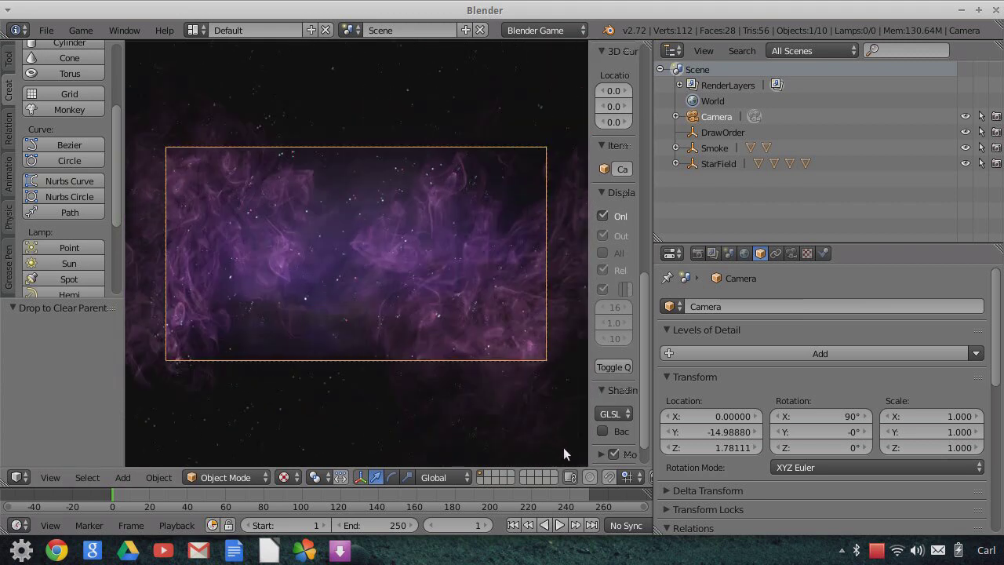
pyautogui.moveTo(656, 396); pyautogui.dragTo(835, 475)
pyautogui.click(669, 477)
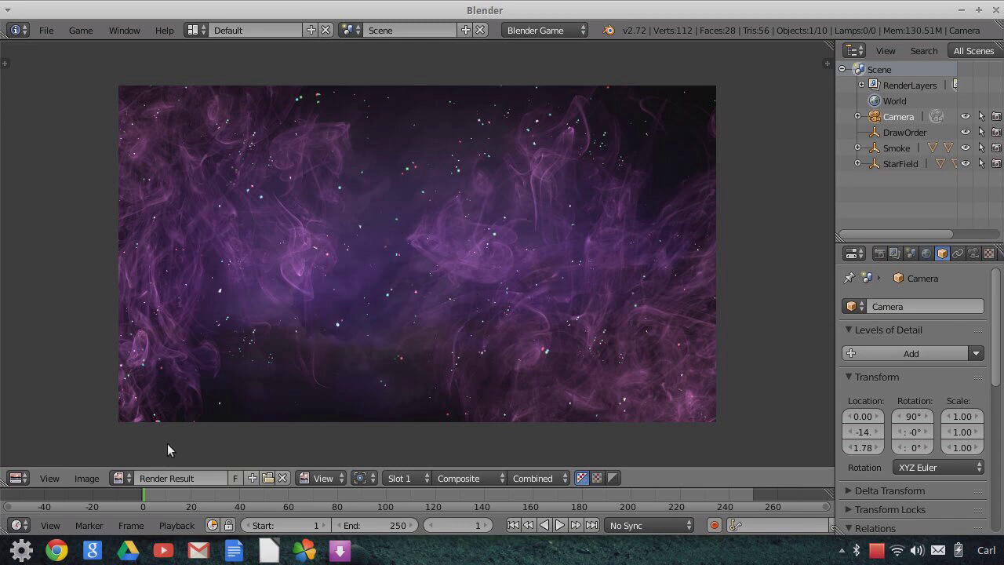
pyautogui.click(17, 478)
pyautogui.click(39, 465)
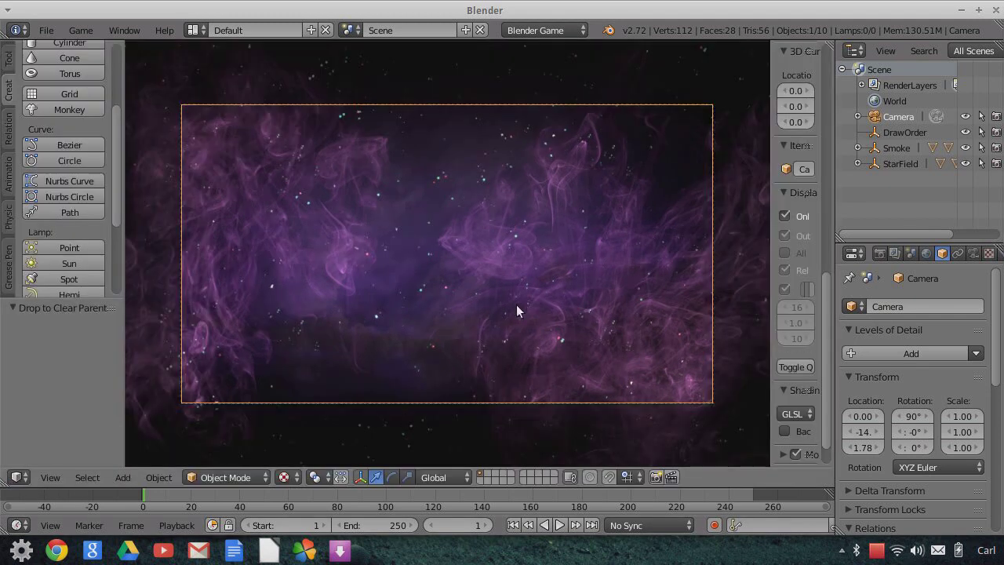
# - Try moving the camera about 13.77 along the Y axis toward the smoke layers, and undo the move
pyautogui.press('g')
pyautogui.press('y')
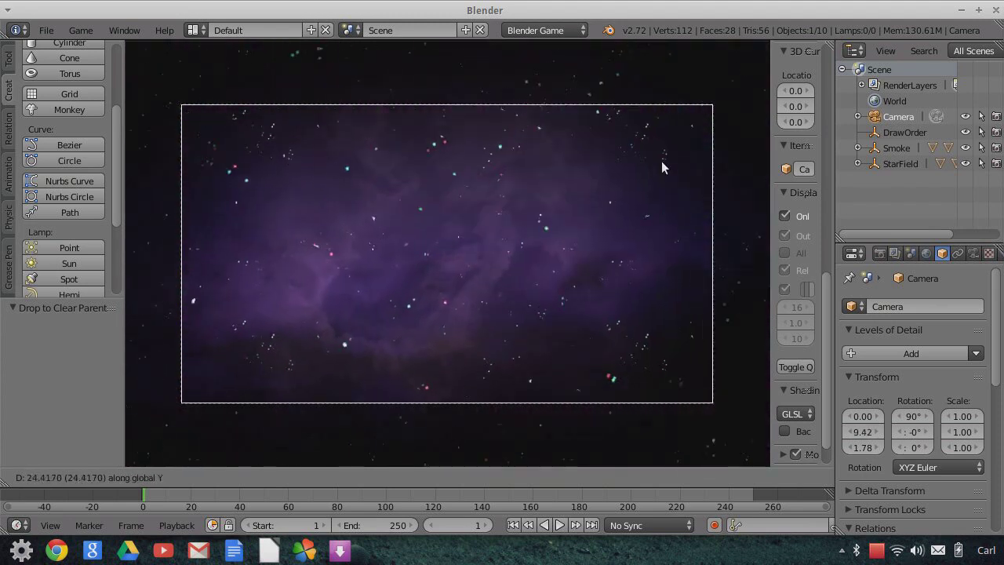
pyautogui.click(409, 69)
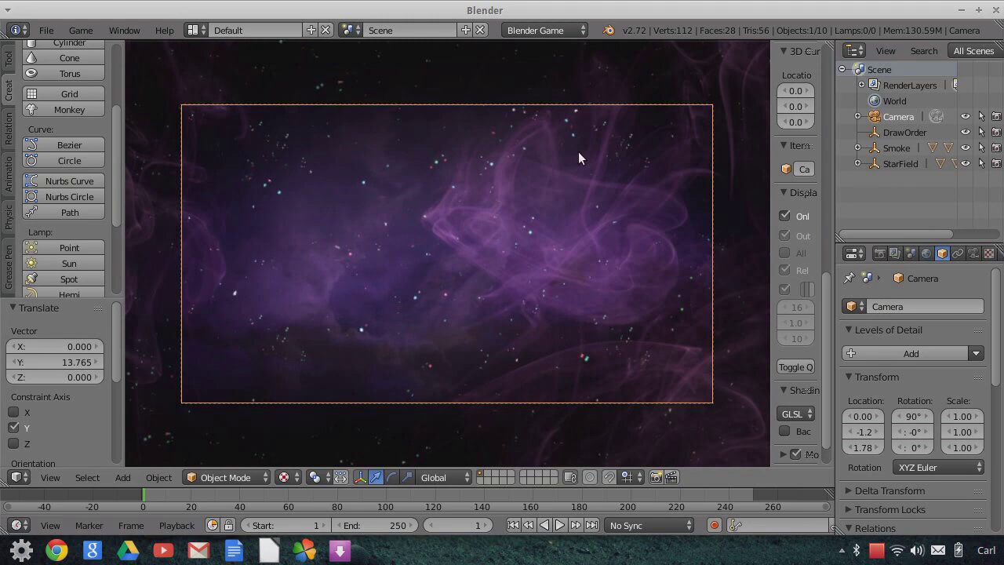
pyautogui.hotkey('ctrl', 'z')
pyautogui.scroll(-3, 574, 211)
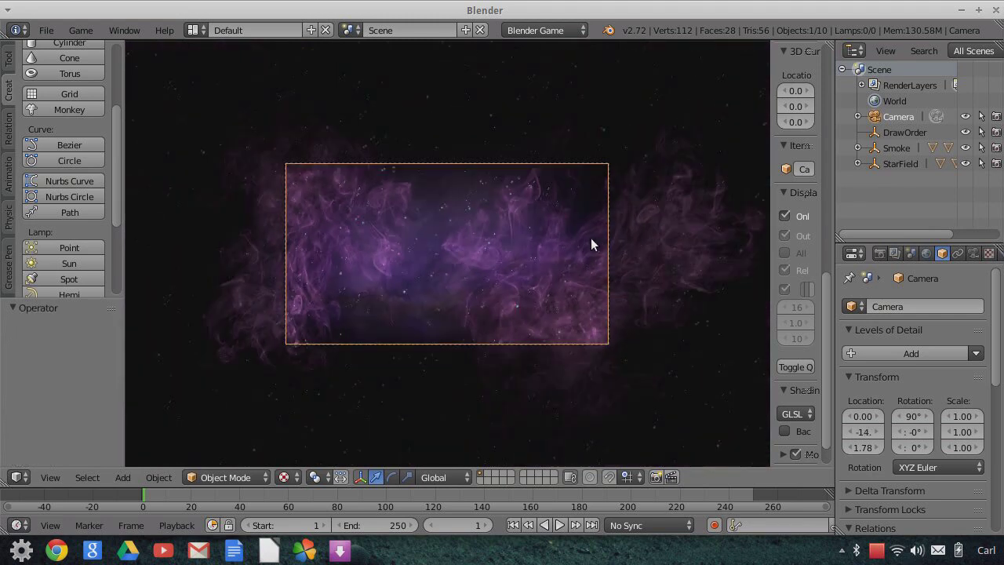
pyautogui.scroll(2, 578, 230)
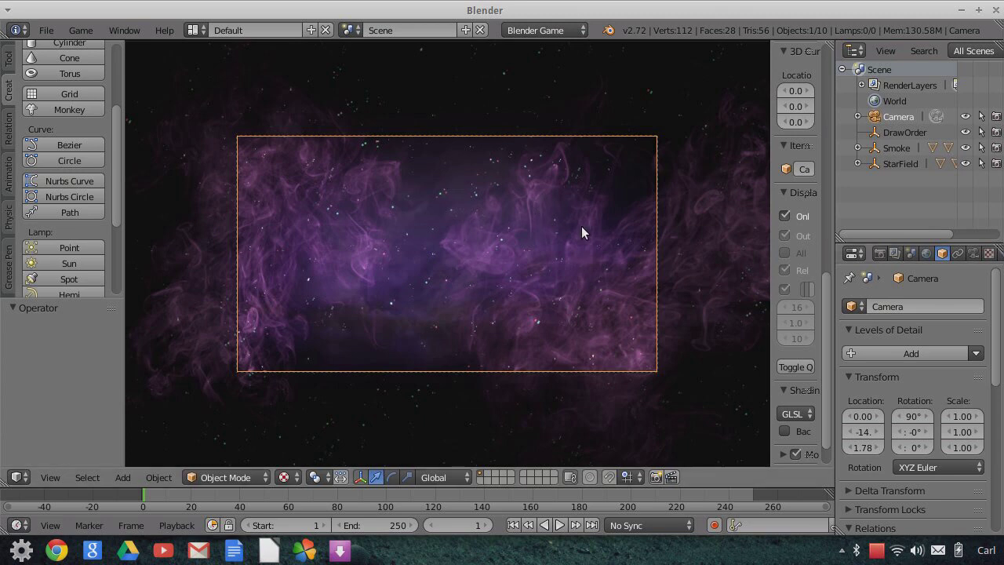
# - Duplicate YSmoke from the Smoke group and leave the copy in place
pyautogui.click(878, 153)
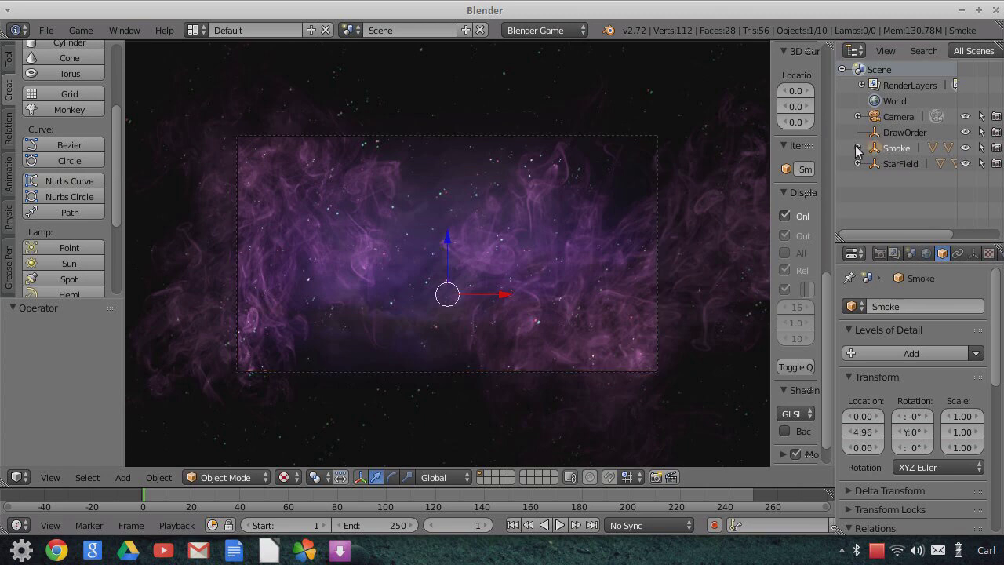
pyautogui.click(857, 148)
pyautogui.click(895, 179)
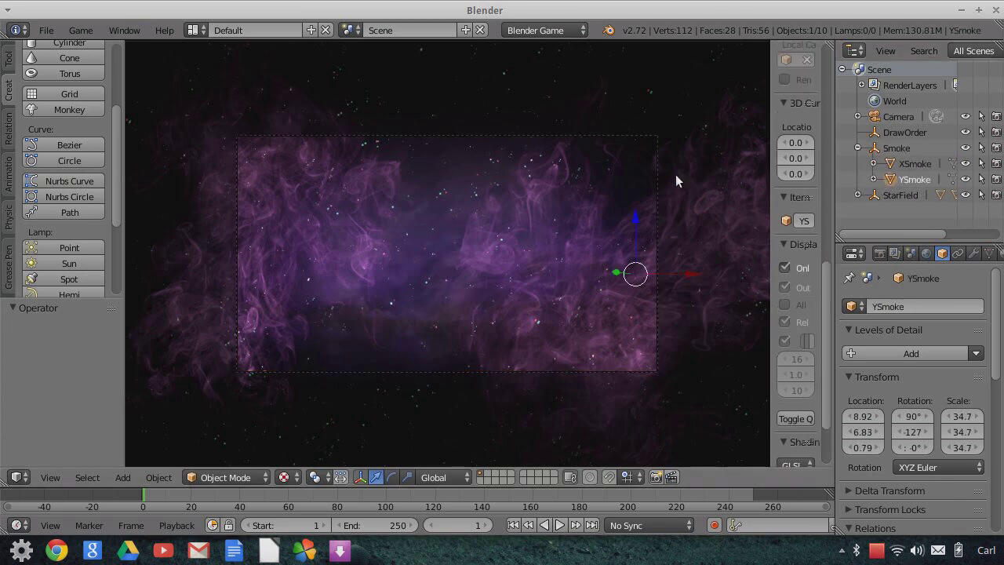
pyautogui.hotkey('shift', 'd')
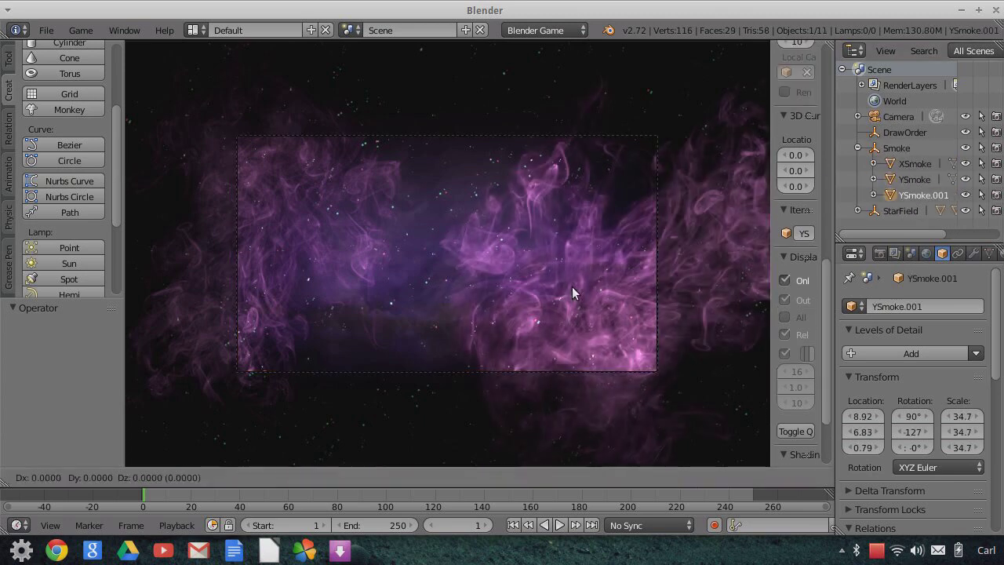
pyautogui.click(572, 292)
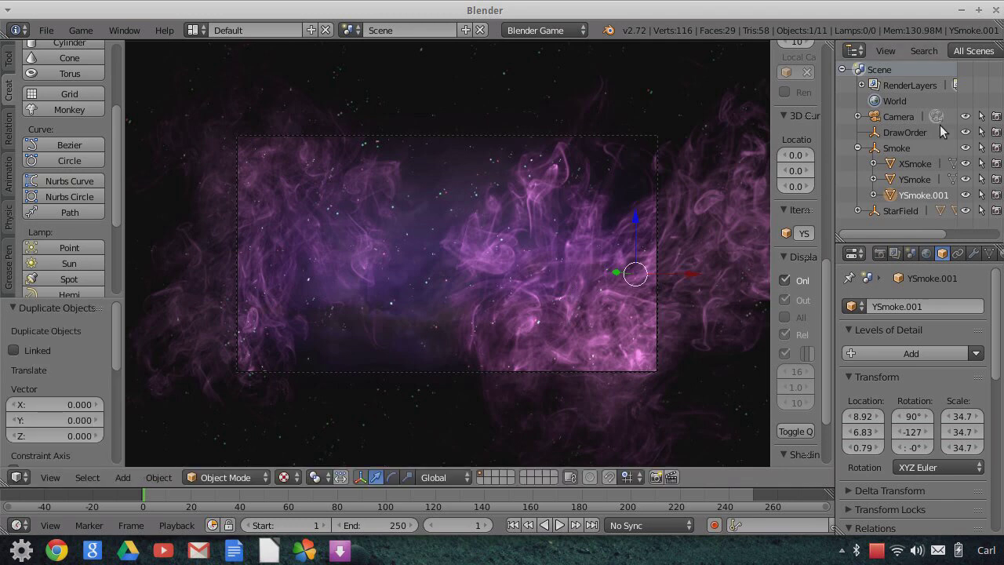
# - Clear the parent of the YSmoke copy and rename it 3DSmoke
pyautogui.moveTo(890, 197); pyautogui.dragTo(810, 193)
pyautogui.click(875, 305)
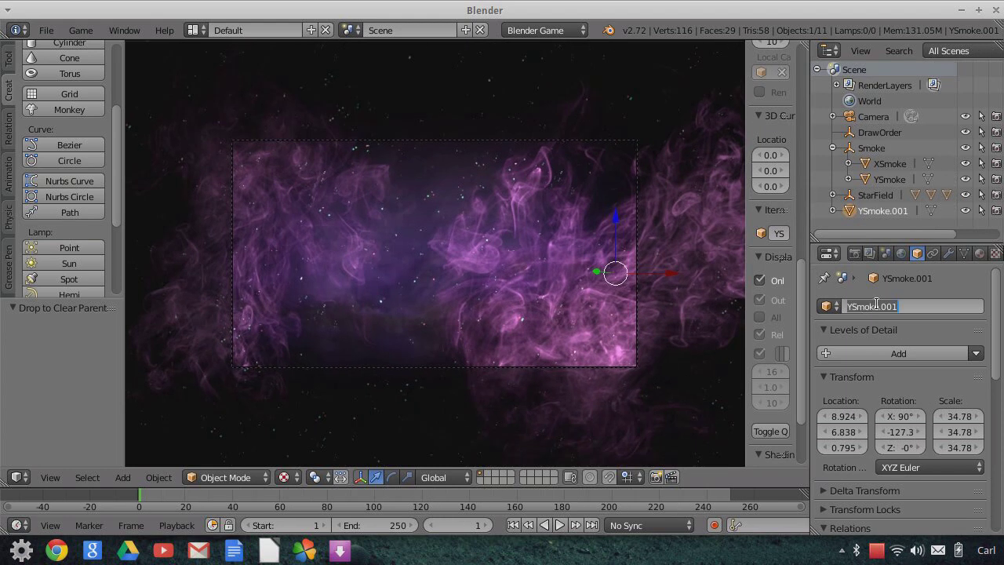
pyautogui.write('3D')
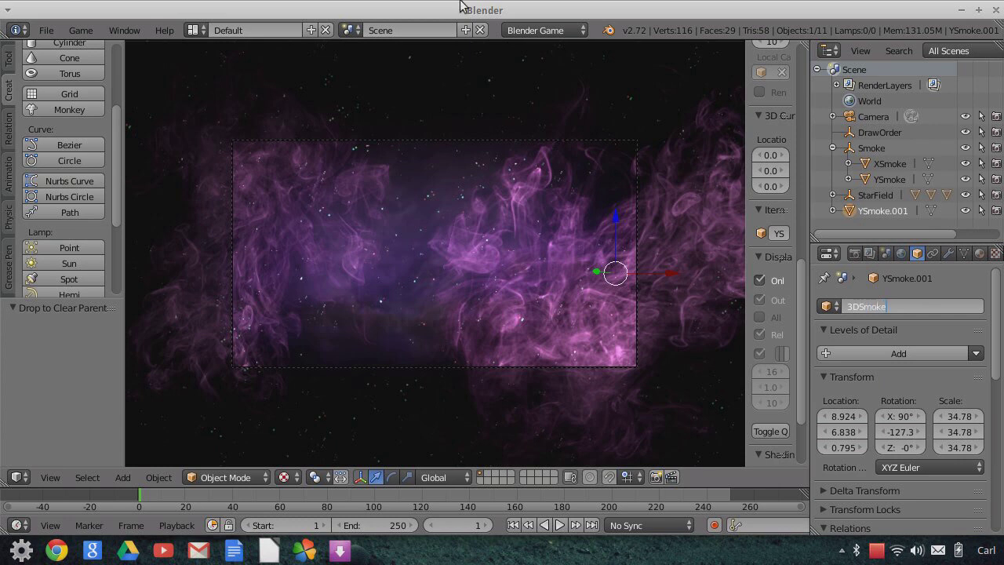
pyautogui.write('Smoke')
pyautogui.press('Return')
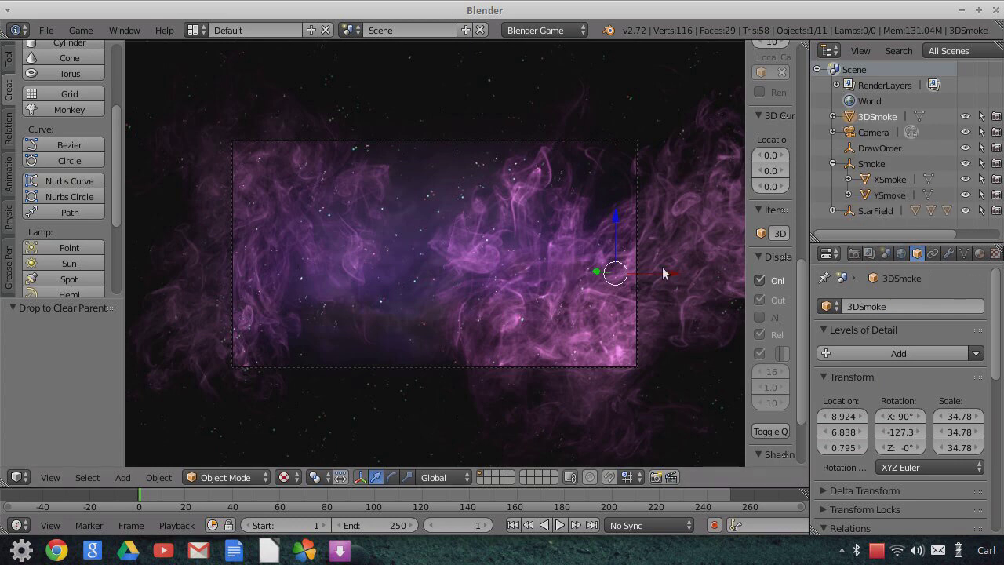
# - Move 3DSmoke about -7.40 along the X axis and about -7.14 along the Y axis, in front of the other smoke planes
pyautogui.press('g')
pyautogui.press('x')
pyautogui.click(610, 264)
pyautogui.moveTo(609, 264); pyautogui.dragTo(586, 274, button='middle')
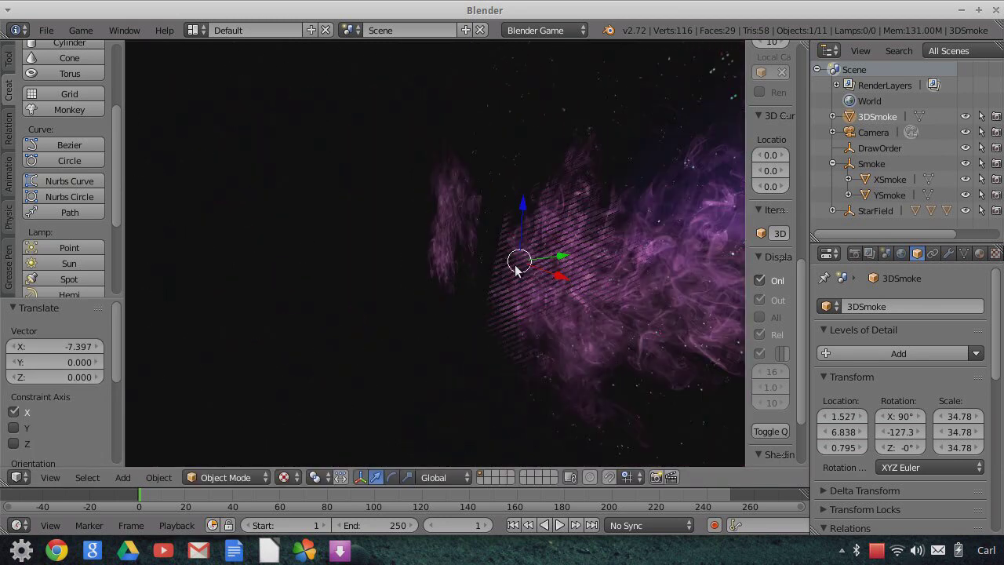
pyautogui.press('g')
pyautogui.press('y')
pyautogui.click(602, 298)
pyautogui.moveTo(597, 294); pyautogui.dragTo(626, 293, button='middle')
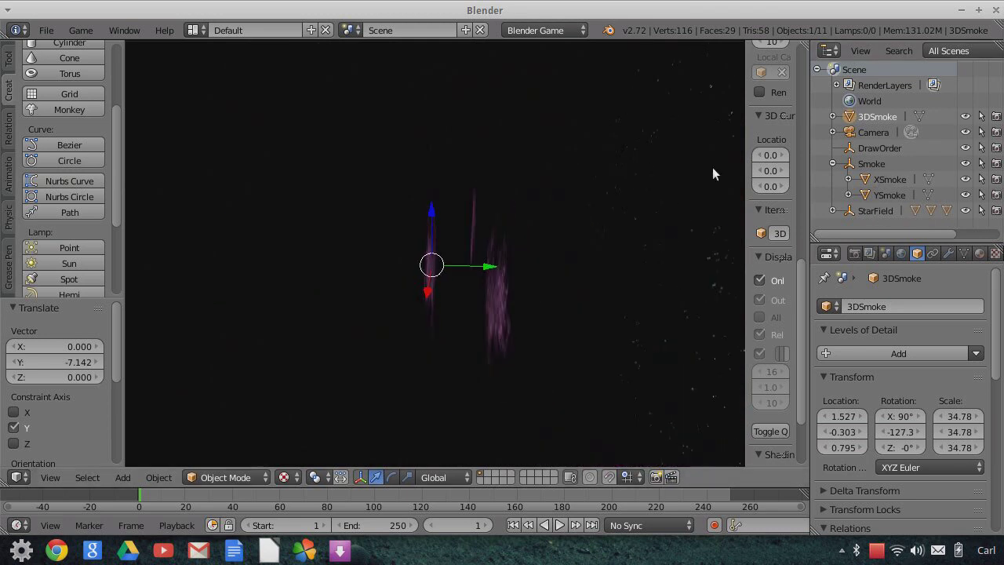
pyautogui.moveTo(624, 256); pyautogui.dragTo(639, 280, button='middle')
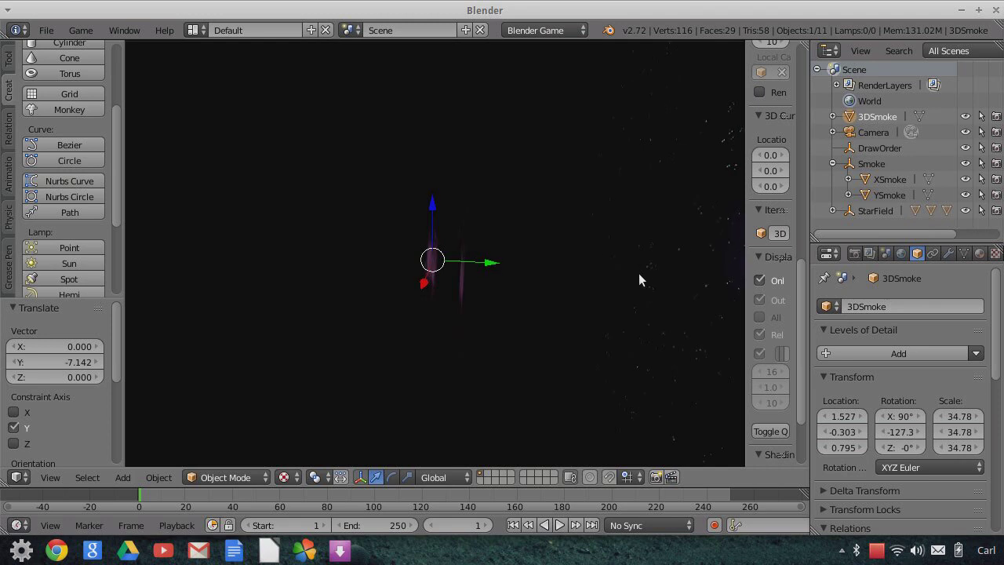
# - Move the Smoke empty about 8.15 along the Y axis and return to the camera view
pyautogui.click(854, 166)
pyautogui.moveTo(519, 269); pyautogui.dragTo(553, 266)
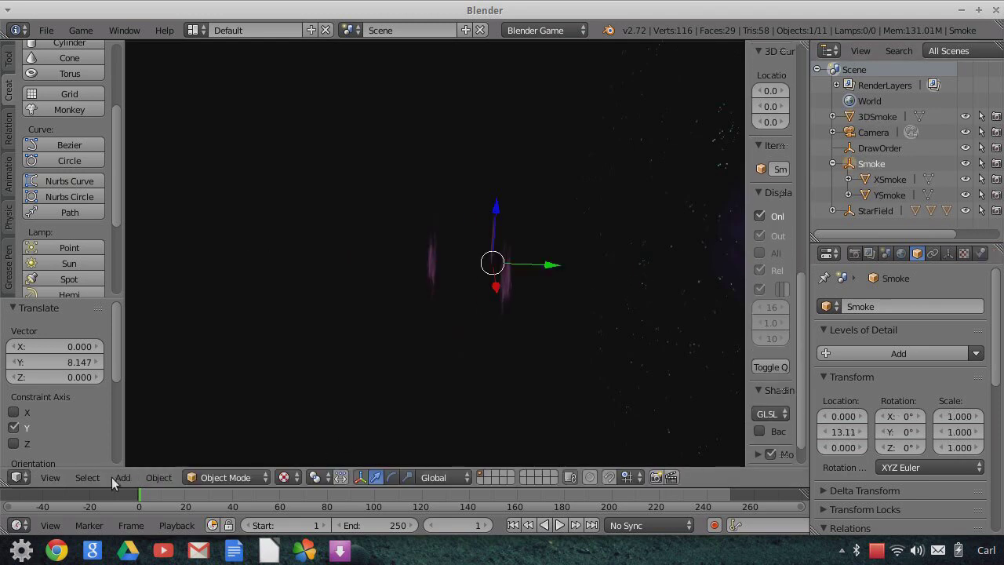
pyautogui.click(47, 477)
pyautogui.click(182, 419)
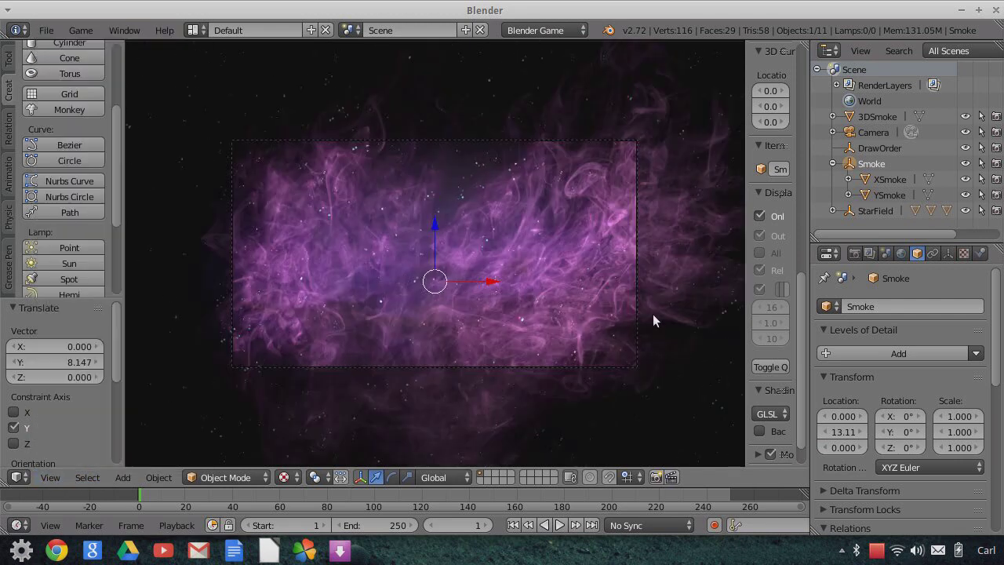
# - Scale the Smoke empty up to about 1.32 and move it about 1.15 along the X axis
pyautogui.press('s')
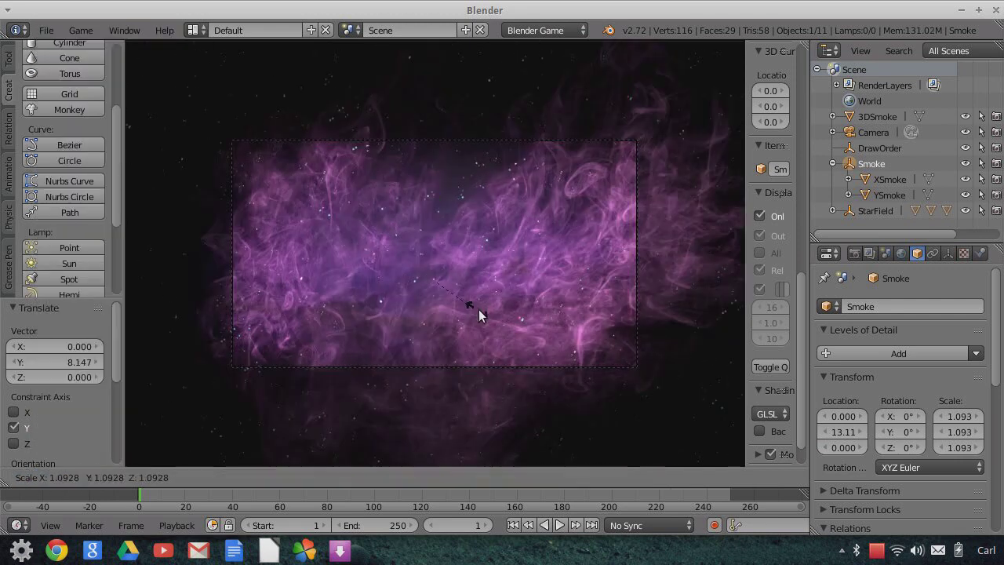
pyautogui.click(488, 314)
pyautogui.moveTo(500, 278); pyautogui.dragTo(518, 279)
pyautogui.press('s')
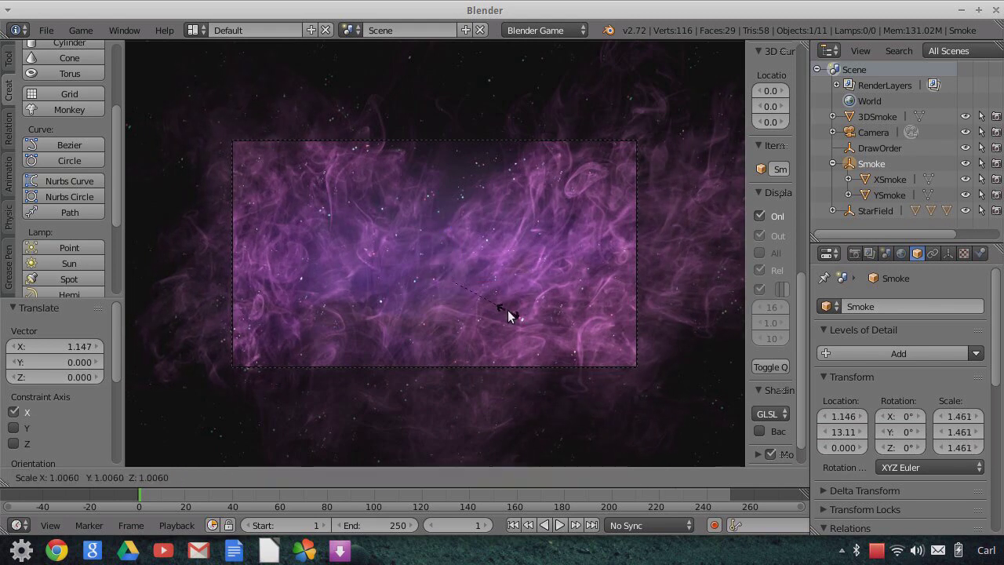
pyautogui.click(502, 306)
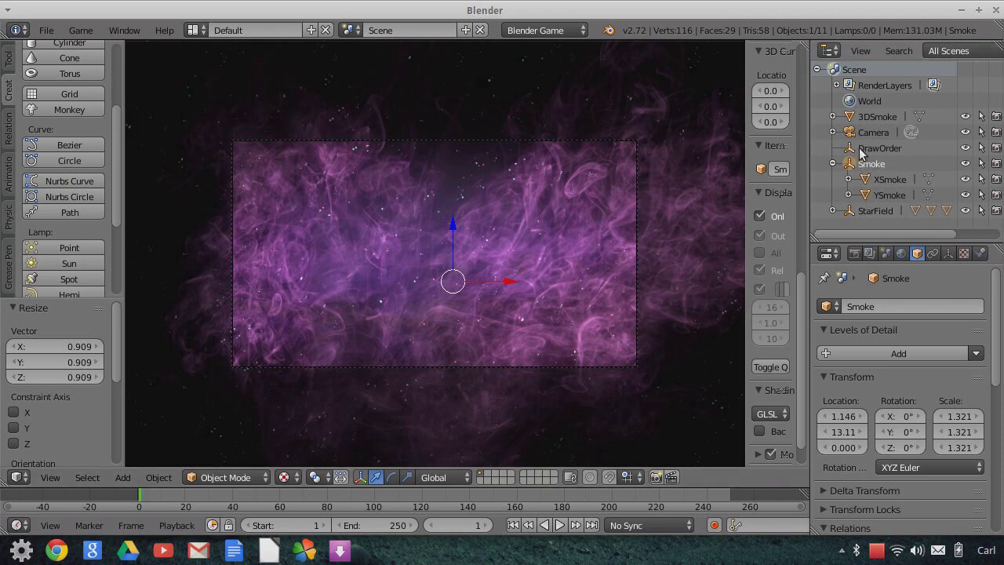
# - Select 3DSmoke, widen the side editors and turn off Only Render in the viewport
pyautogui.click(864, 119)
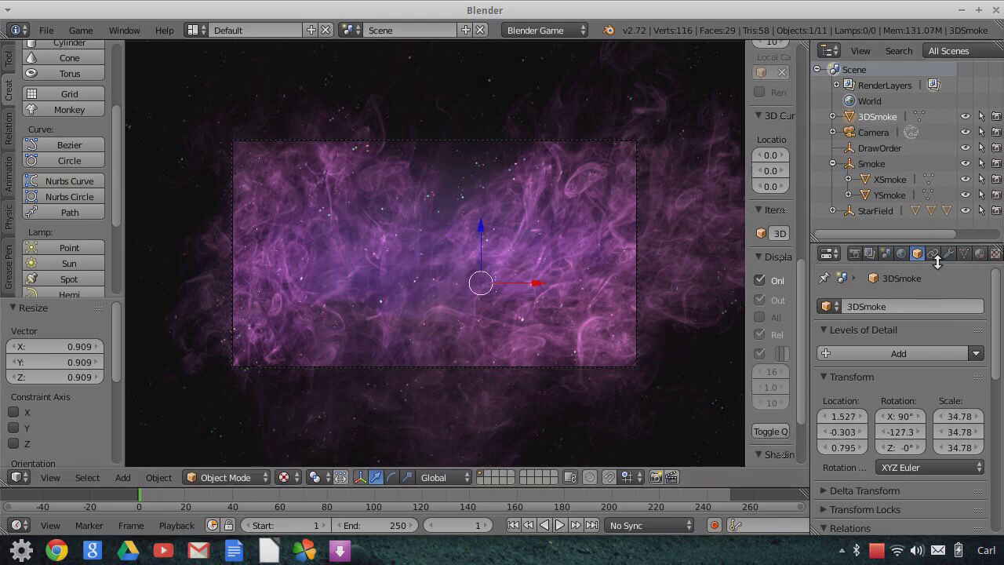
pyautogui.moveTo(810, 262); pyautogui.dragTo(754, 263)
pyautogui.moveTo(691, 291); pyautogui.dragTo(642, 286)
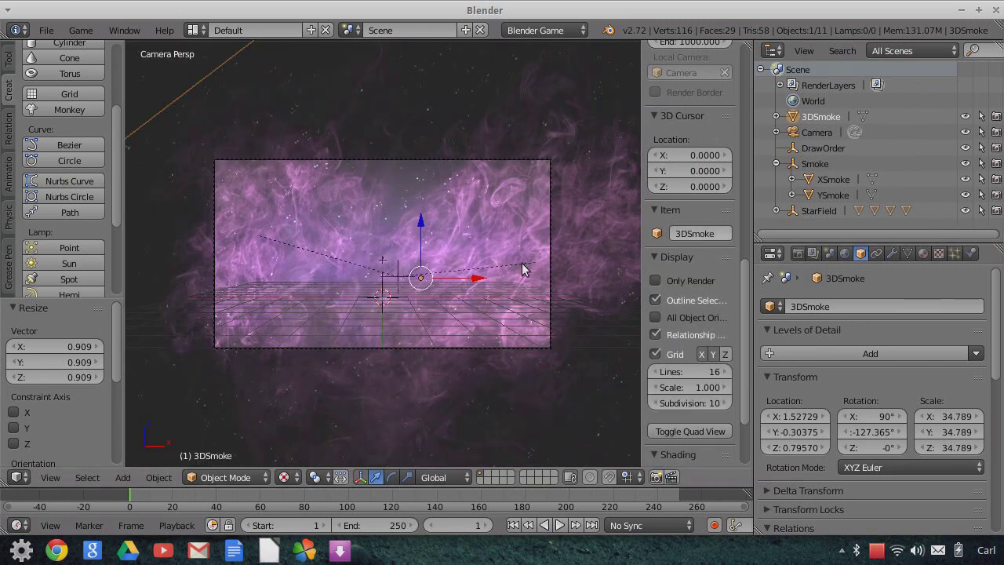
# - Scale the 3DSmoke plane down to about 0.568 of its size
pyautogui.scroll(-3, 519, 278)
pyautogui.press('s')
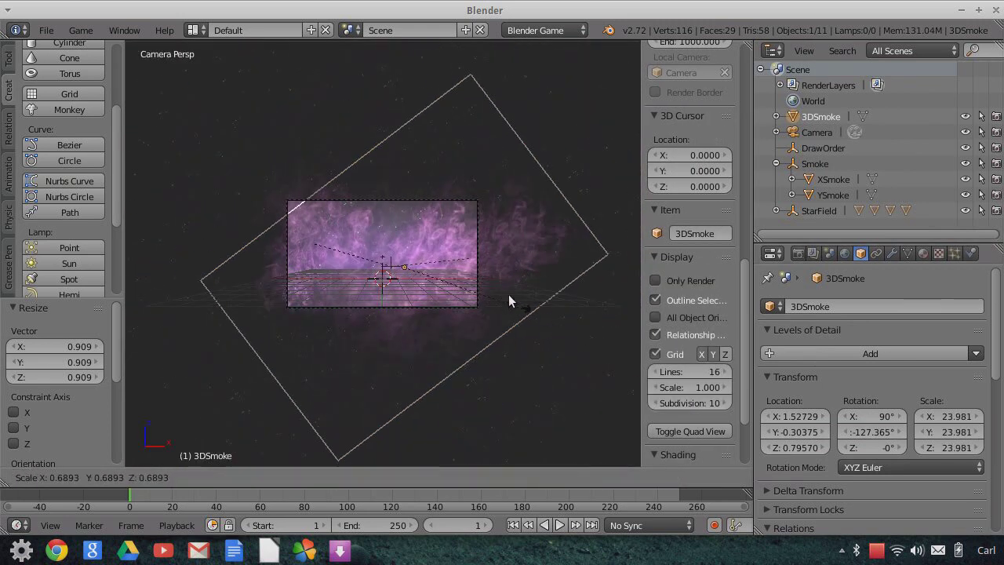
pyautogui.click(491, 298)
# - Add a Subdivision Surface modifier to the 3DSmoke plane
pyautogui.click(892, 254)
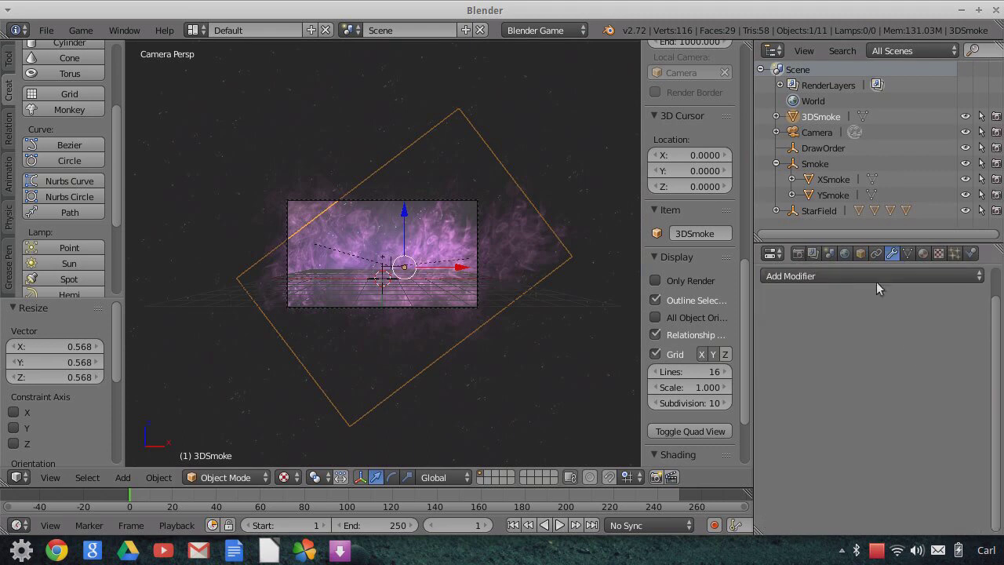
pyautogui.click(881, 308)
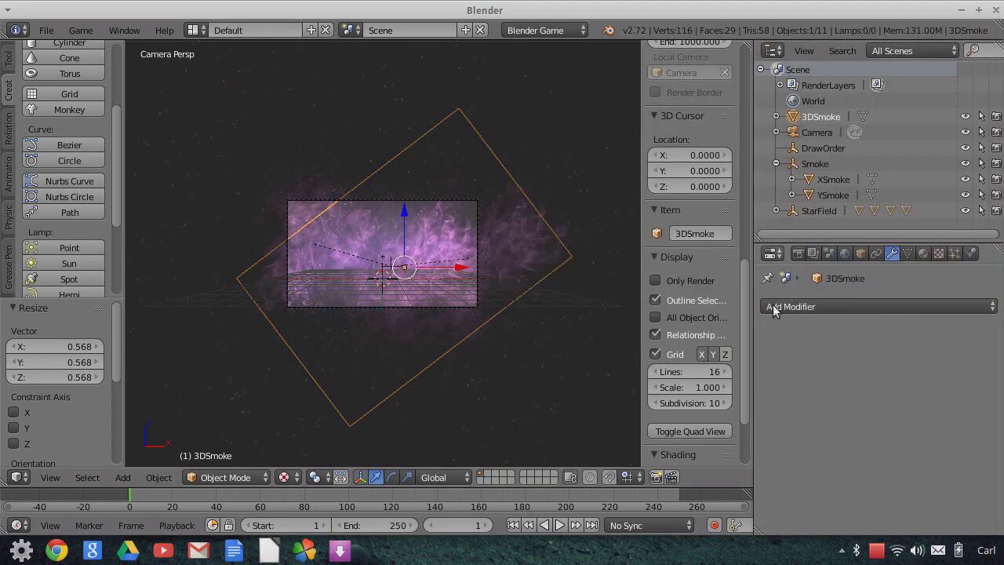
pyautogui.click(811, 307)
pyautogui.click(723, 252)
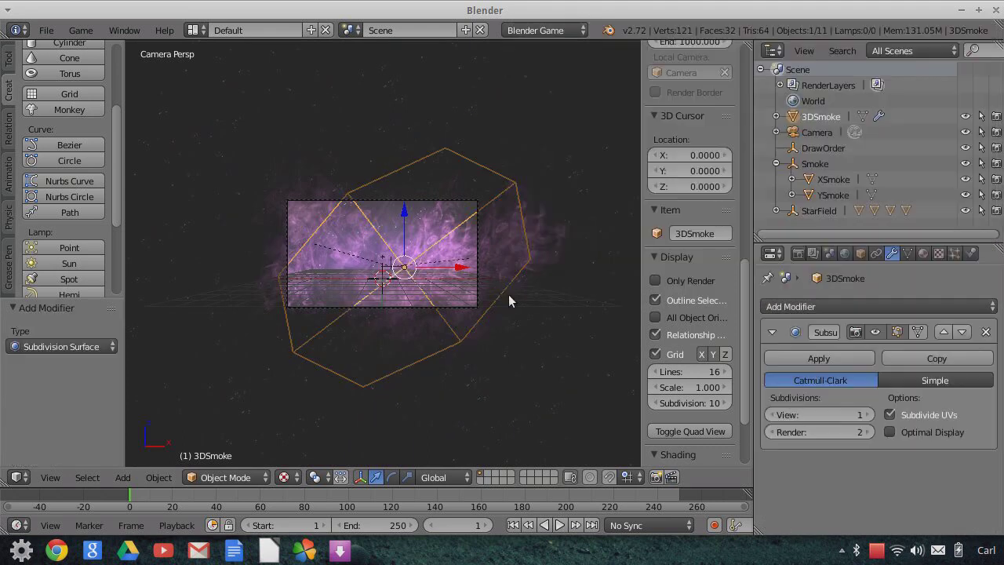
# - Set the Subdivision Surface modifier to 5 view and 5 render subdivisions with the Simple algorithm
pyautogui.click(868, 414)
pyautogui.click(867, 414)
pyautogui.click(867, 415)
pyautogui.click(868, 414)
pyautogui.click(868, 432)
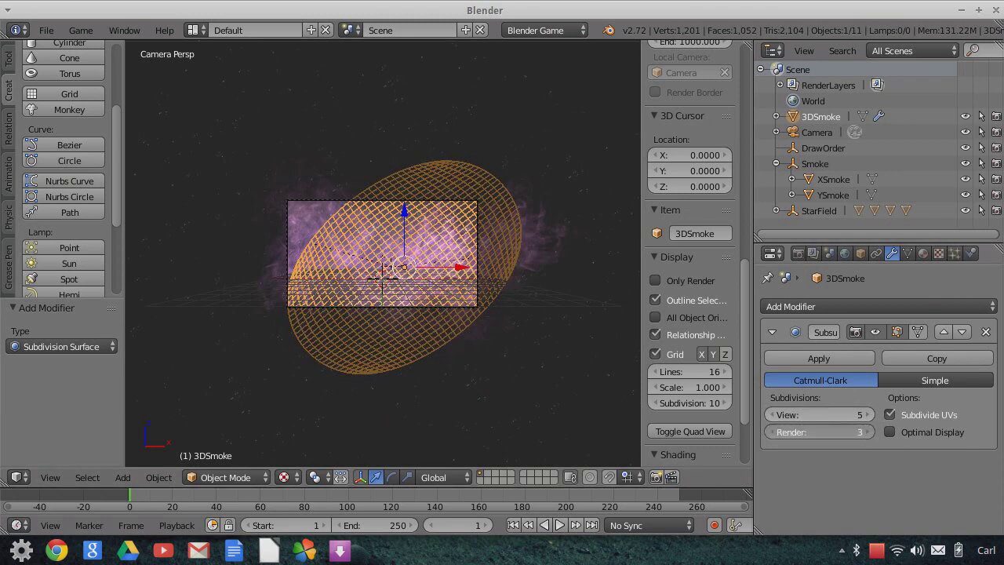
pyautogui.click(935, 381)
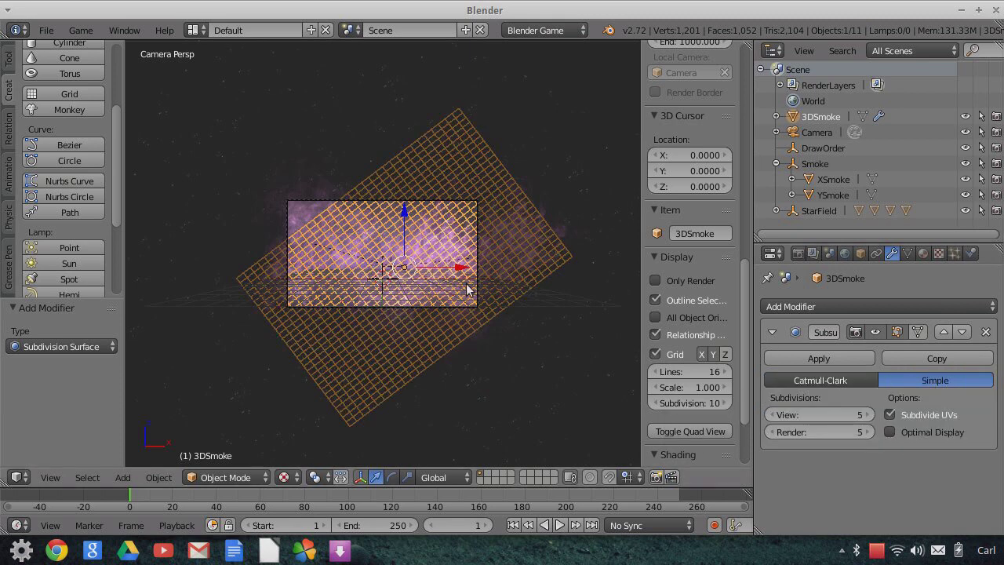
# - Move 3DSmoke about -1.33 along the X axis and give it a Displace modifier with a new texture
pyautogui.moveTo(461, 272); pyautogui.dragTo(442, 272)
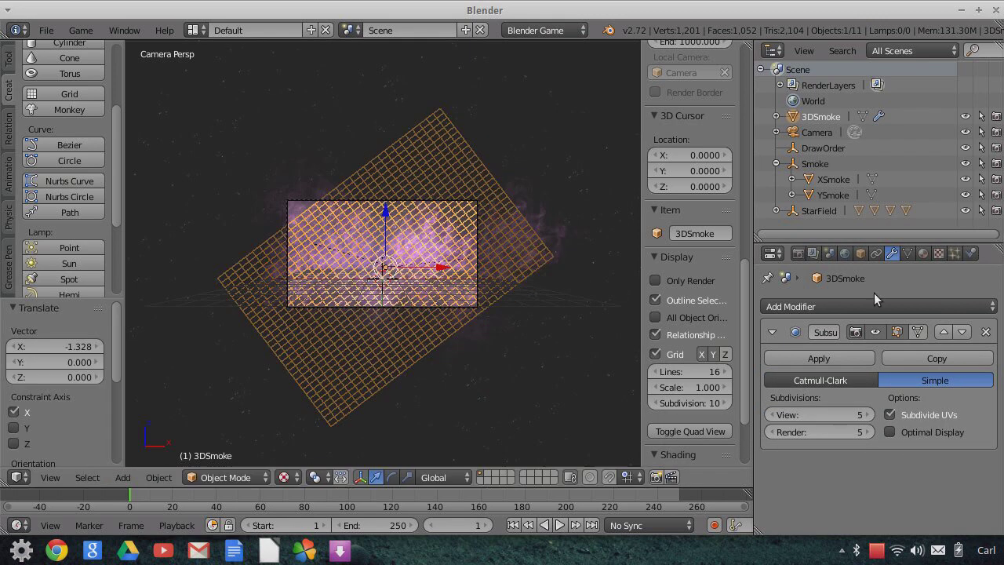
pyautogui.click(893, 307)
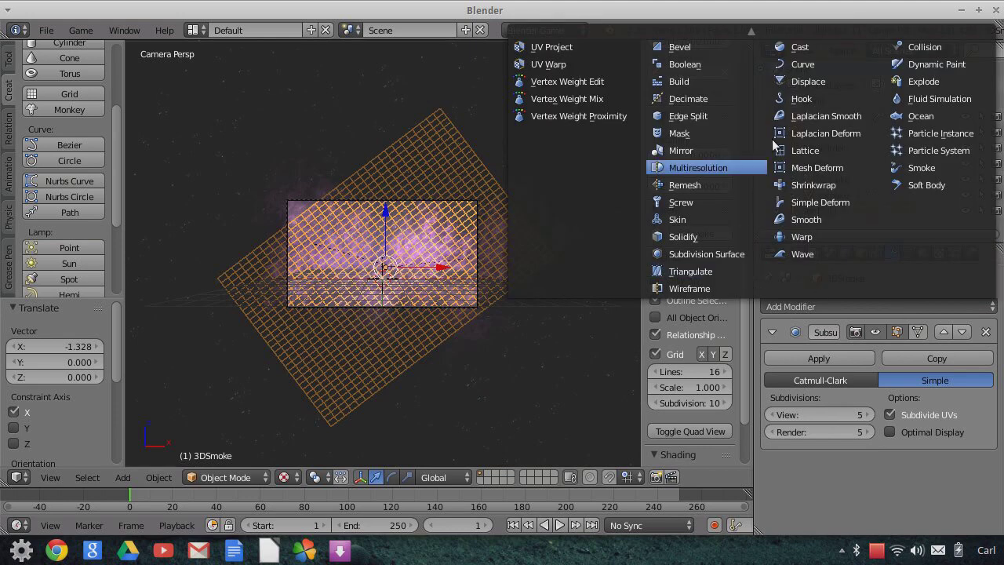
pyautogui.click(799, 84)
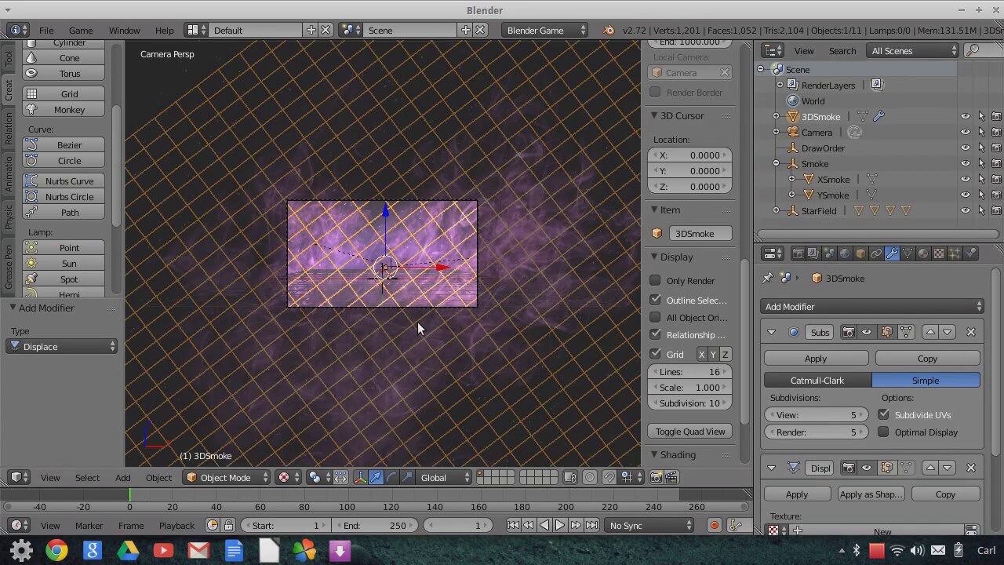
pyautogui.scroll(-3, 900, 435)
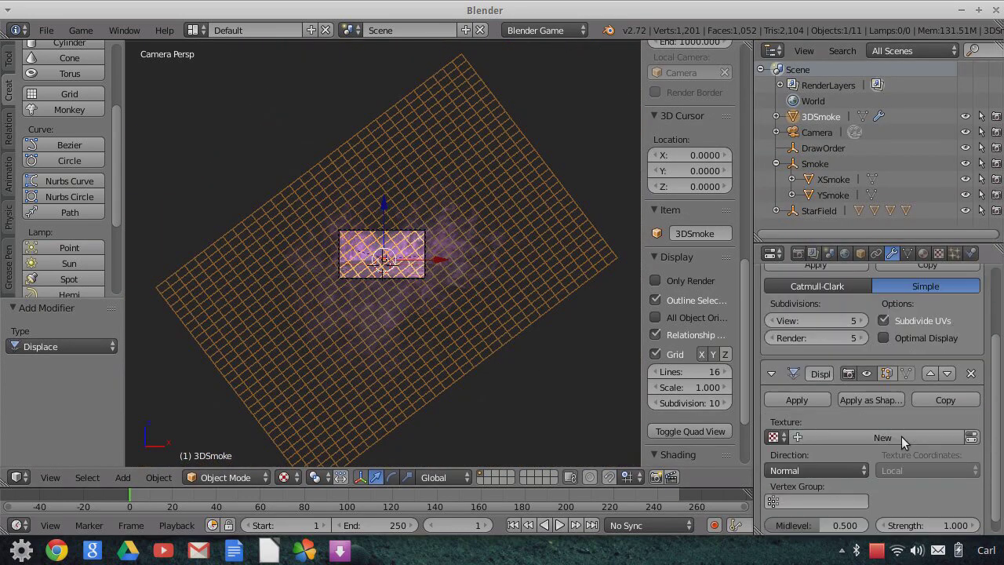
pyautogui.click(802, 437)
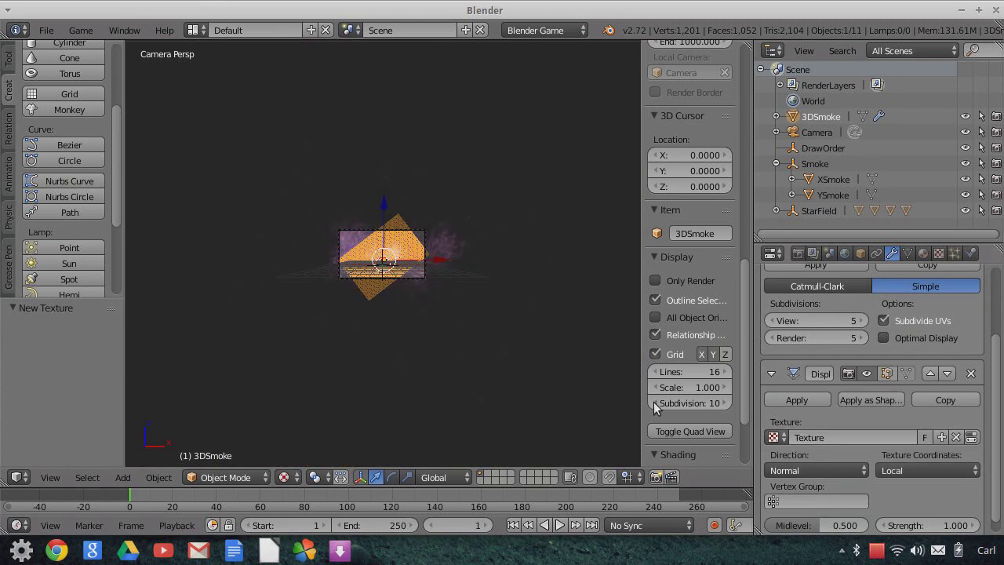
# - Change the displacement texture's type to Clouds and inspect the deformed 3DSmoke mesh from the side
pyautogui.click(939, 253)
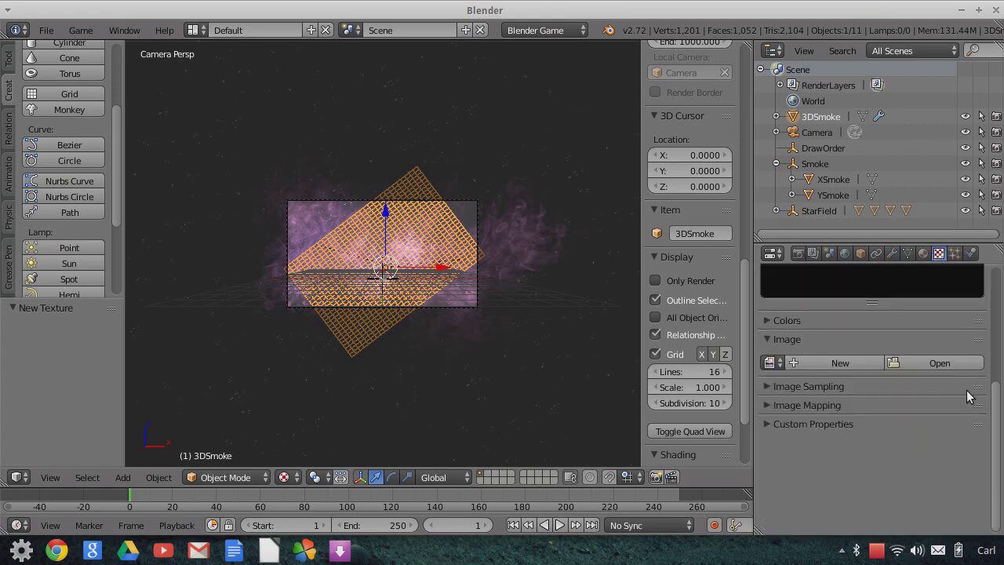
pyautogui.scroll(5, 966, 390)
pyautogui.click(898, 372)
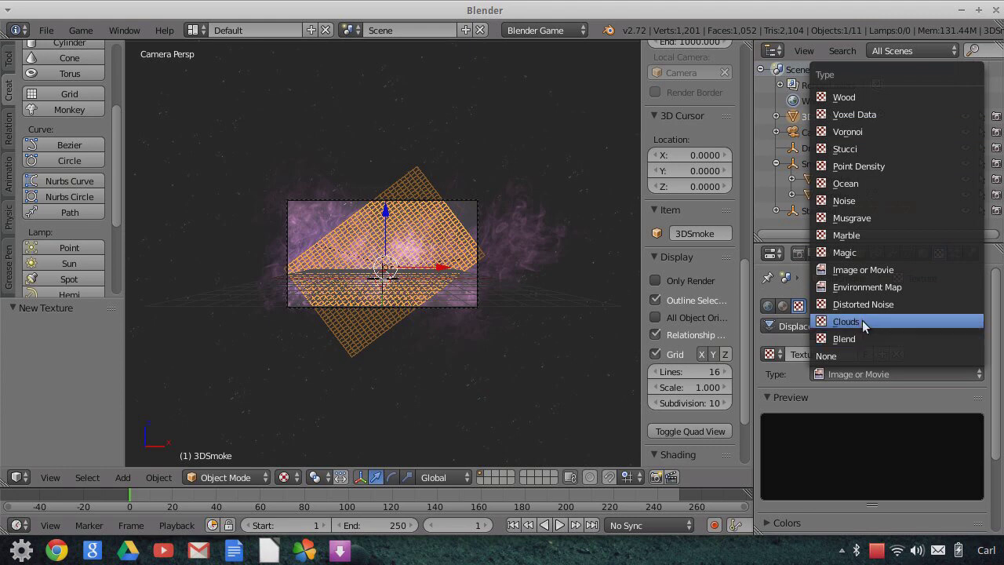
pyautogui.click(862, 321)
pyautogui.moveTo(520, 312); pyautogui.dragTo(461, 294, button='middle')
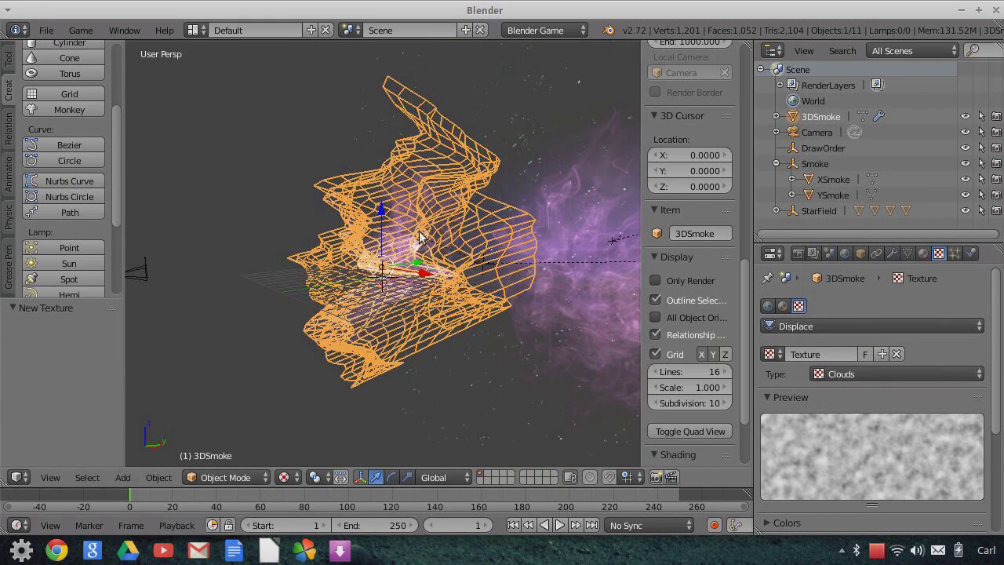
pyautogui.moveTo(431, 300); pyautogui.dragTo(252, 301, button='middle')
# - Set the Clouds texture's noise size to 0.75 and check the smoother displacement from several angles
pyautogui.scroll(-5, 878, 468)
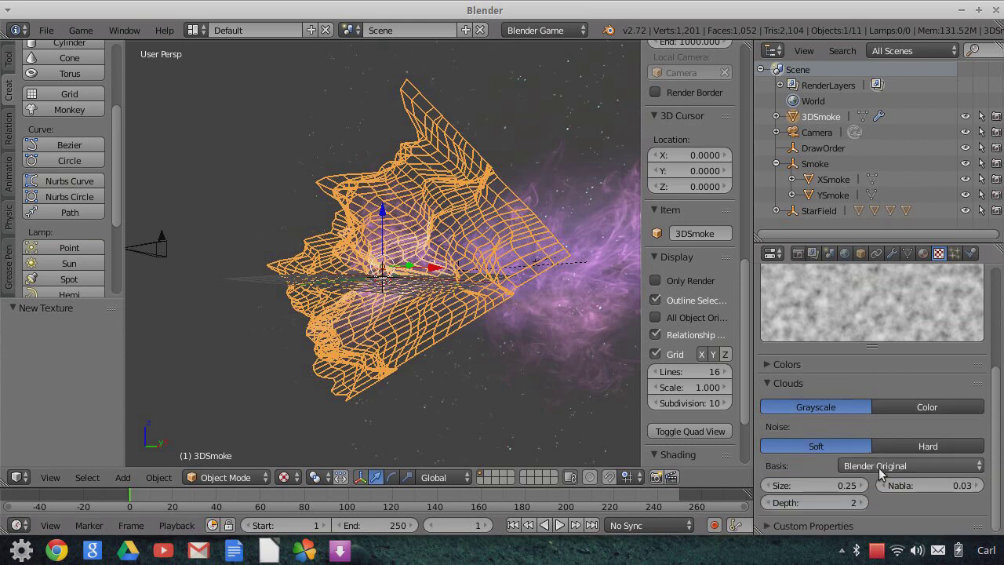
pyautogui.moveTo(859, 485); pyautogui.dragTo(857, 488)
pyautogui.click(858, 488)
pyautogui.write('0.75')
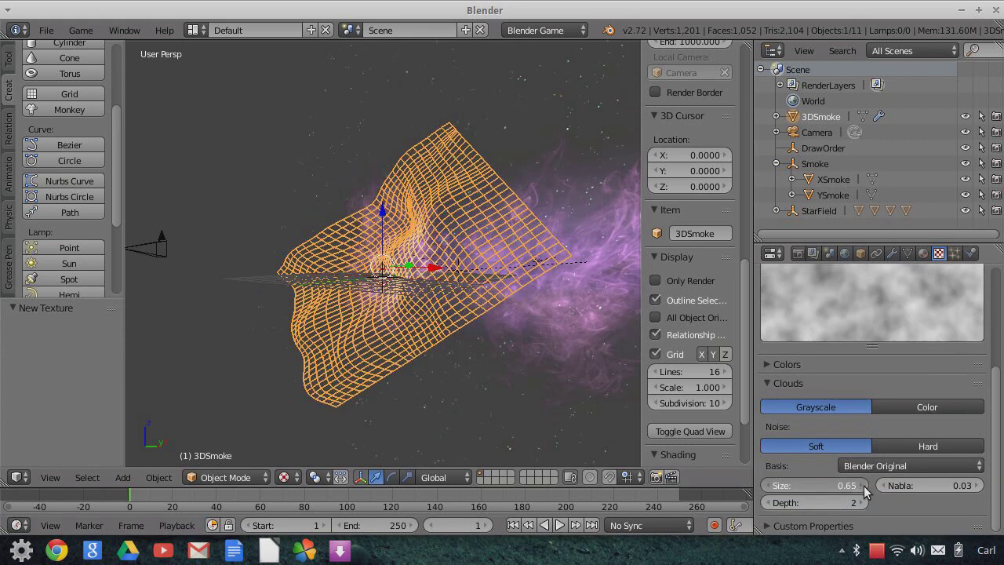
pyautogui.press('Return')
pyautogui.moveTo(536, 354); pyautogui.dragTo(620, 353, button='middle')
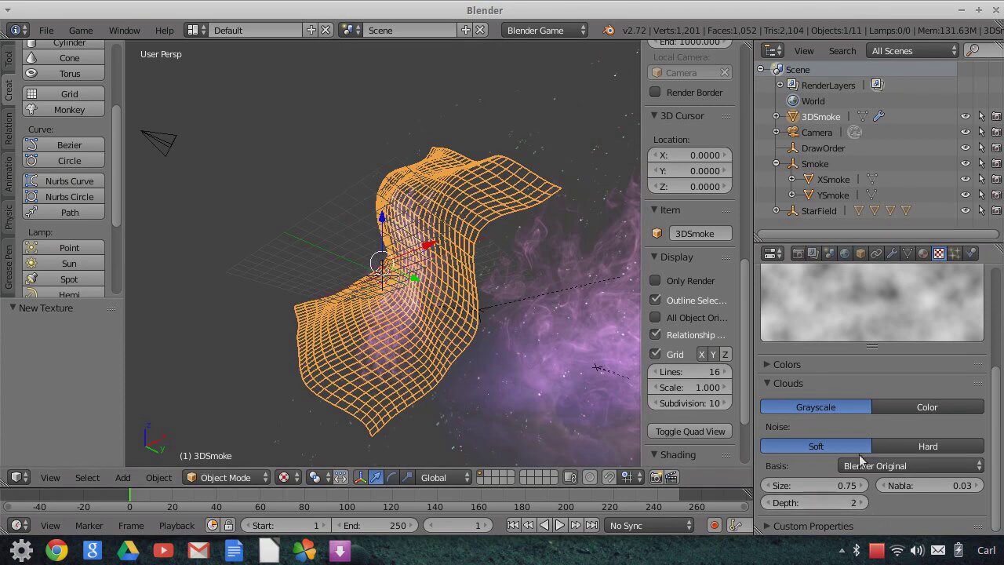
pyautogui.moveTo(475, 341); pyautogui.dragTo(440, 299, button='middle')
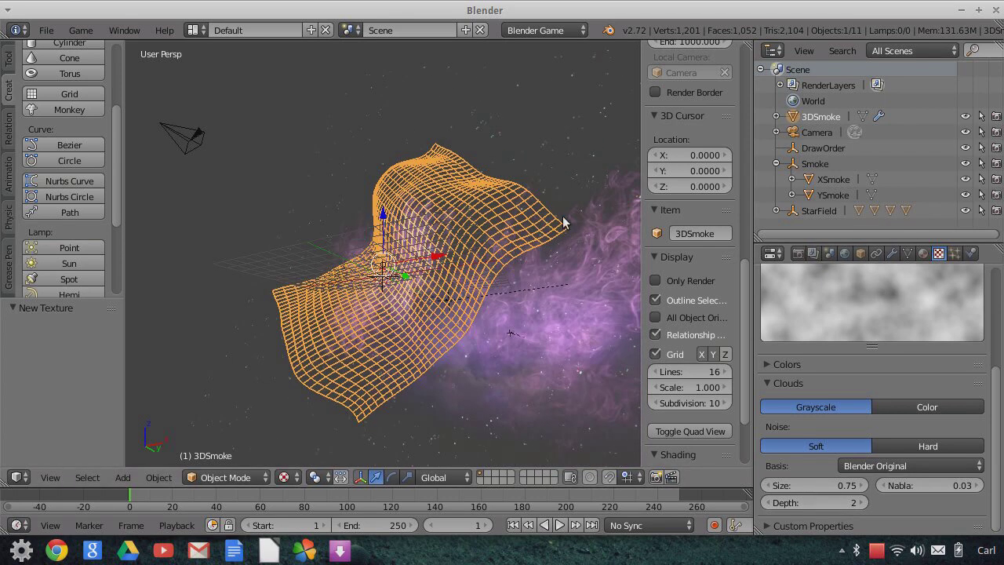
# - Try a Displace modifier strength of 3 on 3DSmoke, and settle on a strength of 4
pyautogui.click(893, 252)
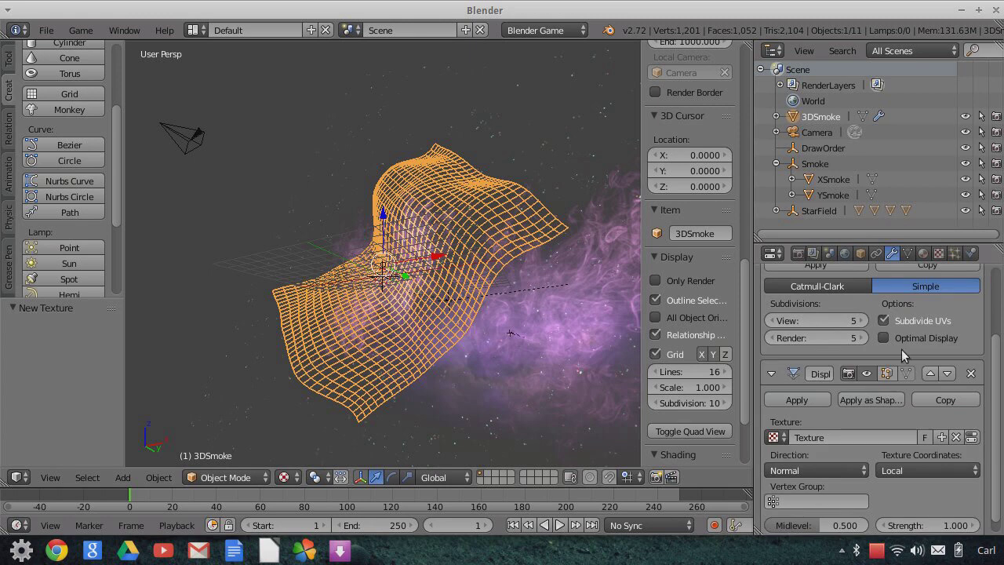
pyautogui.scroll(-1, 919, 435)
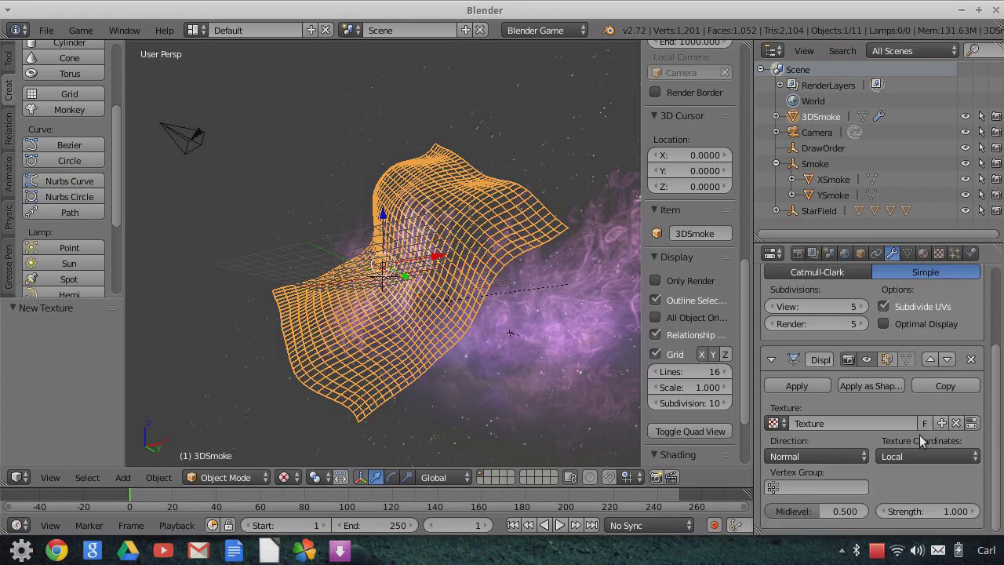
pyautogui.click(938, 511)
pyautogui.write('3')
pyautogui.press('Return')
pyautogui.moveTo(563, 321); pyautogui.dragTo(607, 356, button='middle')
pyautogui.click(945, 513)
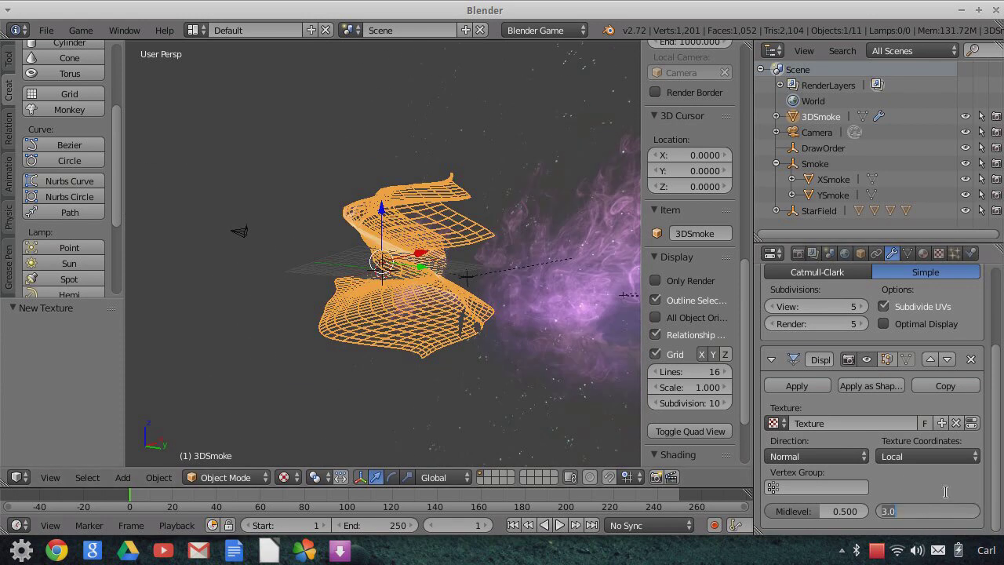
pyautogui.write('4')
pyautogui.press('Return')
pyautogui.moveTo(547, 359)
pyautogui.mouseDown(button='middle')
pyautogui.moveTo(530, 375)
pyautogui.moveTo(547, 364)
pyautogui.moveTo(473, 363)
pyautogui.moveTo(541, 366)
pyautogui.moveTo(562, 351)
pyautogui.mouseUp(button='middle')
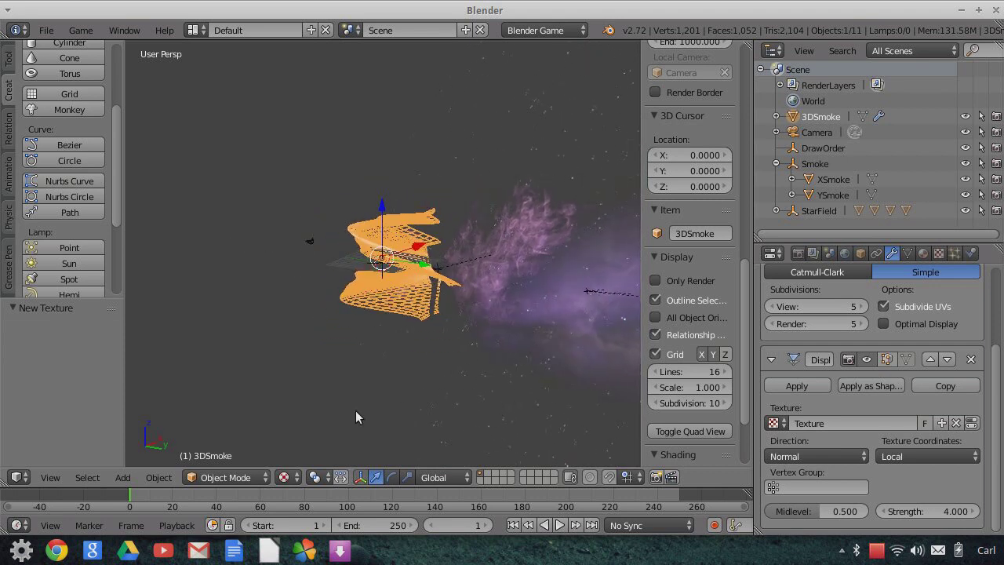
# - Move the displaced 3DSmoke about 1.82 along the Y axis towards the other smoke planes and return to the camera view
pyautogui.click(87, 477)
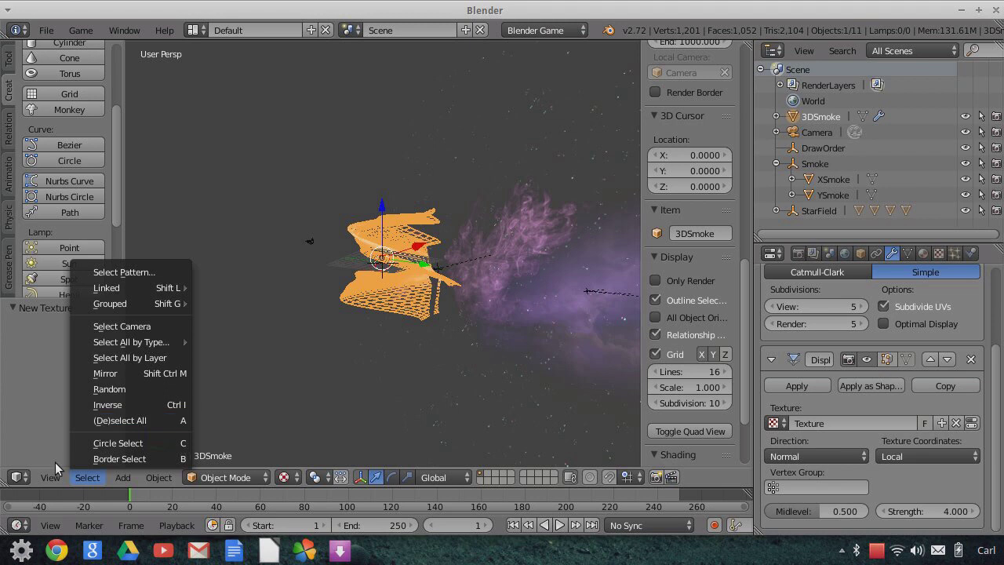
pyautogui.moveTo(482, 345); pyautogui.dragTo(432, 358, button='middle')
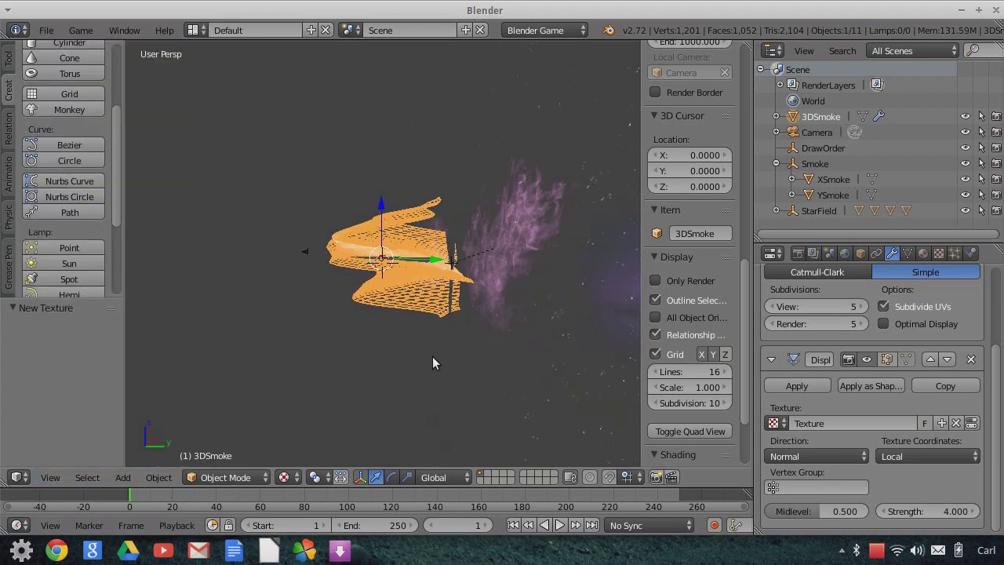
pyautogui.moveTo(532, 275); pyautogui.dragTo(494, 297, button='middle')
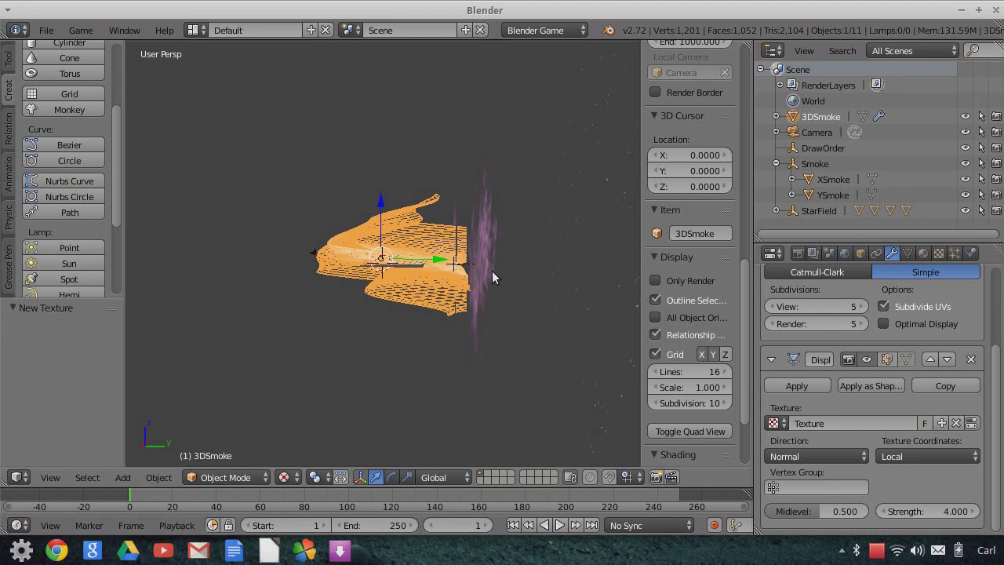
pyautogui.moveTo(442, 263); pyautogui.dragTo(453, 265)
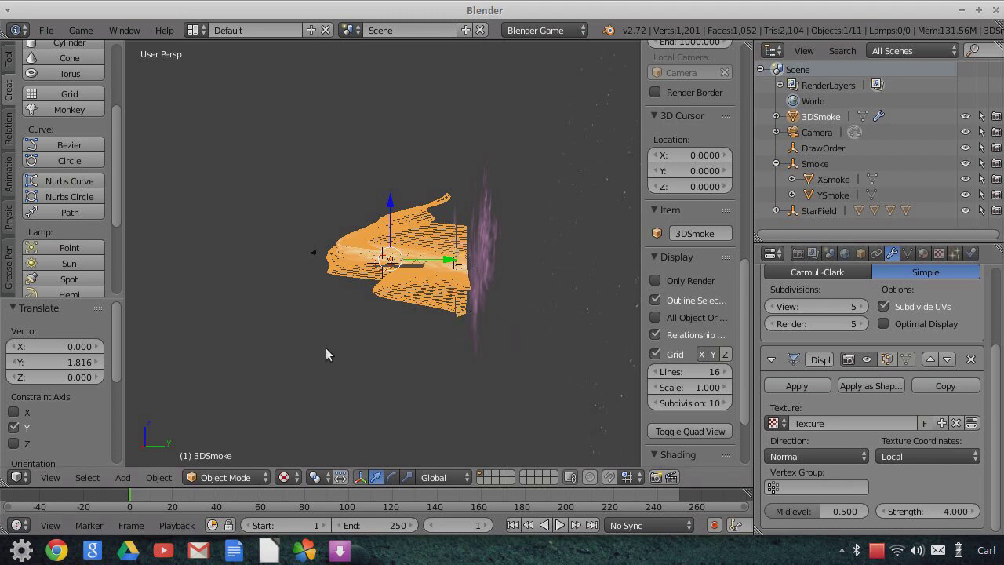
pyautogui.click(50, 478)
pyautogui.click(88, 417)
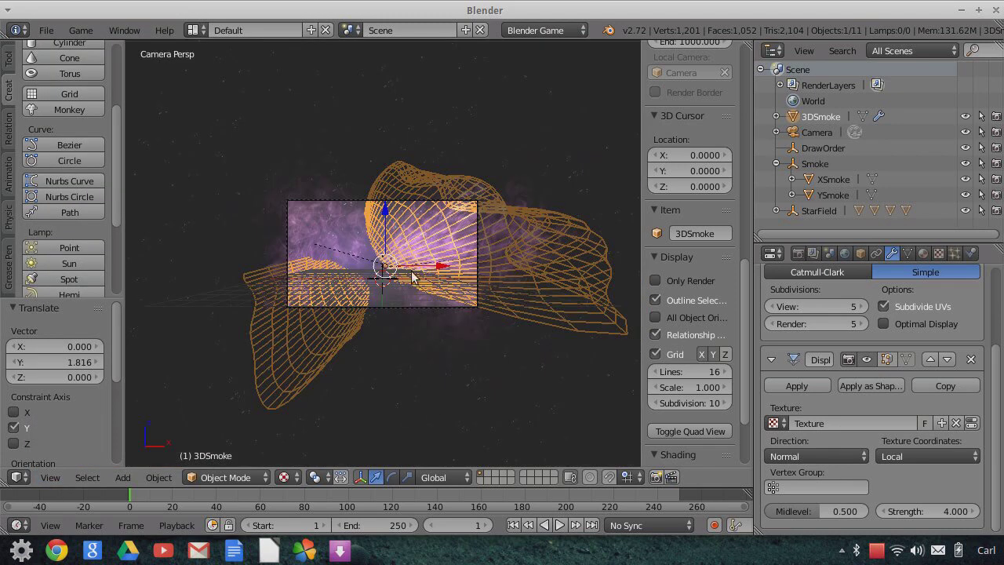
# - Move 3DSmoke about -0.19 along the X axis and turn on Only Render in the viewport
pyautogui.press('g')
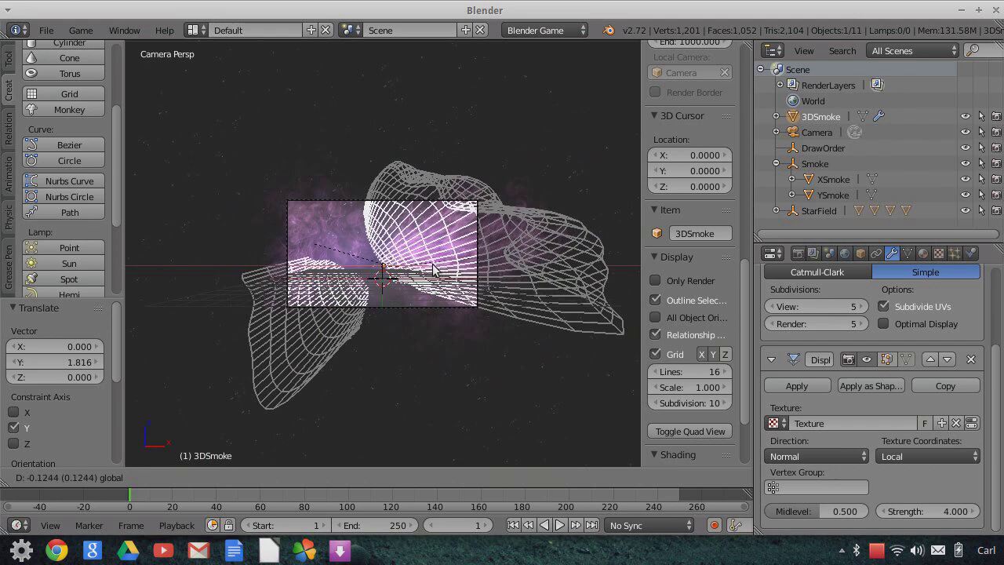
pyautogui.press('x')
pyautogui.click(521, 279)
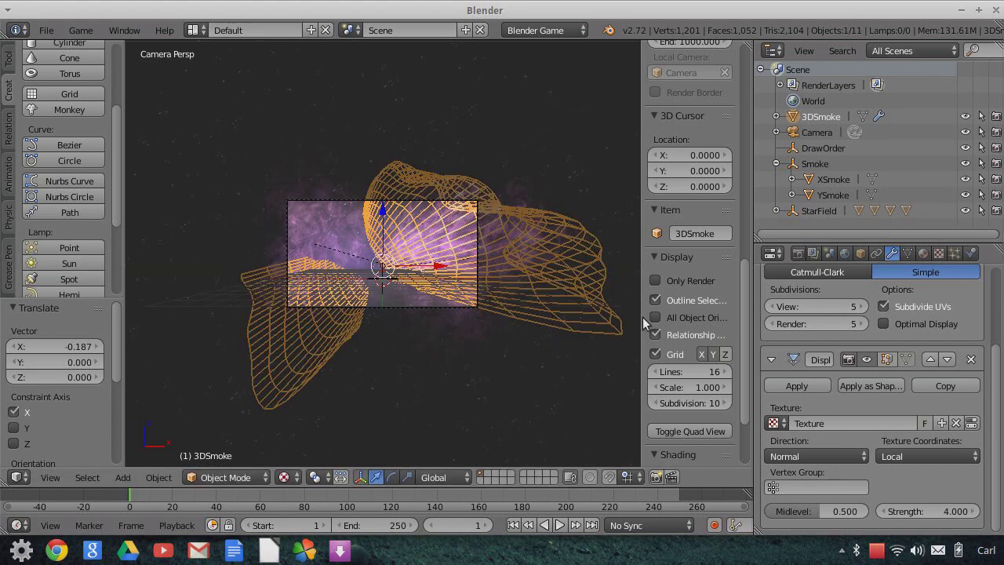
pyautogui.click(655, 280)
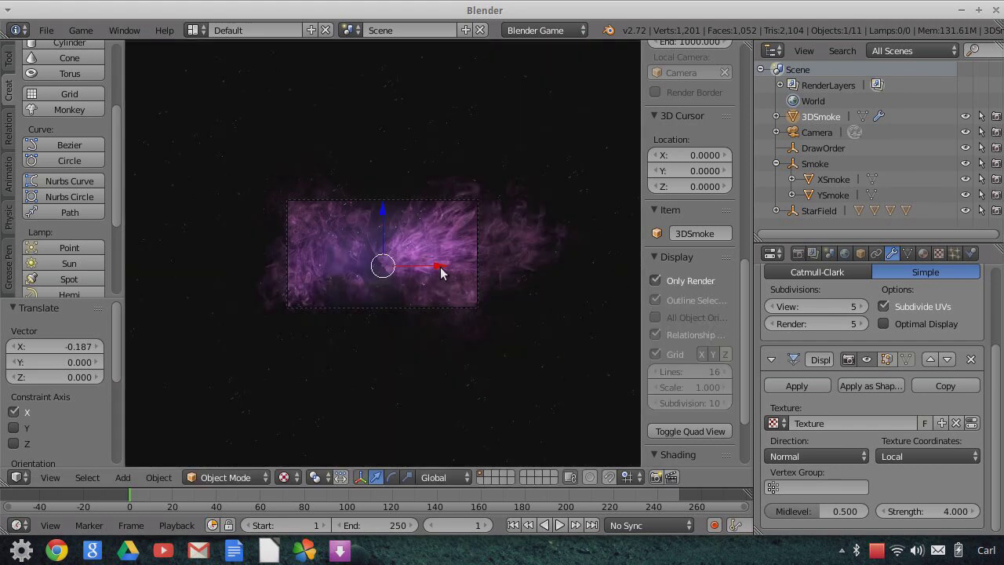
# - Shift 3DSmoke about 0.12 along the X axis and rotate it around the global Y axis
pyautogui.press('g')
pyautogui.press('x')
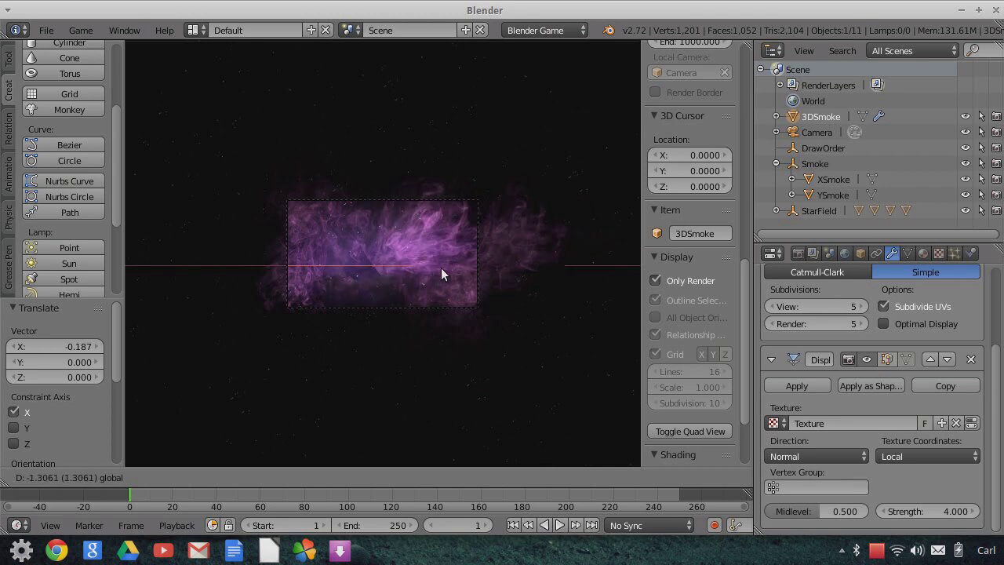
pyautogui.click(424, 303)
pyautogui.press('r')
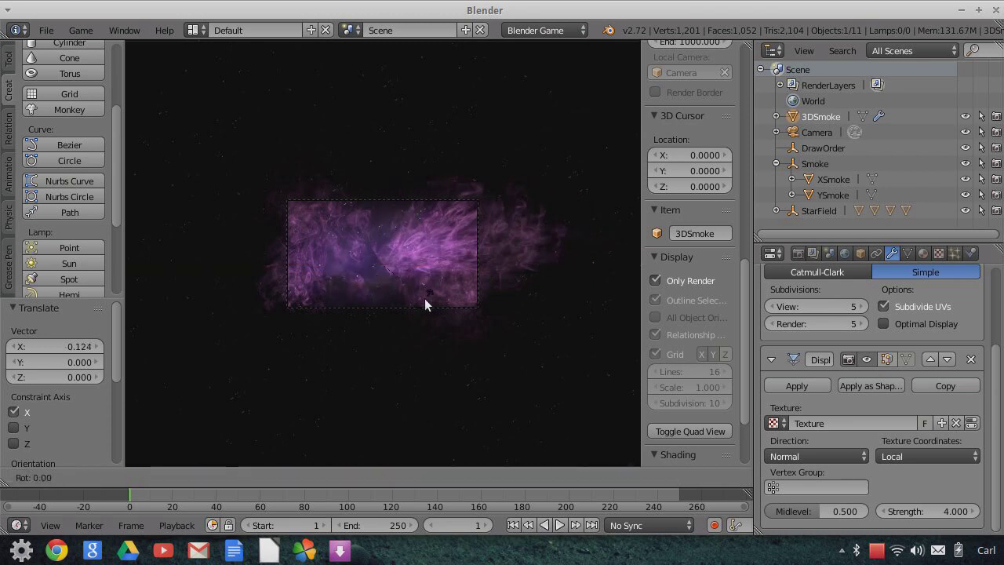
pyautogui.press('y')
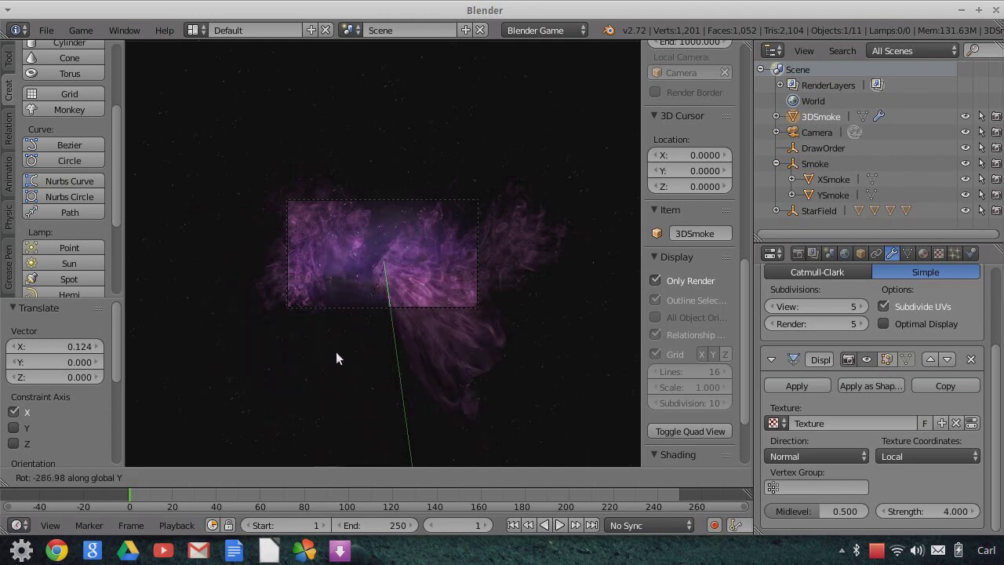
pyautogui.click(477, 332)
# - Move 3DSmoke about -1.43 along the X axis and rotate it about -9.33° around the Y axis
pyautogui.moveTo(444, 268); pyautogui.dragTo(430, 234)
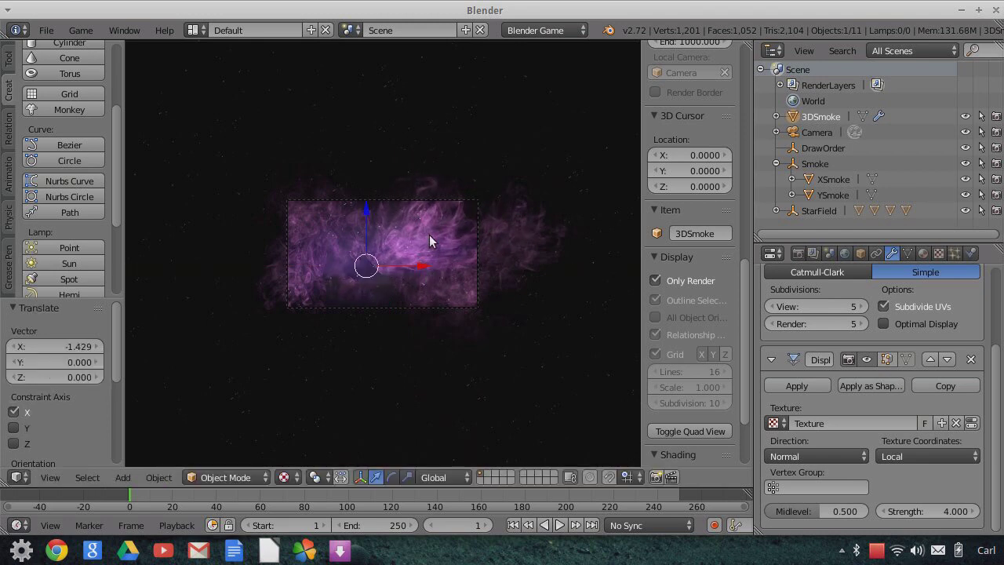
pyautogui.press('r')
pyautogui.press('y')
pyautogui.click(416, 298)
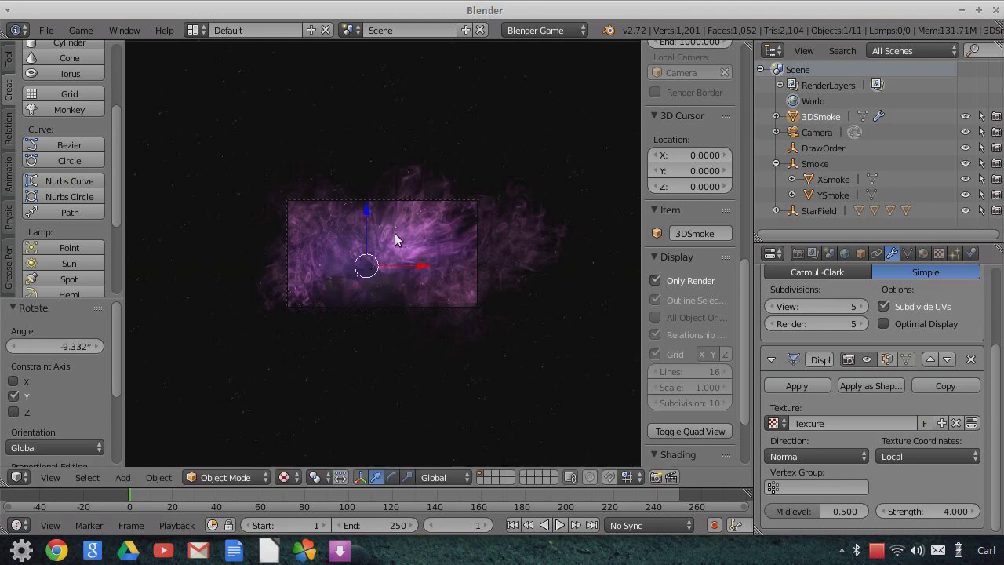
# - Move 3DSmoke about 0.81 along the Z axis and turn on its X-Ray display option
pyautogui.moveTo(368, 211); pyautogui.dragTo(371, 202)
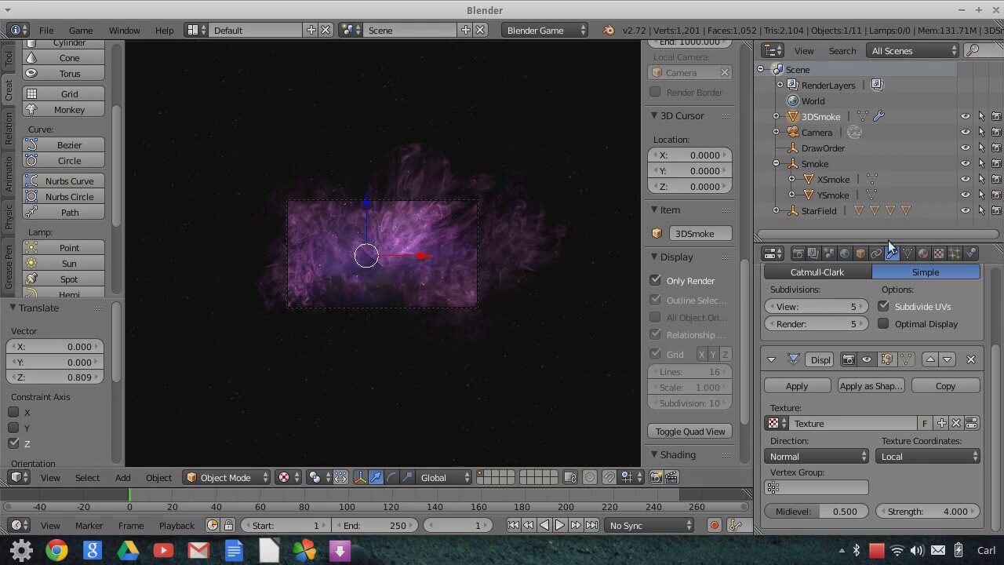
pyautogui.click(862, 254)
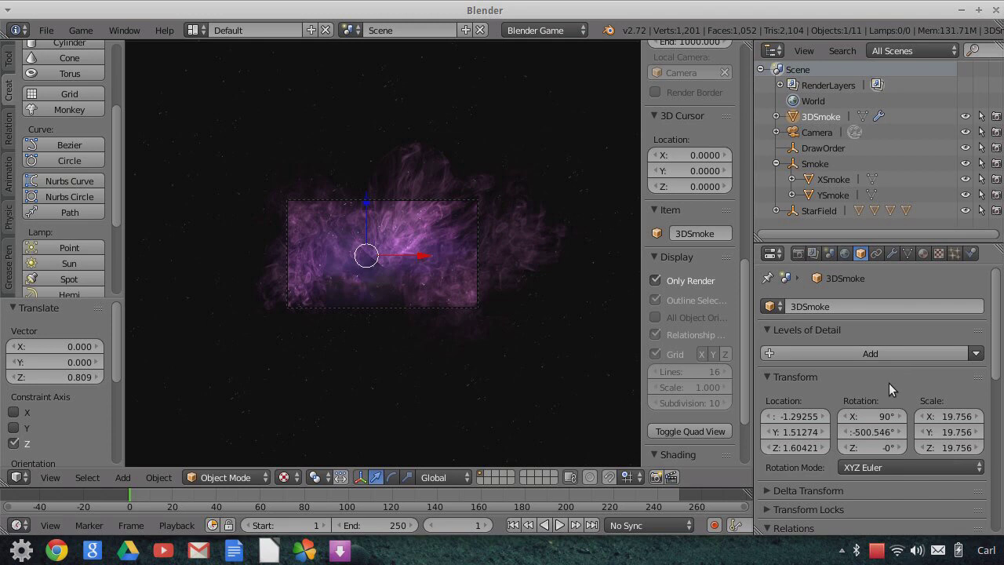
pyautogui.scroll(-3, 889, 384)
pyautogui.scroll(-1, 890, 386)
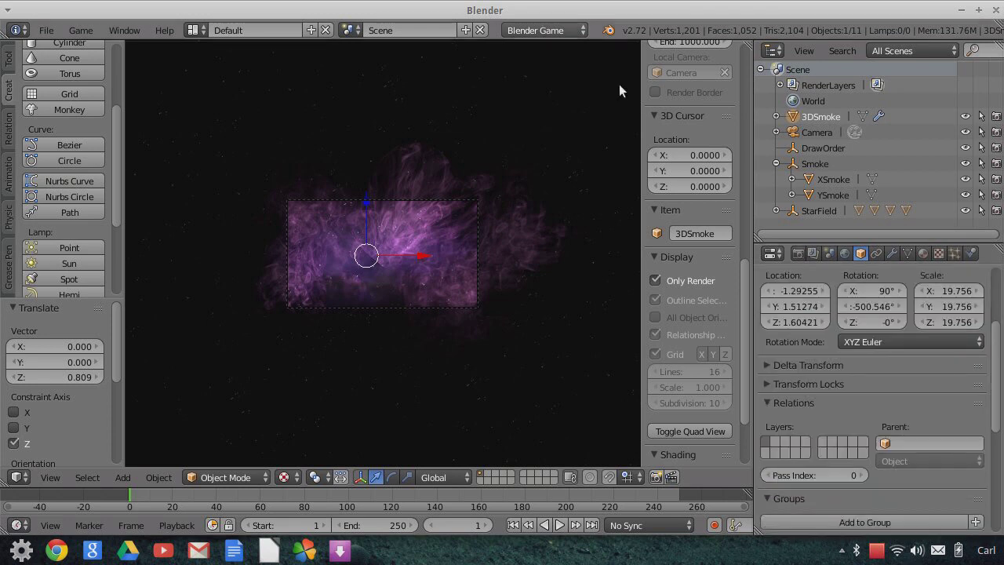
pyautogui.scroll(-6, 937, 423)
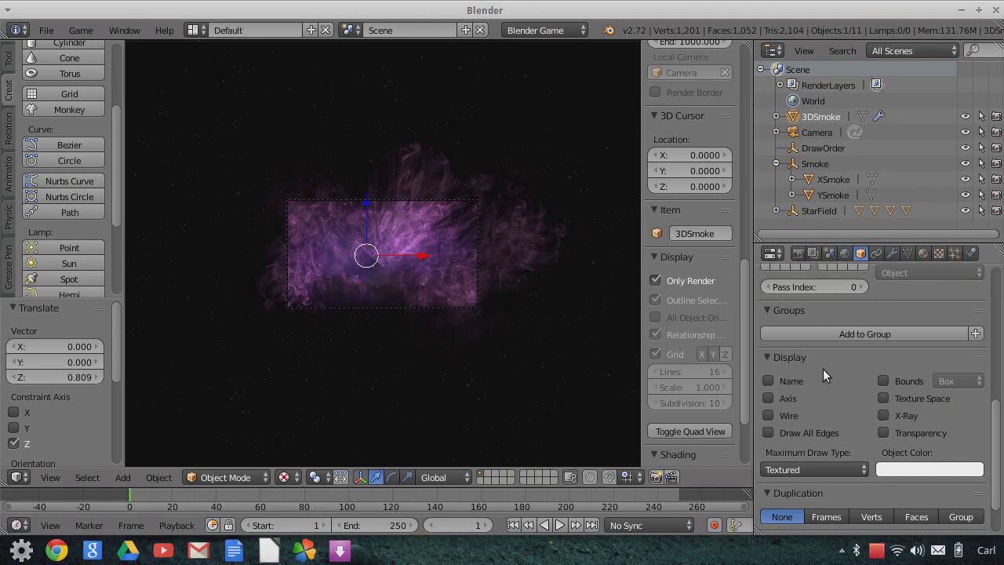
pyautogui.click(884, 415)
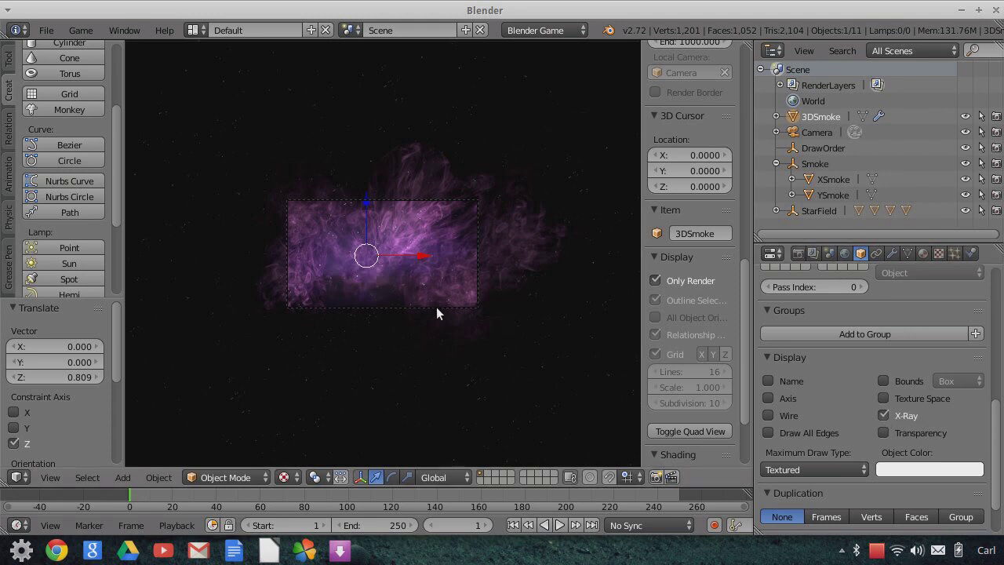
# - Examine the displaced 3DSmoke layer and its neighbouring smoke planes from the side and return to the camera view
pyautogui.scroll(4, 436, 312)
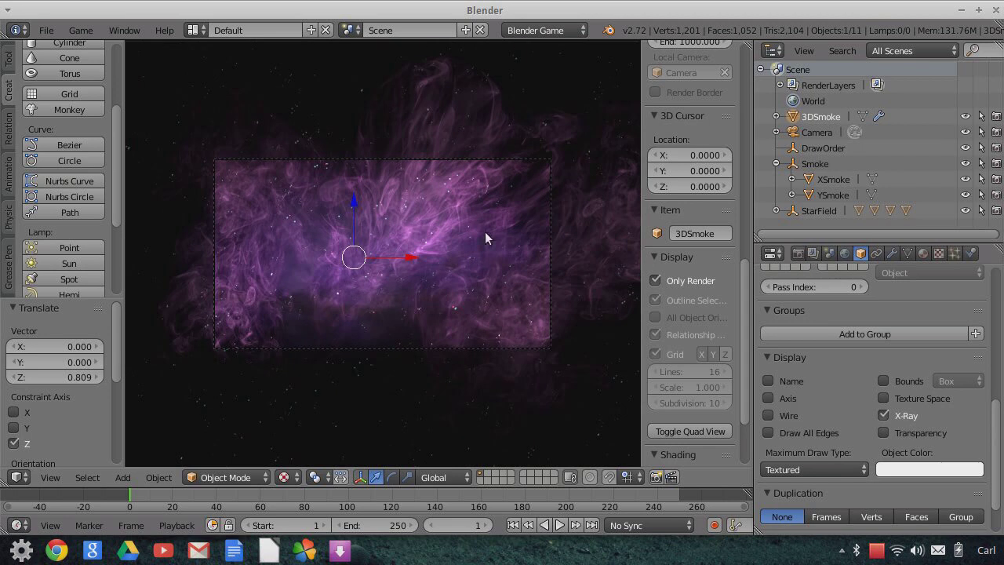
pyautogui.moveTo(475, 218); pyautogui.dragTo(510, 229, button='middle')
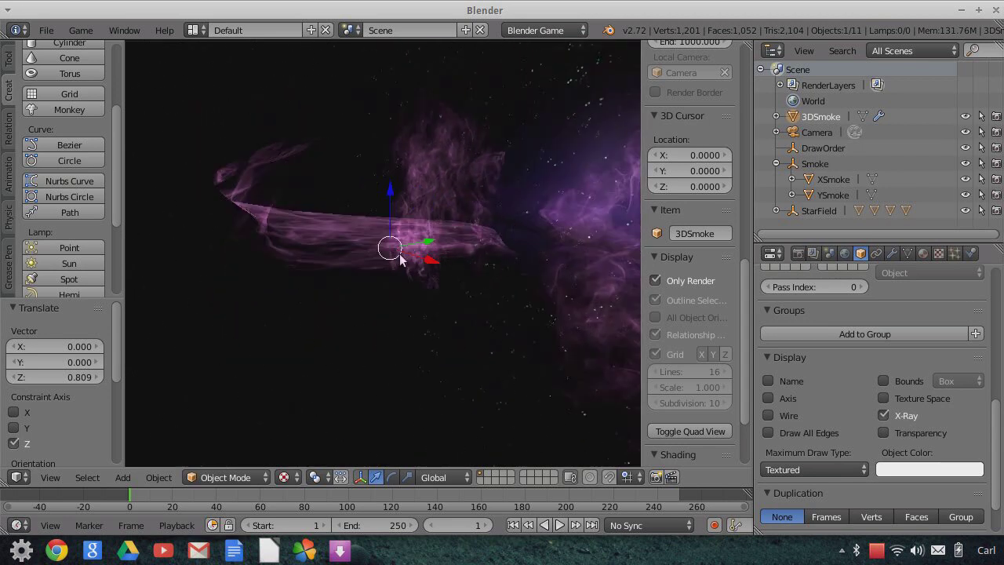
pyautogui.moveTo(519, 254)
pyautogui.mouseDown(button='middle')
pyautogui.moveTo(524, 244)
pyautogui.moveTo(512, 239)
pyautogui.mouseUp(button='middle')
pyautogui.moveTo(616, 251); pyautogui.dragTo(597, 259, button='middle')
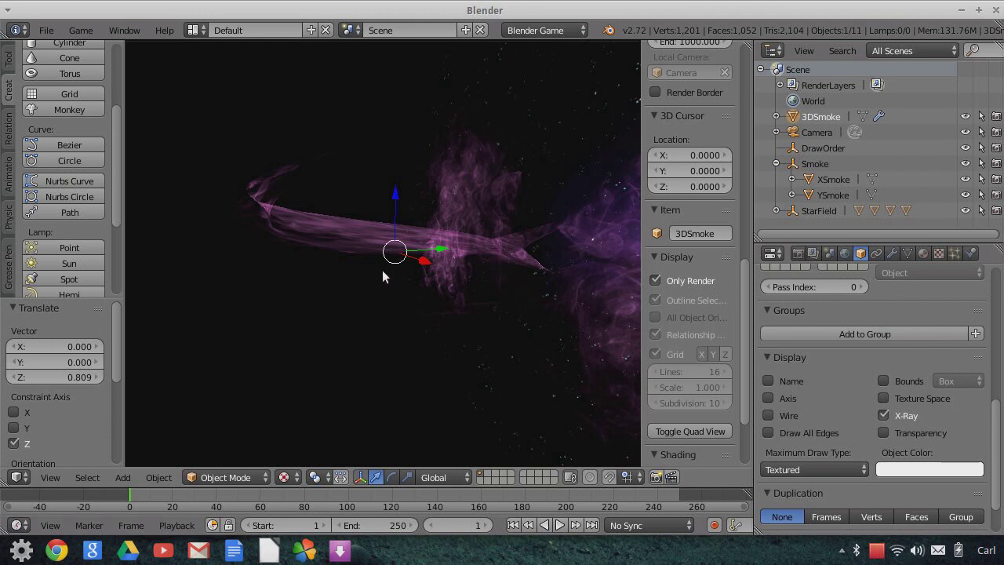
pyautogui.moveTo(522, 289); pyautogui.dragTo(554, 300, button='middle')
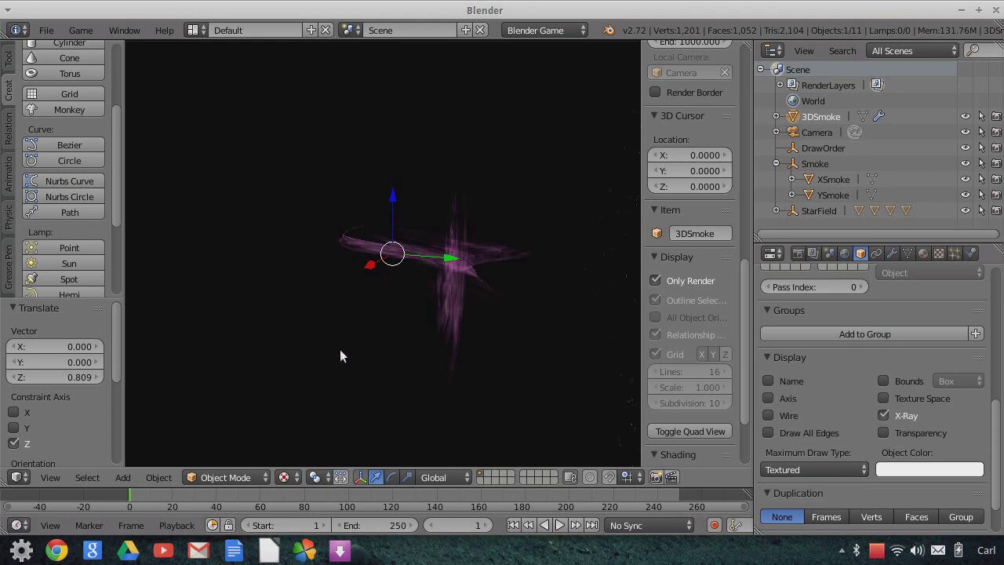
pyautogui.click(52, 478)
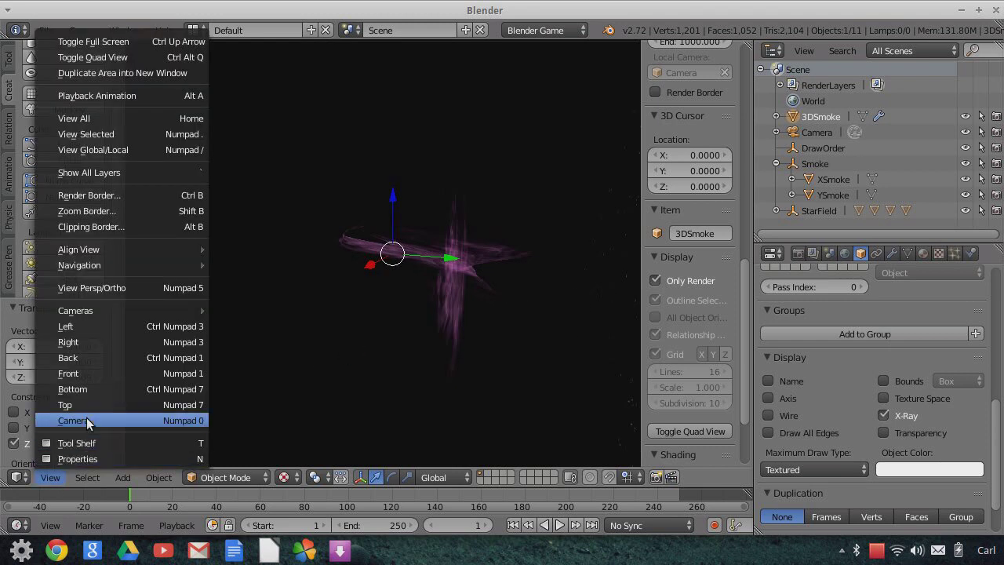
pyautogui.click(86, 421)
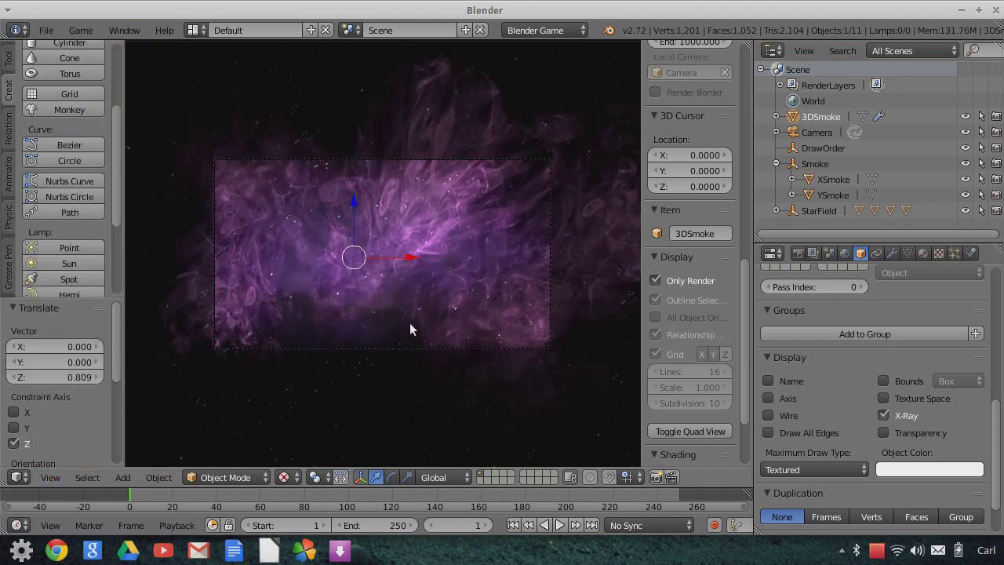
# - Slide the camera along the global Y axis to preview the parallax, placing it about 0.13 from its start
pyautogui.click(816, 132)
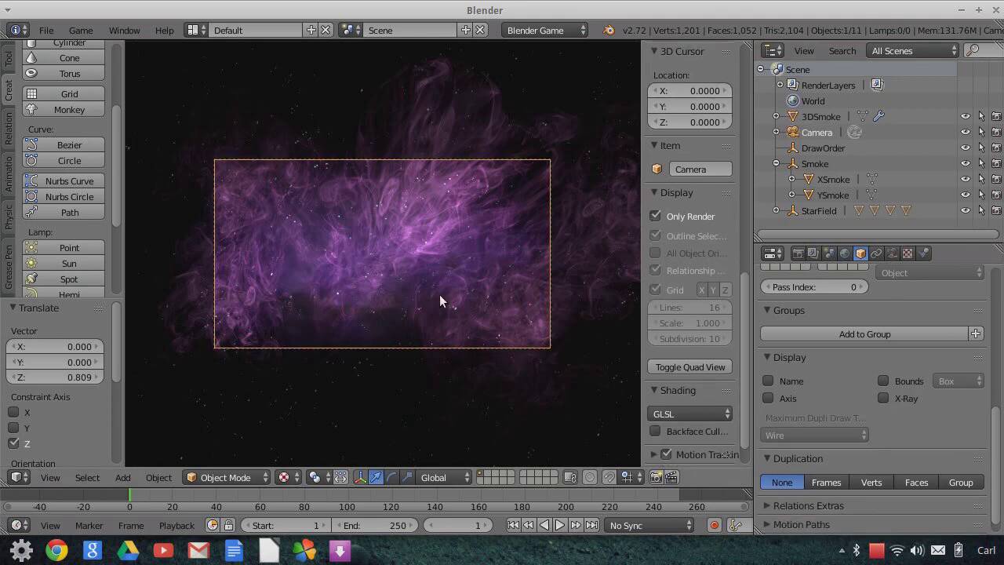
pyautogui.press('g')
pyautogui.press('y')
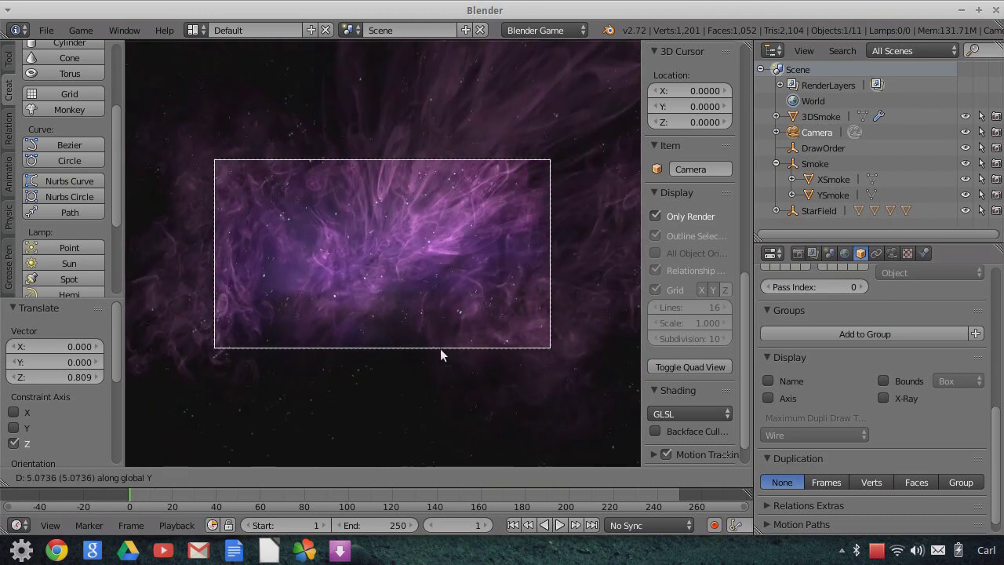
pyautogui.click(410, 305)
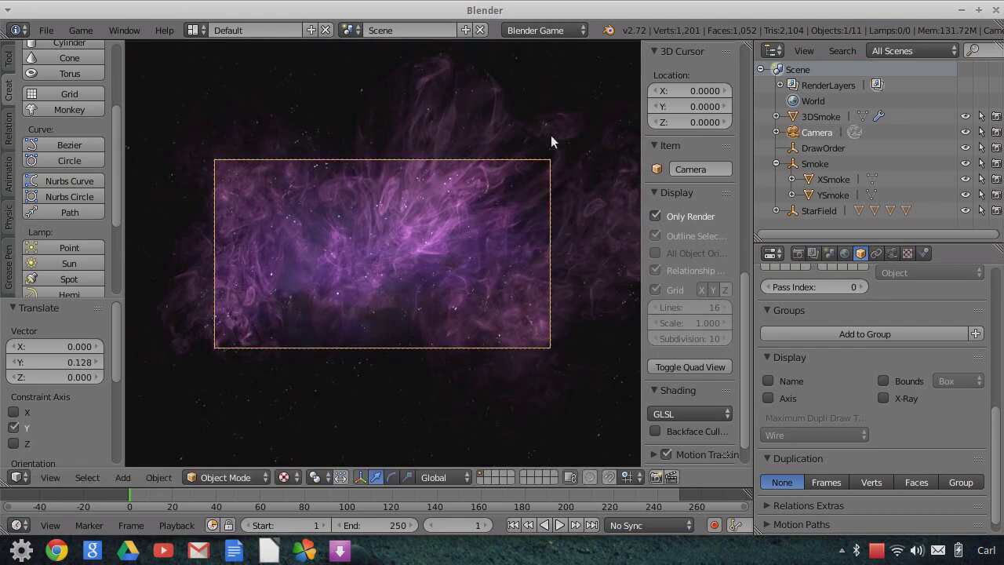
# - Make 3DSmoke's Smoke0372_L material single-user and set its diffuse color to blue, RGB 0.177, 0.143, 0.800
pyautogui.click(812, 117)
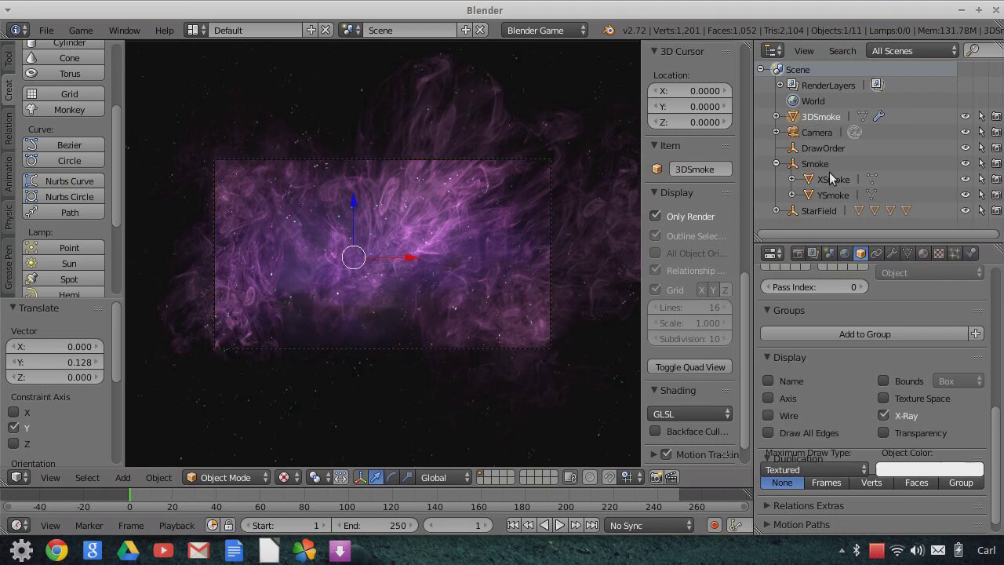
pyautogui.click(923, 253)
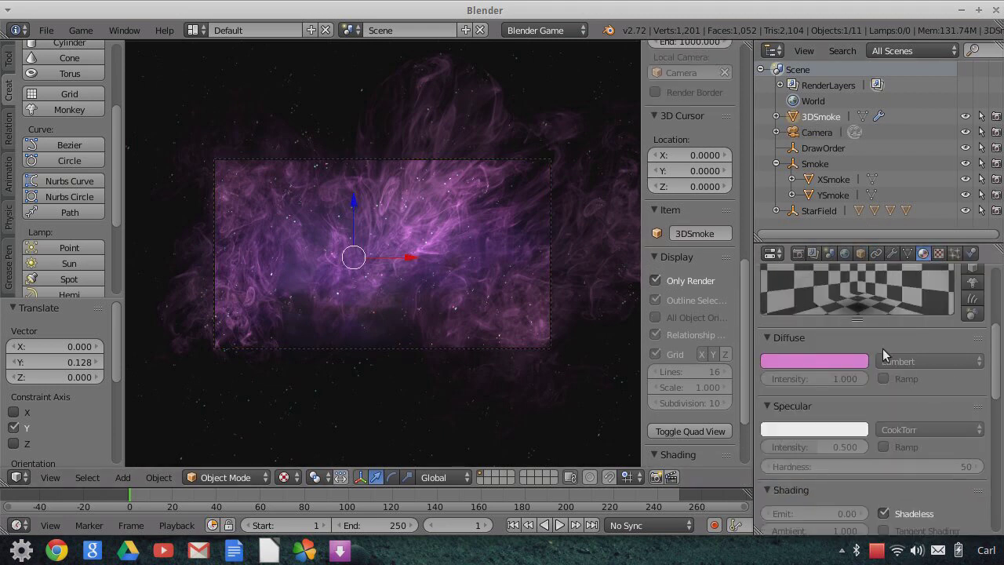
pyautogui.scroll(6, 866, 388)
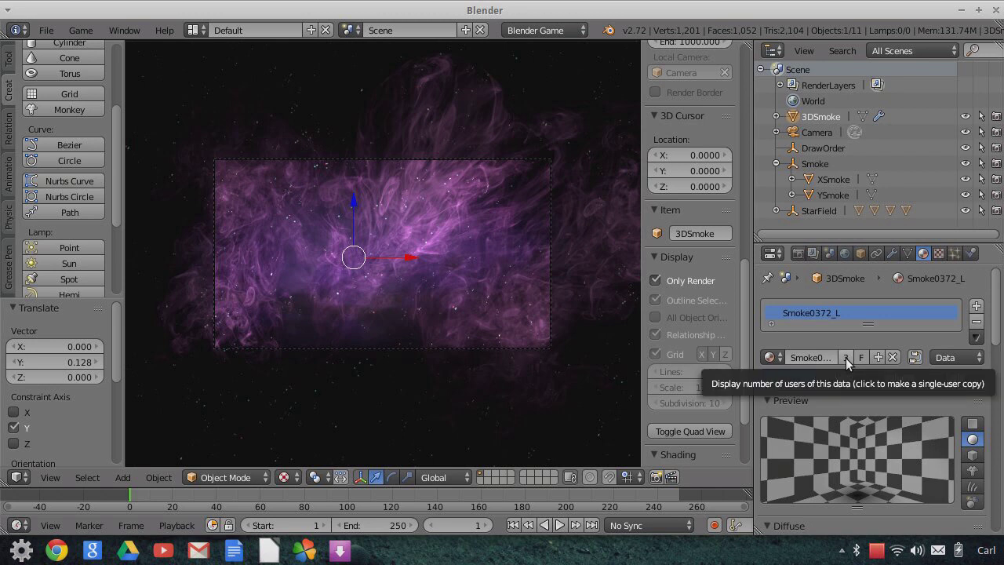
pyautogui.click(846, 358)
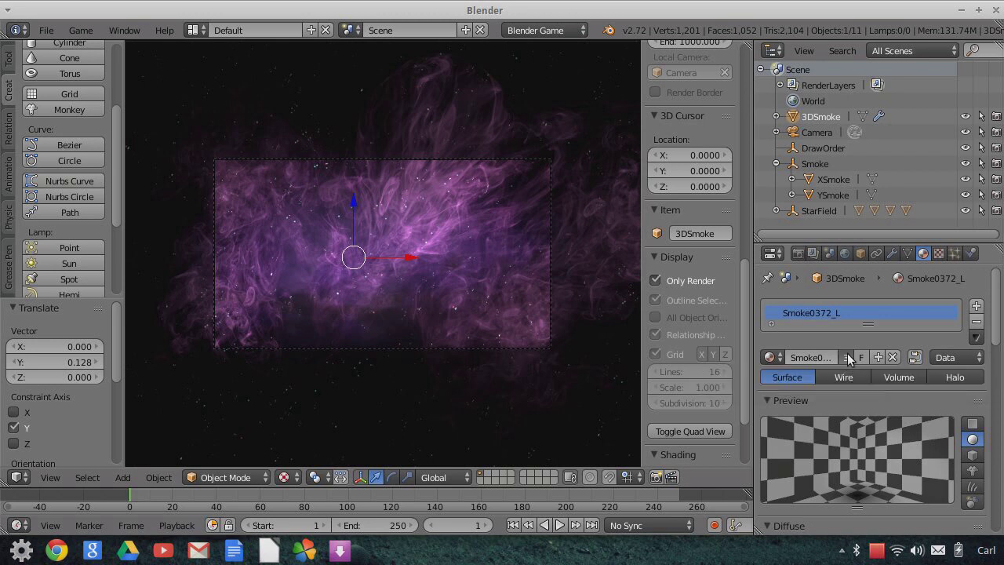
pyautogui.scroll(-2, 849, 413)
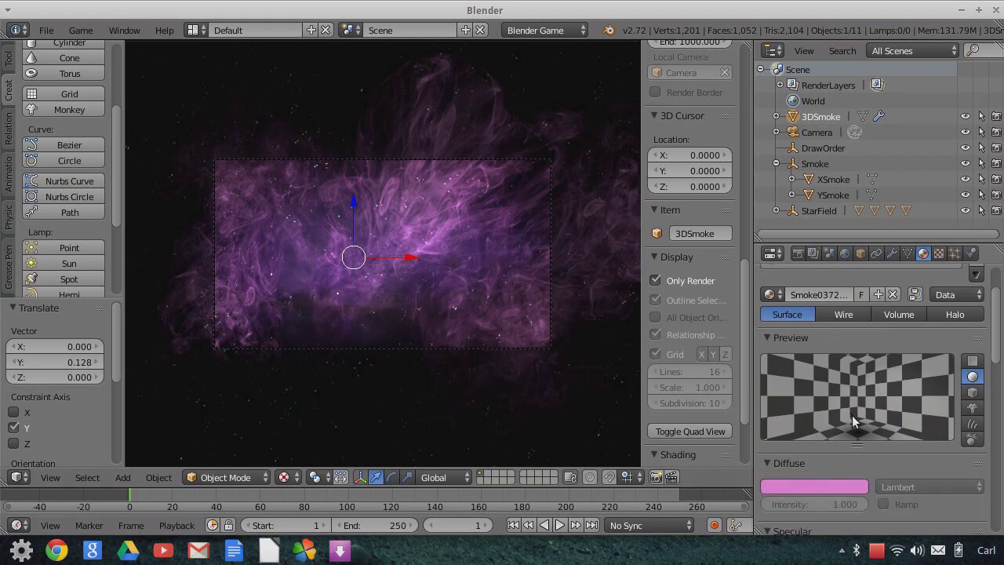
pyautogui.click(816, 422)
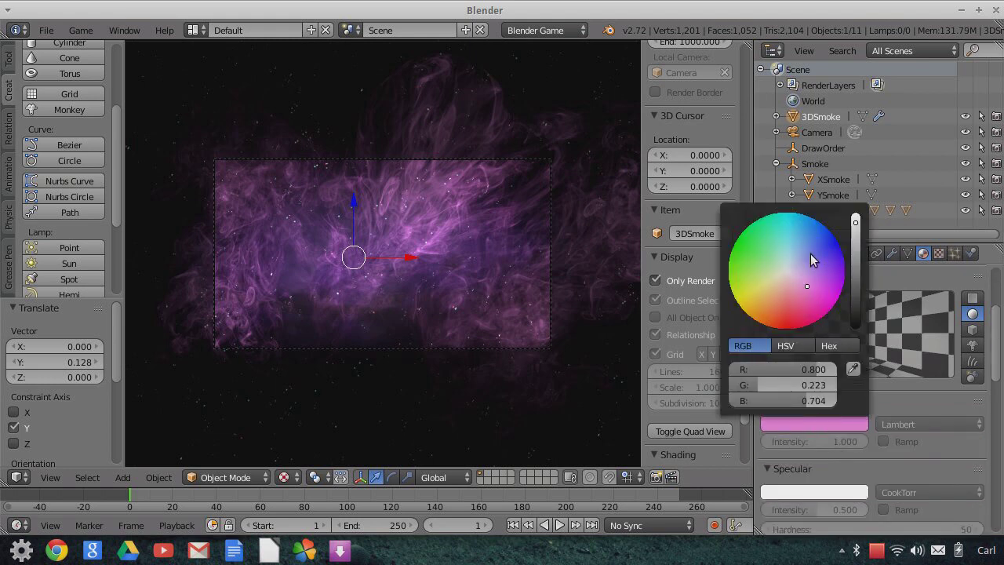
pyautogui.click(812, 256)
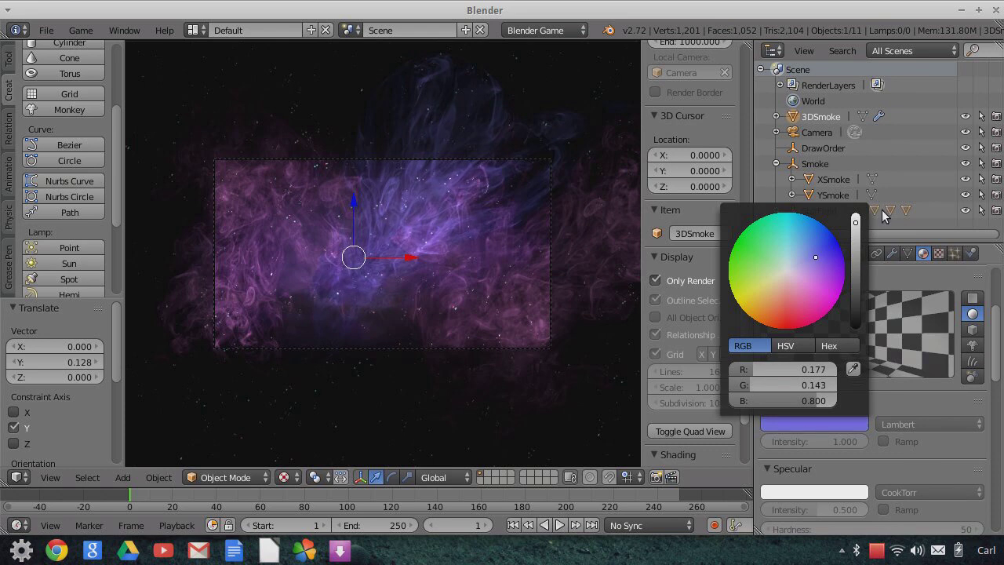
# - Darken the diffuse color of XSmoke's material to RGB 0.274, 0.081, 0.242
pyautogui.click(820, 181)
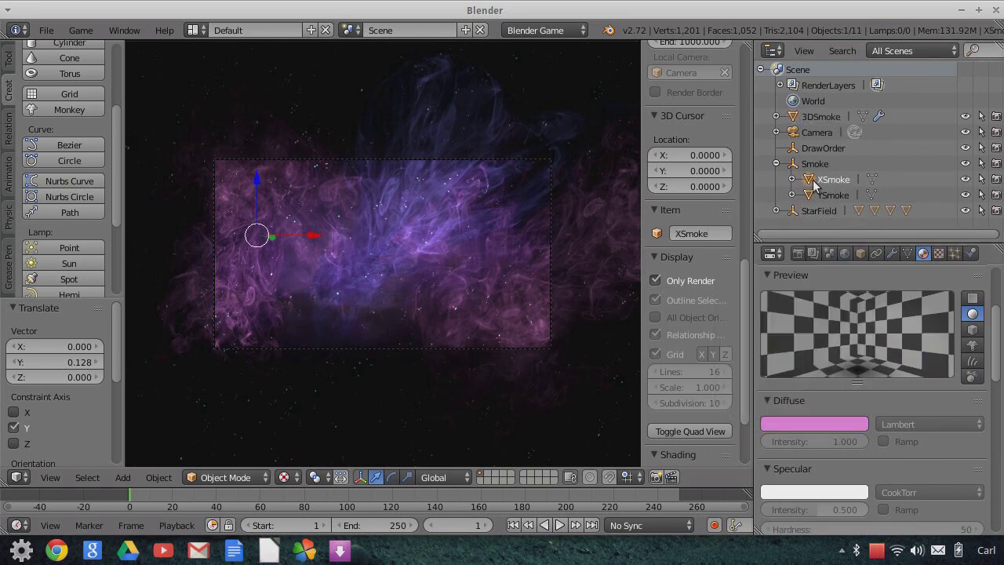
pyautogui.click(836, 423)
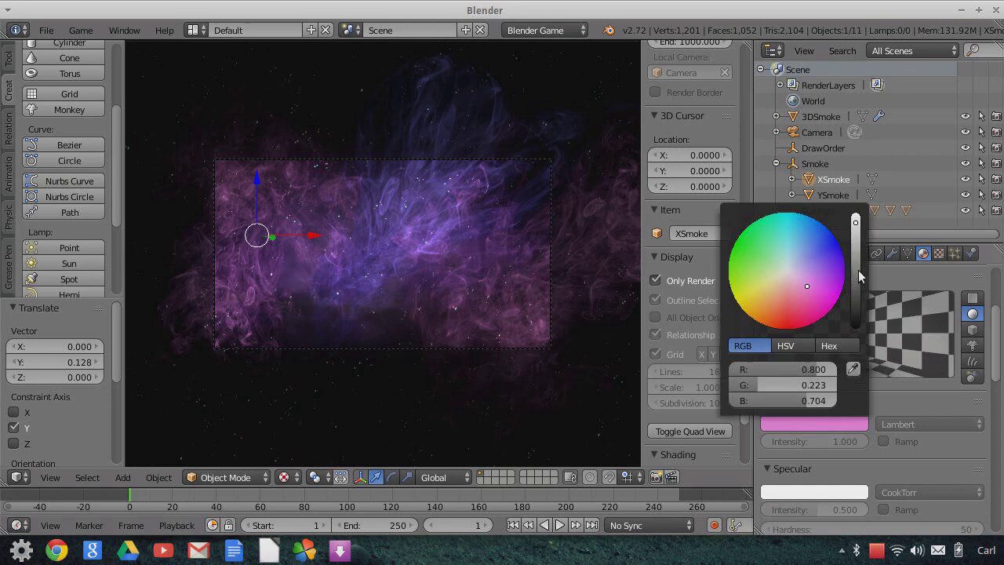
pyautogui.moveTo(856, 222); pyautogui.dragTo(857, 263)
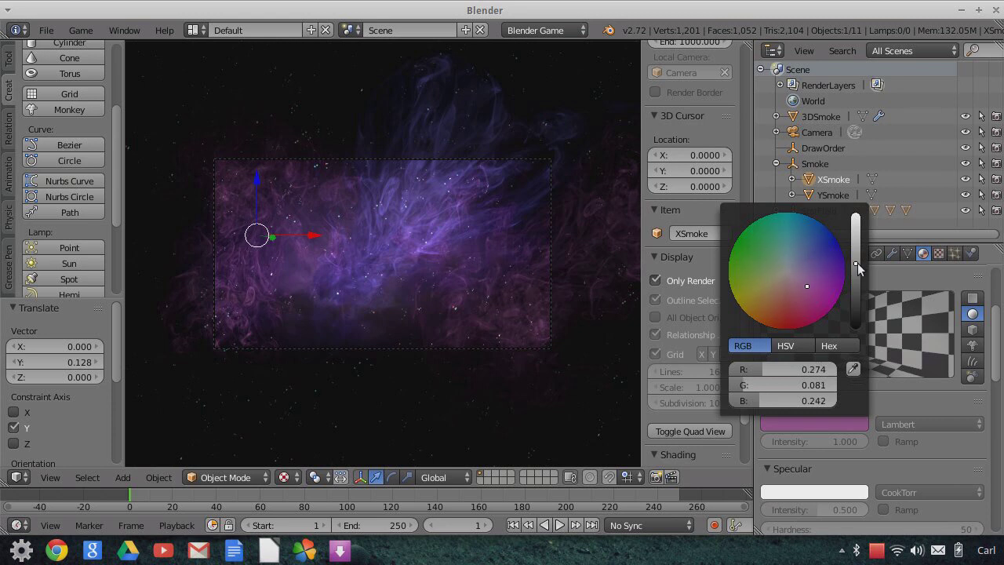
# - Move the camera back and forth along the global Y axis to preview the recolored smoke layers in depth
pyautogui.click(795, 134)
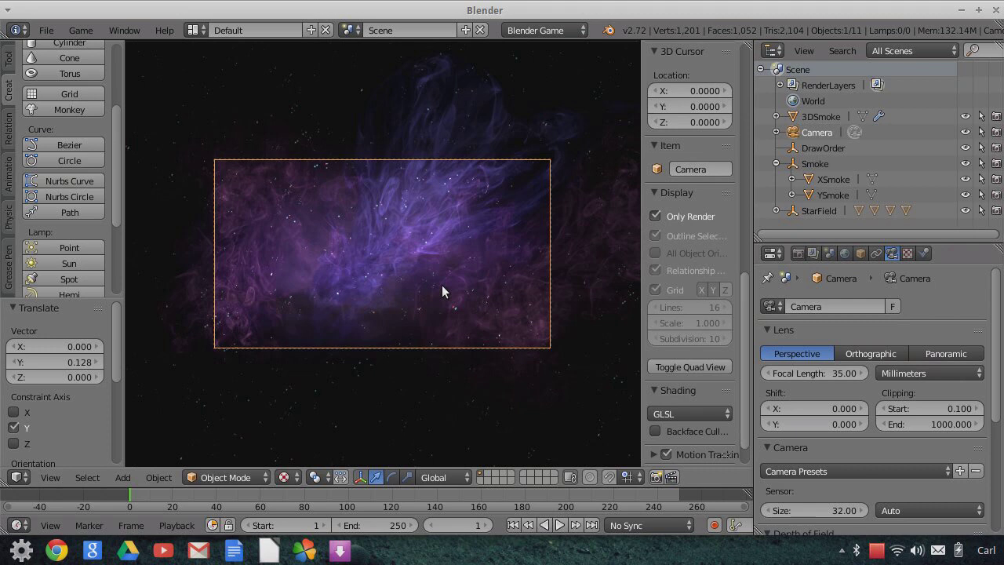
pyautogui.press('g')
pyautogui.press('y')
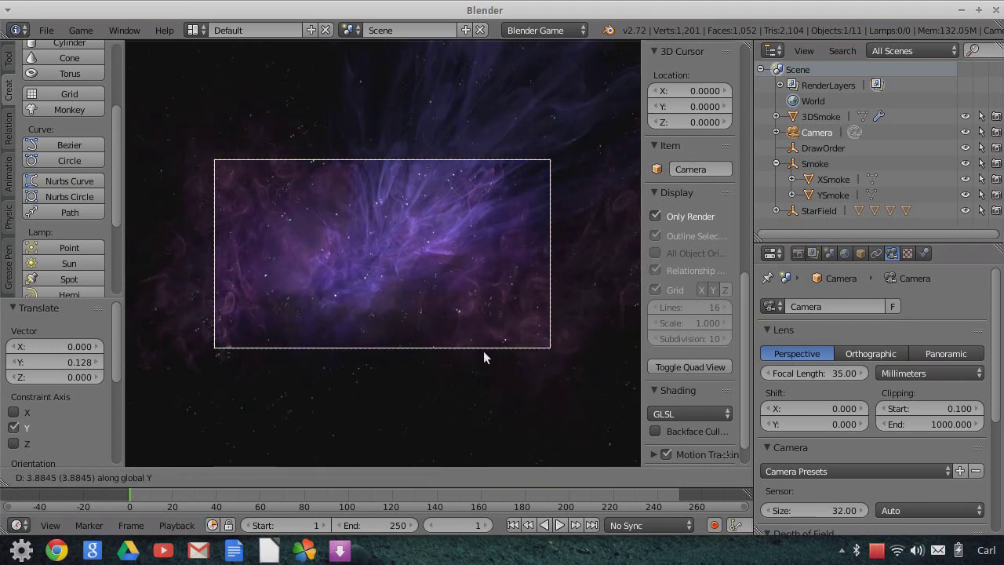
pyautogui.click(457, 283)
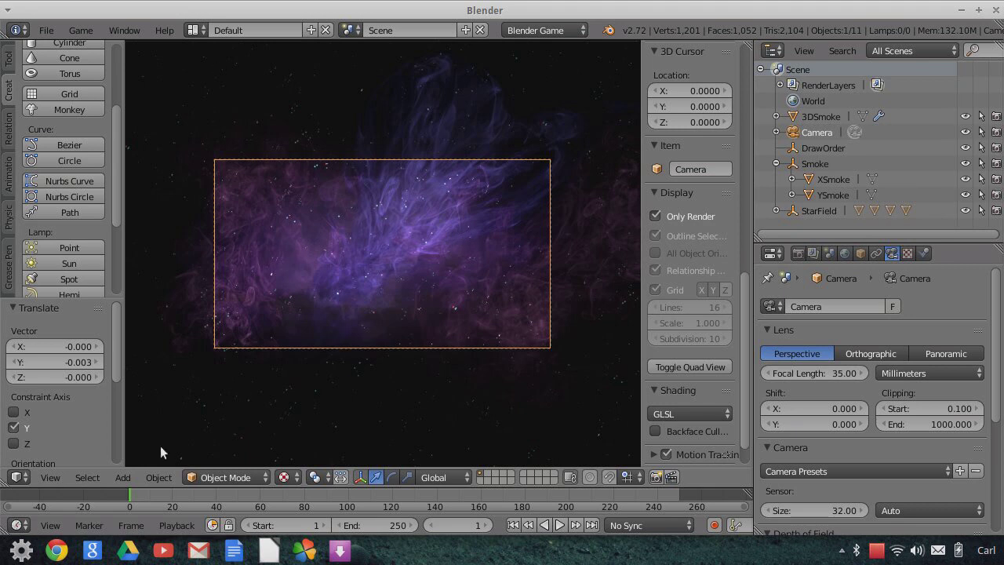
# - Start an Images as Planes import and open the LensFlareRigElements folder
pyautogui.click(152, 479)
pyautogui.moveTo(123, 480)
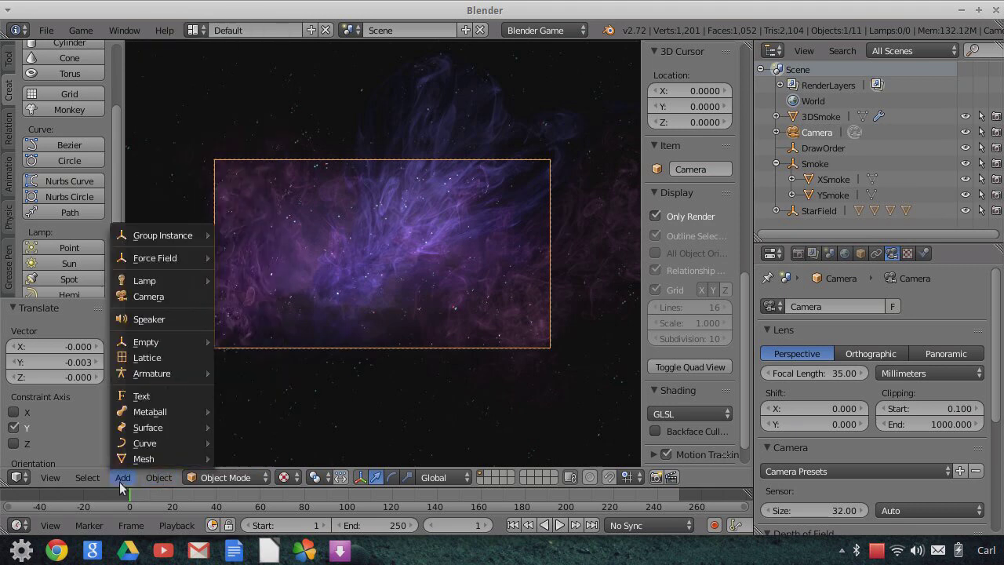
pyautogui.click(45, 30)
pyautogui.moveTo(157, 297)
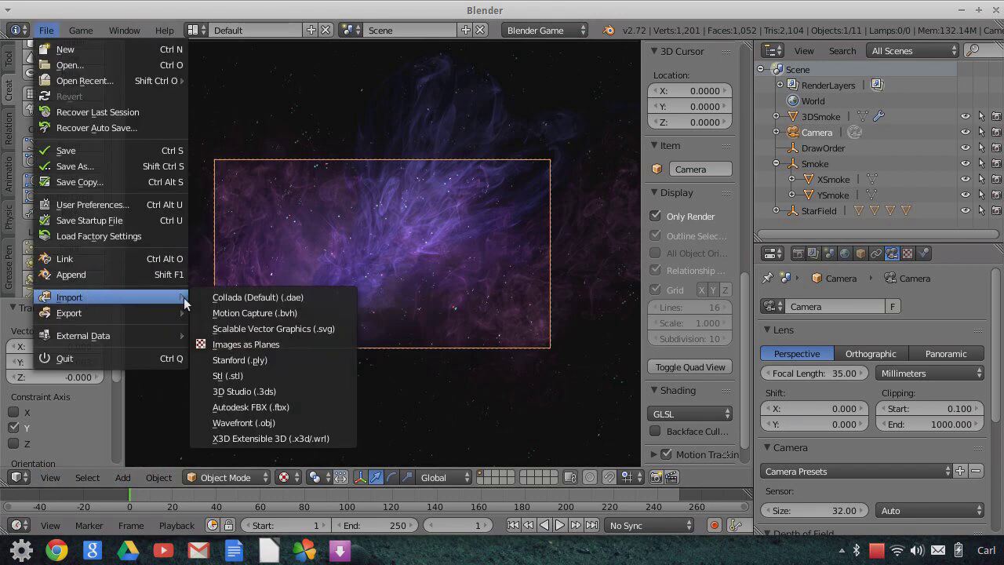
pyautogui.click(288, 340)
pyautogui.scroll(8, 124, 169)
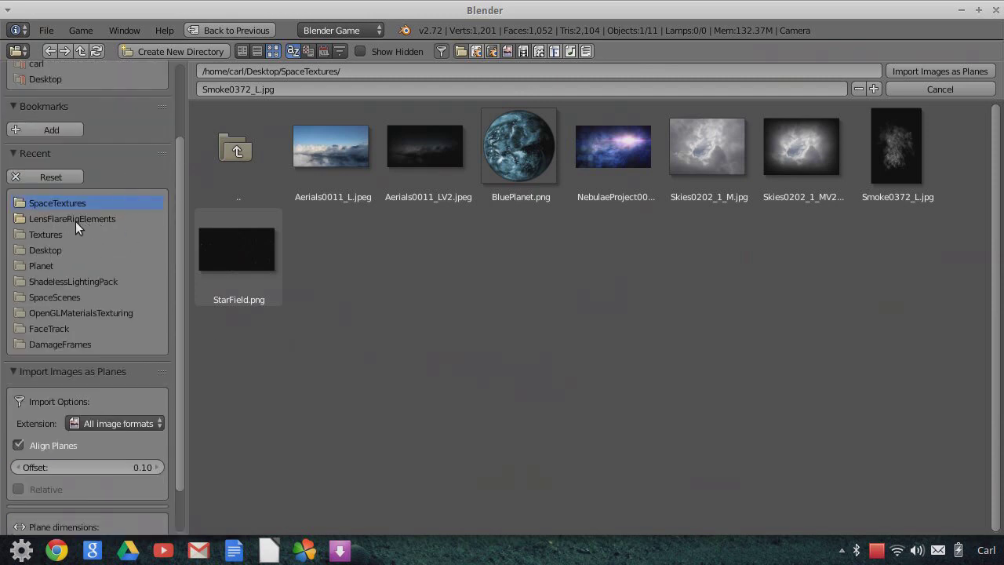
pyautogui.click(75, 221)
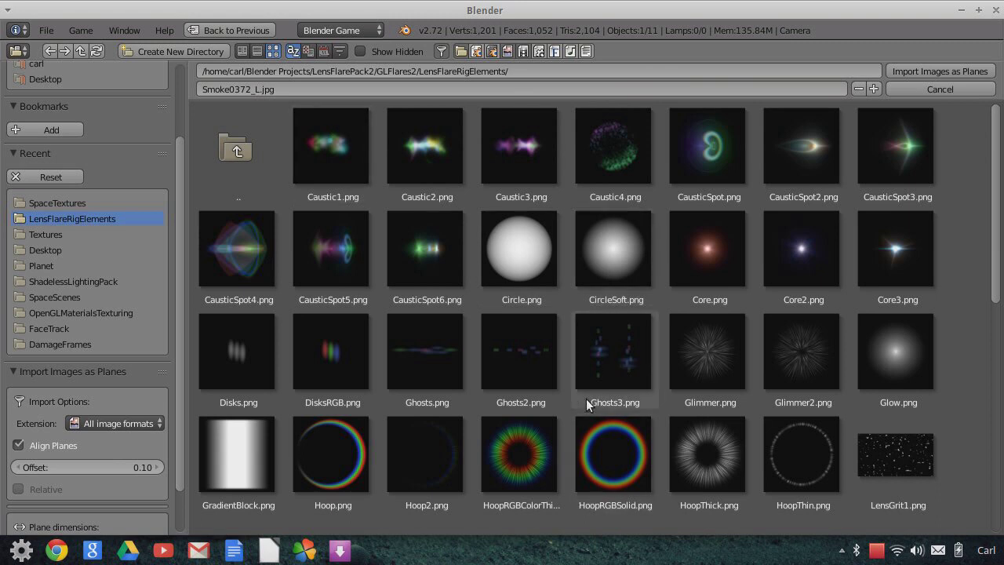
# - Import Streak8.png as a plane with the render engine set to Blender Render, keeping Shadeless and Use Alpha enabled
pyautogui.scroll(-4, 587, 401)
pyautogui.scroll(-7, 587, 400)
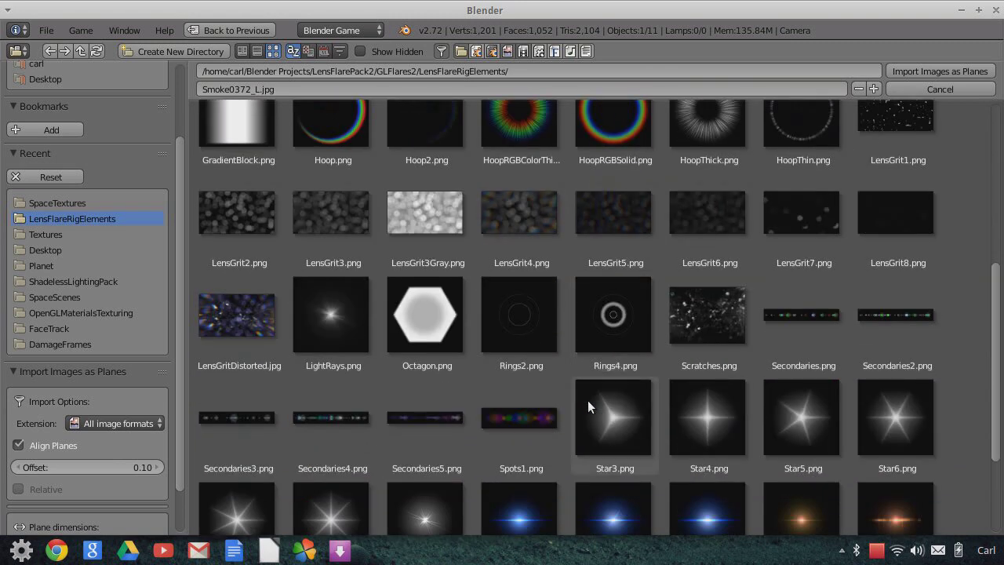
pyautogui.scroll(-5, 589, 401)
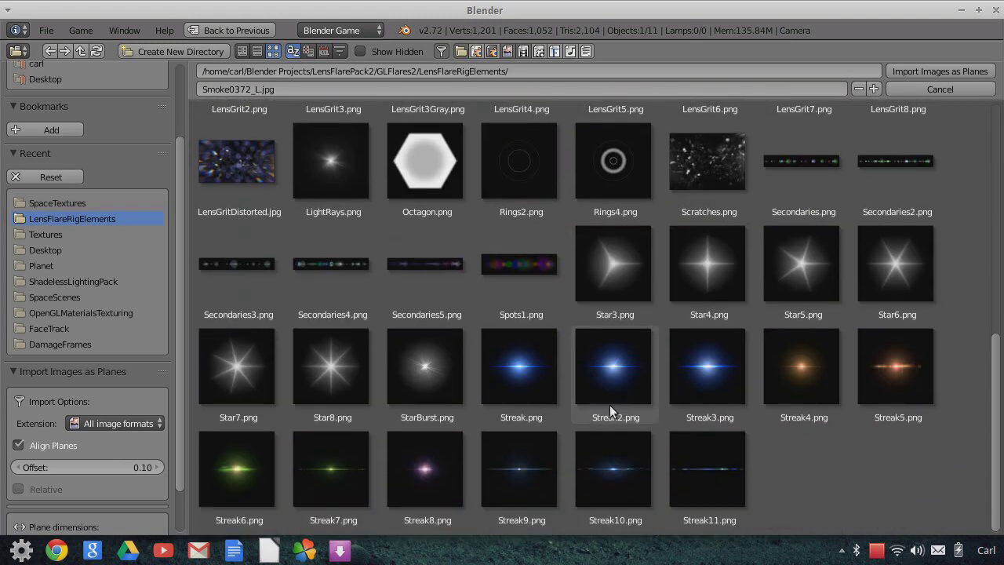
pyautogui.click(435, 472)
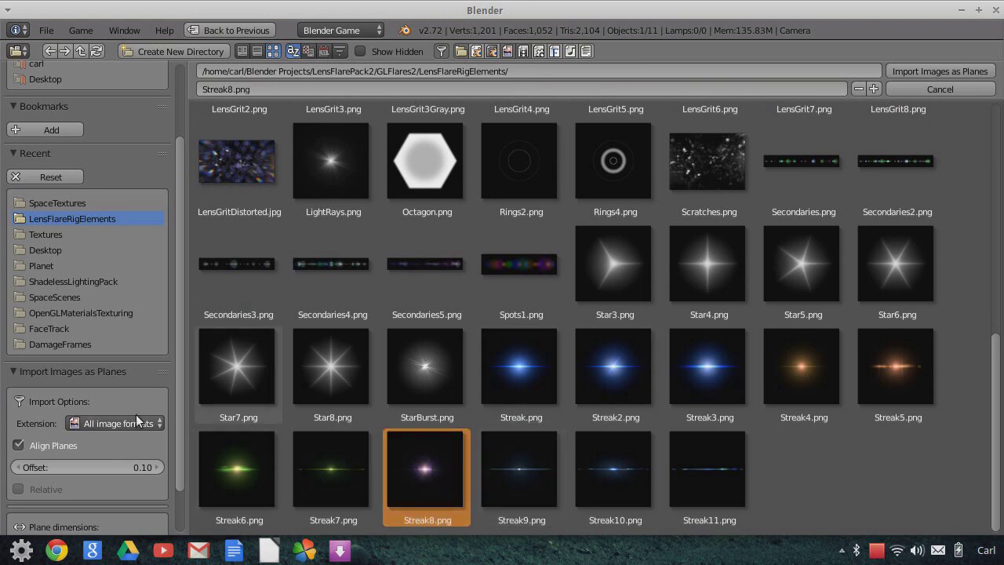
pyautogui.click(348, 30)
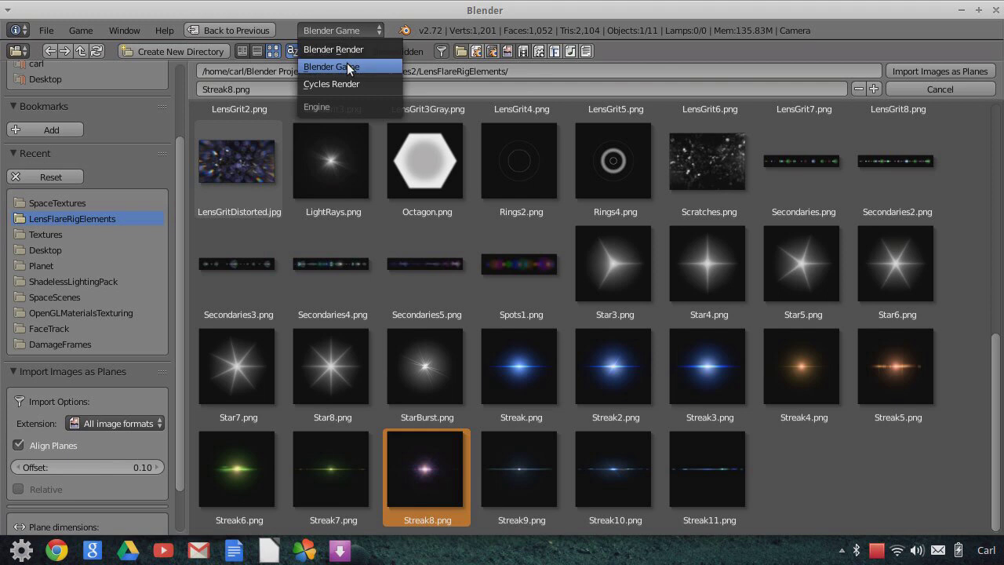
pyautogui.click(348, 49)
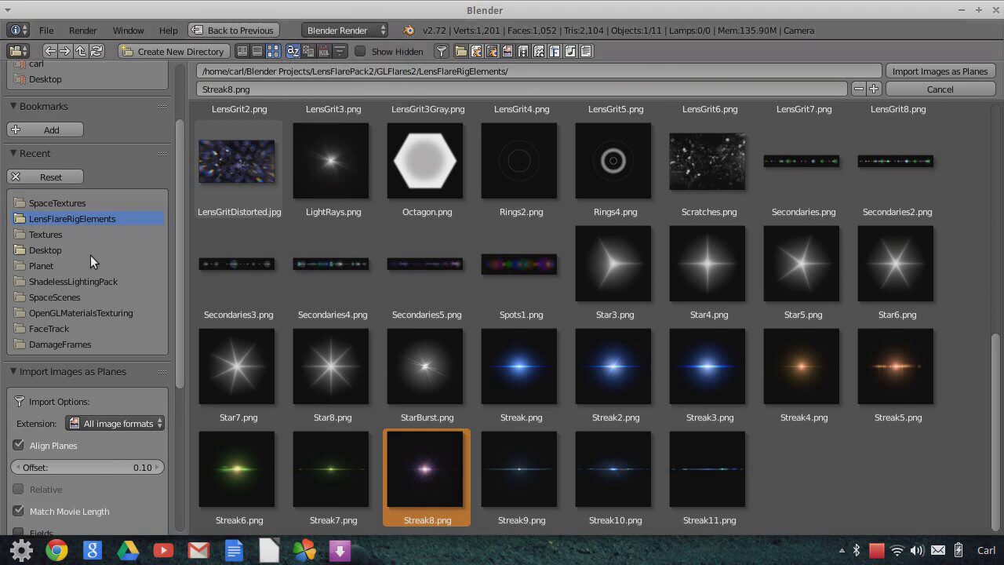
pyautogui.scroll(-4, 90, 255)
pyautogui.scroll(-4, 100, 256)
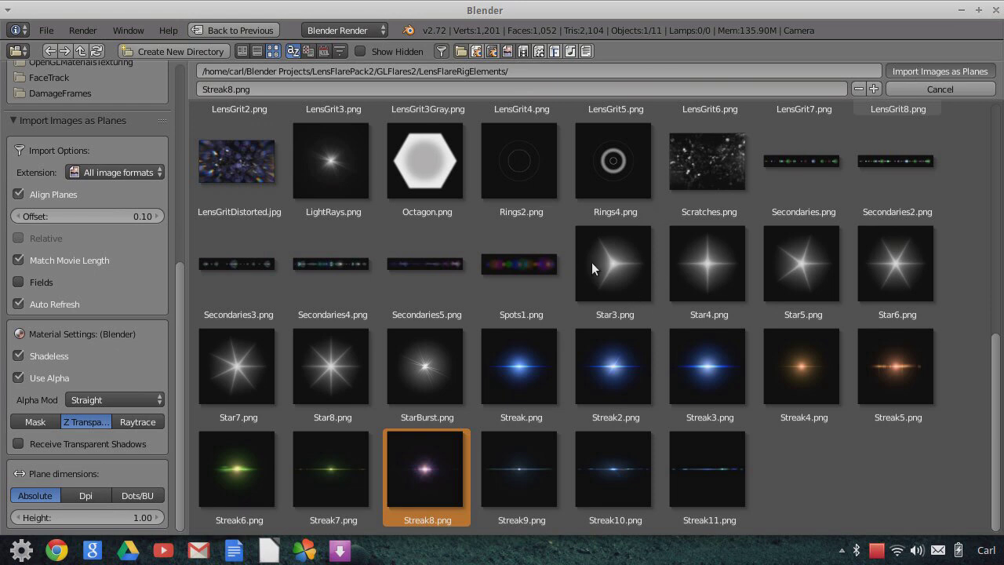
pyautogui.press('Return')
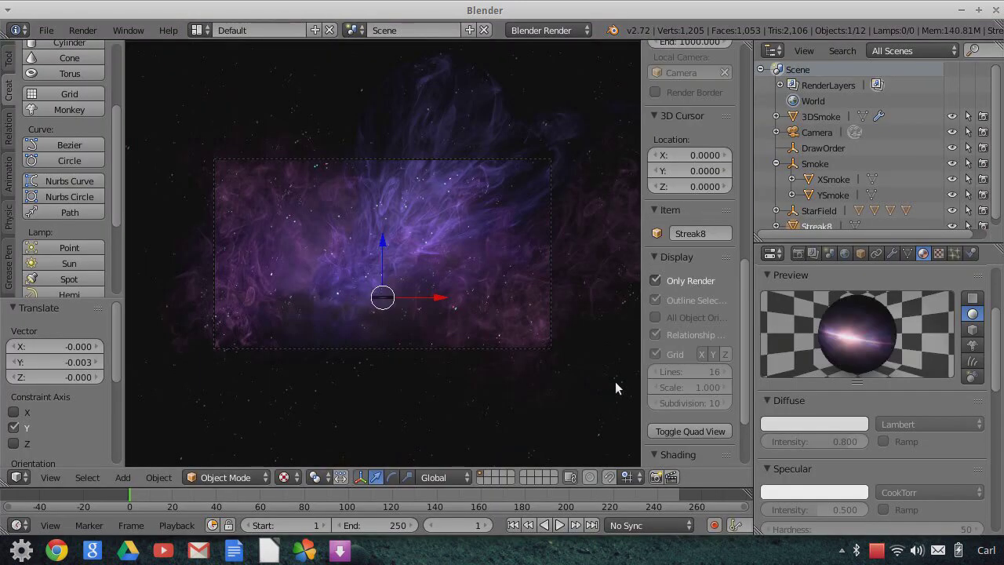
# - Rotate the Streak8 plane 90° about the global X axis and scale it up by about 6.07
pyautogui.write('rx')
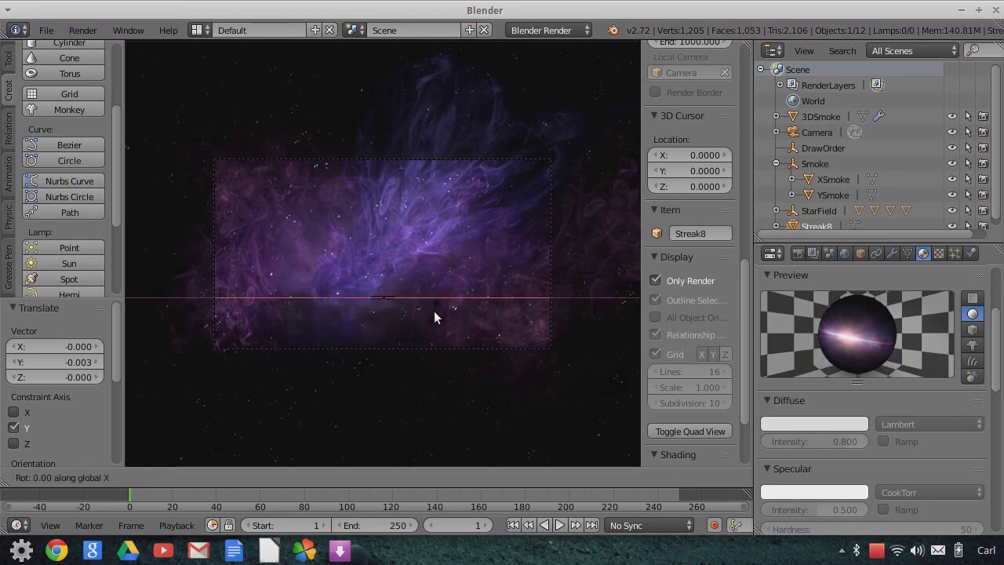
pyautogui.write('90')
pyautogui.press('Return')
pyautogui.press('s')
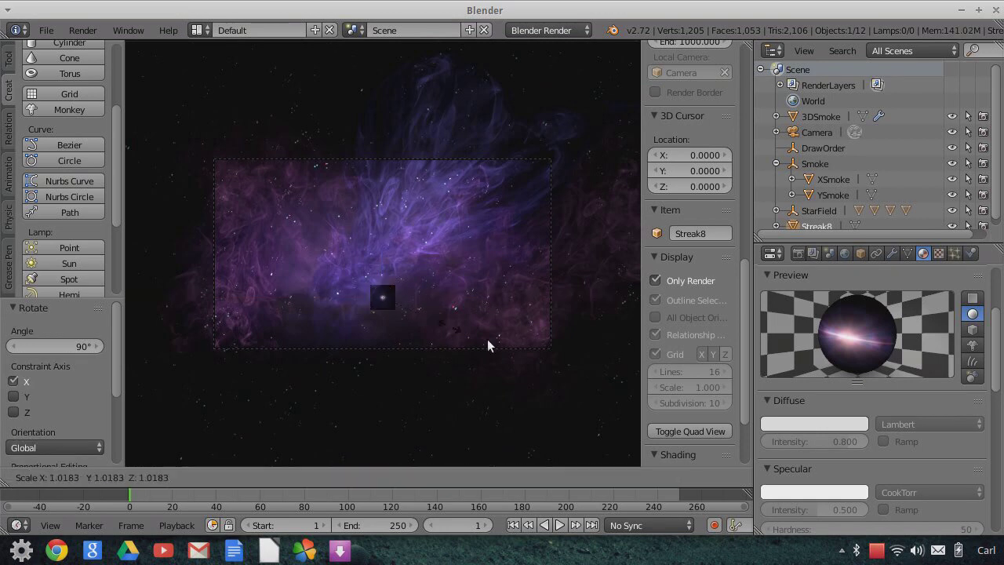
pyautogui.click(604, 378)
# - Examine the flare plane's position among the smoke layers from several angles and through the camera
pyautogui.moveTo(598, 284)
pyautogui.mouseDown(button='middle')
pyautogui.moveTo(563, 325)
pyautogui.moveTo(490, 331)
pyautogui.moveTo(473, 323)
pyautogui.moveTo(532, 295)
pyautogui.moveTo(507, 270)
pyautogui.moveTo(588, 297)
pyautogui.moveTo(552, 268)
pyautogui.moveTo(503, 367)
pyautogui.moveTo(477, 357)
pyautogui.moveTo(572, 332)
pyautogui.moveTo(594, 343)
pyautogui.moveTo(524, 315)
pyautogui.moveTo(597, 320)
pyautogui.moveTo(523, 298)
pyautogui.moveTo(538, 298)
pyautogui.moveTo(547, 320)
pyautogui.mouseUp(button='middle')
pyautogui.moveTo(536, 248)
pyautogui.mouseDown(button='middle')
pyautogui.moveTo(546, 319)
pyautogui.moveTo(556, 279)
pyautogui.moveTo(597, 328)
pyautogui.moveTo(603, 318)
pyautogui.moveTo(605, 343)
pyautogui.moveTo(594, 332)
pyautogui.moveTo(595, 301)
pyautogui.moveTo(608, 348)
pyautogui.moveTo(594, 321)
pyautogui.mouseUp(button='middle')
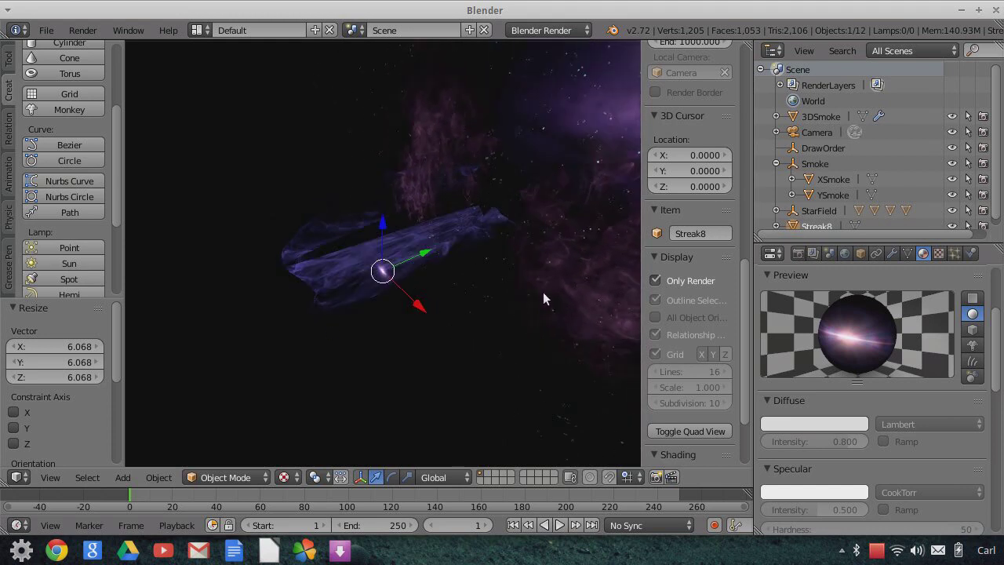
pyautogui.moveTo(544, 294)
pyautogui.mouseDown(button='middle')
pyautogui.moveTo(585, 271)
pyautogui.moveTo(607, 244)
pyautogui.moveTo(603, 196)
pyautogui.mouseUp(button='middle')
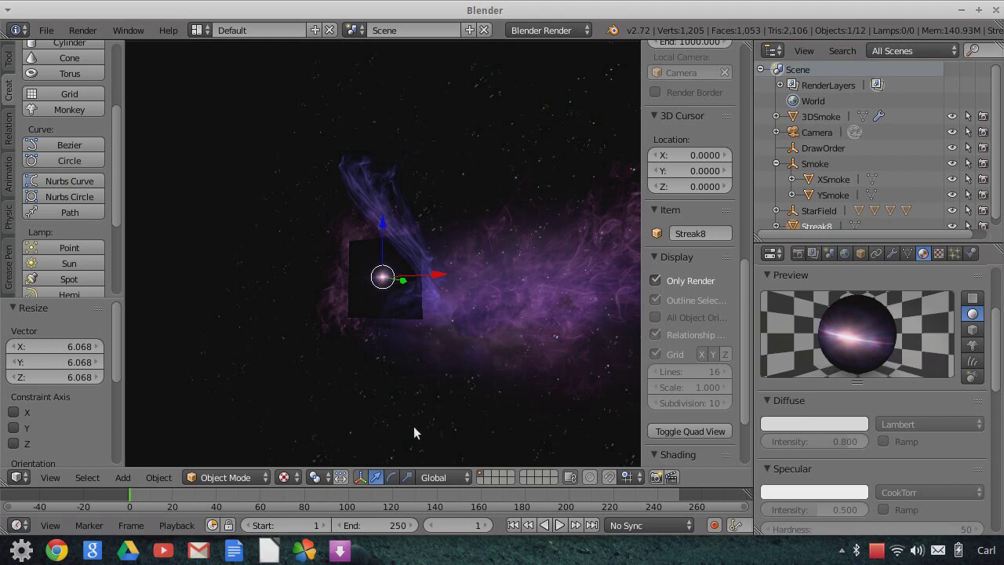
pyautogui.click(64, 479)
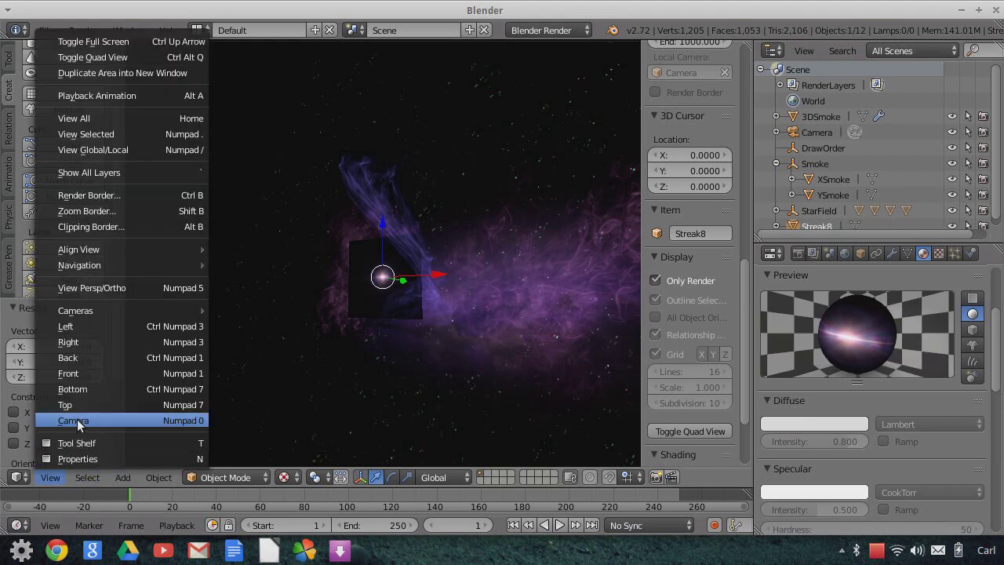
pyautogui.click(77, 418)
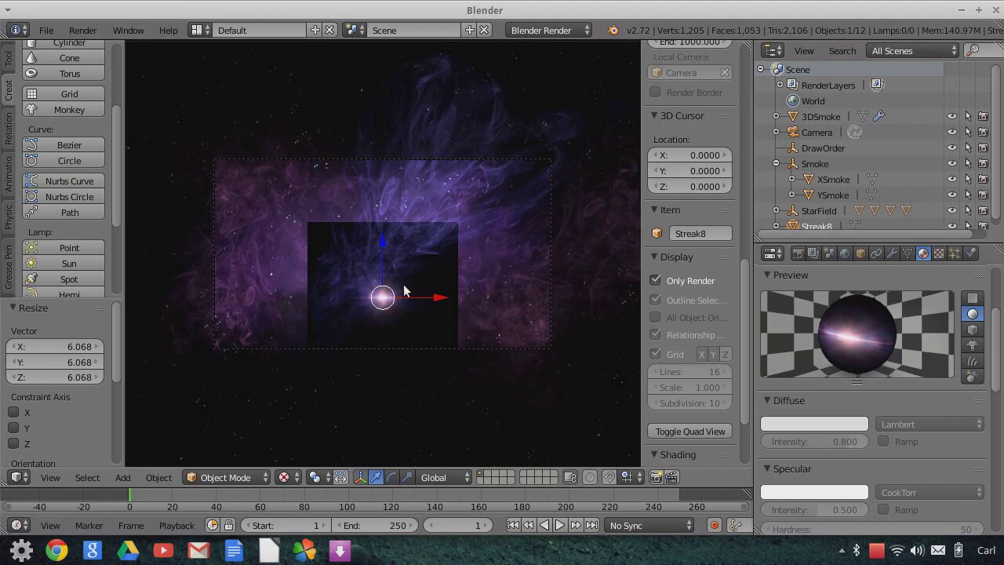
pyautogui.moveTo(548, 321); pyautogui.dragTo(592, 324, button='middle')
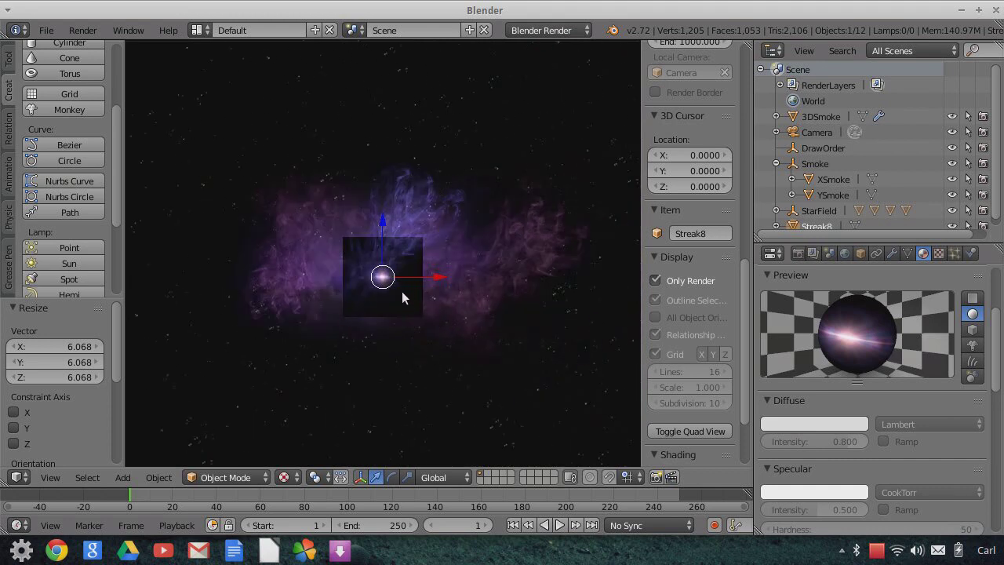
pyautogui.scroll(1, 425, 309)
pyautogui.moveTo(461, 301); pyautogui.dragTo(662, 335, button='middle')
# - Turn off Only Render in the viewport and move Streak8 about 44.3 units along the global Y axis
pyautogui.click(655, 281)
pyautogui.moveTo(531, 288); pyautogui.dragTo(396, 317, button='middle')
pyautogui.press('g')
pyautogui.press('y')
pyautogui.click(569, 349)
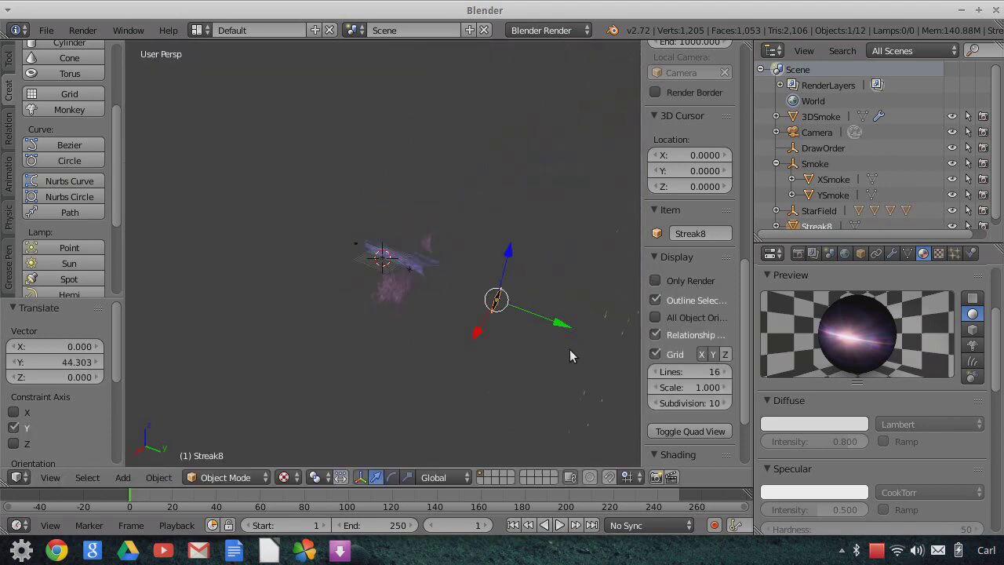
# - Move Streak8 farther back along global Y by about 88.4 and then 59.7 units, and return to the camera view
pyautogui.press('g')
pyautogui.press('y')
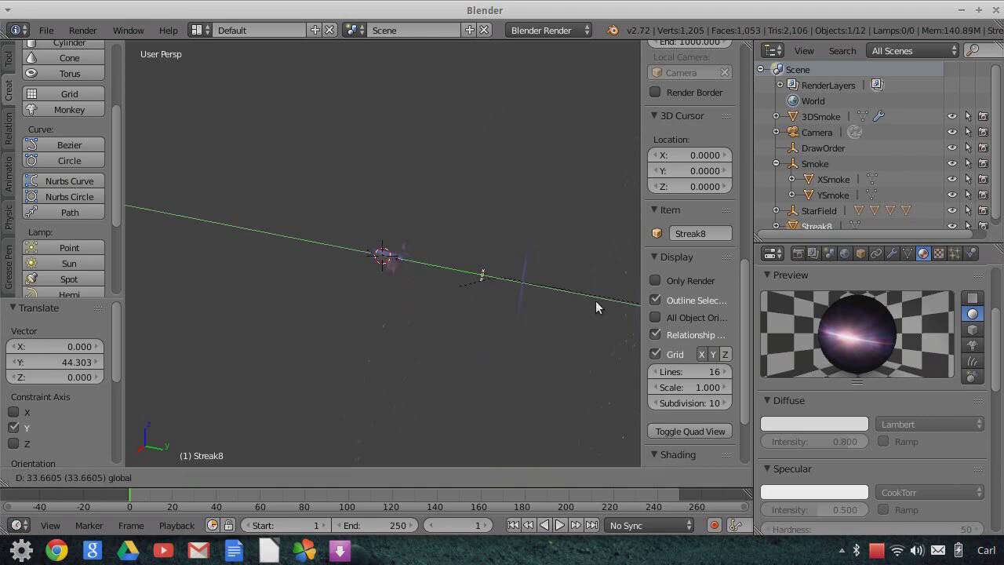
pyautogui.click(615, 330)
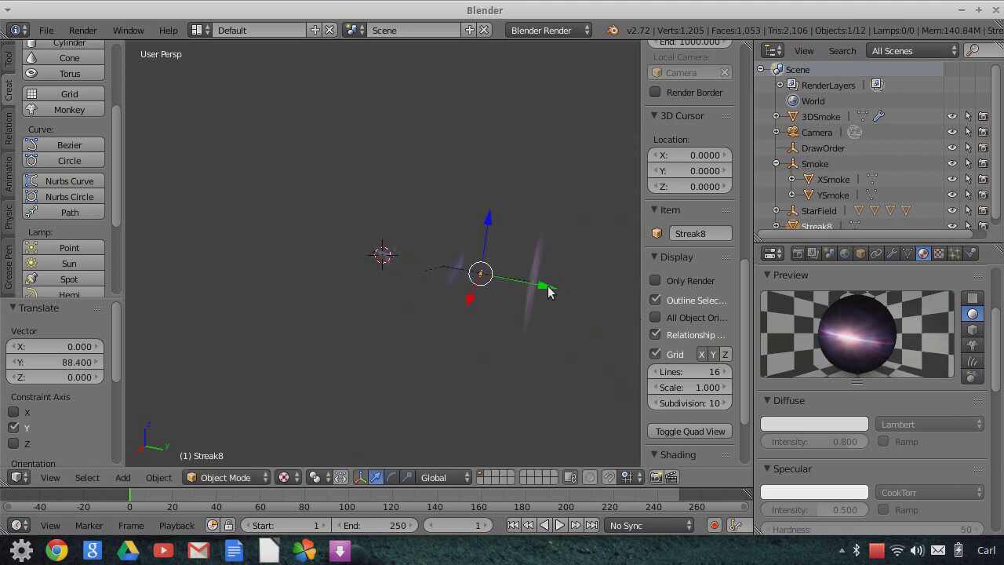
pyautogui.press('g')
pyautogui.press('y')
pyautogui.click(594, 310)
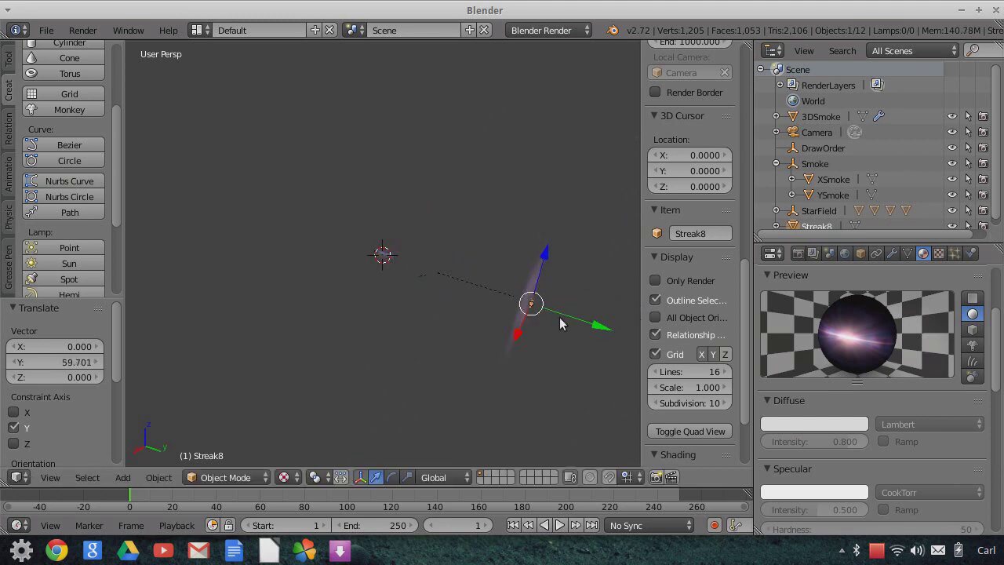
pyautogui.press('g')
pyautogui.press('y')
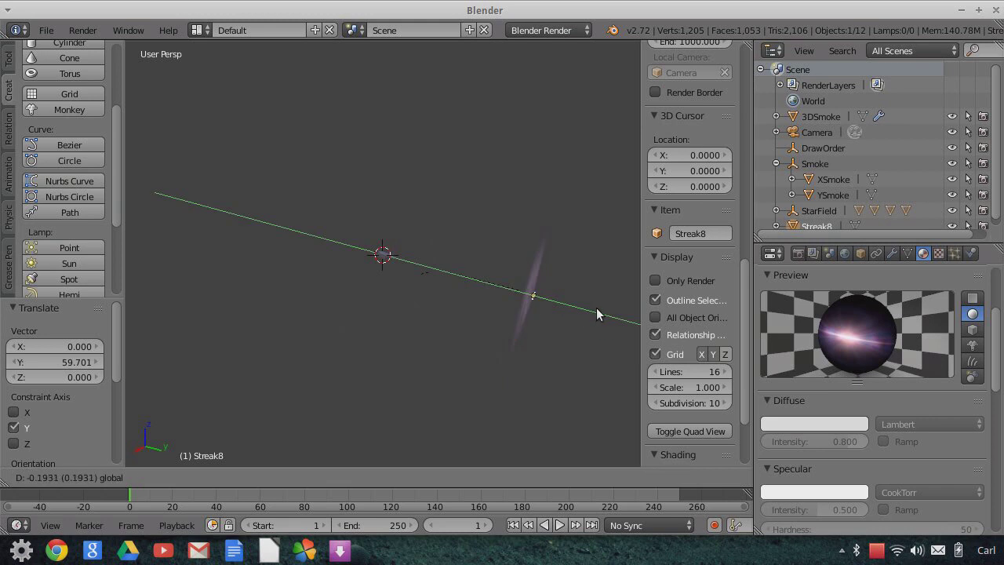
pyautogui.click(596, 314)
pyautogui.click(56, 480)
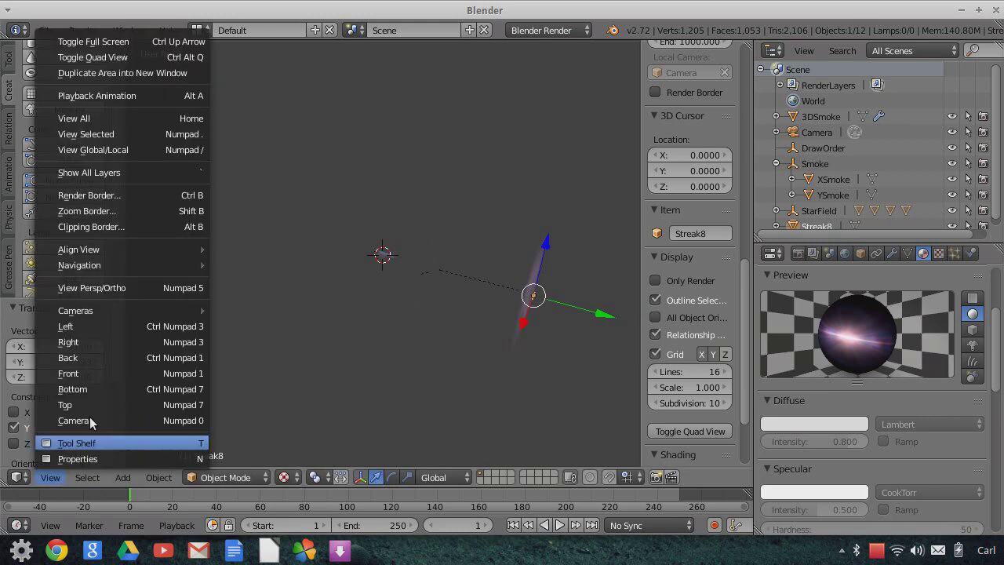
pyautogui.click(90, 421)
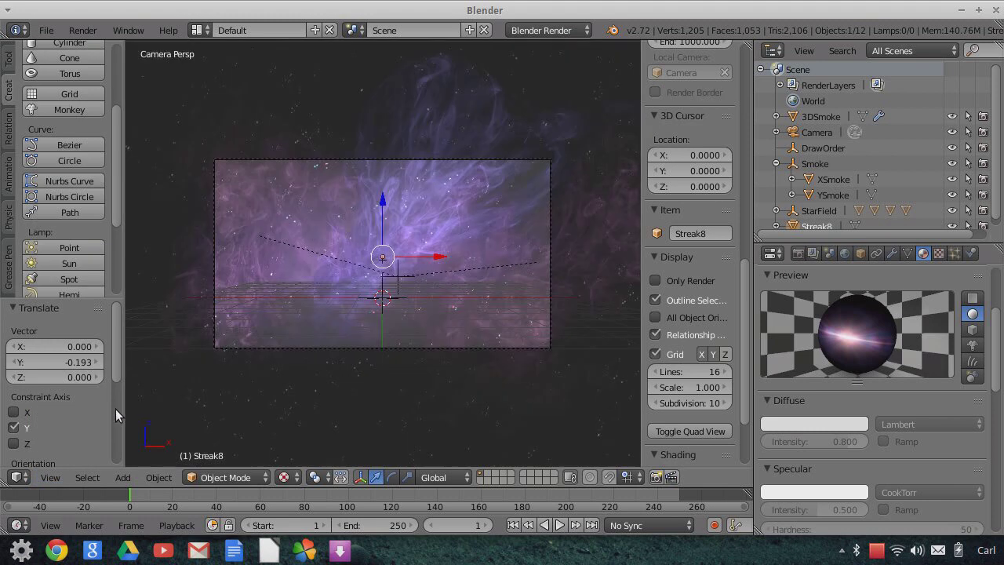
# - Shift Streak8 left along X and slightly down along Z in the camera frame, and scale it up by about 2.57
pyautogui.moveTo(440, 262); pyautogui.dragTo(382, 264)
pyautogui.moveTo(327, 202)
pyautogui.mouseDown()
pyautogui.moveTo(404, 328)
pyautogui.moveTo(379, 310)
pyautogui.mouseUp()
pyautogui.press('s')
pyautogui.click(464, 356)
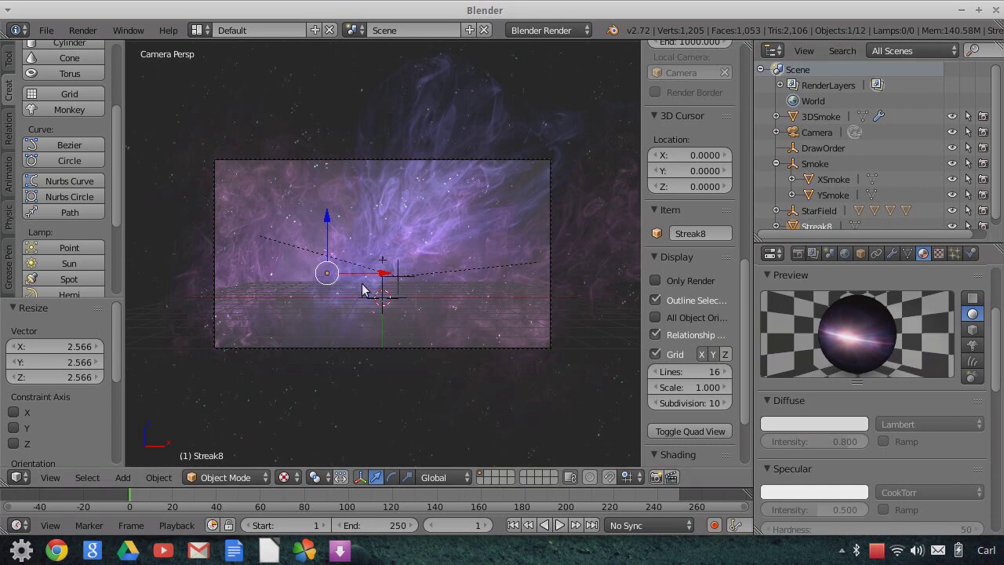
# - Enable X-Ray display for Streak8, check it with the camera selected, and reselect Streak8
pyautogui.click(861, 253)
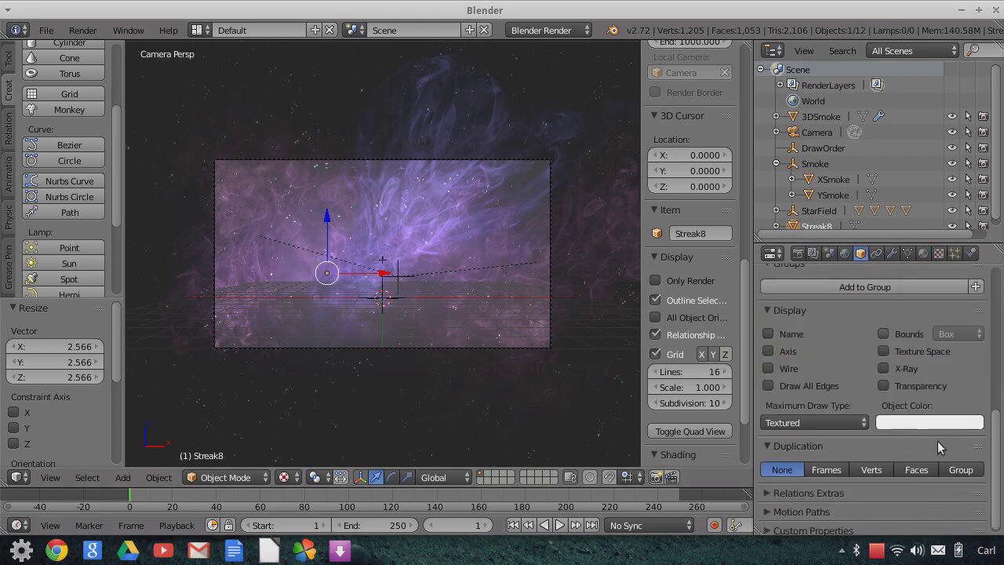
pyautogui.click(884, 369)
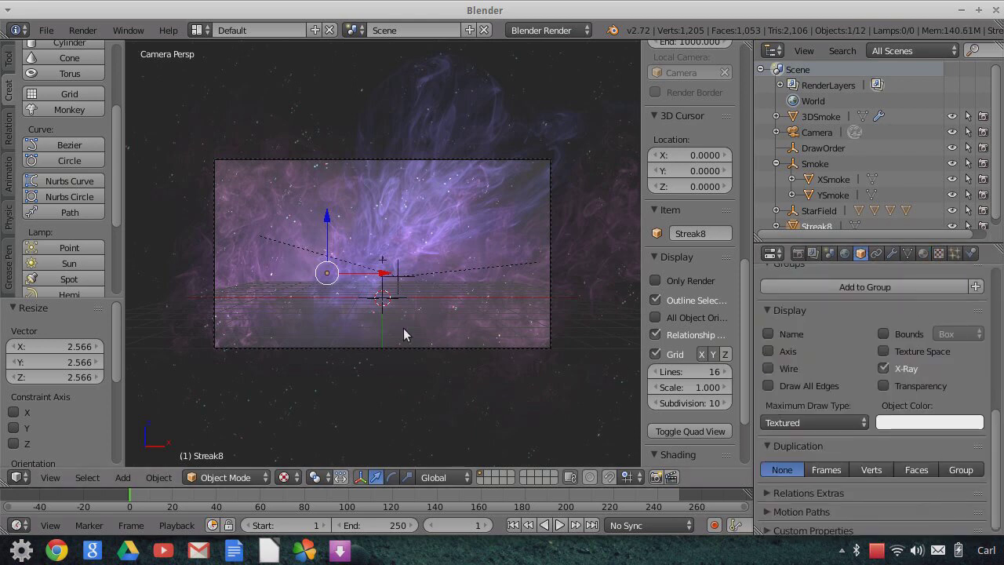
pyautogui.click(800, 133)
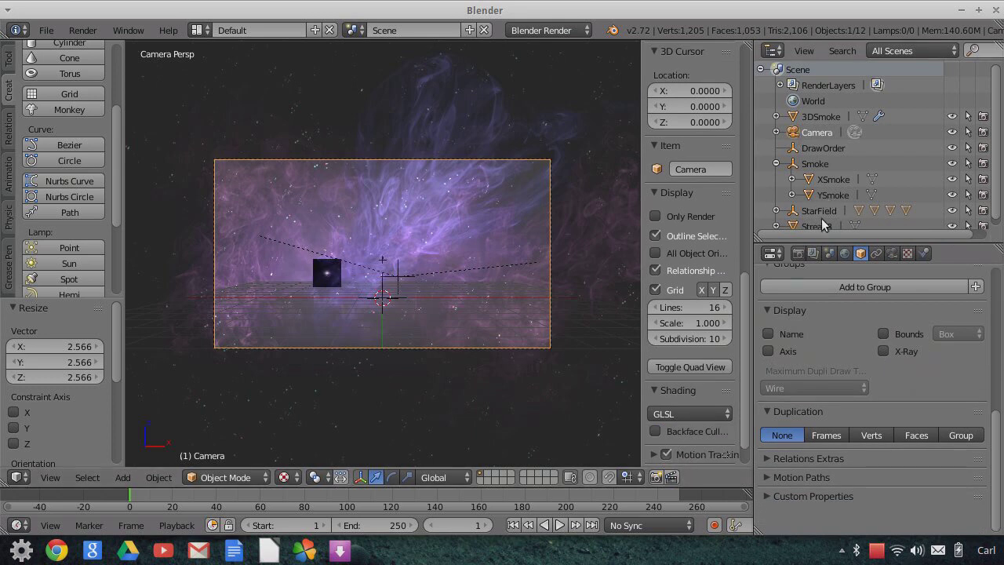
pyautogui.click(820, 226)
# - Enlarge Streak8 in three passes by about 2.60, 2.70 and 1.14
pyautogui.press('s')
pyautogui.click(486, 352)
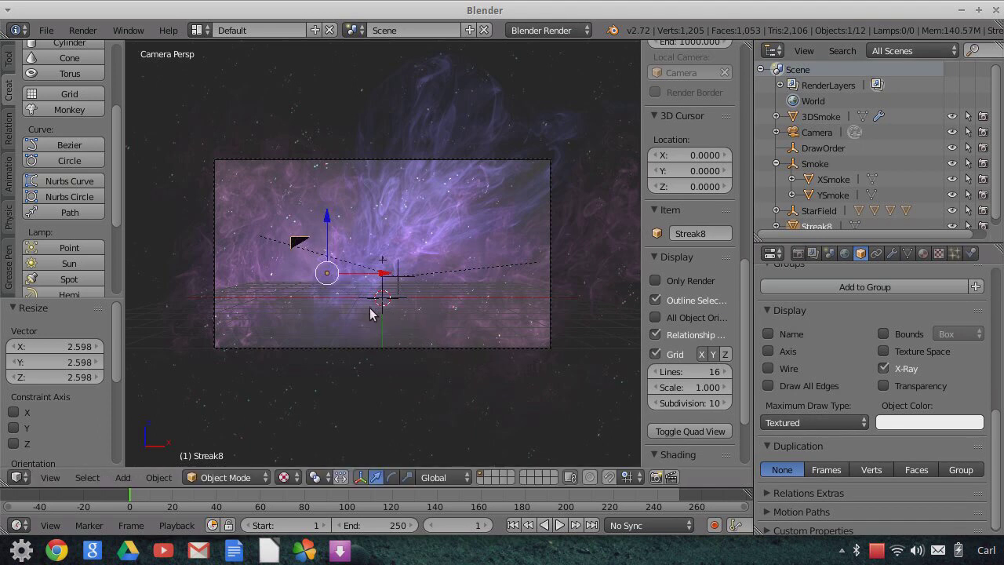
pyautogui.press('s')
pyautogui.click(448, 360)
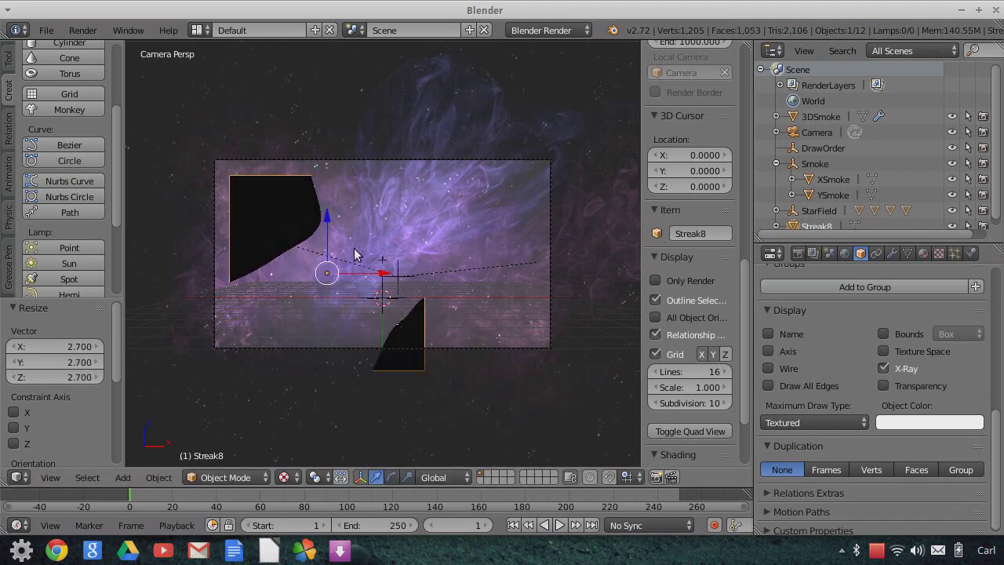
pyautogui.press('s')
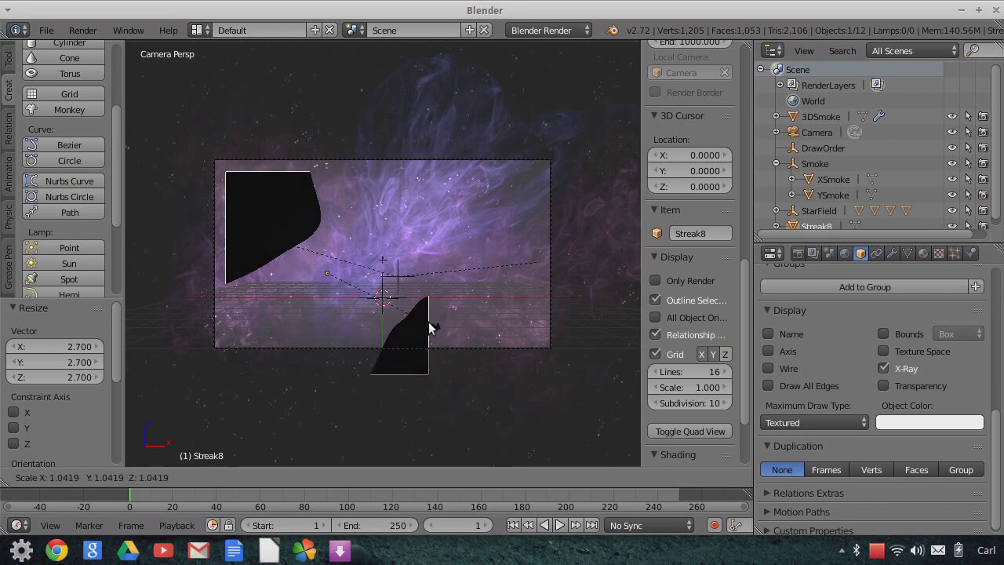
pyautogui.click(432, 328)
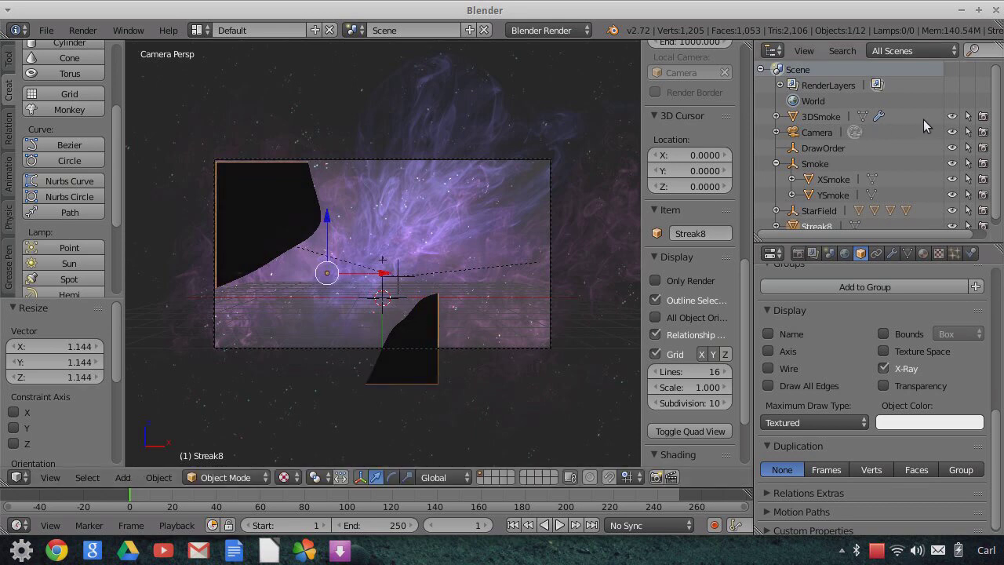
# - Hide the 3DSmoke layer and enlarge Streak8 by about 1.95, then fine-tune its size so the flare covers most of the camera frame
pyautogui.click(952, 116)
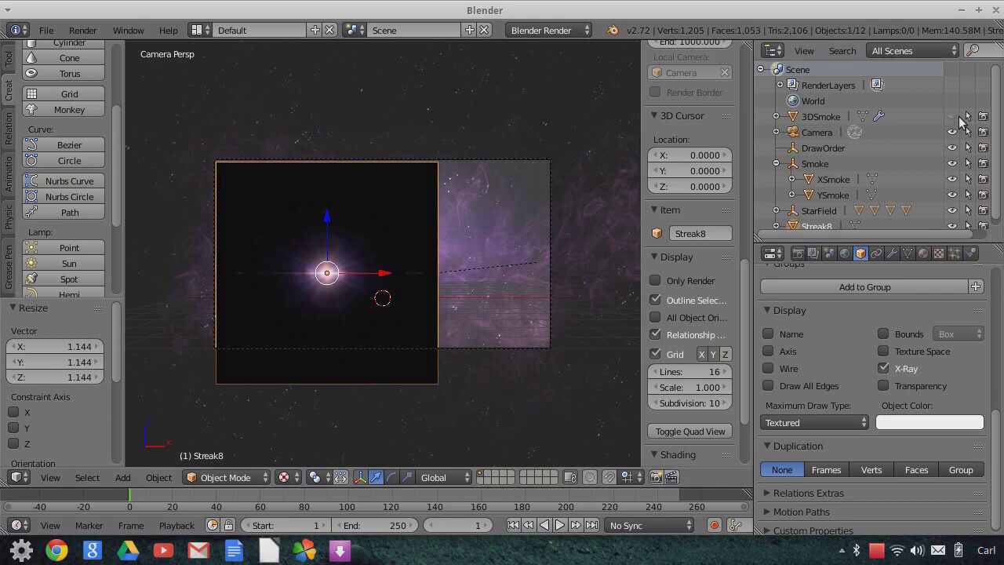
pyautogui.press('s')
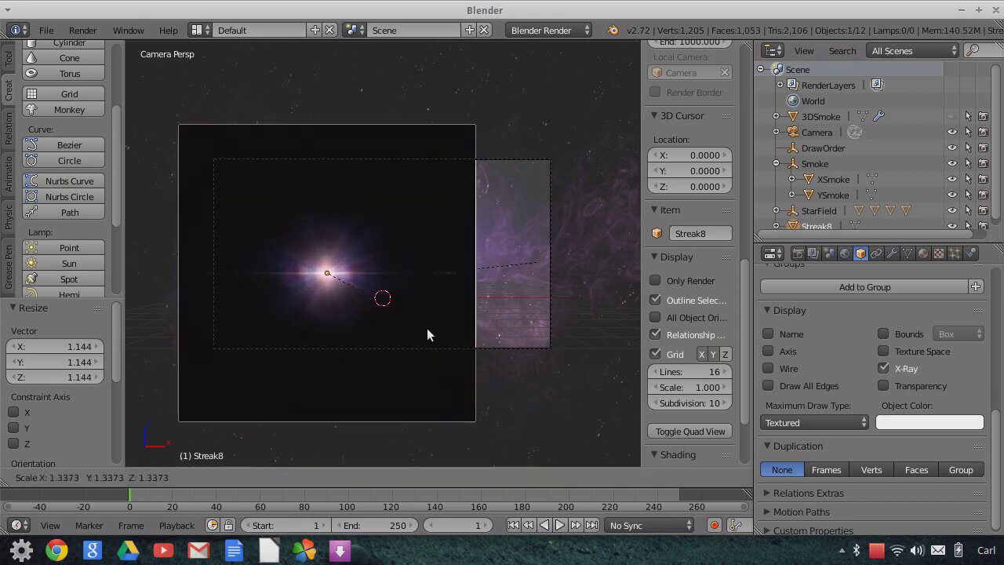
pyautogui.click(466, 351)
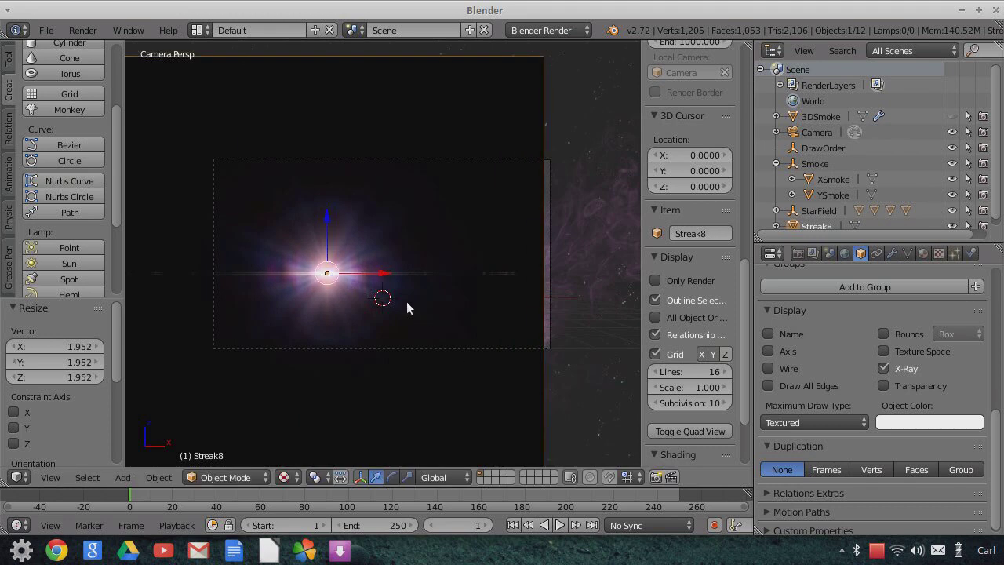
pyautogui.press('s')
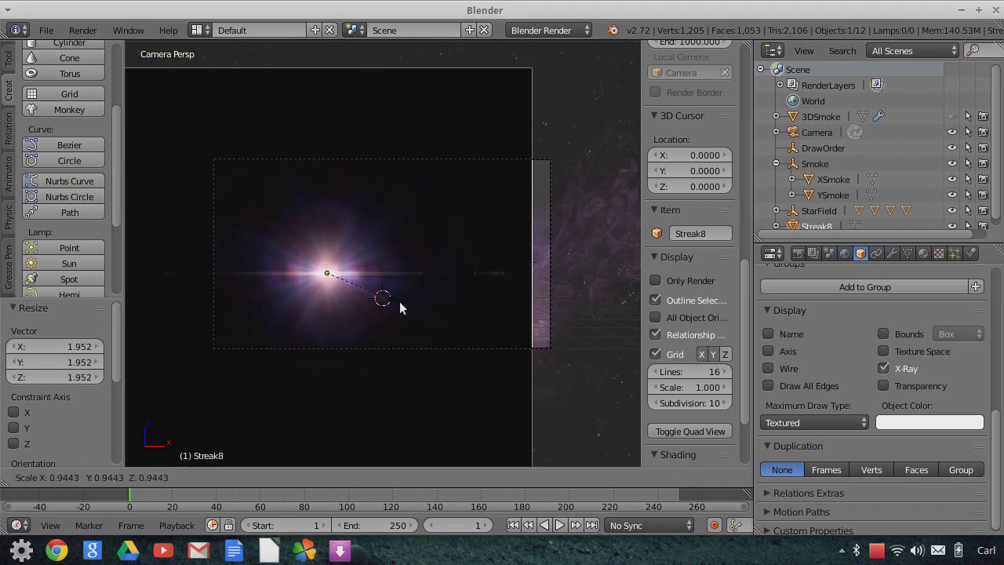
pyautogui.click(383, 292)
pyautogui.press('s')
pyautogui.click(424, 304)
# - Switch the render engine back to Blender Game
pyautogui.click(565, 30)
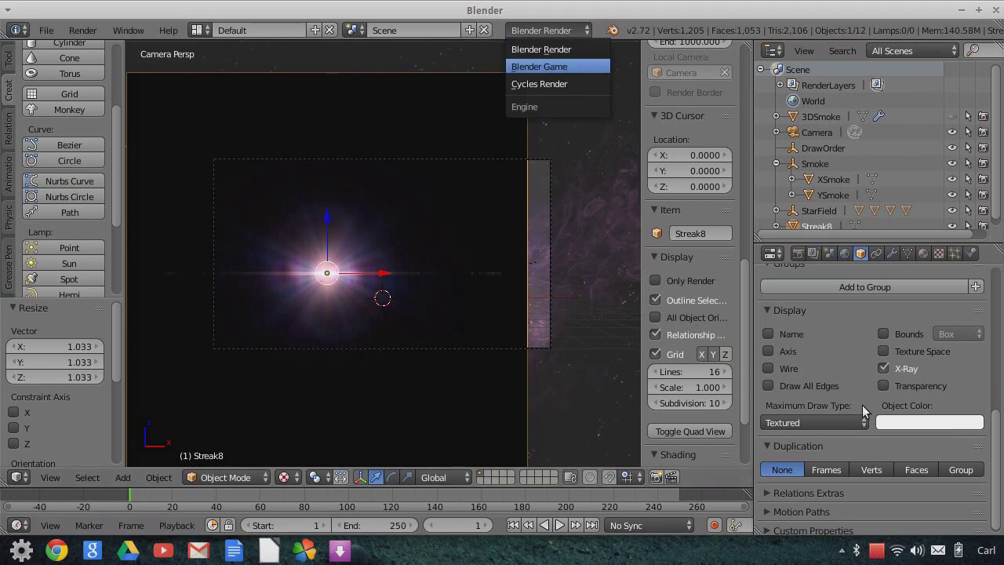
pyautogui.press('Return')
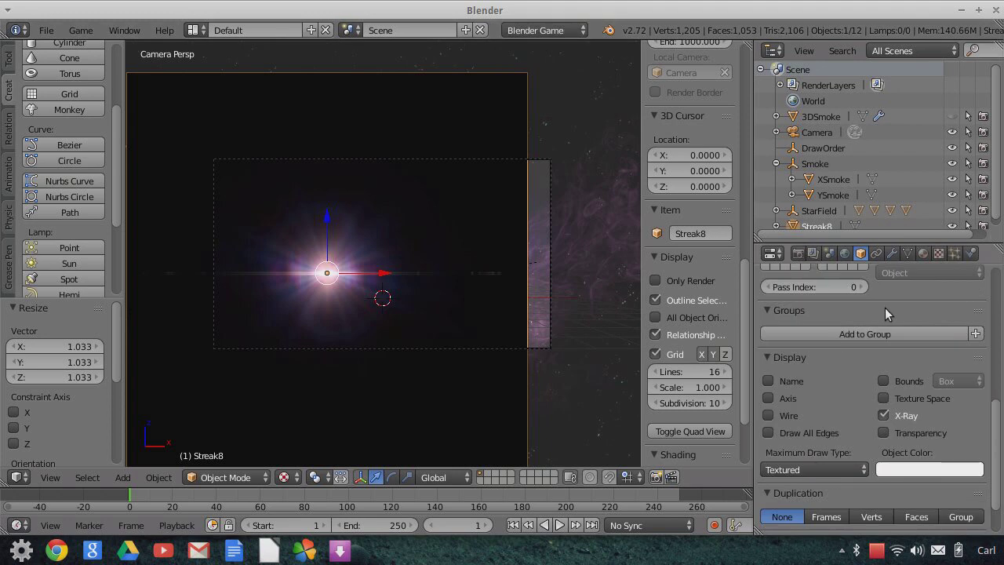
# - Set the alpha blend mode in Streak8's material game settings to Add
pyautogui.click(922, 253)
pyautogui.scroll(-10, 840, 446)
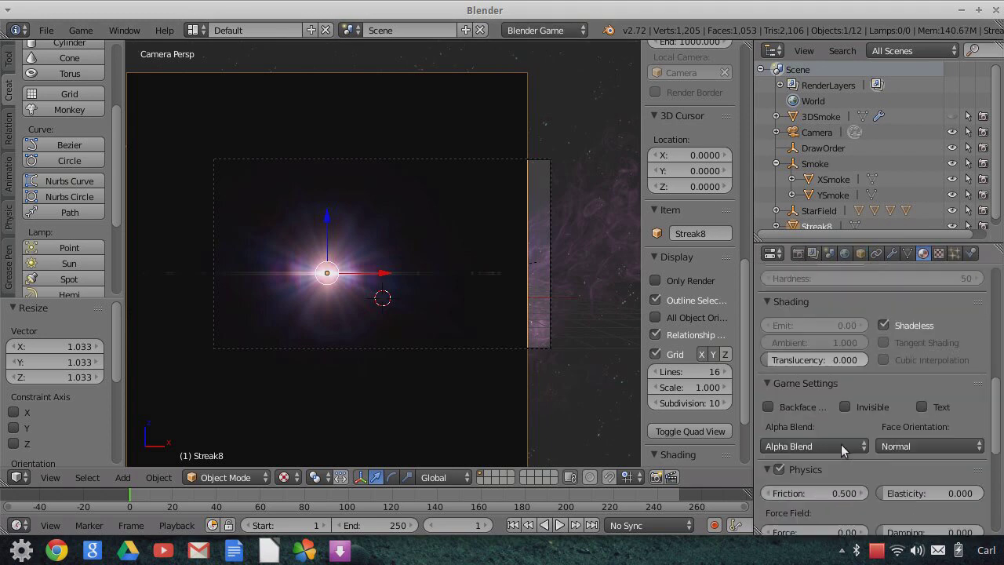
pyautogui.scroll(-1, 841, 444)
pyautogui.click(800, 322)
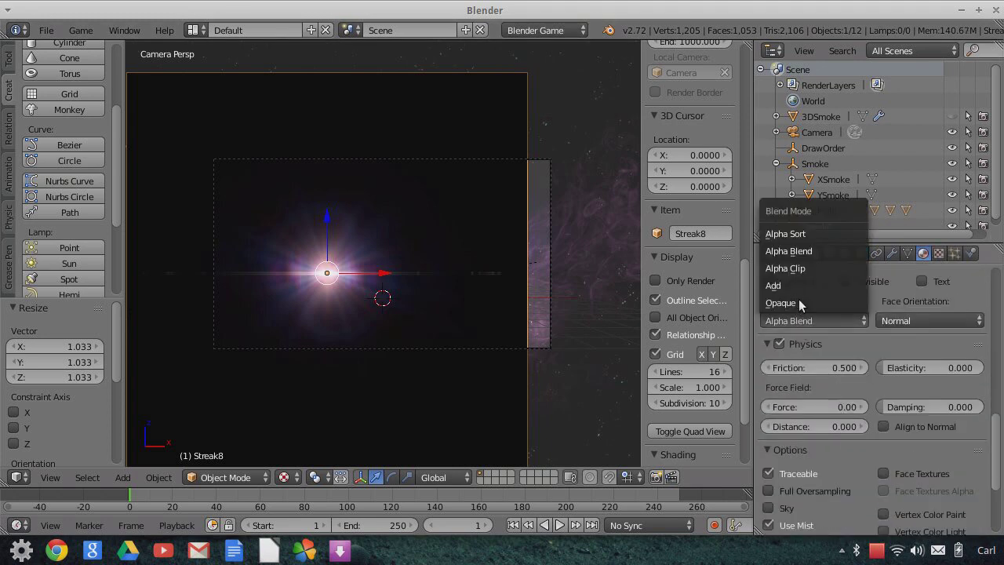
pyautogui.click(783, 287)
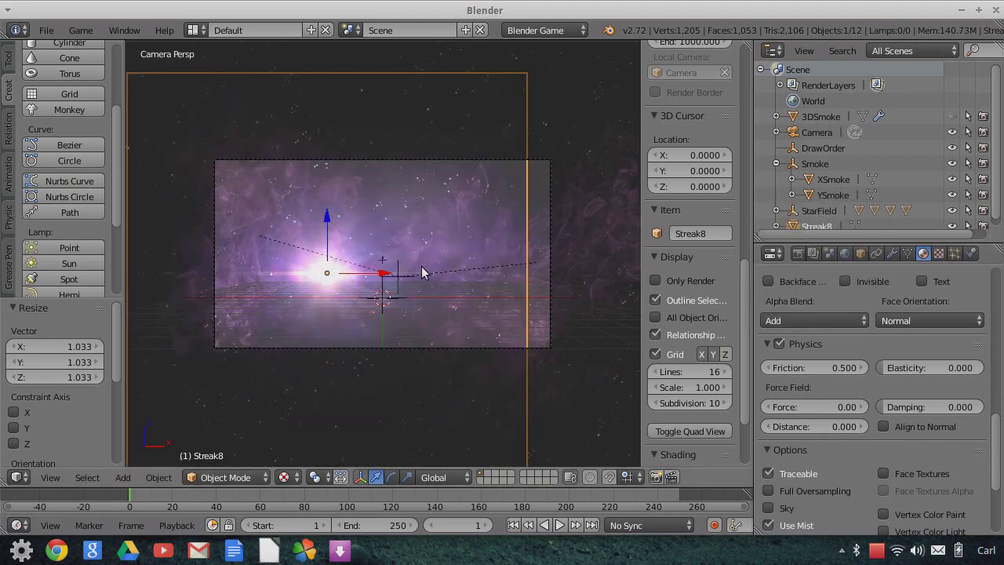
# - Raise Streak8 by about 3.98 along Z and shift it by about -1.70 along X
pyautogui.press('g')
pyautogui.press('z')
pyautogui.click(384, 261)
pyautogui.press('g')
pyautogui.press('x')
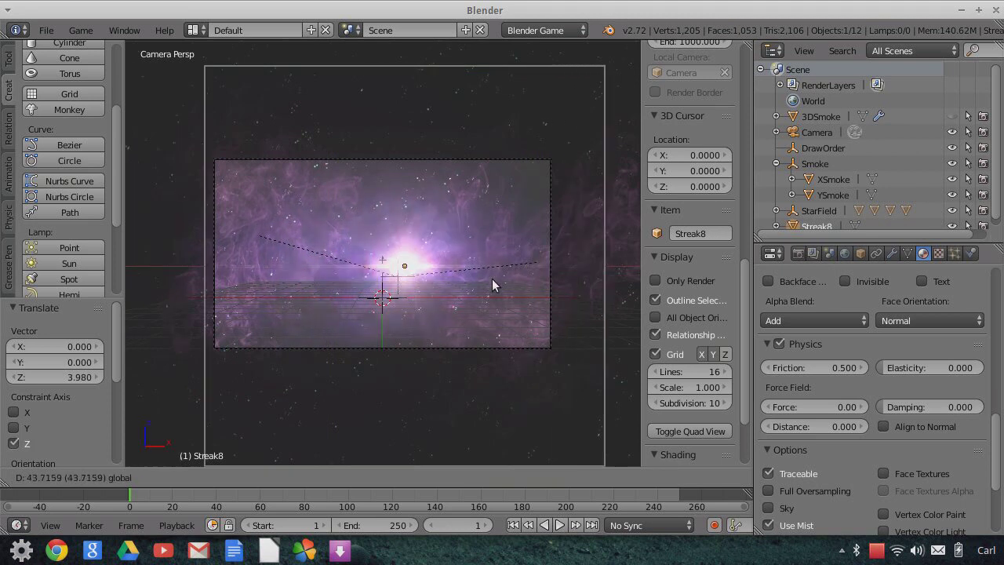
pyautogui.click(384, 289)
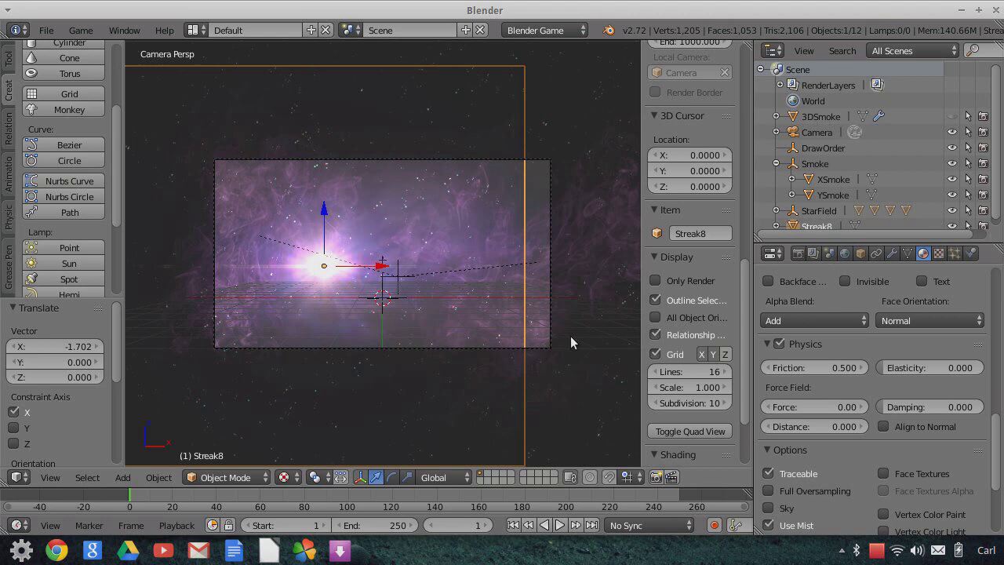
# - Lower Streak8 by about 1.77 and 6.70, shift it about -1.32 along X, and scale it to about 0.865
pyautogui.moveTo(325, 209); pyautogui.dragTo(325, 269)
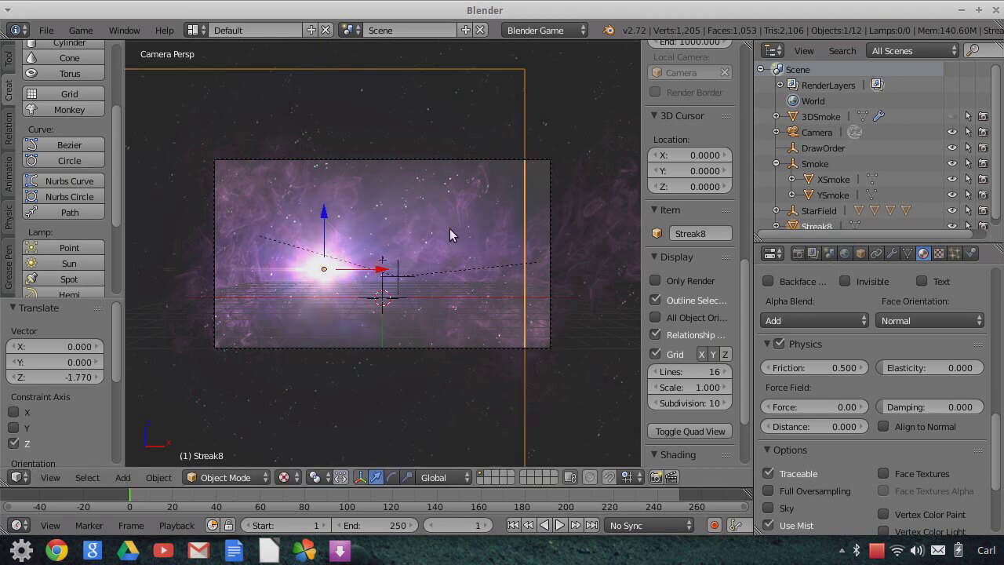
pyautogui.moveTo(325, 224)
pyautogui.mouseDown()
pyautogui.moveTo(325, 181)
pyautogui.moveTo(335, 231)
pyautogui.mouseUp()
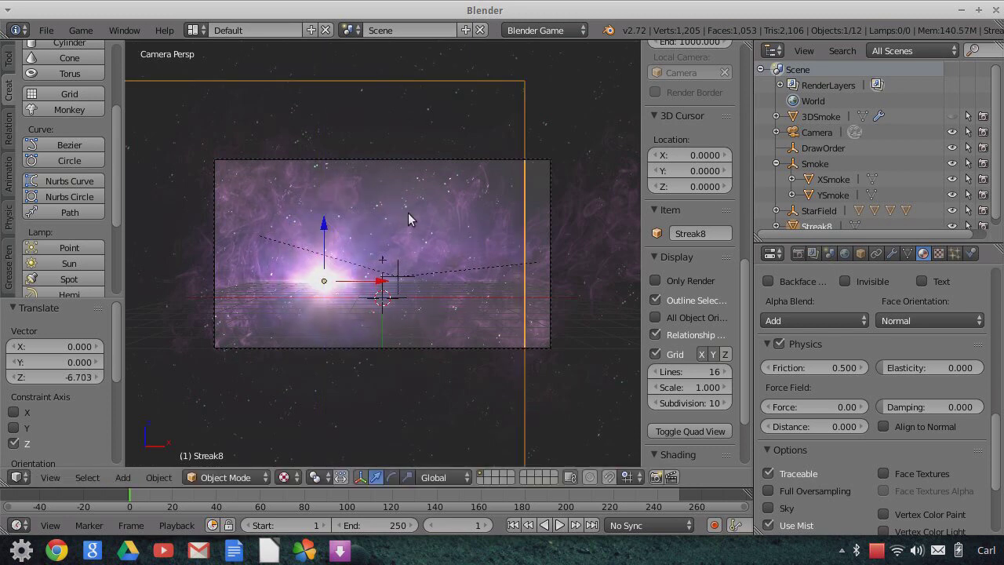
pyautogui.moveTo(383, 280)
pyautogui.mouseDown()
pyautogui.moveTo(348, 309)
pyautogui.moveTo(324, 282)
pyautogui.mouseUp()
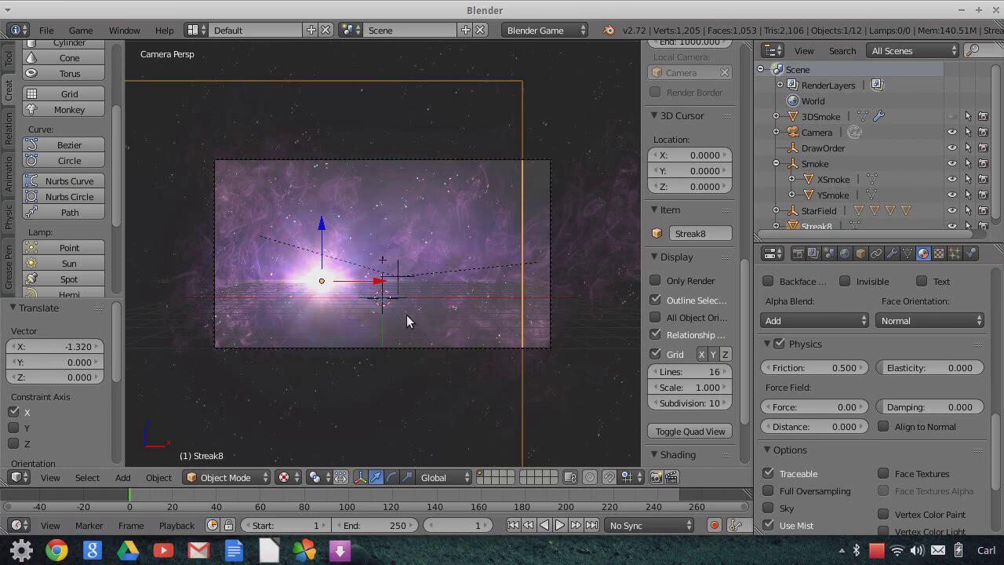
pyautogui.press('s')
pyautogui.click(376, 327)
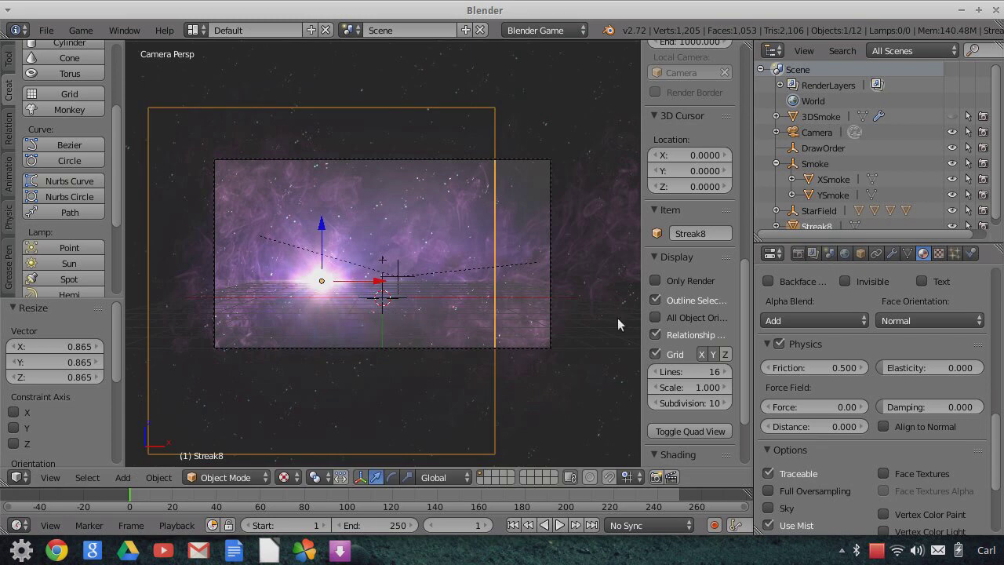
# - Restrict the viewport to renderable content, select the camera, and show the 3DSmoke layer again
pyautogui.click(655, 280)
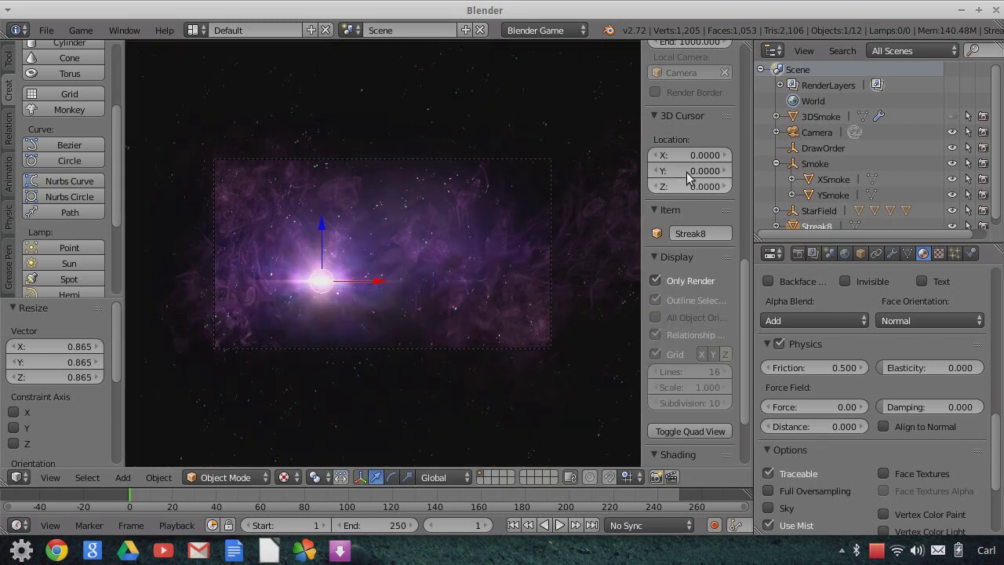
pyautogui.click(792, 135)
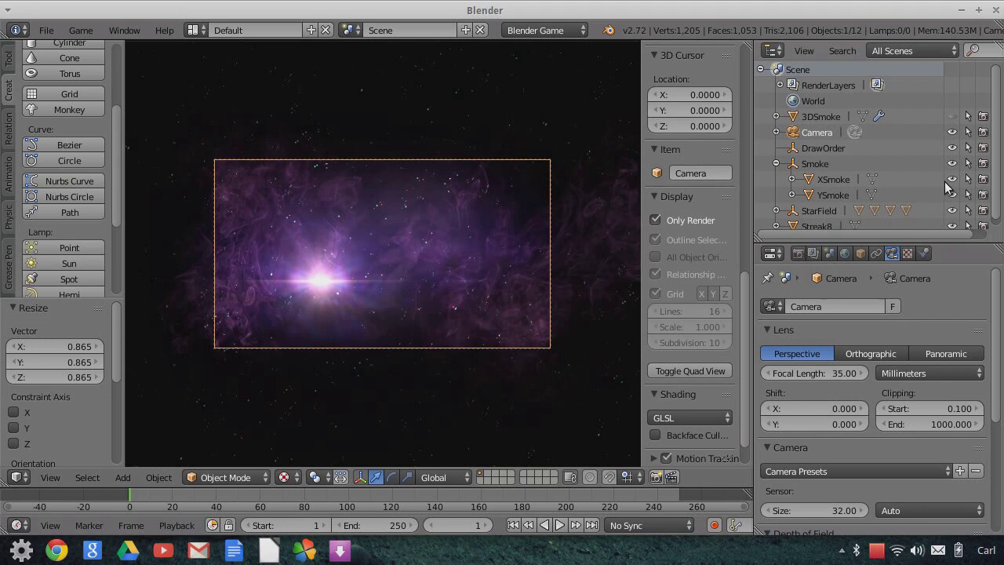
pyautogui.click(951, 116)
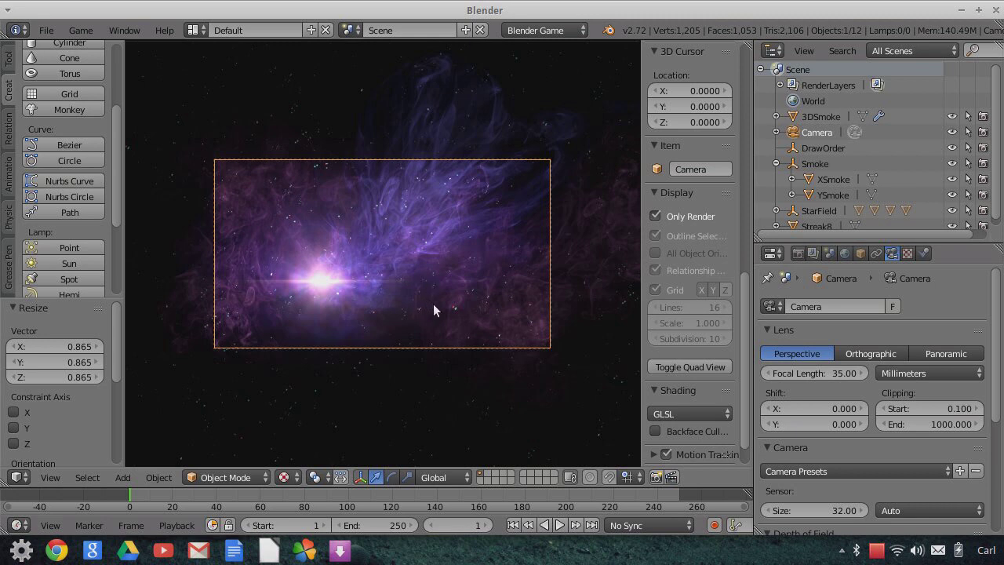
# - Inspect the flare and smoke layers from another angle, then return to the camera view
pyautogui.scroll(4, 444, 322)
pyautogui.scroll(-3, 443, 322)
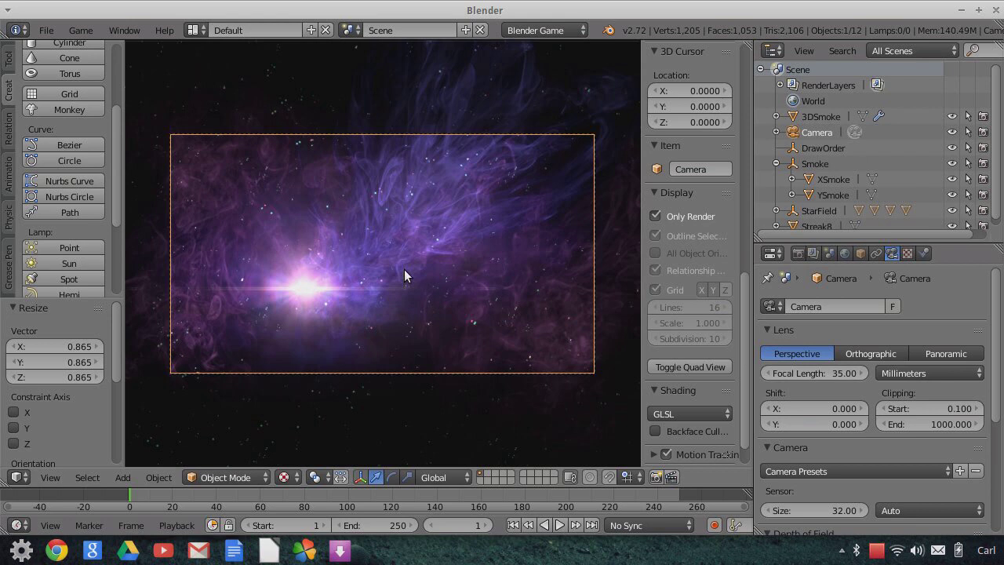
pyautogui.moveTo(489, 285); pyautogui.dragTo(451, 271, button='middle')
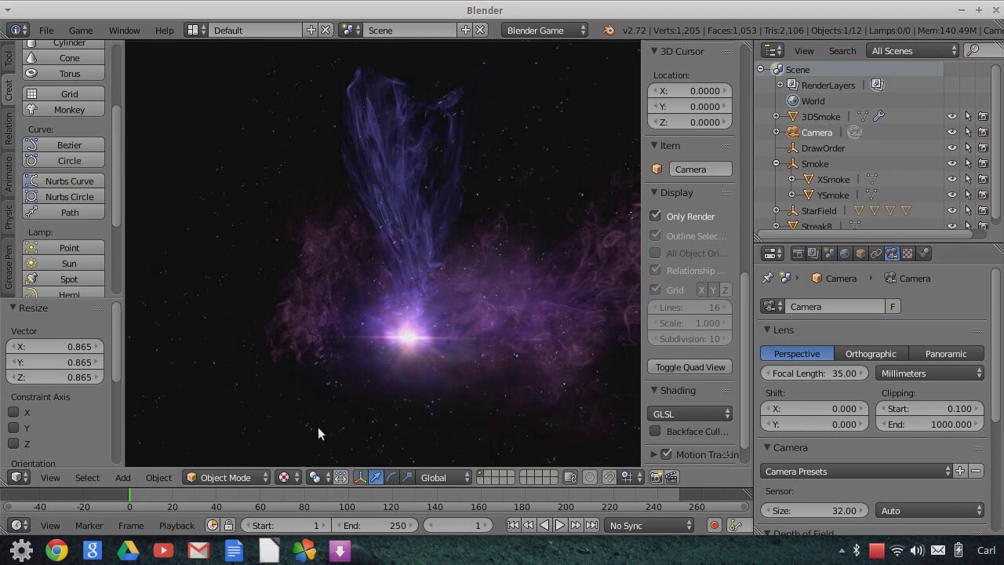
pyautogui.click(66, 472)
pyautogui.click(83, 420)
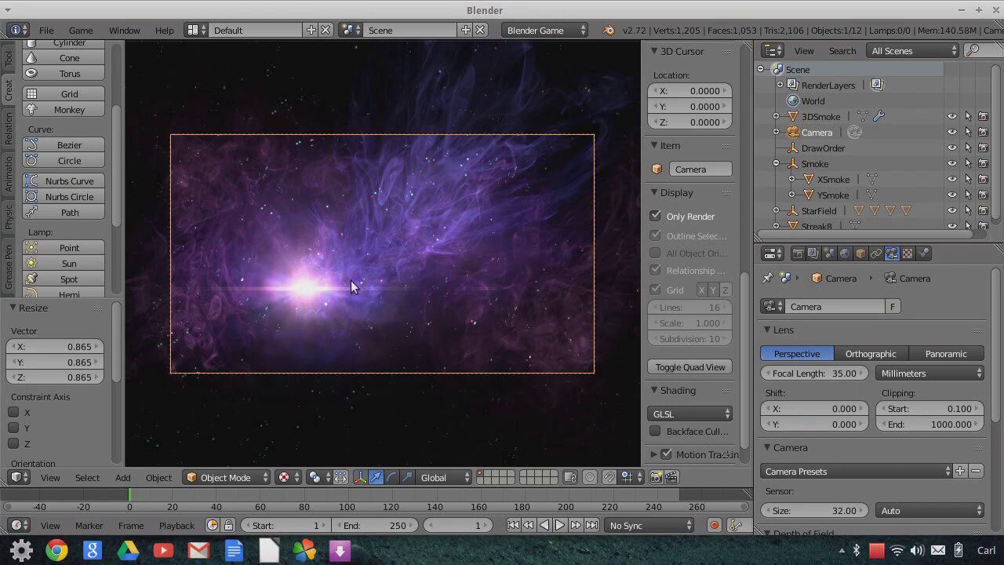
# - Switch to the video player, play NebulaeProject0001-0120.avi as a reference, pause it, and return to Blender
pyautogui.click(848, 559)
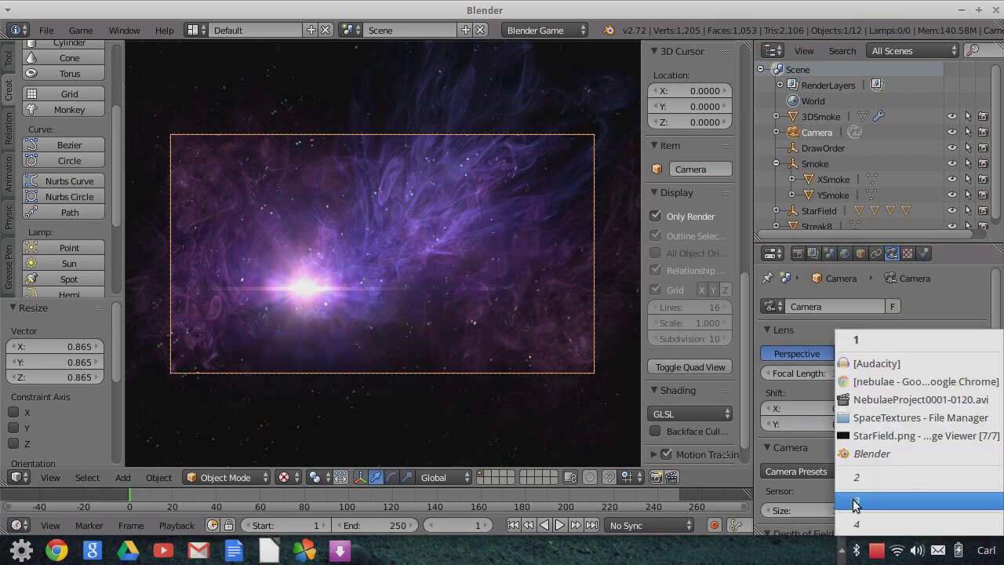
pyautogui.click(860, 400)
pyautogui.click(52, 389)
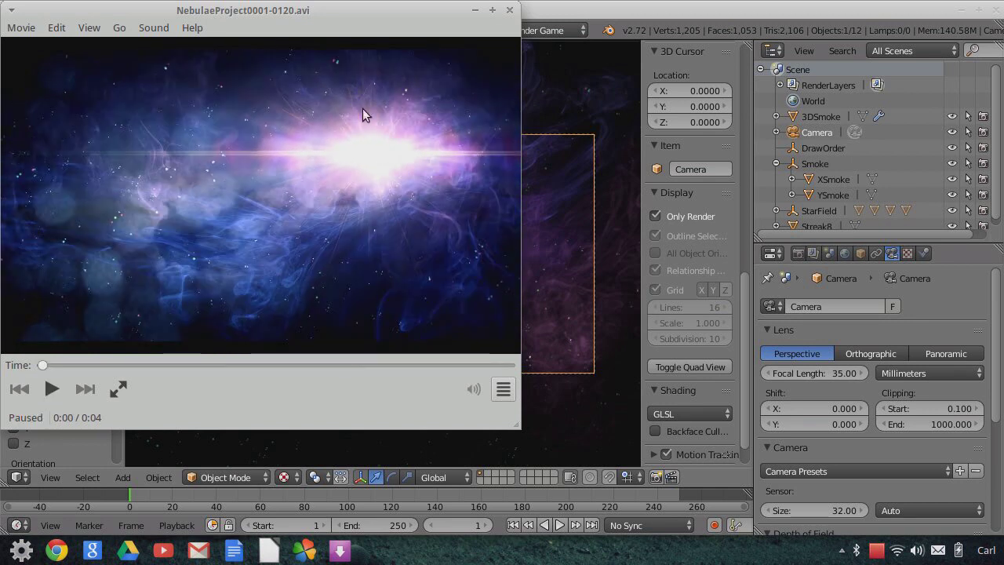
pyautogui.click(51, 388)
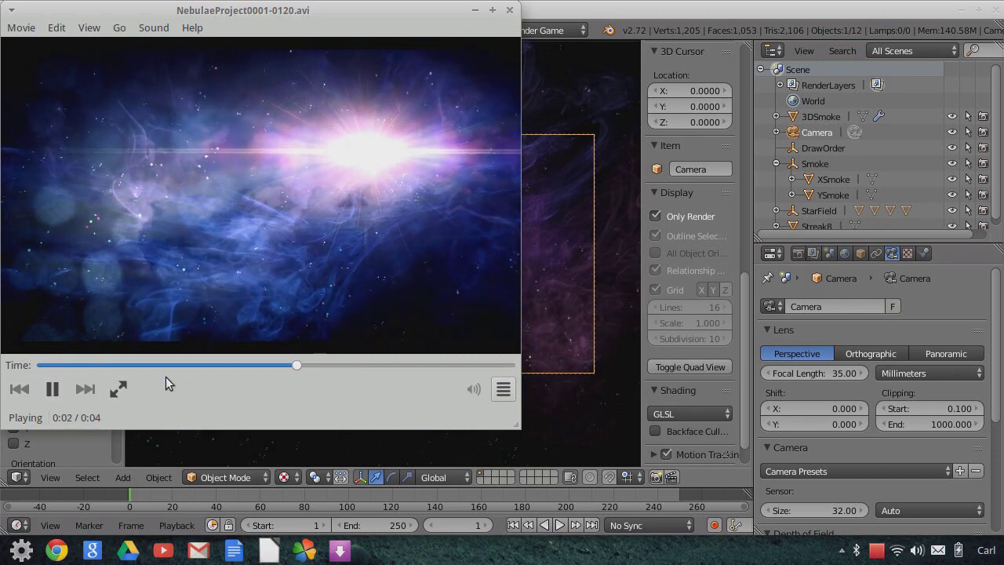
pyautogui.click(65, 389)
pyautogui.click(600, 17)
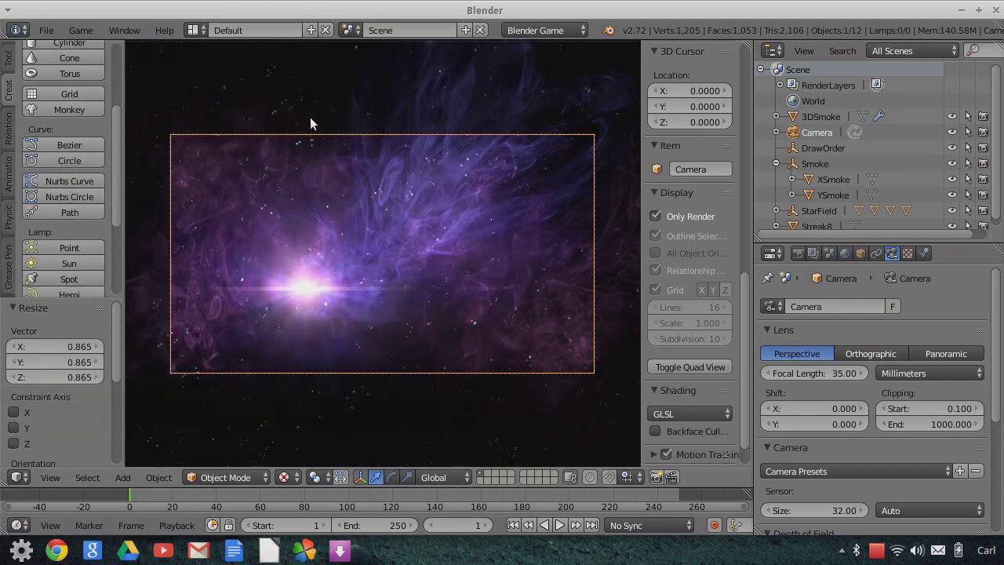
# - Import Glimmer2.png as an image plane, with the render engine switched to Blender Render for the import
pyautogui.click(47, 30)
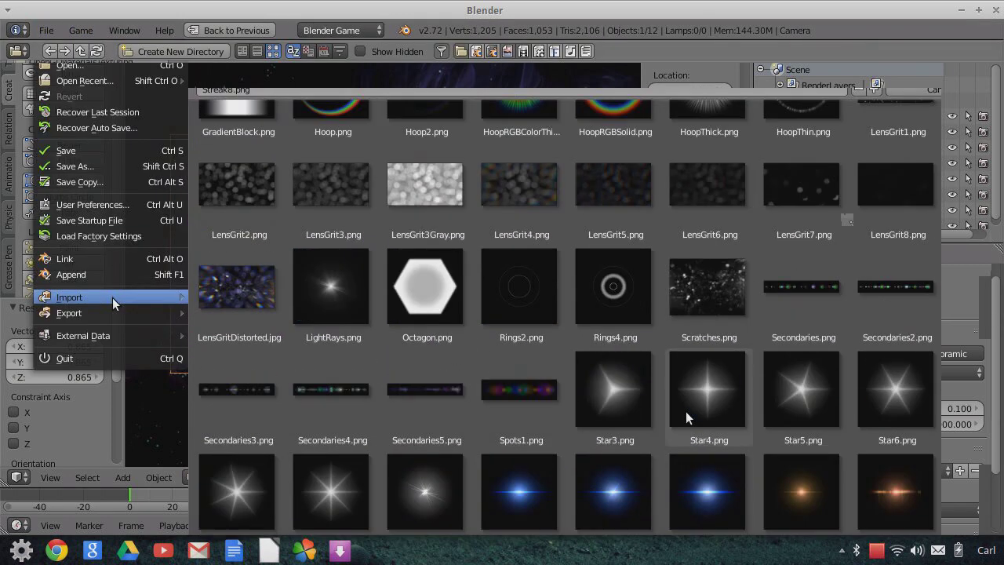
pyautogui.scroll(2, 694, 410)
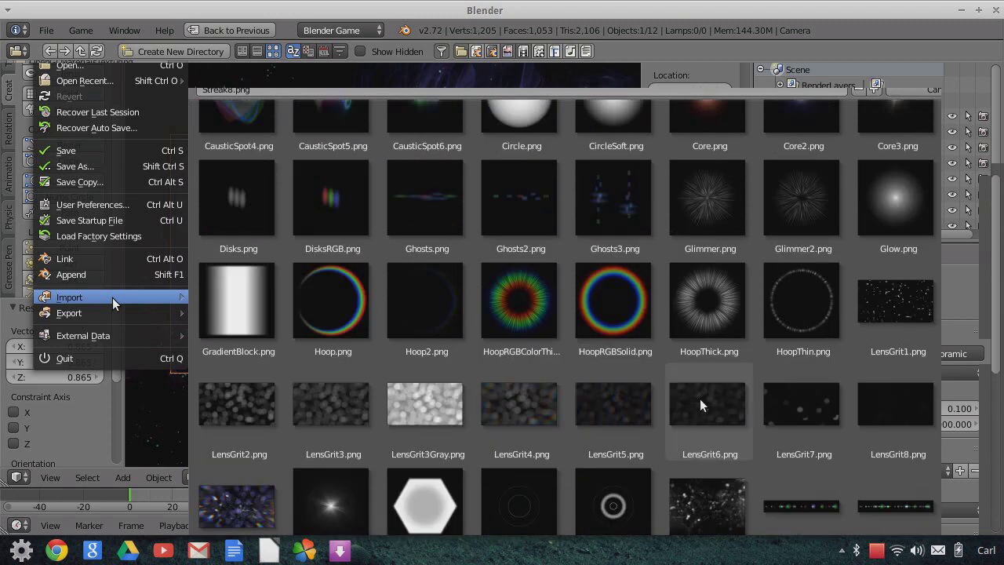
pyautogui.click(803, 207)
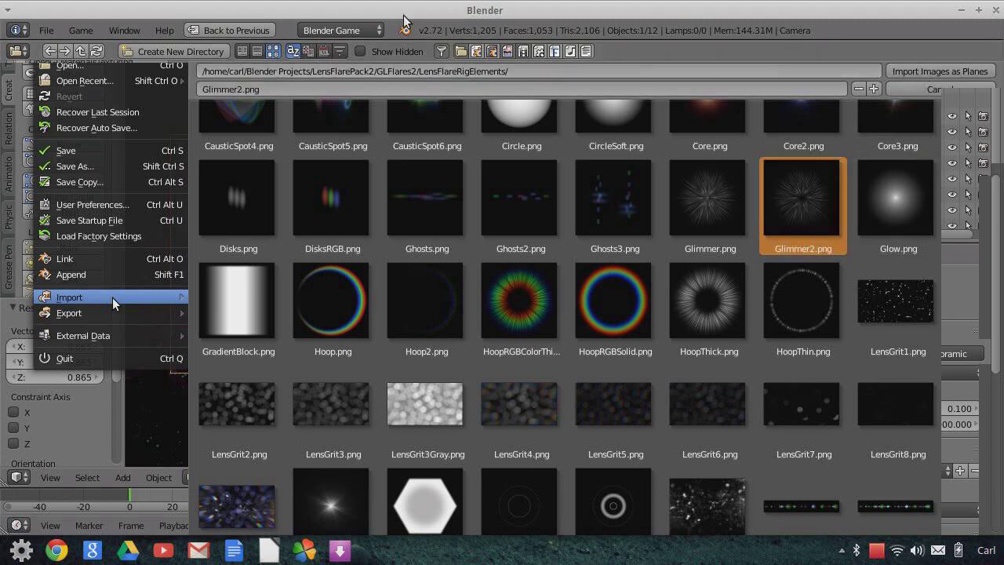
pyautogui.click(369, 30)
pyautogui.click(357, 46)
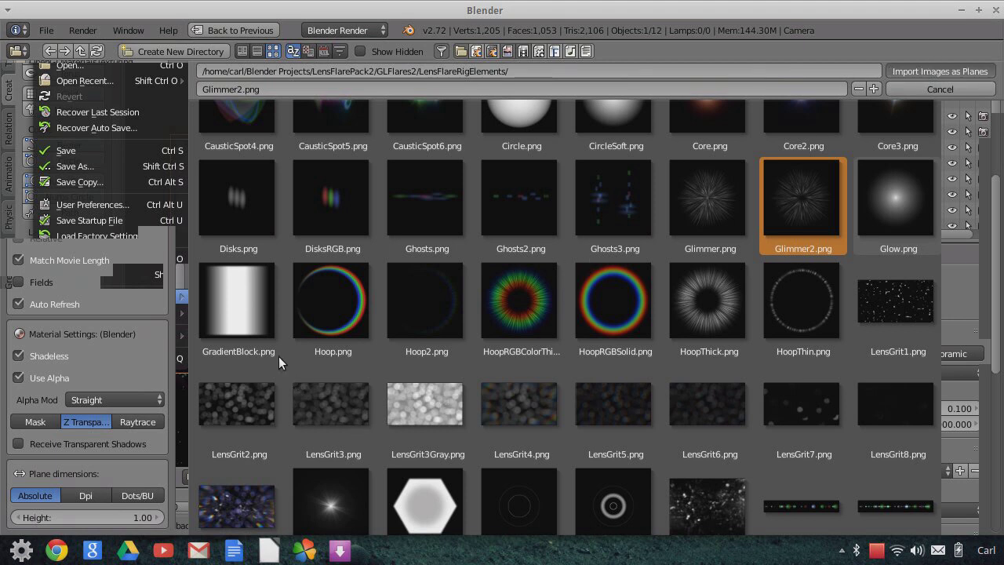
pyautogui.press('Return')
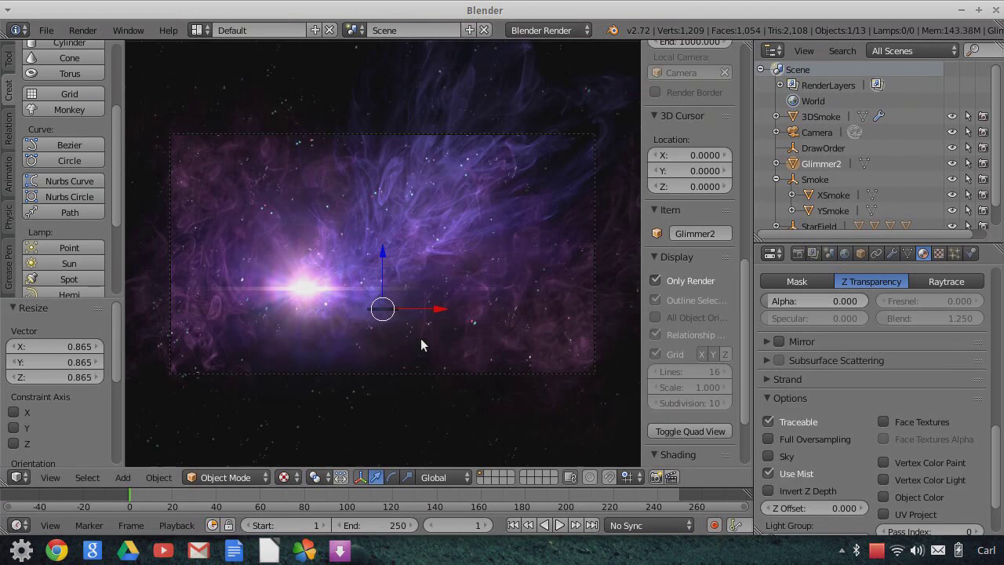
# - Rotate the Glimmer2 plane 90° about X and enlarge it in two passes, the second by about 5.06
pyautogui.write('rx90')
pyautogui.press('Return')
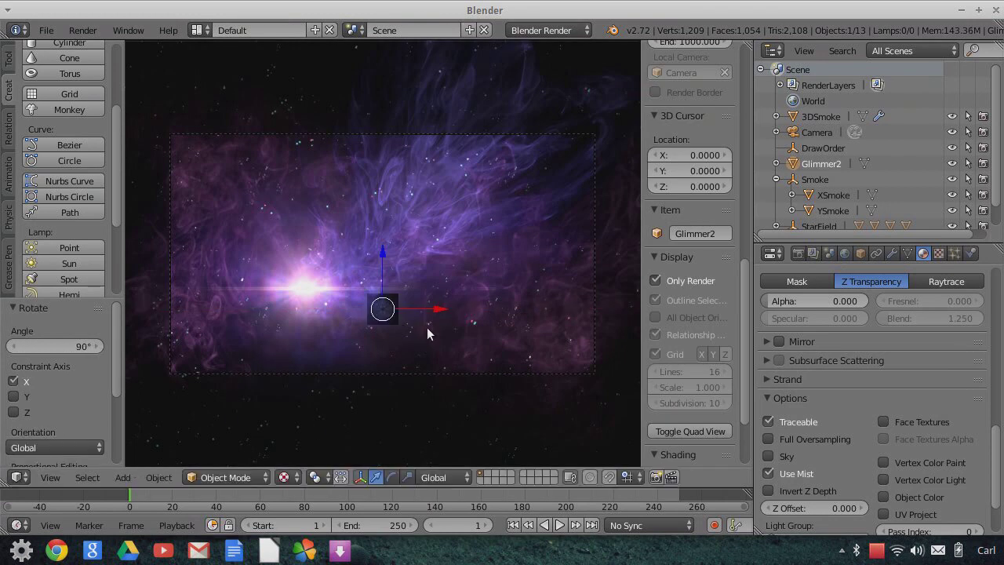
pyautogui.press('s')
pyautogui.click(552, 395)
pyautogui.press('s')
pyautogui.click(552, 366)
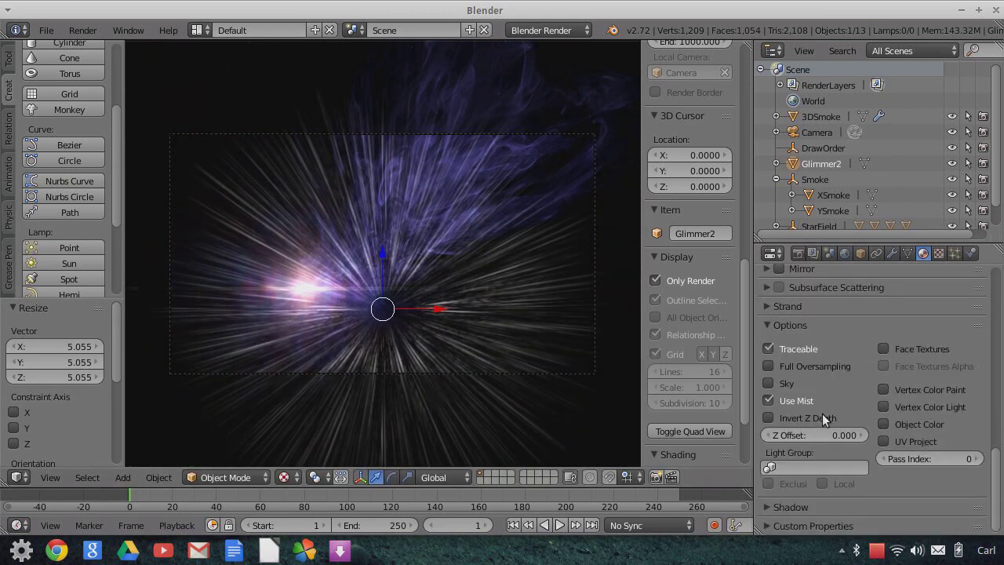
# - Switch the render engine back to Blender Game and set Glimmer2's alpha blend mode to Add
pyautogui.scroll(1, 877, 292)
pyautogui.click(549, 30)
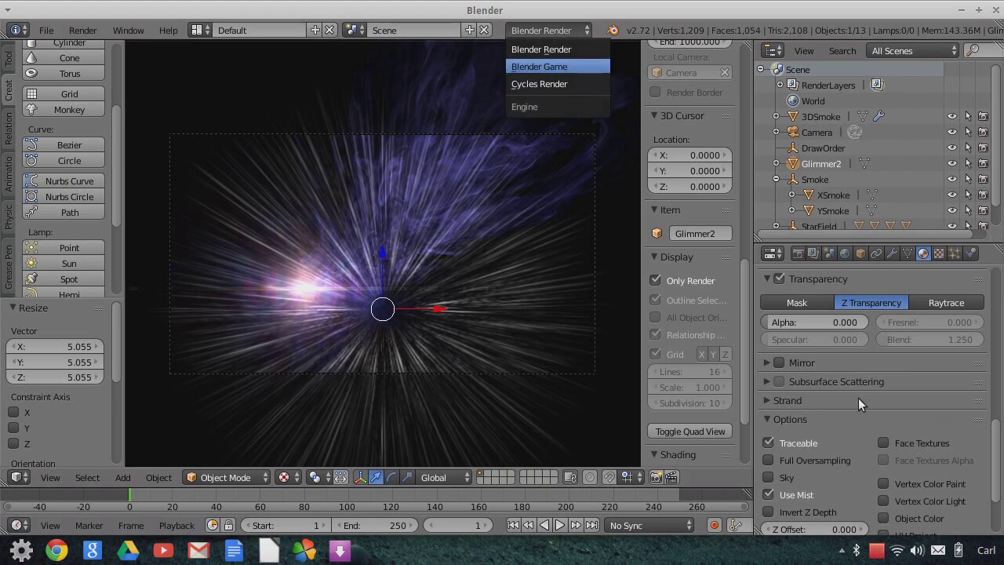
pyautogui.press('Return')
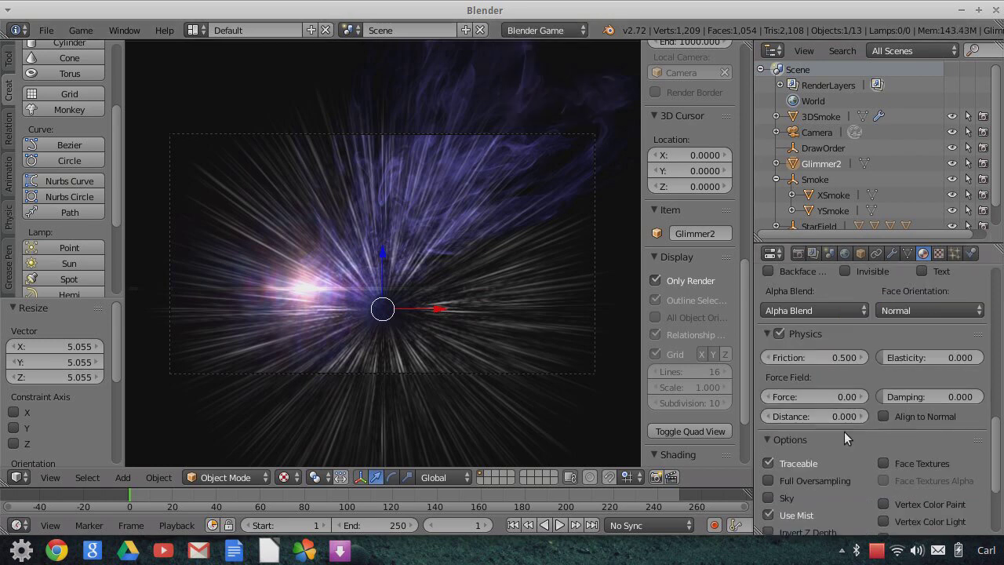
pyautogui.click(815, 310)
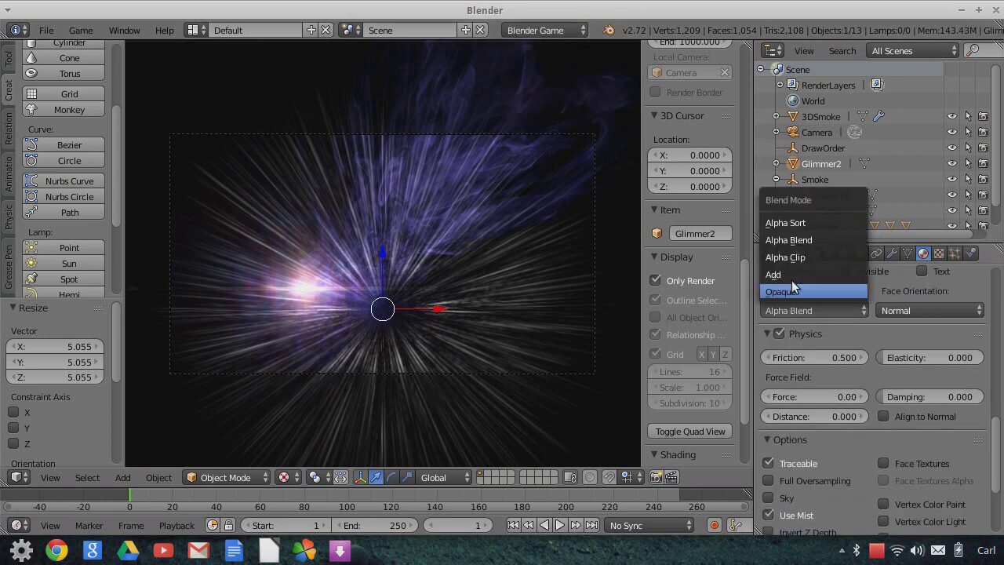
pyautogui.press('Return')
# - Set the blend type of Glimmer2's texture influence to Multiply
pyautogui.click(939, 253)
pyautogui.scroll(-2, 885, 471)
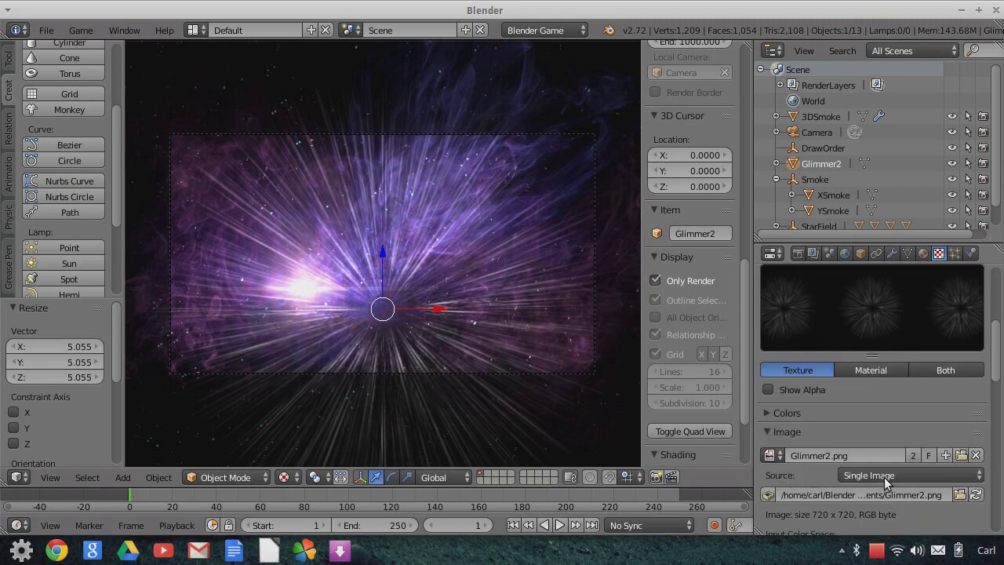
pyautogui.scroll(-8, 887, 480)
pyautogui.scroll(-5, 888, 478)
pyautogui.click(823, 510)
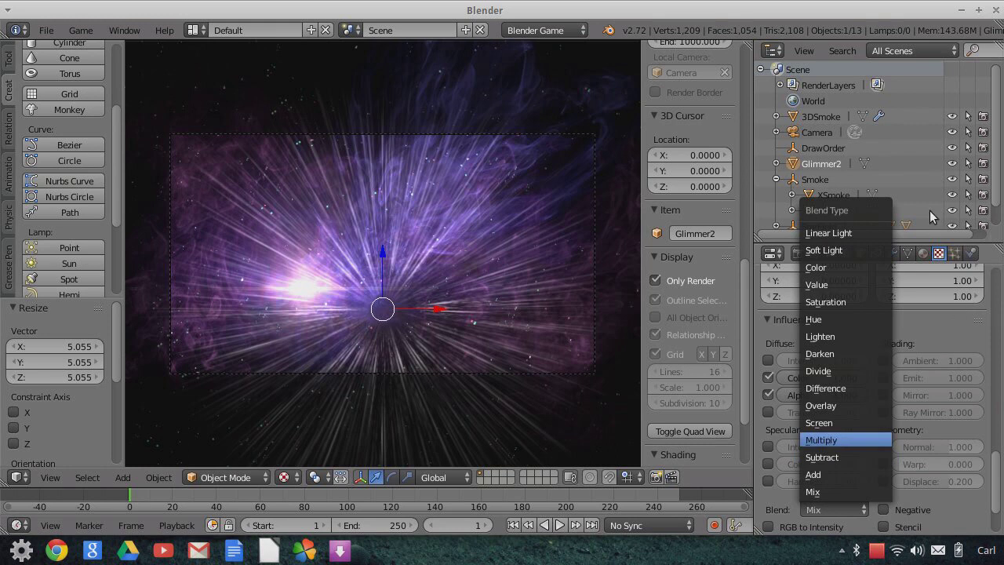
pyautogui.press('Return')
# - Tint Glimmer2's diffuse color dark orange, about R 0.220, G 0.080, B 0.033
pyautogui.scroll(10, 881, 390)
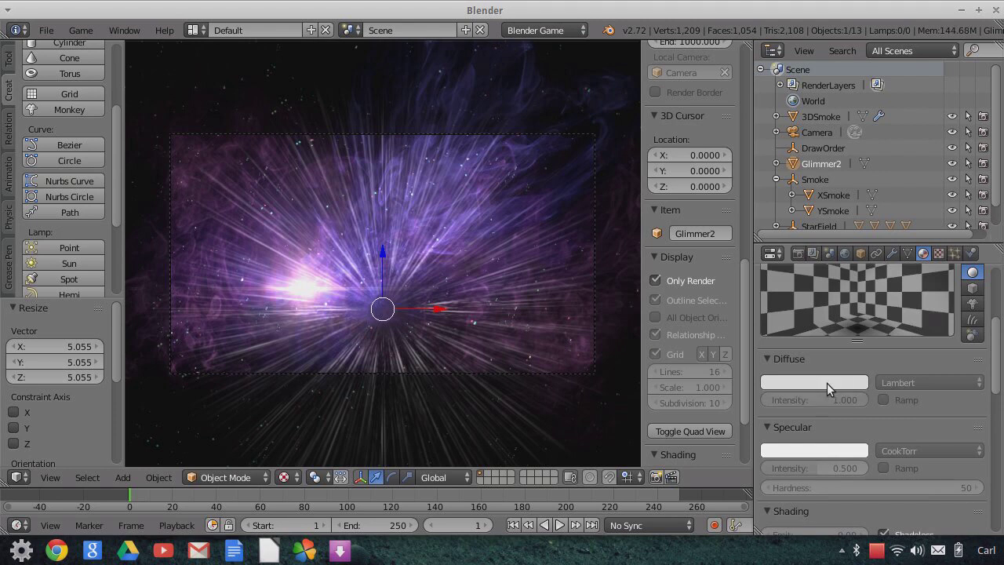
pyautogui.click(827, 383)
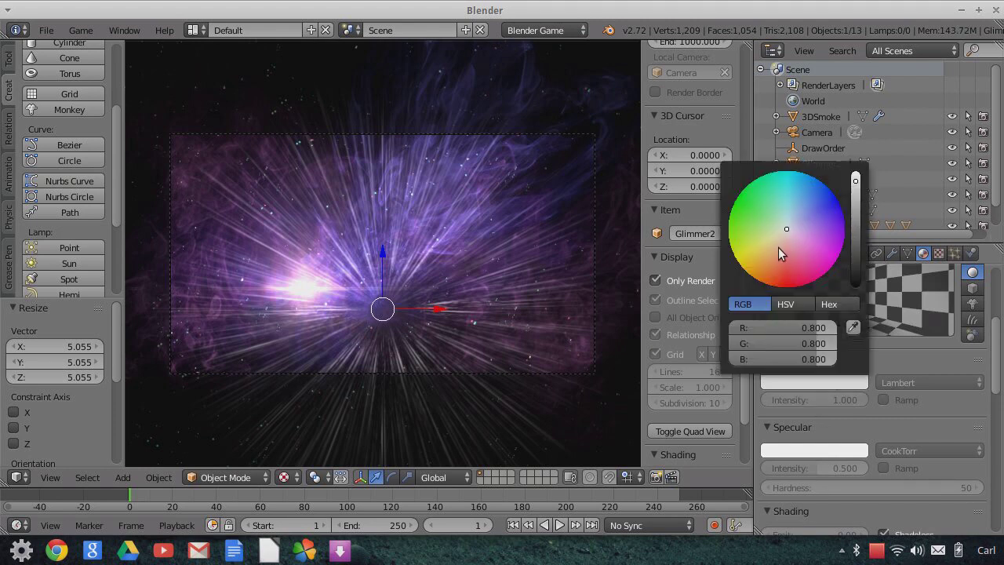
pyautogui.click(776, 248)
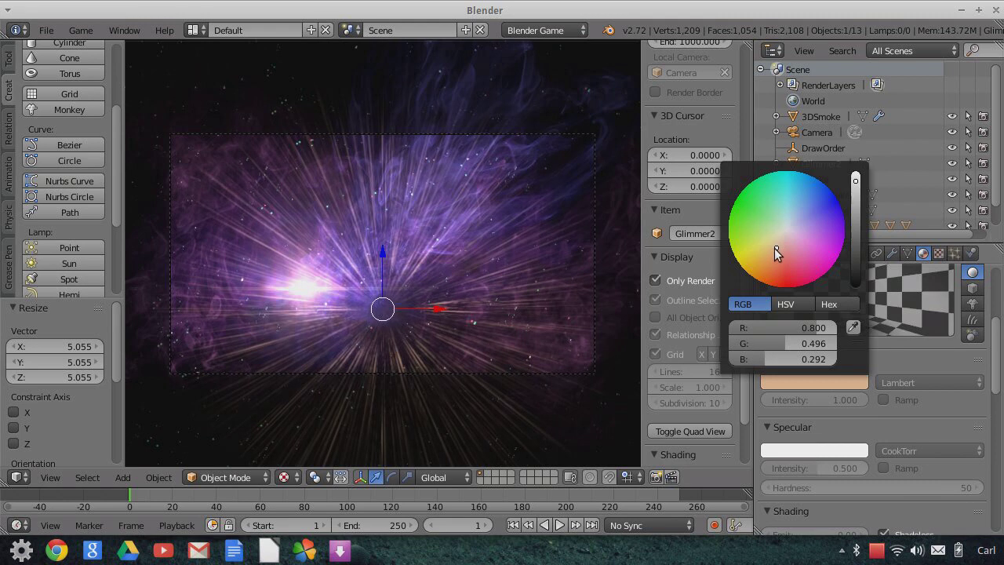
pyautogui.moveTo(775, 248); pyautogui.dragTo(773, 262)
pyautogui.click(856, 229)
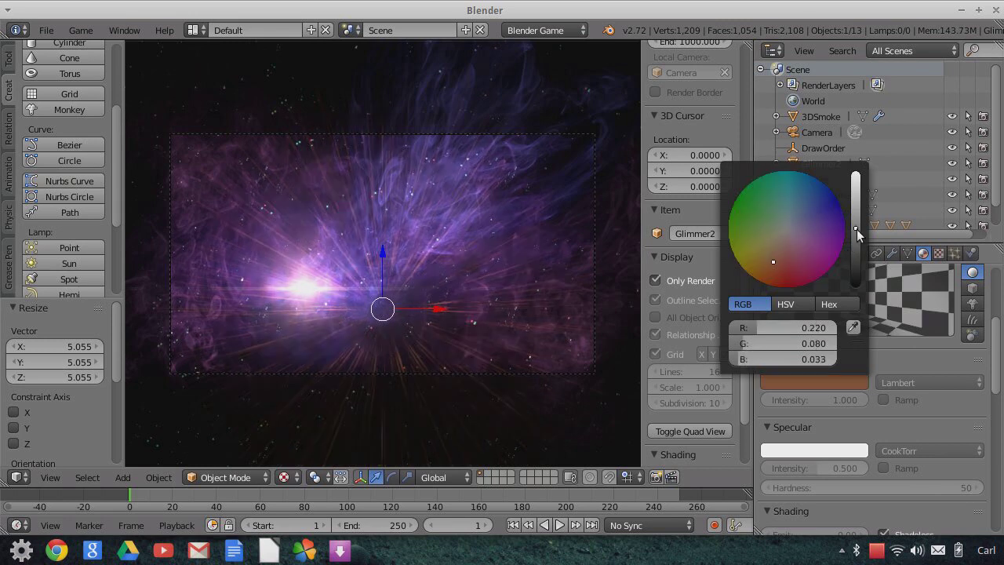
# - Darken Glimmer2's diffuse color to a deeper brown and move the plane about -3.42 along X
pyautogui.moveTo(856, 228); pyautogui.dragTo(854, 249)
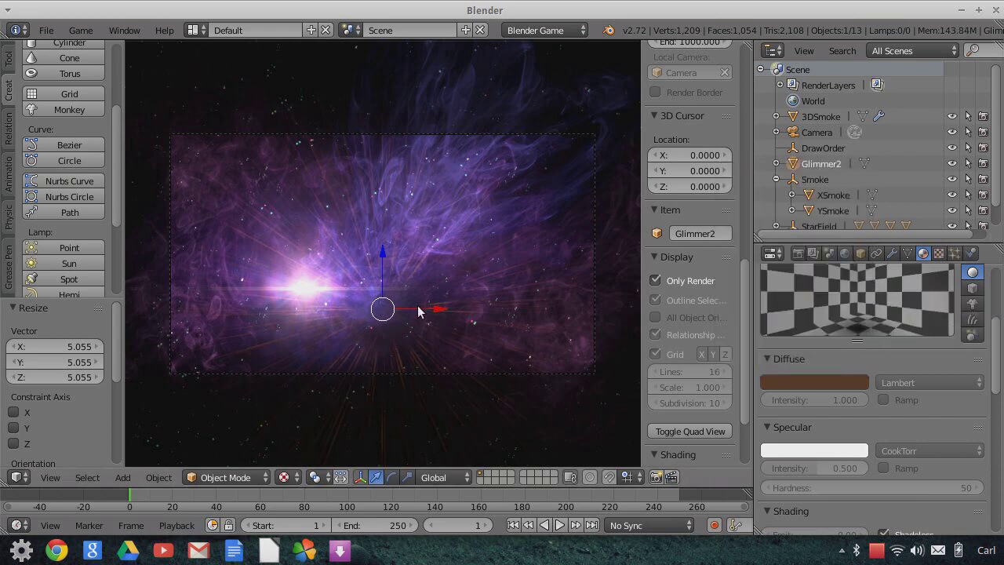
pyautogui.moveTo(436, 315); pyautogui.dragTo(335, 299)
pyautogui.press('KP_0')
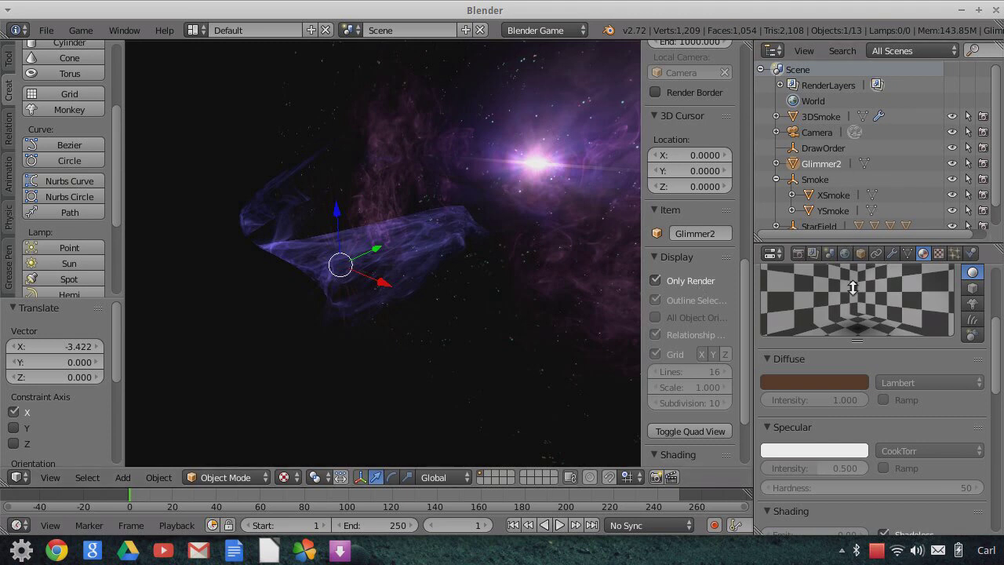
# - Enlarge the outliner area and snap the 3D cursor to the Streak8 flare plane
pyautogui.moveTo(857, 240); pyautogui.dragTo(832, 379)
pyautogui.rightClick(574, 317)
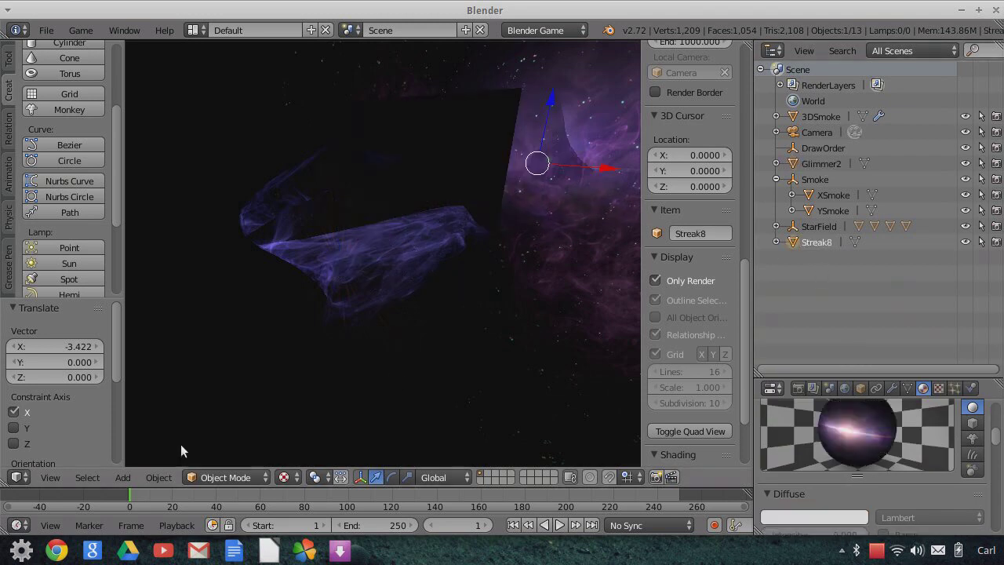
pyautogui.click(159, 477)
pyautogui.moveTo(200, 405)
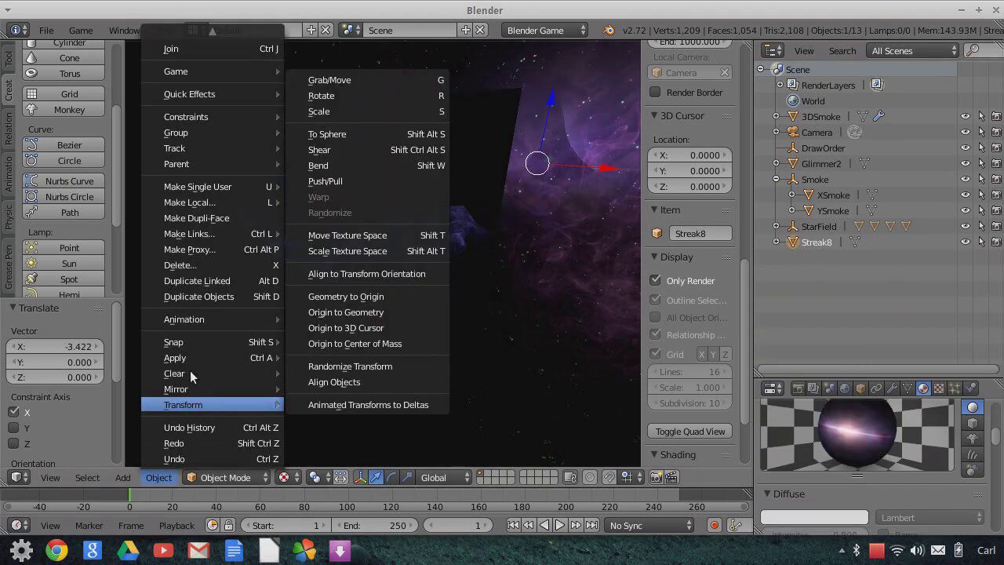
pyautogui.moveTo(181, 342)
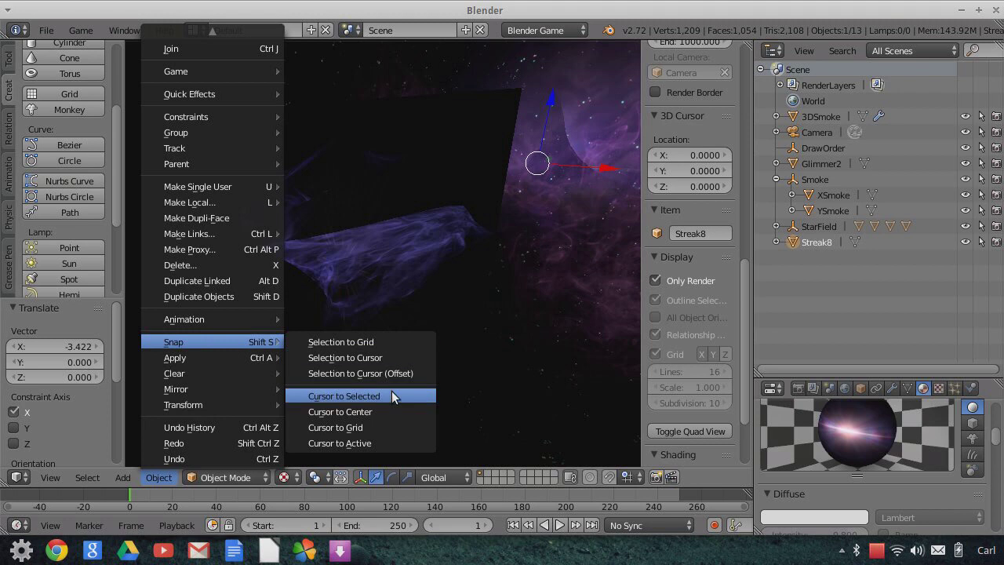
pyautogui.click(391, 394)
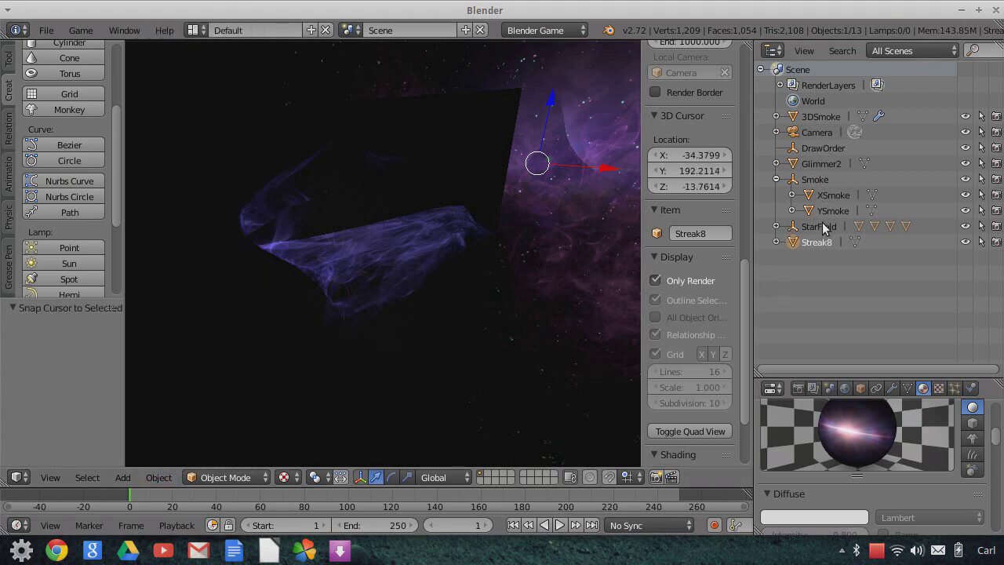
# - Snap the Glimmer2 plane to the 3D cursor
pyautogui.click(813, 163)
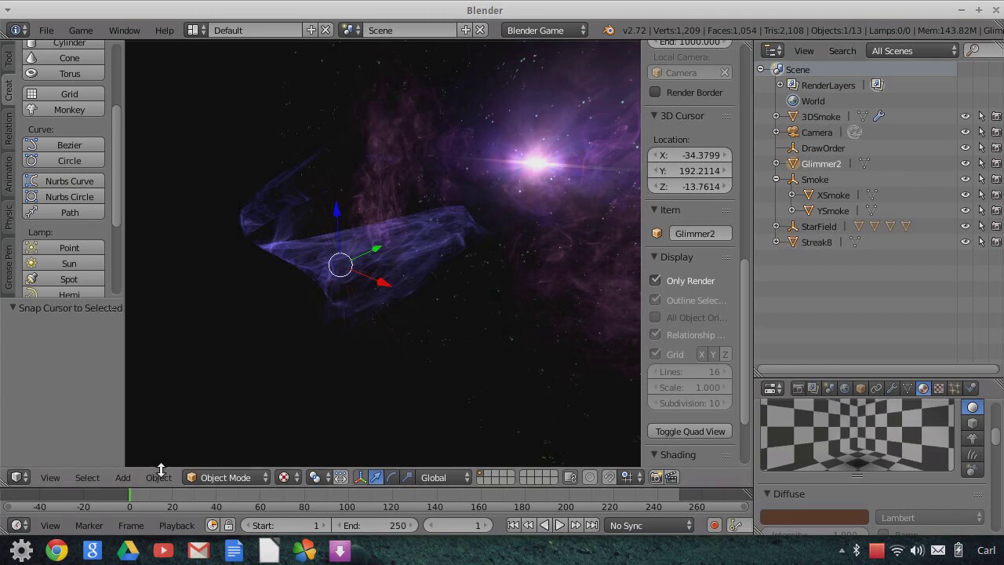
pyautogui.click(159, 477)
pyautogui.moveTo(198, 342)
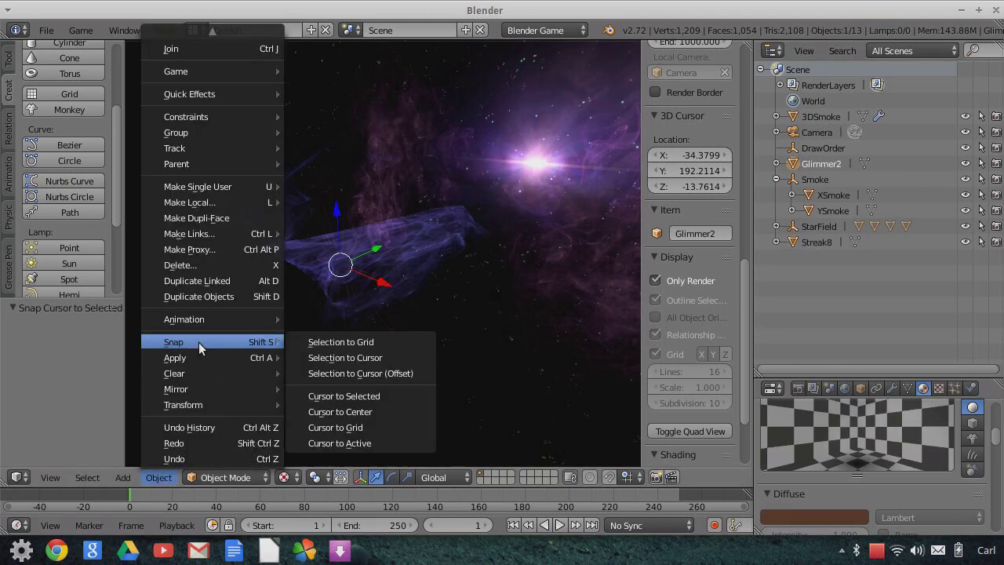
pyautogui.click(367, 359)
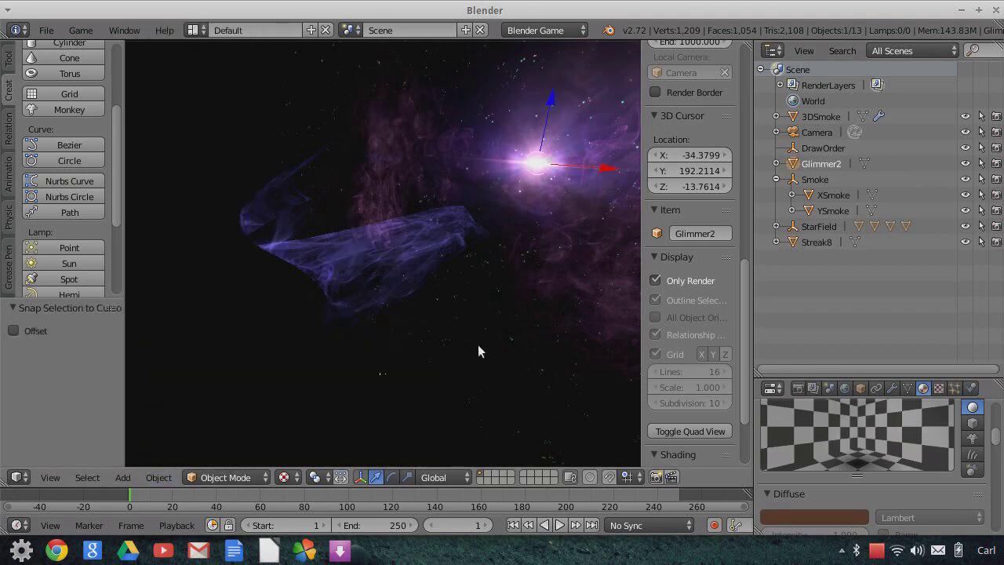
# - Move Glimmer2 along Y by about 5.84 and then back by about 2.70
pyautogui.scroll(2, 559, 228)
pyautogui.moveTo(556, 230); pyautogui.dragTo(589, 309, button='middle')
pyautogui.moveTo(549, 295); pyautogui.dragTo(546, 323)
pyautogui.moveTo(611, 339); pyautogui.dragTo(619, 323, button='middle')
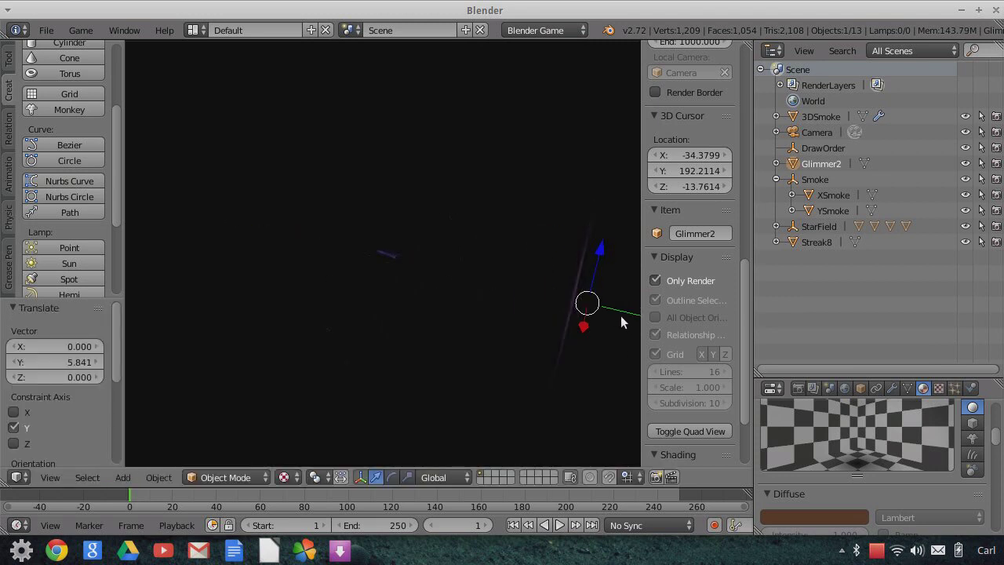
pyautogui.moveTo(625, 311); pyautogui.dragTo(617, 324)
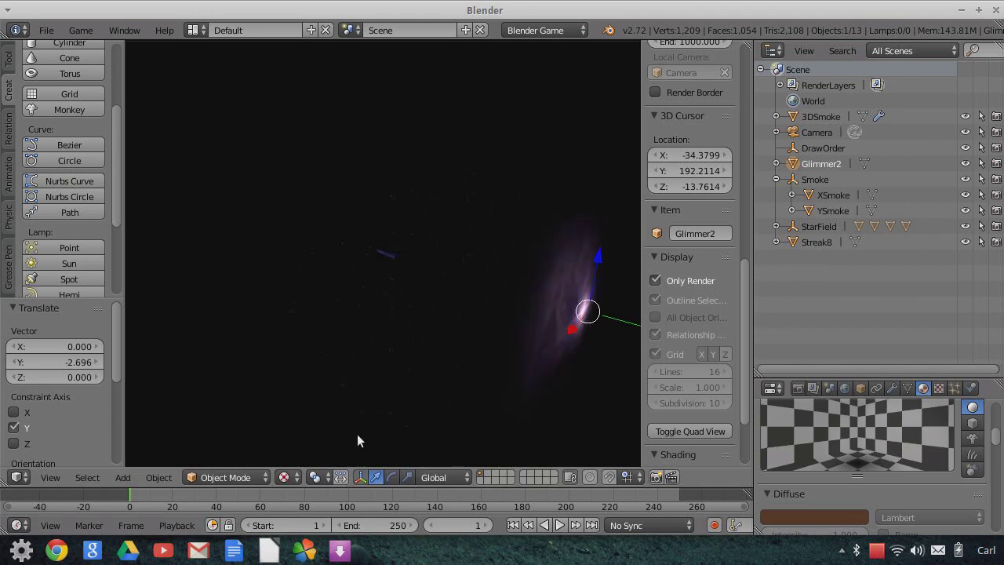
# - Return to the camera view and hide the Streak8 and 3DSmoke objects in the viewport
pyautogui.click(50, 477)
pyautogui.click(79, 417)
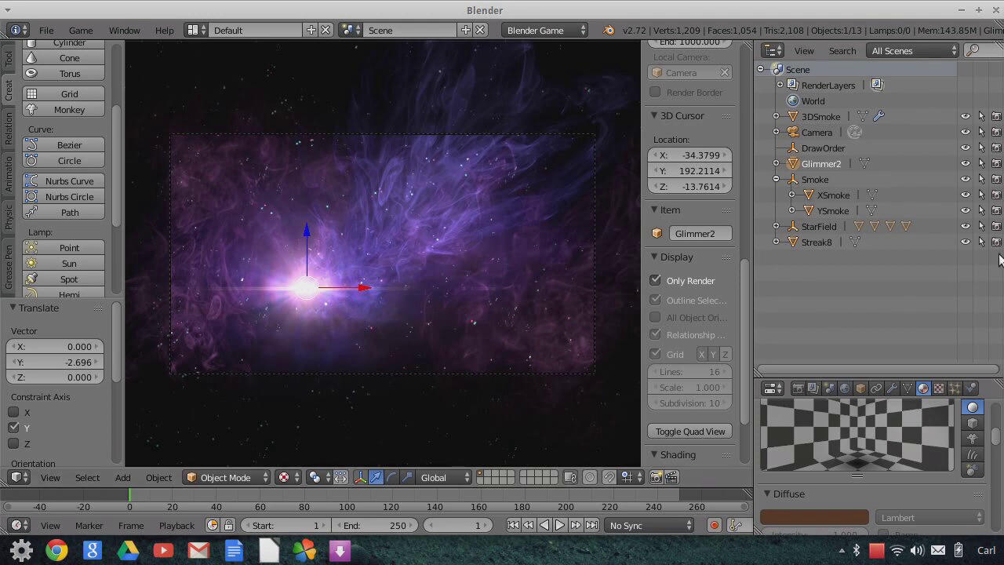
pyautogui.click(966, 242)
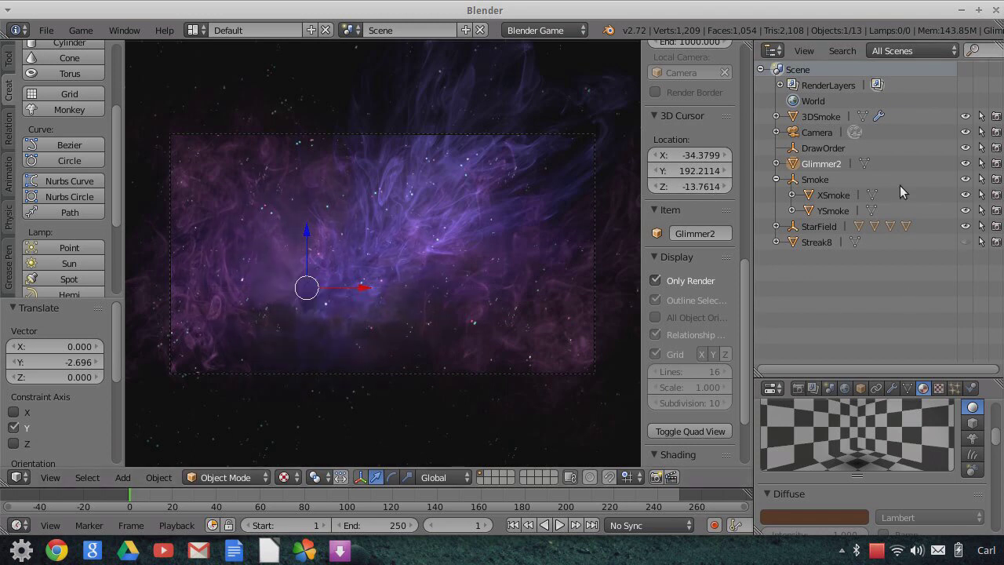
pyautogui.click(966, 116)
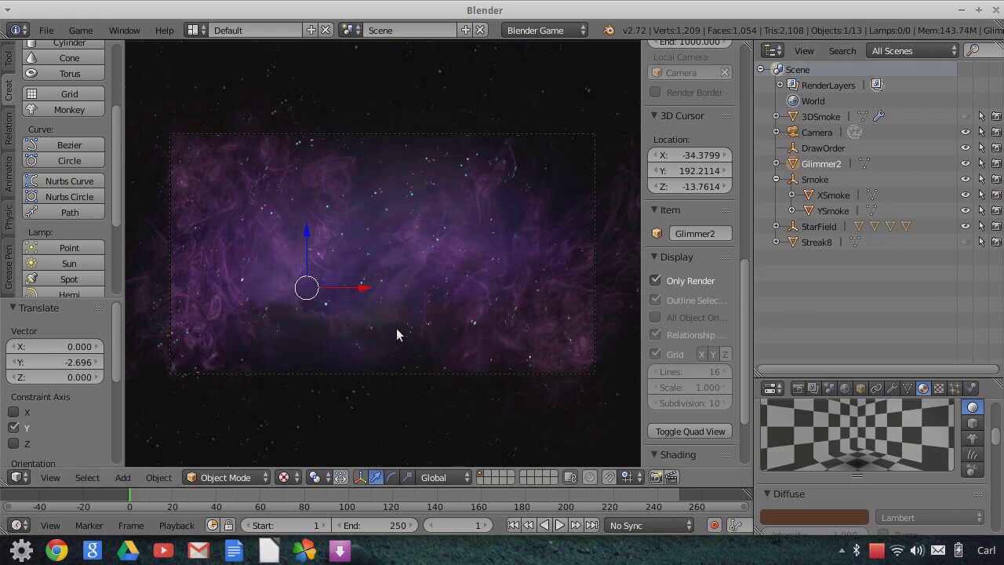
# - Enlarge Glimmer2 by about 3.58, turn off the Only Render display, and enlarge it again by about 1.62
pyautogui.press('s')
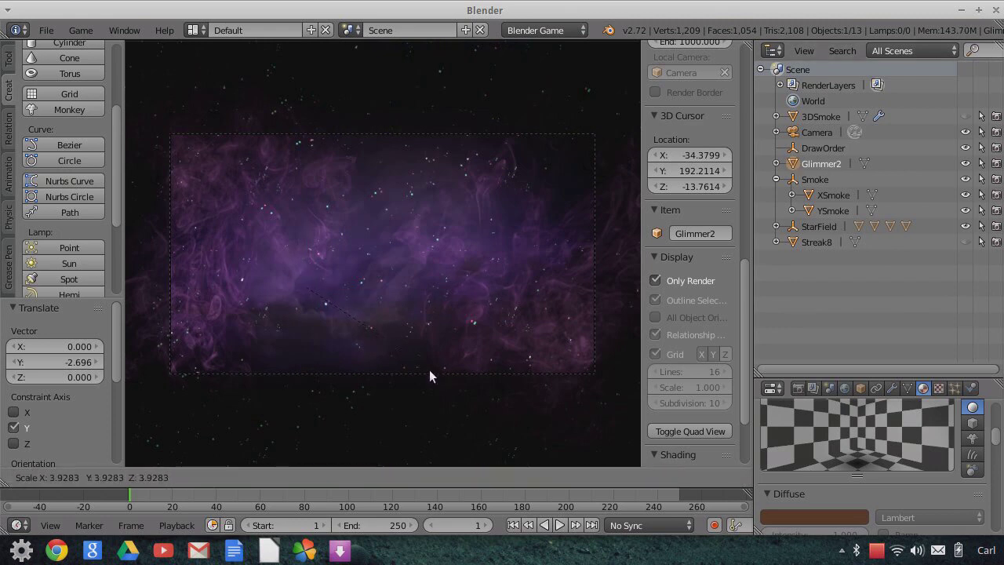
pyautogui.click(429, 369)
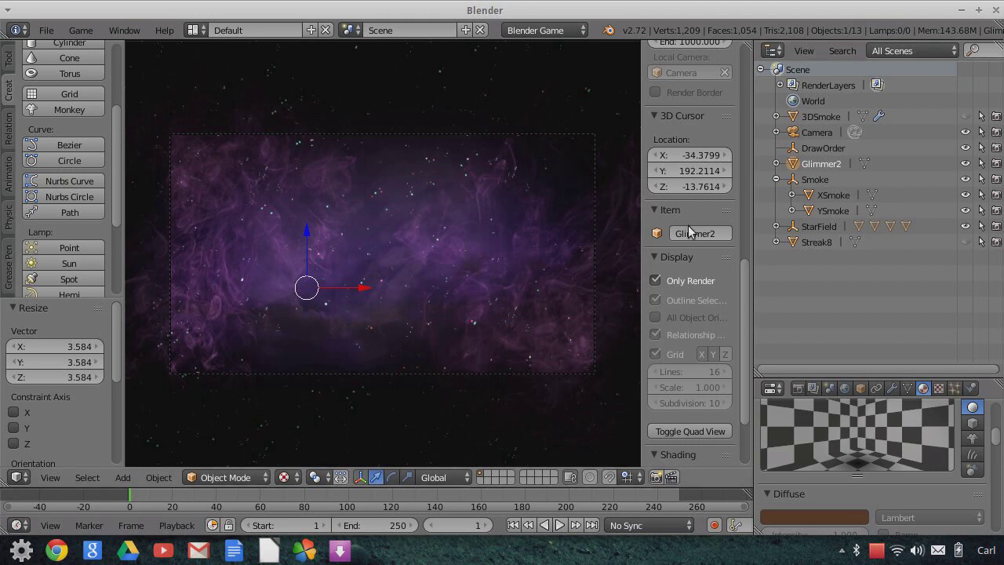
pyautogui.click(655, 280)
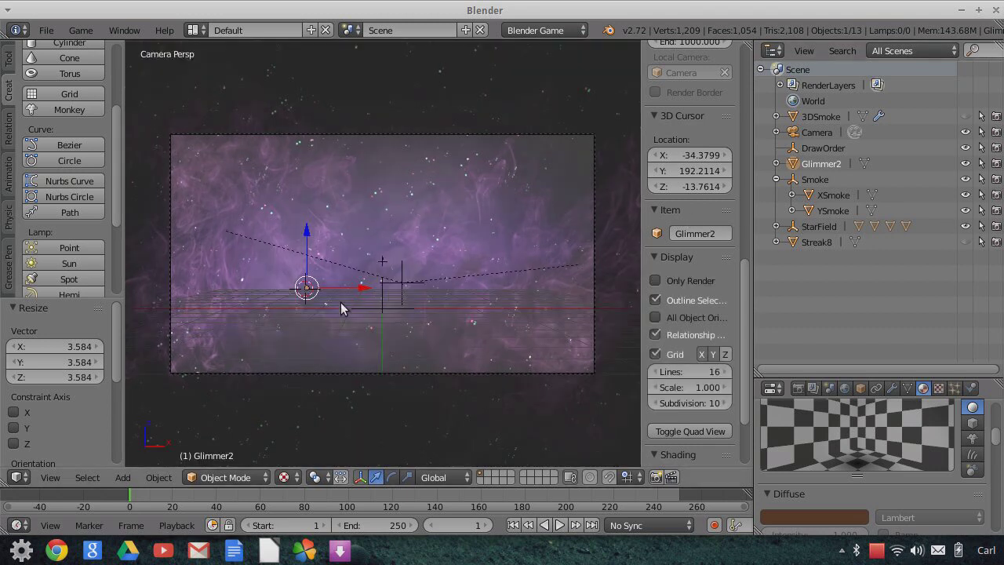
pyautogui.press('s')
pyautogui.click(355, 323)
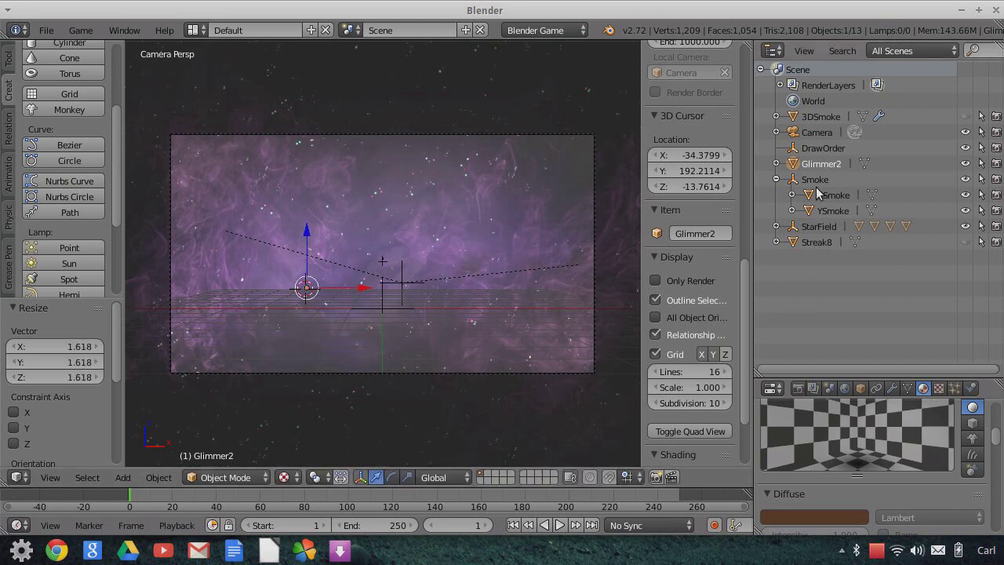
# - Turn the Only Render display back on and enlarge Glimmer2 by about 1.10
pyautogui.click(795, 135)
pyautogui.scroll(-2, 690, 181)
pyautogui.scroll(2, 321, 302)
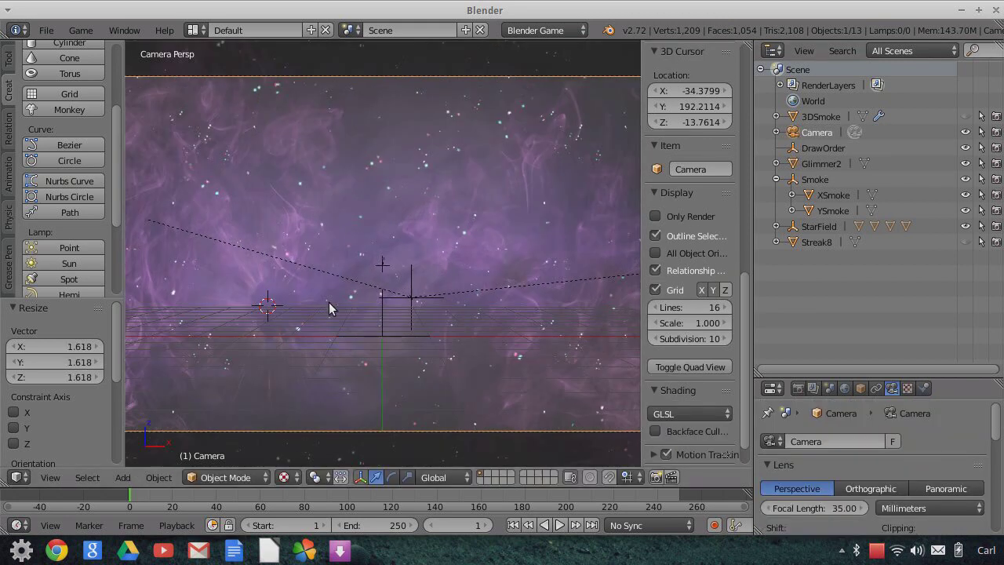
pyautogui.click(655, 215)
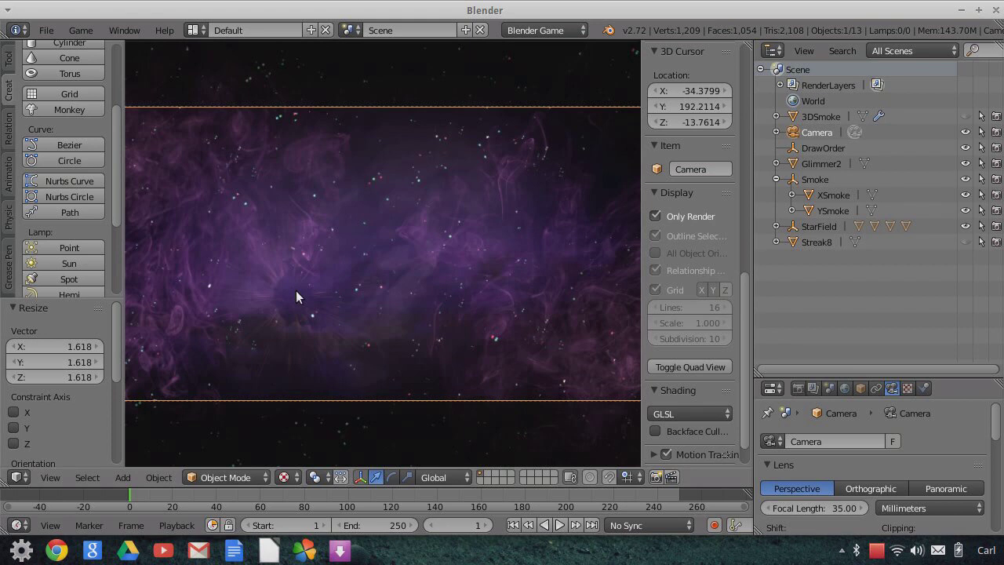
pyautogui.click(805, 166)
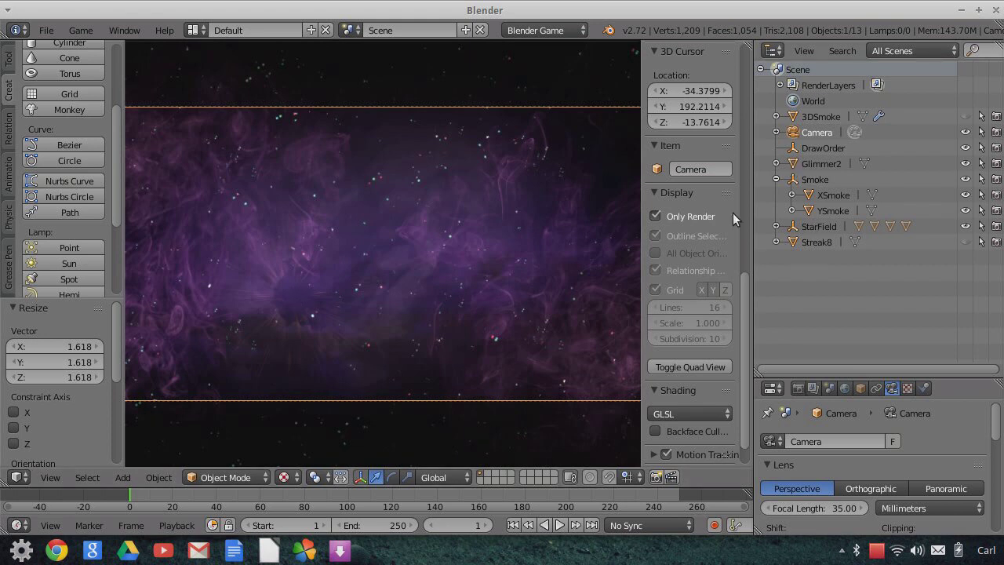
pyautogui.press('s')
pyautogui.click(430, 361)
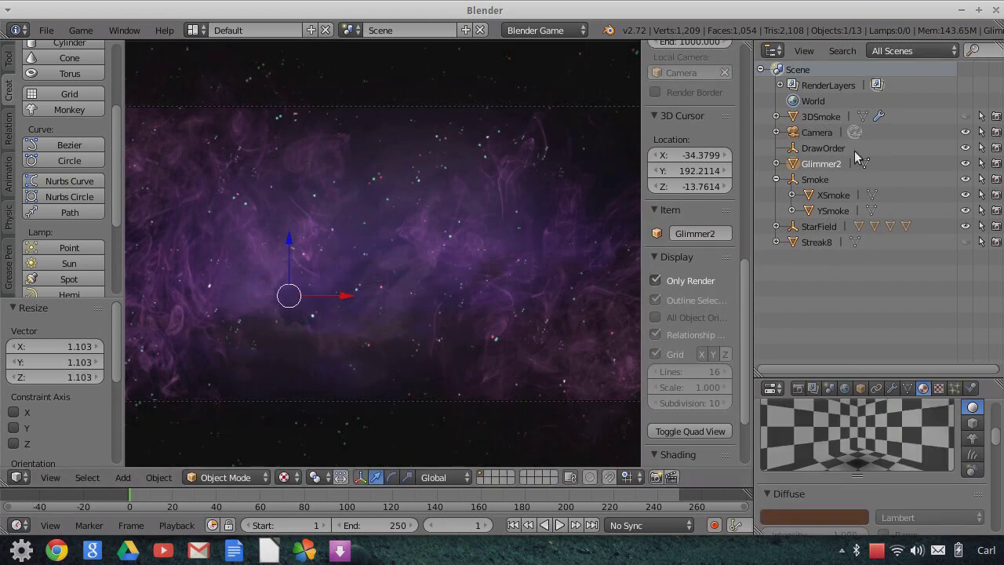
# - Keep Glimmer2 selected and set the animation's end frame to 120
pyautogui.rightClick(368, 352)
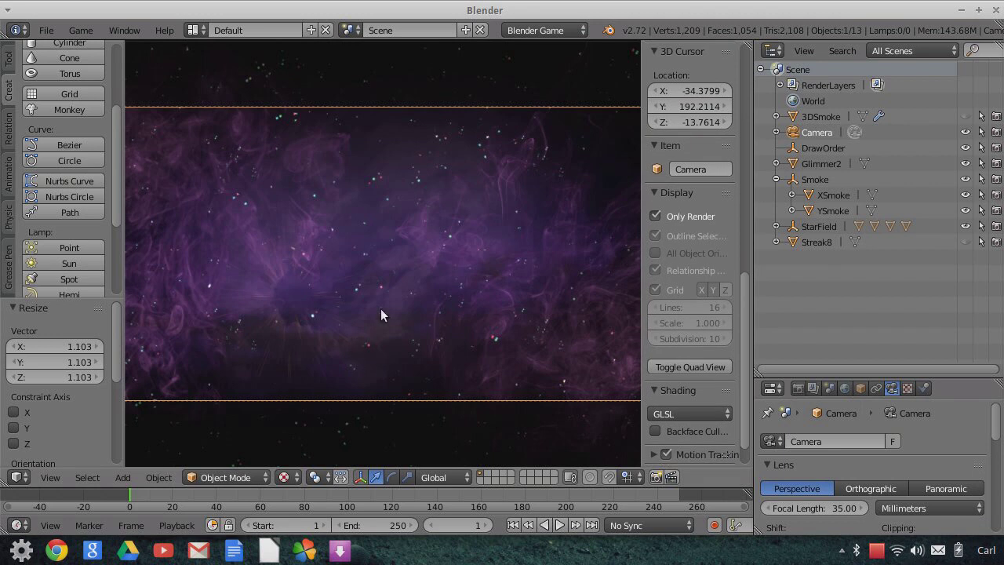
pyautogui.click(815, 164)
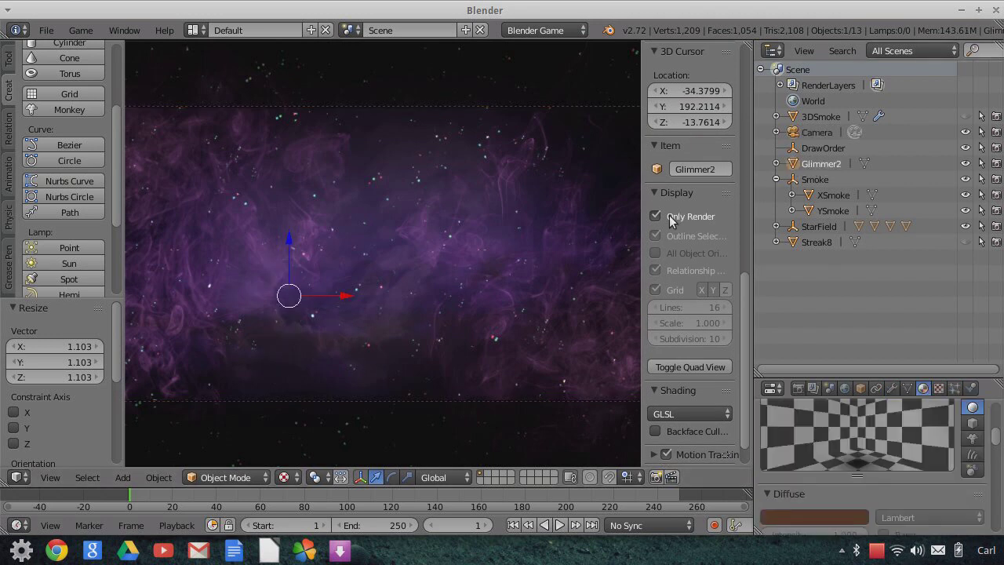
pyautogui.scroll(2, 670, 222)
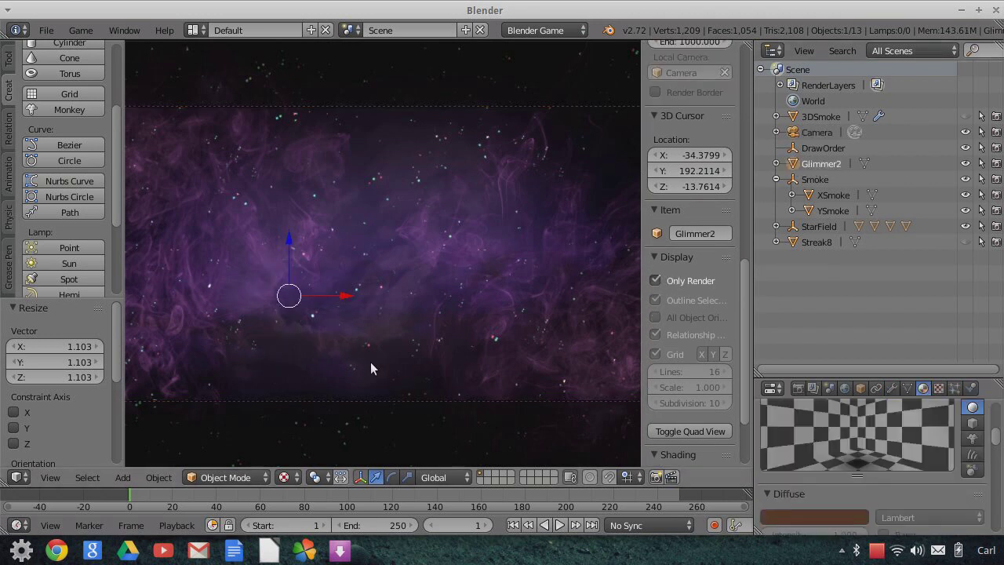
pyautogui.click(390, 524)
pyautogui.write('12')
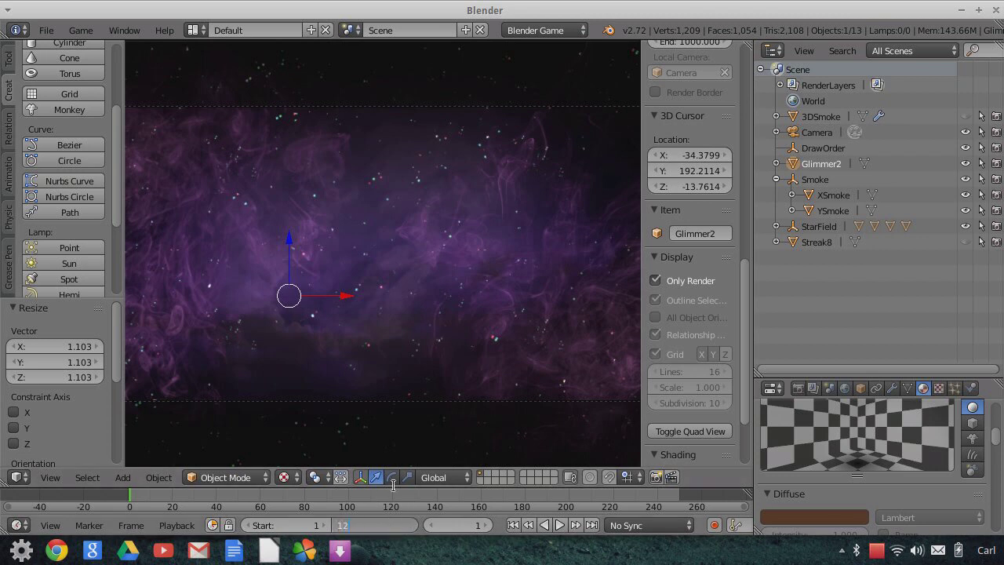
pyautogui.write('0')
pyautogui.press('Return')
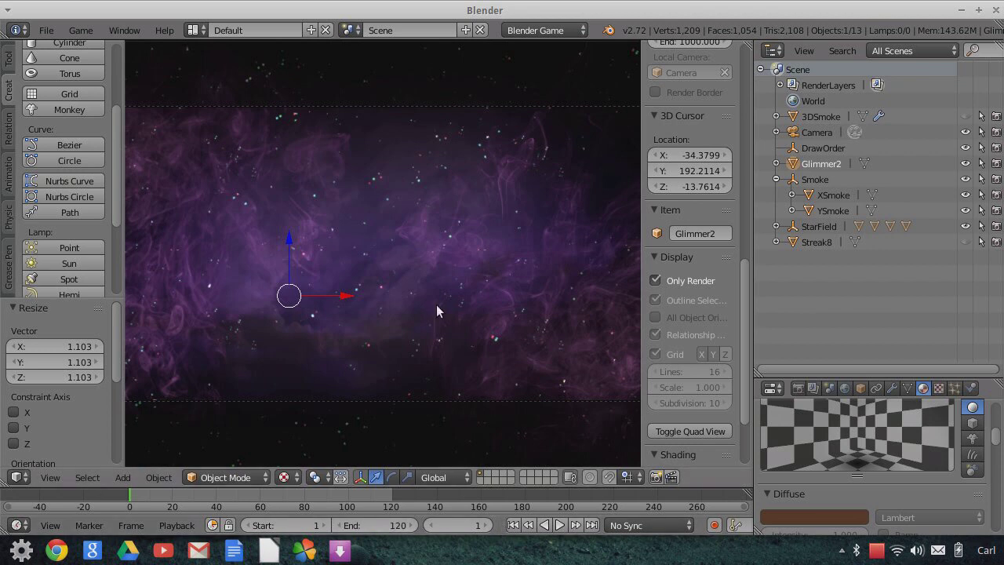
# - Insert Scaling keyframes for Glimmer2 at frame 1 and at end frame 120
pyautogui.press('i')
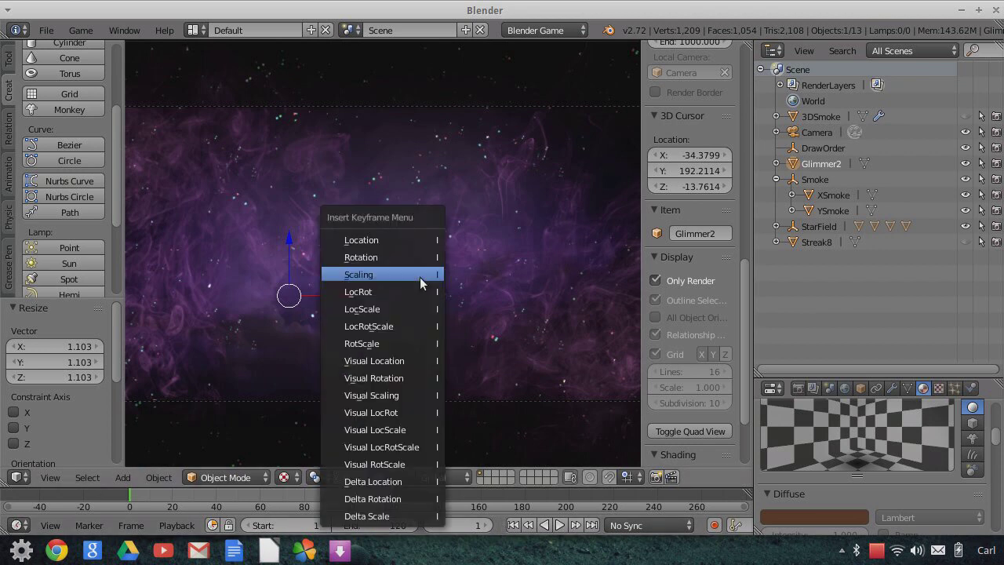
pyautogui.click(419, 379)
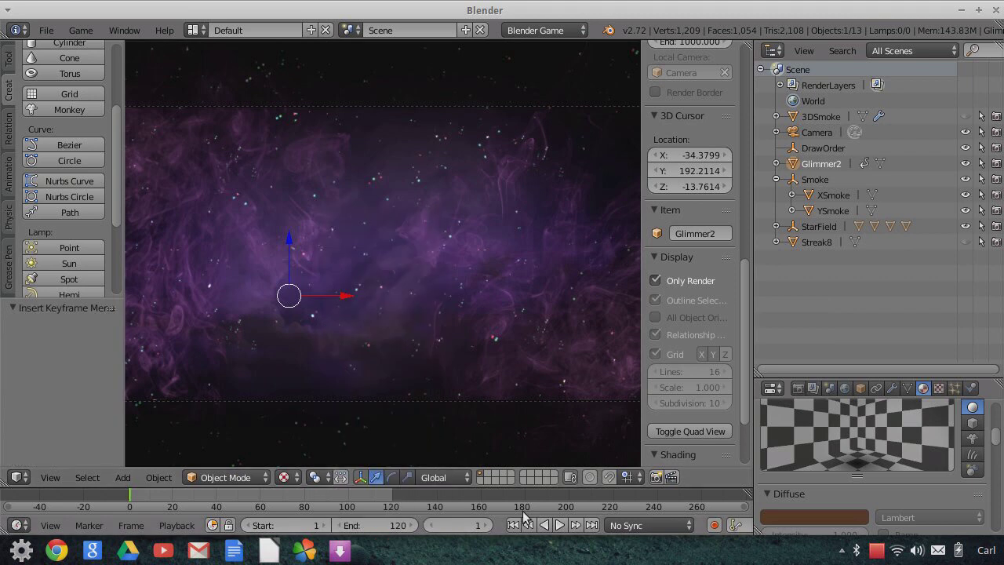
pyautogui.click(591, 525)
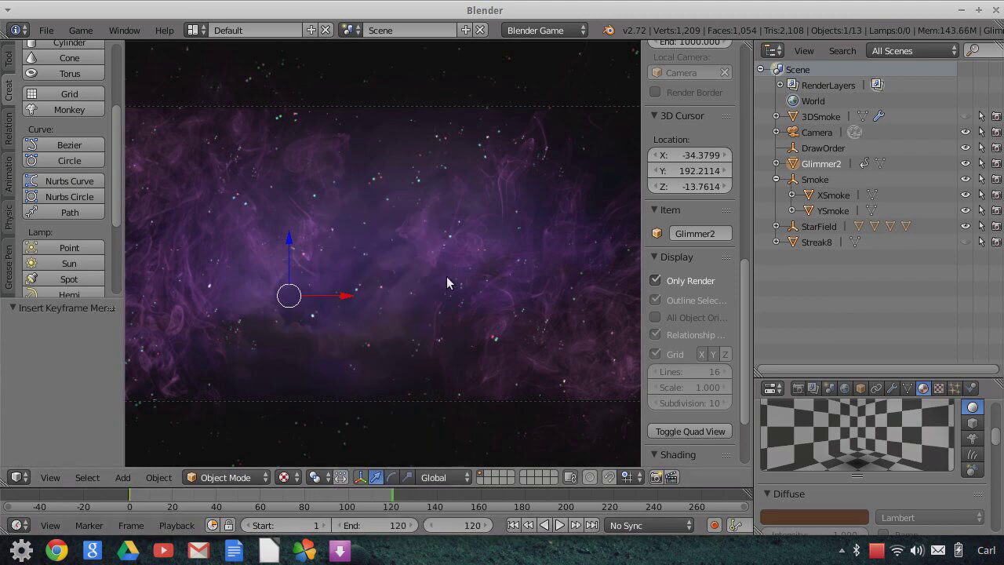
pyautogui.press('i')
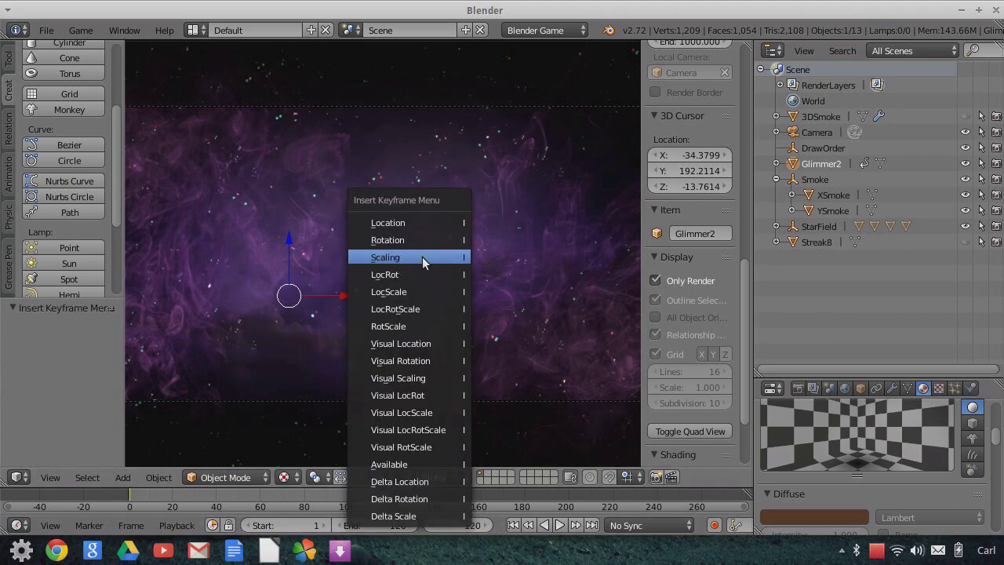
pyautogui.click(422, 257)
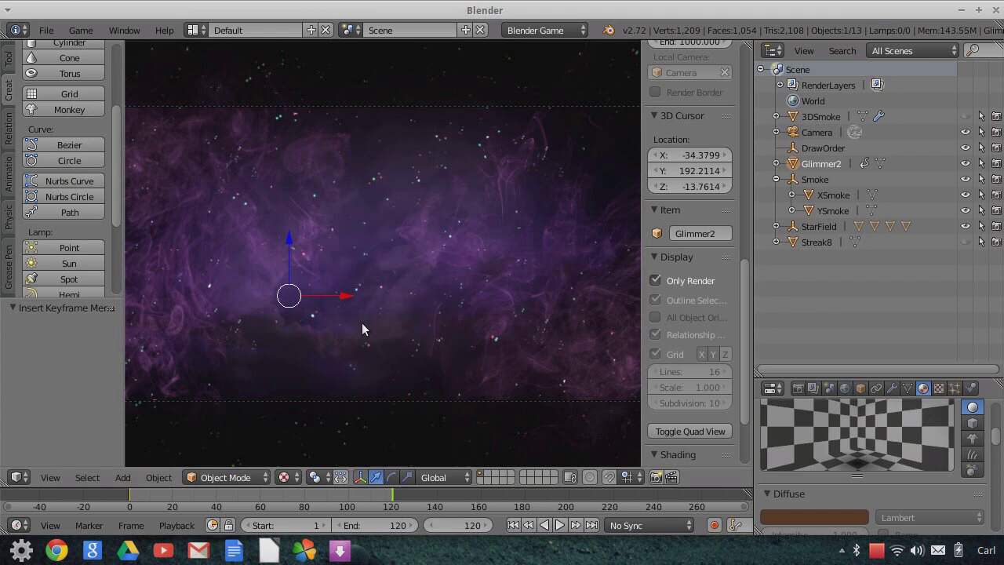
# - Switch the 3D viewport to the Graph Editor and expand Glimmer2's Scaling channels
pyautogui.click(15, 477)
pyautogui.click(55, 416)
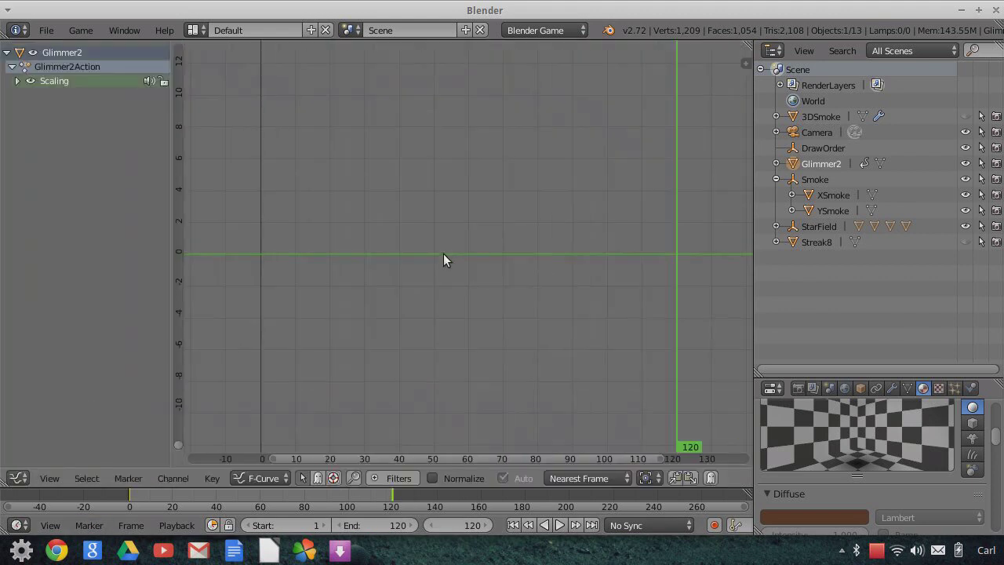
pyautogui.click(18, 81)
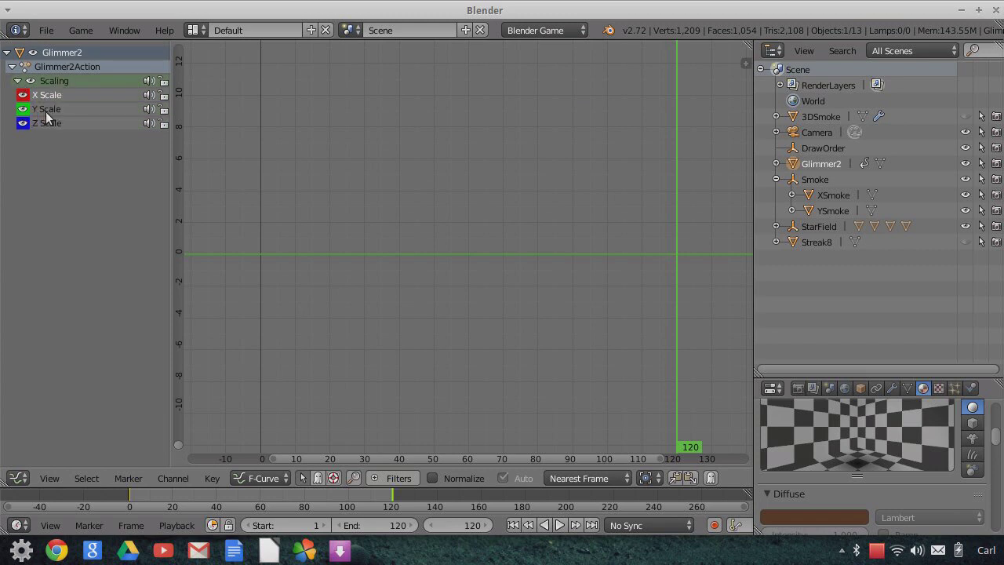
pyautogui.scroll(-2, 560, 323)
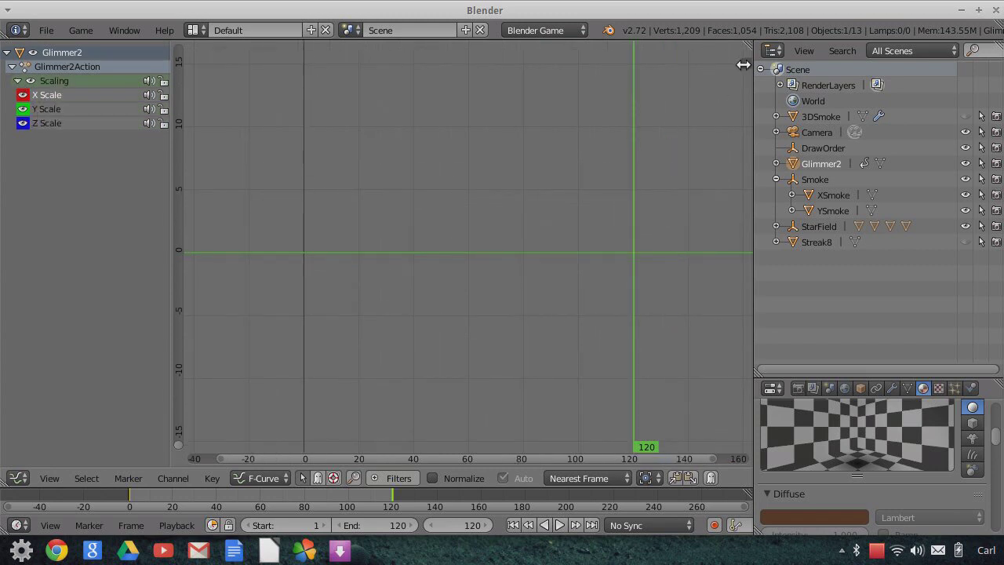
# - Show the curve properties and add a Noise modifier to Glimmer2's X Scale curve
pyautogui.press('n')
pyautogui.click(667, 435)
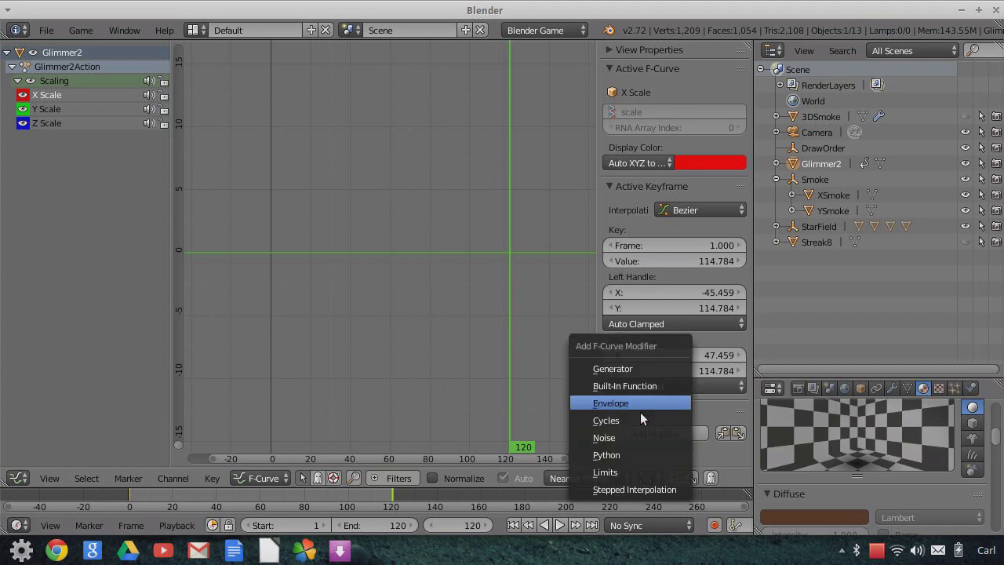
pyautogui.click(635, 437)
pyautogui.scroll(-5, 480, 227)
pyautogui.scroll(-6, 488, 225)
pyautogui.scroll(4, 457, 165)
pyautogui.moveTo(462, 156); pyautogui.dragTo(498, 396, button='middle')
pyautogui.scroll(5, 485, 316)
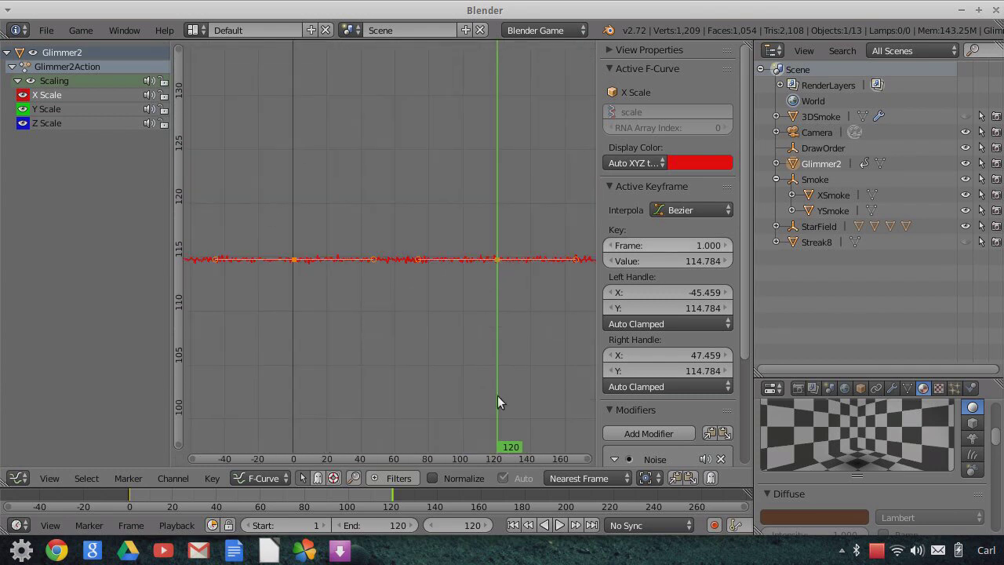
# - Set the strength of the X Scale curve's Noise modifier to 100
pyautogui.scroll(-1, 400, 290)
pyautogui.scroll(2, 432, 227)
pyautogui.scroll(-1, 494, 336)
pyautogui.scroll(-5, 705, 436)
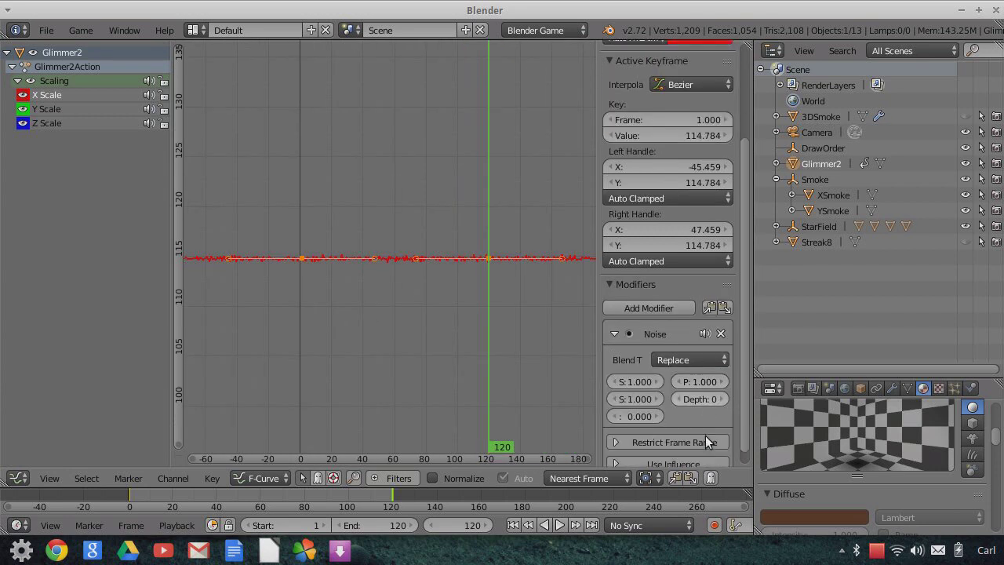
pyautogui.click(640, 383)
pyautogui.write('100')
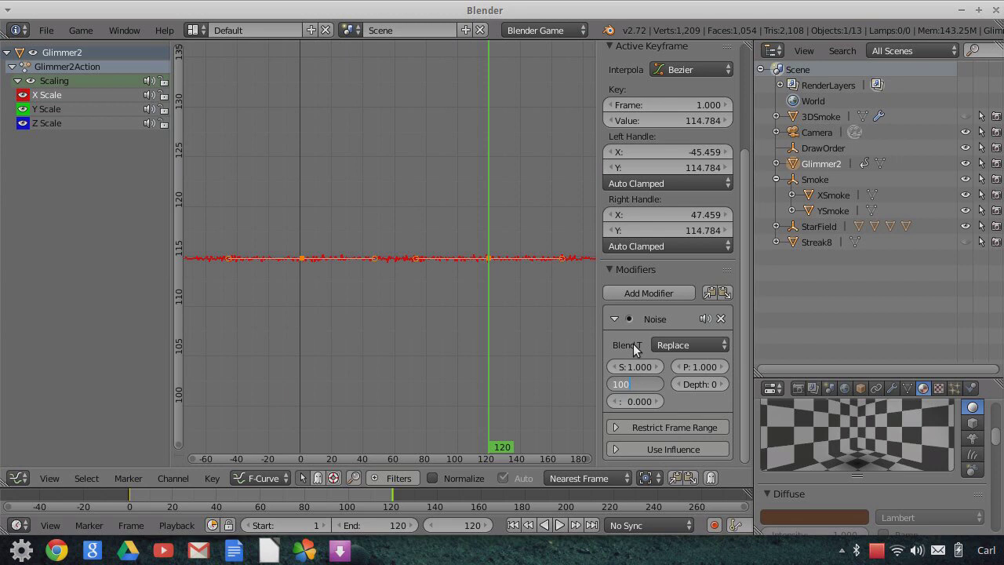
pyautogui.press('Return')
pyautogui.scroll(-5, 385, 289)
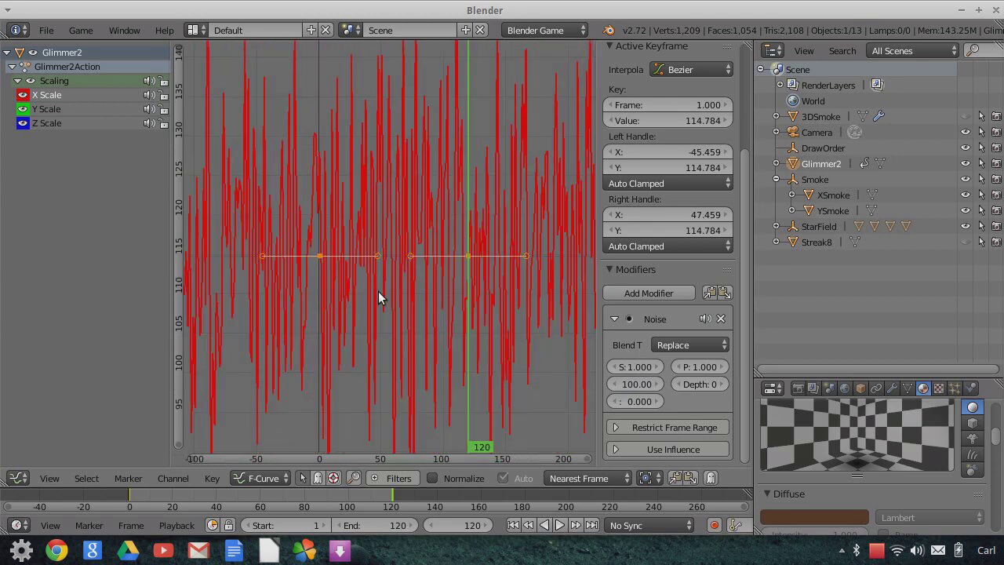
# - Select Glimmer2's Y Scale curve and add a Noise modifier to it
pyautogui.click(17, 477)
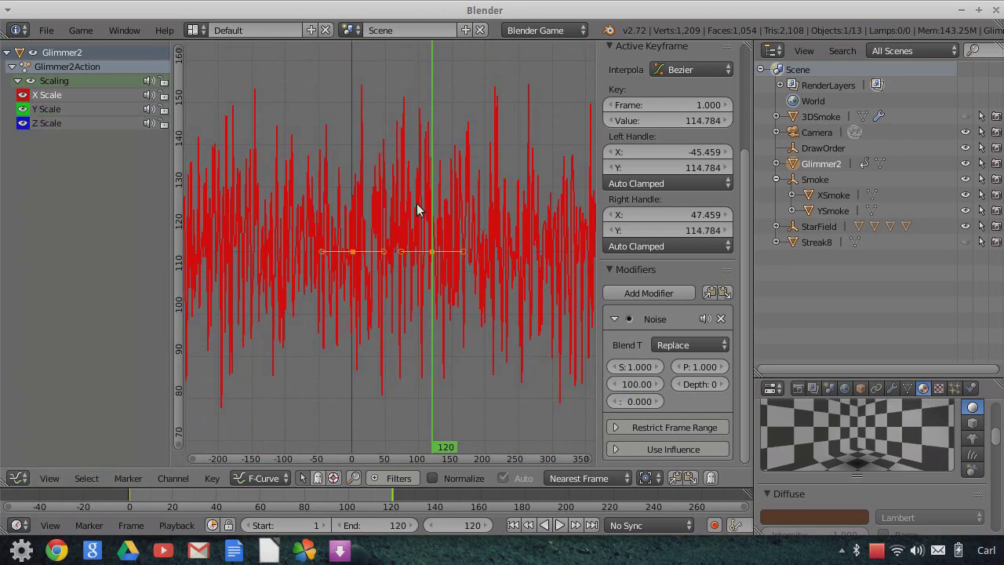
pyautogui.click(17, 478)
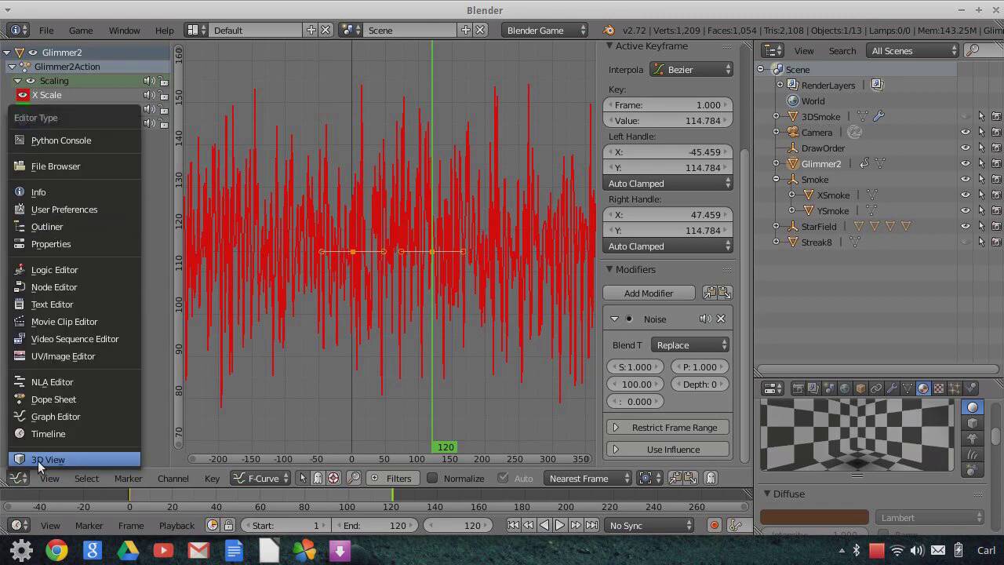
pyautogui.click(63, 110)
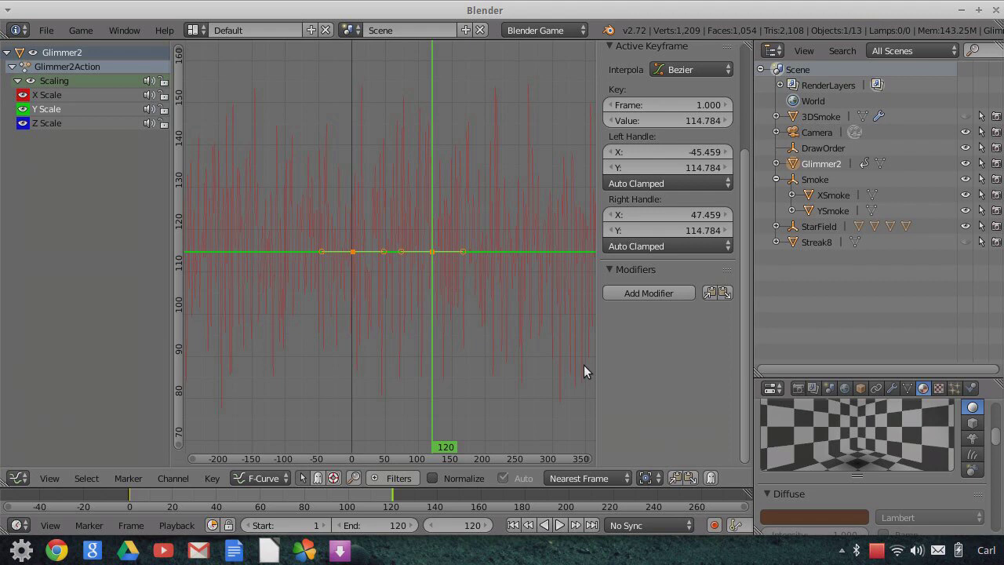
pyautogui.click(622, 291)
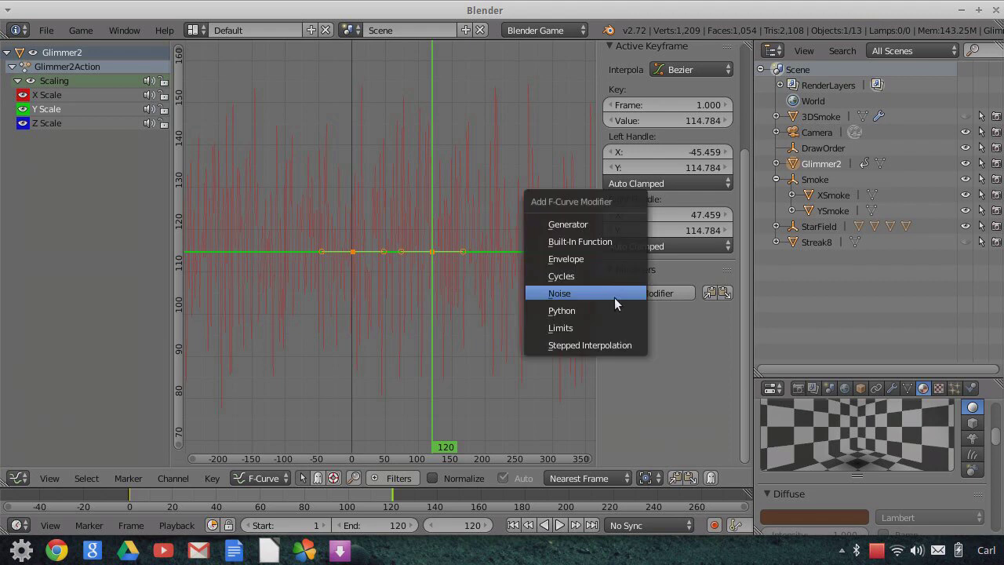
pyautogui.click(573, 292)
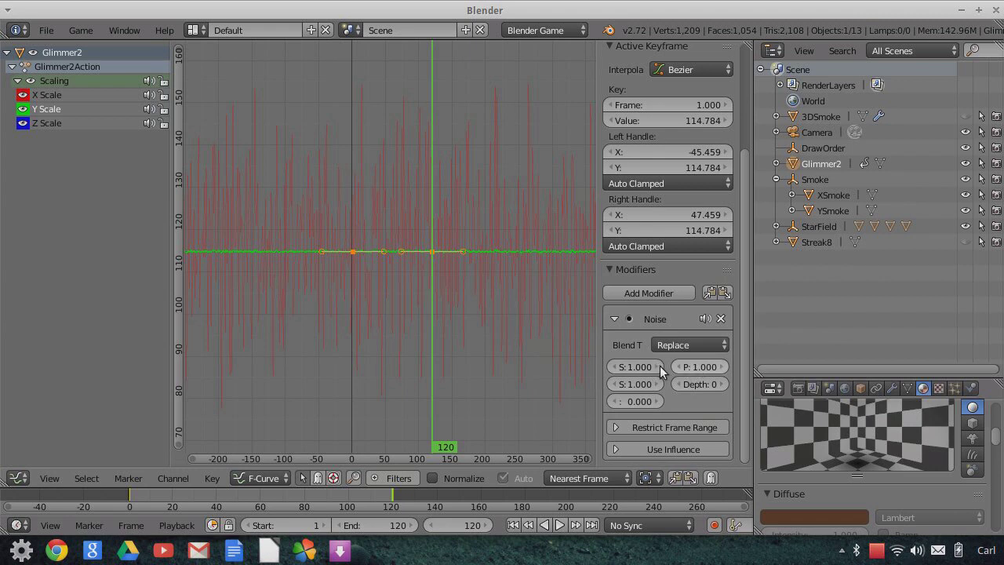
# - Set the strength of the Y Scale curve's Noise modifier to 100
pyautogui.moveTo(600, 359); pyautogui.dragTo(465, 364)
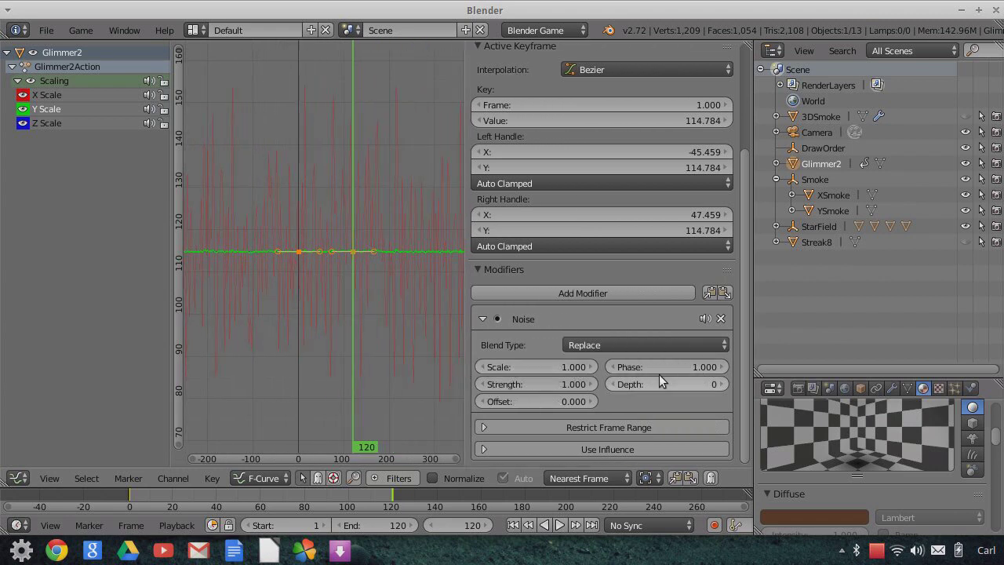
pyautogui.moveTo(464, 357); pyautogui.dragTo(592, 367)
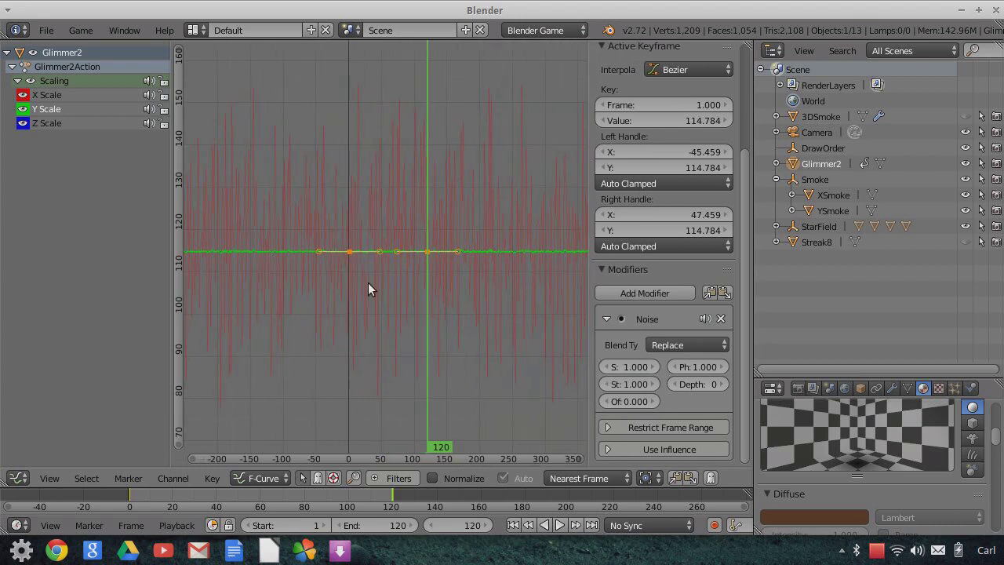
pyautogui.click(627, 385)
pyautogui.write('100')
pyautogui.press('Return')
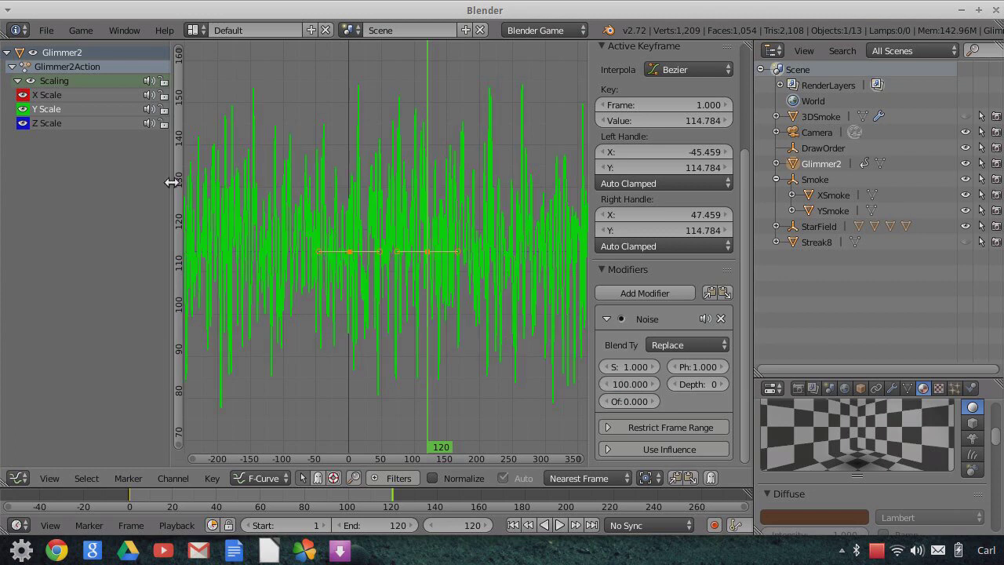
# - Return to the 3D View and, with the Camera selected, play the animation from frame 1 before stopping it
pyautogui.click(18, 478)
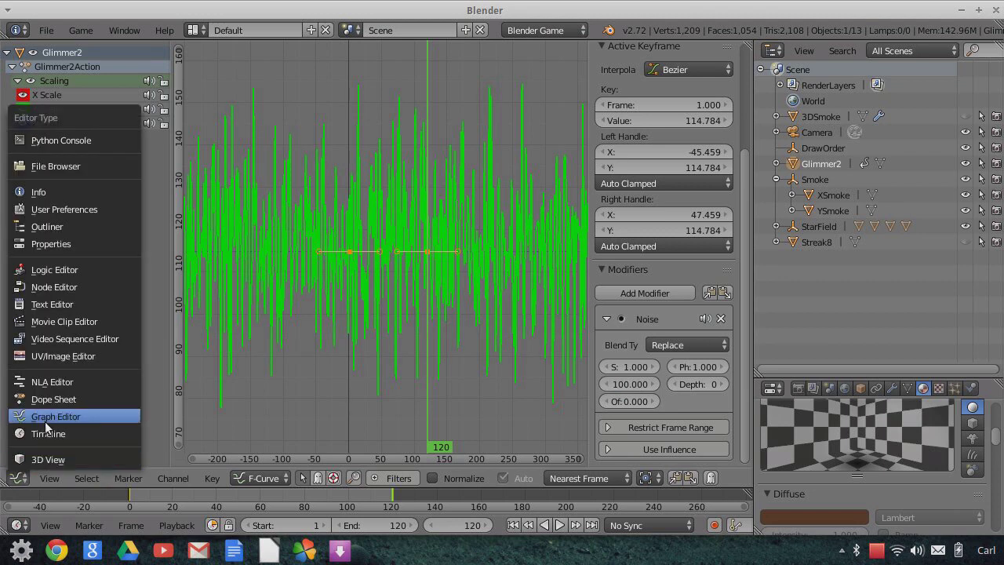
pyautogui.click(102, 453)
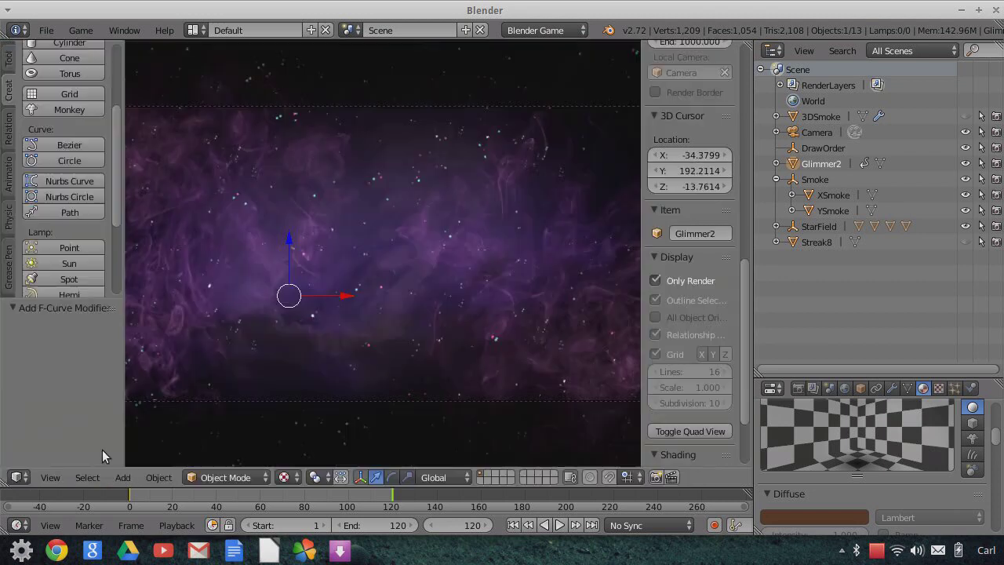
pyautogui.click(816, 132)
pyautogui.click(514, 525)
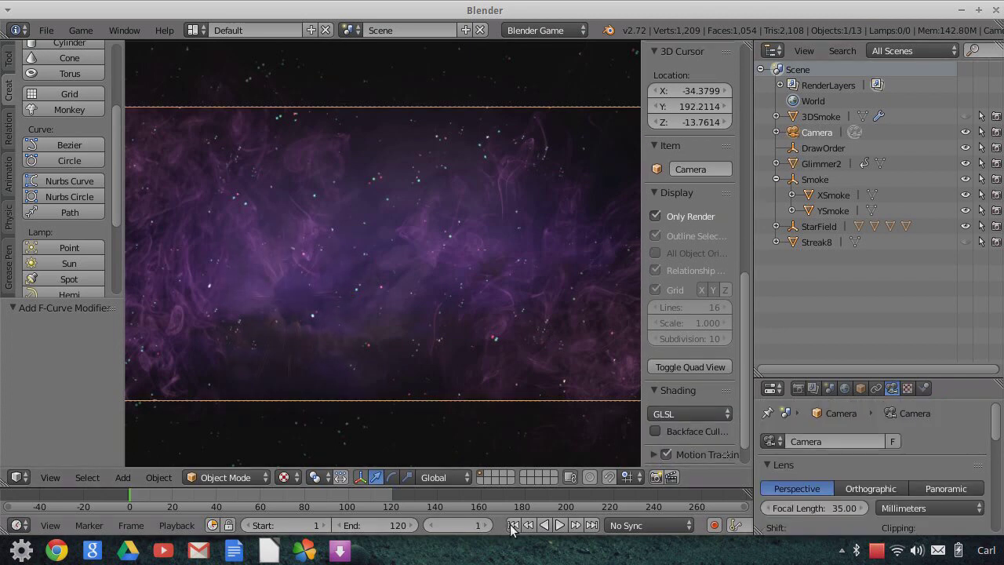
pyautogui.click(560, 525)
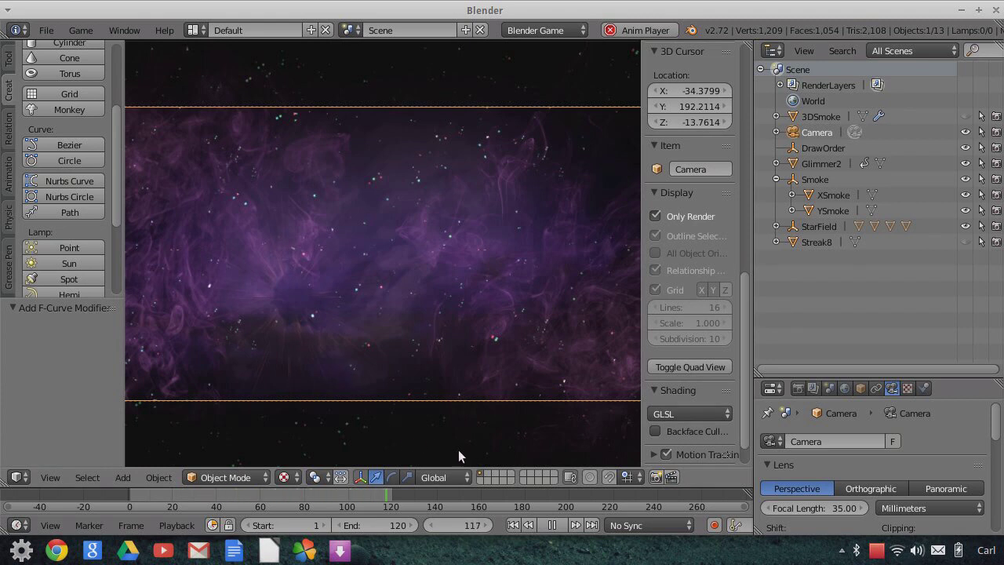
pyautogui.click(553, 525)
# - Unhide Streak8 and play the animation from frame 1 with the camera frame filling the view
pyautogui.scroll(-3, 419, 270)
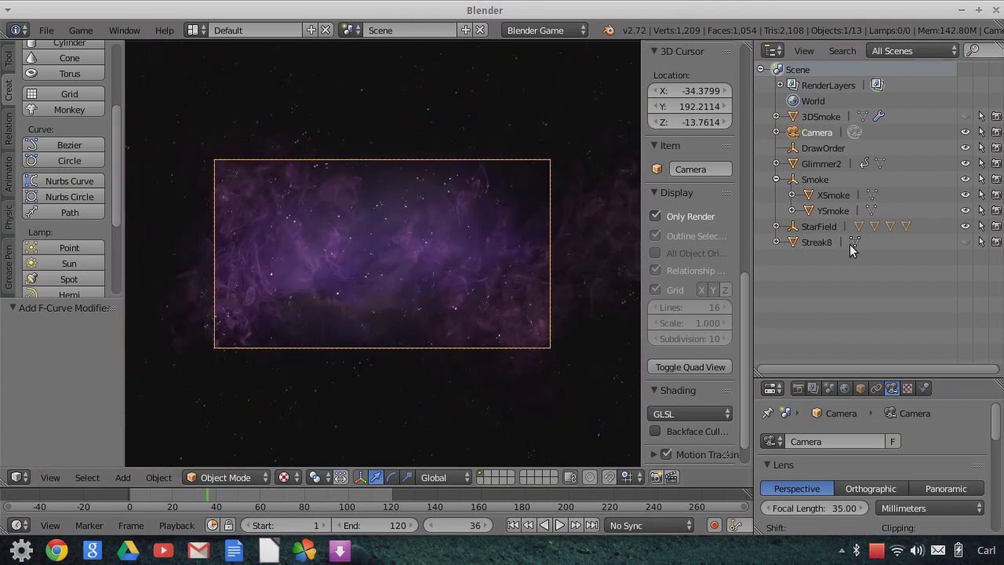
pyautogui.click(965, 243)
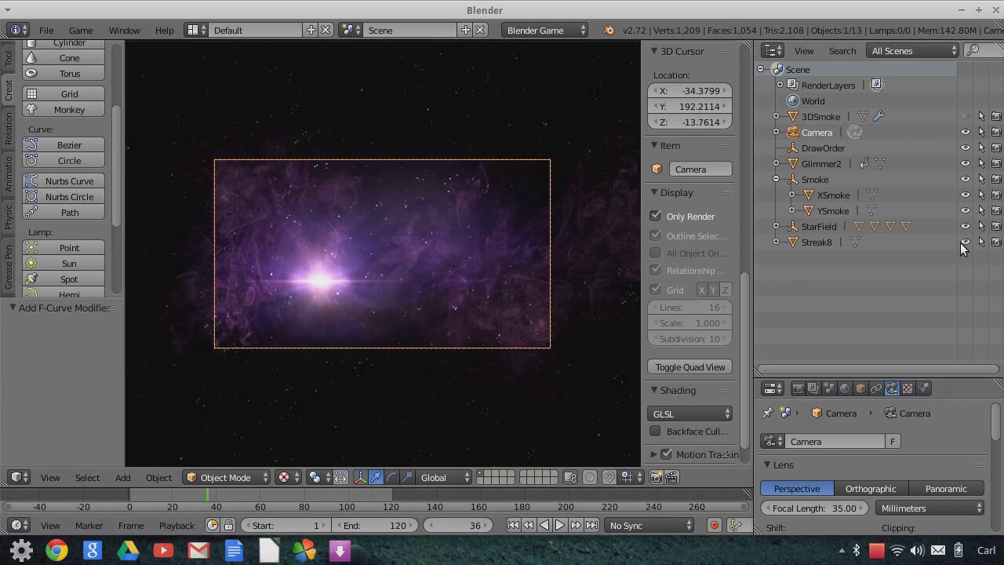
pyautogui.press('Home')
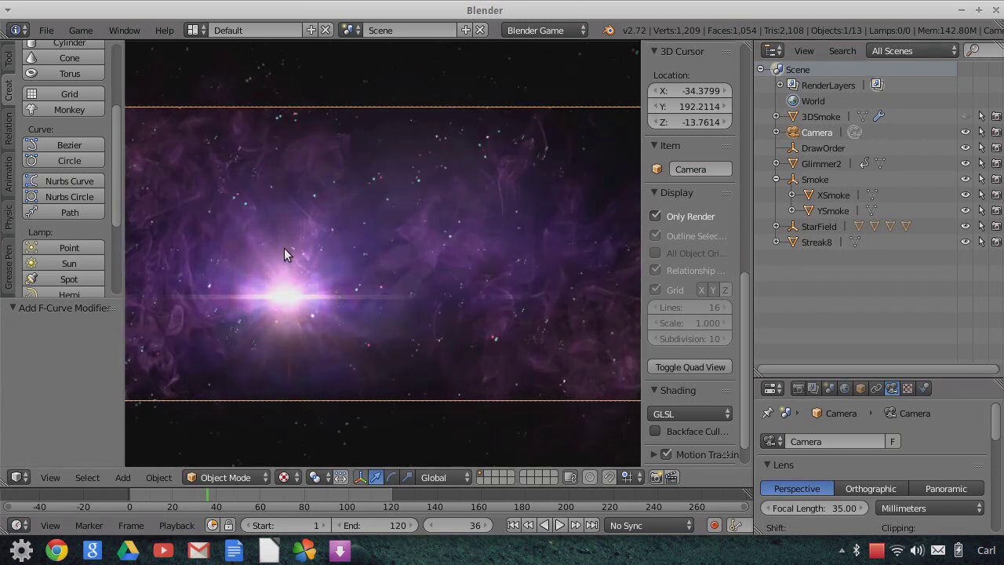
pyautogui.click(513, 525)
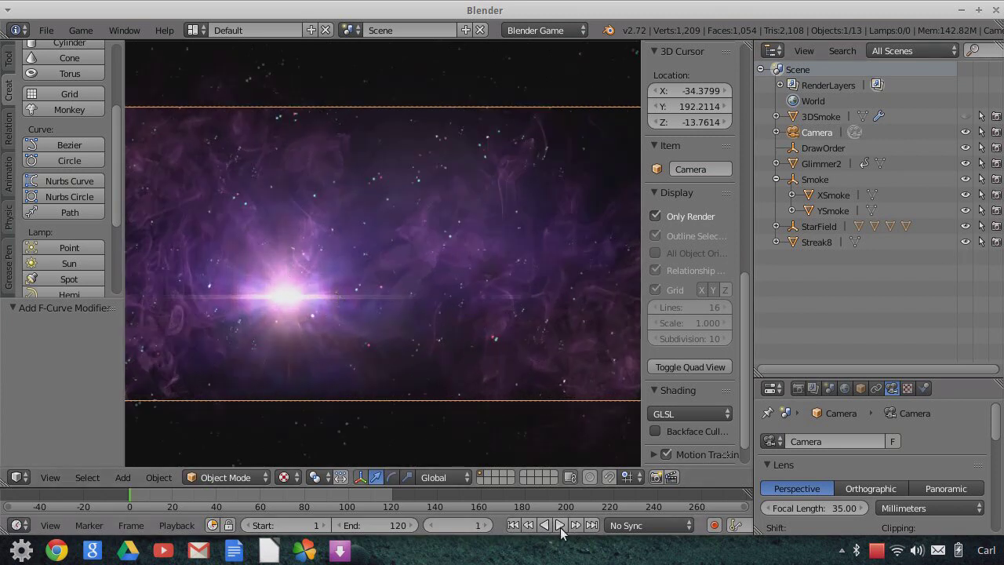
pyautogui.click(559, 525)
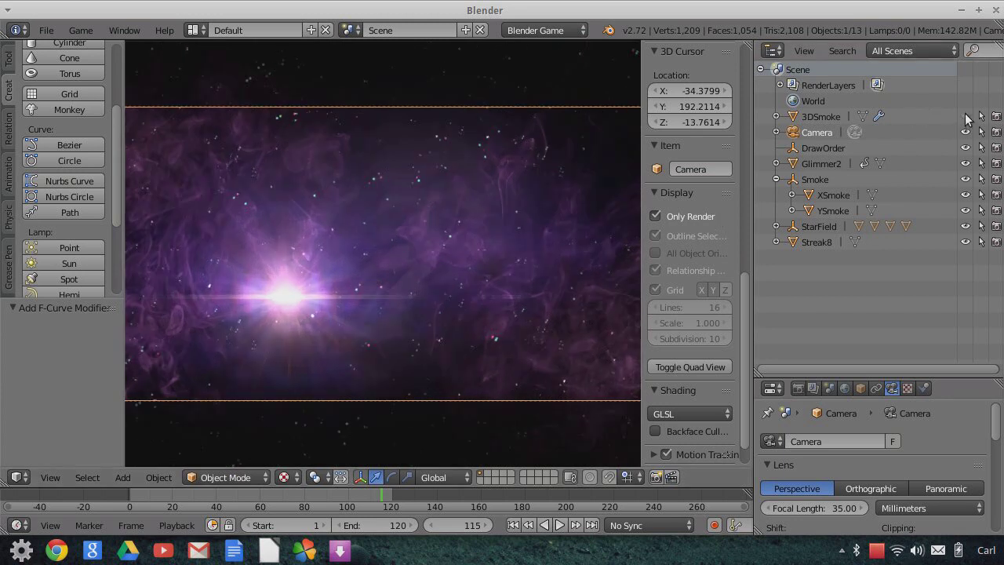
# - Unhide 3DSmoke, preview the animation briefly from the start and return to frame 1
pyautogui.scroll(-1, 480, 267)
pyautogui.click(514, 525)
pyautogui.click(559, 526)
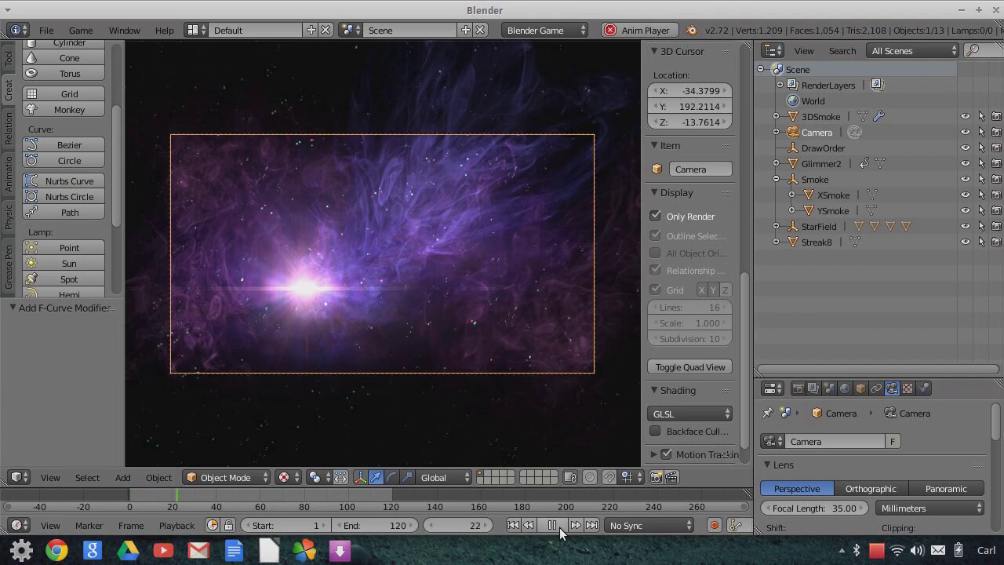
pyautogui.click(559, 524)
pyautogui.click(513, 525)
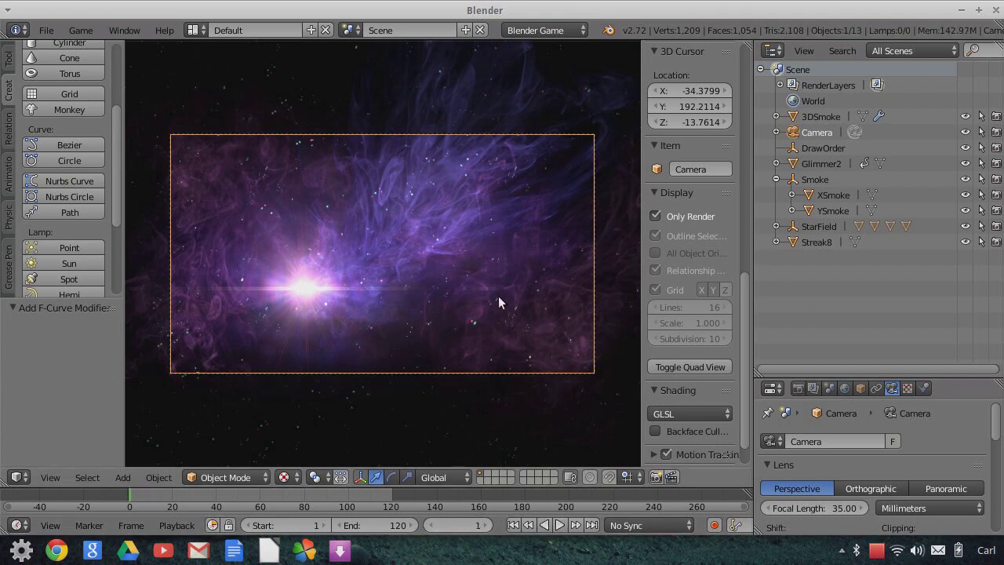
# - Leave the camera view for an angled perspective of the scene and turn off the Only Render display
pyautogui.scroll(-3, 519, 266)
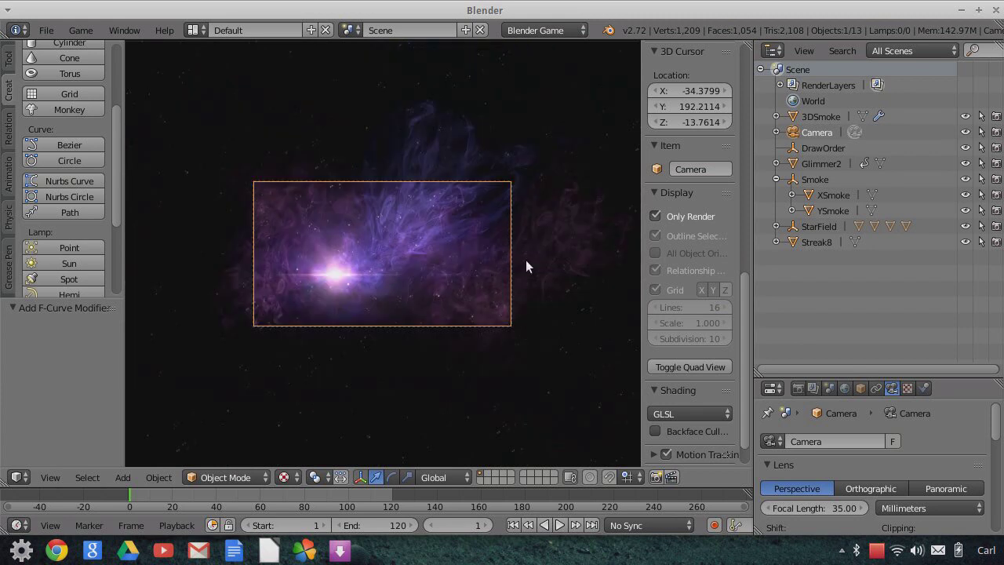
pyautogui.moveTo(527, 260); pyautogui.dragTo(698, 296, button='middle')
pyautogui.click(656, 217)
pyautogui.moveTo(435, 290); pyautogui.dragTo(454, 297, button='middle')
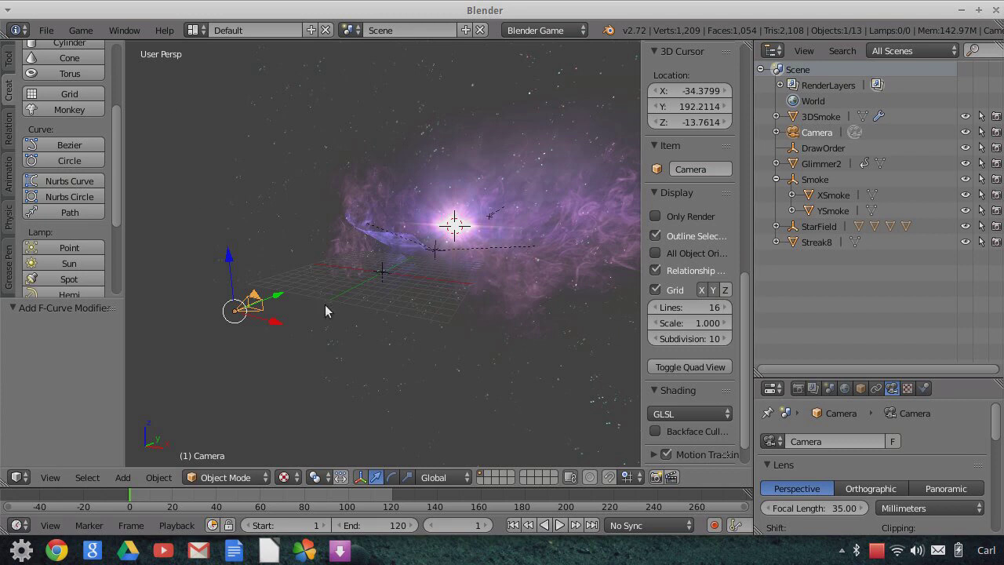
# - Start an Images as Planes import
pyautogui.click(123, 478)
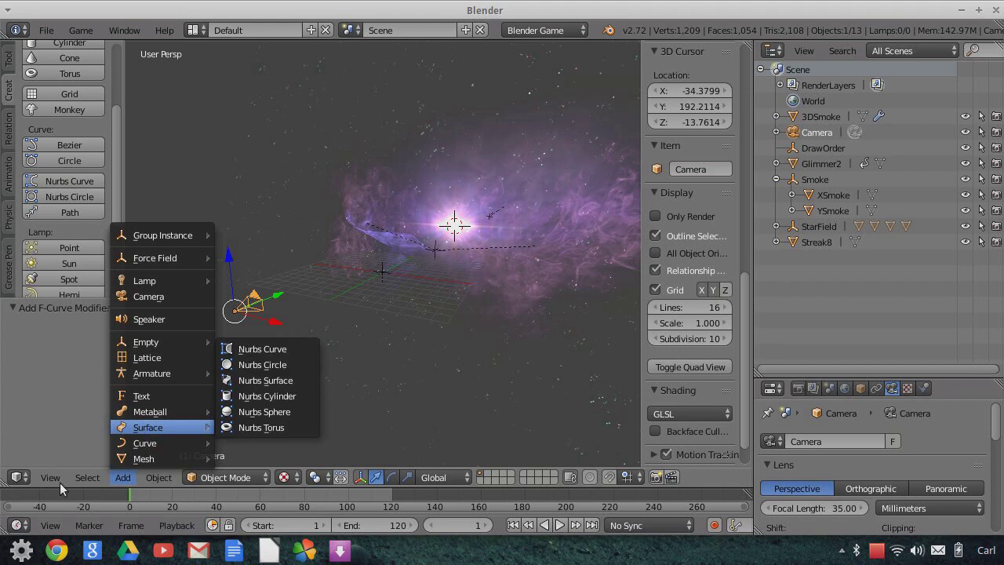
pyautogui.moveTo(50, 477)
pyautogui.click(46, 30)
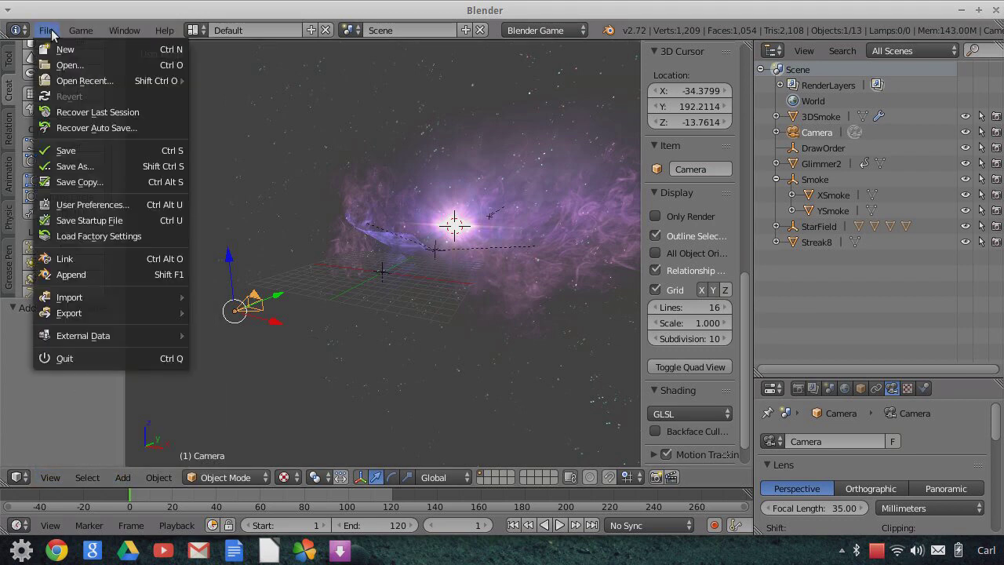
pyautogui.moveTo(89, 296)
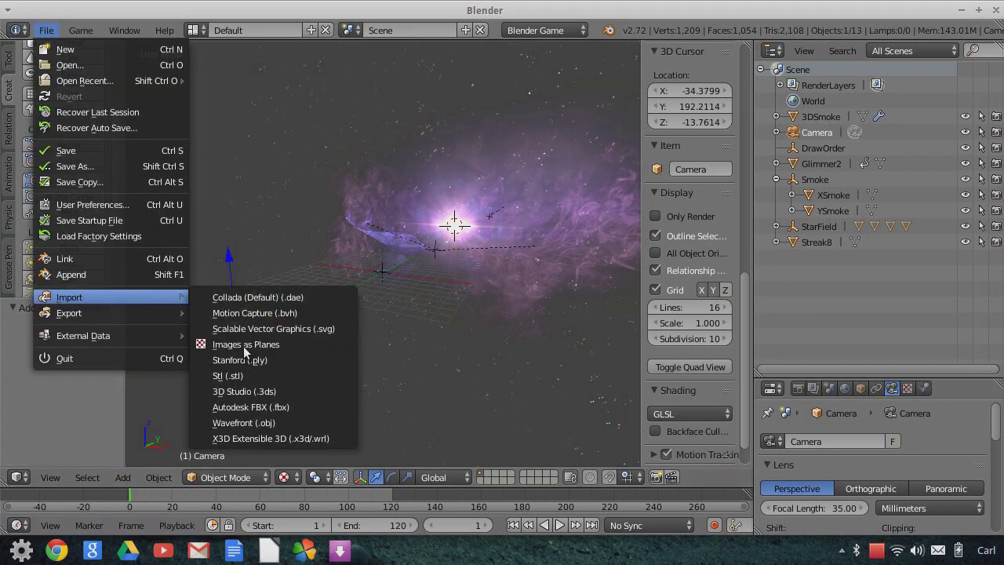
pyautogui.click(245, 345)
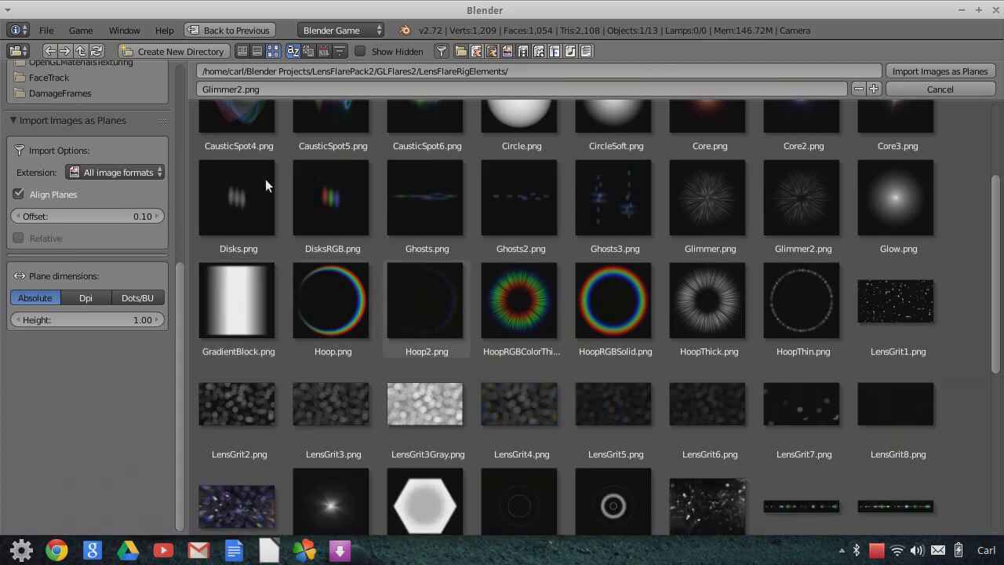
# - Browse to the recent Textures folder and select vignette2.png as the image to import
pyautogui.scroll(3, 500, 276)
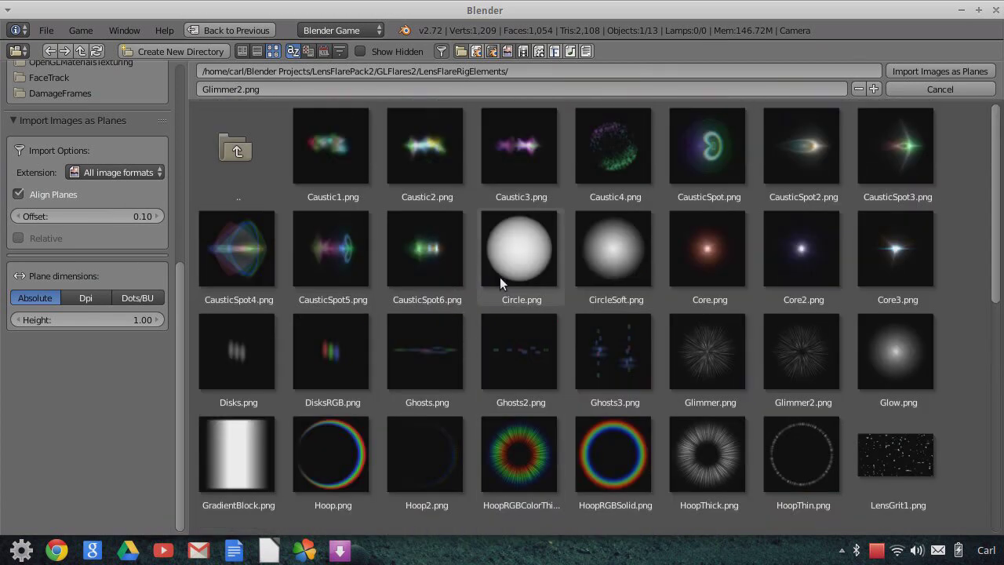
pyautogui.scroll(5, 89, 211)
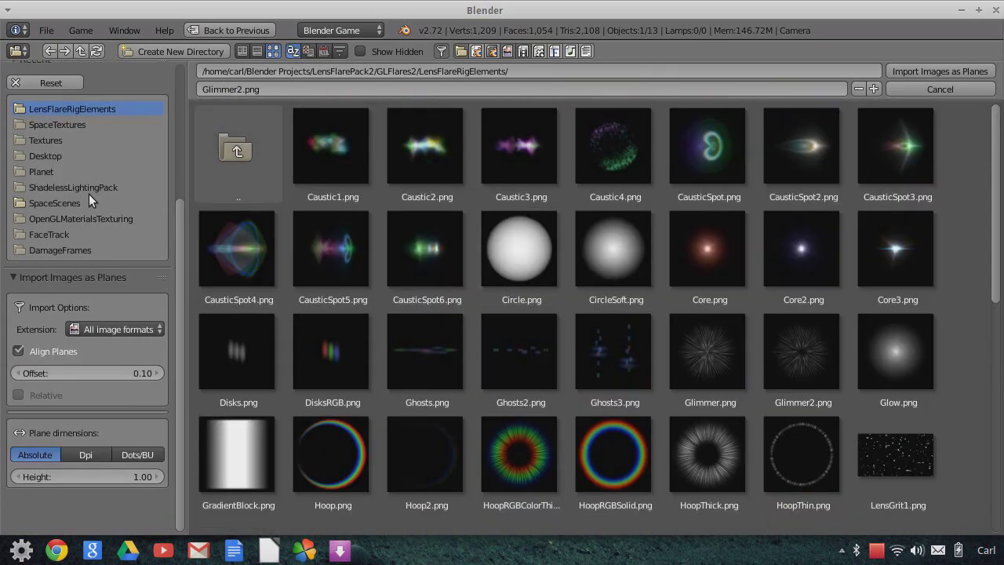
pyautogui.click(42, 139)
pyautogui.scroll(-10, 675, 396)
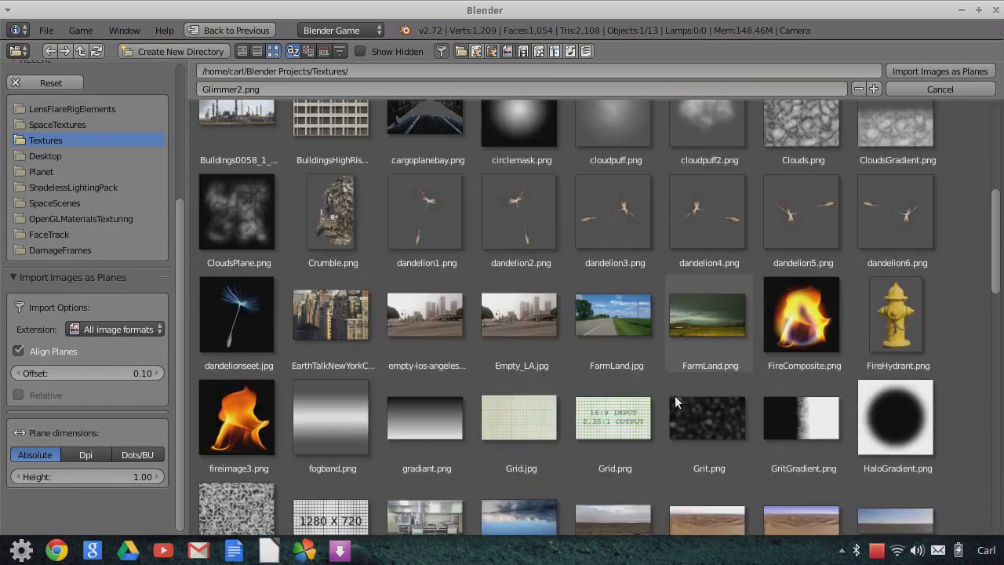
pyautogui.scroll(-20, 674, 395)
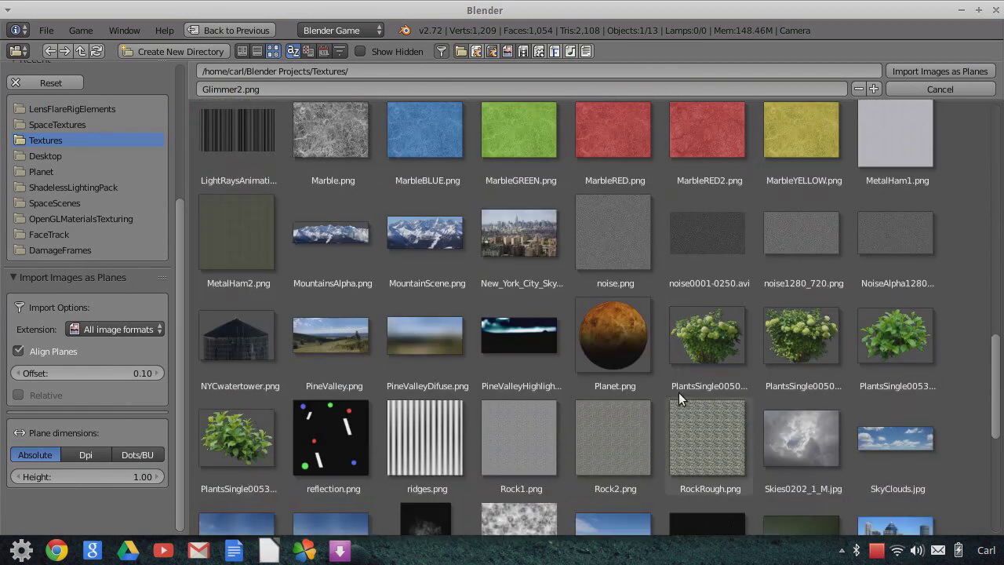
pyautogui.scroll(-10, 678, 392)
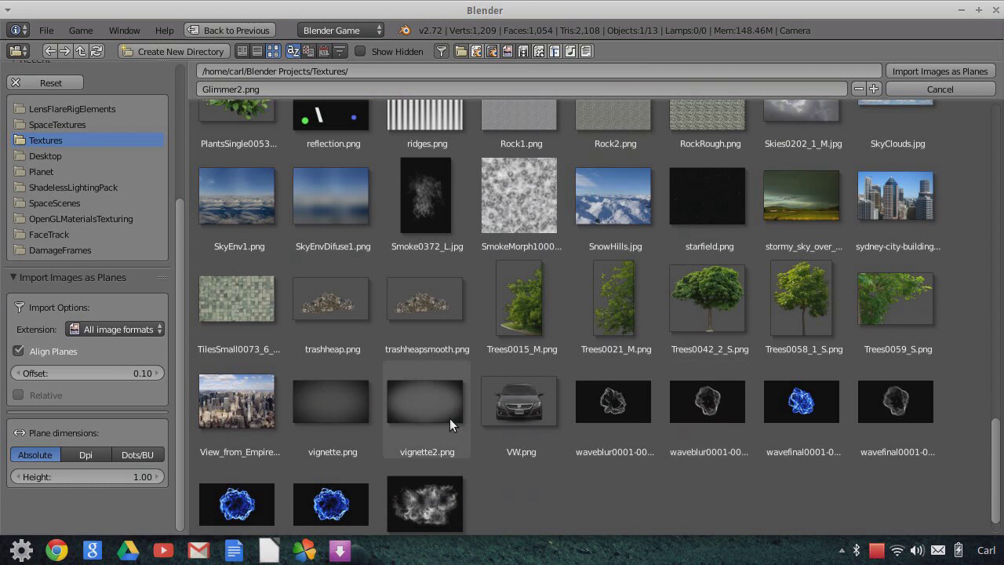
pyautogui.click(449, 422)
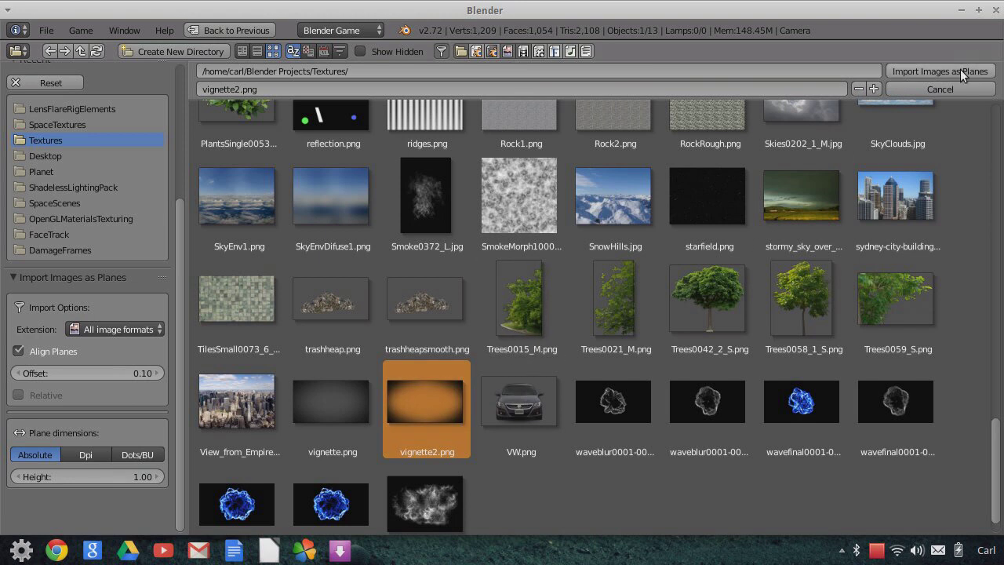
# - Switch the render engine to Blender Render, review the import's material settings and import vignette2.png as a plane
pyautogui.click(344, 30)
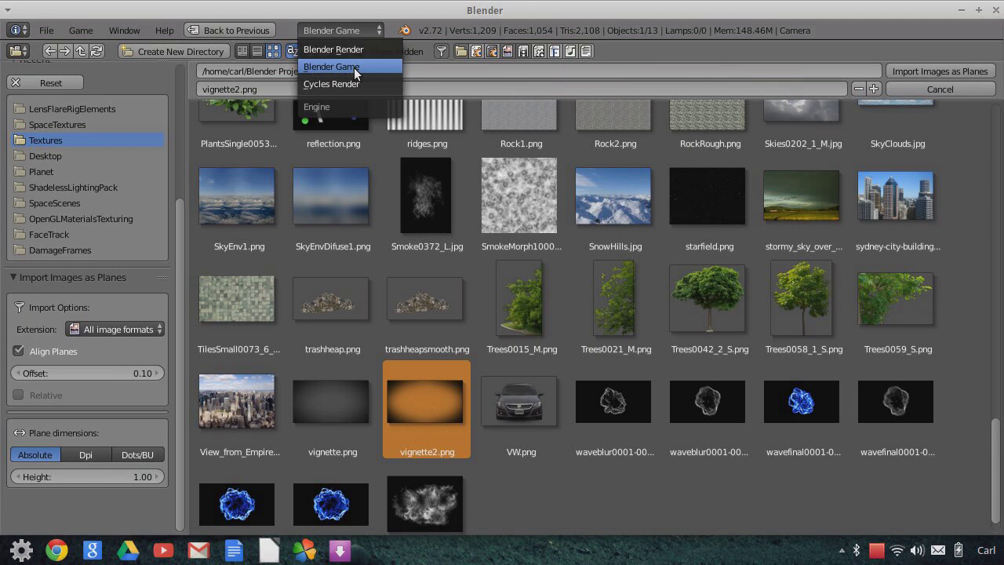
pyautogui.click(352, 49)
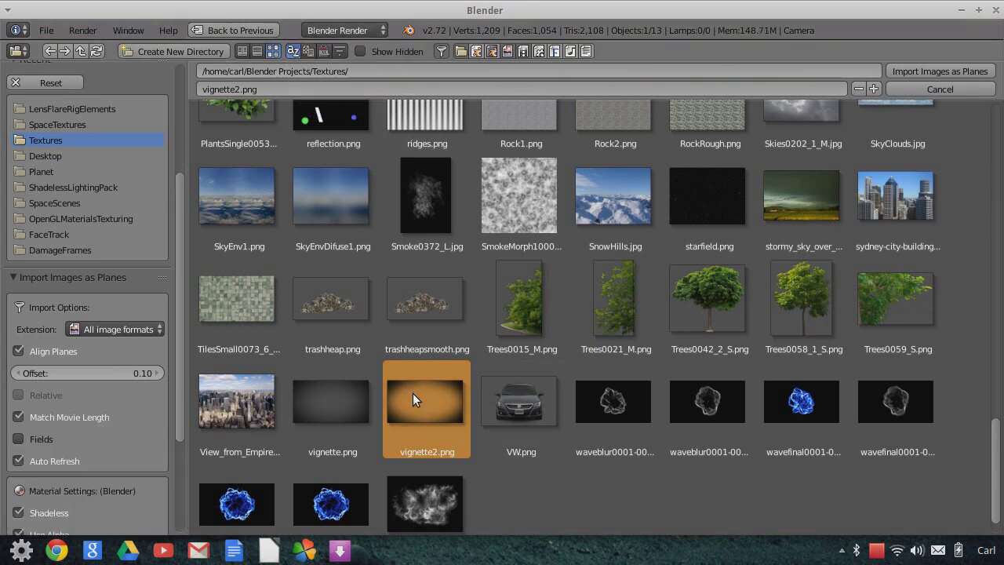
pyautogui.scroll(5, 55, 373)
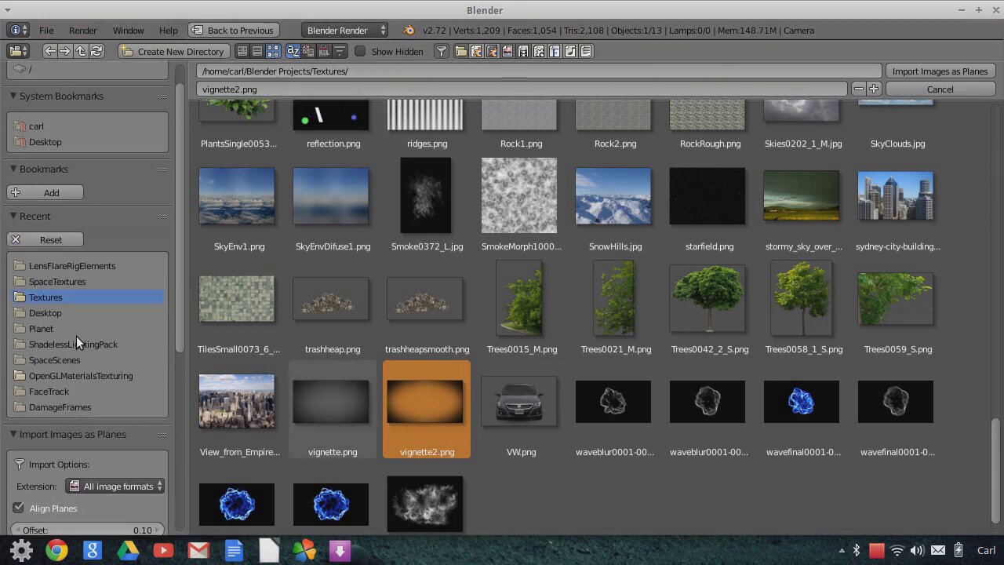
pyautogui.scroll(-3, 93, 330)
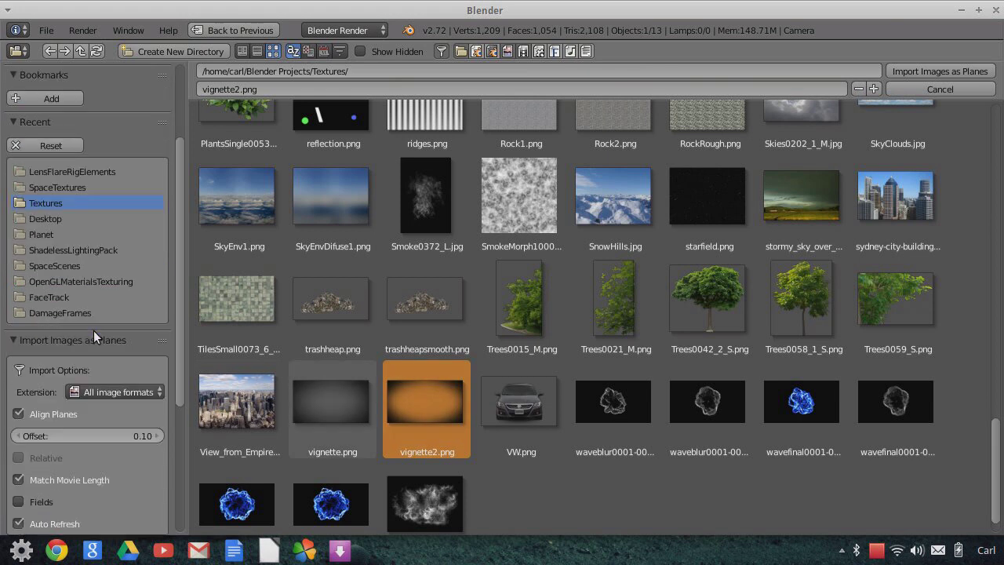
pyautogui.scroll(-7, 93, 330)
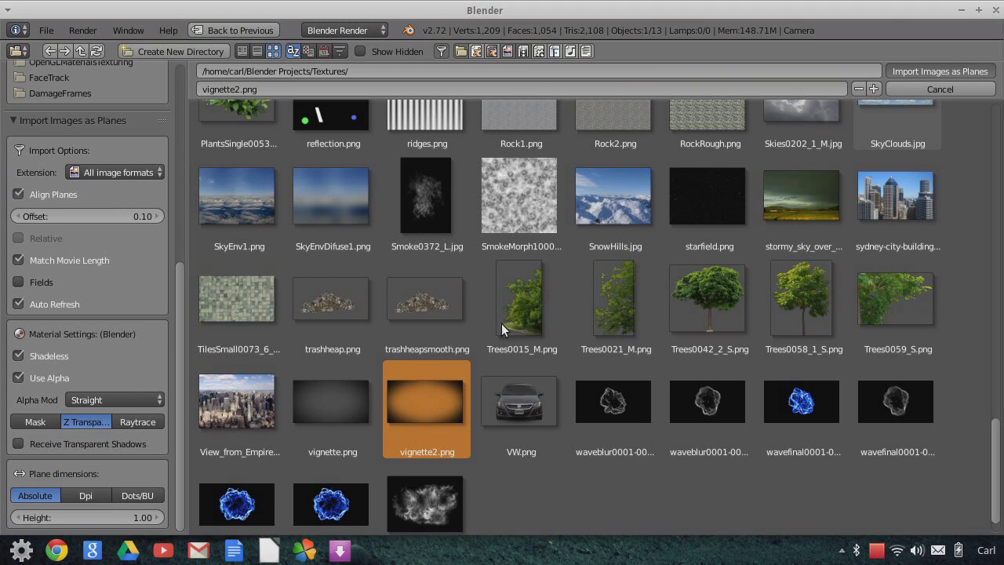
pyautogui.press('Return')
# - Snap the 3D cursor to the scene center and snap the vignette2 plane to the cursor
pyautogui.moveTo(414, 334); pyautogui.dragTo(472, 330, button='middle')
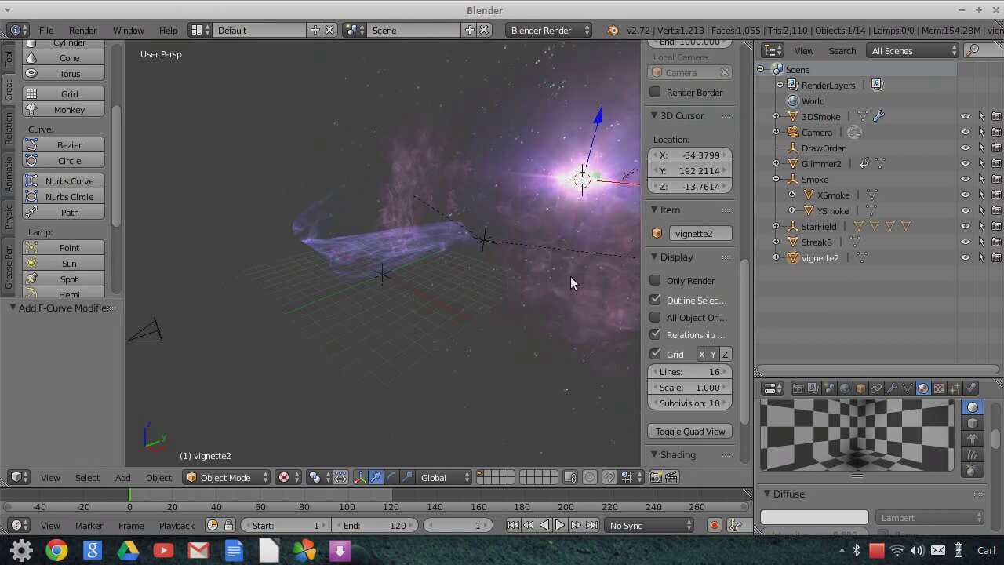
pyautogui.click(161, 481)
pyautogui.moveTo(197, 347)
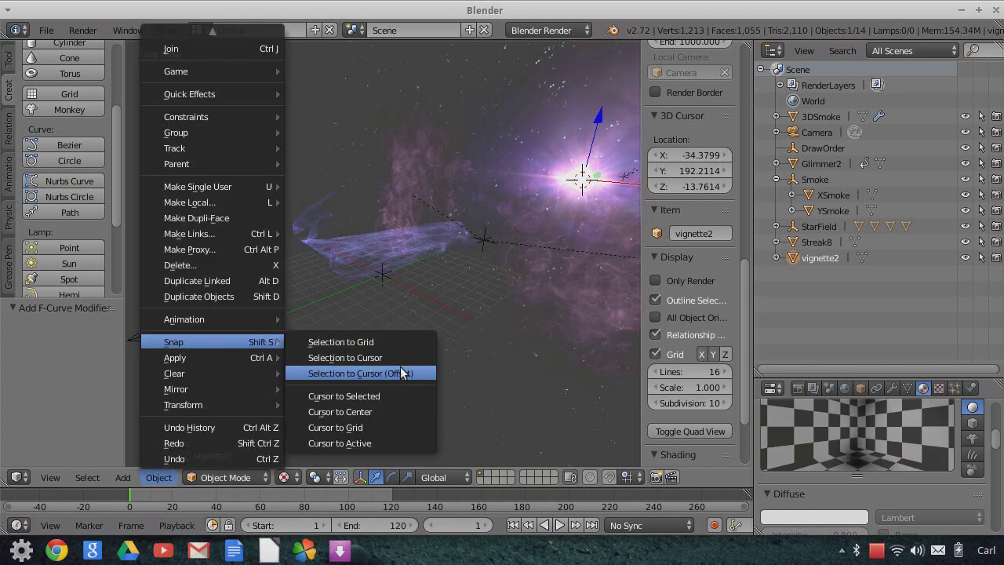
pyautogui.click(375, 412)
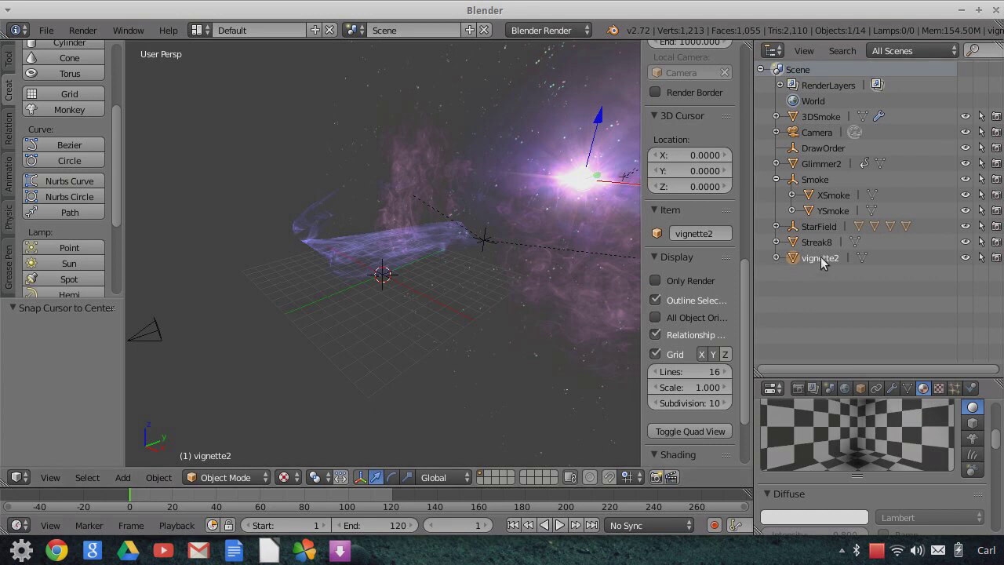
pyautogui.click(161, 478)
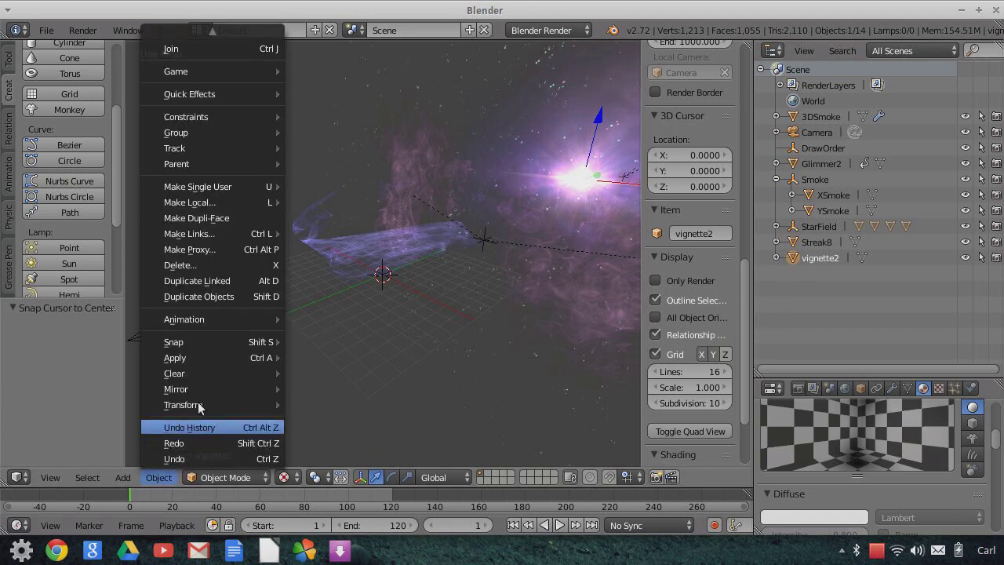
pyautogui.moveTo(188, 344)
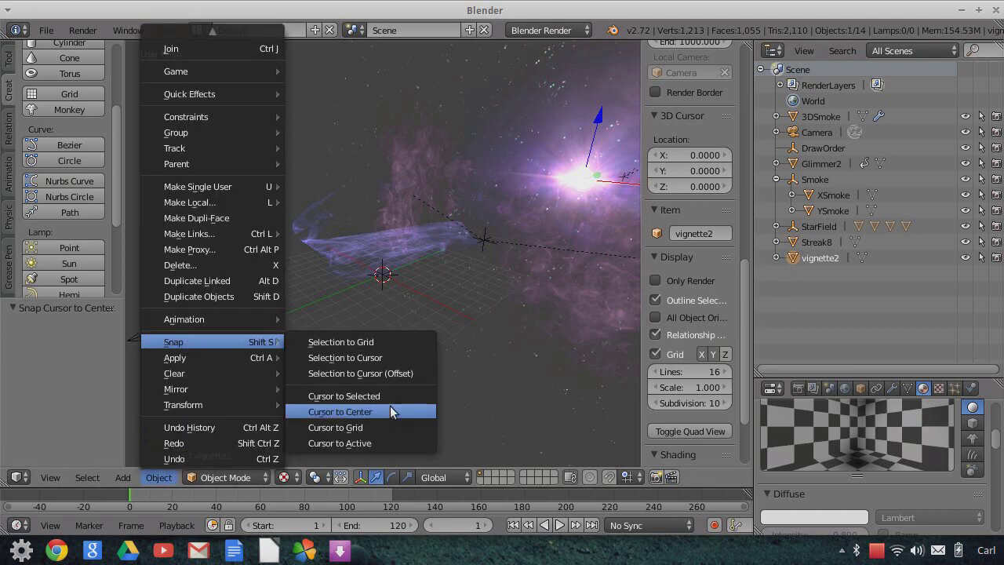
pyautogui.click(383, 359)
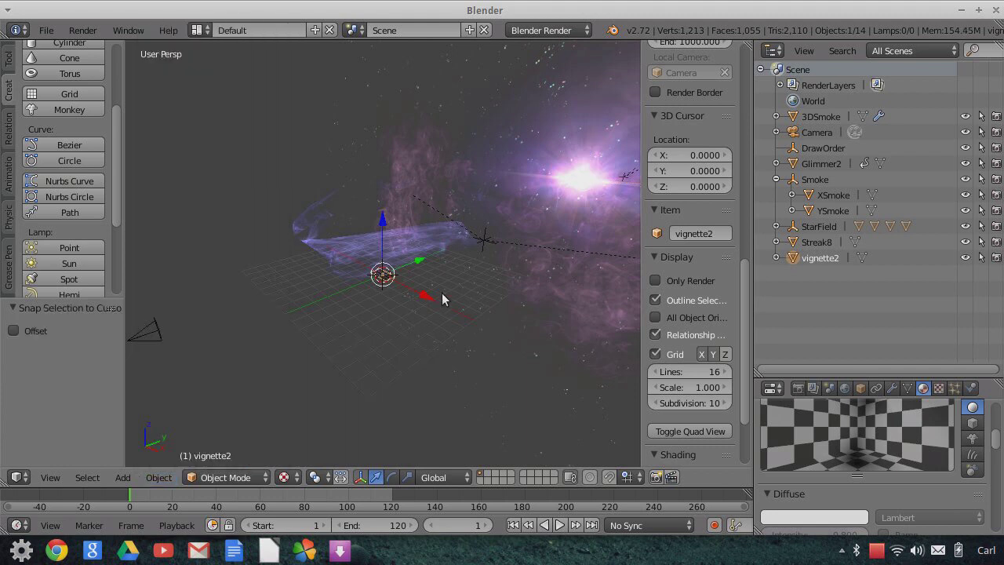
# - Rotate the vignette2 plane 90° about X and move it about -7.6 units along Y
pyautogui.scroll(2, 402, 336)
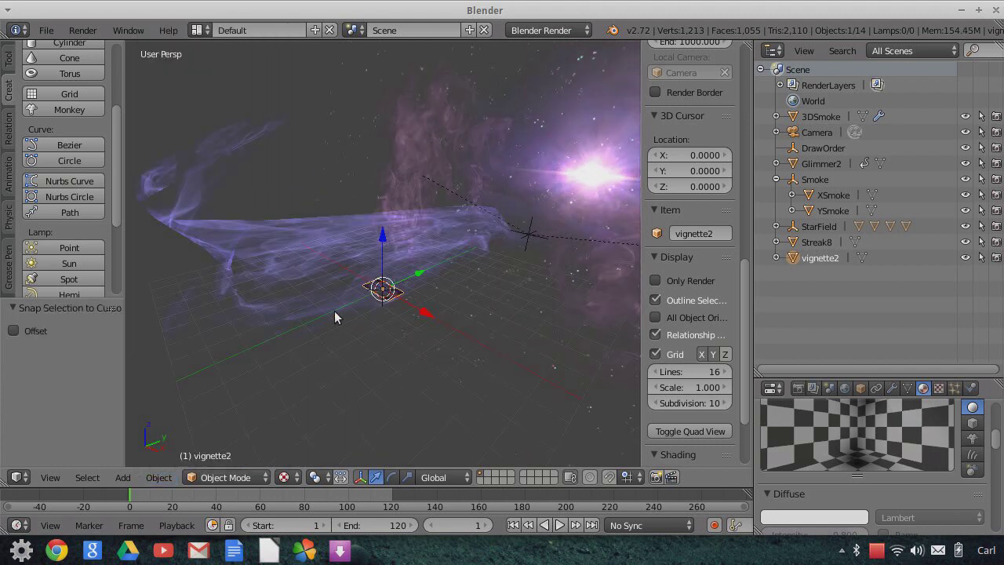
pyautogui.write('rx90')
pyautogui.press('Return')
pyautogui.press('g')
pyautogui.press('y')
pyautogui.click(329, 337)
pyautogui.scroll(-1, 392, 342)
pyautogui.scroll(-1, 406, 339)
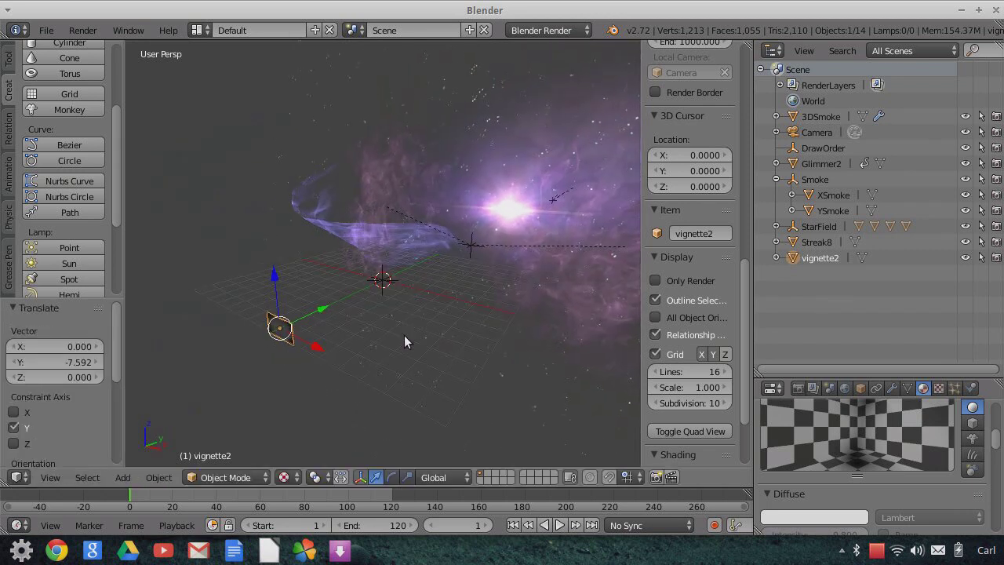
# - Shift the vignette2 plane about another -1.66 units along Y, closer to the camera
pyautogui.moveTo(404, 335); pyautogui.dragTo(320, 306, button='middle')
pyautogui.press('g')
pyautogui.press('y')
pyautogui.click(314, 350)
pyautogui.moveTo(314, 350); pyautogui.dragTo(413, 314, button='middle')
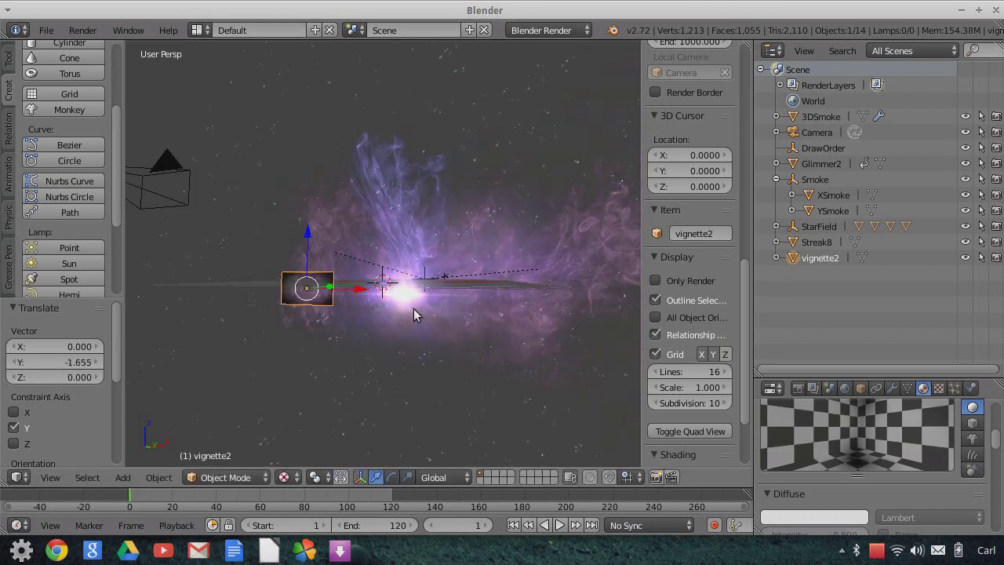
# - Raise the vignette2 plane about 1.29 units along Z and shift it about -0.41 units along Y
pyautogui.moveTo(415, 354); pyautogui.dragTo(444, 360, button='middle')
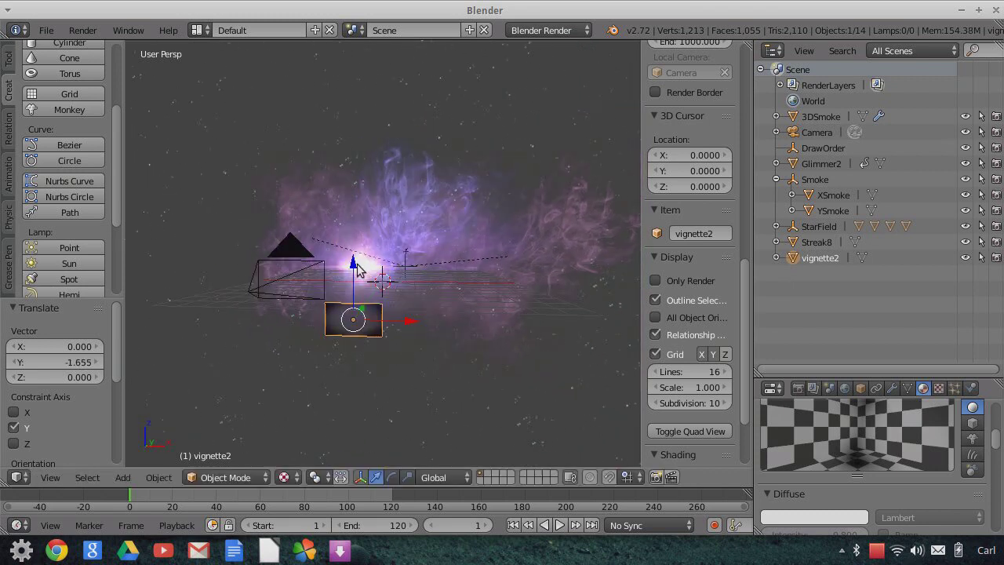
pyautogui.press('g')
pyautogui.press('z')
pyautogui.click(387, 253)
pyautogui.moveTo(425, 278); pyautogui.dragTo(369, 294, button='middle')
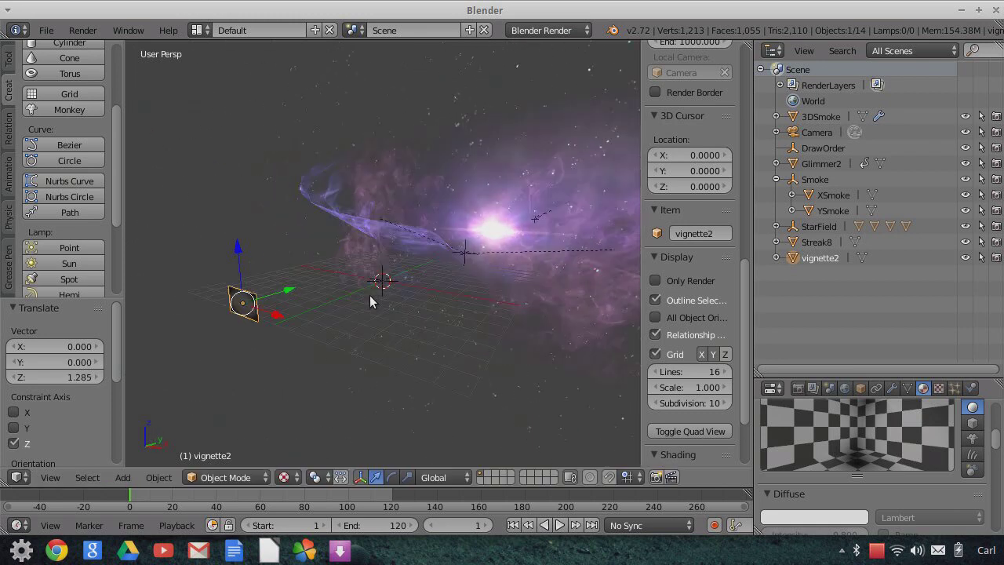
pyautogui.press('g')
pyautogui.press('y')
pyautogui.click(276, 302)
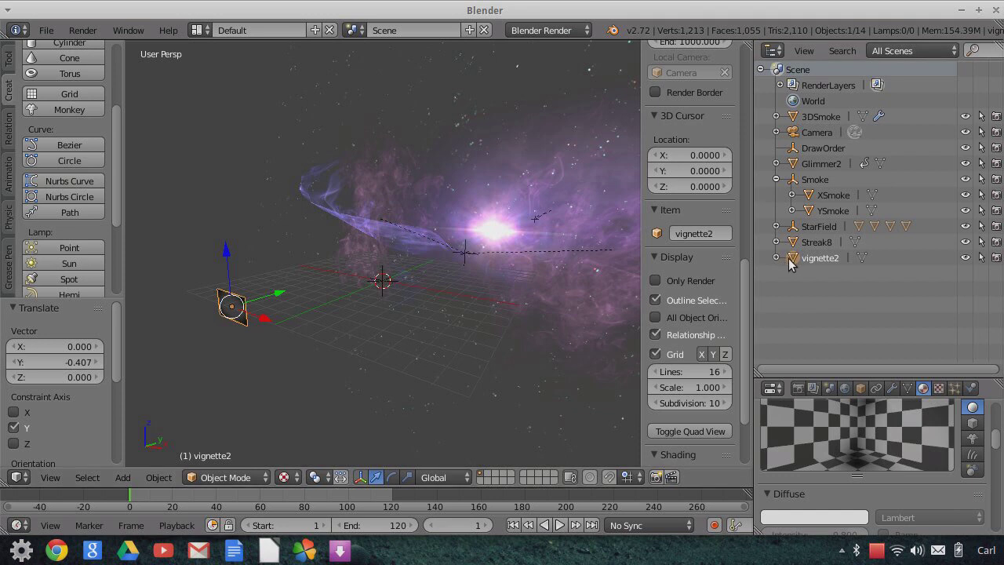
# - Parent vignette2 to Camera and, looking through the camera, raise the plane about 0.41 units along Z
pyautogui.moveTo(796, 144); pyautogui.dragTo(815, 132)
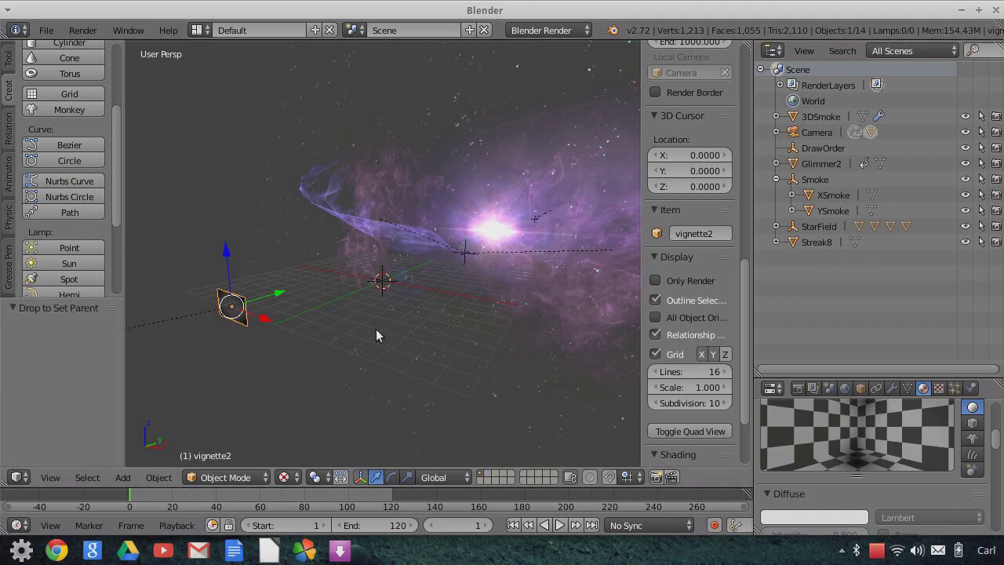
pyautogui.scroll(-3, 265, 335)
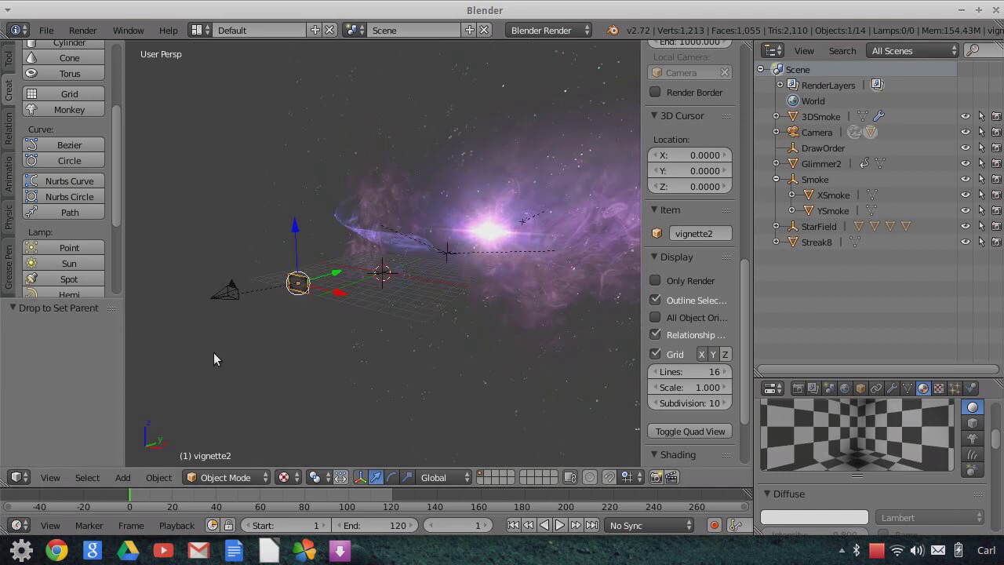
pyautogui.click(48, 478)
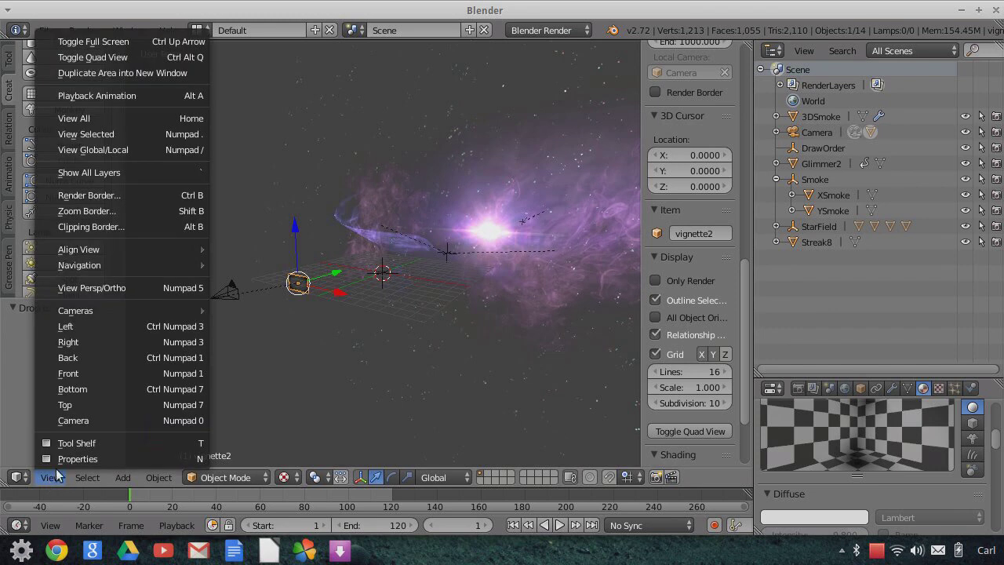
pyautogui.click(72, 422)
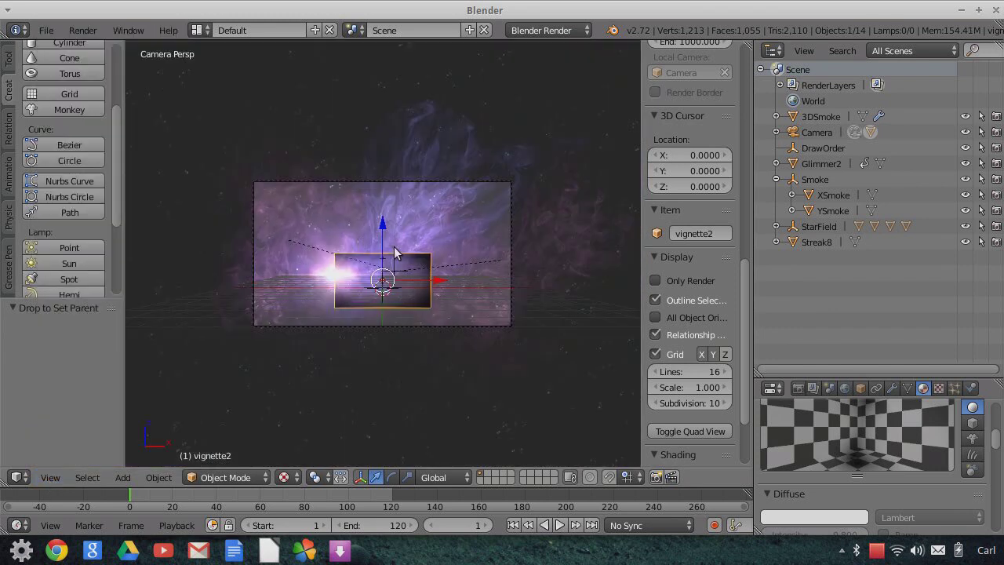
pyautogui.press('g')
pyautogui.press('z')
pyautogui.click(396, 210)
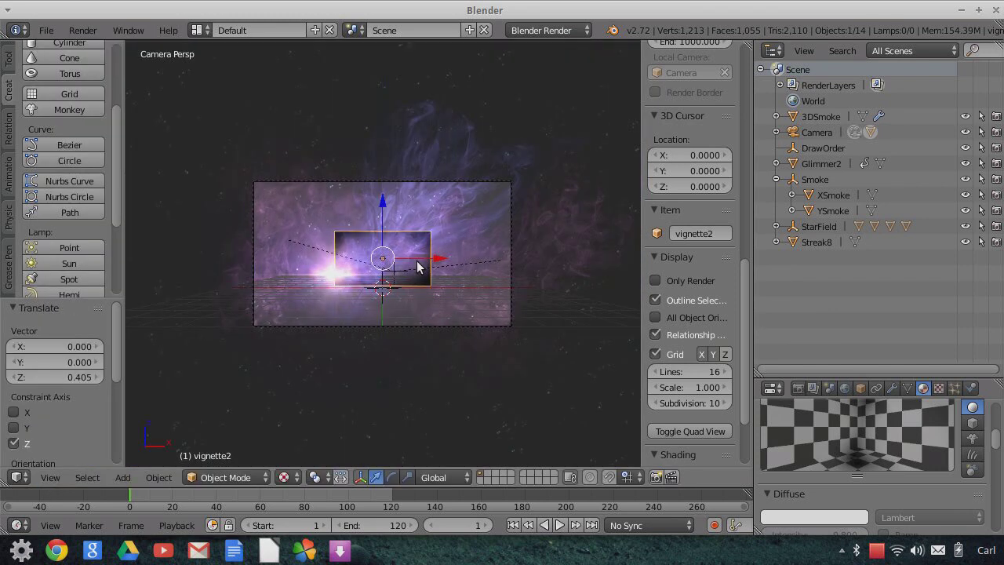
# - Move the vignette2 plane about -4.5 units along Y, right in front of the camera
pyautogui.moveTo(546, 291); pyautogui.dragTo(391, 317, button='middle')
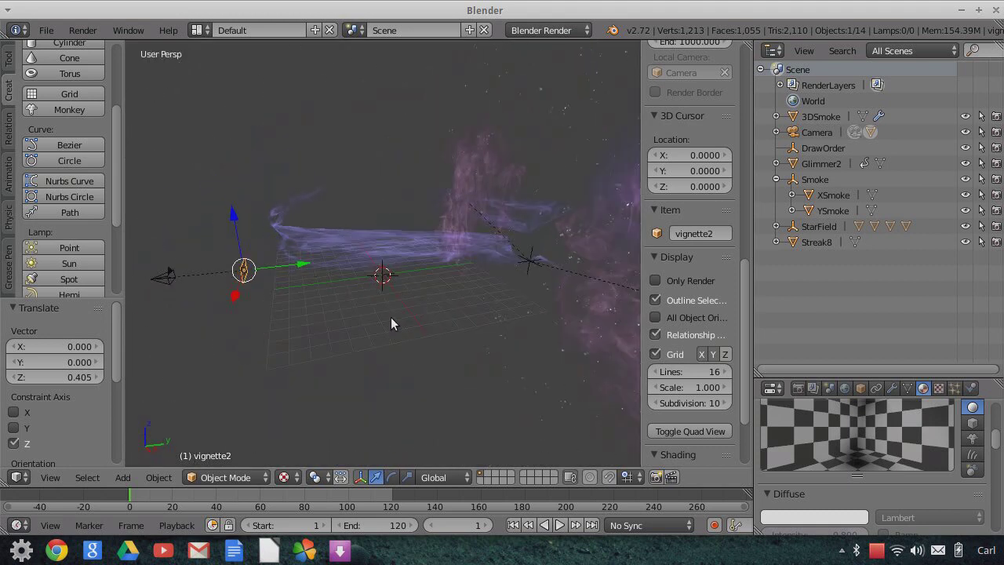
pyautogui.press('g')
pyautogui.press('y')
pyautogui.click(219, 298)
pyautogui.moveTo(218, 297); pyautogui.dragTo(259, 310, button='middle')
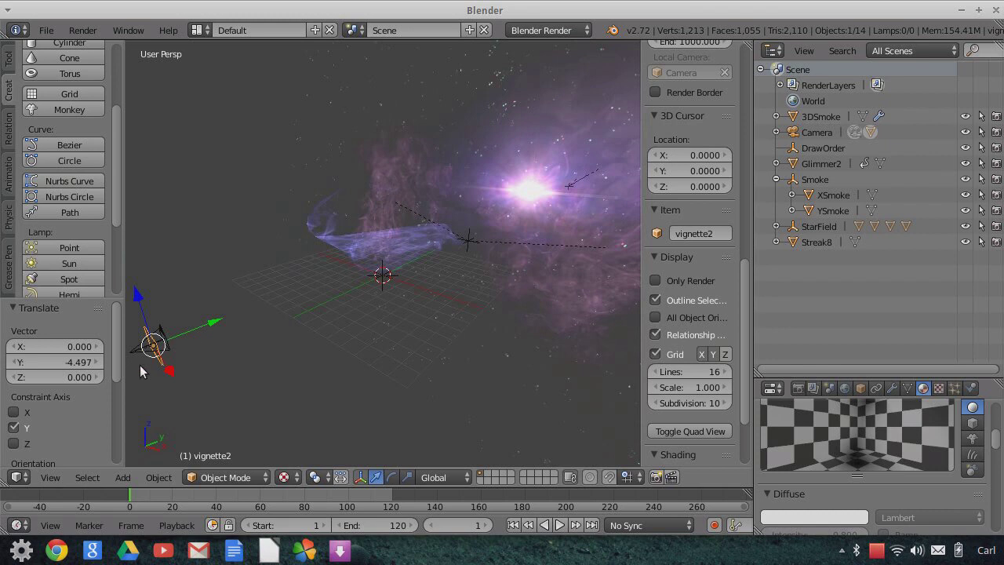
# - Look through the camera and raise the vignette2 plane about 0.08 units along Z to center it in the frame
pyautogui.click(50, 478)
pyautogui.click(41, 478)
pyautogui.click(70, 419)
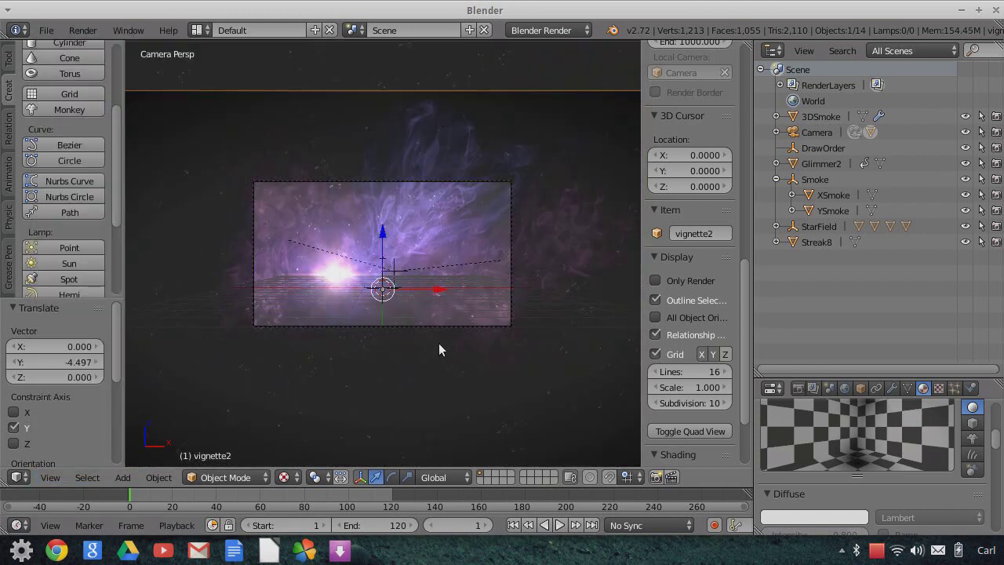
pyautogui.moveTo(382, 226); pyautogui.dragTo(382, 203)
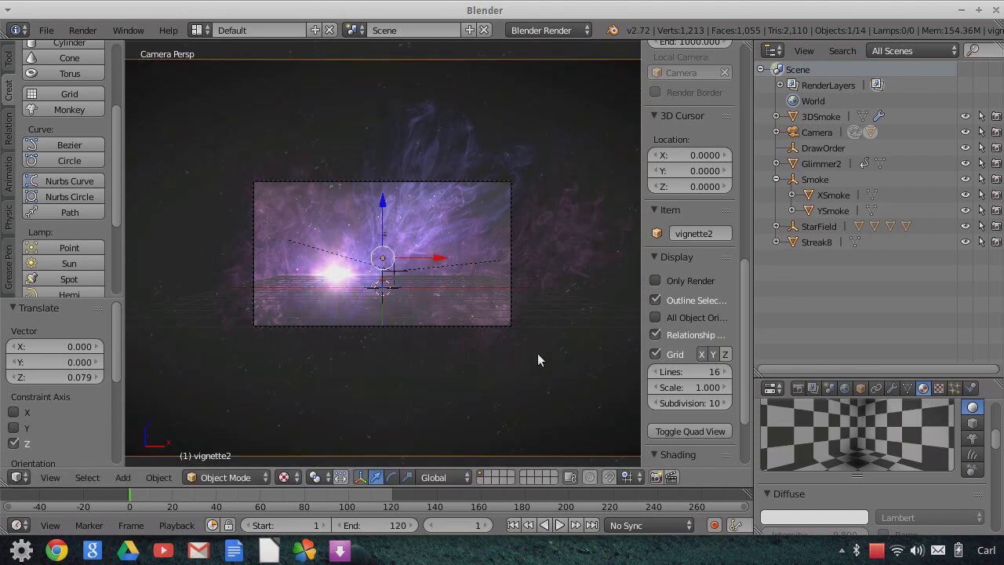
# - Scale the vignette2 plane down in stages, by about 0.4, 0.99 and 0.97, to just outside the camera frame, nudging it slightly up along Z
pyautogui.press('s')
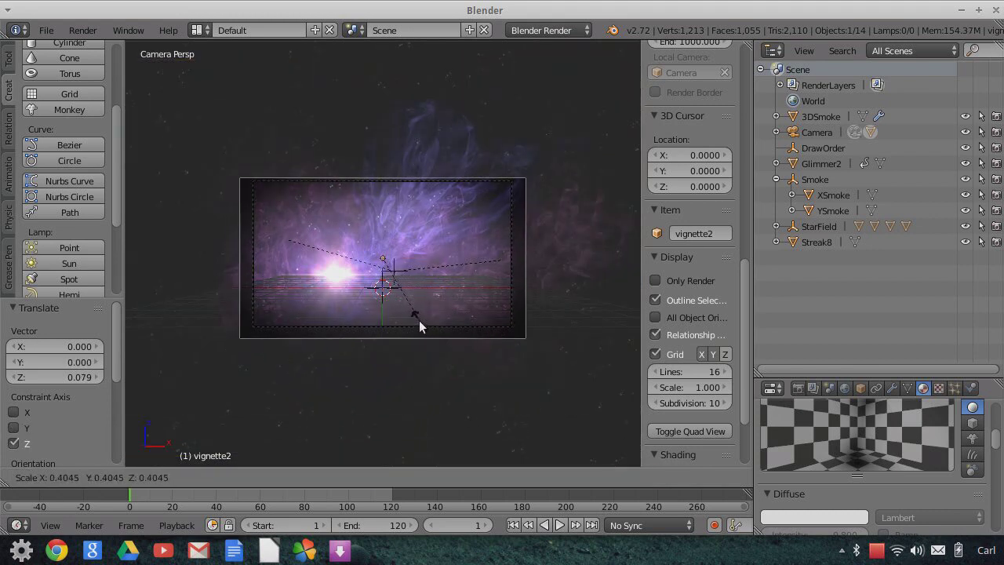
pyautogui.click(416, 324)
pyautogui.moveTo(384, 206); pyautogui.dragTo(387, 206)
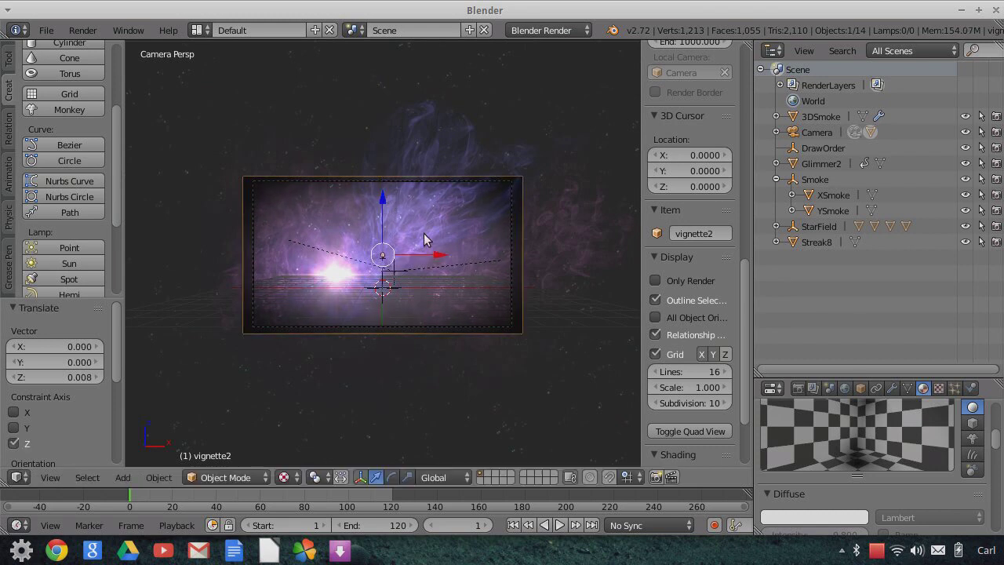
pyautogui.press('s')
pyautogui.click(451, 269)
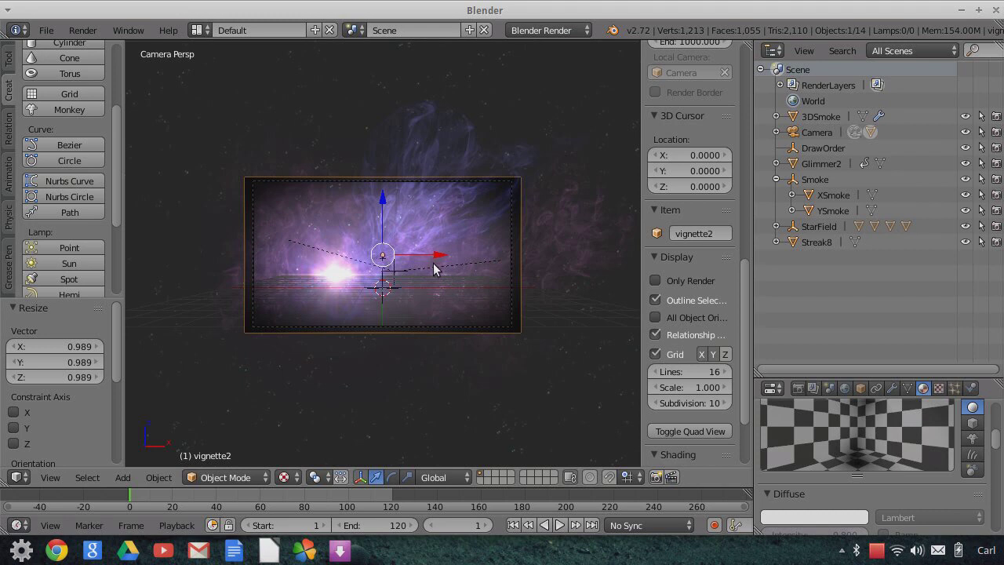
pyautogui.press('s')
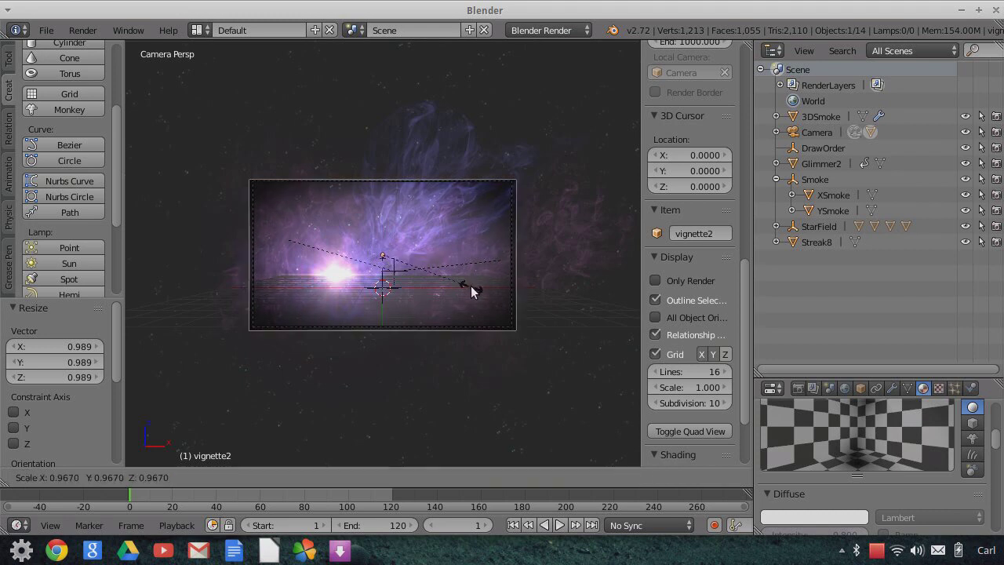
pyautogui.click(472, 287)
pyautogui.moveTo(385, 206); pyautogui.dragTo(428, 272)
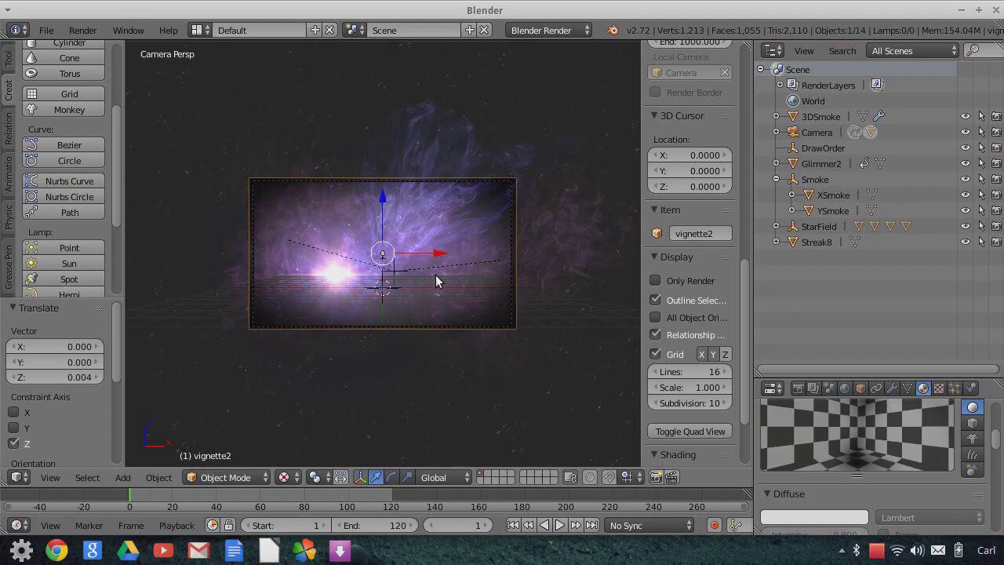
# - Enlarge the vignette2 plane by about 1.67, then shrink it by about 0.67 and 0.9 to fit just around the camera frame
pyautogui.press('s')
pyautogui.click(466, 307)
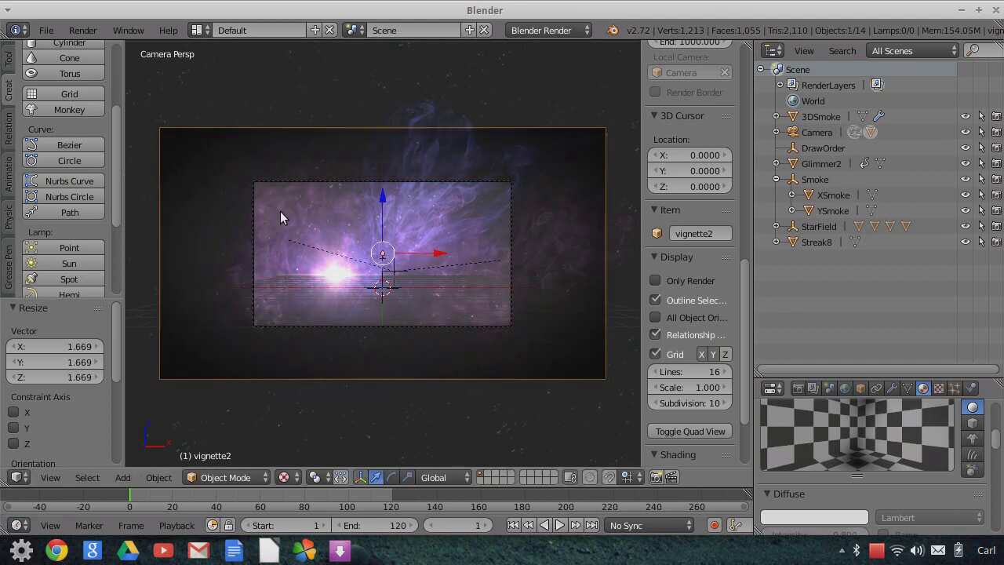
pyautogui.press('s')
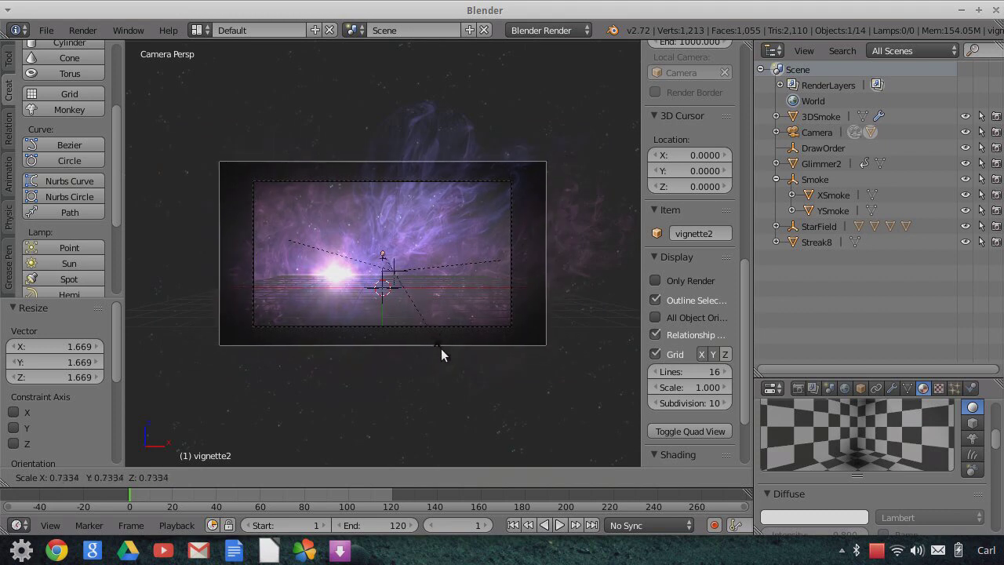
pyautogui.click(434, 350)
pyautogui.press('s')
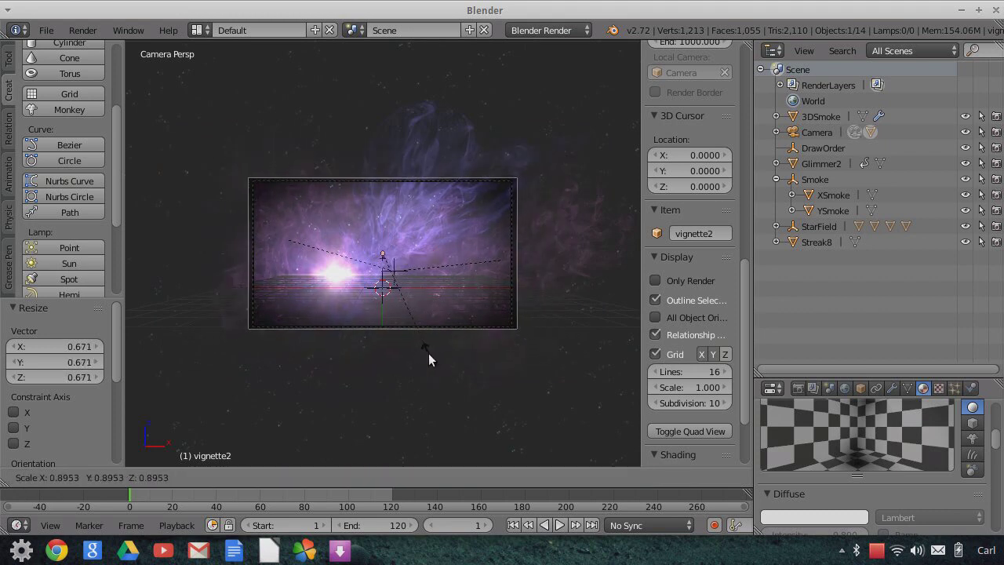
pyautogui.click(429, 359)
pyautogui.scroll(1, 403, 307)
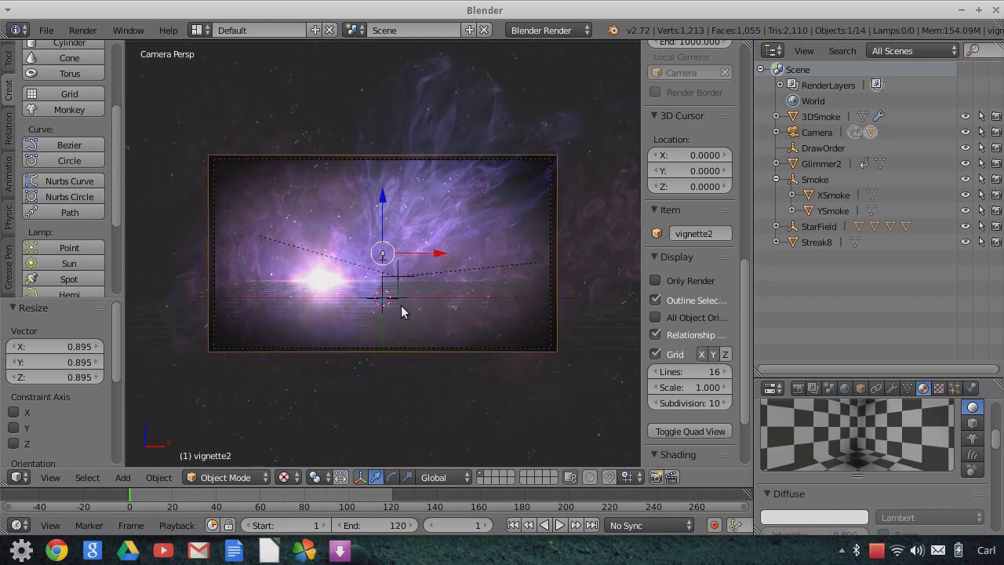
# - Select the Camera and preview its full frame with the Only Render display enabled
pyautogui.click(816, 131)
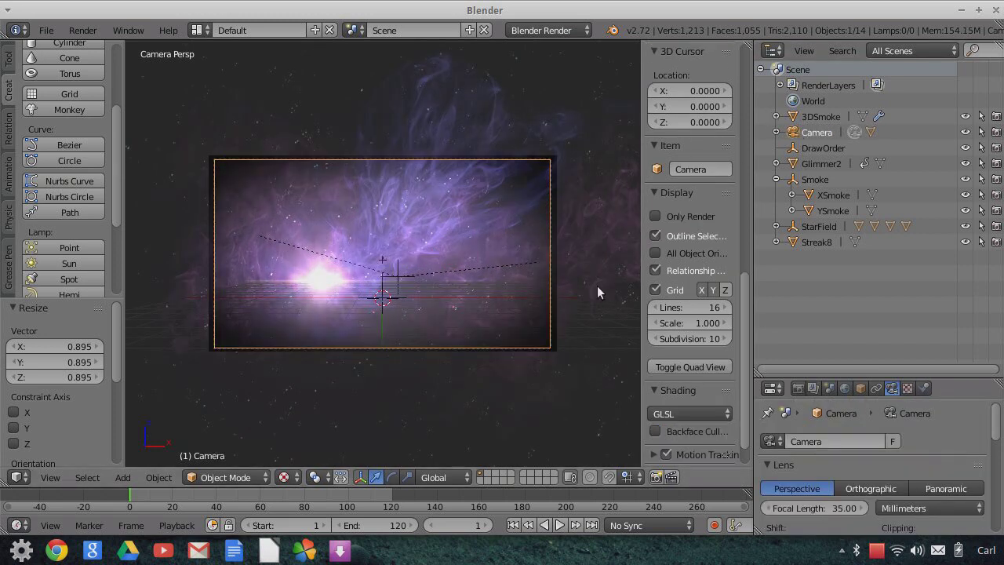
pyautogui.click(655, 217)
pyautogui.press('Home')
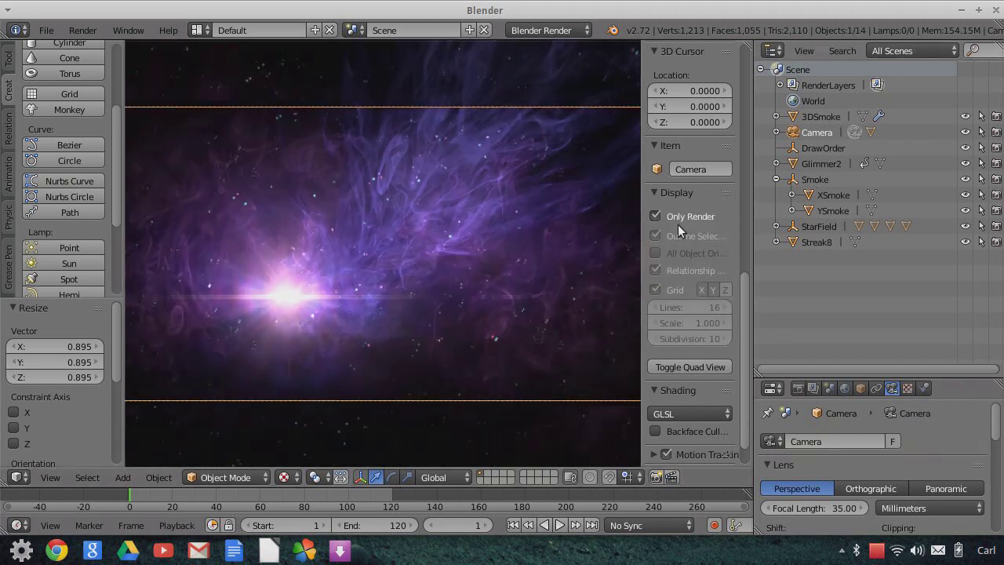
pyautogui.scroll(-1, 498, 231)
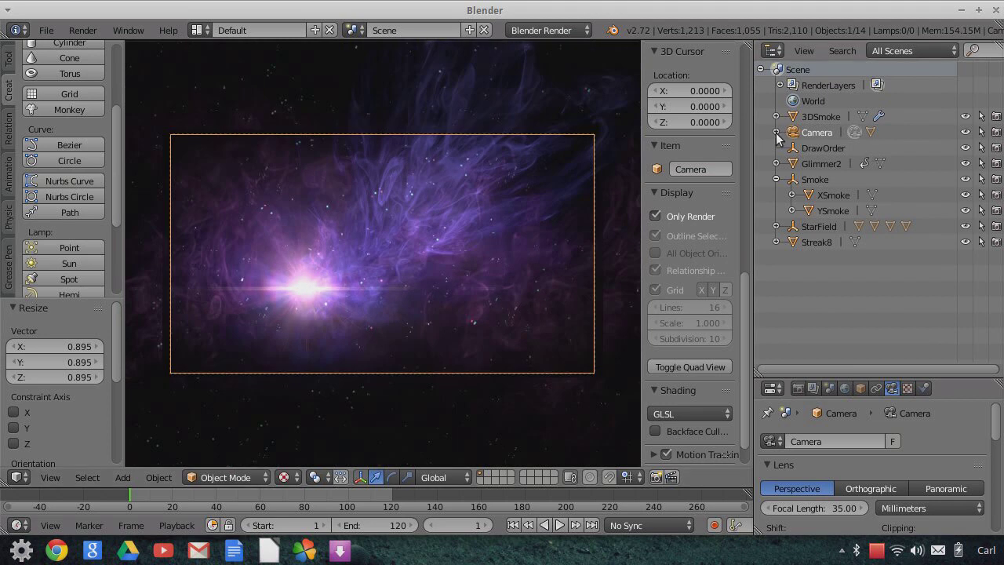
# - Expand the Camera's children and toggle vignette2's viewport visibility repeatedly to compare the image with and without the vignette, leaving it visible
pyautogui.click(776, 133)
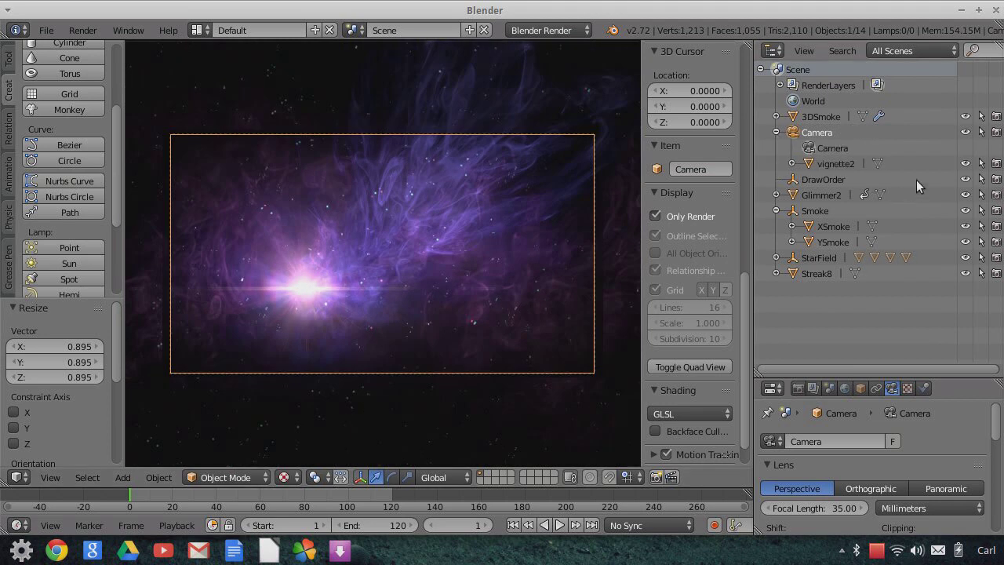
pyautogui.click(965, 163)
pyautogui.click(965, 163)
pyautogui.click(965, 163)
pyautogui.click(965, 164)
pyautogui.click(965, 164)
pyautogui.click(965, 164)
pyautogui.click(965, 163)
pyautogui.click(965, 163)
pyautogui.click(965, 163)
pyautogui.click(965, 163)
# - Render the current frame to check the vignette, then return to the 3D View
pyautogui.press('F12')
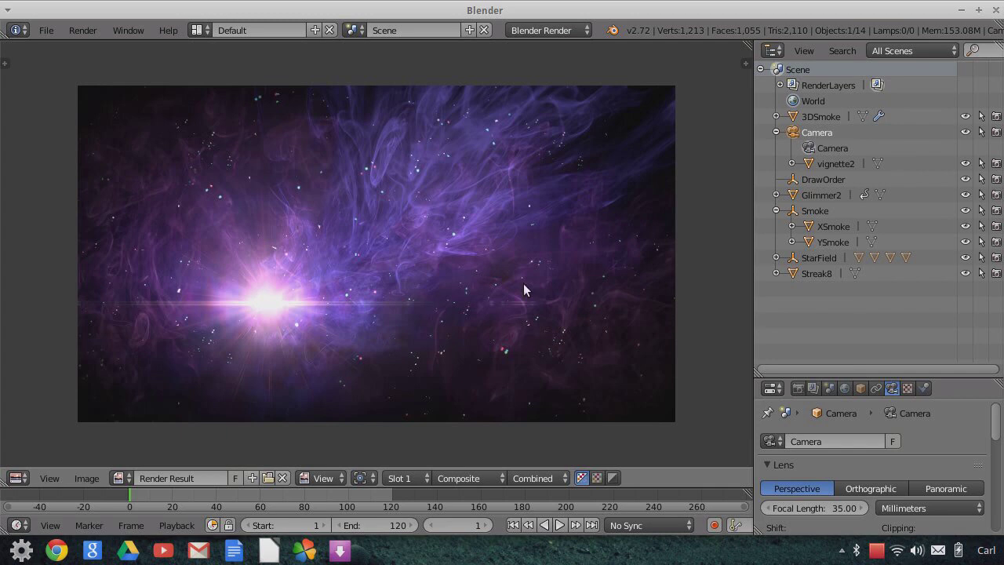
pyautogui.click(17, 478)
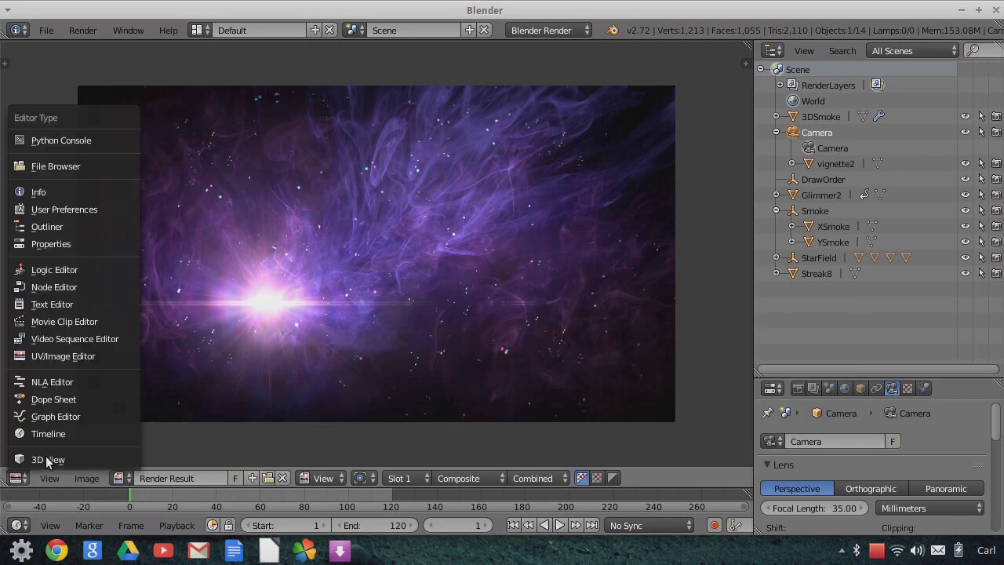
pyautogui.click(49, 458)
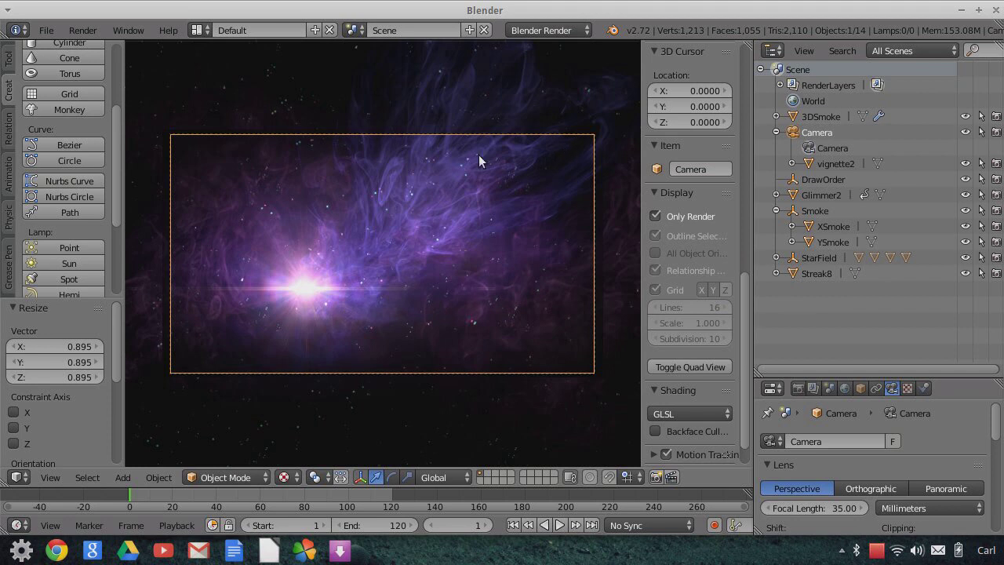
# - Disable the Only Render display and examine the scene's layers and the camera from outside the camera view
pyautogui.scroll(-3, 547, 249)
pyautogui.moveTo(547, 249); pyautogui.dragTo(665, 246, button='middle')
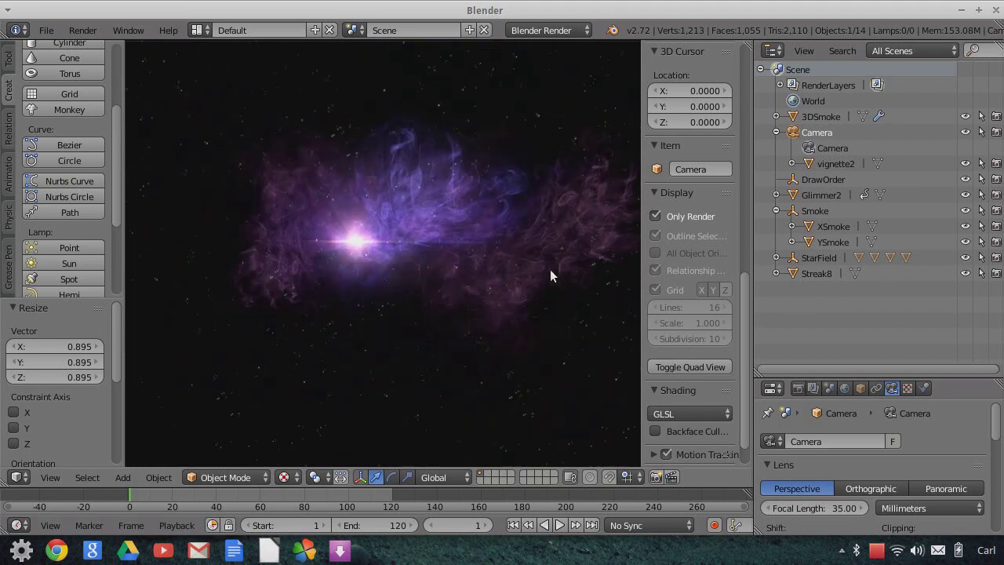
pyautogui.click(687, 212)
pyautogui.moveTo(425, 255); pyautogui.dragTo(506, 265, button='middle')
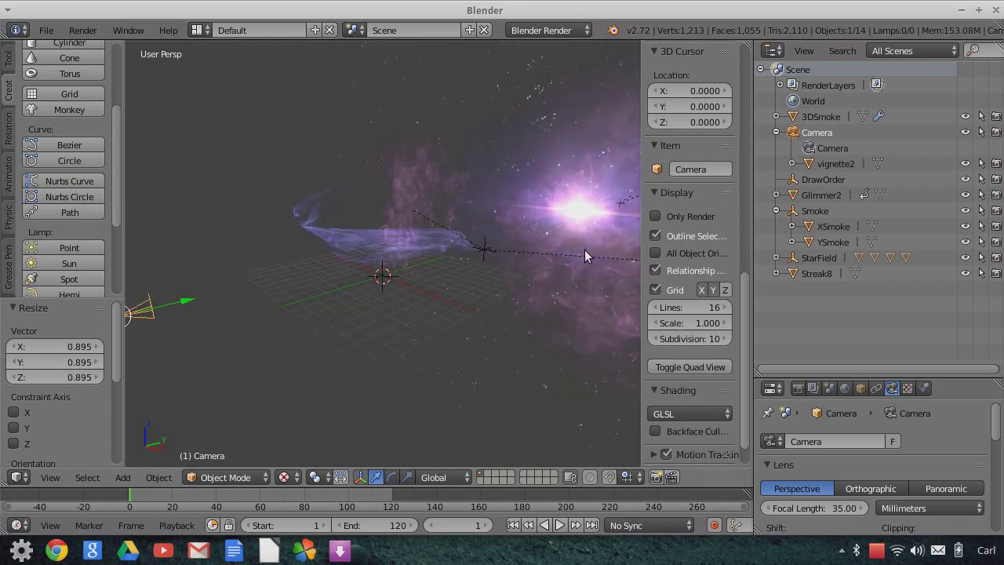
pyautogui.scroll(-2, 587, 252)
pyautogui.scroll(-1, 579, 264)
pyautogui.moveTo(569, 278); pyautogui.dragTo(576, 274, button='middle')
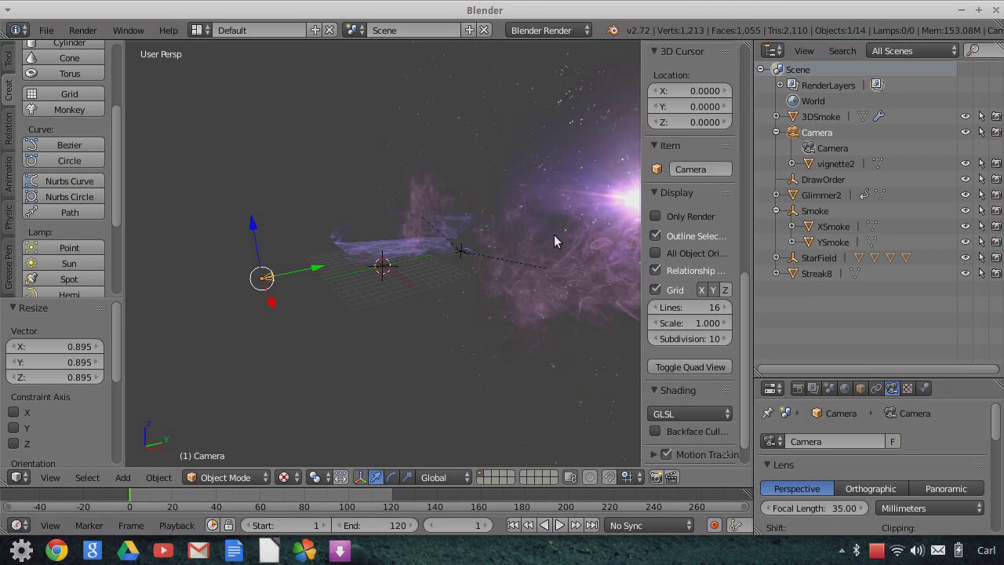
pyautogui.scroll(-1, 554, 239)
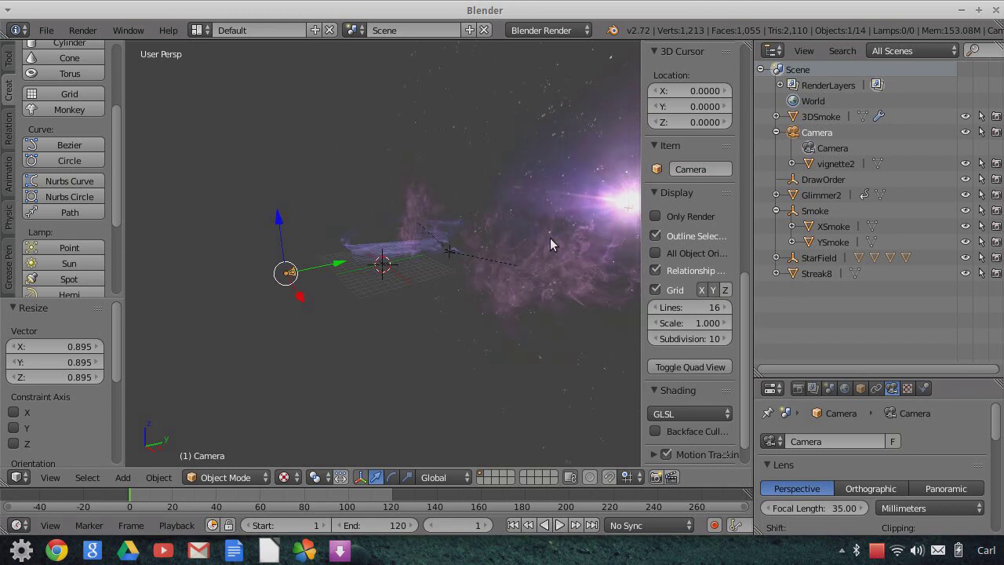
# - Import LensGrit2.png from the LensFlareRigElements folder as an image plane
pyautogui.scroll(-2, 550, 238)
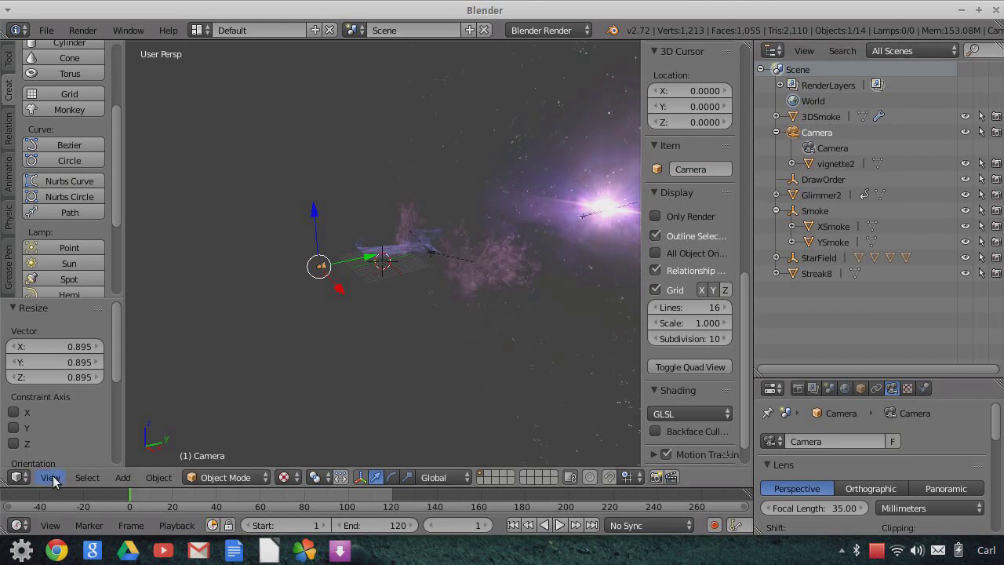
pyautogui.click(46, 30)
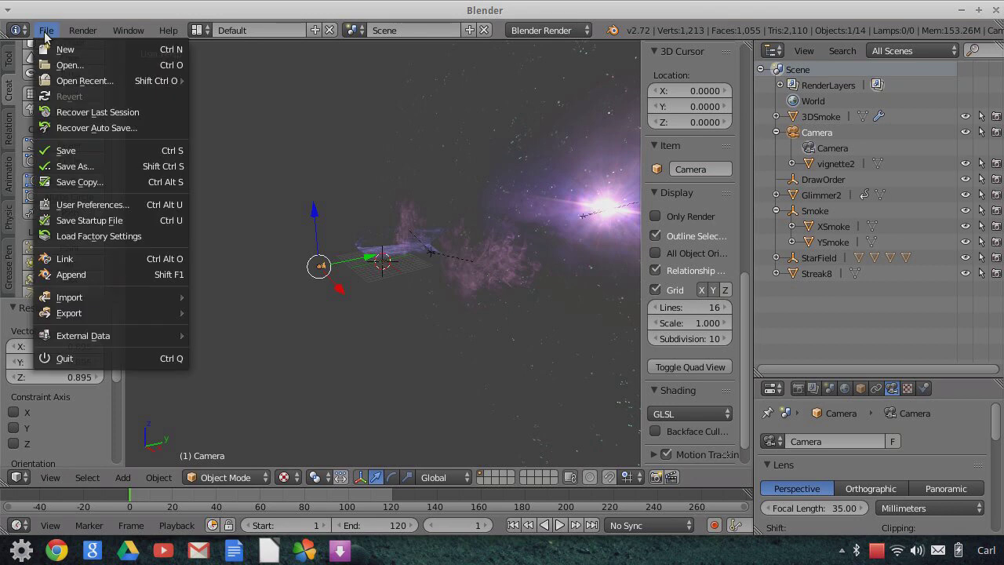
pyautogui.moveTo(81, 300)
pyautogui.click(246, 344)
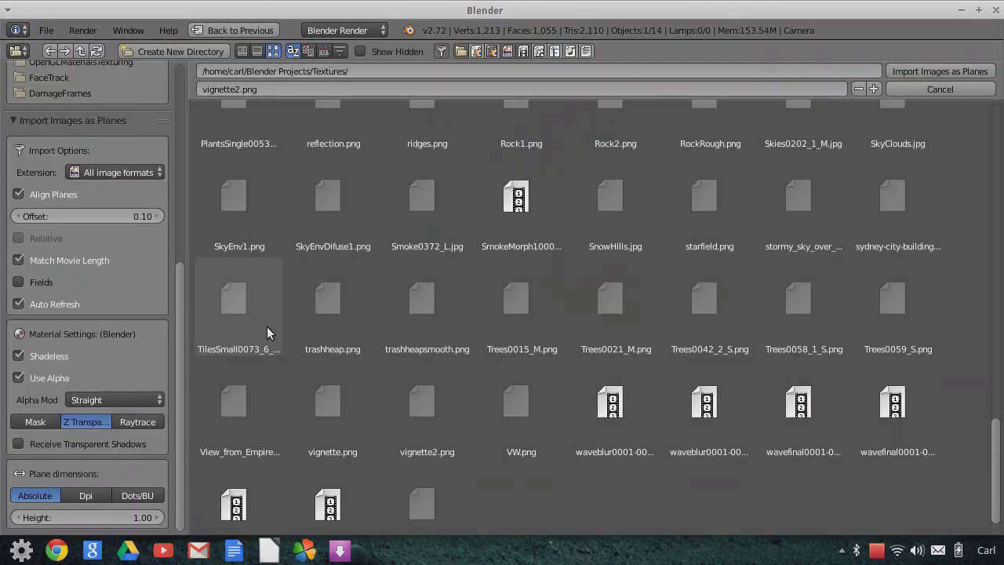
pyautogui.scroll(2, 105, 273)
pyautogui.scroll(8, 108, 269)
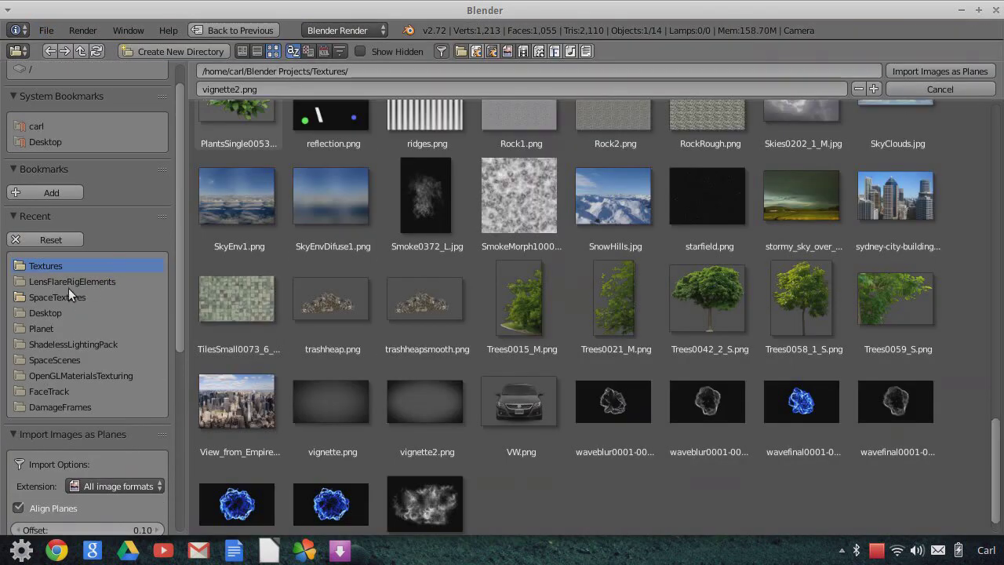
pyautogui.click(86, 281)
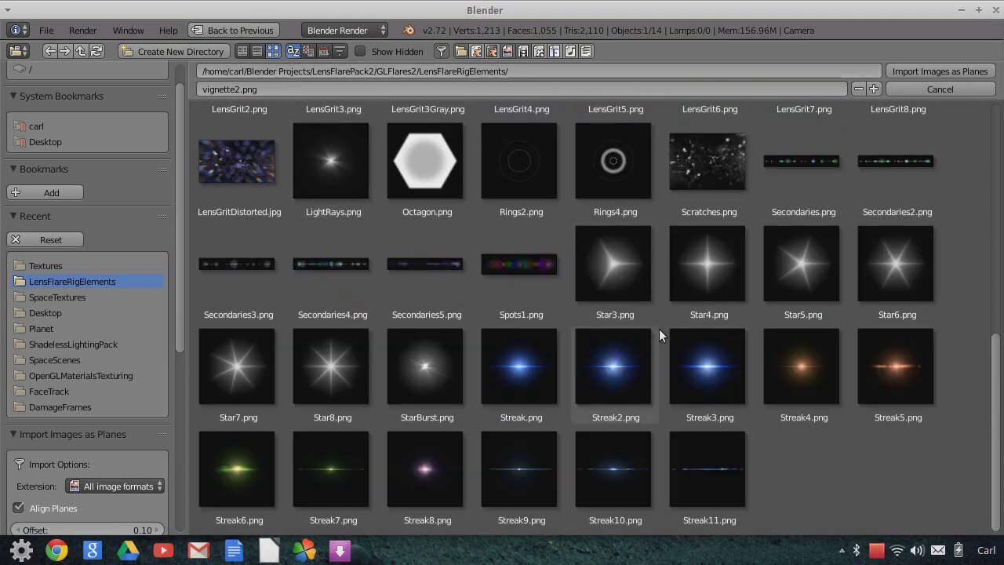
pyautogui.scroll(8, 673, 330)
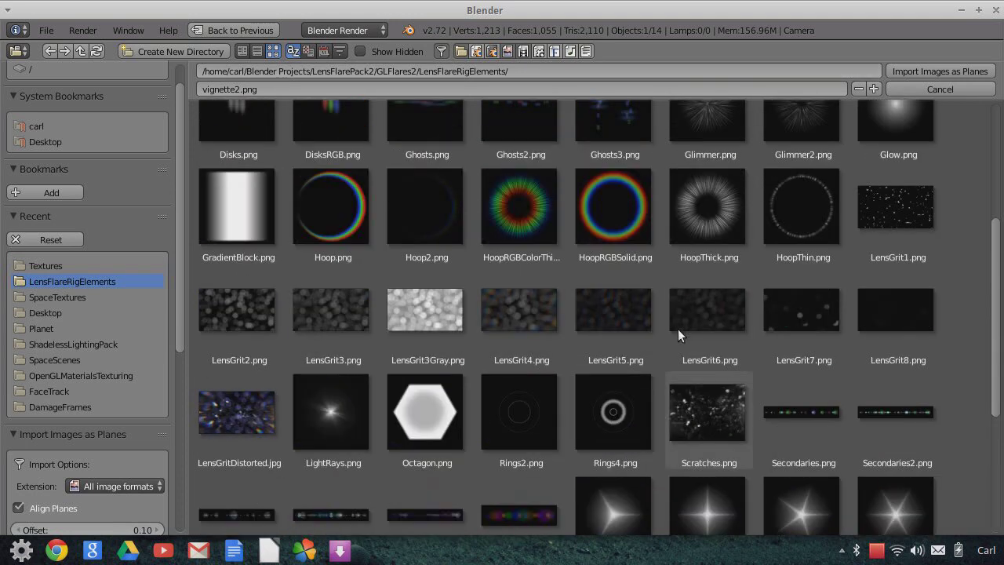
pyautogui.scroll(2, 571, 345)
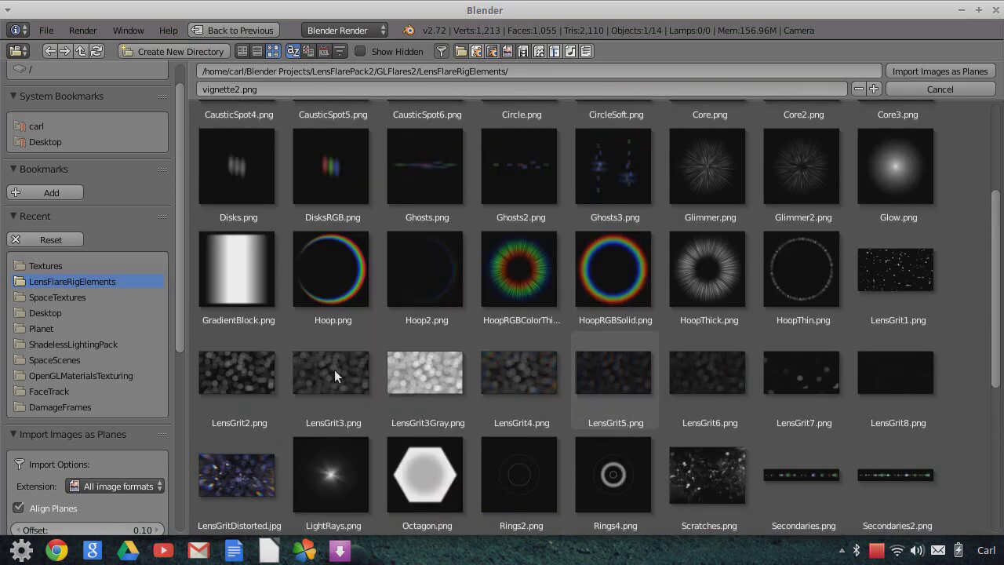
pyautogui.click(232, 373)
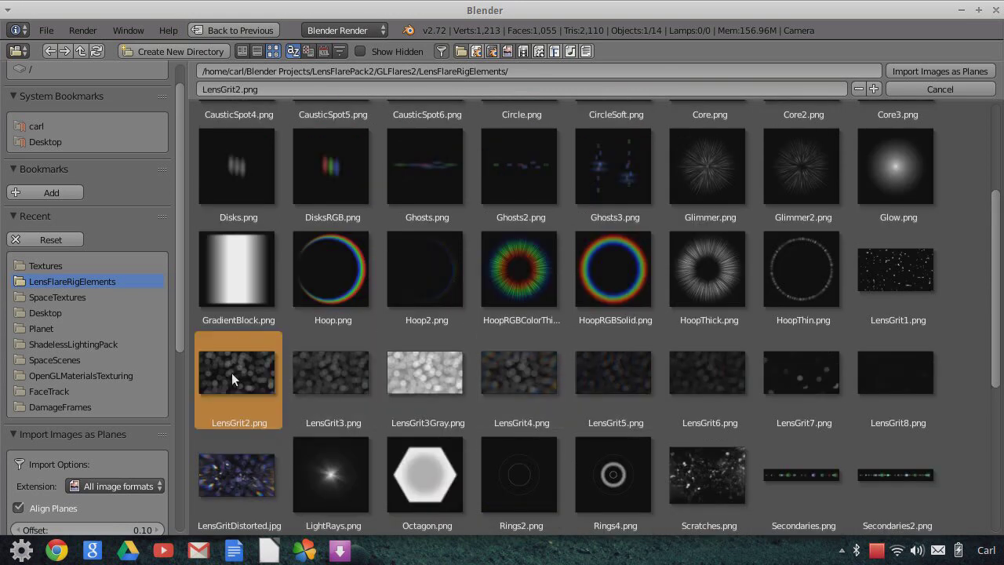
pyautogui.click(908, 68)
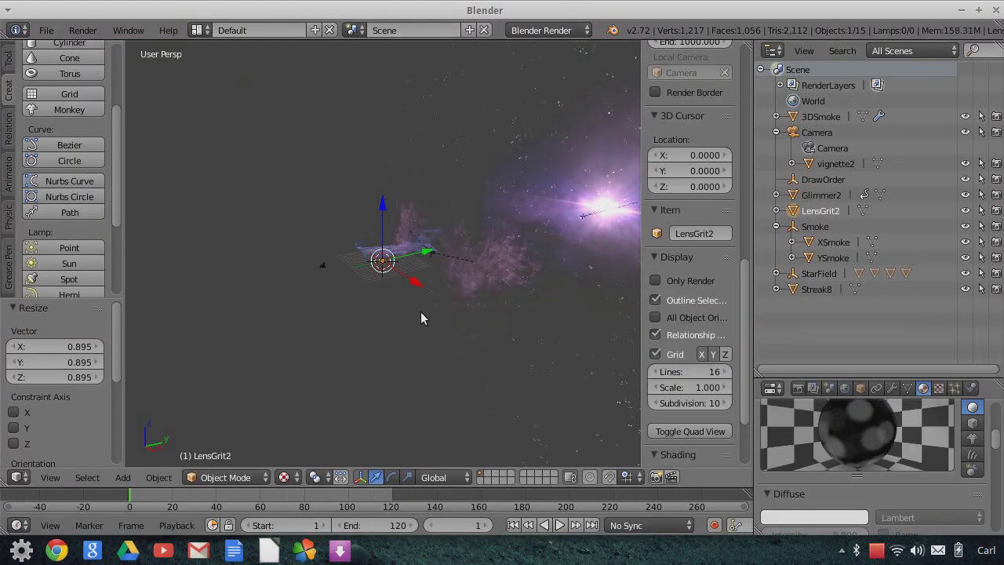
# - Rotate the LensGrit2 plane 90° about X and move it about -13.4 along Y and 2.1 along Z towards the camera
pyautogui.write('rx90')
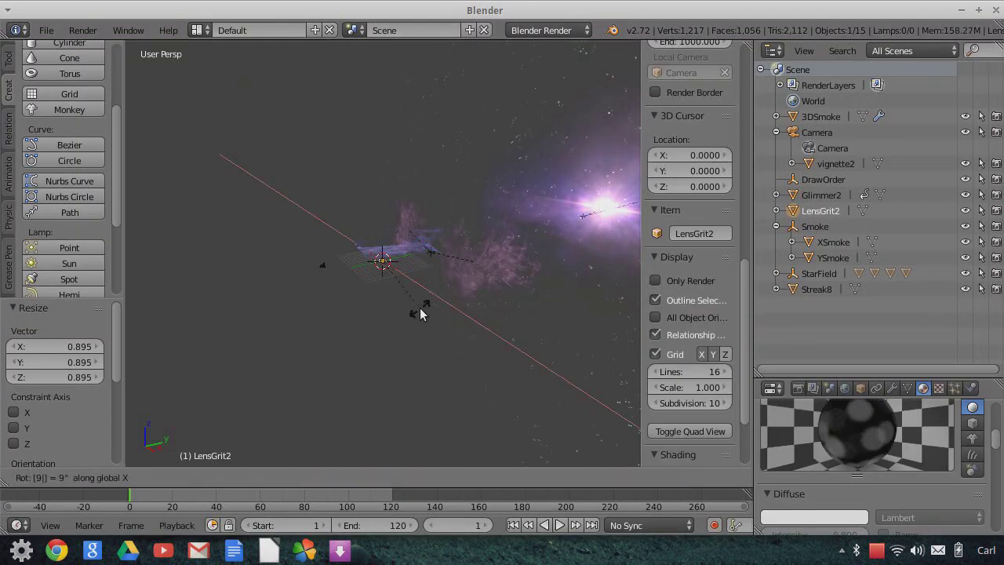
pyautogui.press('Return')
pyautogui.press('g')
pyautogui.press('y')
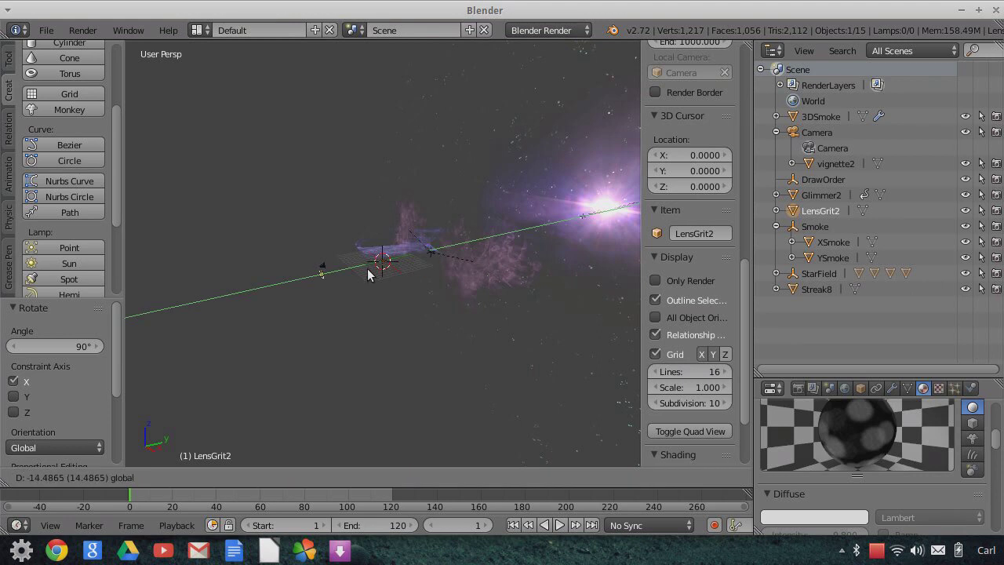
pyautogui.click(372, 298)
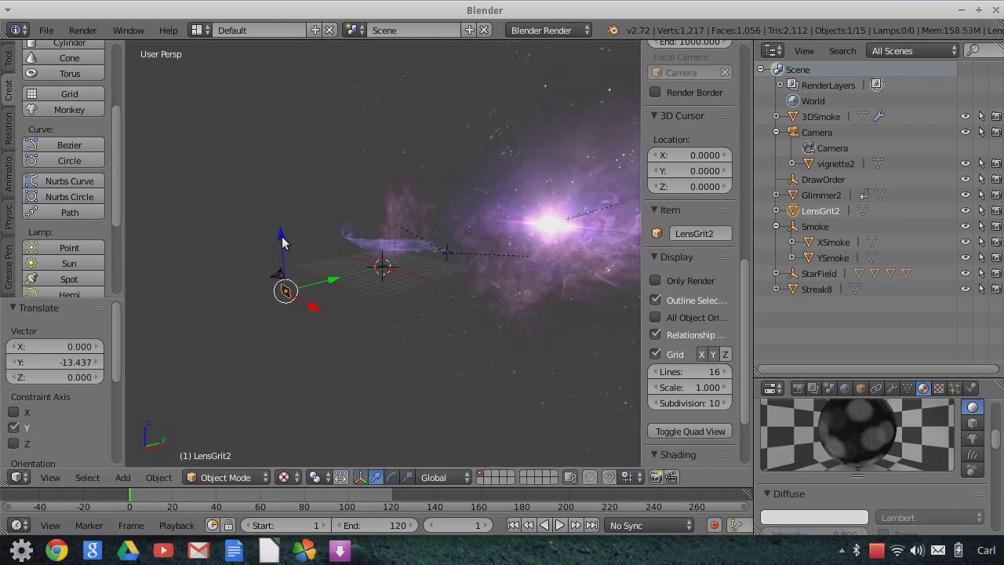
pyautogui.press('g')
pyautogui.press('z')
pyautogui.click(306, 300)
pyautogui.moveTo(306, 300); pyautogui.dragTo(355, 288, button='middle')
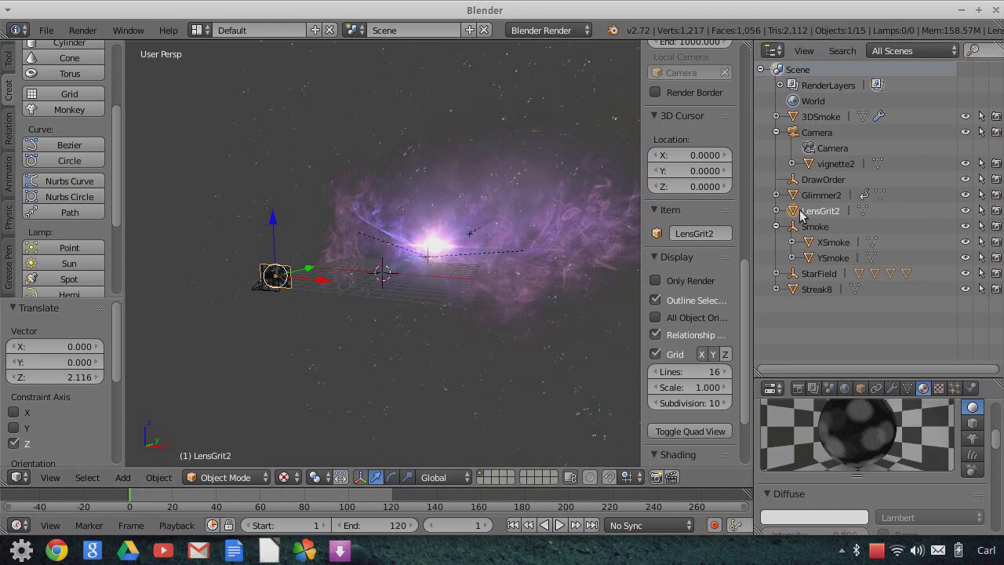
# - Parent LensGrit2 to the Camera and shift the plane about 0.36 along X and -0.4 along Y, close in front of the camera
pyautogui.moveTo(796, 134); pyautogui.dragTo(798, 133)
pyautogui.moveTo(318, 287); pyautogui.dragTo(328, 314, button='middle')
pyautogui.moveTo(289, 303); pyautogui.dragTo(321, 317)
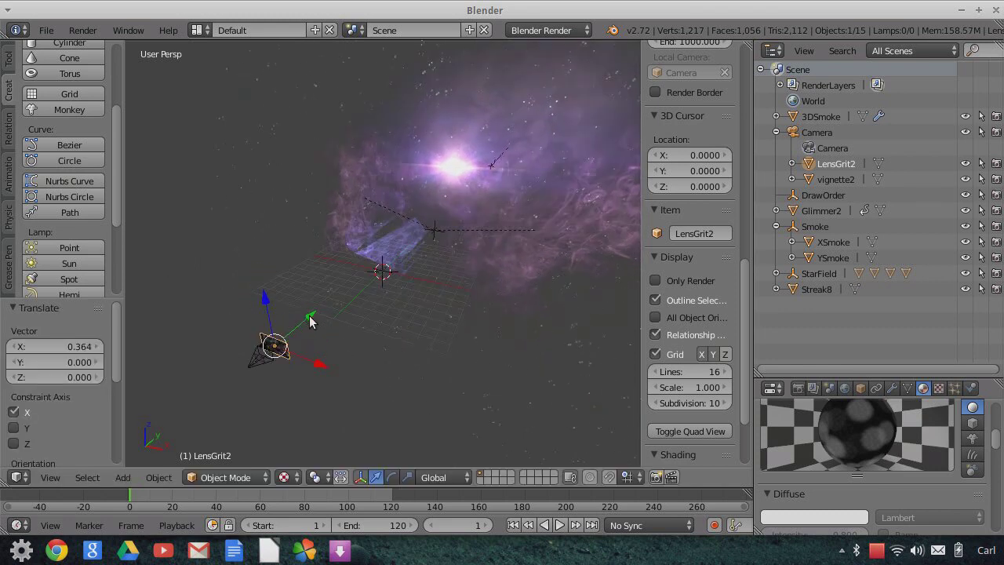
pyautogui.press('g')
pyautogui.press('y')
pyautogui.click(305, 328)
pyautogui.moveTo(320, 370)
pyautogui.mouseDown(button='middle')
pyautogui.moveTo(326, 376)
pyautogui.moveTo(331, 365)
pyautogui.moveTo(315, 360)
pyautogui.mouseUp(button='middle')
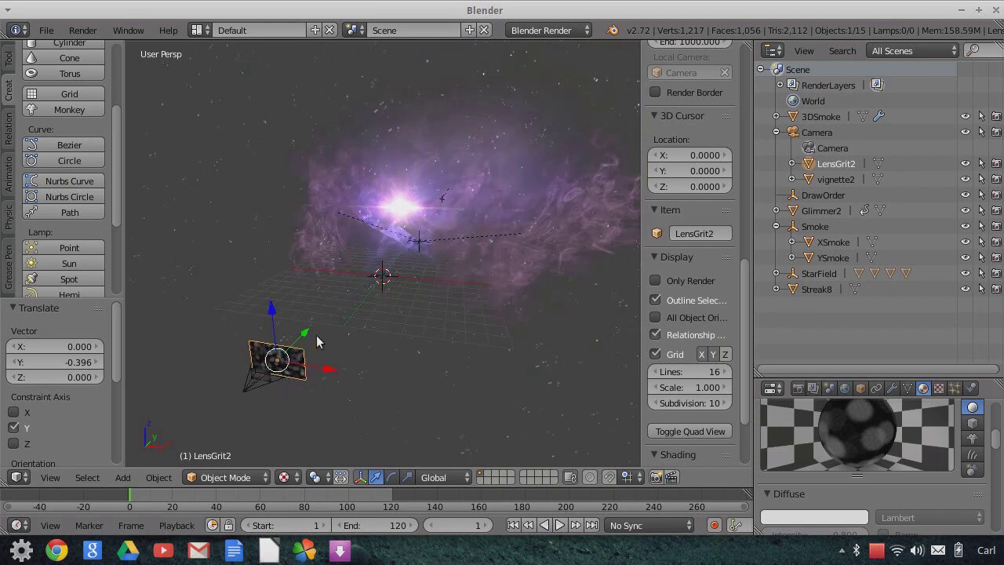
# - Look through the camera and centre LensGrit2 on its frame, moving it about -0.37 along X and -0.34 in total along Z
pyautogui.click(50, 477)
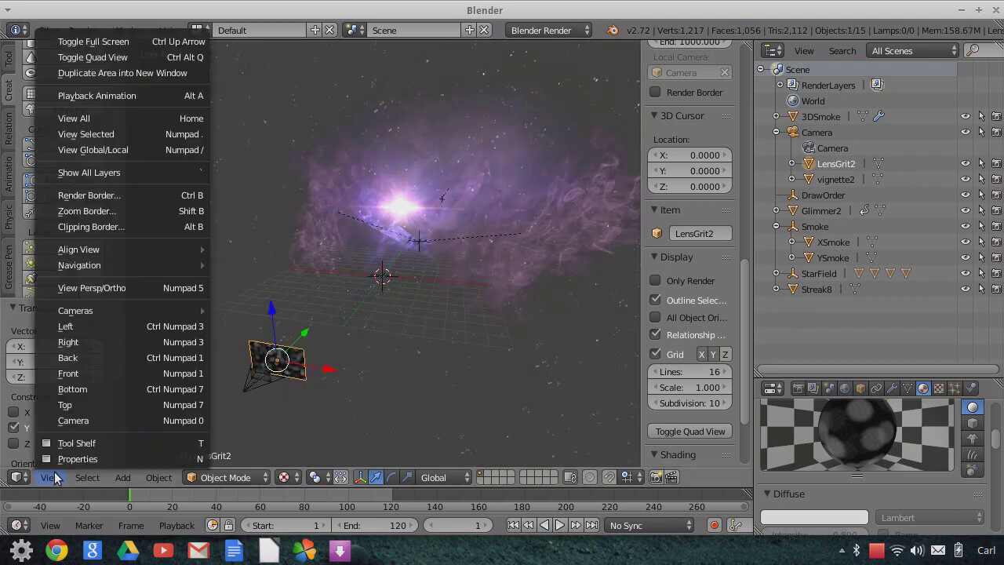
pyautogui.click(43, 420)
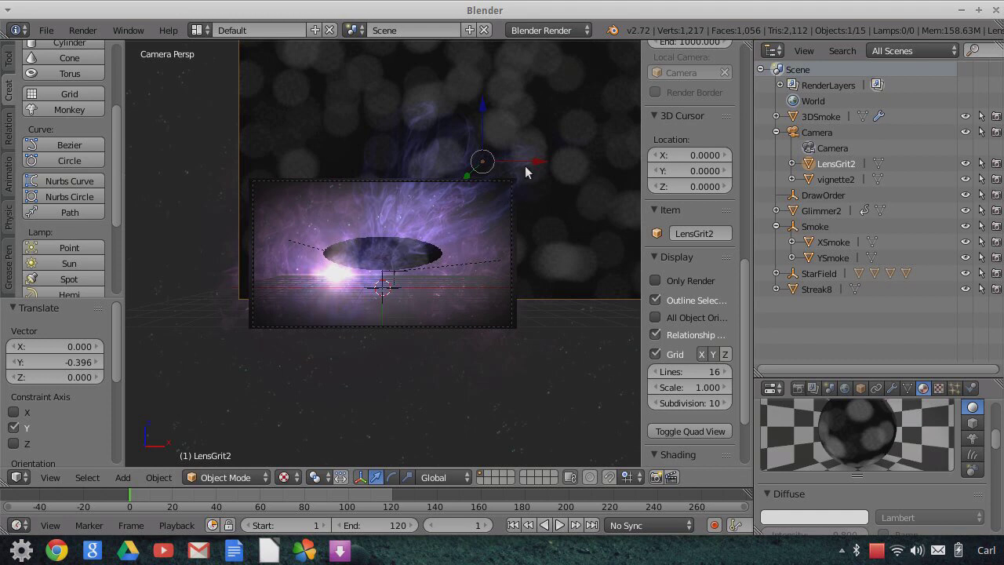
pyautogui.press('g')
pyautogui.press('z')
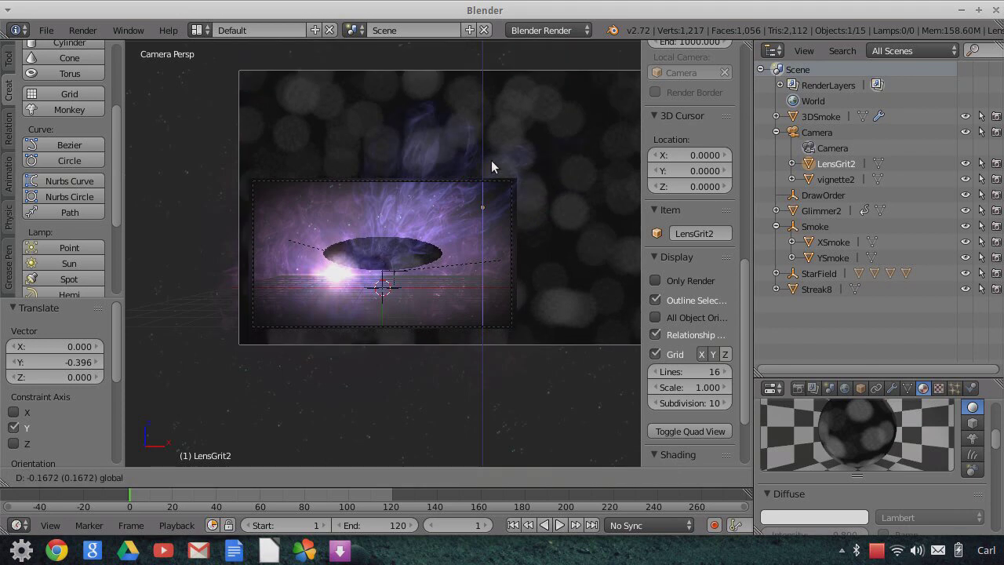
pyautogui.click(527, 238)
pyautogui.press('g')
pyautogui.press('x')
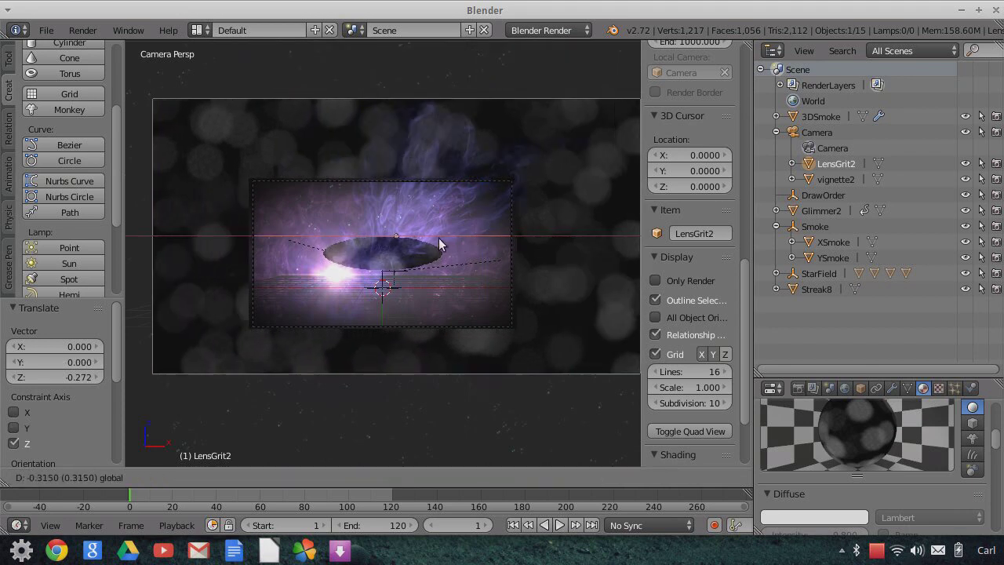
pyautogui.click(428, 240)
pyautogui.press('g')
pyautogui.press('z')
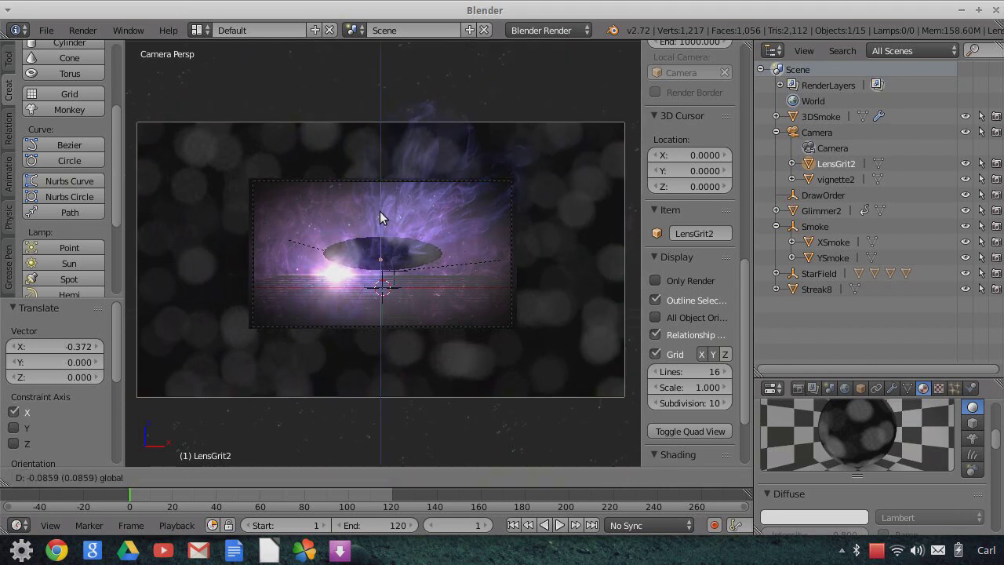
pyautogui.click(383, 204)
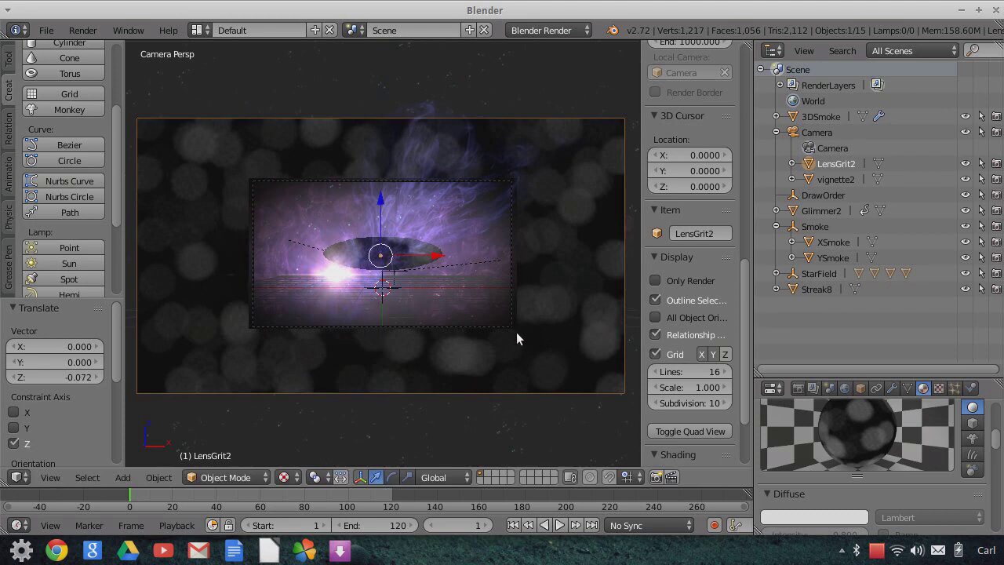
# - Scale LensGrit2 down to just cover the camera frame and fine-tune its vertical position
pyautogui.press('s')
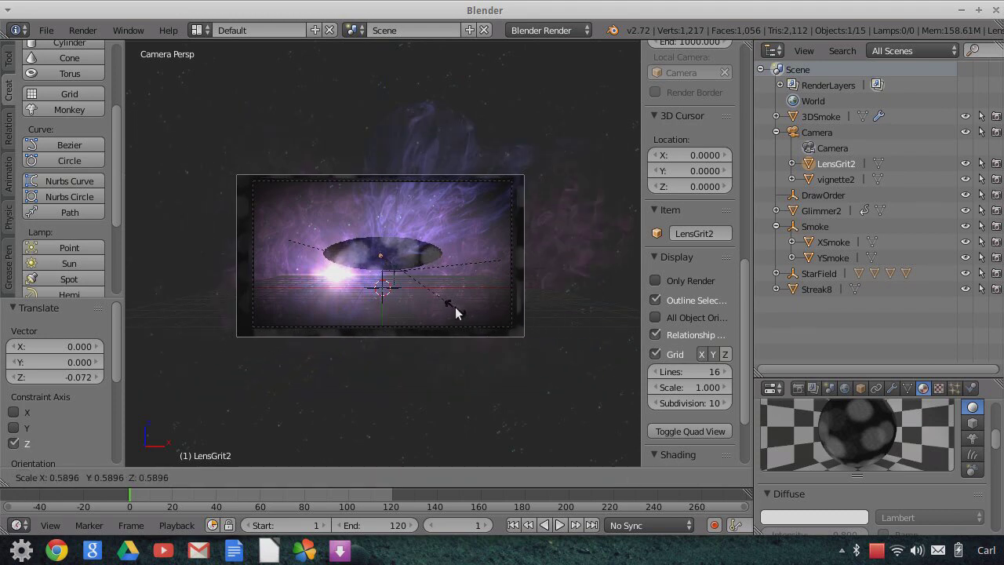
pyautogui.press('Escape')
pyautogui.press('g')
pyautogui.press('z')
pyautogui.click(388, 205)
pyautogui.press('s')
pyautogui.click(430, 276)
pyautogui.moveTo(431, 253); pyautogui.dragTo(385, 210)
pyautogui.click(385, 210)
# - Enable X-Ray display for LensGrit2 and nudge the plane about -0.005 along X to centre it on the frame
pyautogui.click(861, 387)
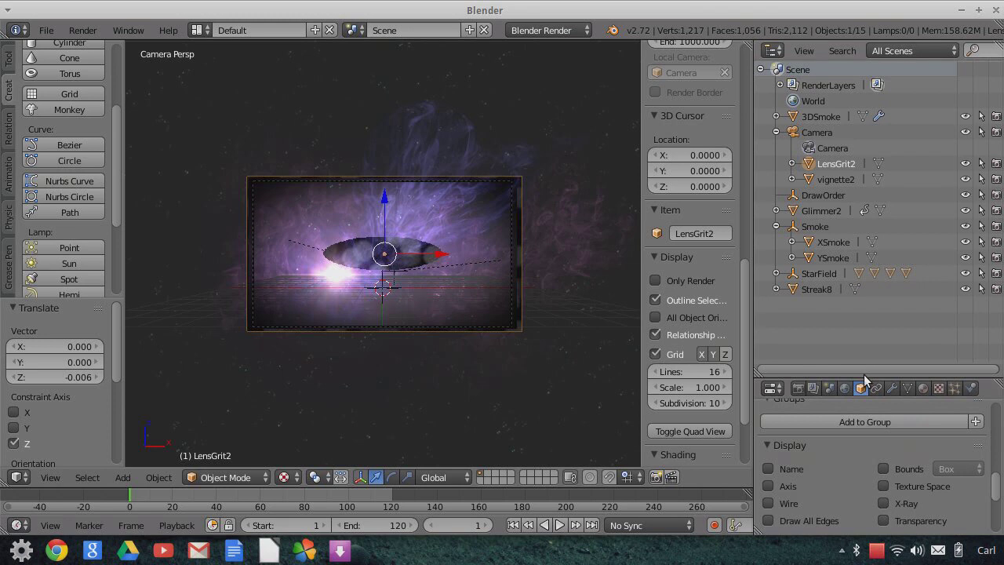
pyautogui.moveTo(865, 375); pyautogui.dragTo(865, 274)
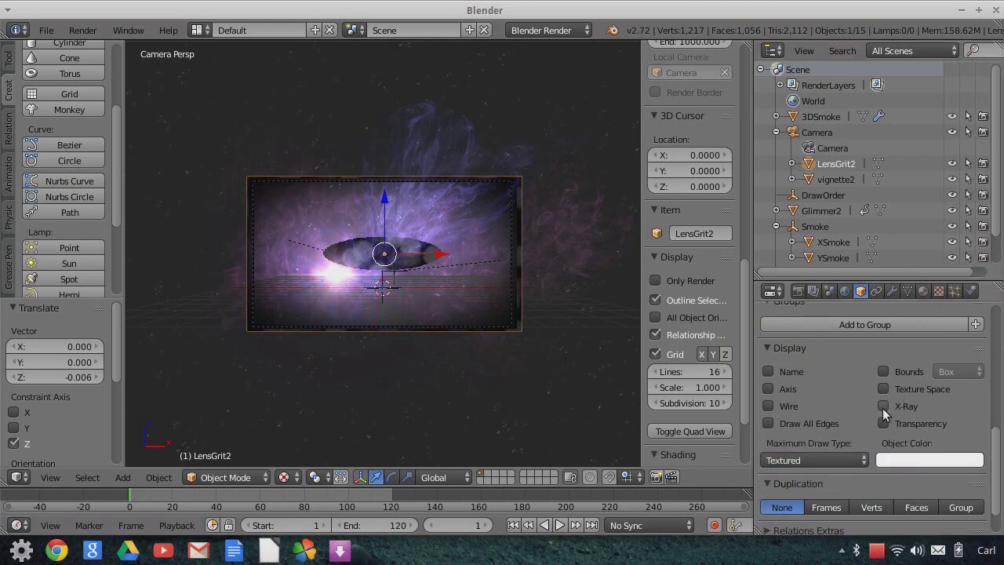
pyautogui.click(884, 406)
pyautogui.scroll(3, 451, 329)
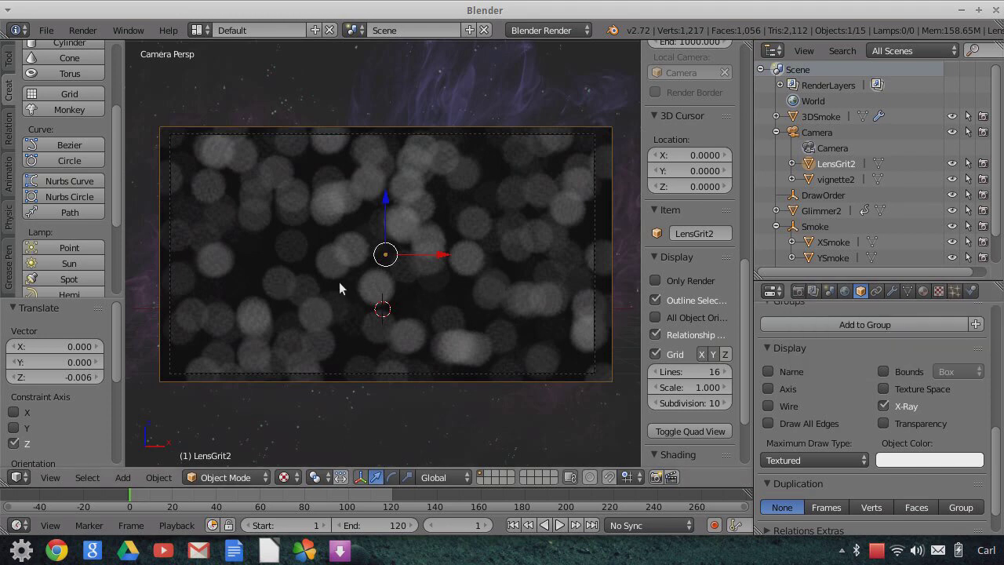
pyautogui.moveTo(439, 252); pyautogui.dragTo(436, 251)
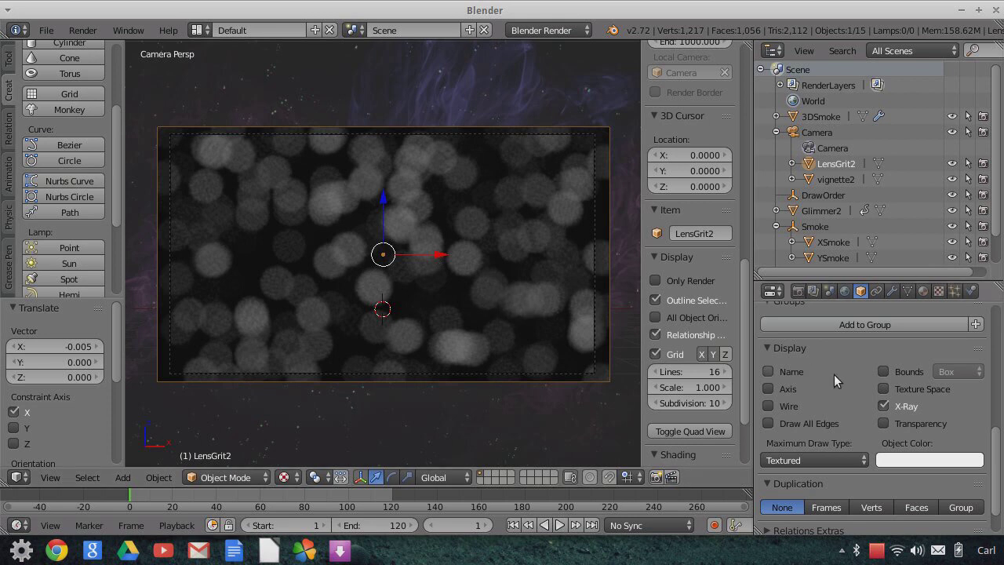
# - Switch the render engine to Blender Game and set the LensGrit2 material's alpha blend mode to Add
pyautogui.click(923, 291)
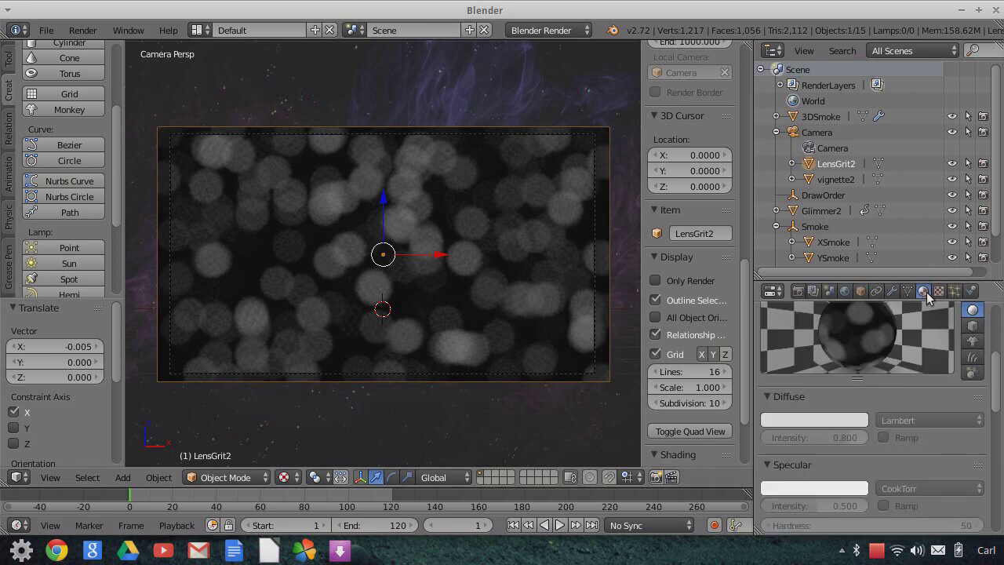
pyautogui.click(552, 31)
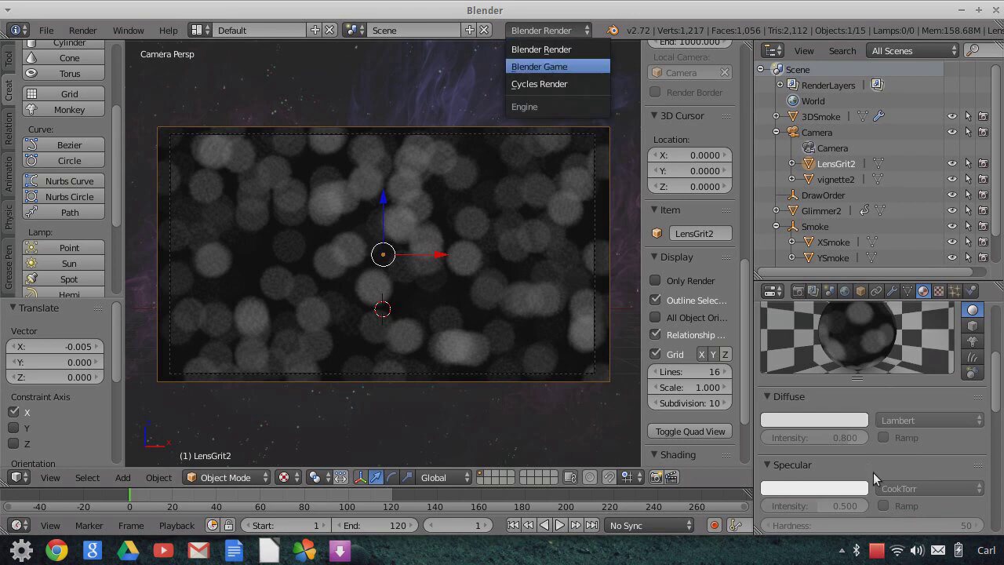
pyautogui.press('Return')
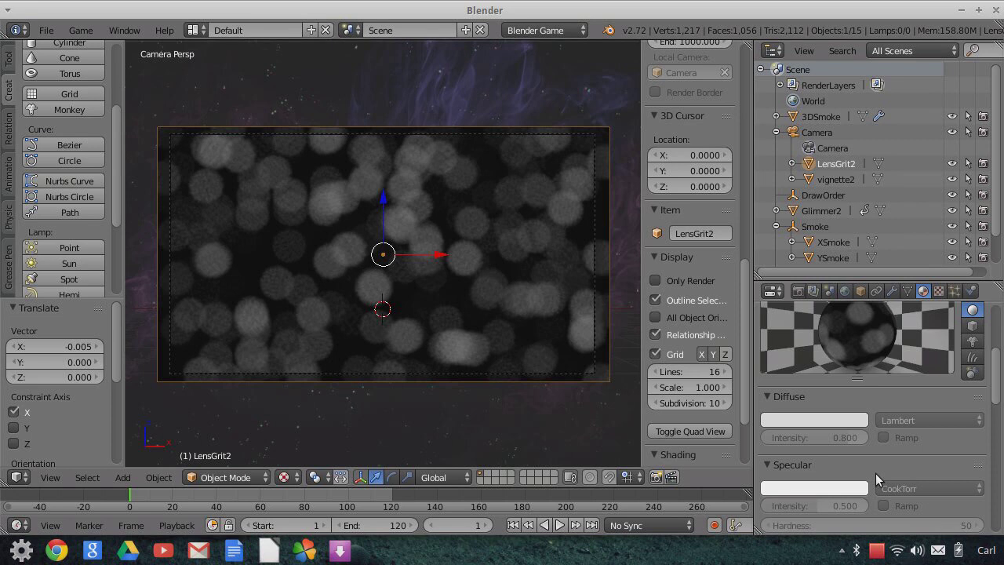
pyautogui.scroll(-10, 876, 479)
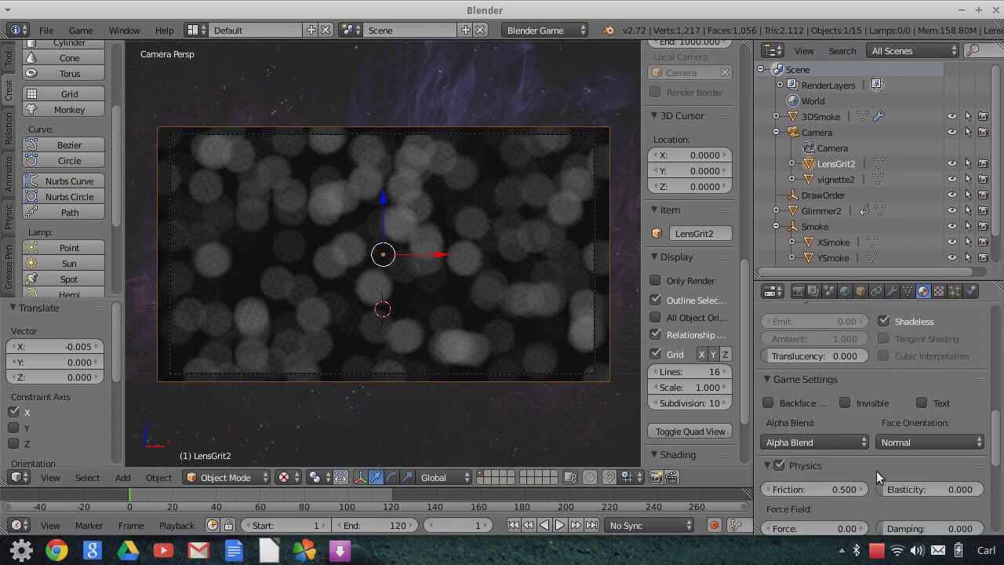
pyautogui.click(808, 444)
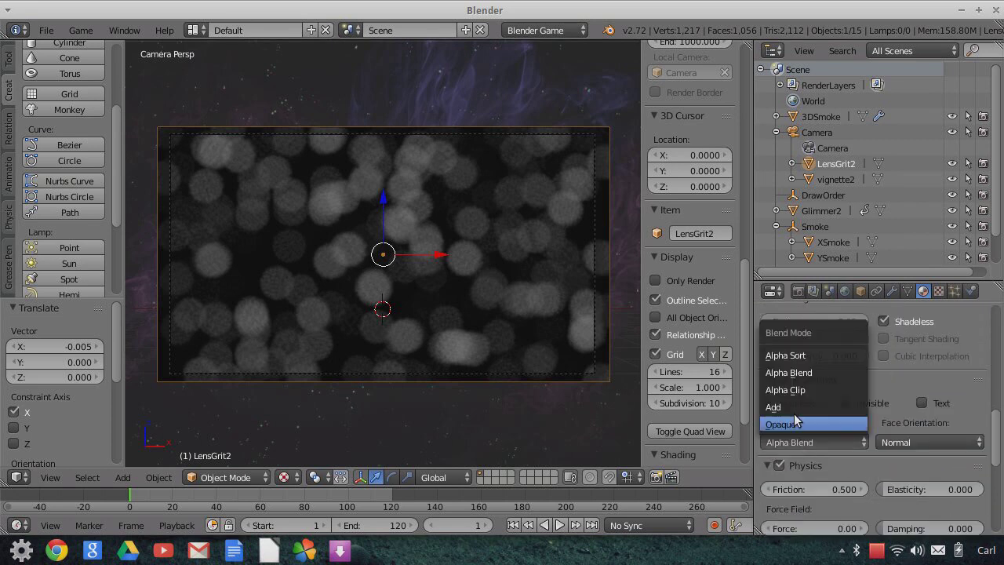
pyautogui.press('Return')
# - Set the LensGrit2 texture's influence blend type to Multiply and bring up the material's diffuse settings
pyautogui.click(939, 292)
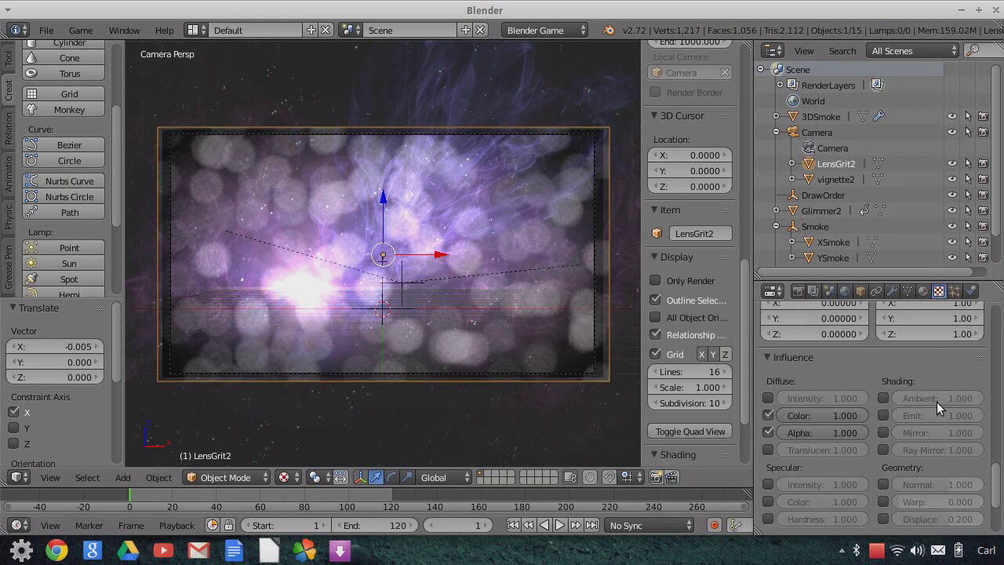
pyautogui.scroll(-5, 892, 475)
pyautogui.click(822, 430)
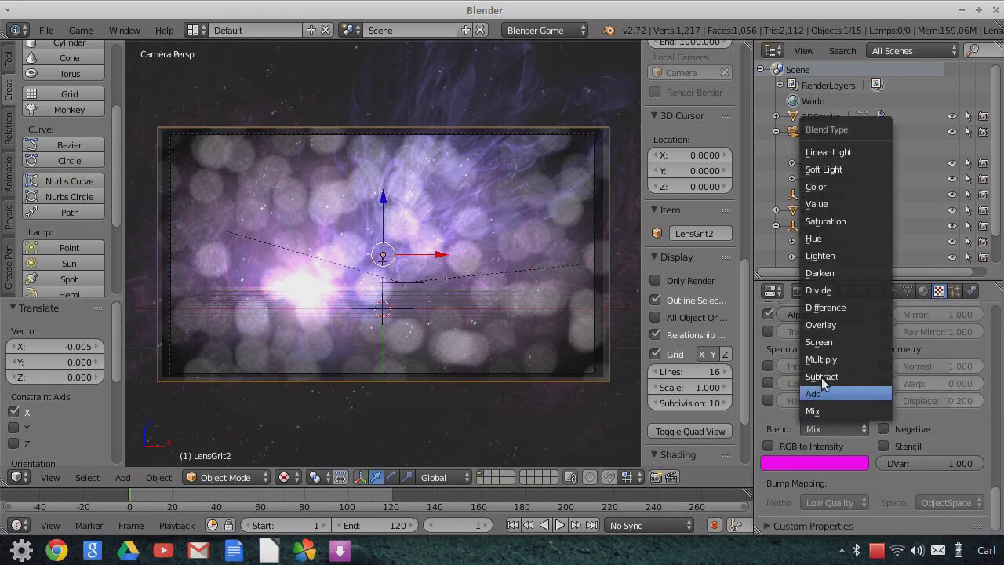
pyautogui.press('Return')
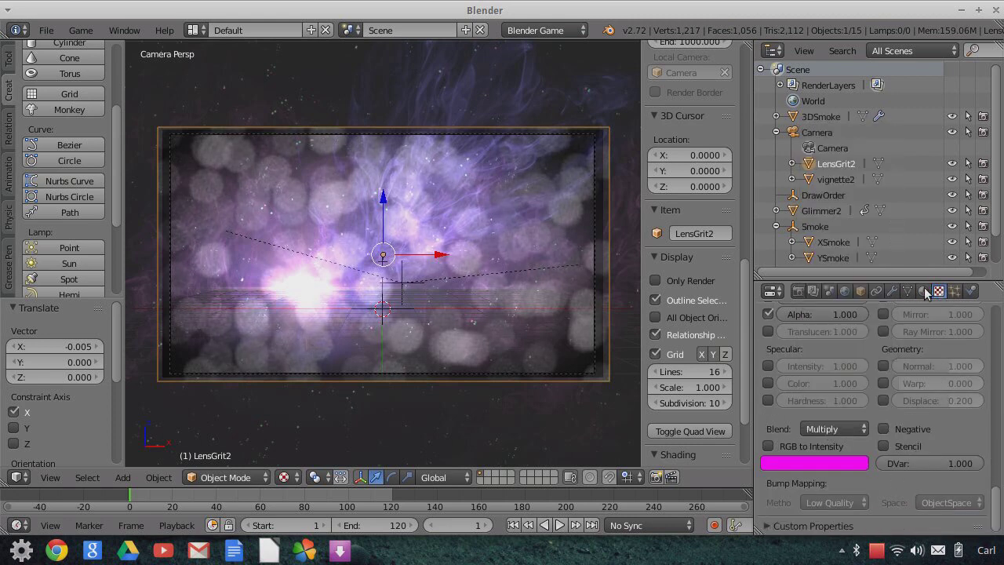
pyautogui.click(923, 291)
pyautogui.scroll(7, 910, 424)
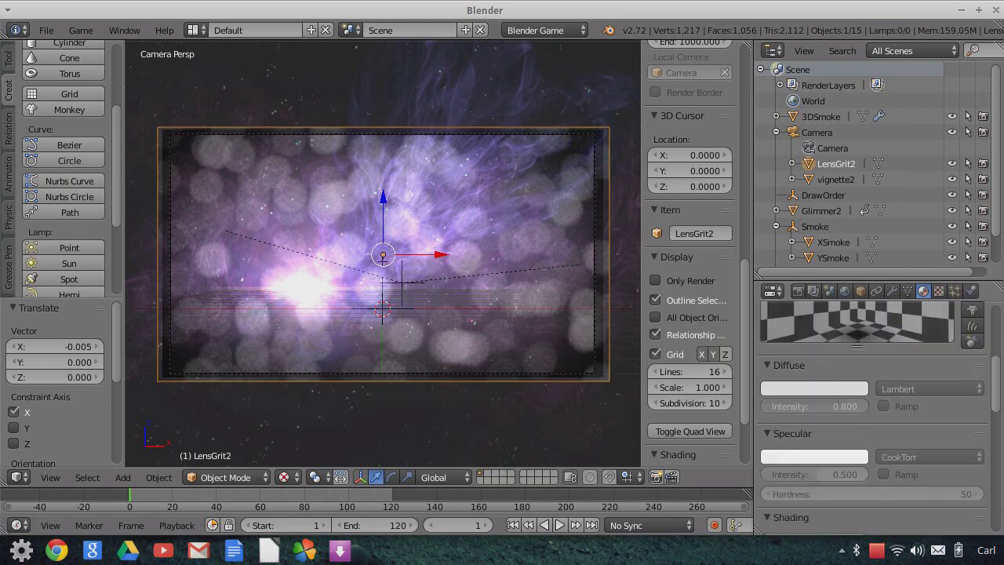
# - Set LensGrit2's diffuse intensity to 1.0 and tint its diffuse colour light blue at full brightness
pyautogui.moveTo(816, 407); pyautogui.dragTo(773, 394)
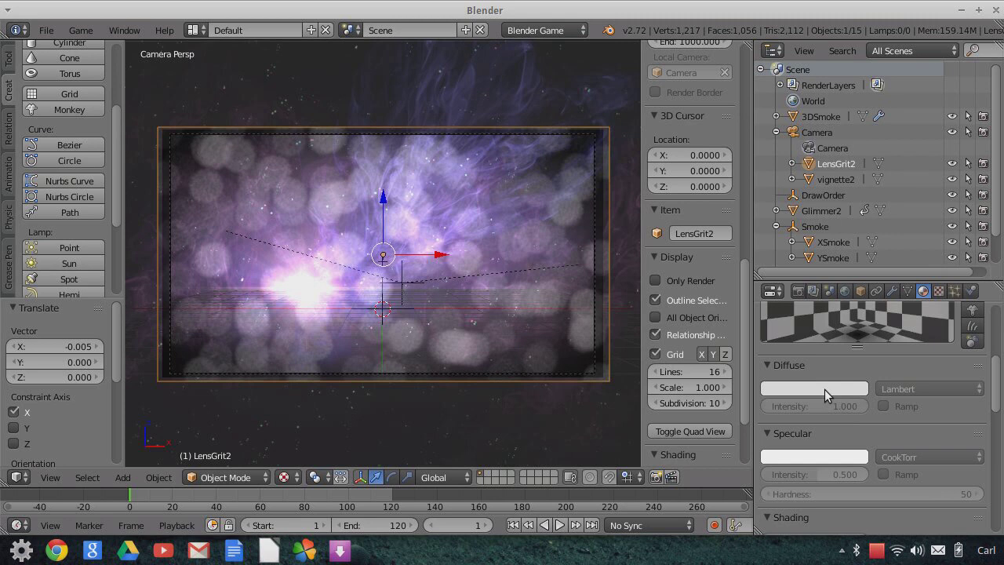
pyautogui.click(825, 389)
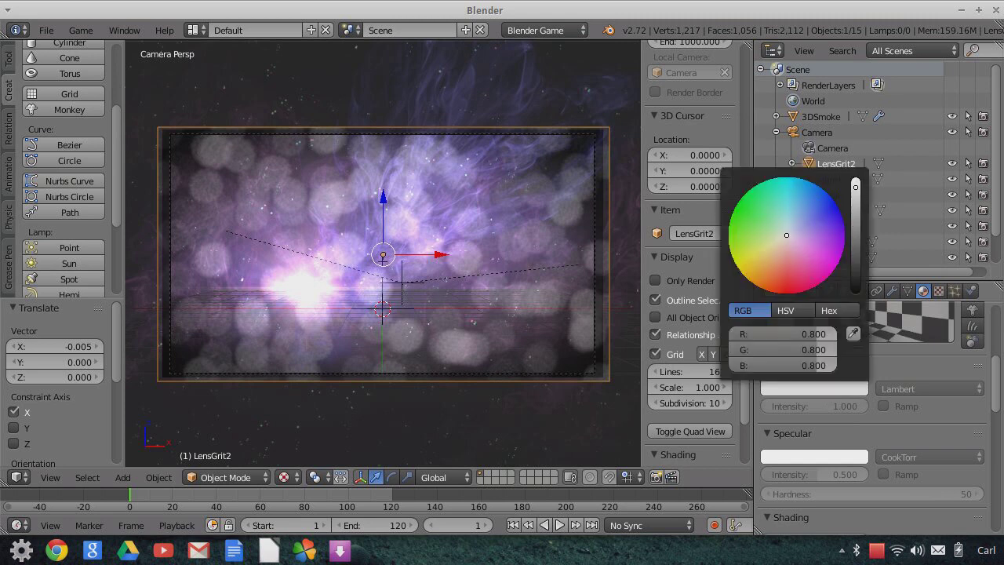
pyautogui.moveTo(854, 189); pyautogui.dragTo(854, 180)
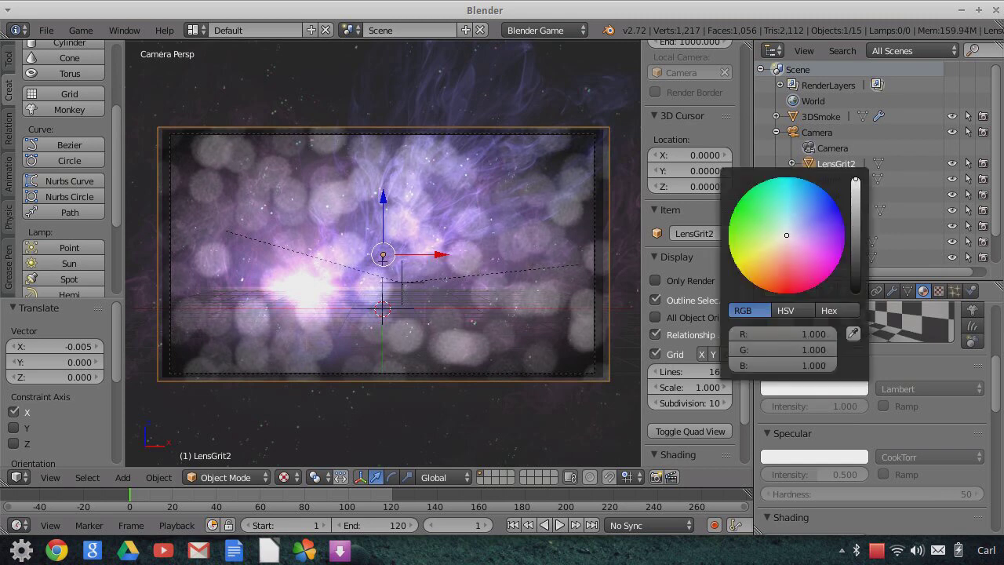
pyautogui.moveTo(786, 235); pyautogui.dragTo(804, 213)
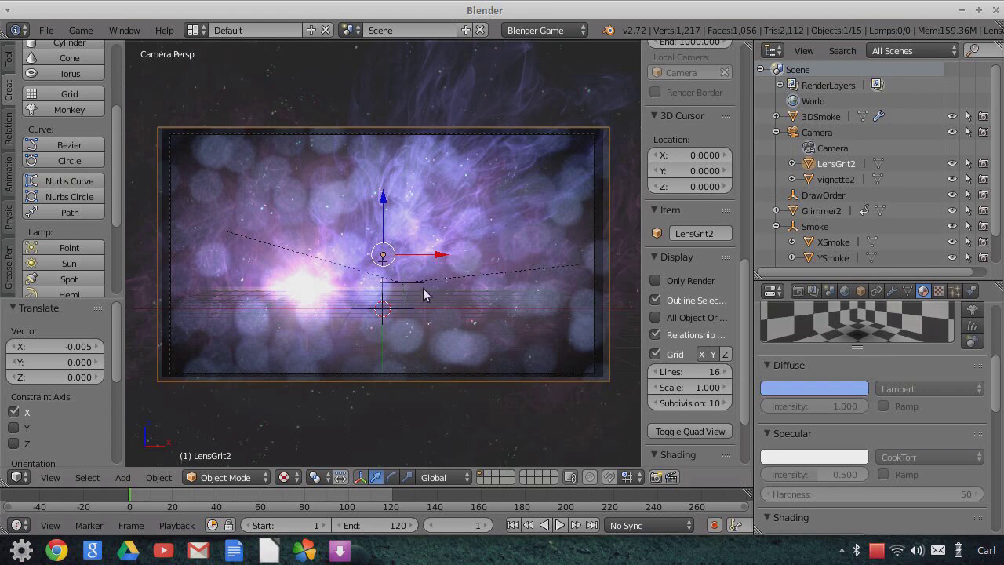
# - Preview the camera framing with Only Render enabled, then select LensGrit2, leave the camera view and turn Only Render off
pyautogui.click(796, 135)
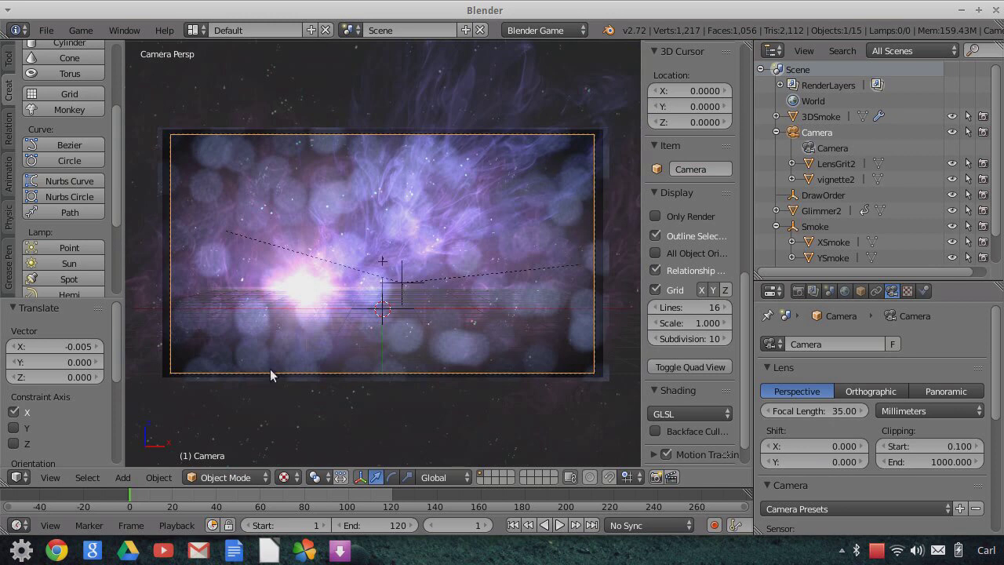
pyautogui.click(666, 216)
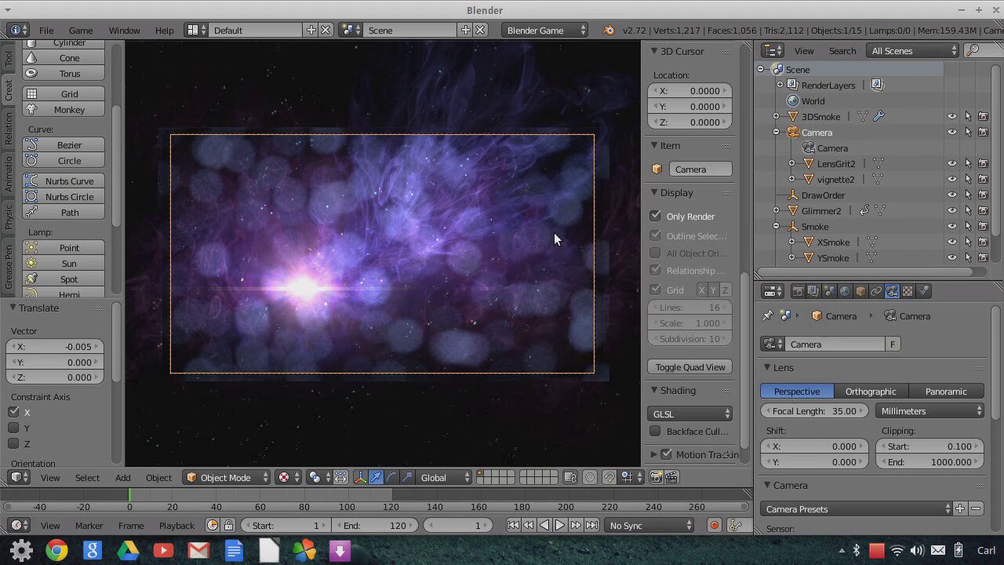
pyautogui.scroll(-2, 549, 241)
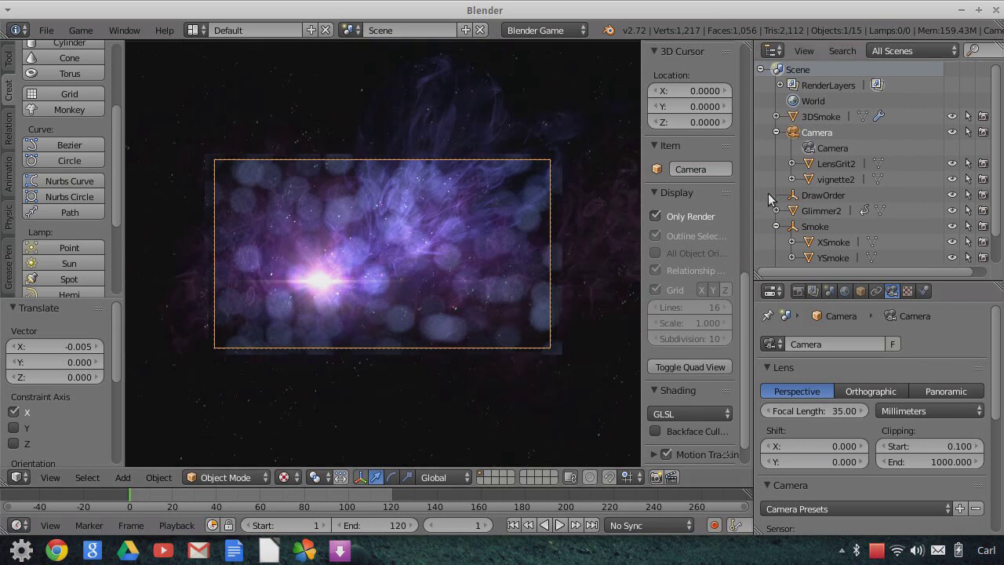
pyautogui.click(819, 163)
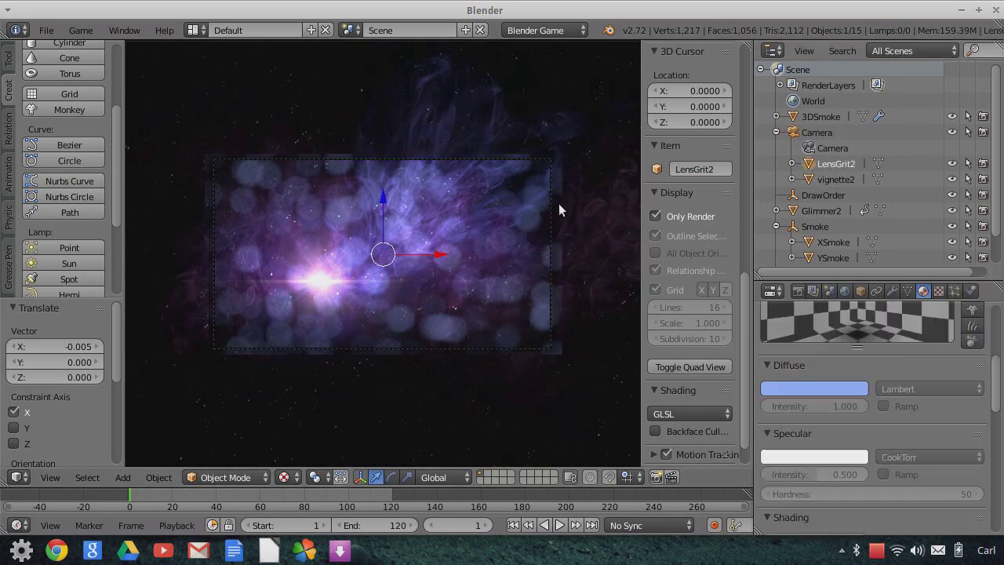
pyautogui.press('KP_0')
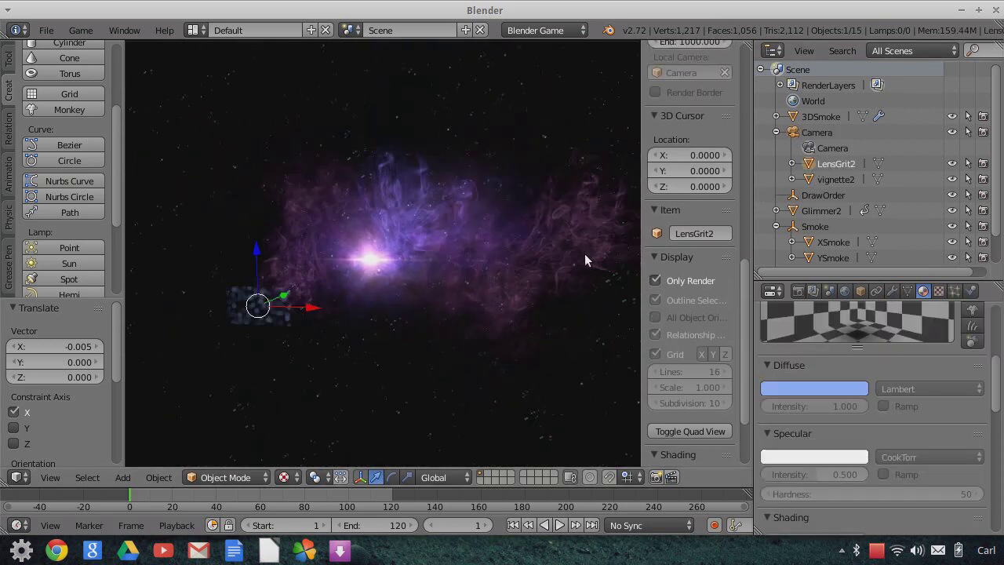
pyautogui.click(656, 280)
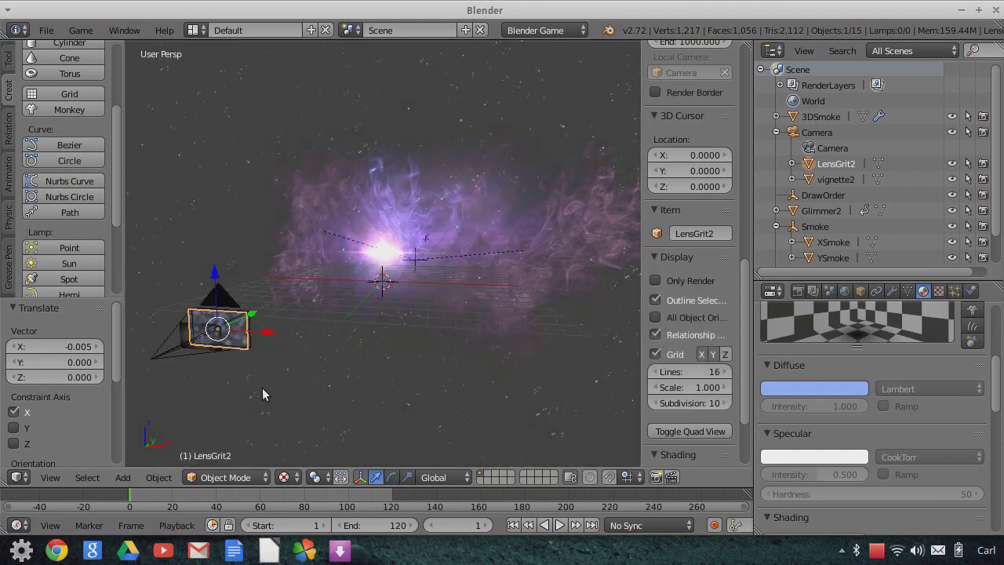
# - Add a Point lamp to the scene and parent it to the Camera in the outliner
pyautogui.click(160, 477)
pyautogui.click(124, 477)
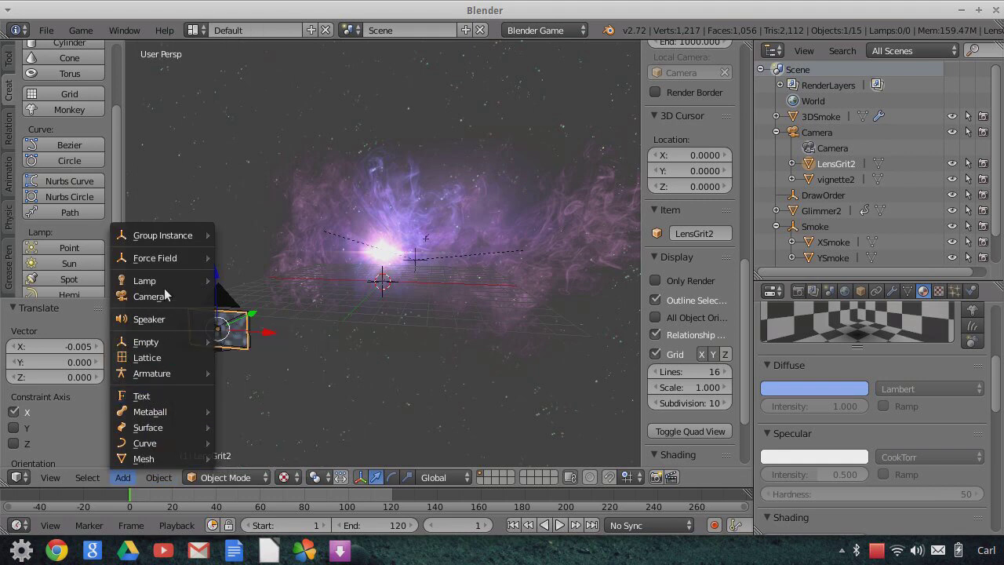
pyautogui.moveTo(169, 284)
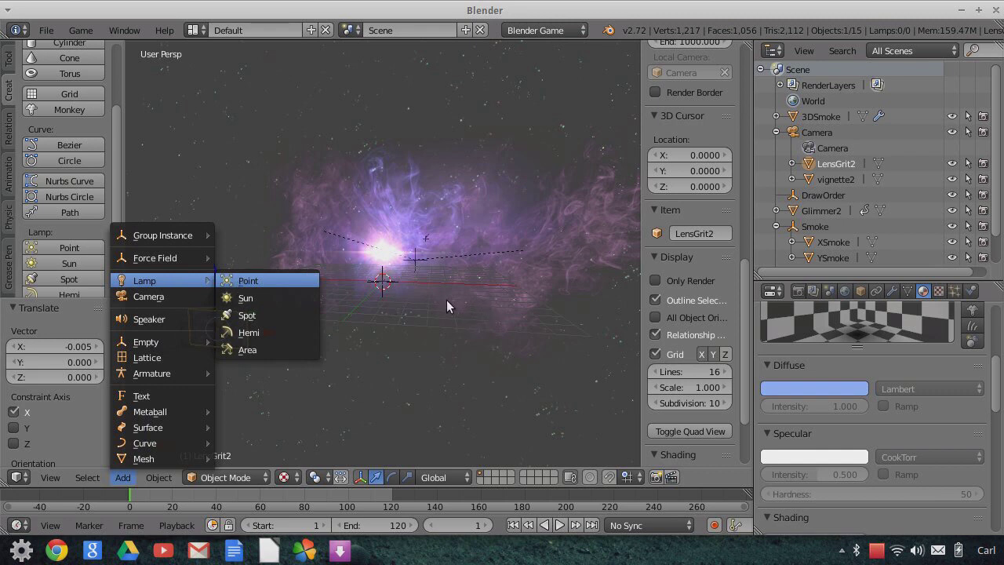
pyautogui.press('Return')
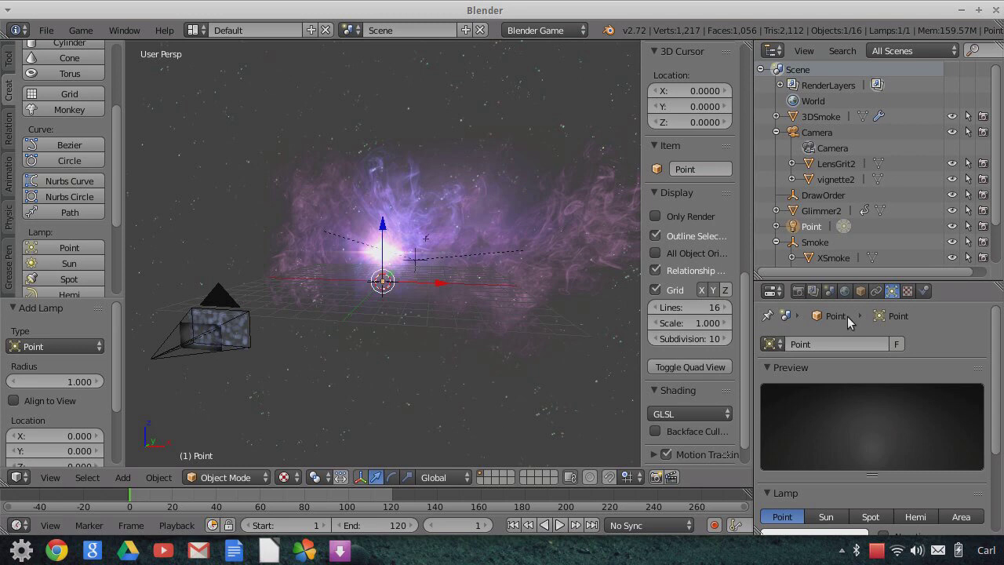
pyautogui.moveTo(876, 314); pyautogui.dragTo(816, 131)
# - Enable Sphere on the Point lamp and set its falloff distance to 0.5
pyautogui.scroll(-4, 902, 419)
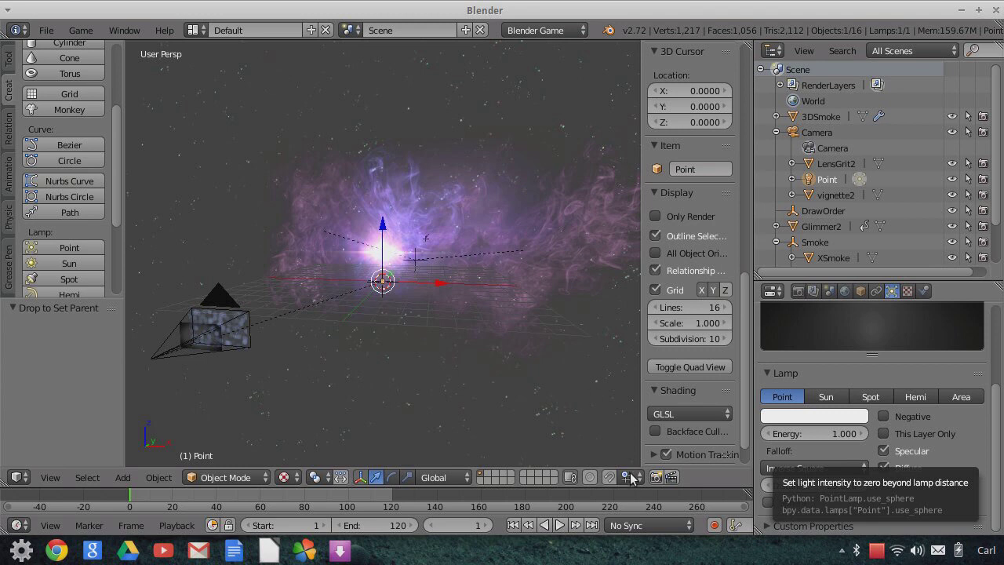
pyautogui.click(851, 485)
pyautogui.write('0.5')
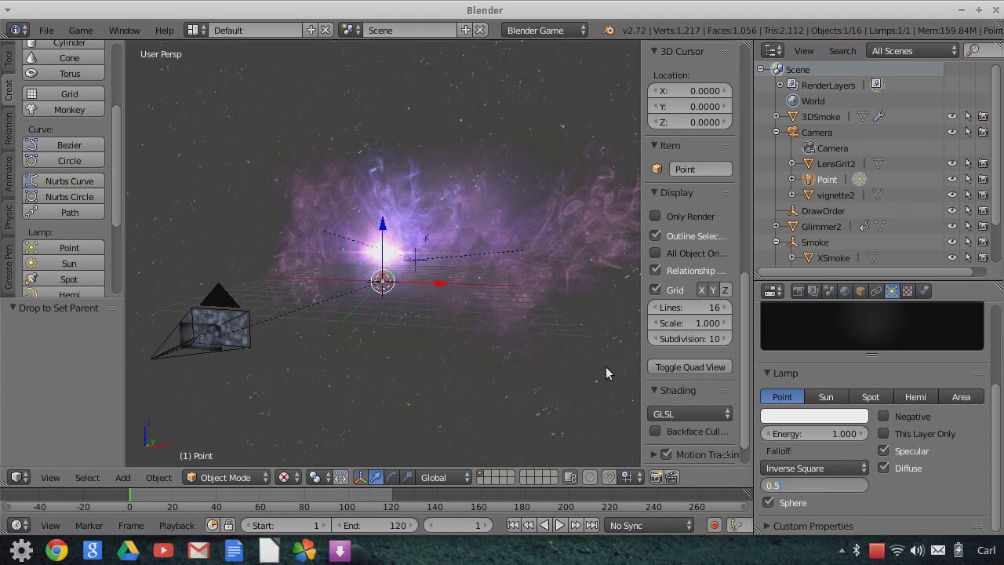
pyautogui.press('Return')
# - Move the Point lamp toward the camera along Y, by about -6.5 and a further -7.2
pyautogui.scroll(2, 435, 348)
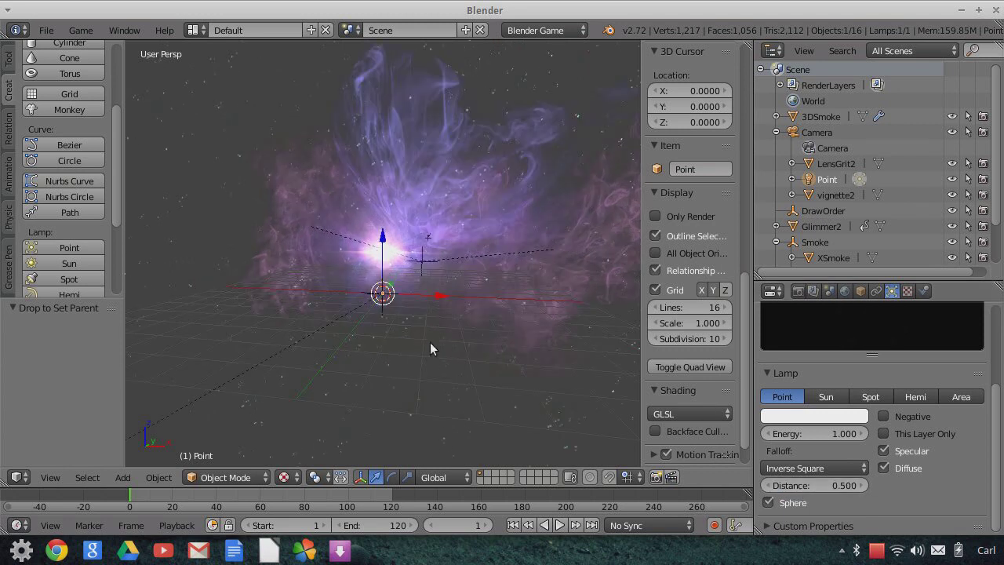
pyautogui.scroll(3, 432, 345)
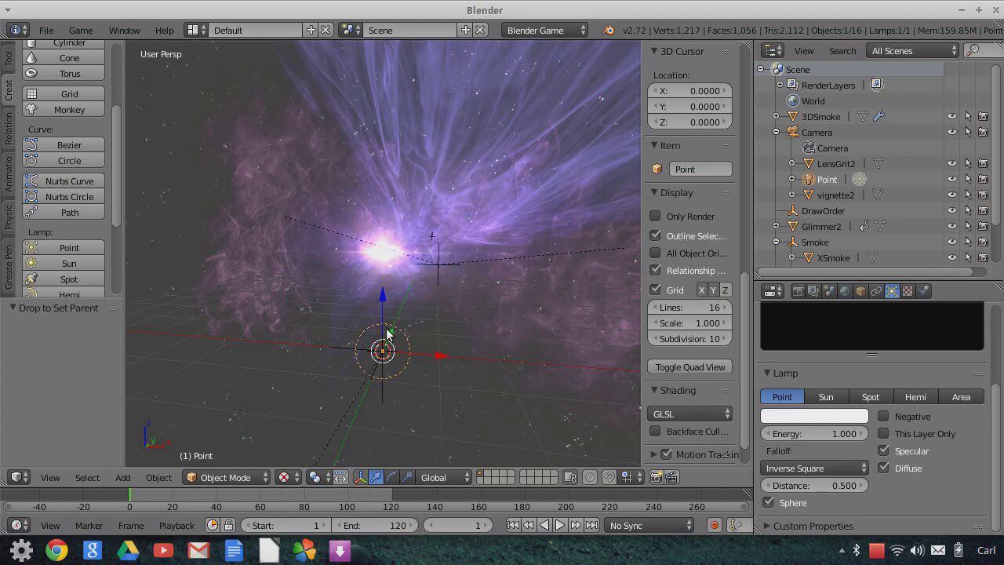
pyautogui.moveTo(473, 363); pyautogui.dragTo(428, 383, button='middle')
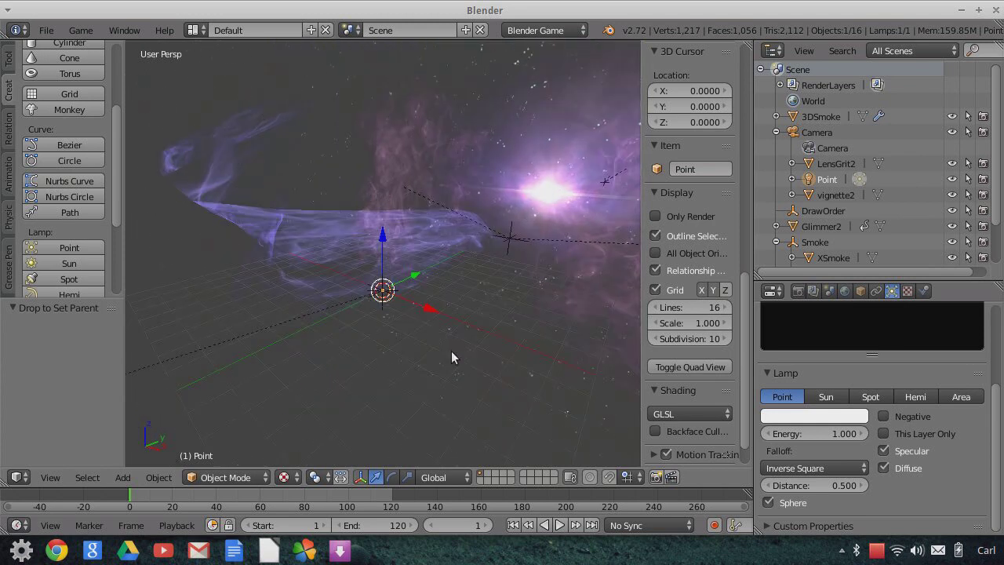
pyautogui.press('g')
pyautogui.press('y')
pyautogui.click(440, 380)
pyautogui.scroll(-2, 441, 380)
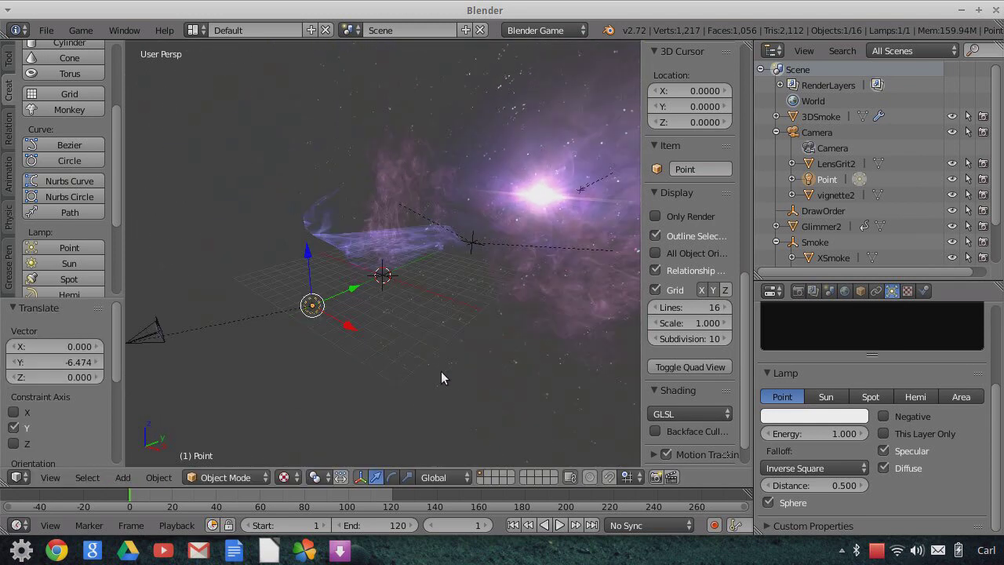
pyautogui.moveTo(353, 288); pyautogui.dragTo(210, 318)
pyautogui.moveTo(211, 317); pyautogui.dragTo(317, 350, button='middle')
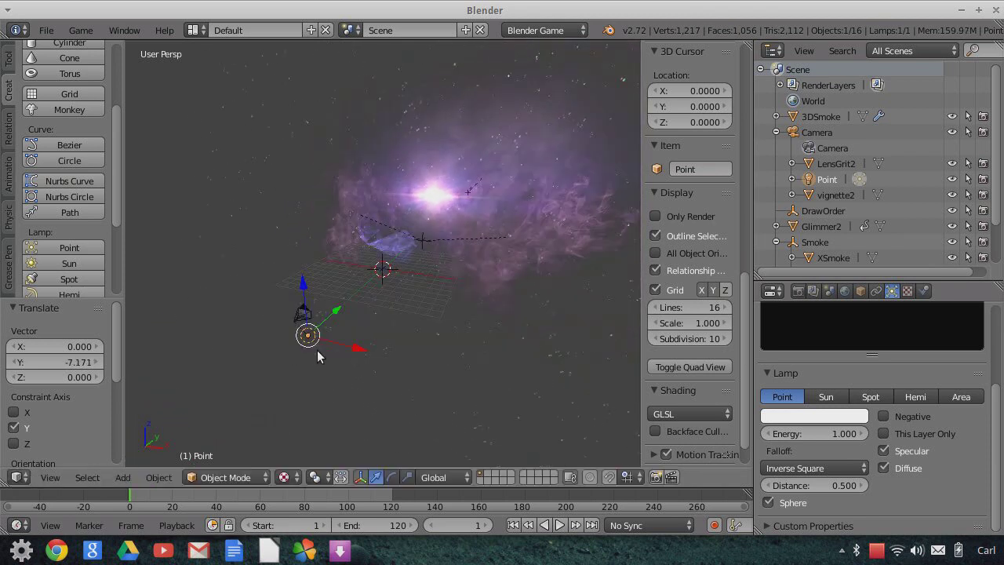
# - Focus the view on the lamp and position it along X, Z and Y beside the camera's overlay planes, finishing with about 0.083 along Y
pyautogui.click(50, 477)
pyautogui.moveTo(82, 248)
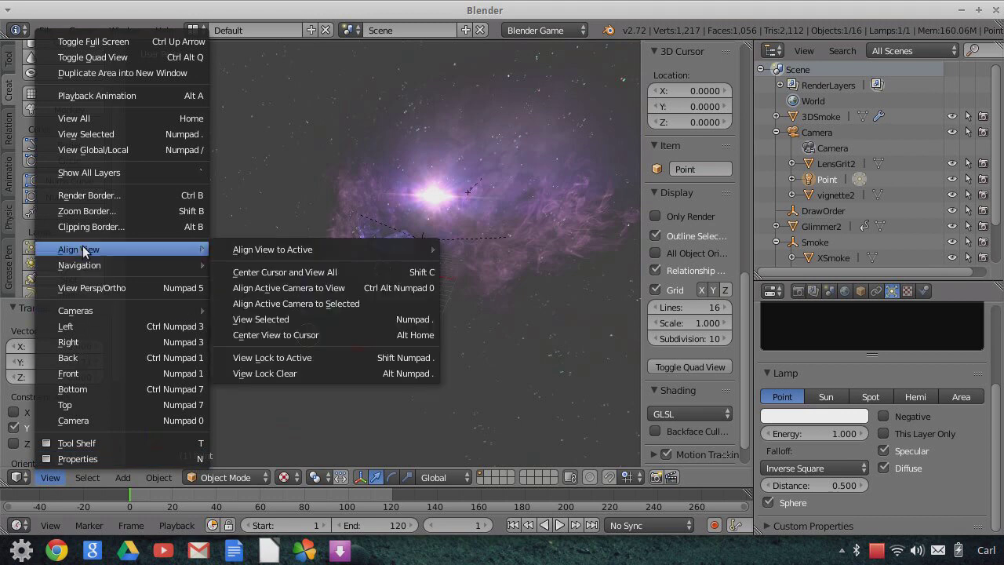
pyautogui.click(287, 317)
pyautogui.moveTo(420, 354); pyautogui.dragTo(382, 343, button='middle')
pyautogui.moveTo(429, 259); pyautogui.dragTo(401, 255)
pyautogui.moveTo(367, 225); pyautogui.dragTo(379, 114)
pyautogui.moveTo(403, 225); pyautogui.dragTo(433, 240, button='middle')
pyautogui.moveTo(372, 195); pyautogui.dragTo(441, 258)
pyautogui.moveTo(442, 259); pyautogui.dragTo(503, 271, button='middle')
# - Switch the render engine to Blender Render and add a new material in a second slot on LensGrit2
pyautogui.click(837, 163)
pyautogui.click(923, 291)
pyautogui.scroll(5, 936, 391)
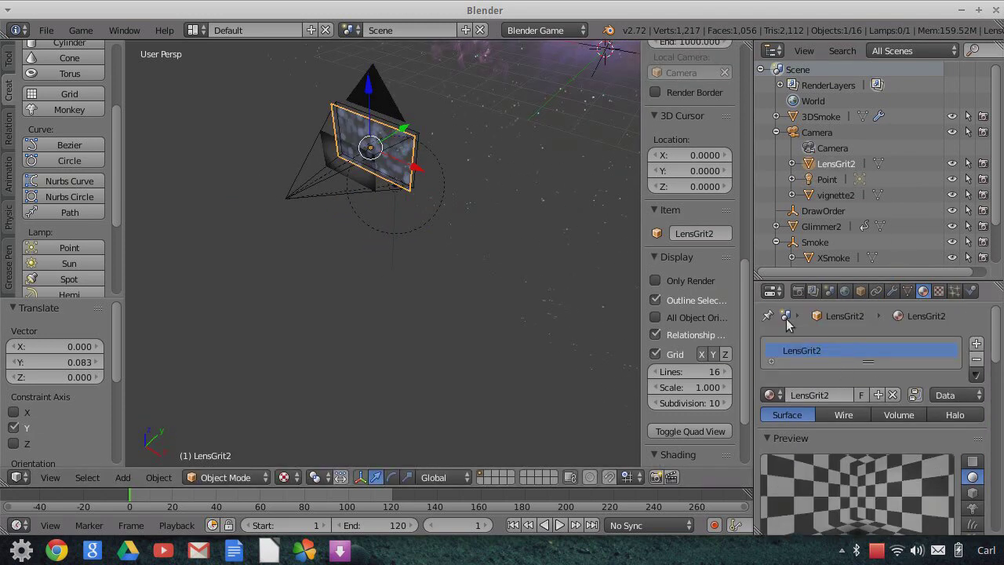
pyautogui.click(561, 31)
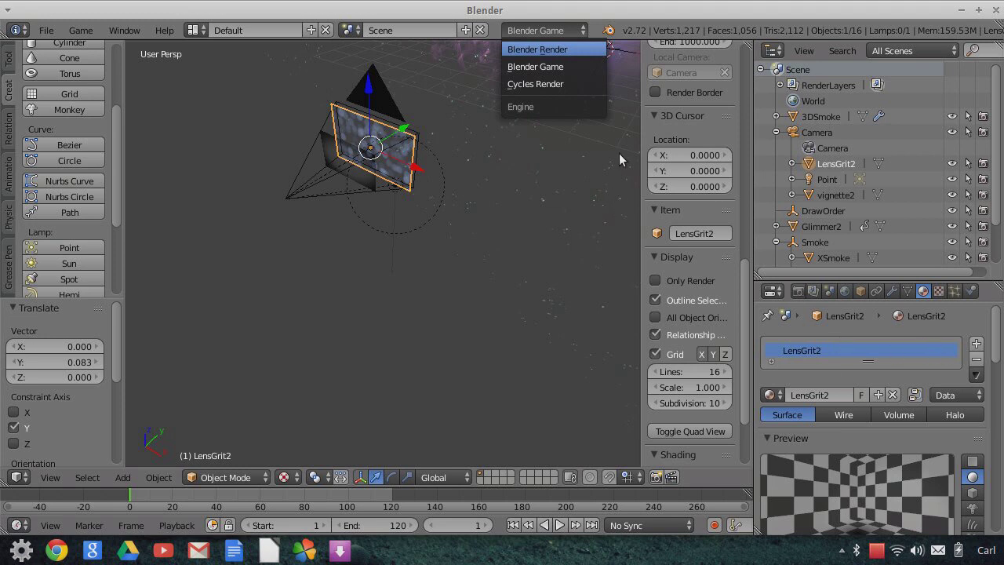
pyautogui.press('Return')
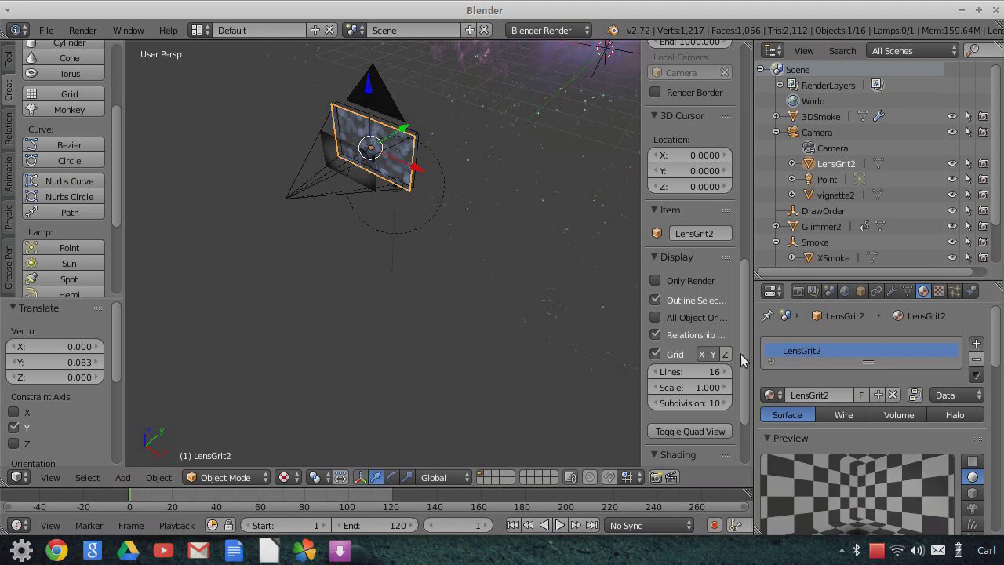
pyautogui.click(977, 346)
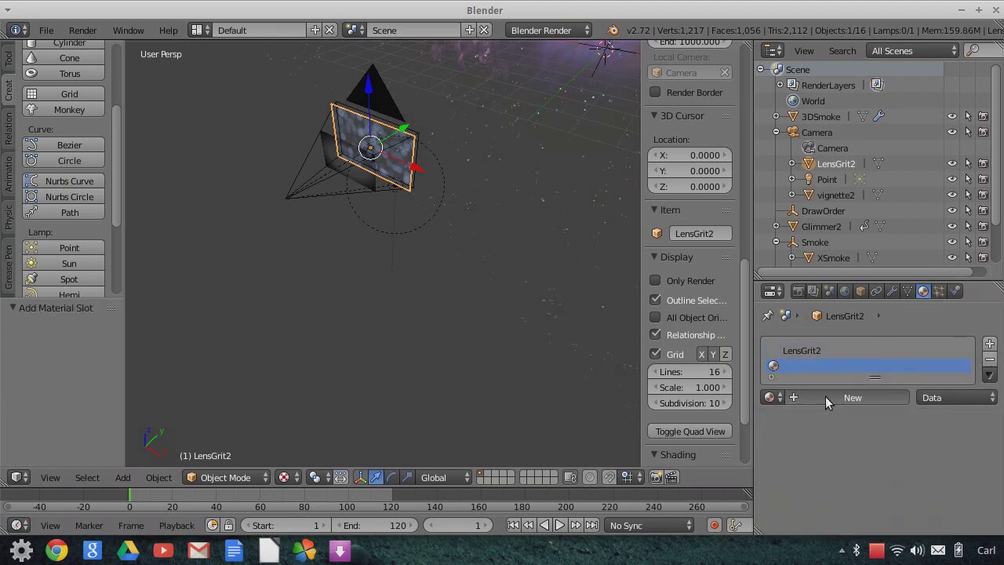
pyautogui.click(853, 398)
# - Set the new material's diffuse shader to Fresnel at intensity 1.0 and its specular intensity to 0
pyautogui.scroll(-2, 883, 454)
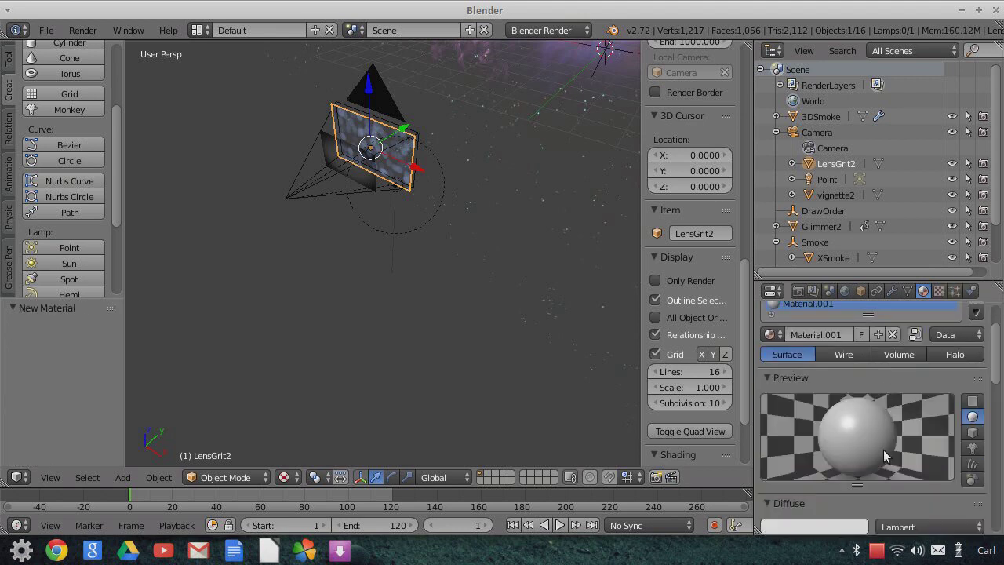
pyautogui.scroll(-4, 915, 424)
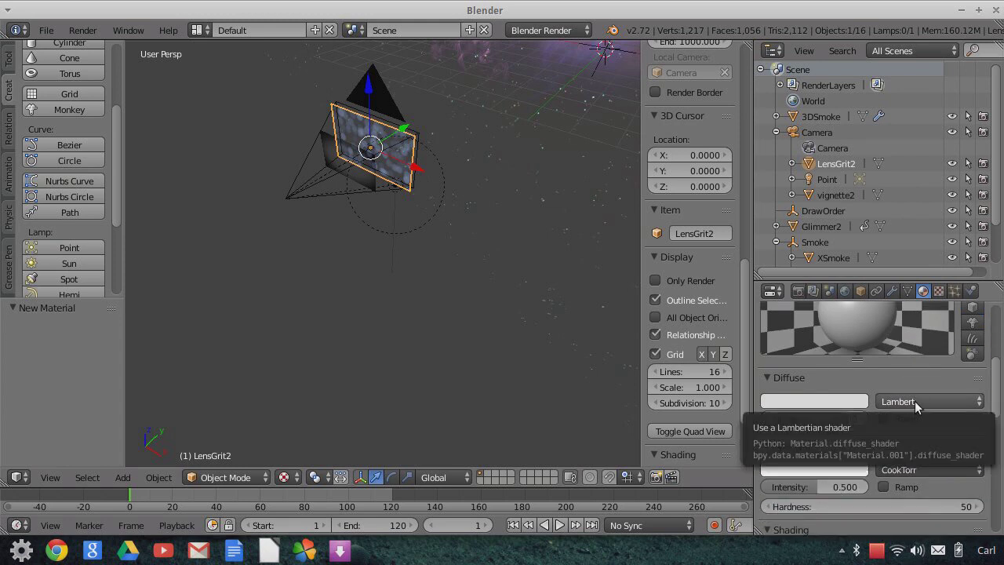
pyautogui.click(915, 401)
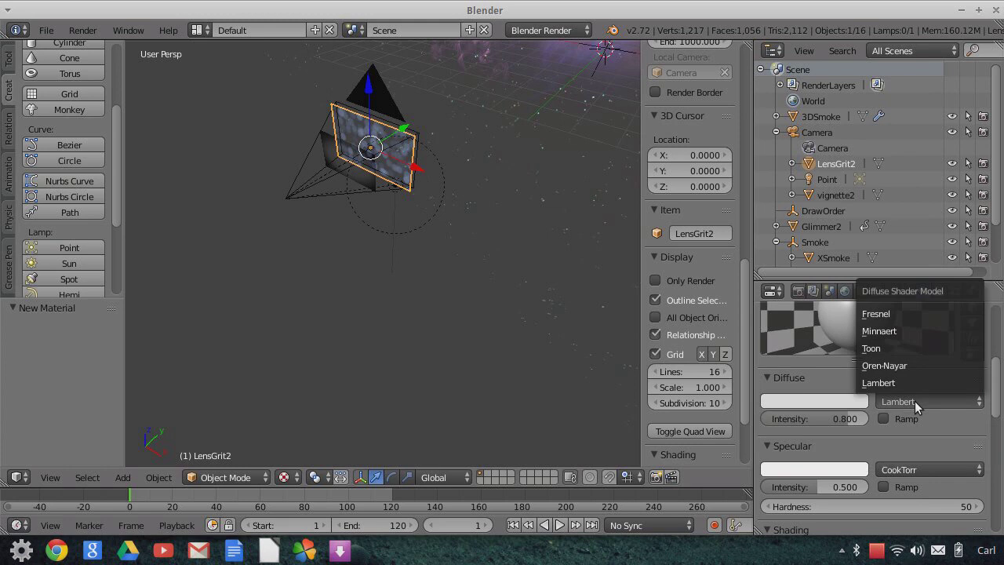
pyautogui.click(879, 314)
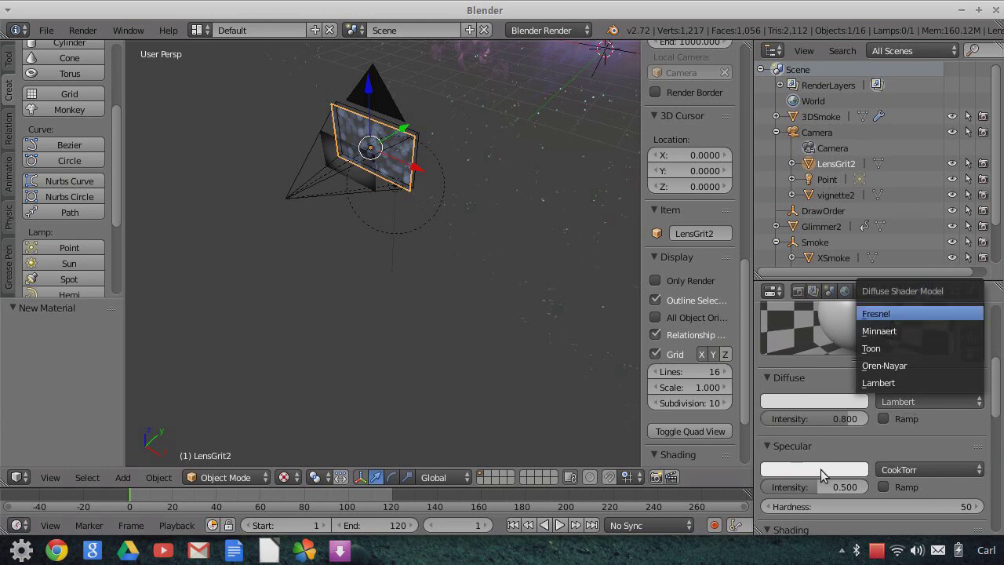
pyautogui.moveTo(847, 418); pyautogui.dragTo(866, 418)
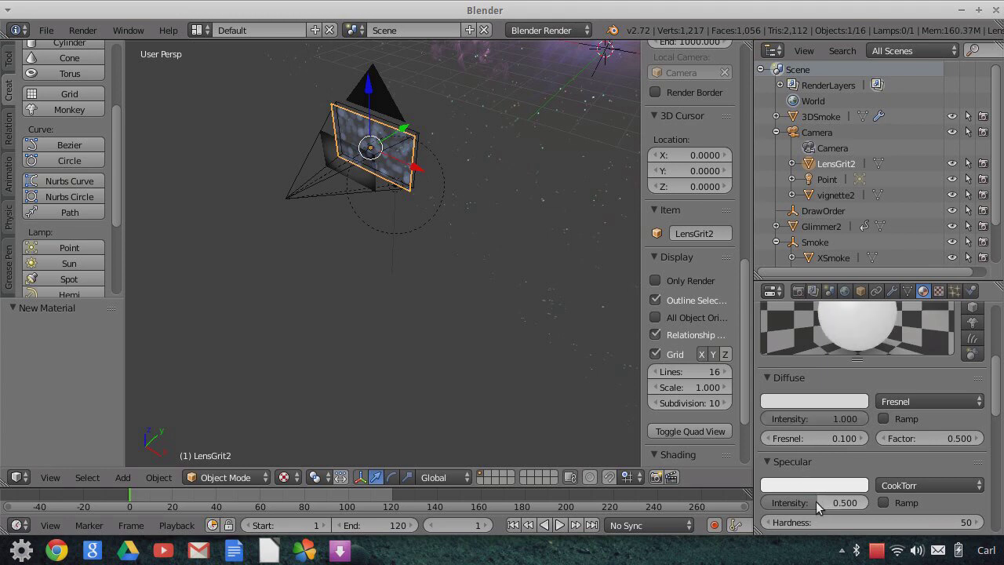
pyautogui.moveTo(818, 502); pyautogui.dragTo(776, 502)
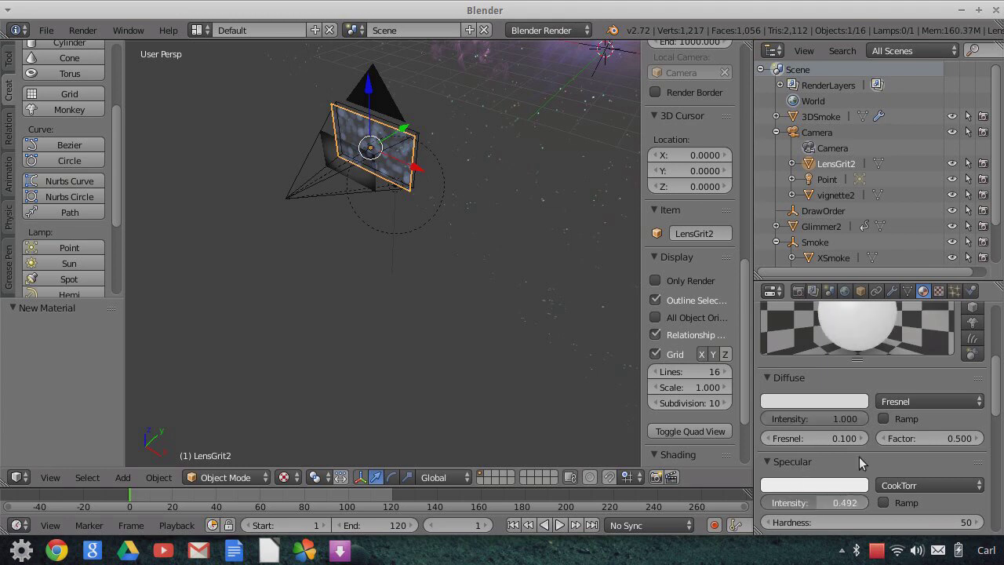
# - Brighten the new material's diffuse colour to pure white, with R, G and B at 1.000
pyautogui.click(816, 399)
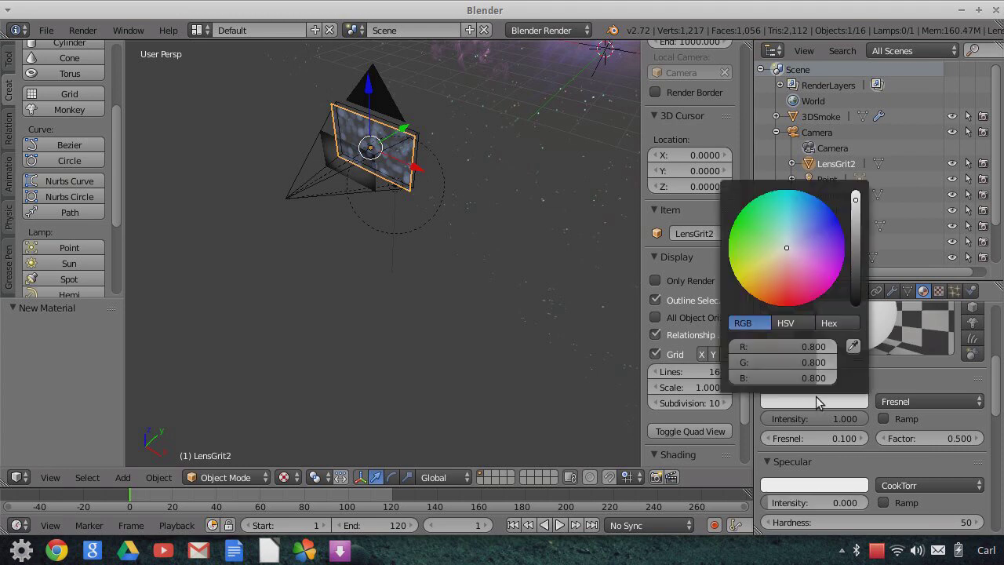
pyautogui.click(854, 198)
pyautogui.moveTo(855, 196); pyautogui.dragTo(855, 191)
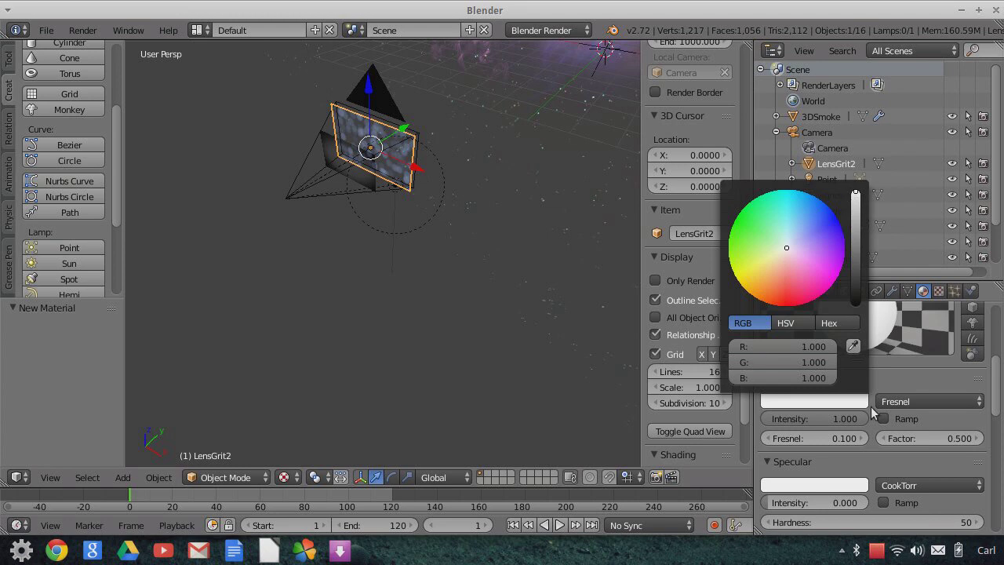
# - Rename the new white material as LightMask
pyautogui.scroll(5, 904, 382)
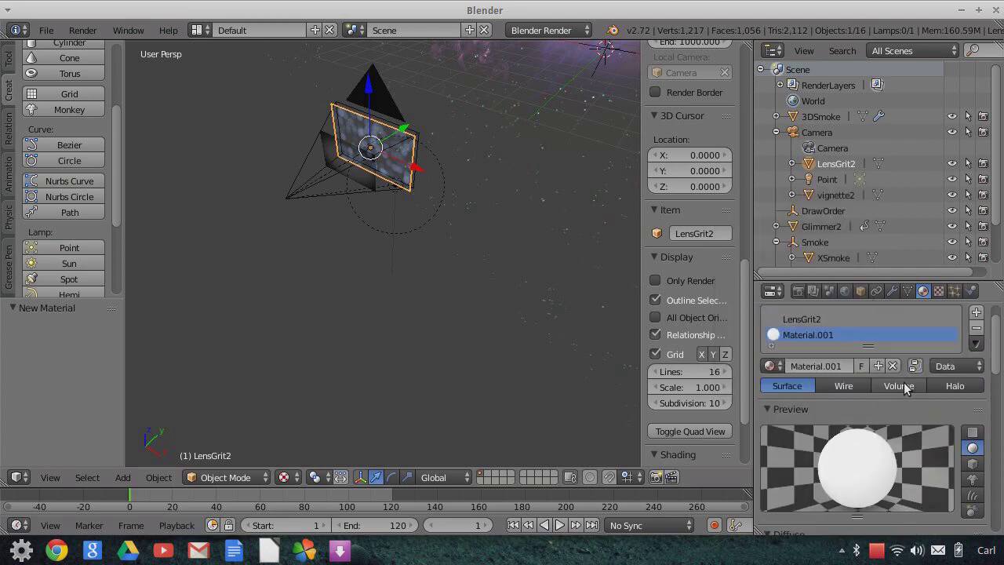
pyautogui.scroll(1, 903, 388)
pyautogui.click(821, 399)
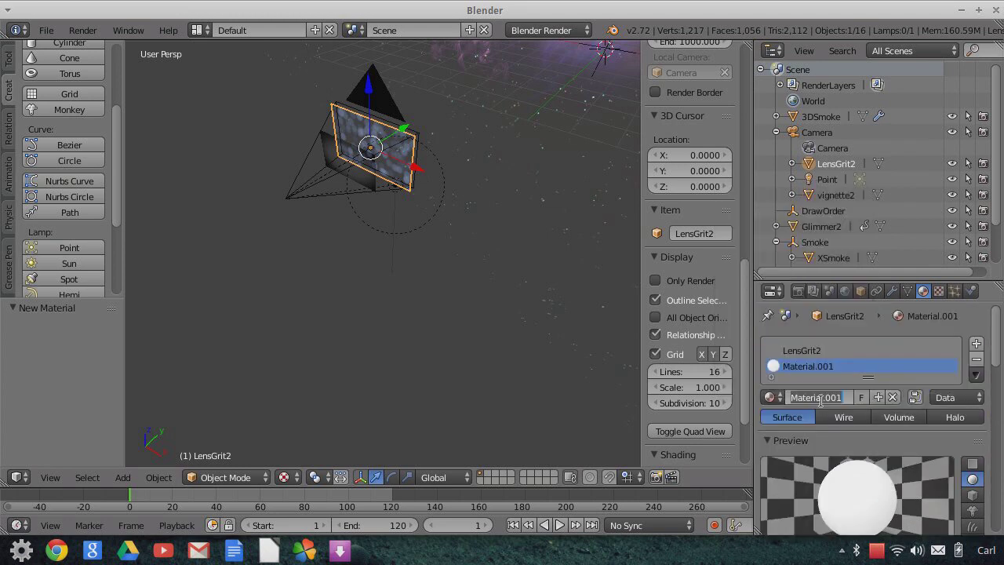
pyautogui.write('Light')
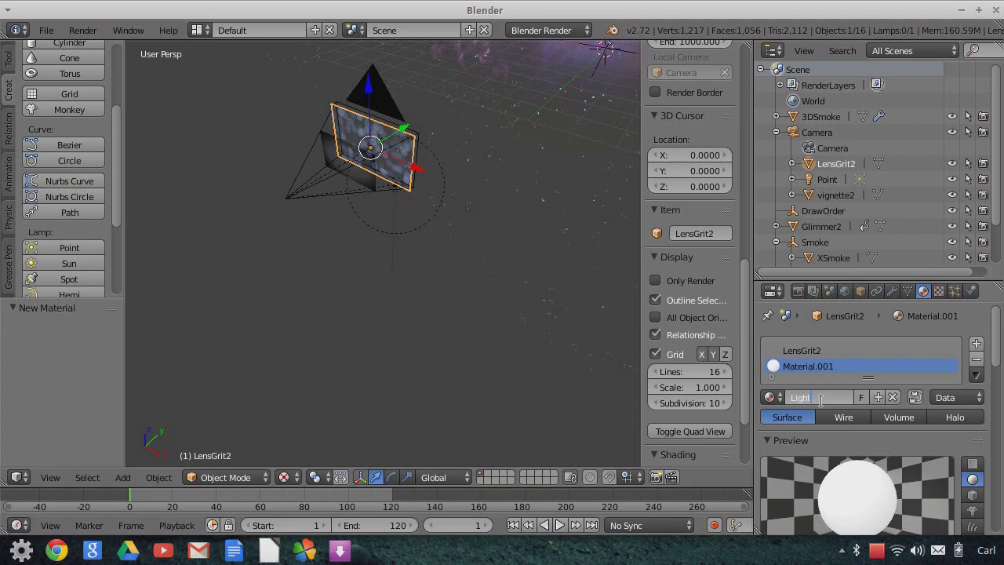
pyautogui.write('Mask')
pyautogui.press('Return')
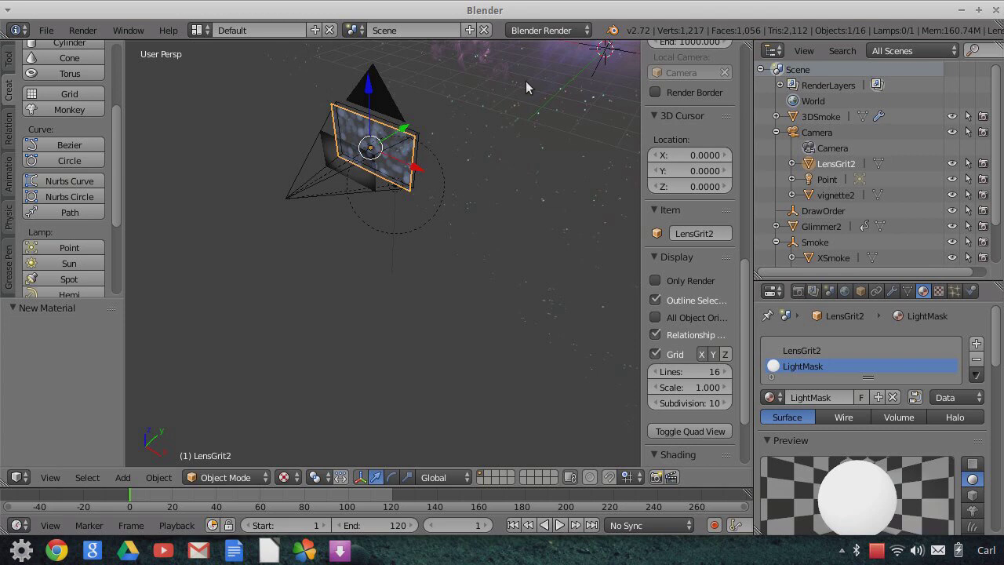
# - Make LensGrit2 the active material slot and enable shader nodes for it
pyautogui.click(802, 351)
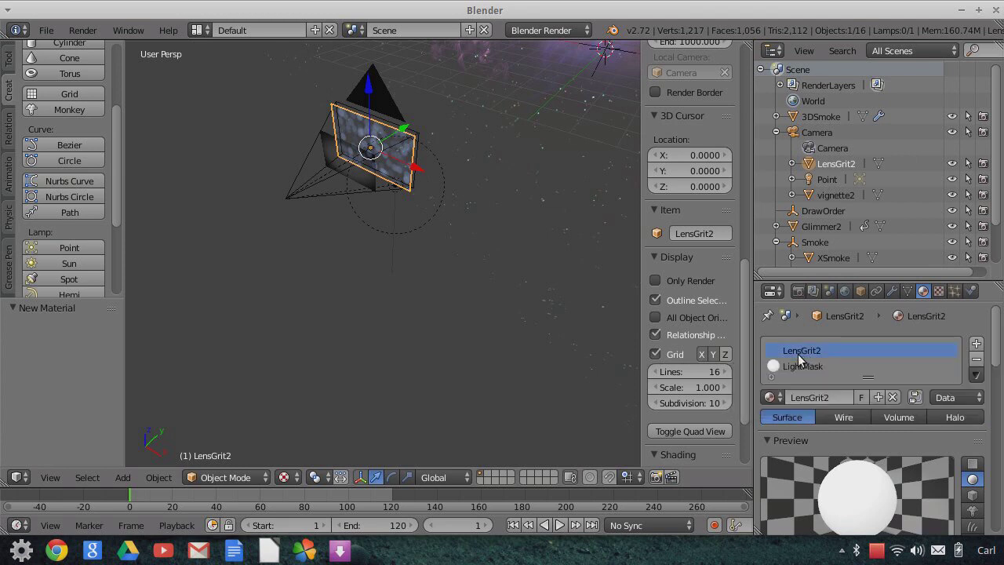
pyautogui.click(915, 398)
pyautogui.scroll(4, 433, 227)
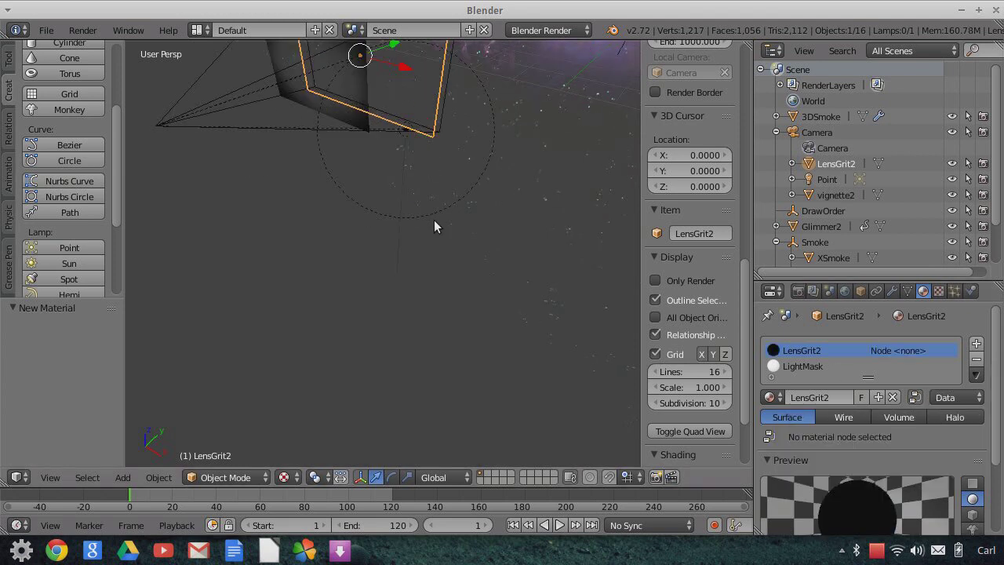
pyautogui.scroll(-3, 441, 162)
# - Split the 3D view into two side-by-side areas and turn the new area into a Node Editor
pyautogui.moveTo(749, 46); pyautogui.dragTo(481, 92)
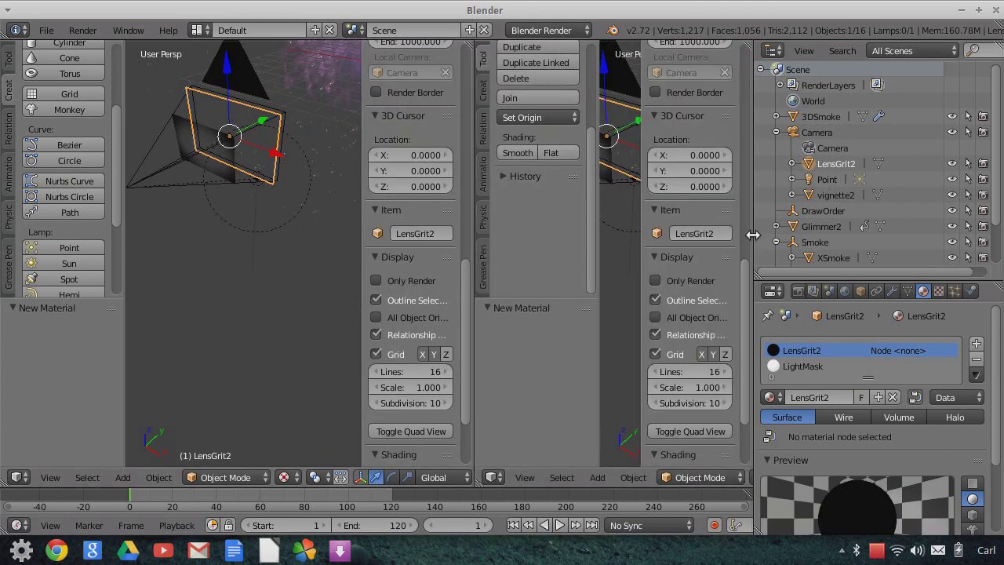
pyautogui.moveTo(776, 234); pyautogui.dragTo(793, 235)
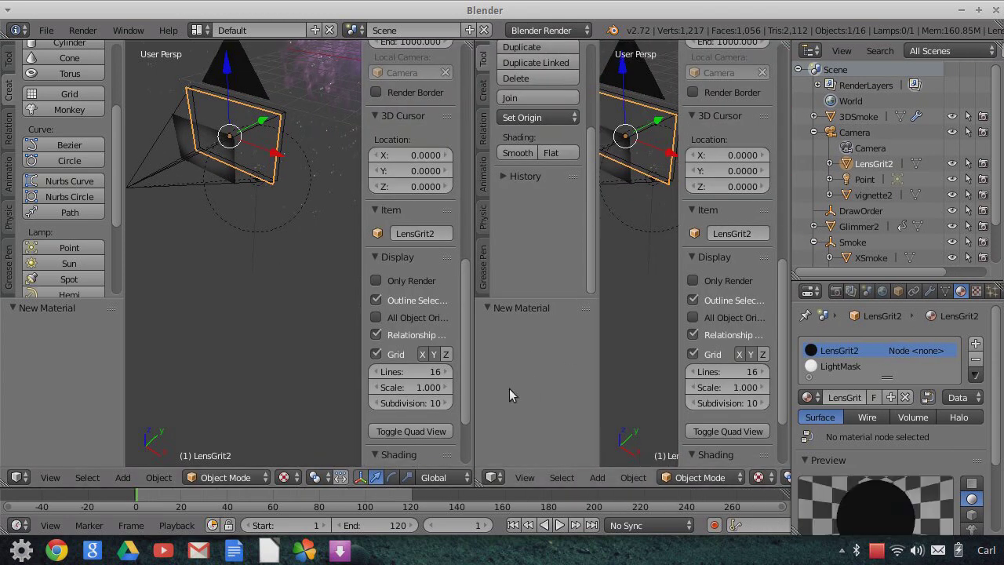
pyautogui.click(493, 477)
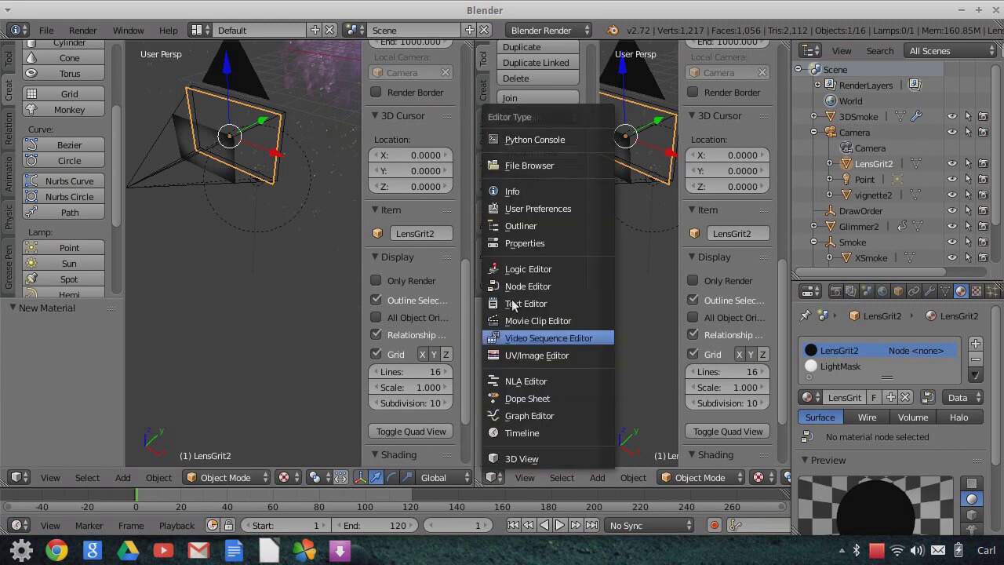
pyautogui.click(569, 285)
pyautogui.scroll(5, 567, 337)
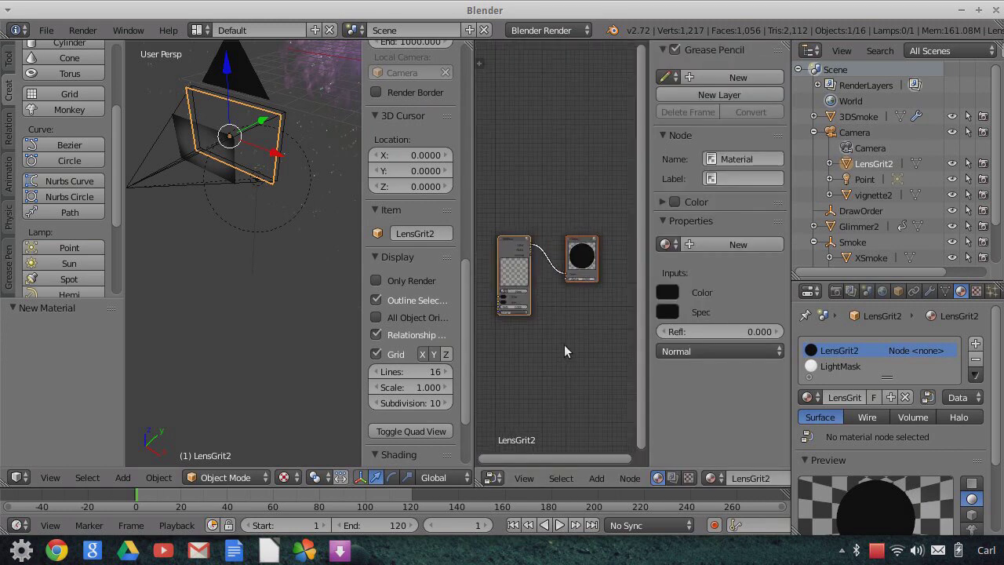
# - Assign the LensGrit2 material to the existing Material input node
pyautogui.click(519, 295)
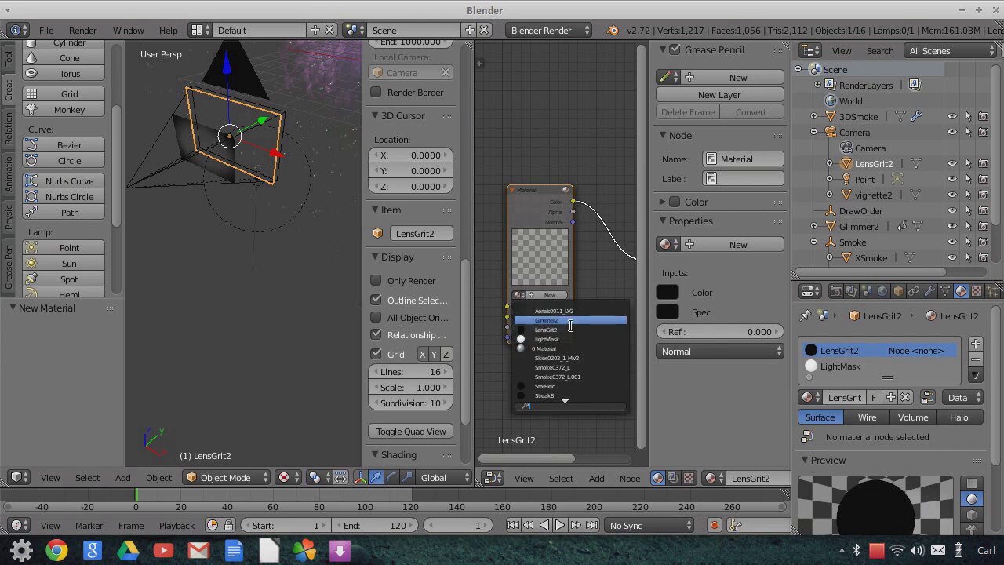
pyautogui.scroll(-1, 576, 394)
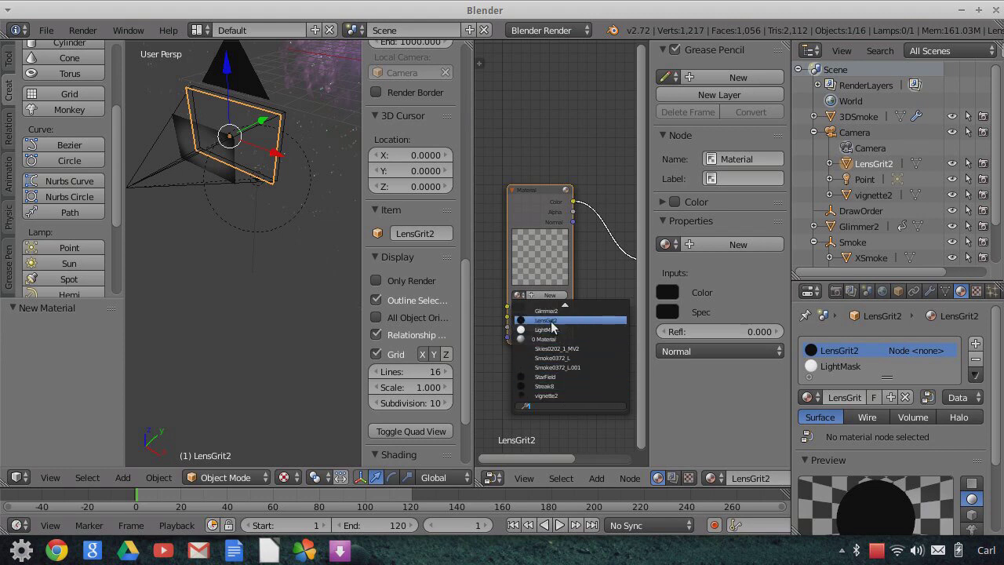
pyautogui.click(557, 322)
pyautogui.scroll(3, 287, 120)
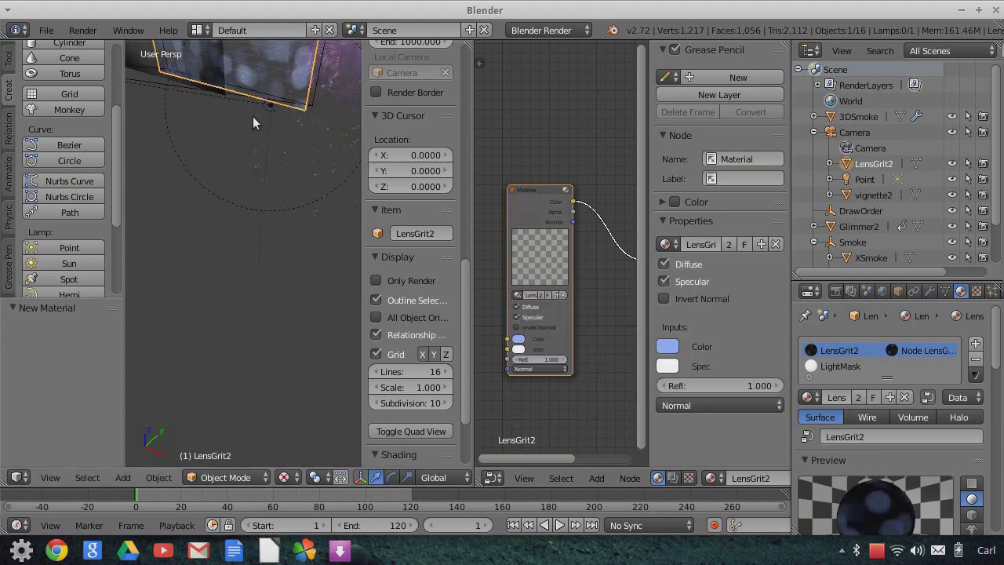
pyautogui.moveTo(286, 121); pyautogui.dragTo(296, 128, button='middle')
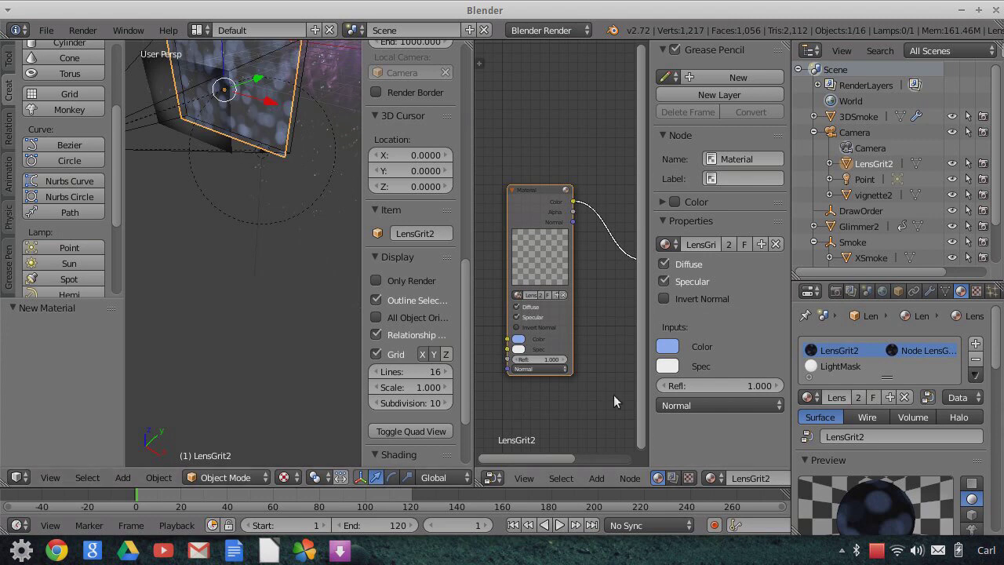
# - Narrow the node editor's properties region and move the LensGrit2 material node farther away from the Output node
pyautogui.moveTo(650, 358); pyautogui.dragTo(729, 358)
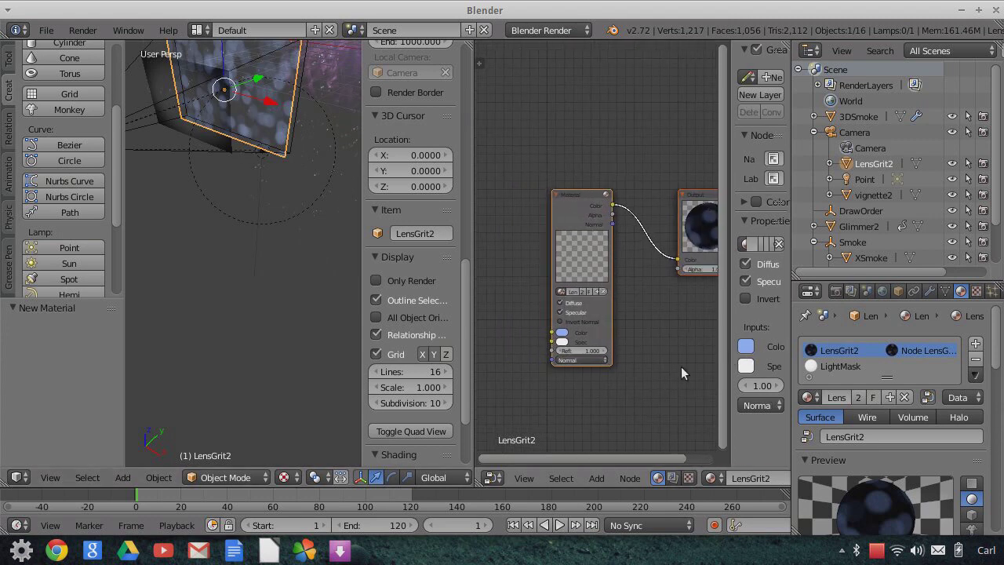
pyautogui.scroll(1, 560, 216)
pyautogui.hotkey('ctrl', 'z')
pyautogui.hotkey('ctrl', 'z')
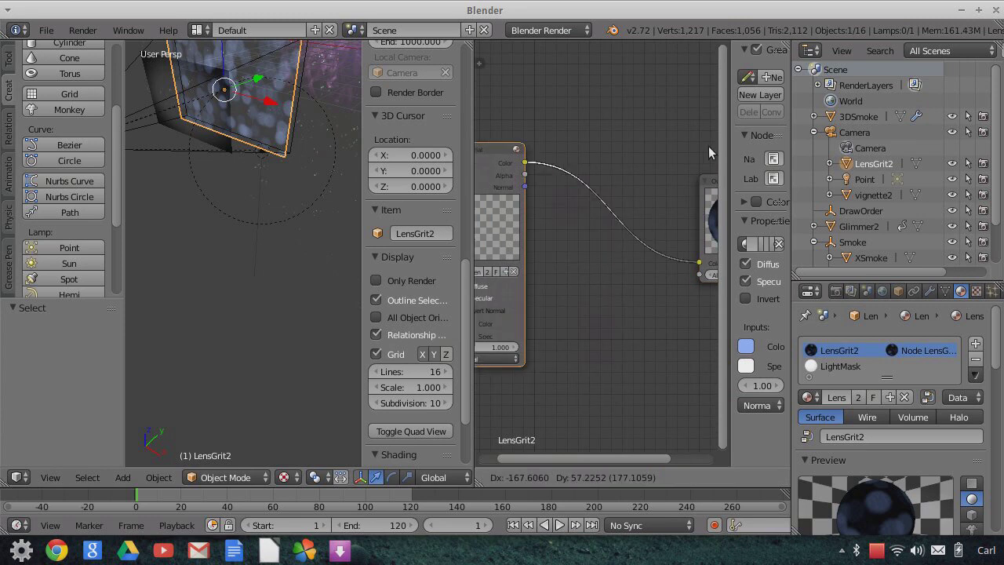
# - Add a second Material input node below the existing link and assign the LightMask material to it
pyautogui.click(598, 479)
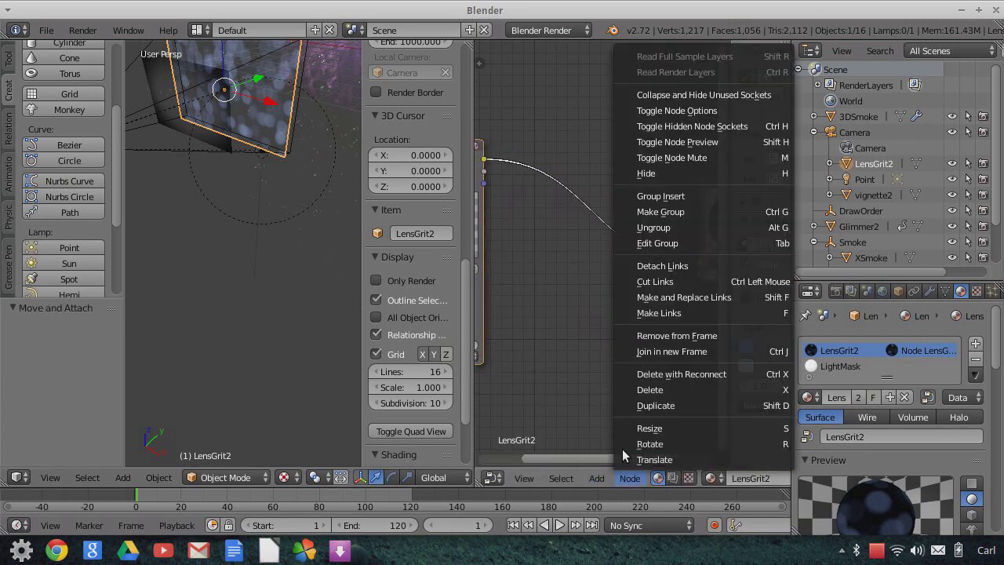
pyautogui.moveTo(604, 447)
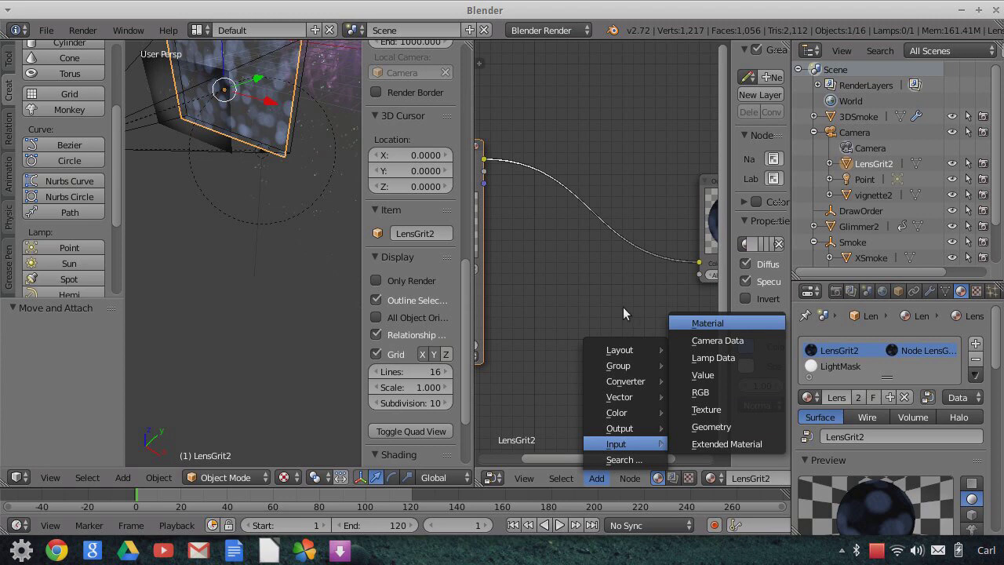
pyautogui.press('Return')
pyautogui.click(531, 281)
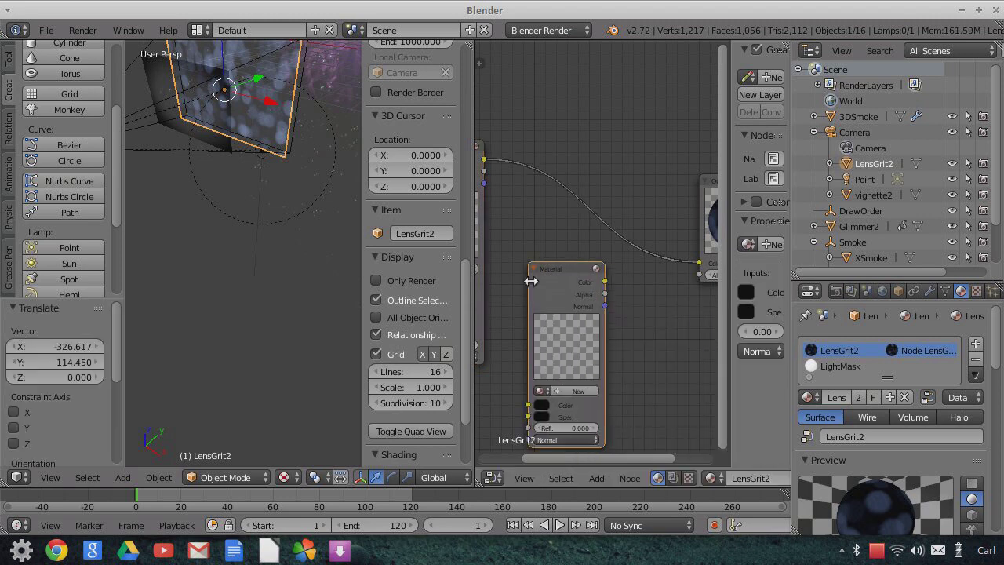
pyautogui.click(541, 390)
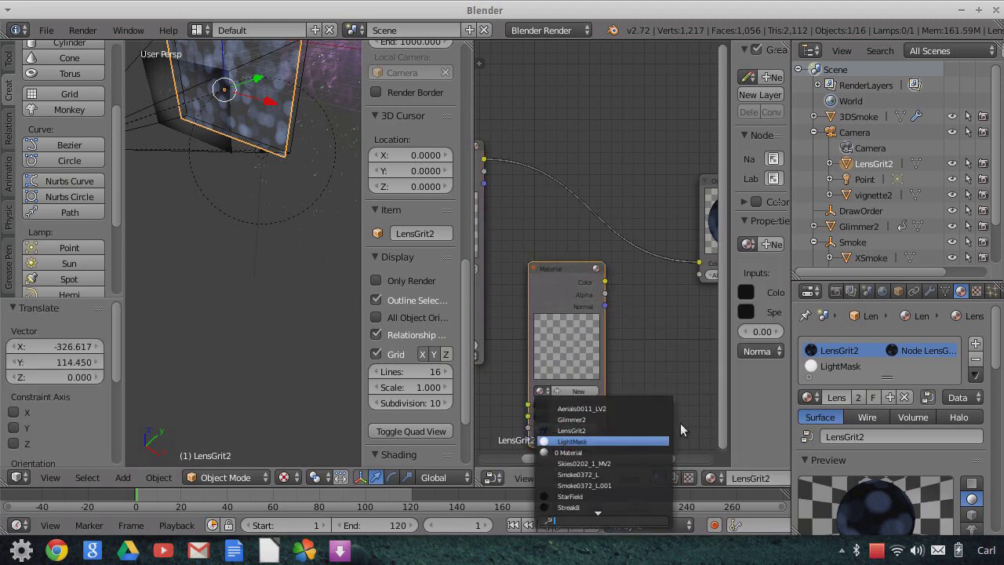
pyautogui.press('Return')
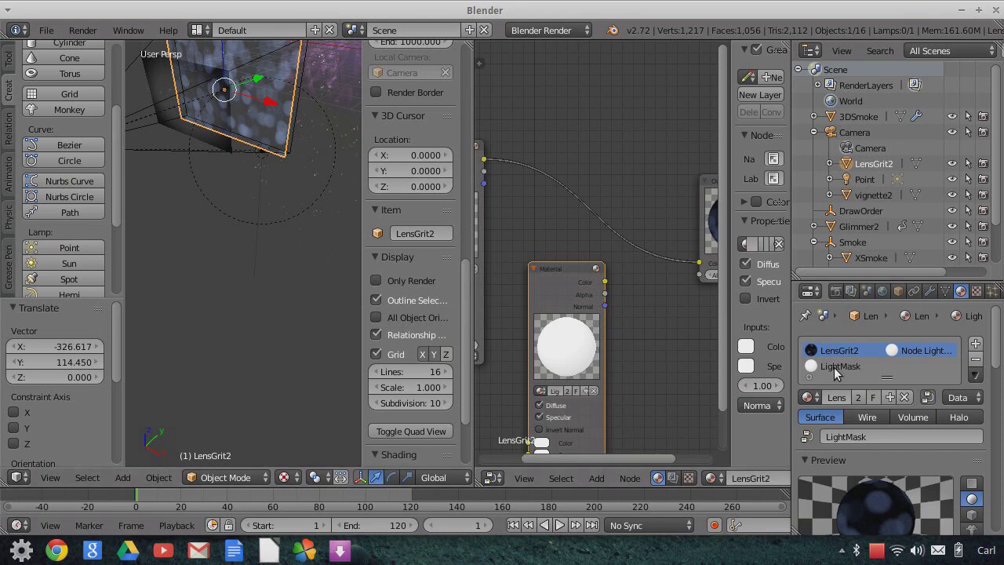
# - Move the LightMask material node farther down, away from the link feeding the Output node
pyautogui.scroll(-1, 621, 376)
pyautogui.scroll(-2, 621, 369)
pyautogui.moveTo(637, 339); pyautogui.dragTo(621, 327, button='middle')
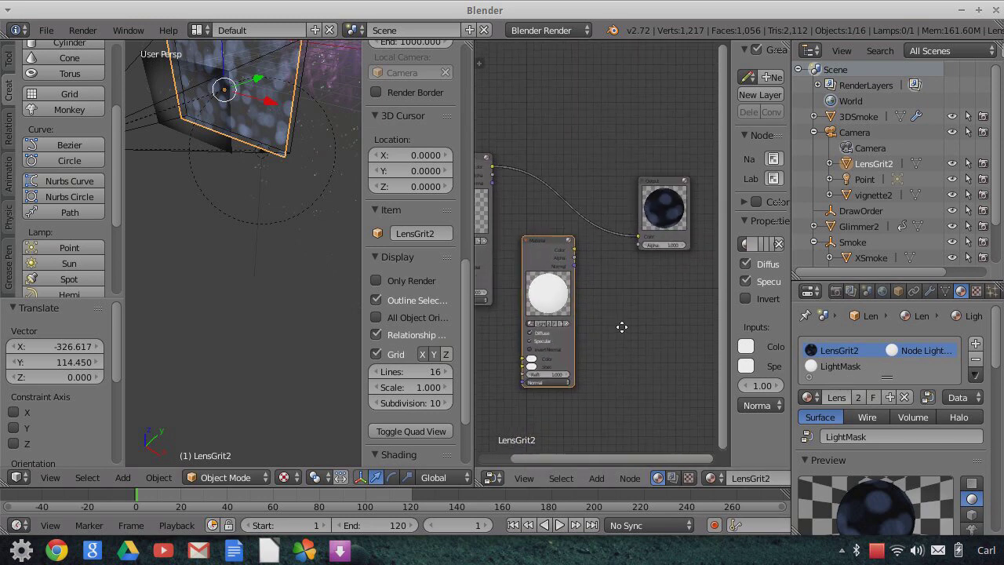
pyautogui.click(665, 185)
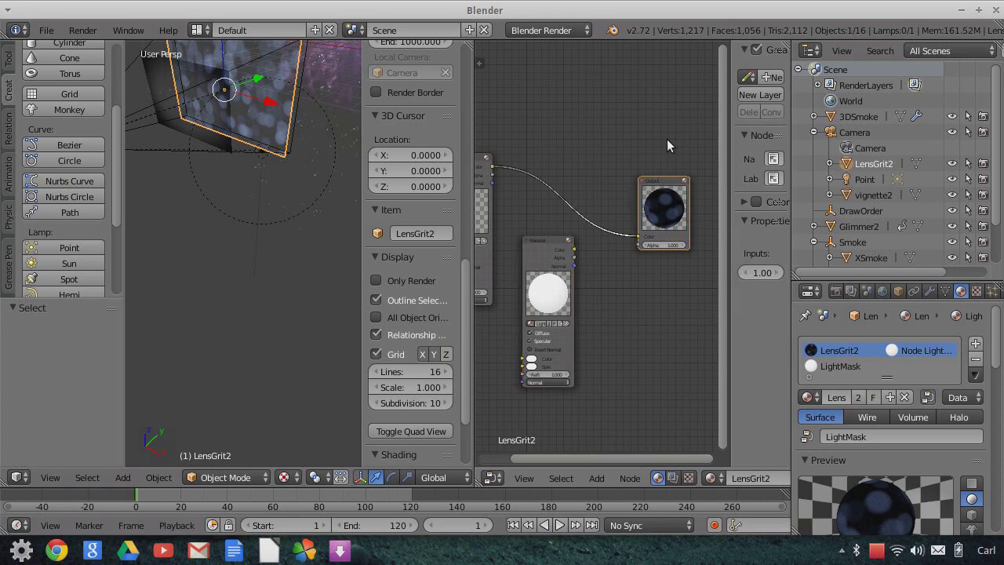
pyautogui.moveTo(548, 239); pyautogui.dragTo(546, 285)
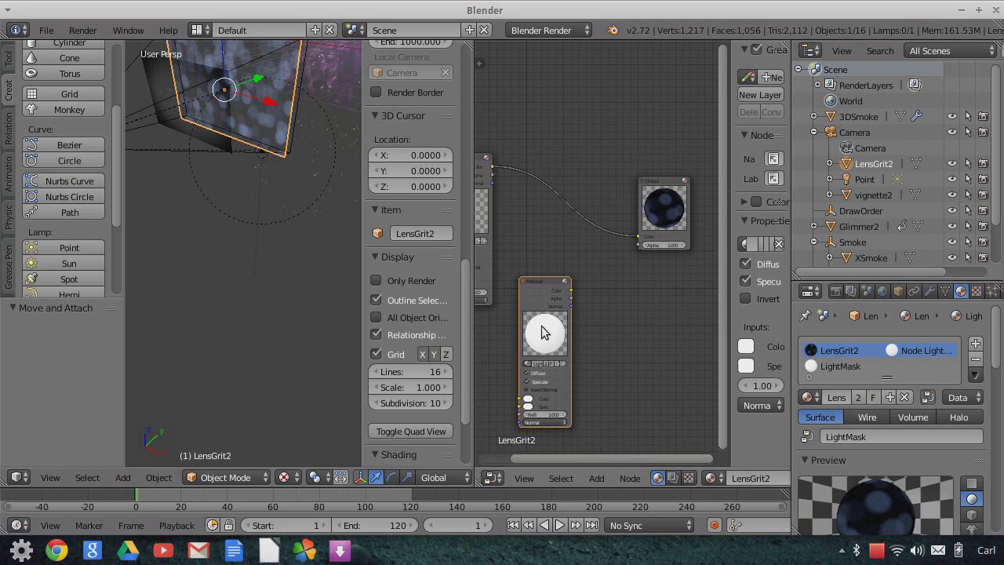
# - Insert a MixRGB node into the link between the LensGrit2 material node and the Output node
pyautogui.click(596, 477)
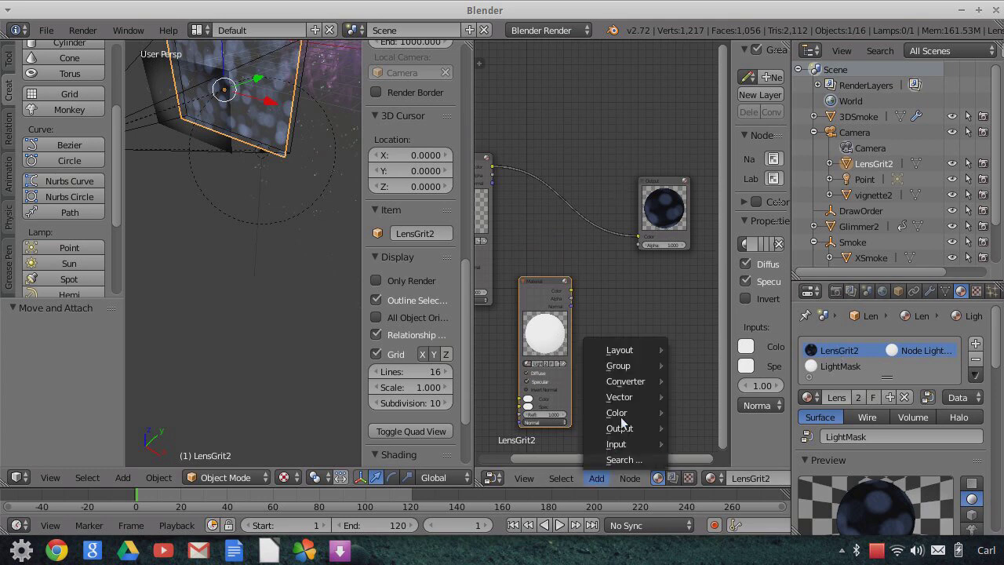
pyautogui.moveTo(627, 413)
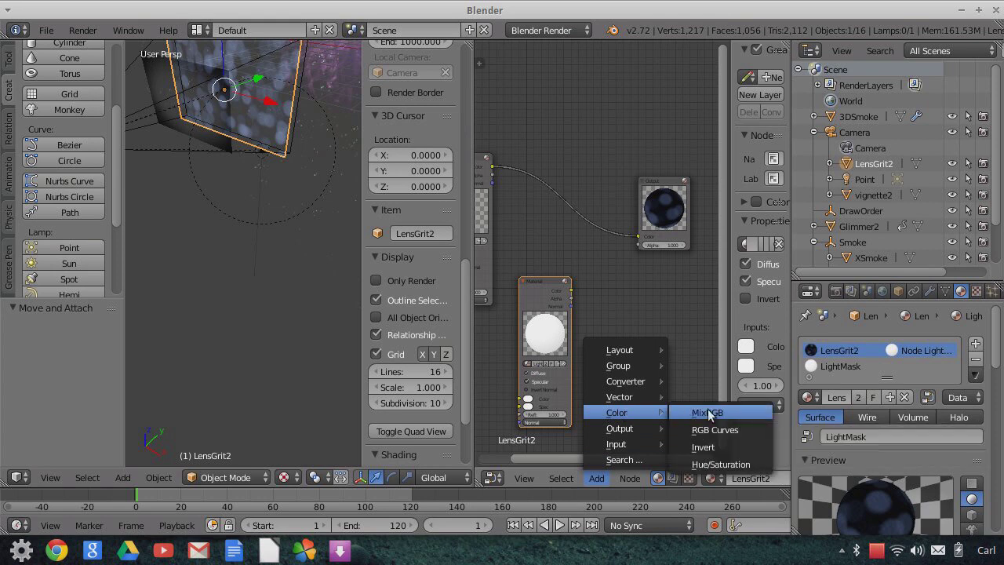
pyautogui.press('Return')
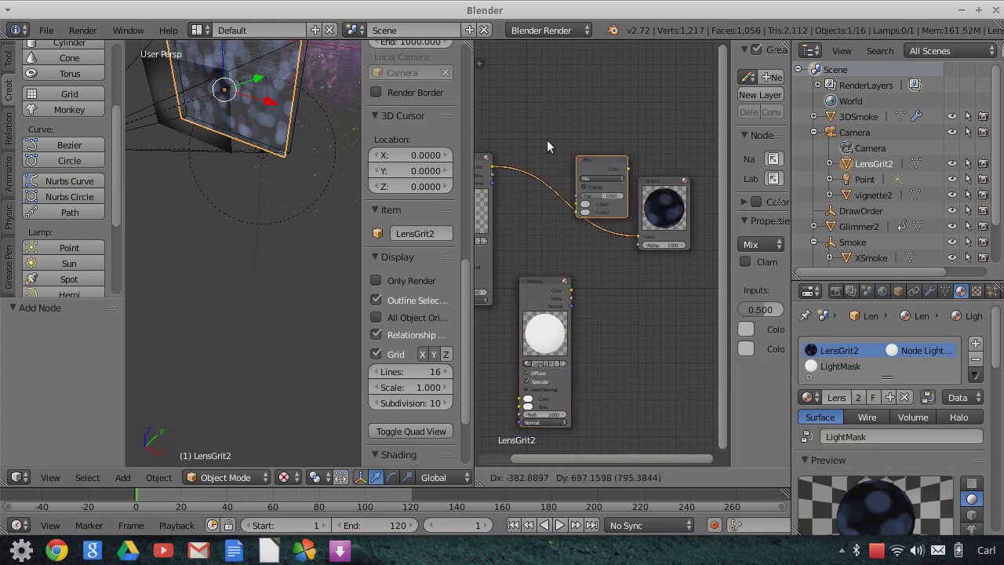
pyautogui.click(563, 234)
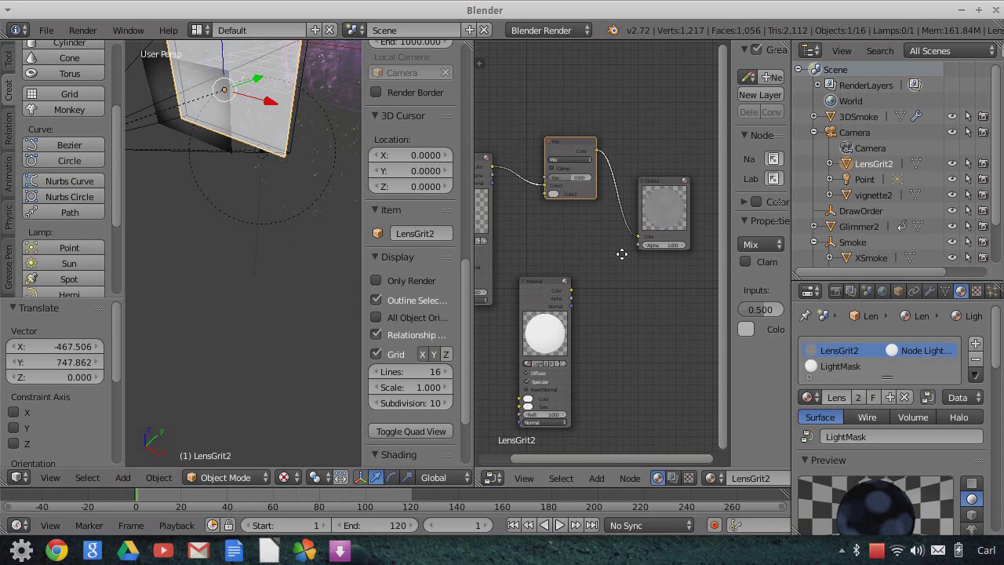
# - Move the LensGrit2 link from Color1 to Color2 on the Mix node and darken Color1 to black
pyautogui.moveTo(621, 254); pyautogui.dragTo(674, 273, button='middle')
pyautogui.moveTo(596, 212); pyautogui.dragTo(611, 212)
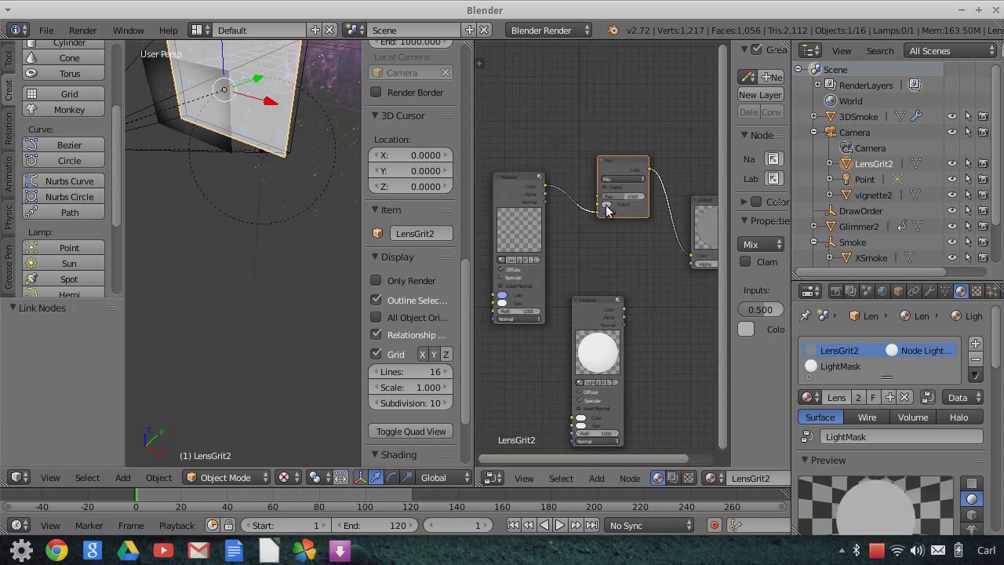
pyautogui.click(609, 206)
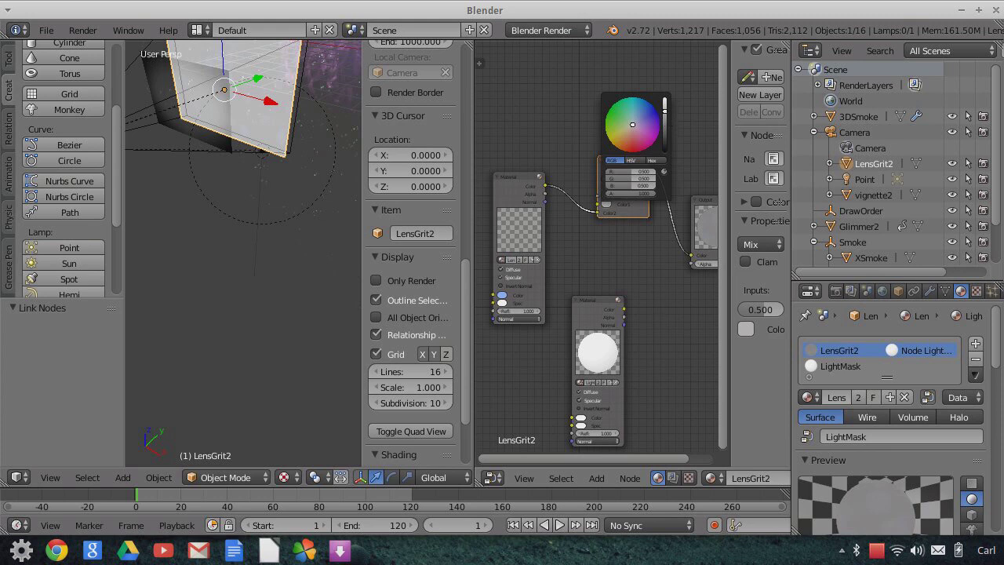
pyautogui.moveTo(664, 102); pyautogui.dragTo(665, 149)
# - Connect the LightMask material node's Color output to the Mix node's Fac input
pyautogui.moveTo(635, 253); pyautogui.dragTo(609, 264, button='middle')
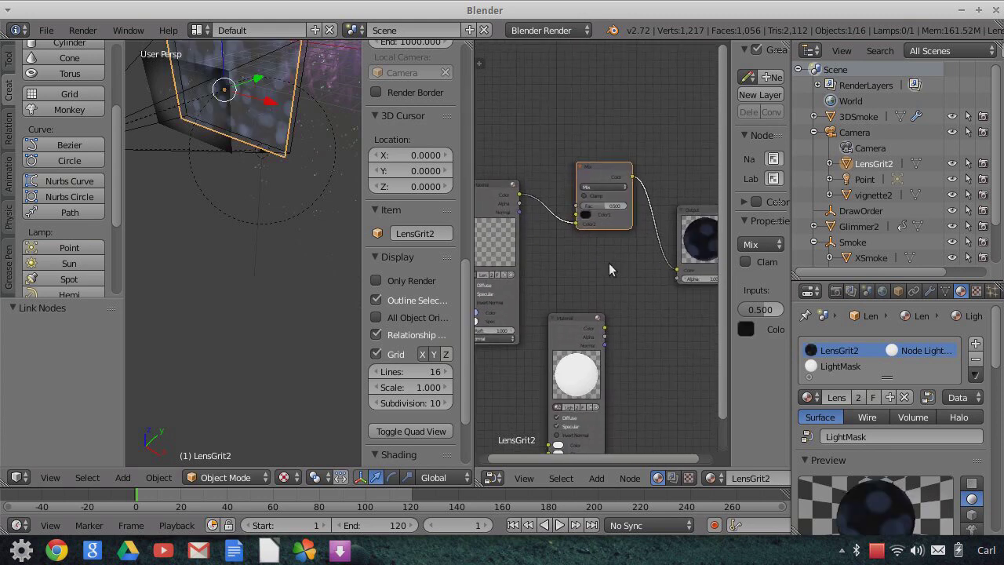
pyautogui.scroll(2, 605, 272)
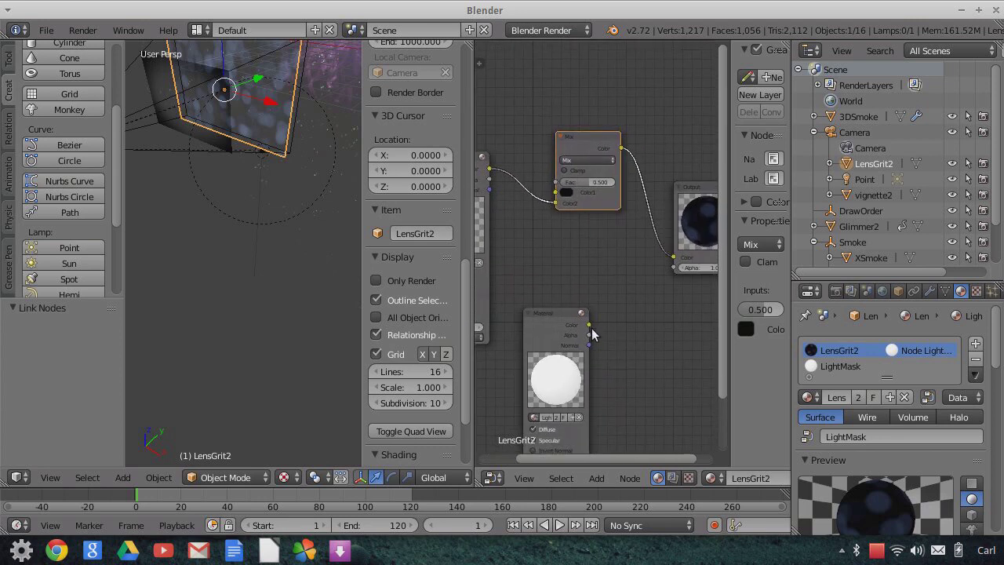
pyautogui.moveTo(589, 324); pyautogui.dragTo(555, 182)
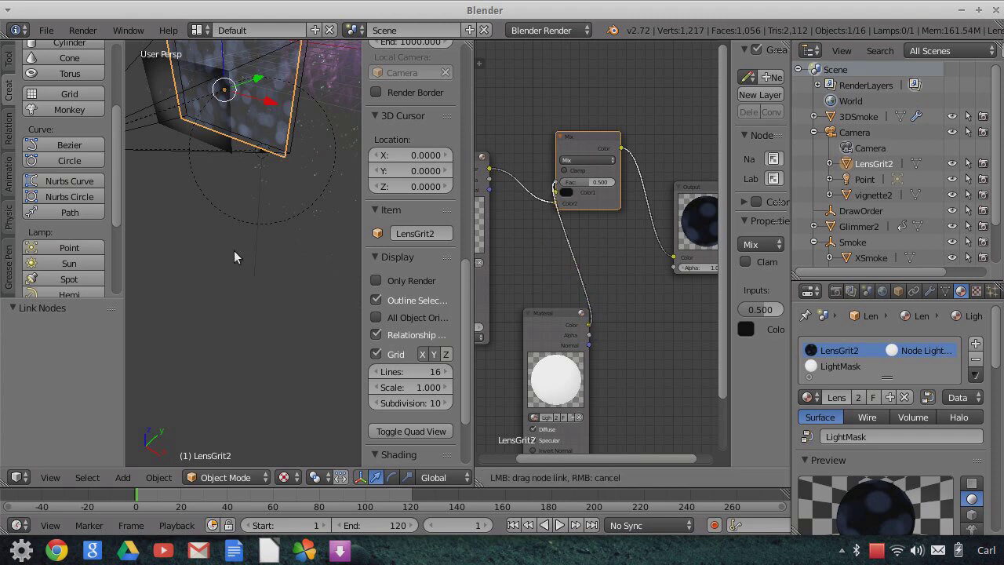
# - Switch the 3D view to the camera and merge the node editor area back into it
pyautogui.click(51, 477)
pyautogui.click(72, 417)
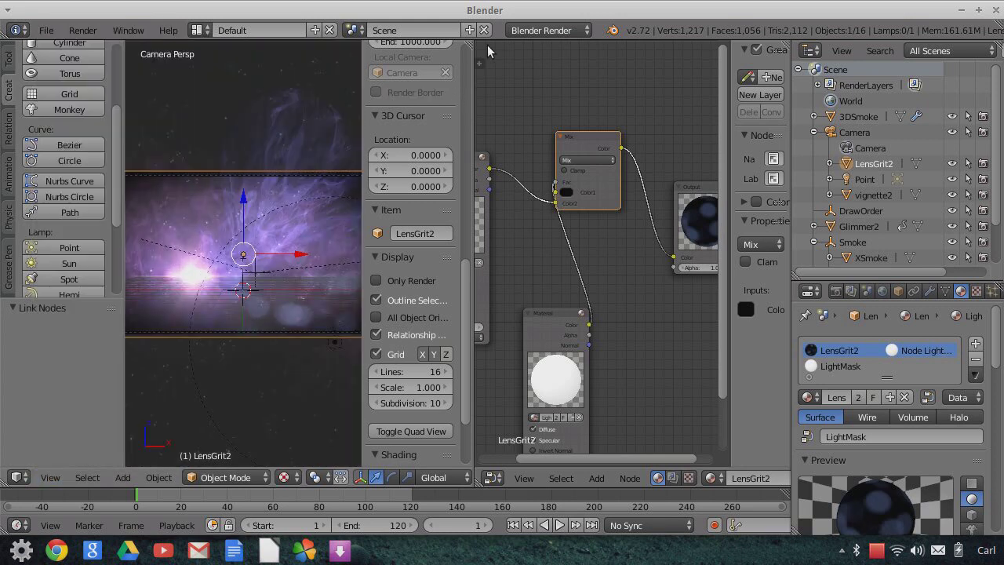
pyautogui.moveTo(470, 45); pyautogui.dragTo(542, 79)
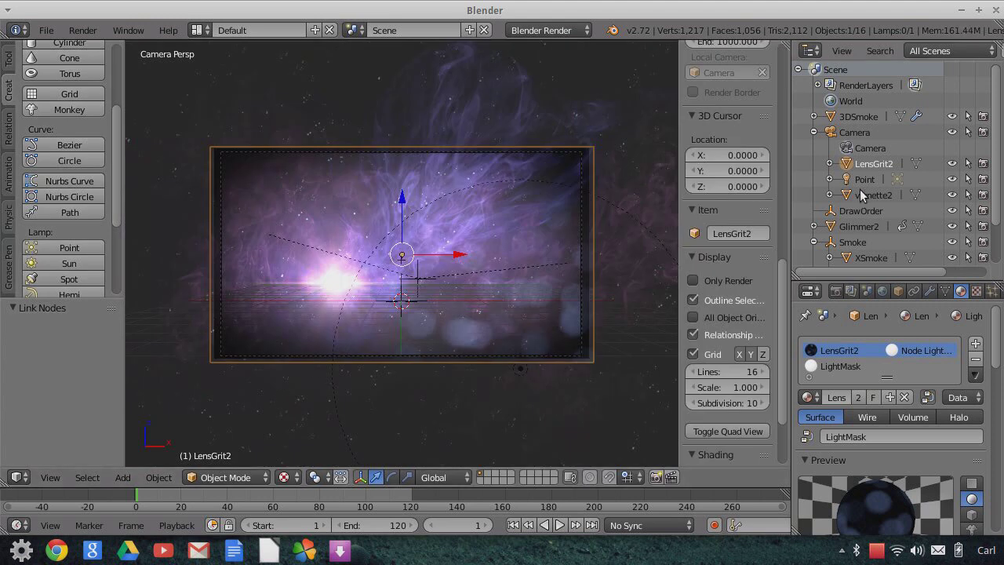
# - Reposition the point lamp near the upper-right corner of the camera frame and limit the viewport display to Only Render
pyautogui.rightClick(522, 367)
pyautogui.moveTo(520, 318); pyautogui.dragTo(545, 177)
pyautogui.moveTo(579, 237); pyautogui.dragTo(561, 311)
pyautogui.click(693, 216)
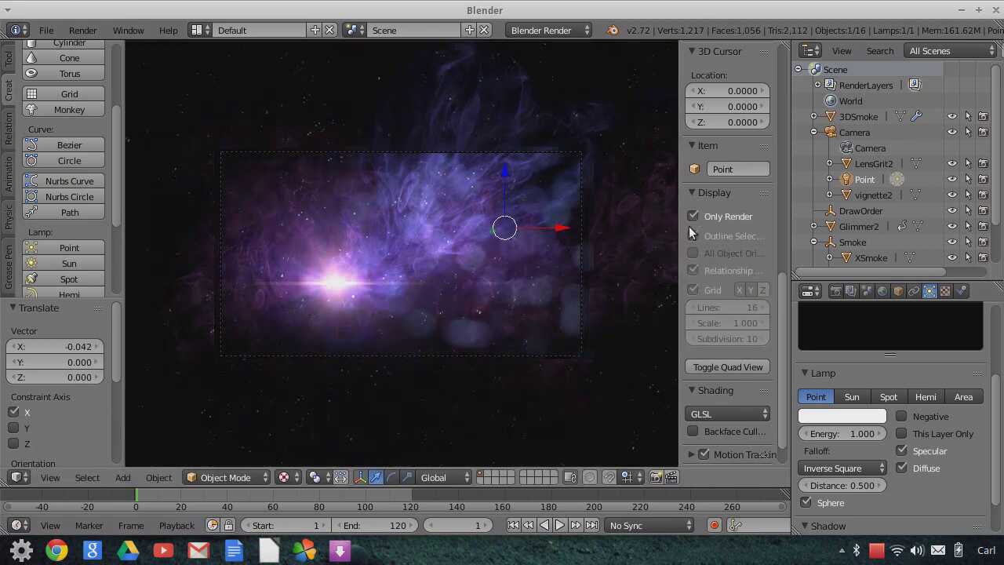
pyautogui.moveTo(554, 234); pyautogui.dragTo(581, 251)
pyautogui.moveTo(542, 188); pyautogui.dragTo(564, 255)
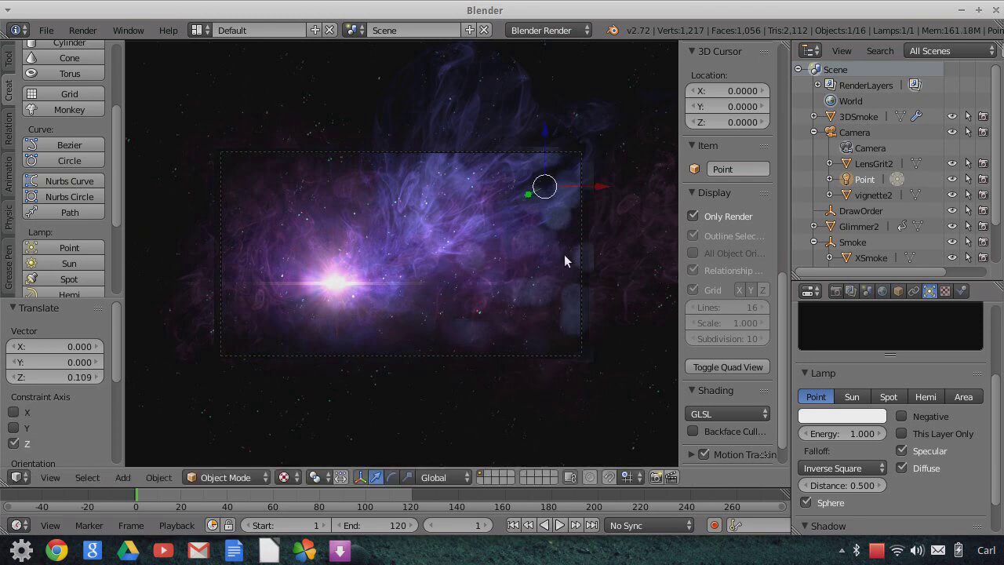
pyautogui.scroll(1, 564, 255)
pyautogui.moveTo(581, 118); pyautogui.dragTo(582, 191)
# - Try a point lamp energy of 2
pyautogui.click(845, 434)
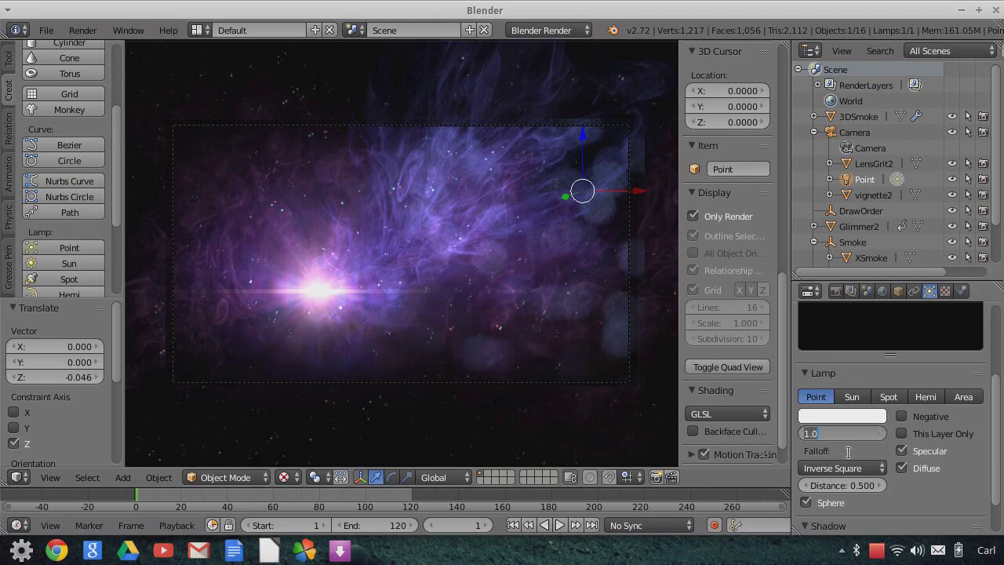
pyautogui.write('2')
pyautogui.press('Return')
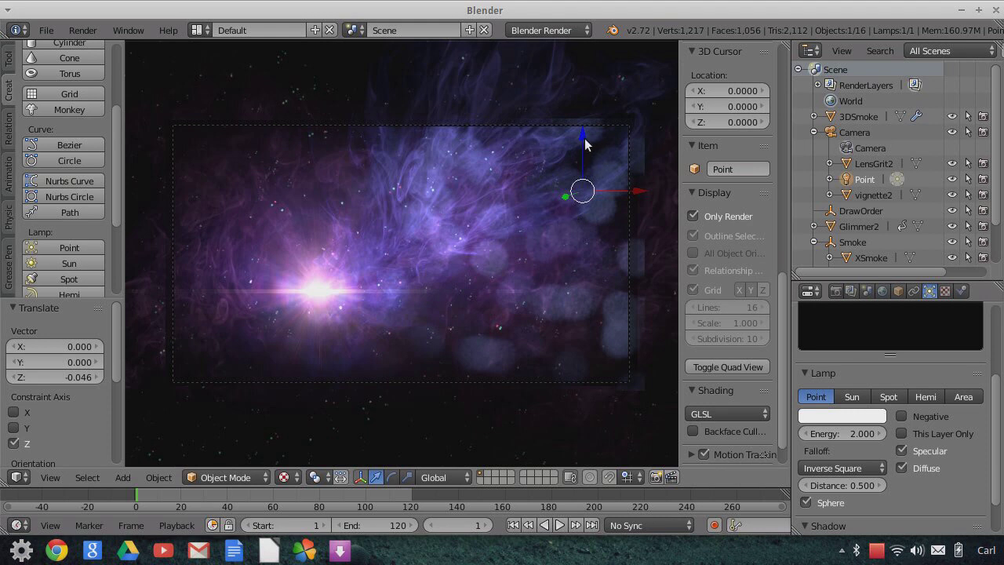
# - Move the point lamp up close to the camera frame's upper edge, shift it -0.024 along X, and set its energy to 1
pyautogui.moveTo(583, 130); pyautogui.dragTo(588, 82)
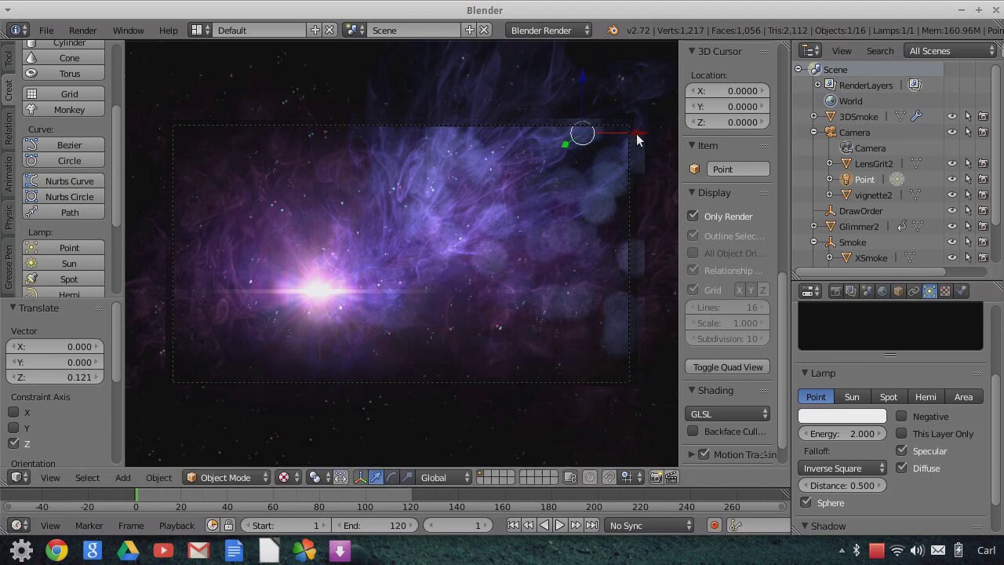
pyautogui.click(847, 434)
pyautogui.write('1')
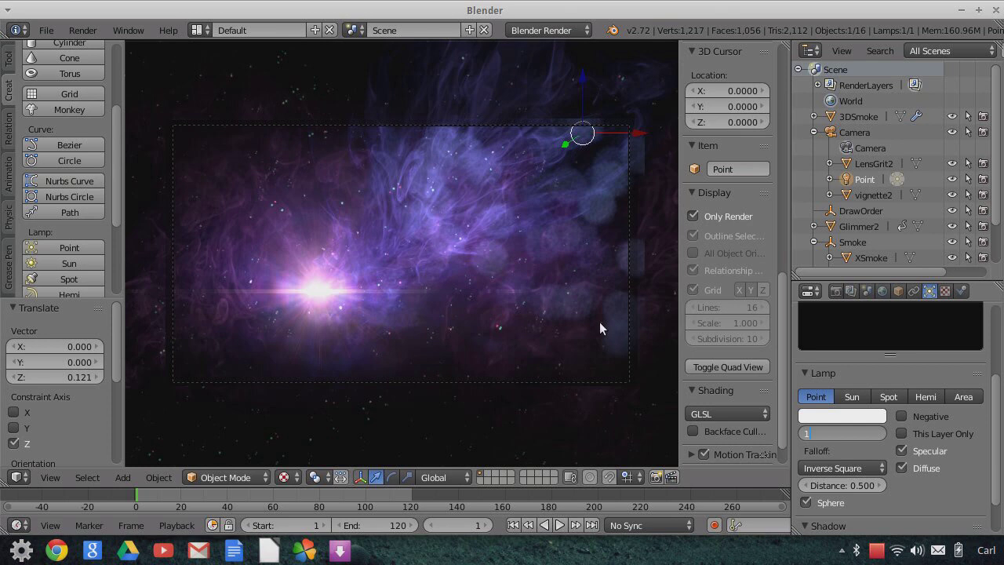
pyautogui.press('Return')
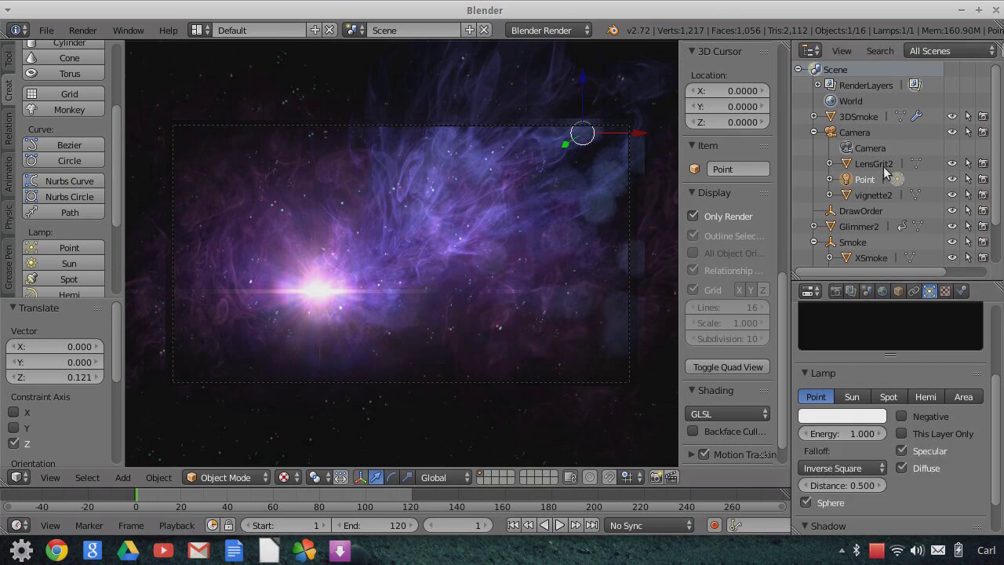
pyautogui.moveTo(585, 84); pyautogui.dragTo(583, 97)
pyautogui.moveTo(637, 146); pyautogui.dragTo(706, 147)
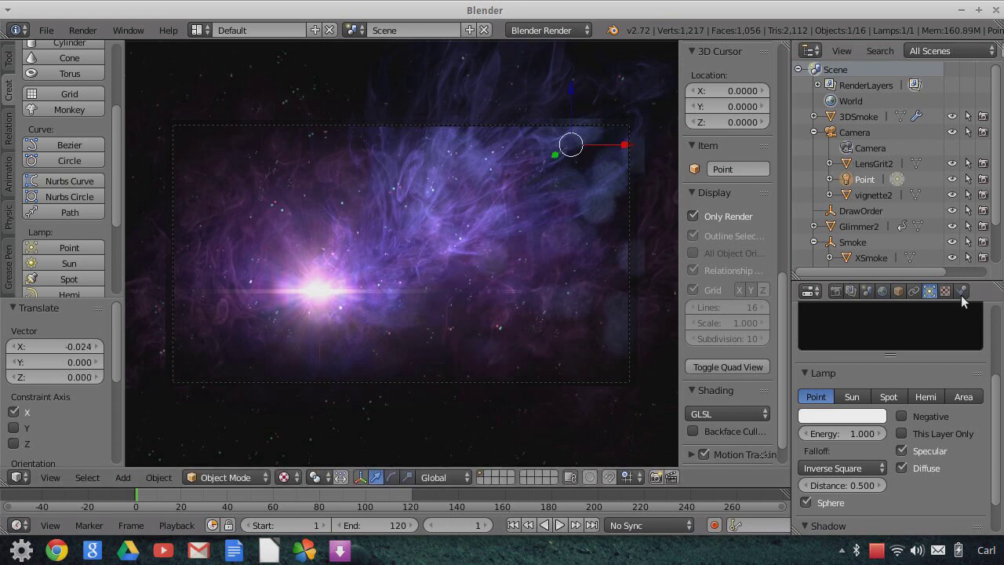
# - Widen the properties area and turn off nodes for the LensGrit2 object's LensGrit2 material
pyautogui.click(873, 163)
pyautogui.click(961, 291)
pyautogui.moveTo(785, 294); pyautogui.dragTo(722, 298)
pyautogui.scroll(-5, 836, 443)
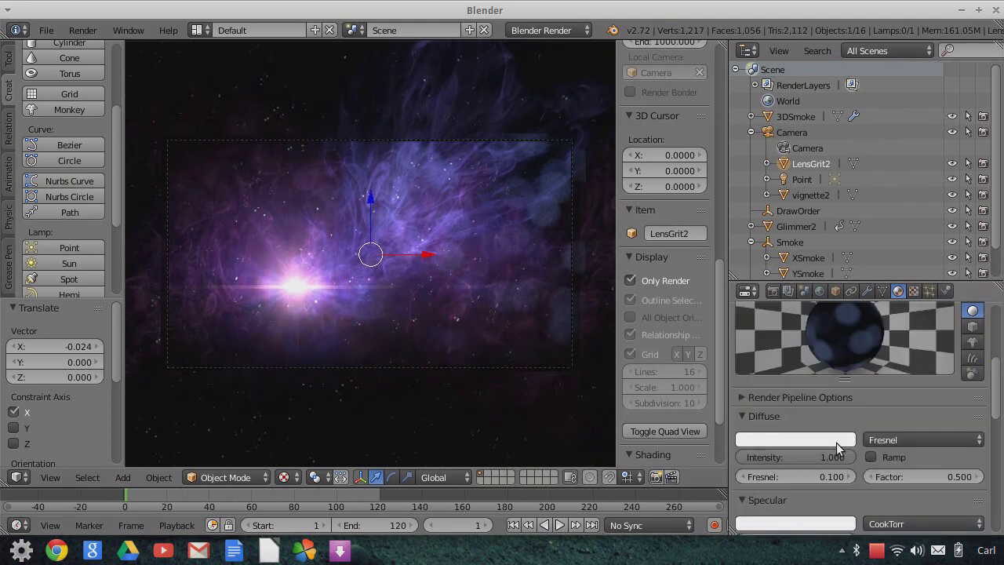
pyautogui.scroll(5, 836, 444)
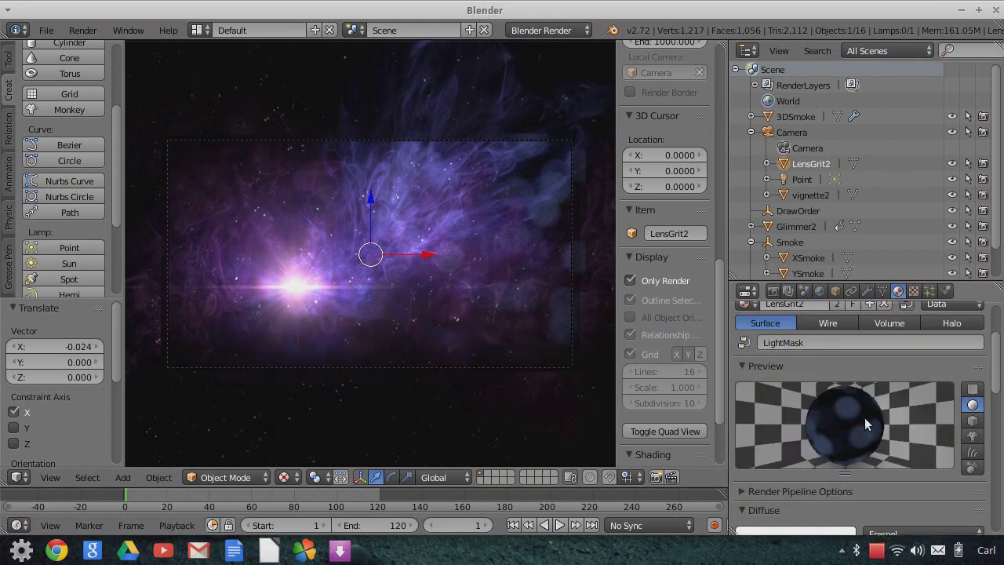
pyautogui.scroll(2, 863, 421)
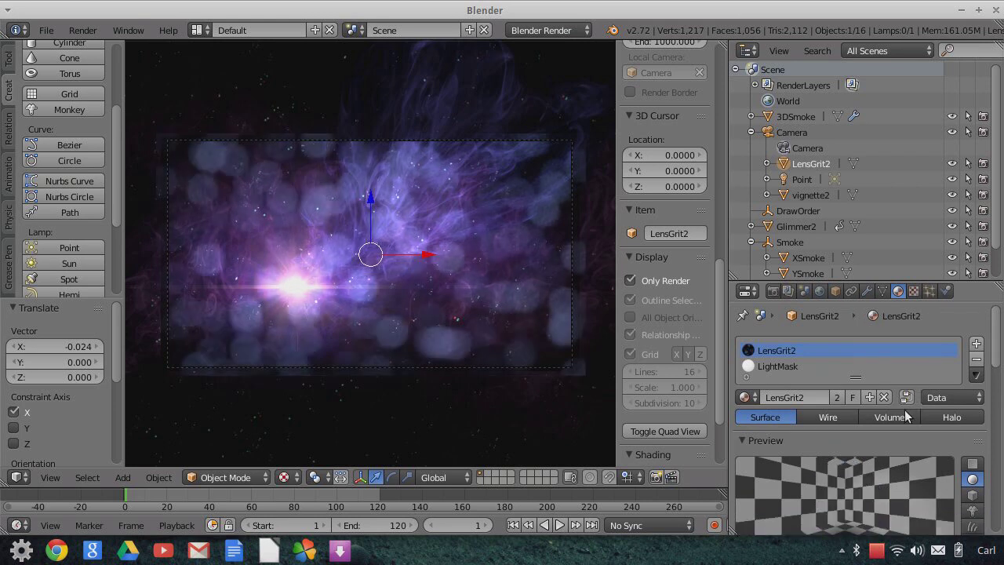
# - Desaturate the LensGrit2 material's diffuse colour to a paler blue and turn its nodes back on
pyautogui.scroll(-3, 894, 479)
pyautogui.scroll(-2, 893, 480)
pyautogui.click(808, 428)
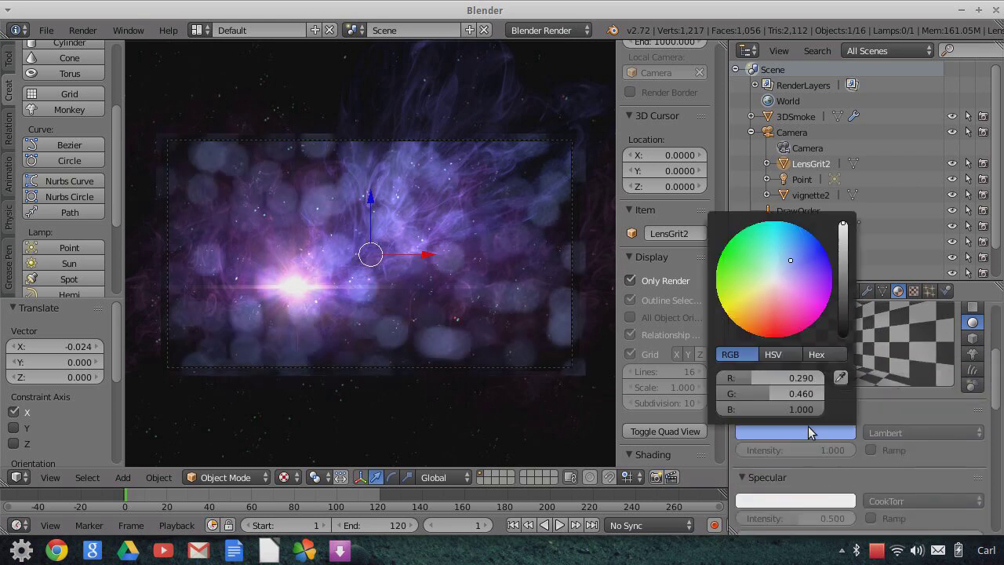
pyautogui.click(785, 267)
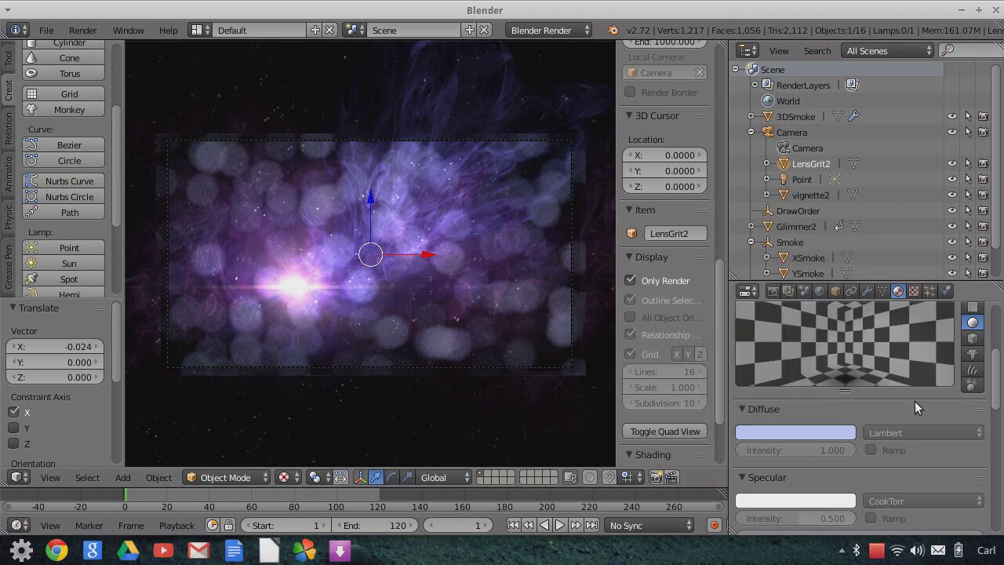
pyautogui.scroll(2, 910, 393)
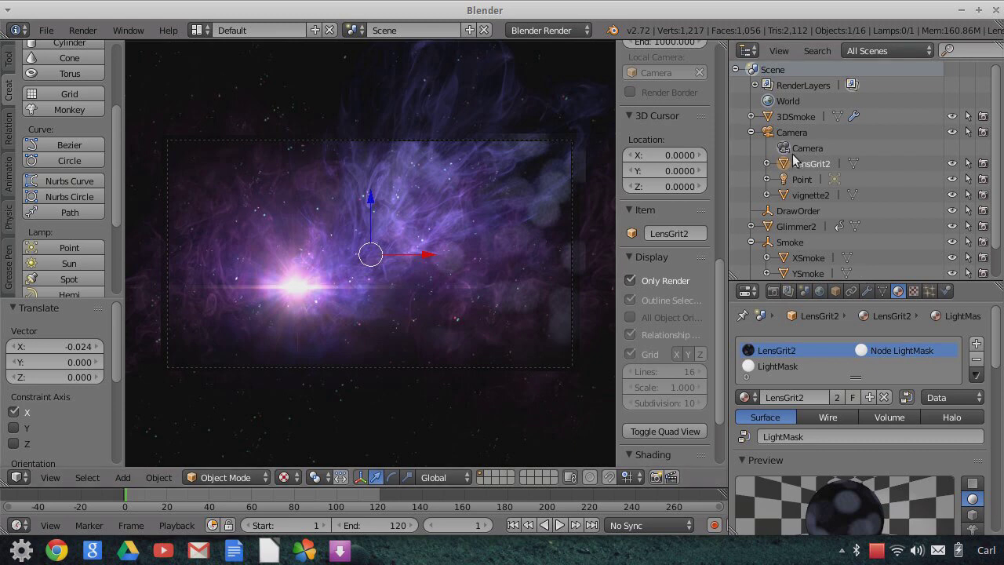
# - Insert a LocRot keyframe for the camera at frame 1
pyautogui.click(774, 134)
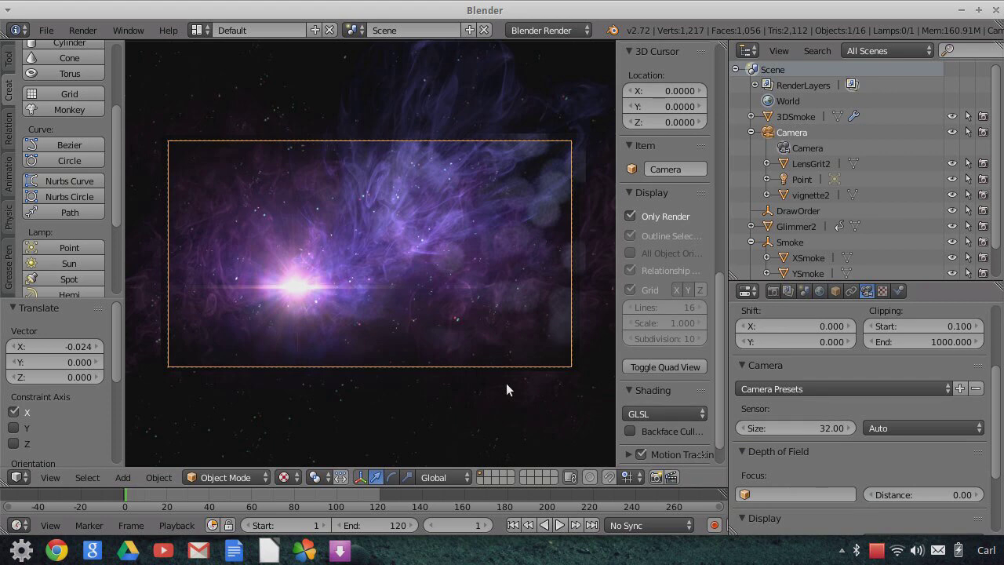
pyautogui.press('i')
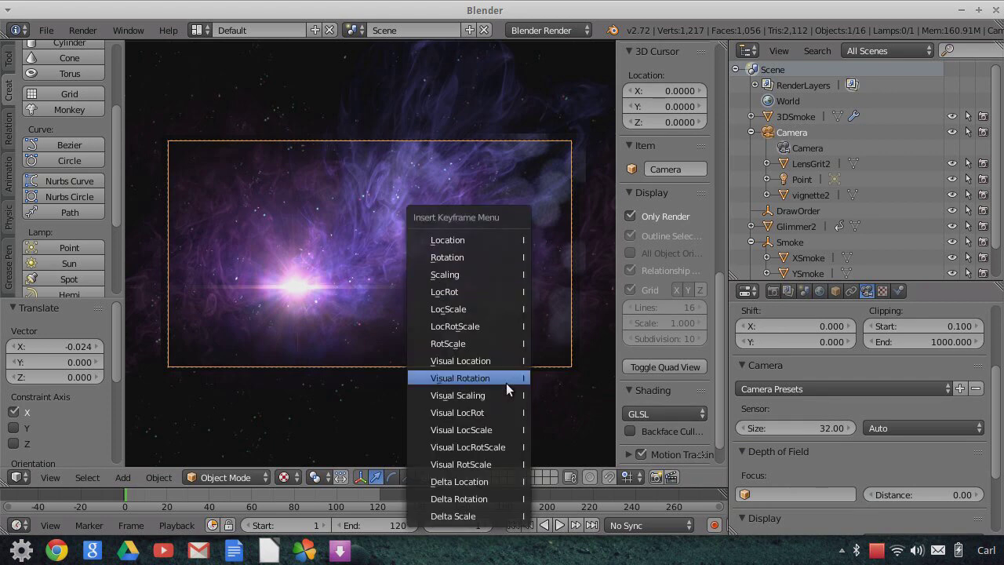
pyautogui.click(473, 343)
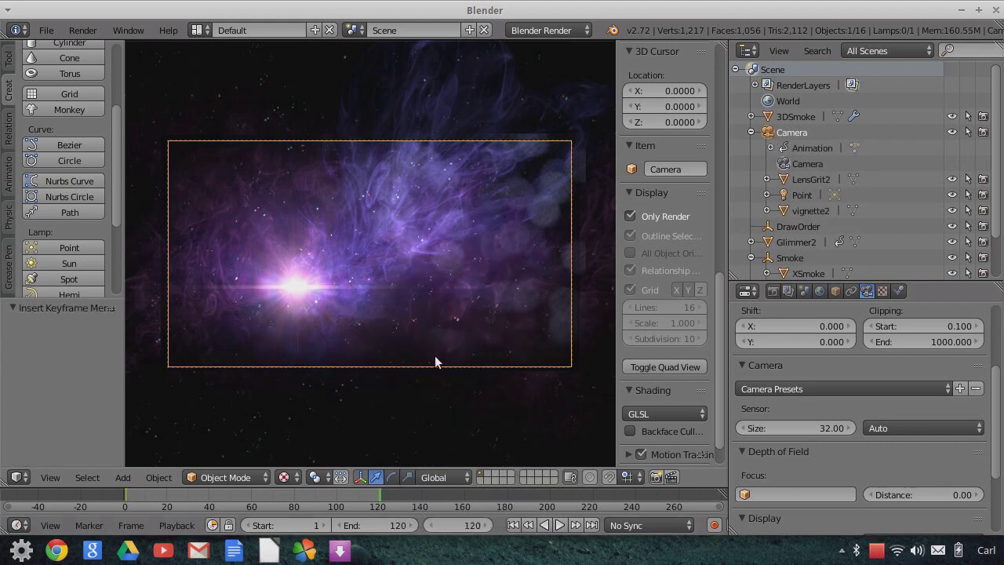
# - At frame 120, move the camera about 6.864 along global Y and about 1.363 along global X
pyautogui.press('g')
pyautogui.press('y')
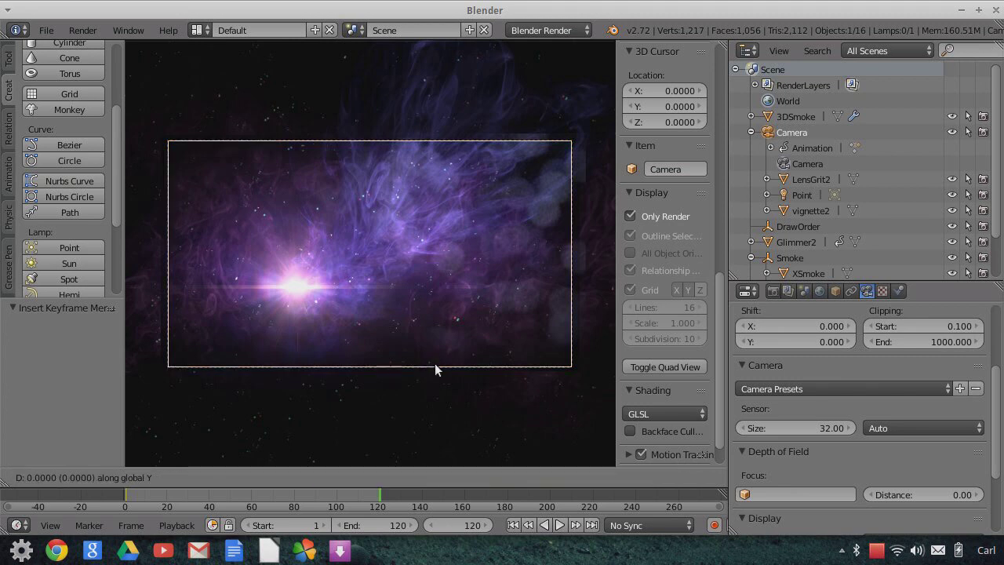
pyautogui.click(473, 453)
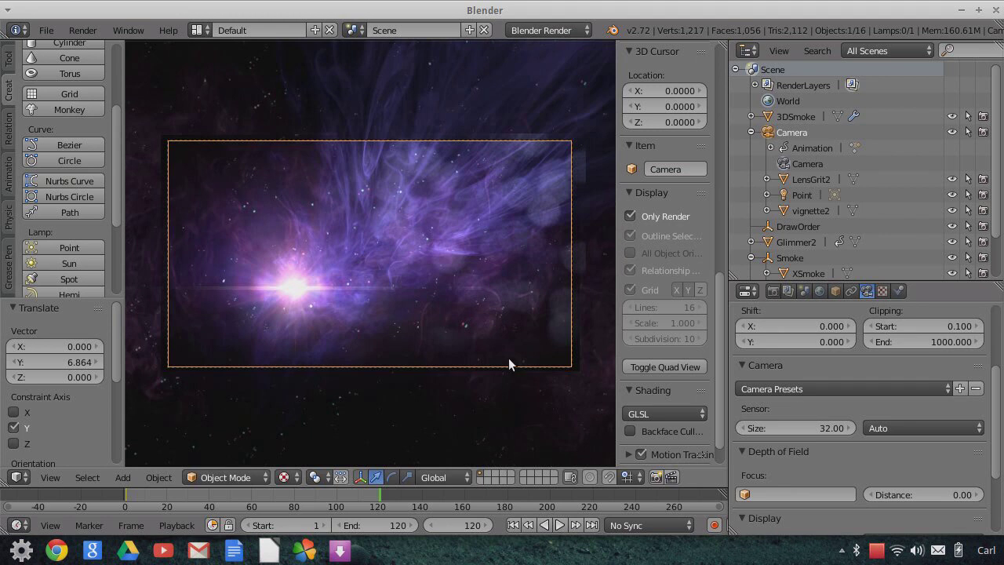
pyautogui.press('g')
pyautogui.press('x')
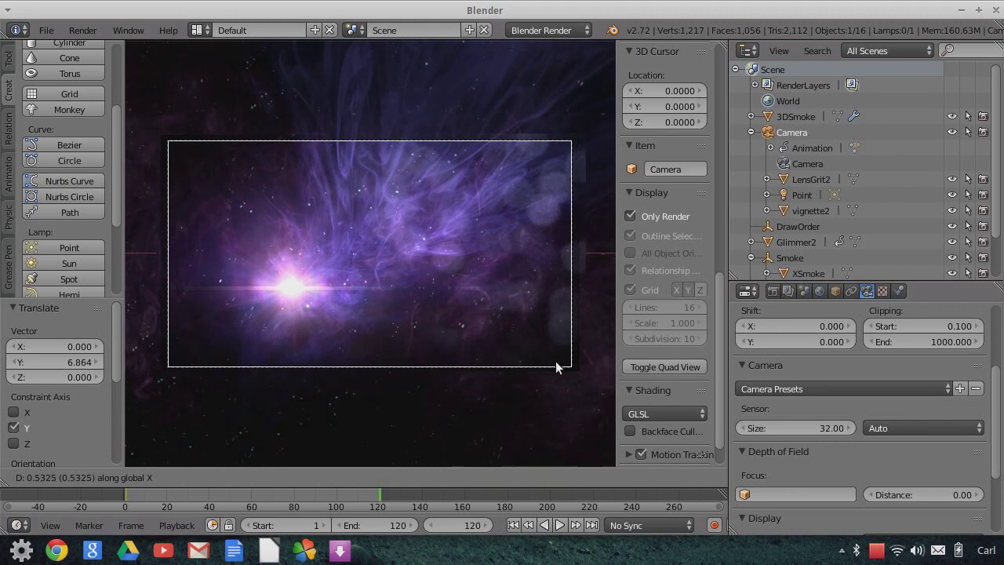
pyautogui.click(131, 378)
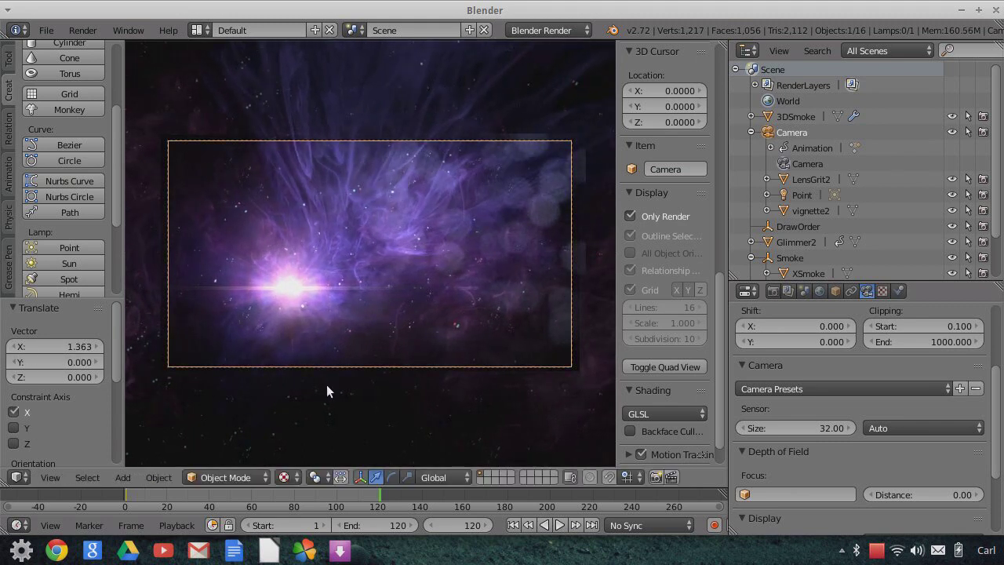
# - Rotate the camera about 1.9° around global Z and insert a LocRot keyframe for it at frame 120
pyautogui.press('r')
pyautogui.press('z')
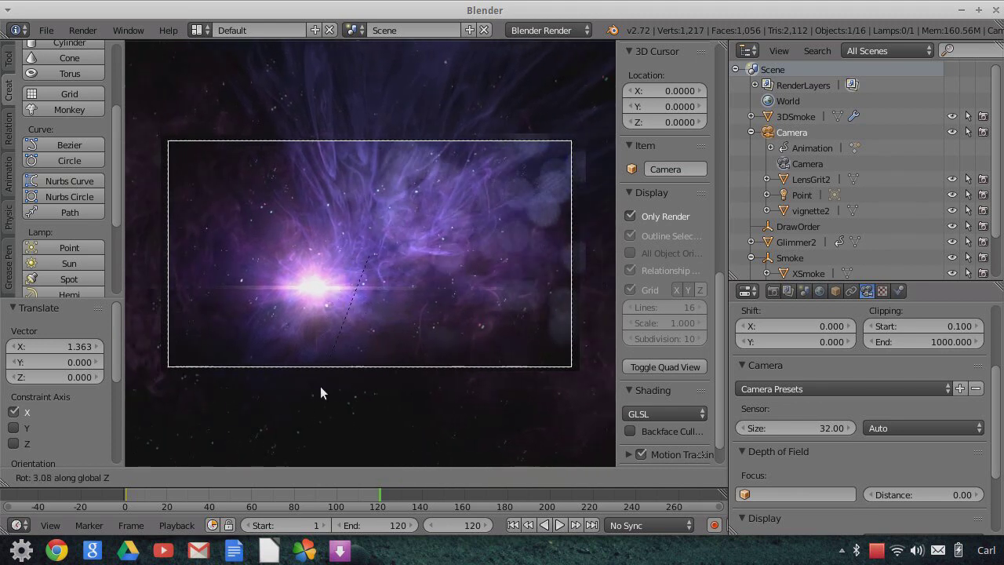
pyautogui.click(321, 386)
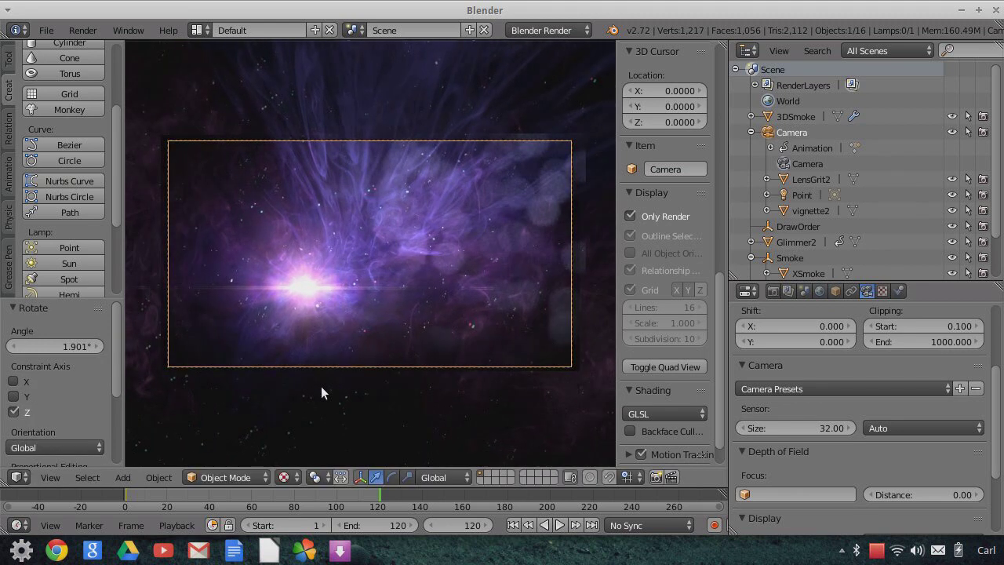
pyautogui.press('i')
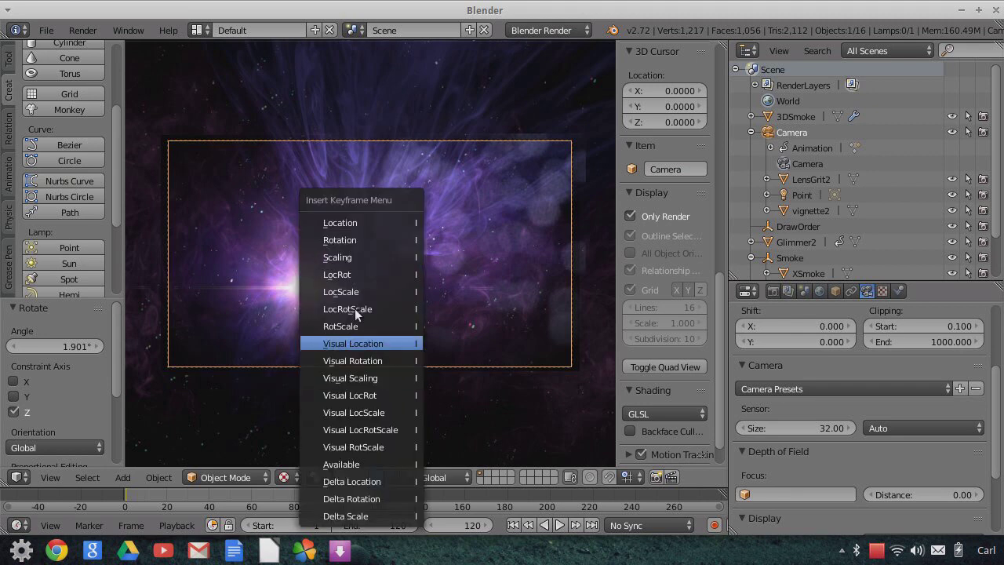
pyautogui.click(338, 275)
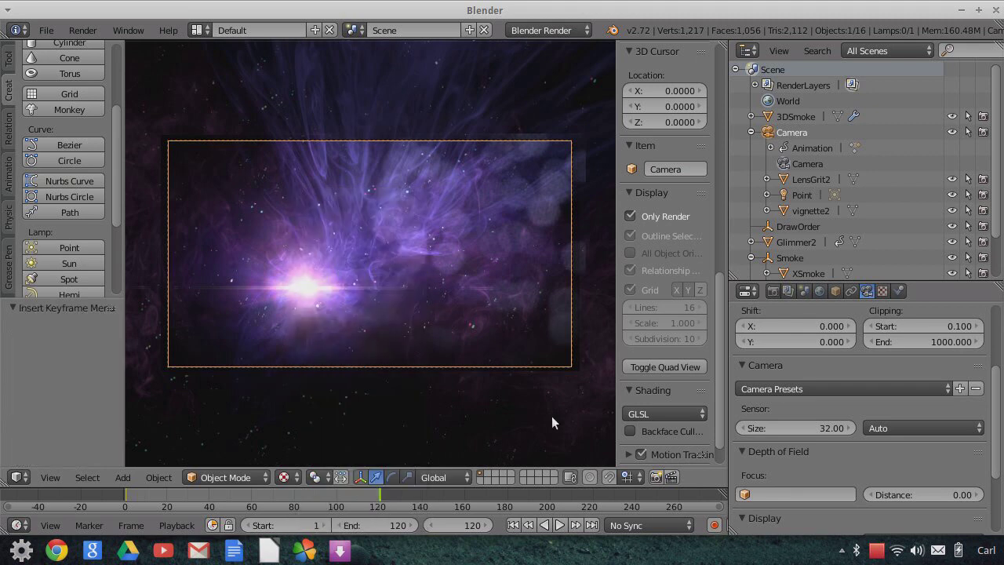
# - Return to frame 1 and set the handle type of the camera's keyframes to Vector in the Graph Editor
pyautogui.click(514, 524)
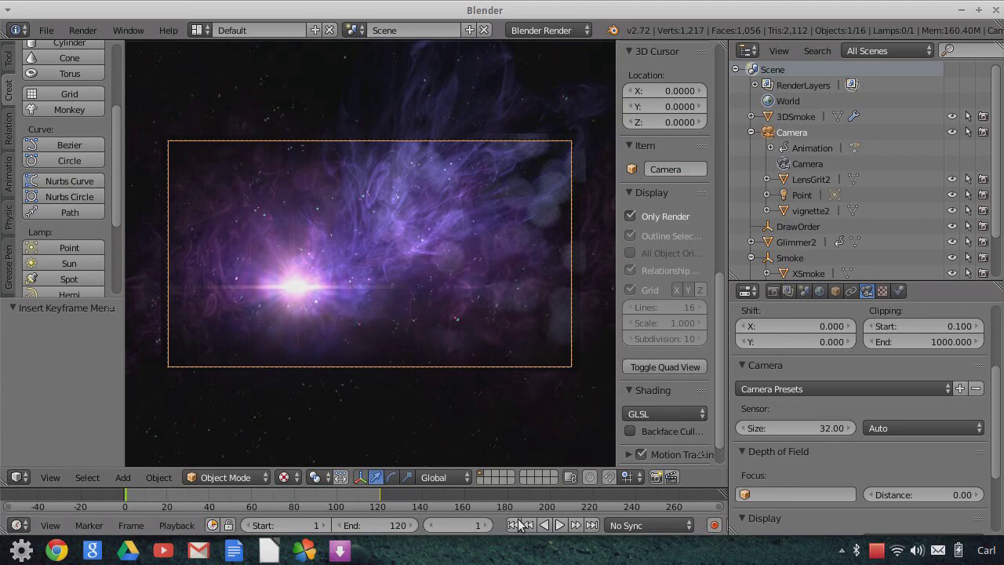
pyautogui.click(19, 477)
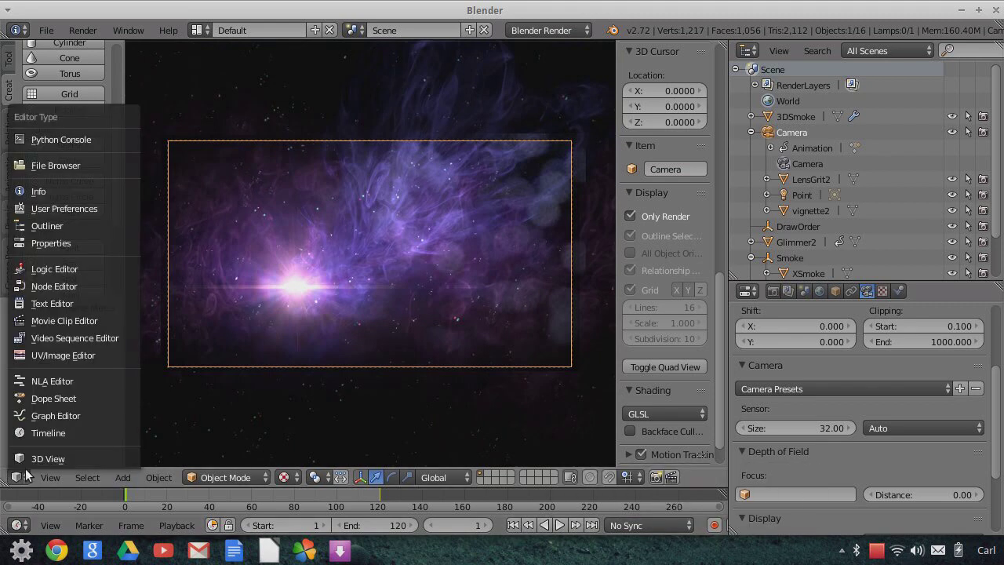
pyautogui.click(79, 415)
pyautogui.scroll(-3, 356, 302)
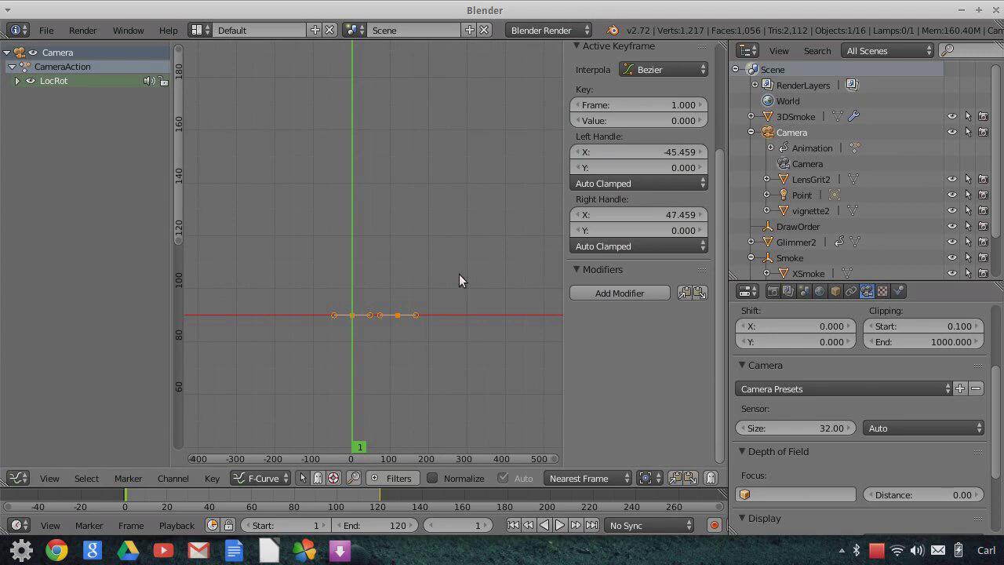
pyautogui.press('v')
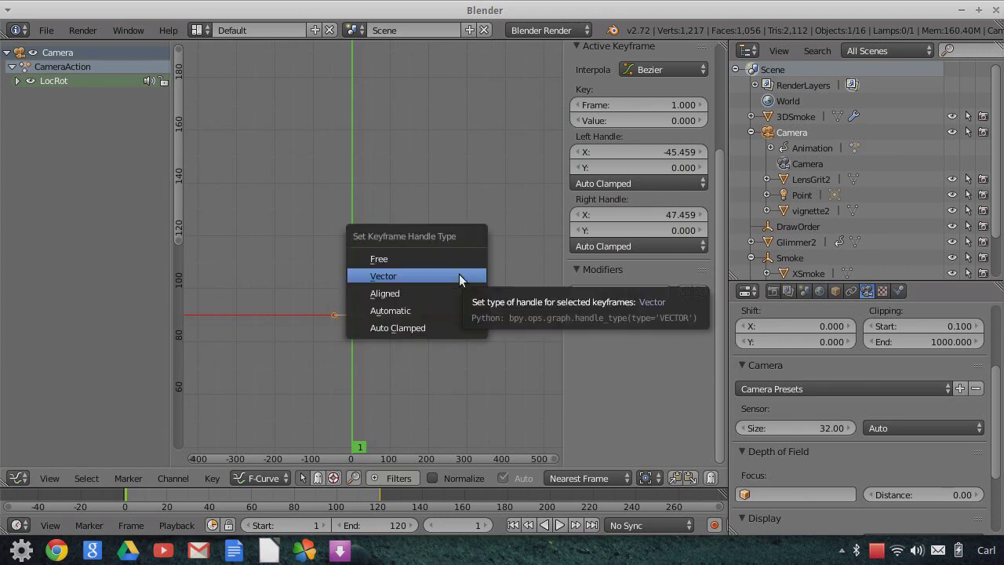
pyautogui.click(459, 275)
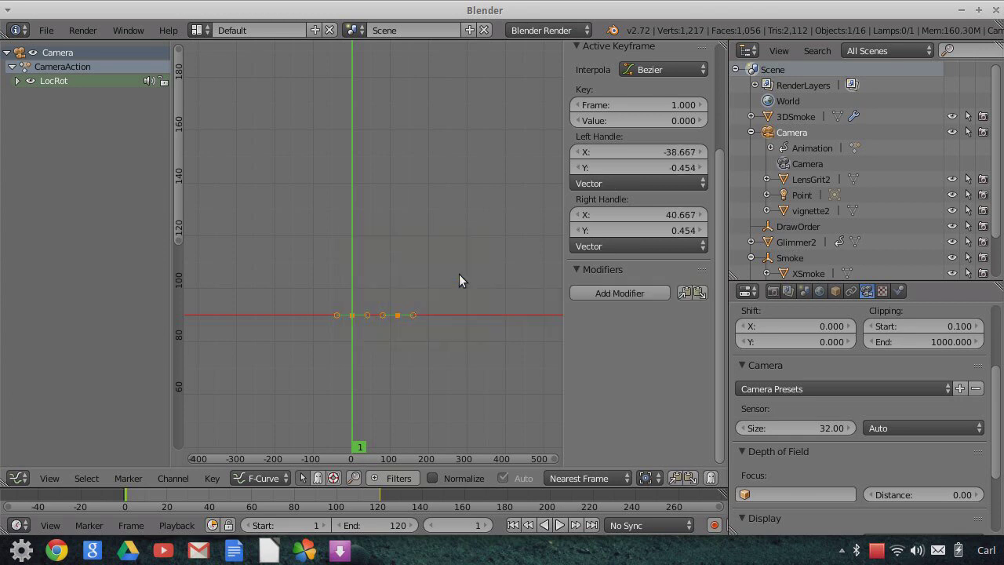
pyautogui.scroll(-1, 403, 272)
pyautogui.scroll(-4, 411, 283)
pyautogui.moveTo(420, 299); pyautogui.dragTo(394, 252, button='middle')
pyautogui.scroll(2, 393, 251)
pyautogui.moveTo(386, 306); pyautogui.dragTo(367, 328, button='middle')
pyautogui.scroll(3, 367, 328)
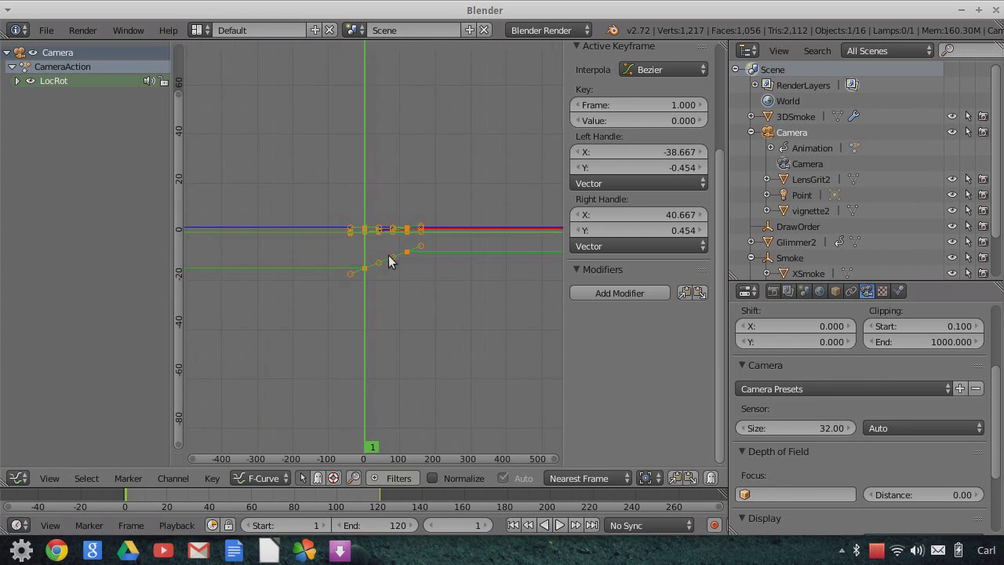
# - Switch the area back to the 3D View, play the camera animation, and stop playback
pyautogui.click(17, 477)
pyautogui.click(36, 460)
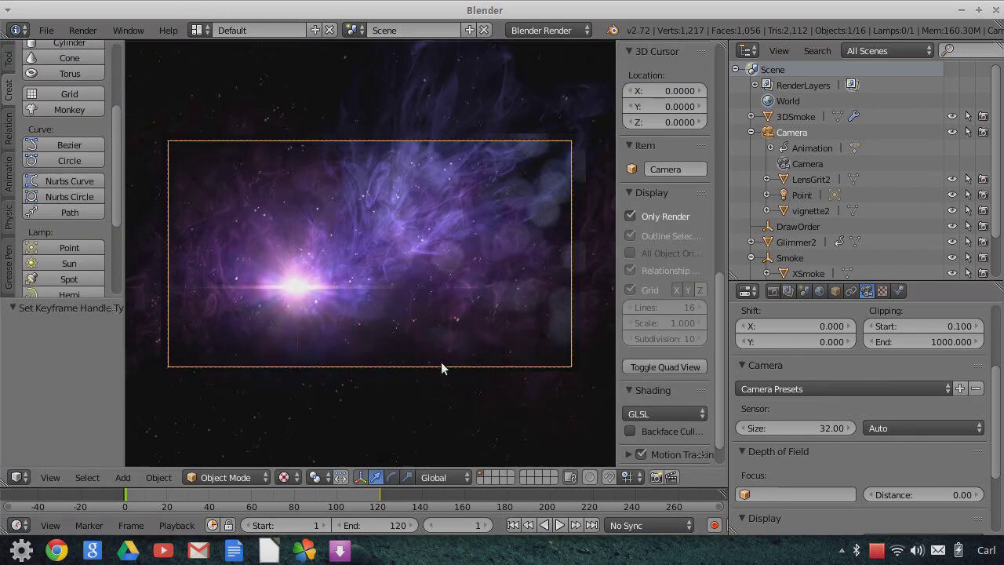
pyautogui.click(559, 525)
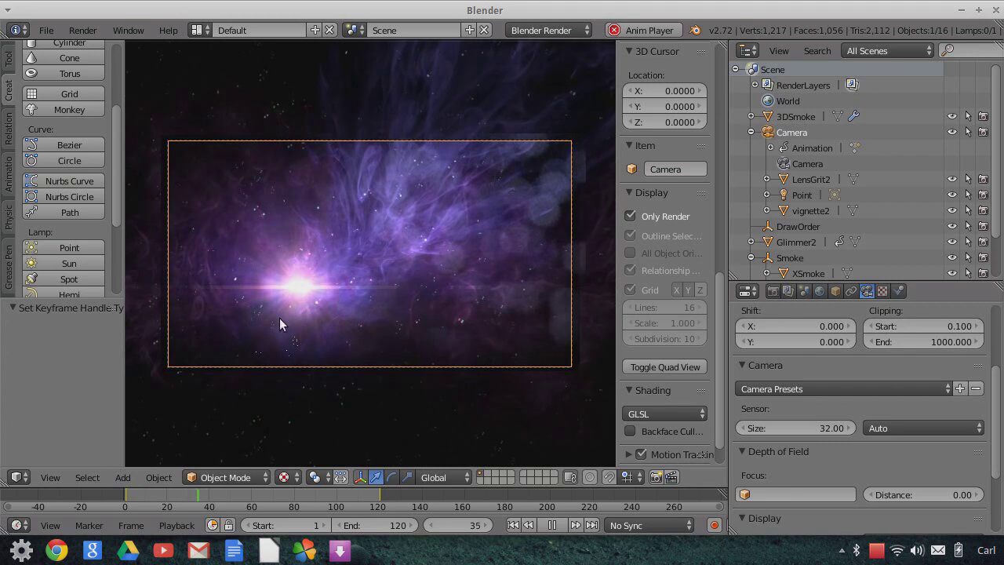
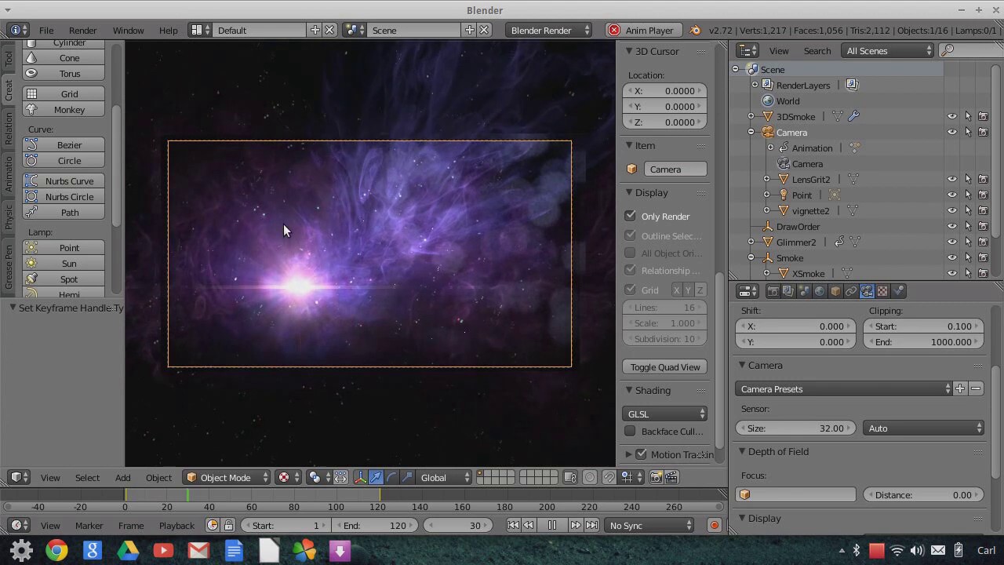
pyautogui.click(552, 525)
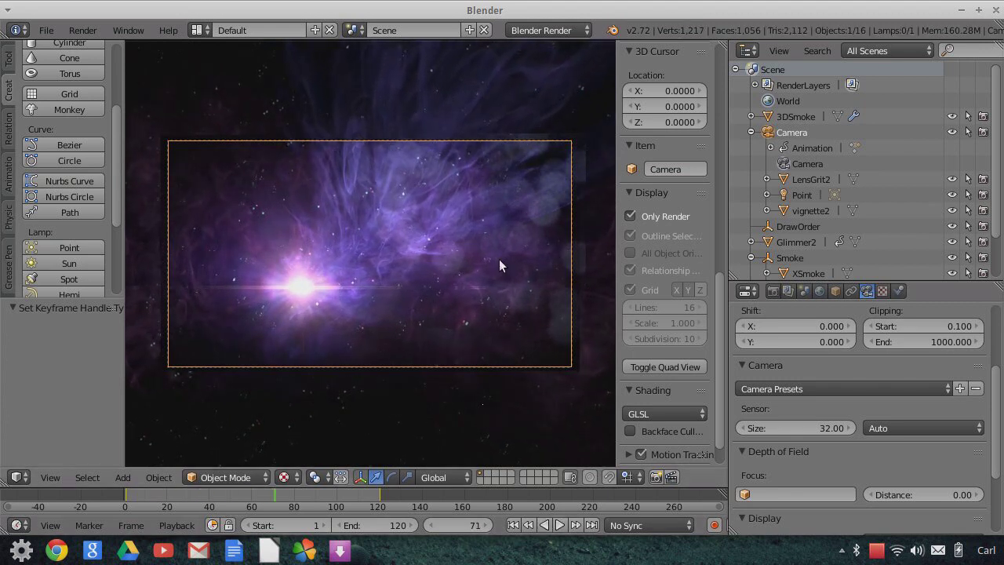
# - Return to frame 1, inspect the nebula scene from outside the camera, and go back to the camera view
pyautogui.click(513, 525)
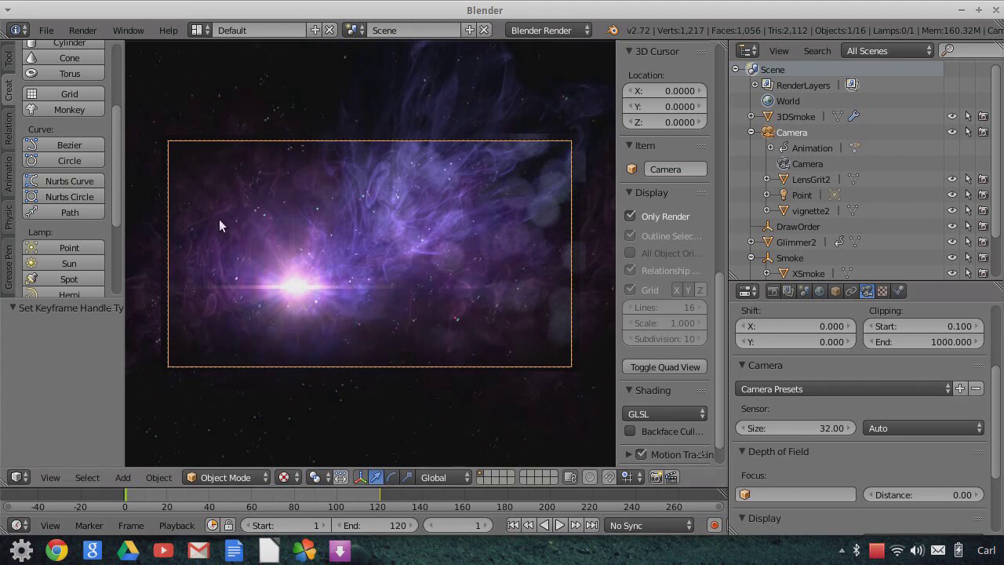
pyautogui.moveTo(522, 244)
pyautogui.mouseDown(button='middle')
pyautogui.moveTo(421, 265)
pyautogui.moveTo(553, 230)
pyautogui.moveTo(573, 241)
pyautogui.mouseUp(button='middle')
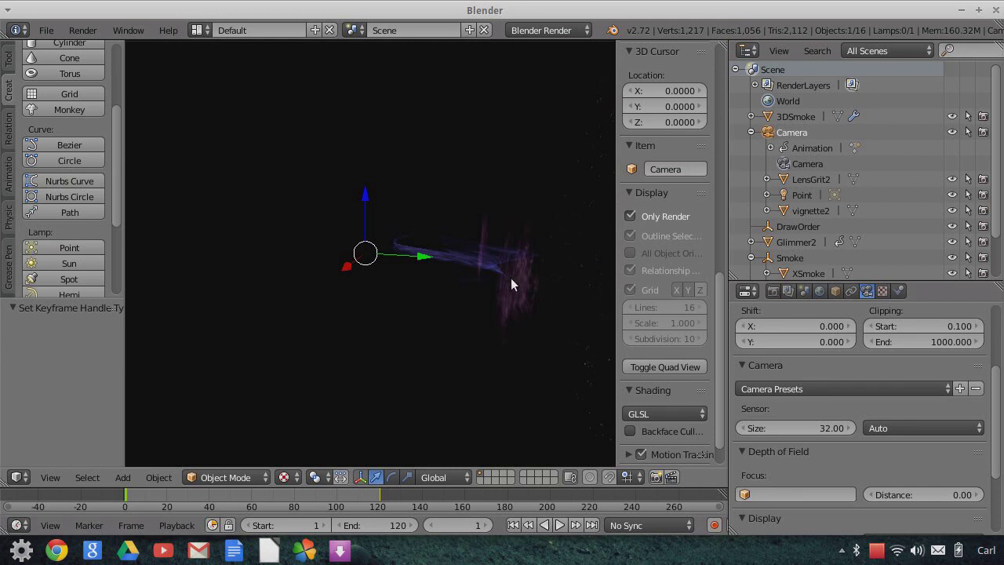
pyautogui.moveTo(555, 283)
pyautogui.mouseDown(button='middle')
pyautogui.moveTo(568, 288)
pyautogui.moveTo(491, 299)
pyautogui.mouseUp(button='middle')
pyautogui.click(50, 477)
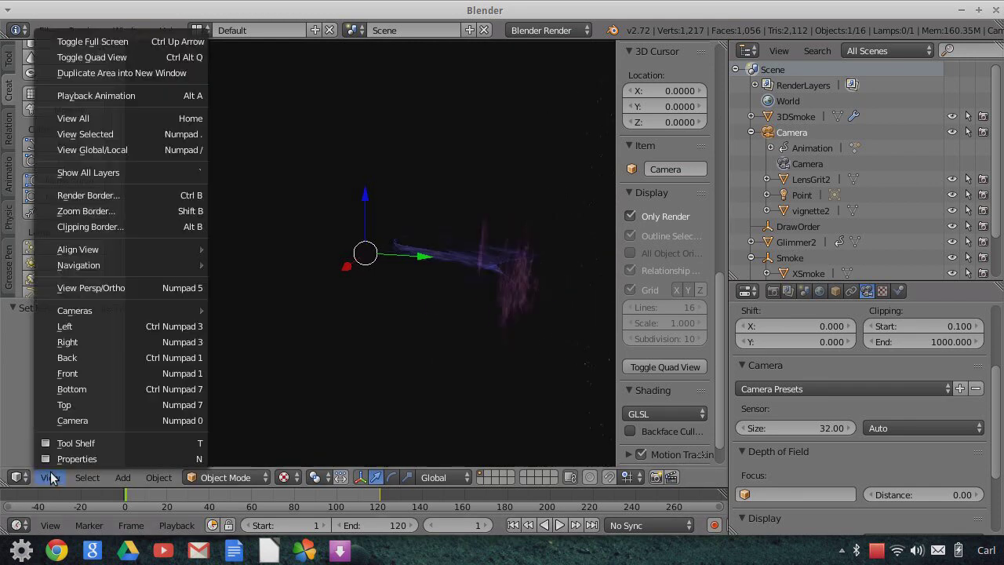
pyautogui.click(91, 419)
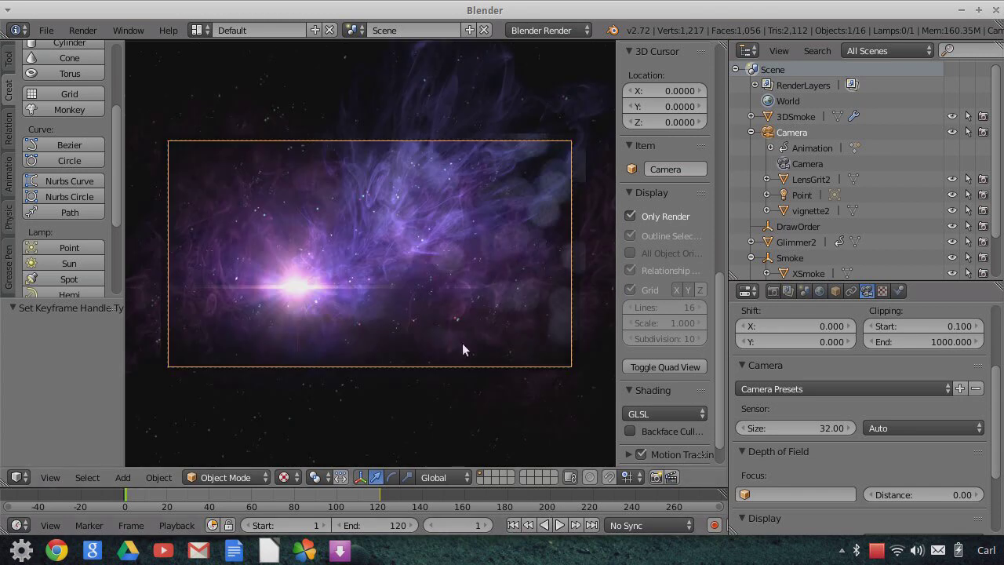
# - Show the render settings, create a new empty scene, and add a camera to it
pyautogui.scroll(5, 858, 389)
pyautogui.click(773, 291)
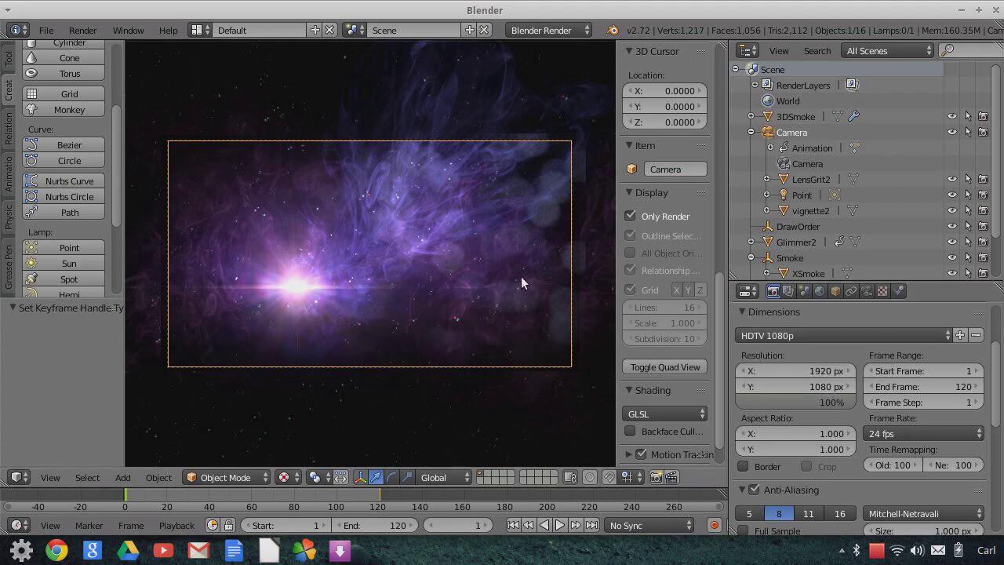
pyautogui.click(469, 30)
pyautogui.click(459, 62)
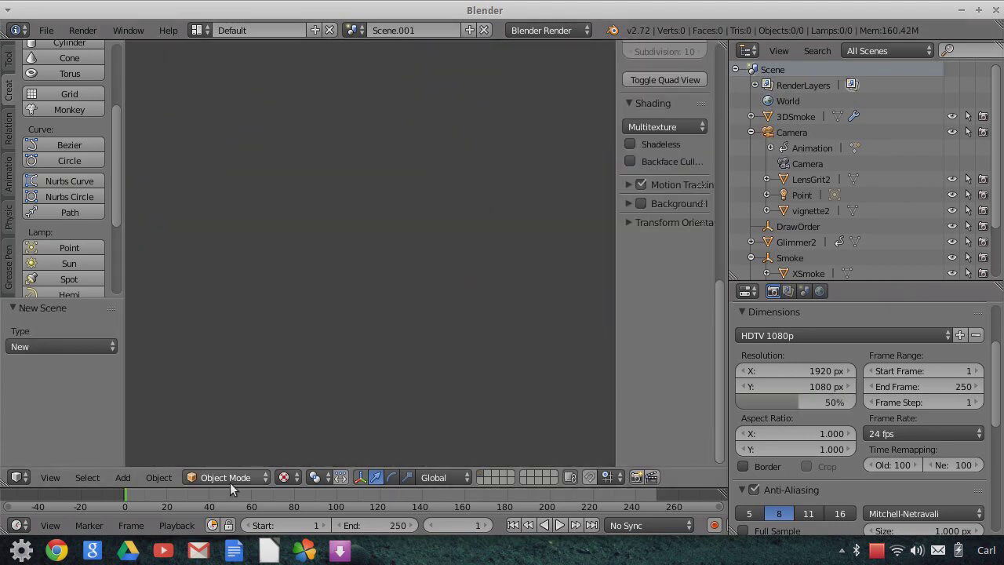
pyautogui.click(122, 477)
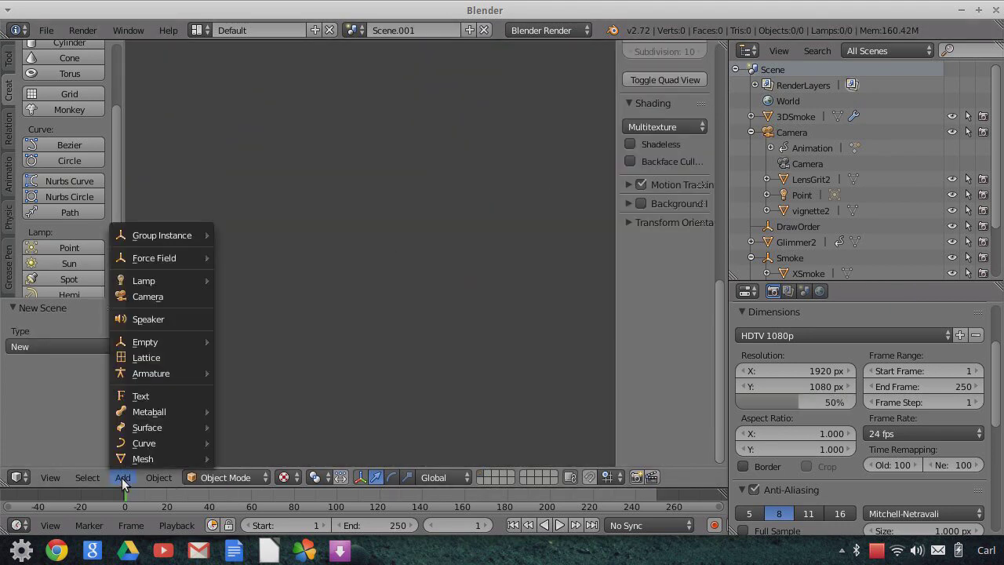
pyautogui.click(149, 296)
# - Apply the HDTV 720p render preset to the new scene
pyautogui.click(824, 371)
pyautogui.click(825, 336)
pyautogui.click(824, 335)
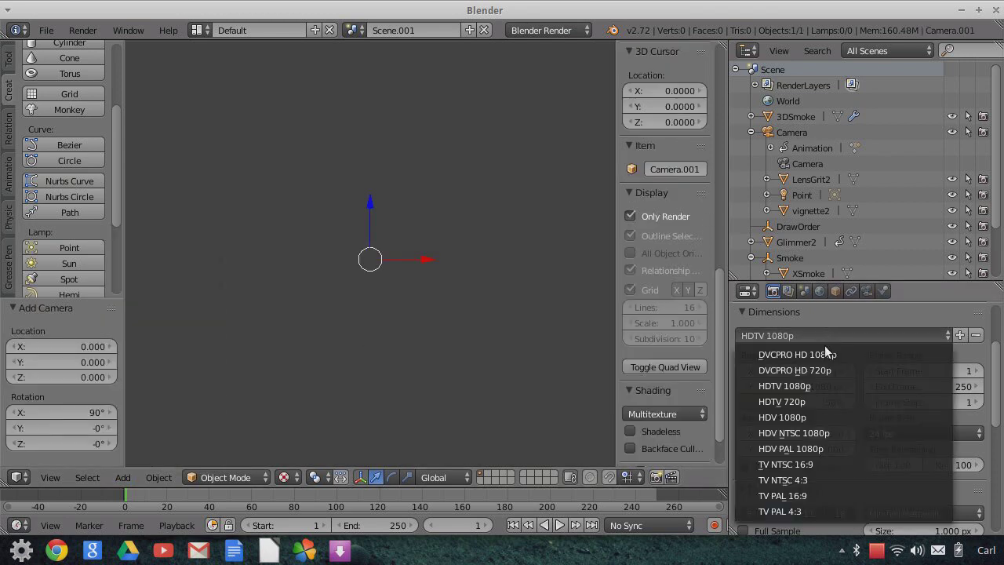
pyautogui.click(804, 402)
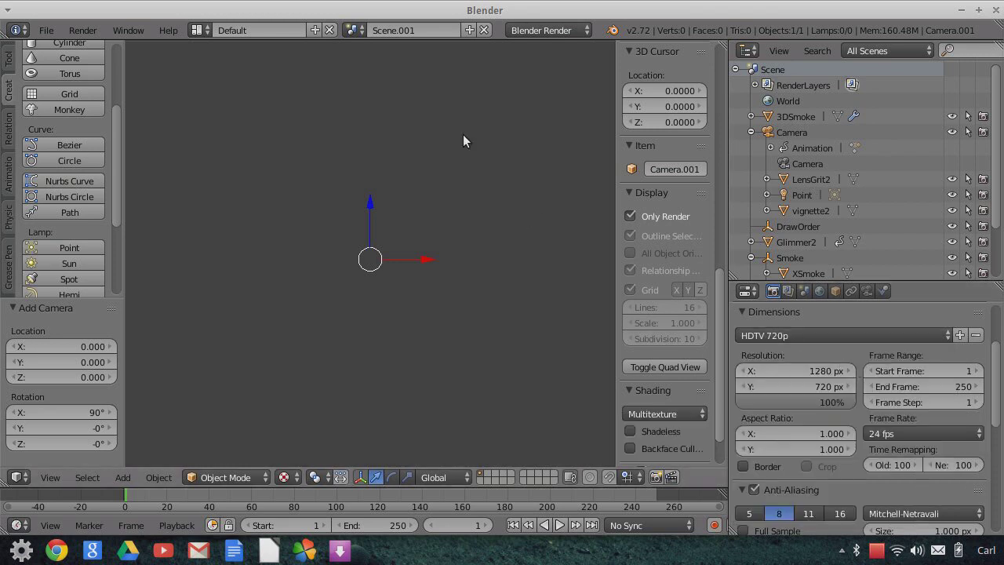
# - Switch back to the original nebula scene, named Scene, and look through its camera
pyautogui.click(354, 30)
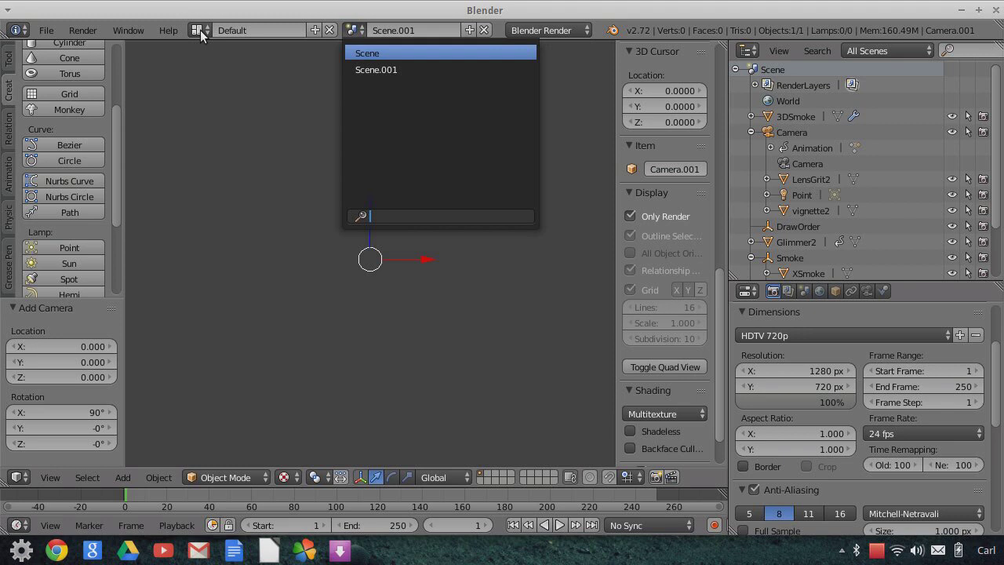
pyautogui.press('Return')
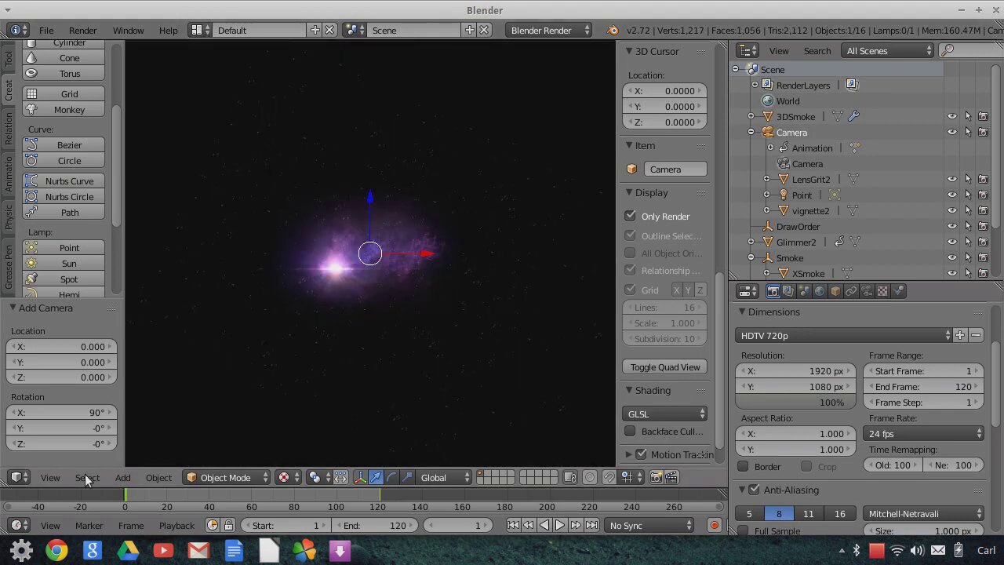
pyautogui.click(52, 478)
pyautogui.click(97, 415)
# - Change the screen layout to Video Editing, switch to Scene.001, and fit its frame range in the sequencer
pyautogui.click(197, 29)
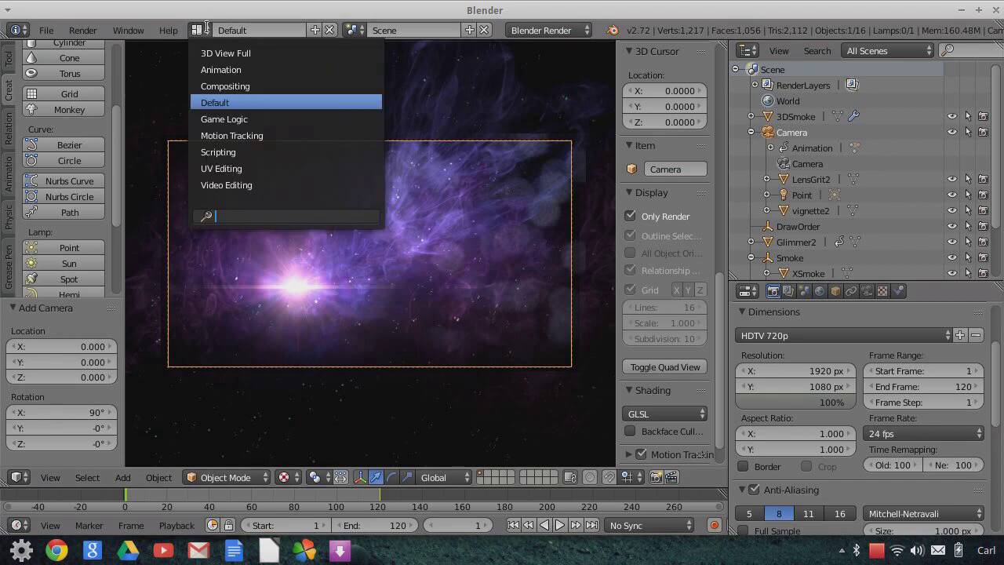
pyautogui.click(222, 187)
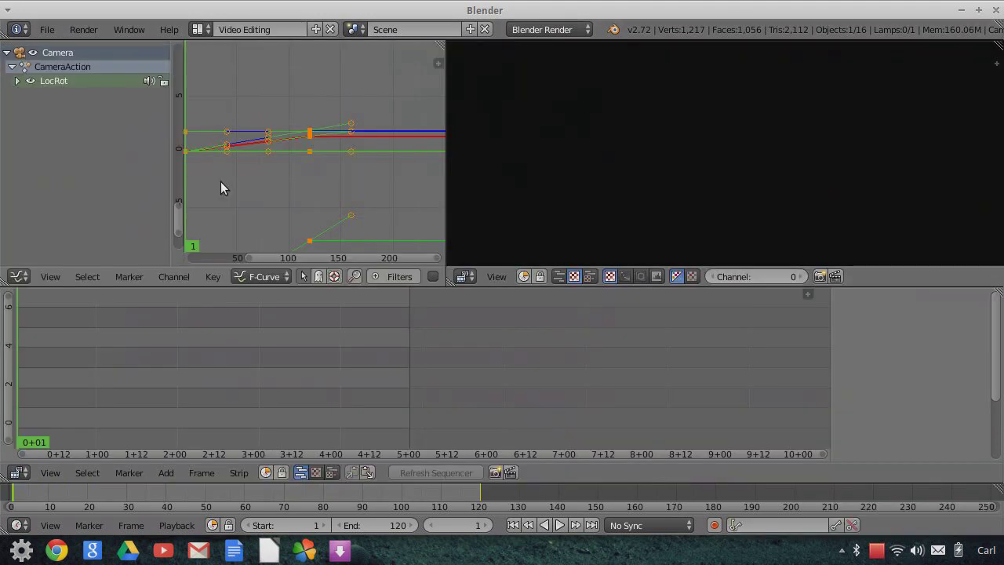
pyautogui.click(357, 29)
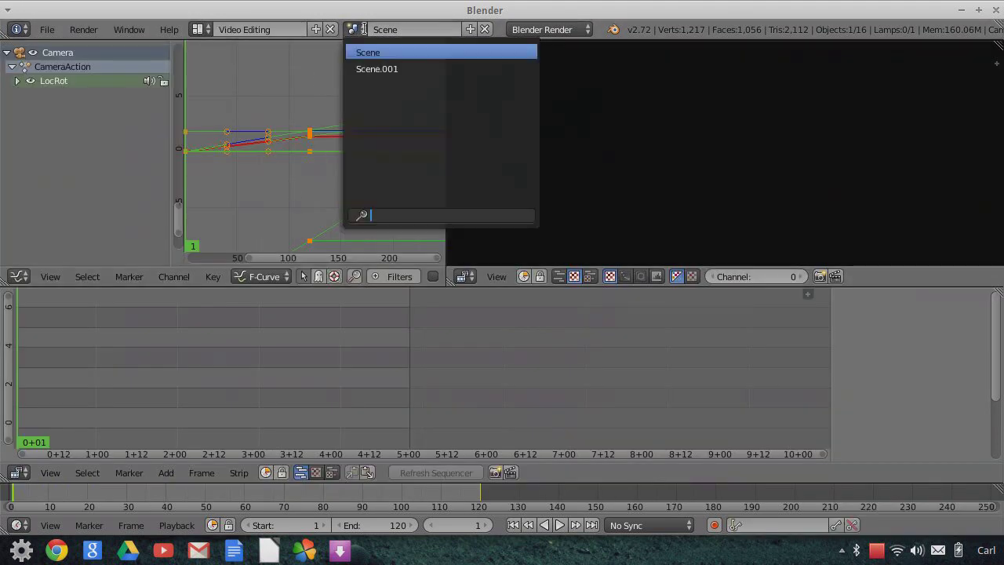
pyautogui.click(377, 69)
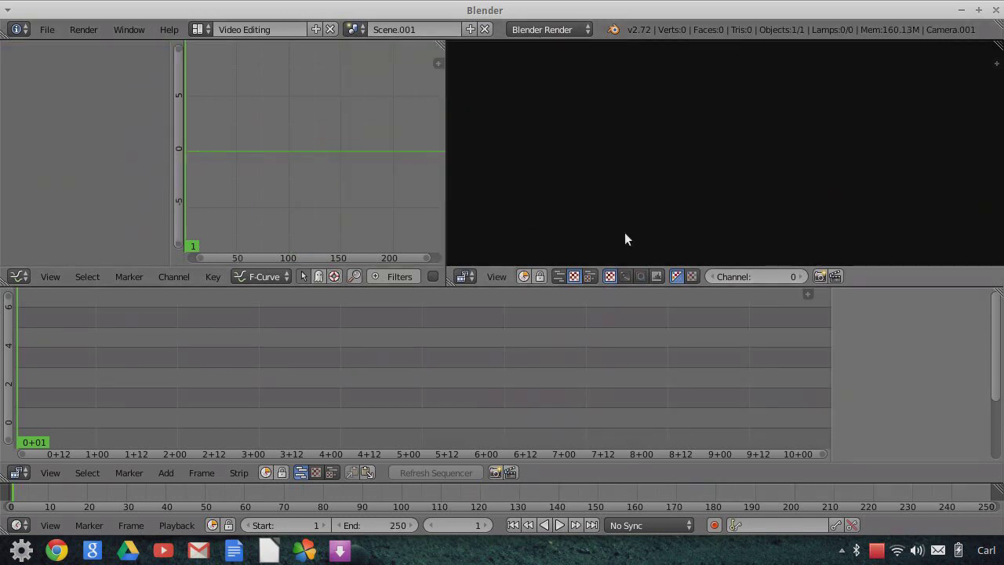
pyautogui.press('Home')
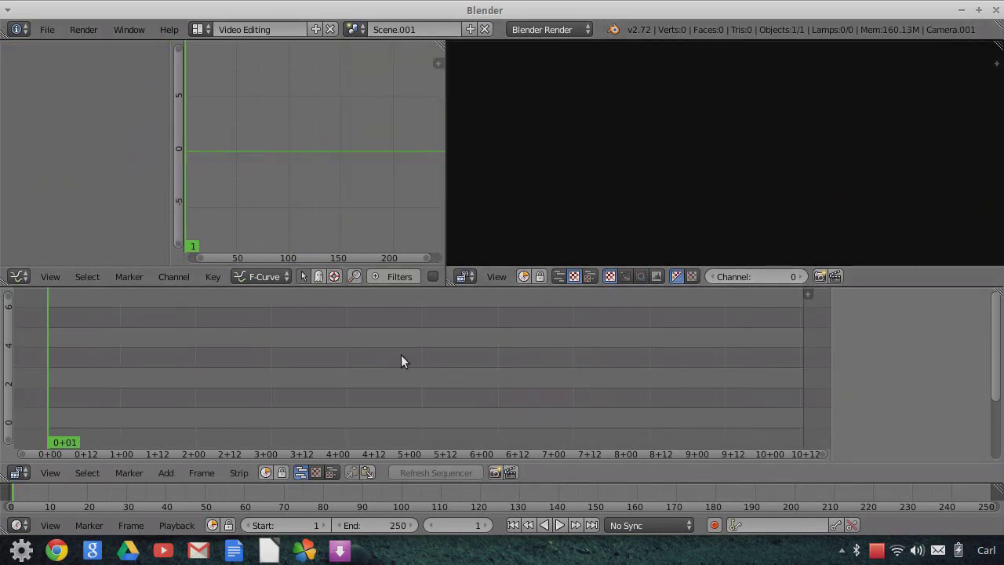
pyautogui.click(200, 29)
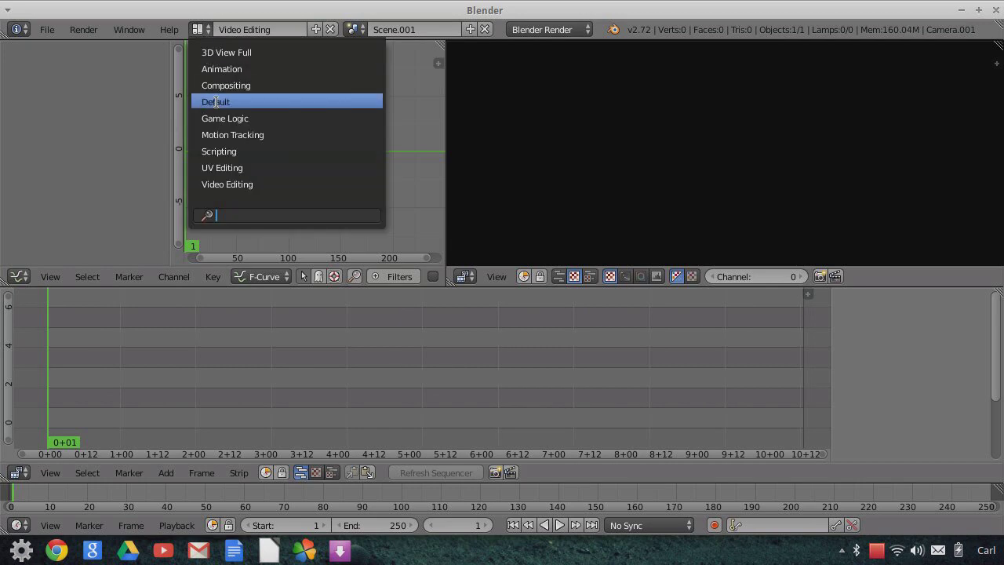
pyautogui.press('Up')
pyautogui.press('Up')
pyautogui.press('Up')
pyautogui.press('Down')
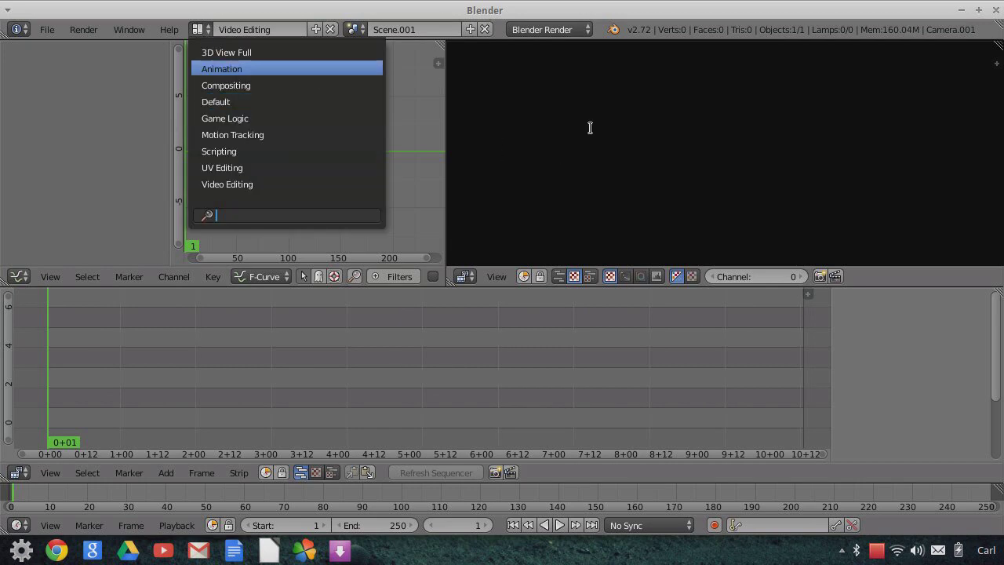
pyautogui.press('Up')
pyautogui.press('Down')
pyautogui.press('Escape')
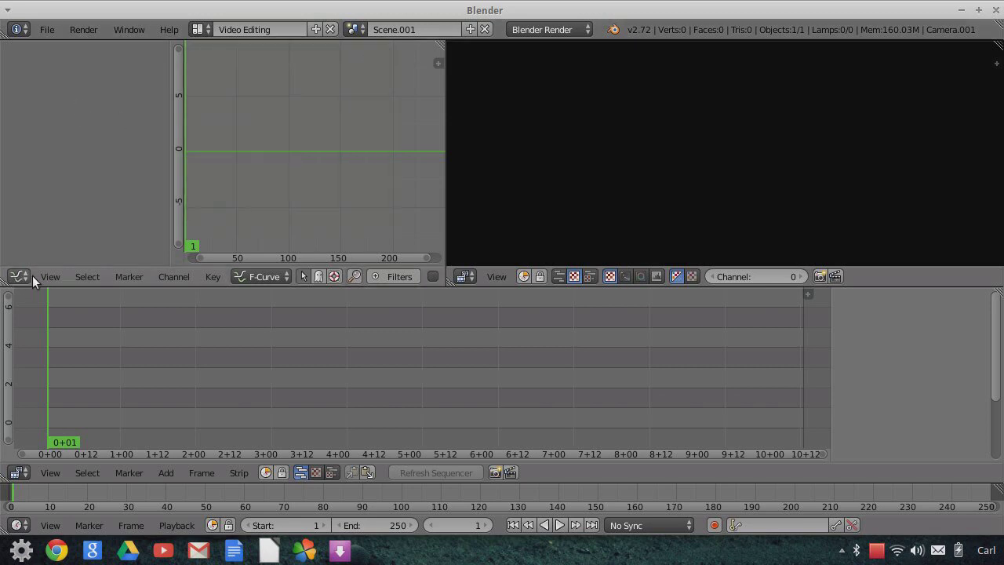
# - Change the Graph Editor area to the Properties editor so the render settings of Scene.001 are available
pyautogui.click(22, 278)
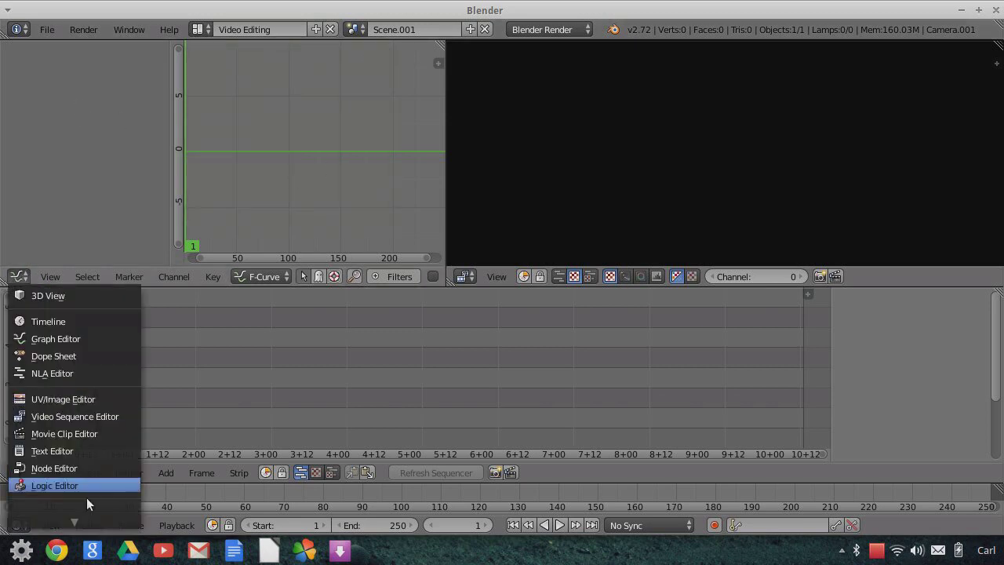
pyautogui.scroll(-2, 86, 497)
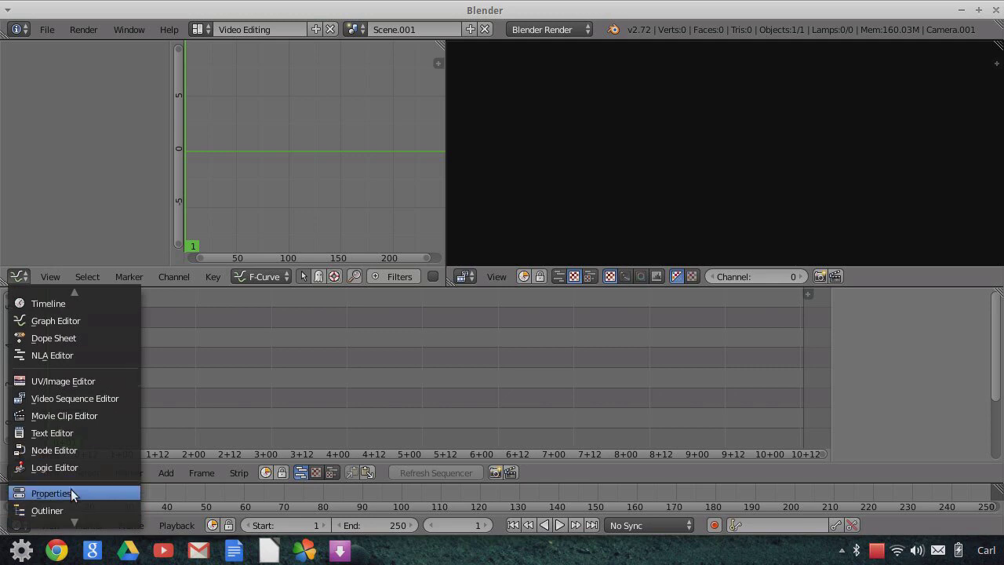
pyautogui.click(74, 493)
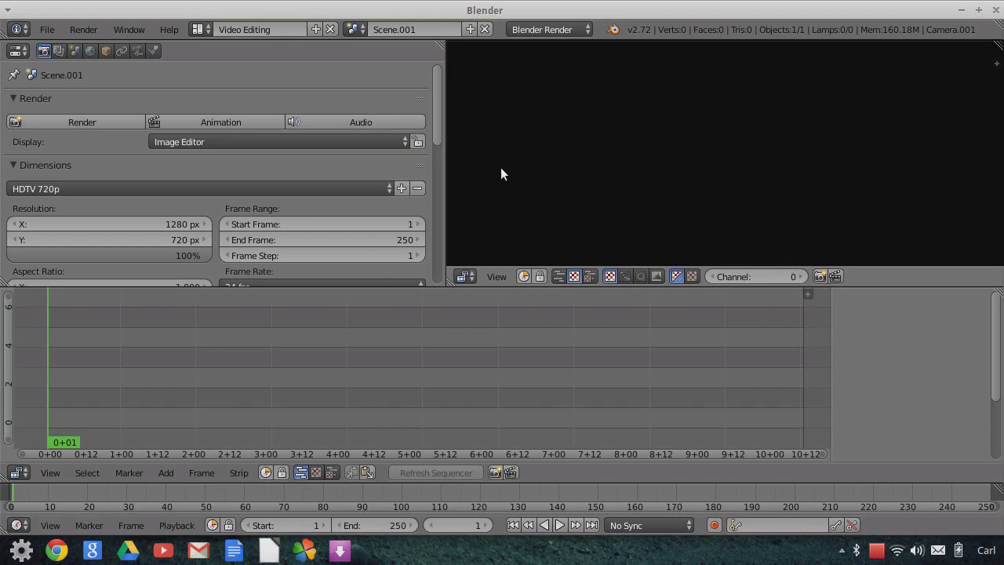
pyautogui.click(92, 30)
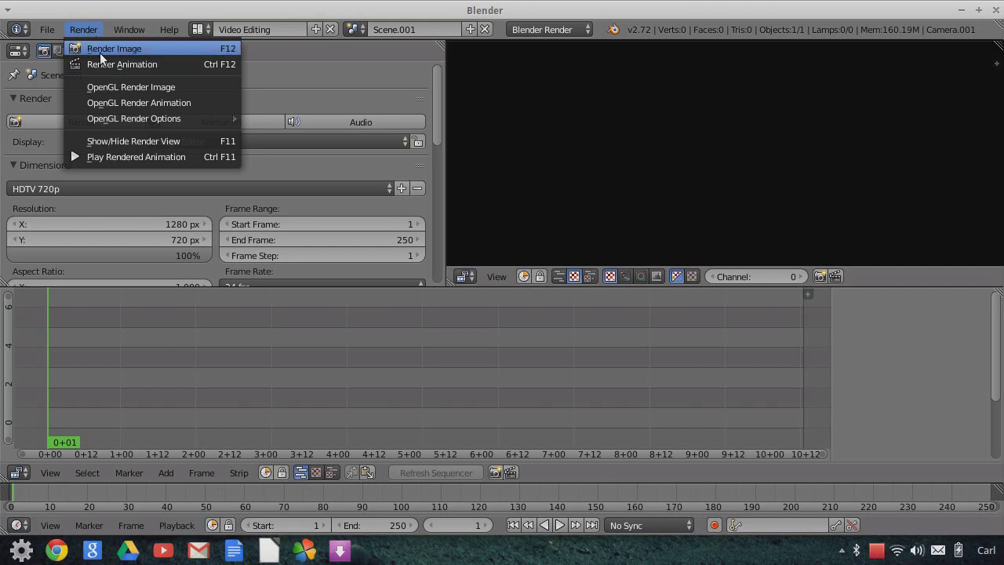
pyautogui.moveTo(144, 122)
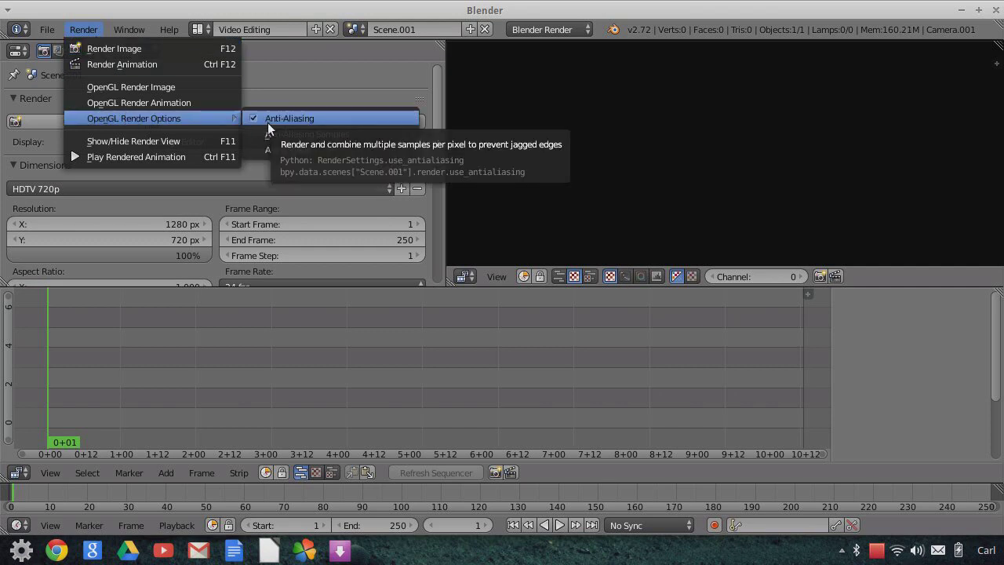
pyautogui.moveTo(289, 138)
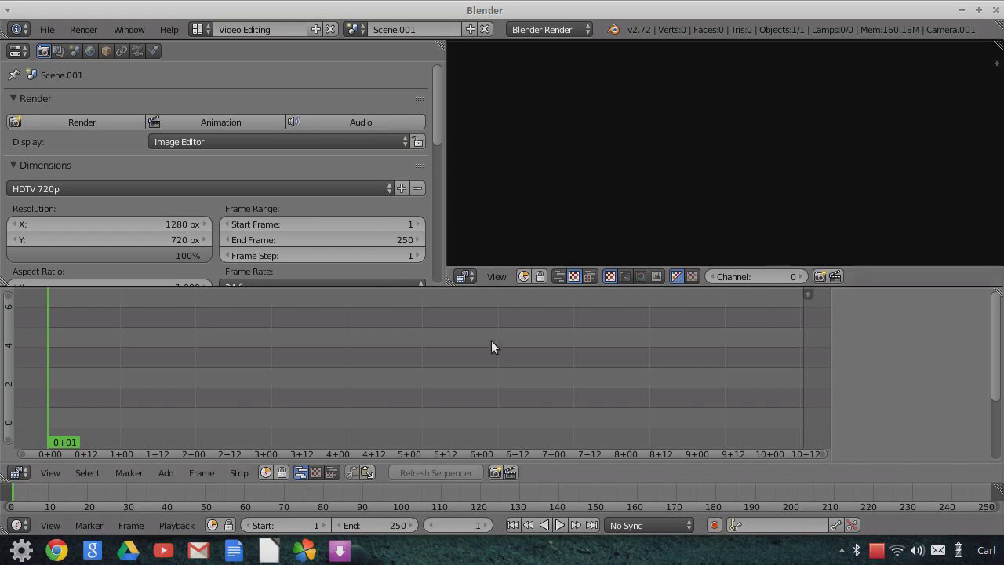
# - Reveal the sequencer preview's settings sidebar and add the nebula scene, Scene, as a scene strip at frame 1
pyautogui.scroll(-1, 472, 346)
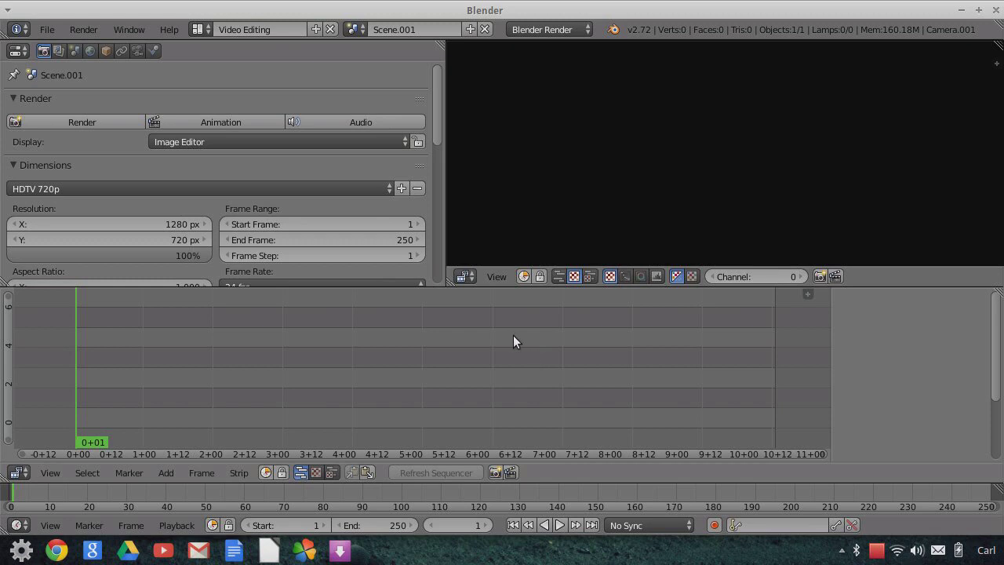
pyautogui.scroll(-1, 513, 336)
pyautogui.scroll(-1, 197, 405)
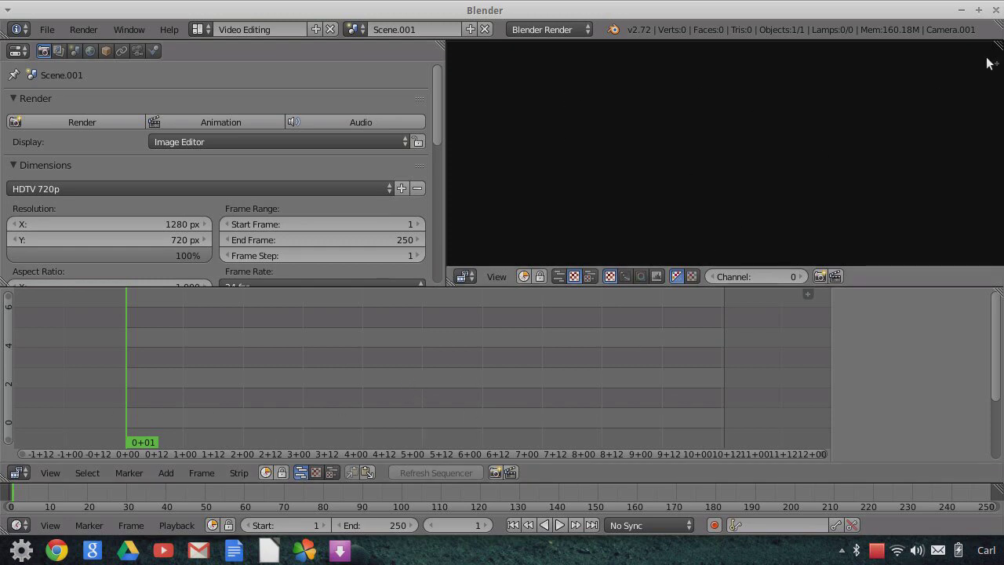
pyautogui.click(996, 63)
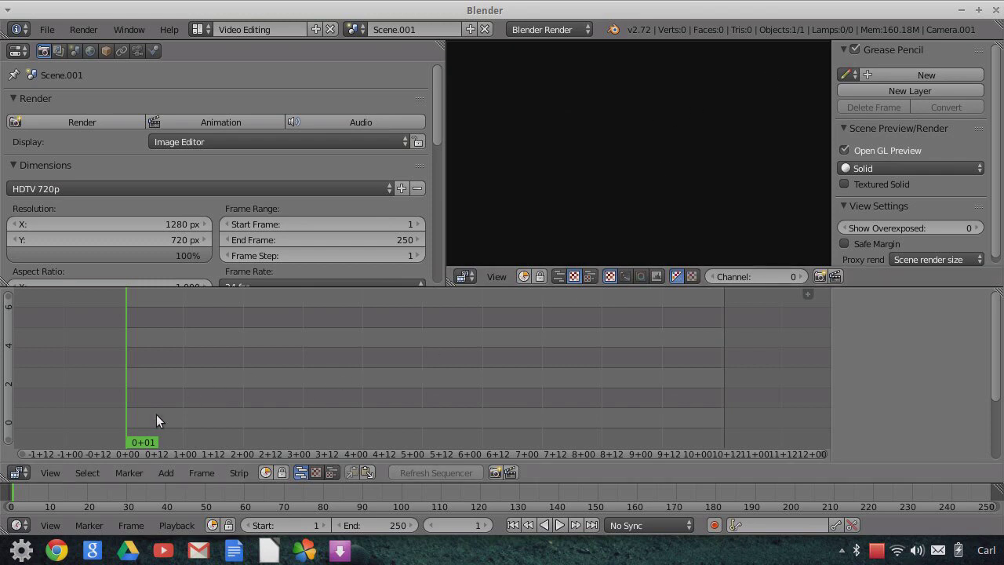
pyautogui.click(167, 473)
pyautogui.moveTo(182, 454)
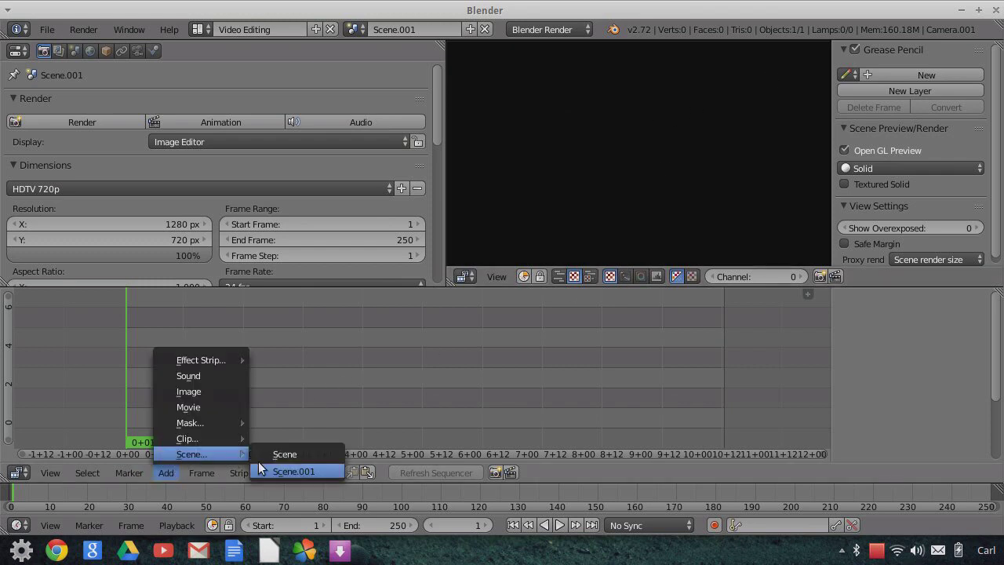
pyautogui.click(296, 453)
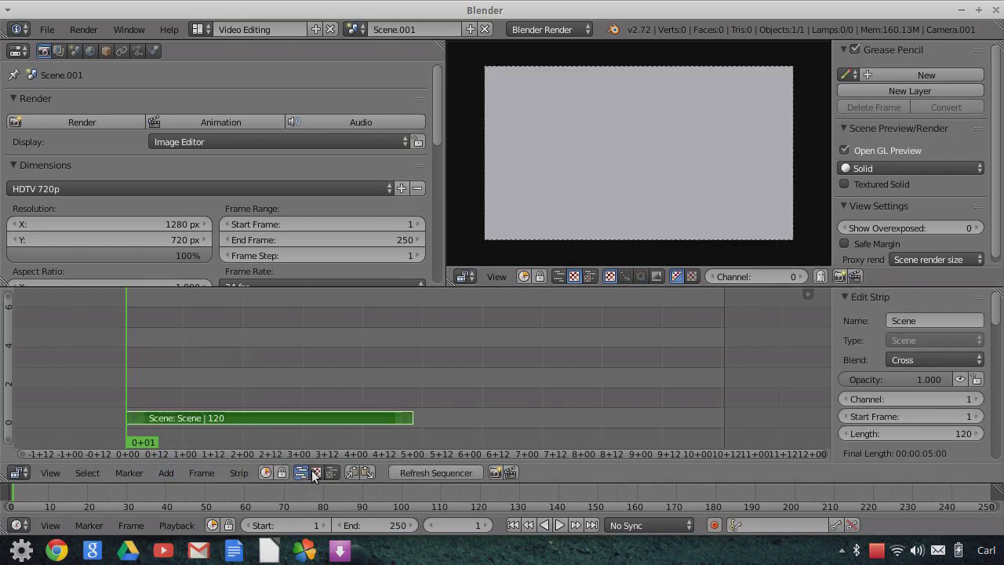
# - Set the sequencer's OpenGL preview shading to Texture and the end frame of Scene.001 to 120
pyautogui.click(861, 168)
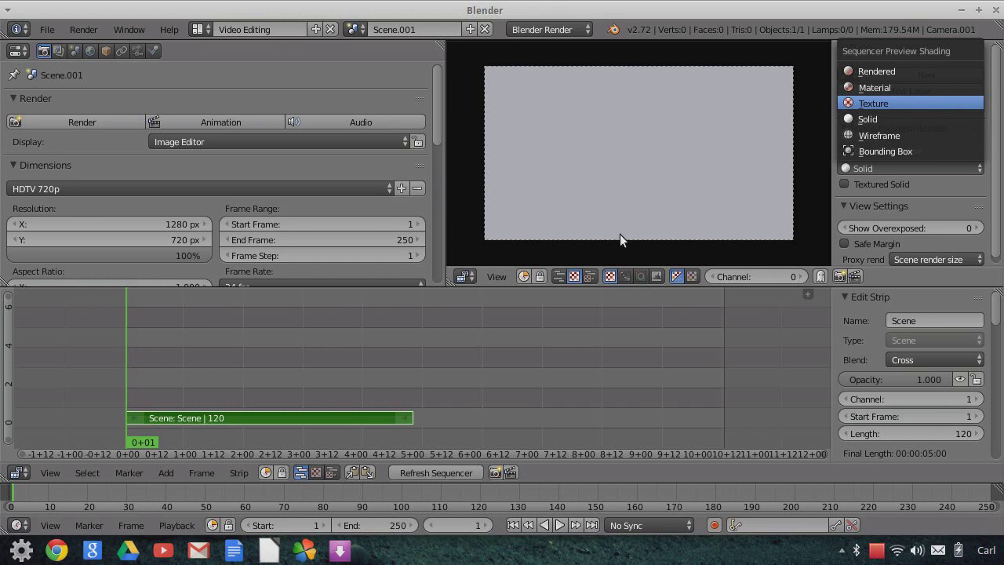
pyautogui.press('Return')
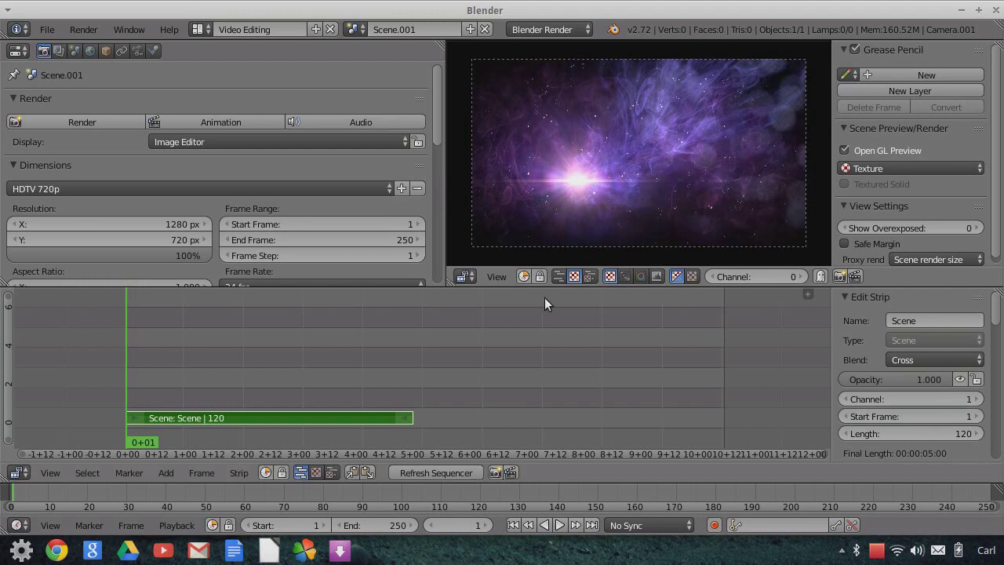
pyautogui.click(390, 527)
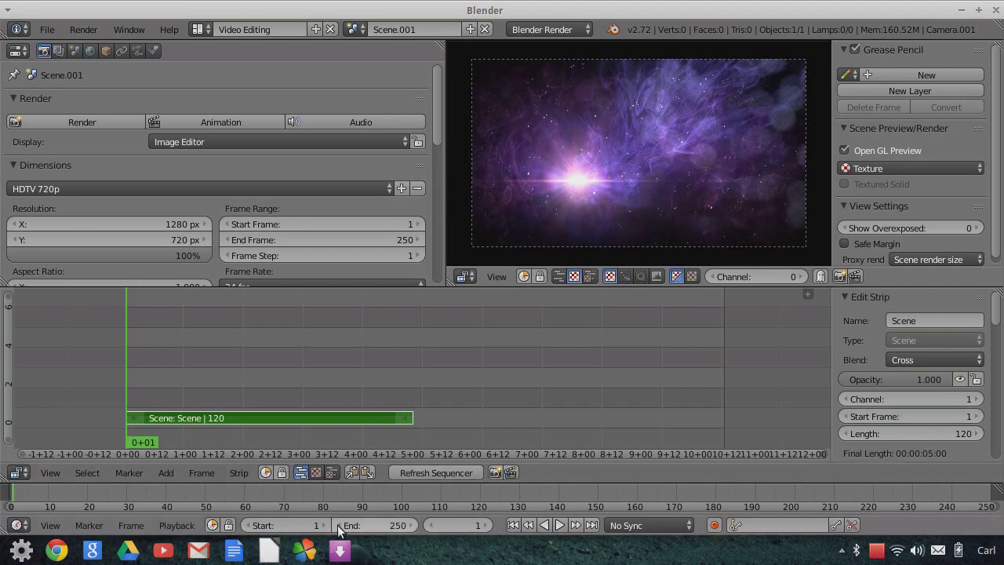
pyautogui.write('120')
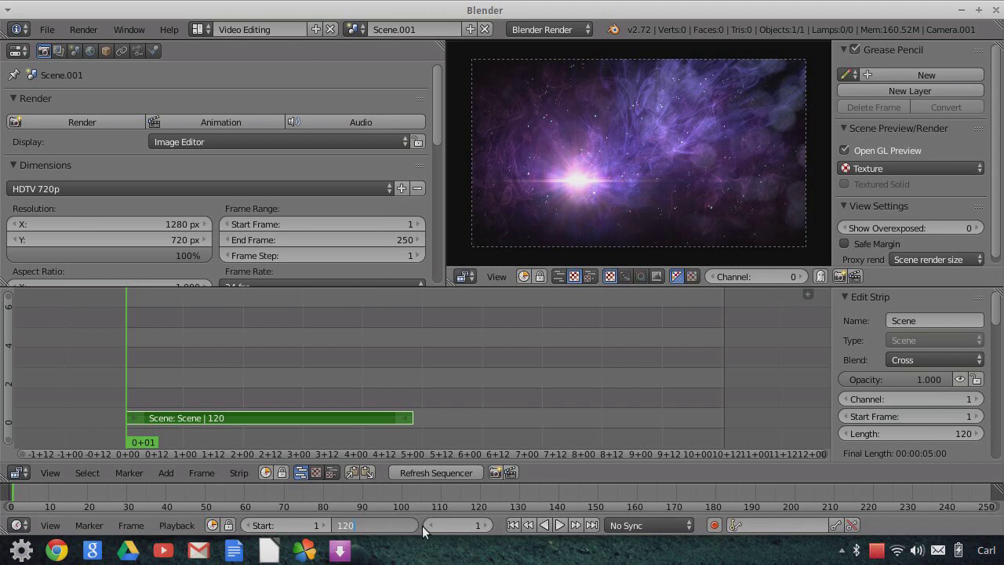
pyautogui.press('Return')
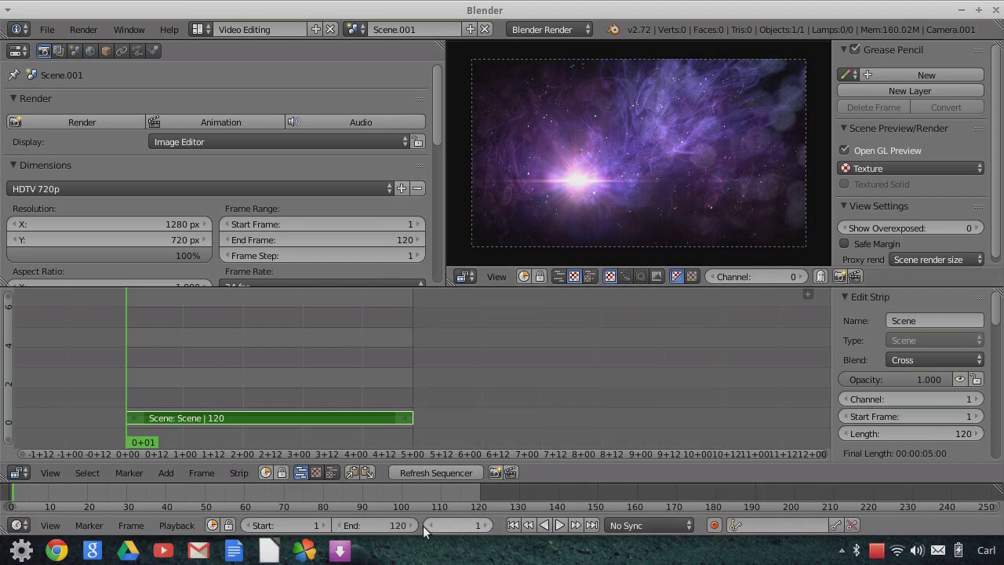
# - Examine the nebula image in the sequencer preview, both up close and as a whole frame
pyautogui.scroll(2, 649, 203)
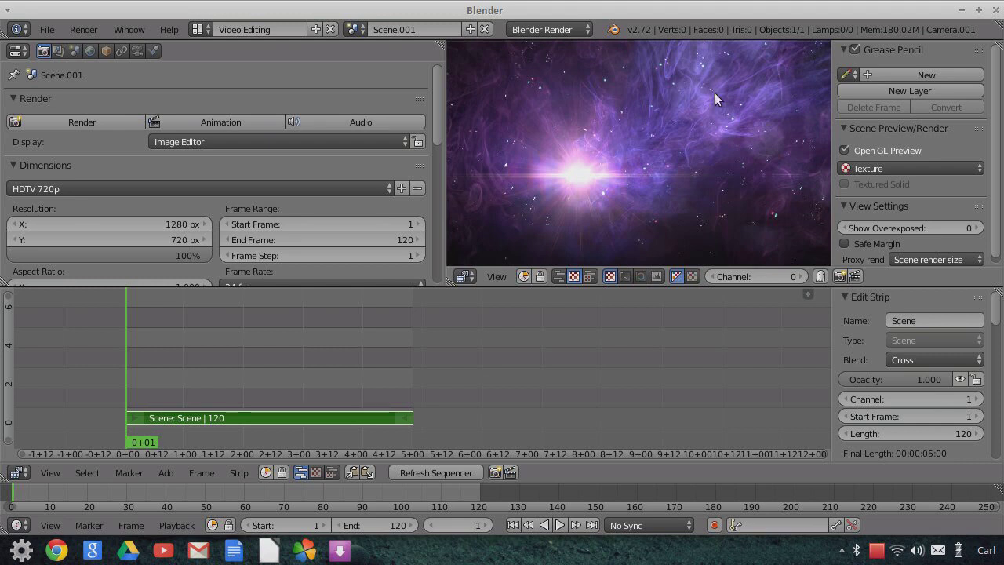
pyautogui.scroll(-2, 654, 117)
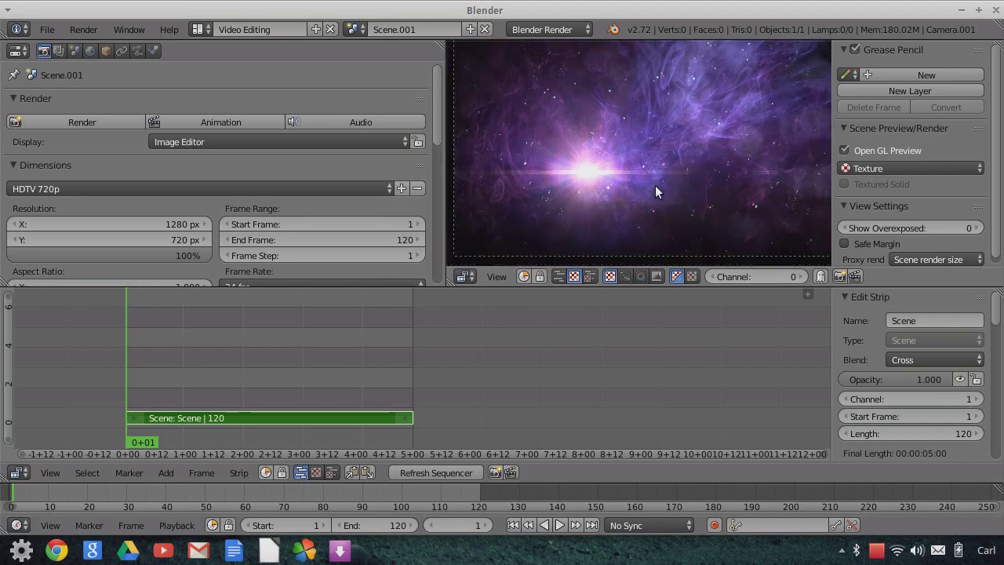
pyautogui.scroll(-3, 675, 124)
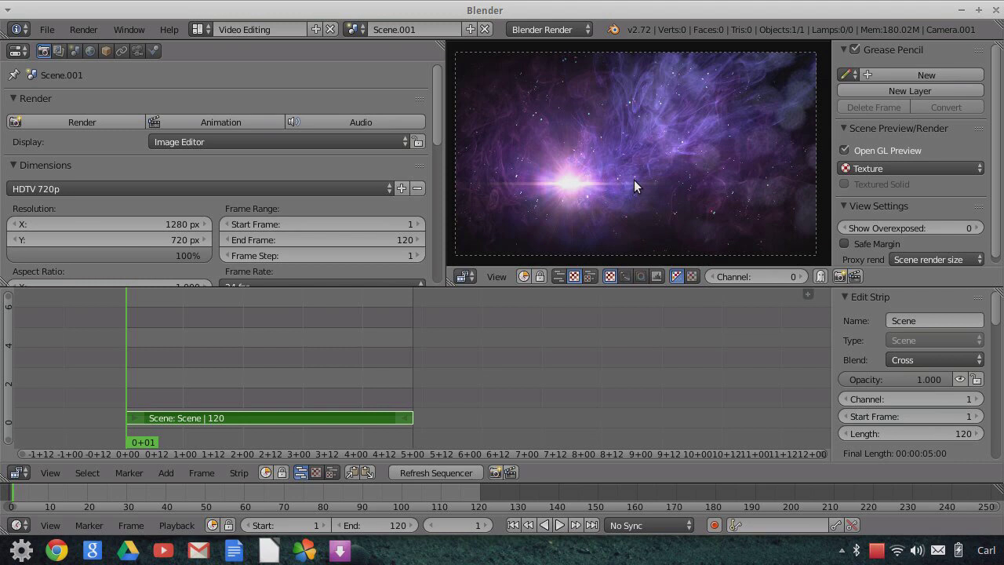
pyautogui.scroll(5, 636, 179)
pyautogui.scroll(-4, 645, 172)
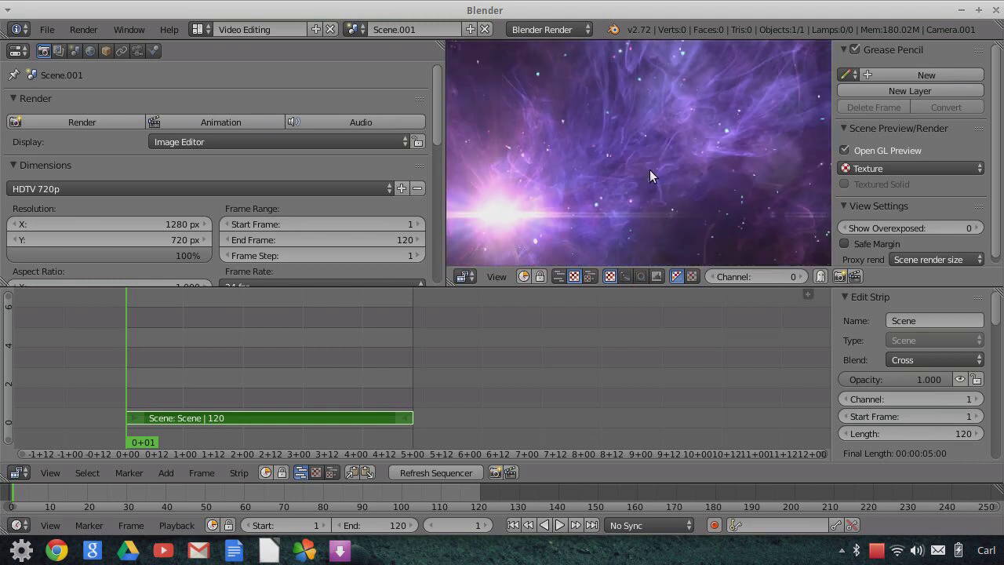
pyautogui.scroll(-2, 650, 170)
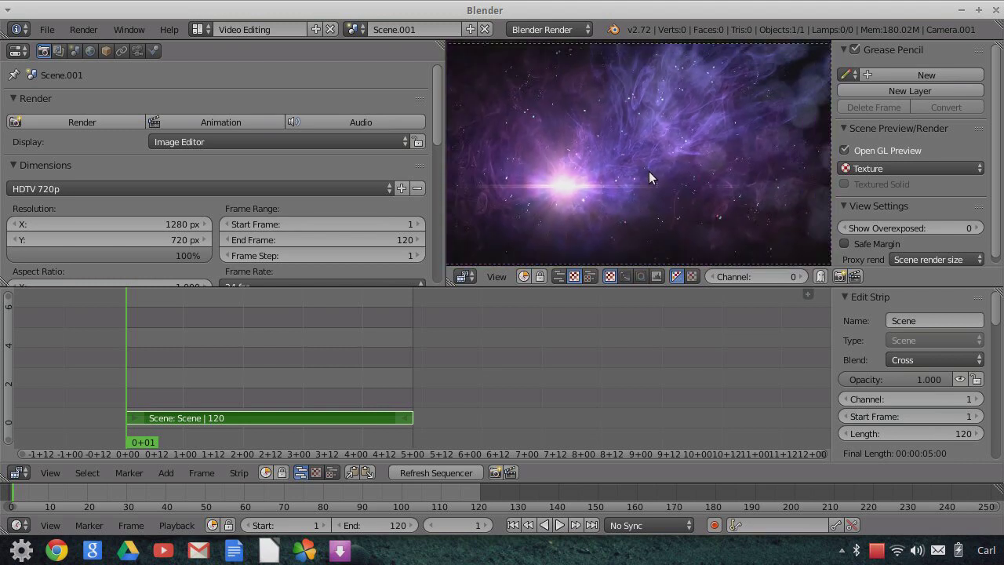
pyautogui.moveTo(646, 172); pyautogui.dragTo(639, 171, button='middle')
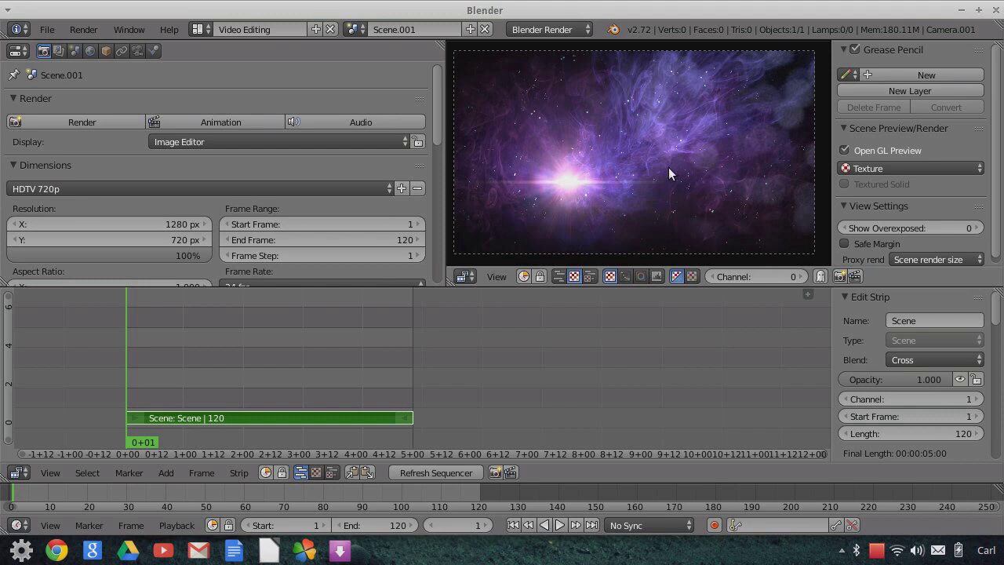
pyautogui.scroll(2, 668, 169)
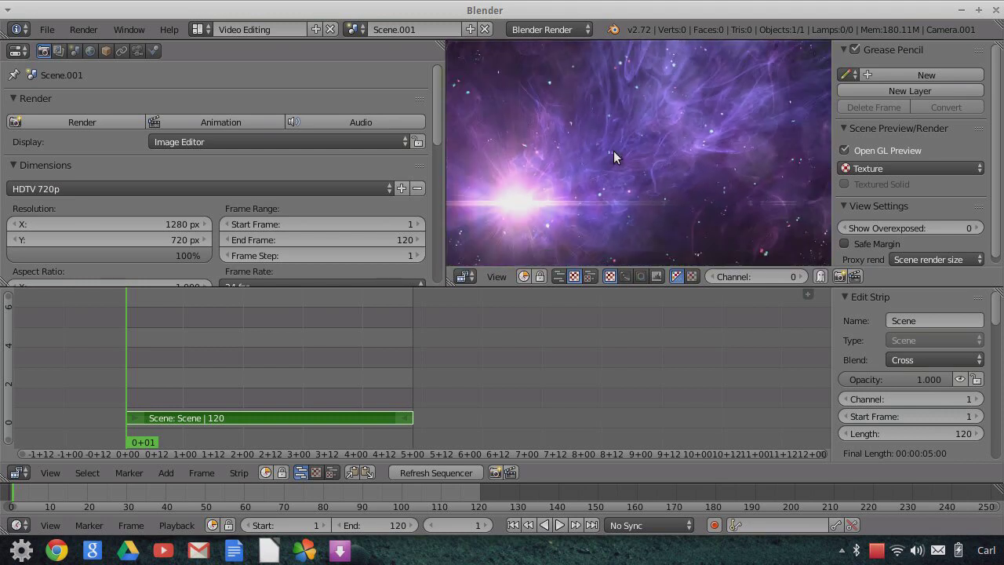
pyautogui.scroll(-2, 614, 154)
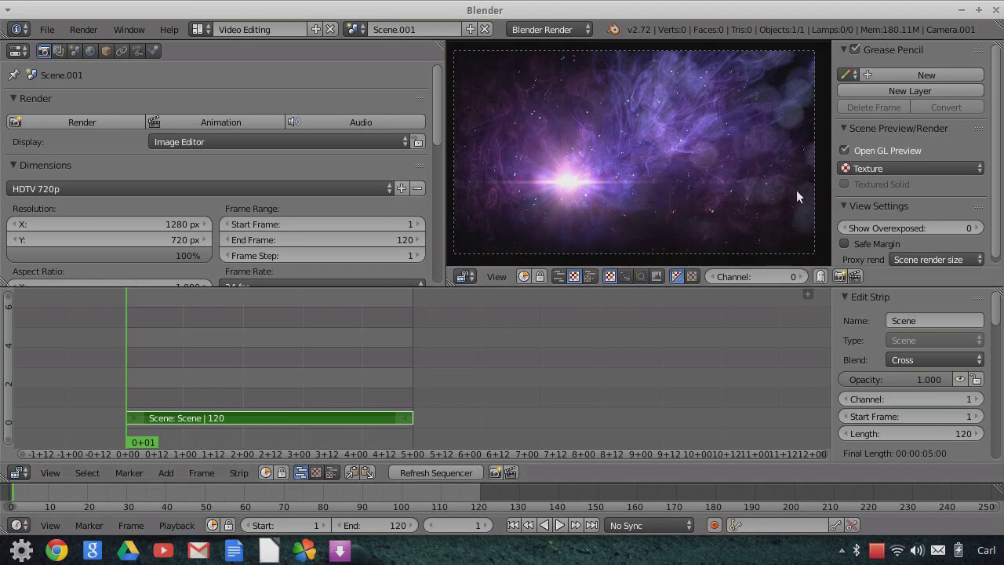
# - Set the preview's proxy render size to No display and duplicate the Scene strip onto channel 2 with start frame 0
pyautogui.click(964, 259)
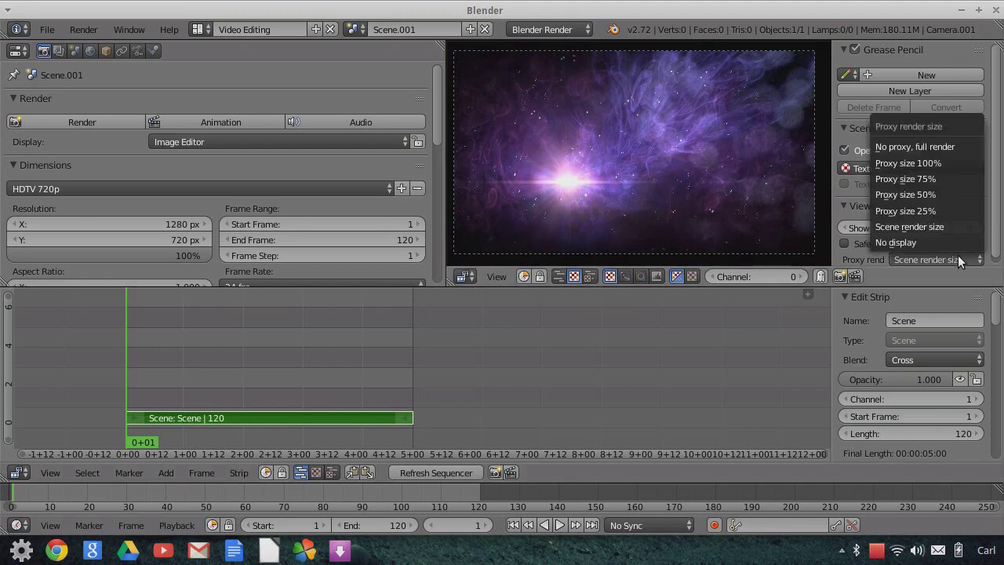
pyautogui.click(923, 243)
pyautogui.moveTo(249, 329); pyautogui.dragTo(415, 306, button='middle')
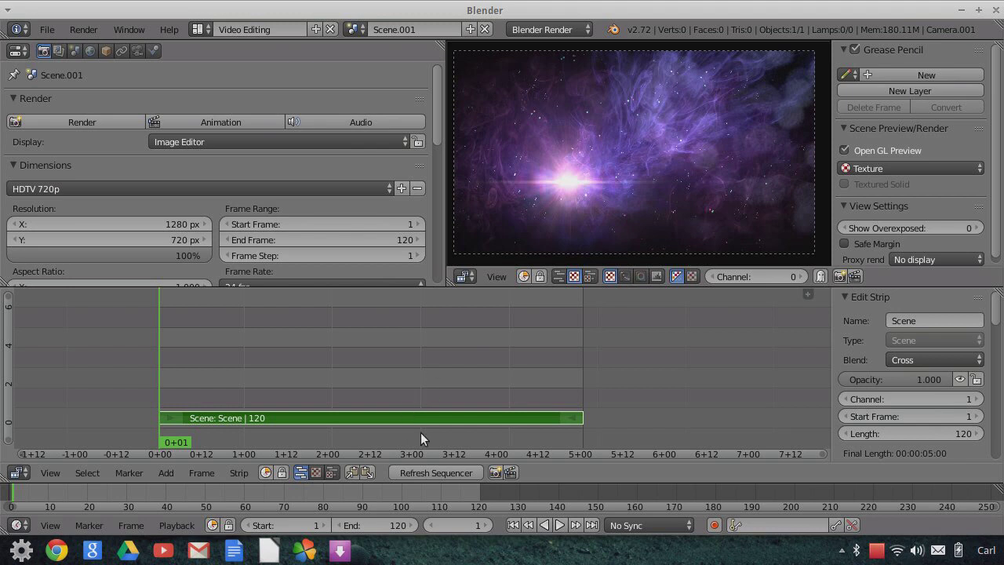
pyautogui.hotkey('shift', 'd')
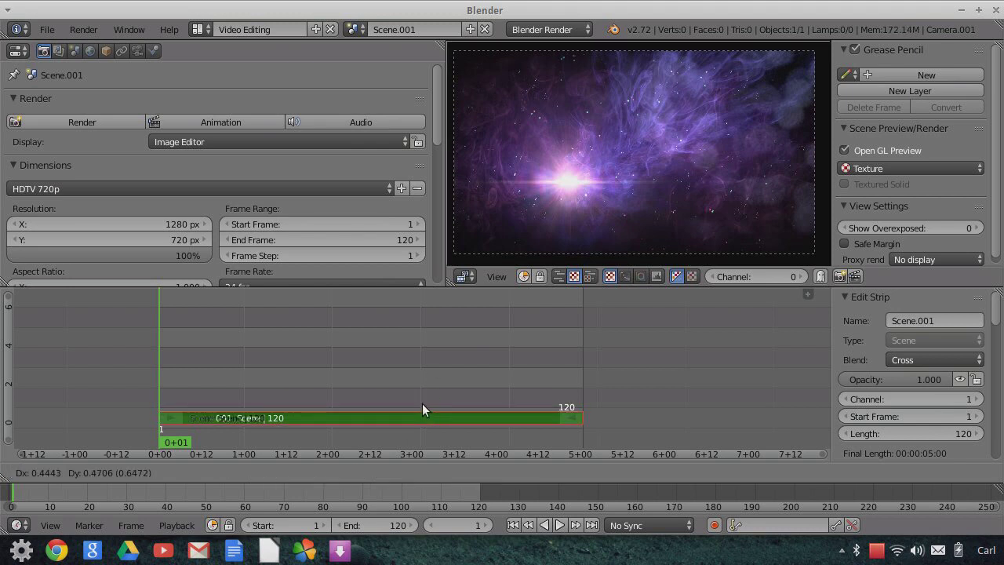
pyautogui.click(422, 405)
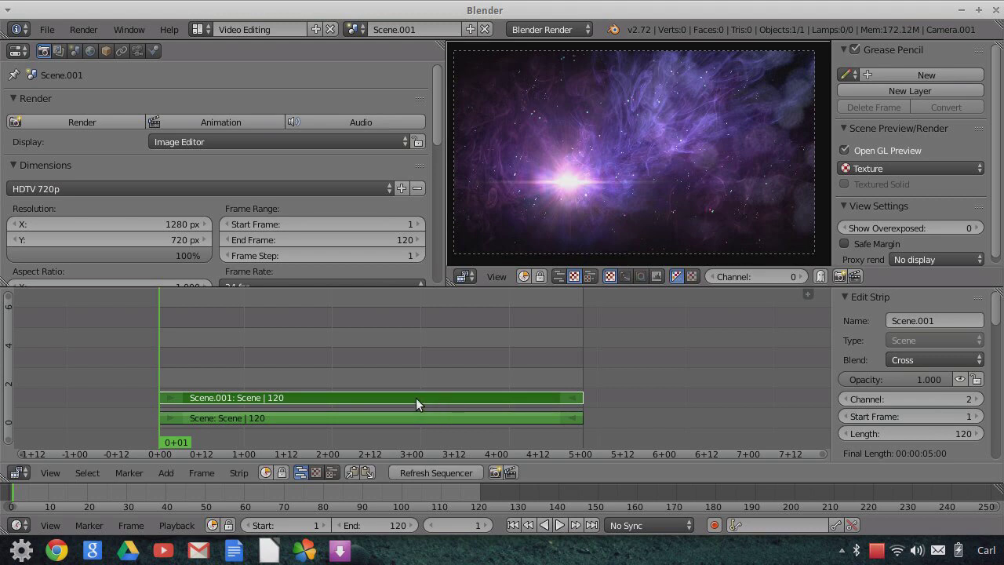
pyautogui.press('g')
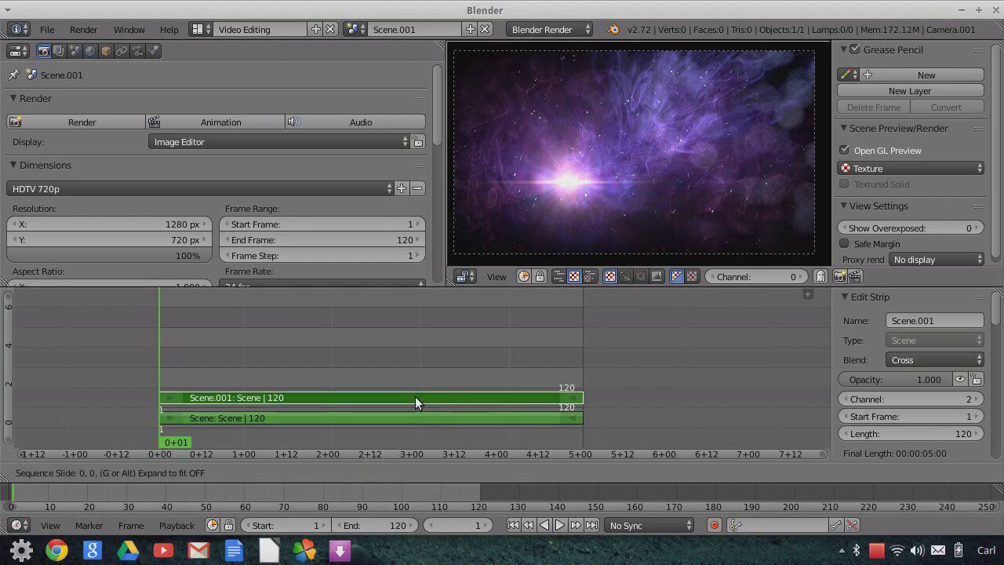
pyautogui.click(379, 396)
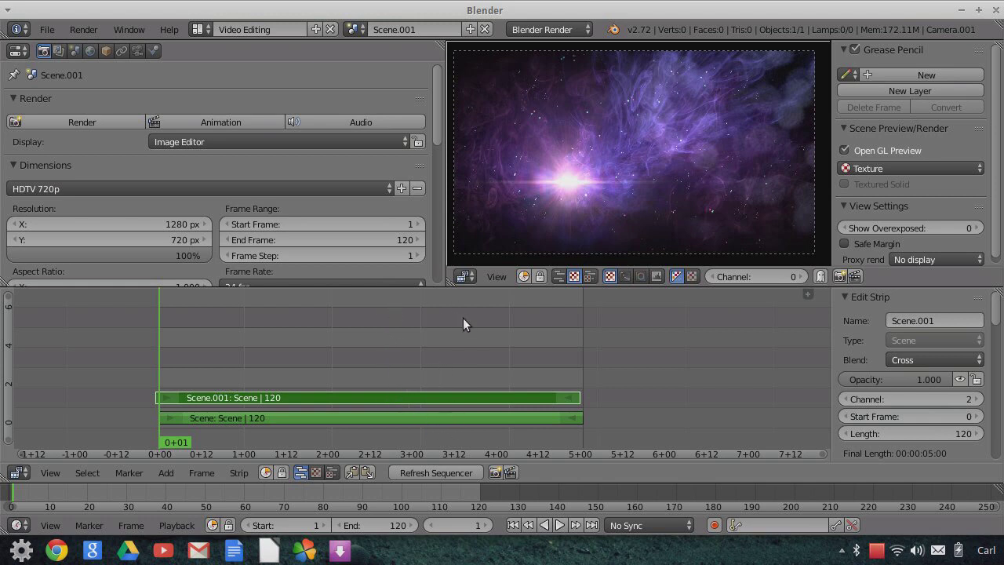
# - Set the opacity of the duplicated strip on channel 2 to 0.1
pyautogui.click(911, 379)
pyautogui.write('0.1')
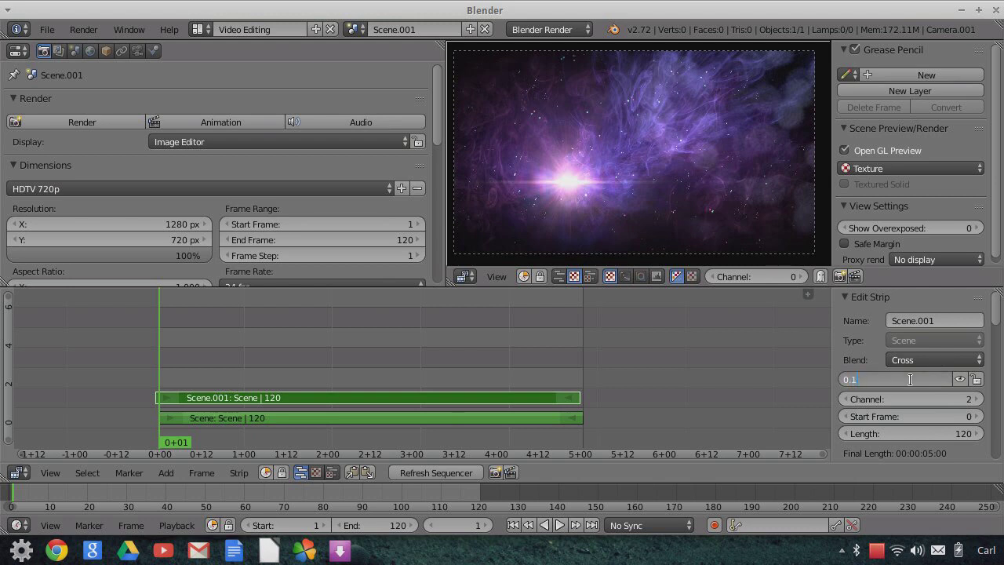
pyautogui.press('Return')
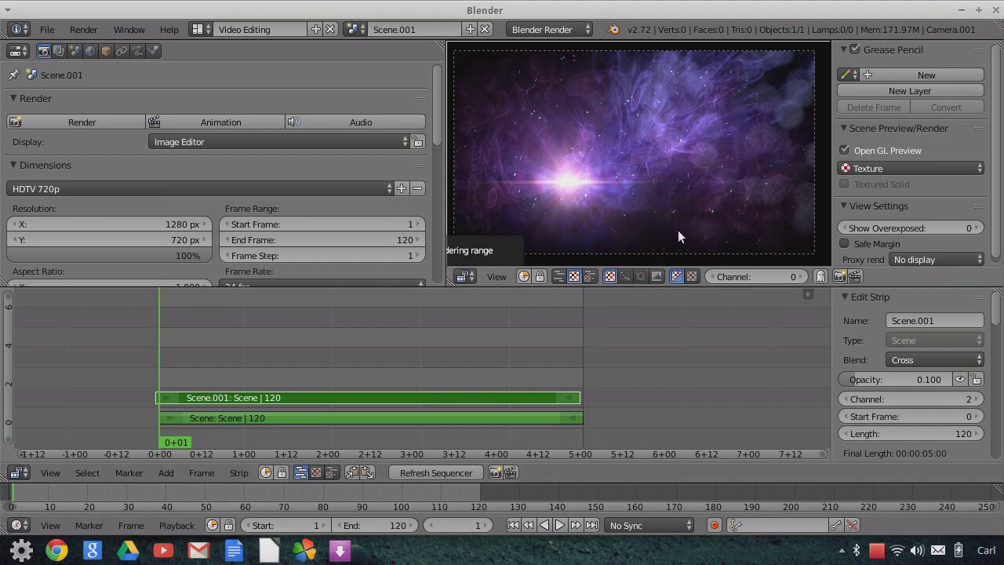
pyautogui.scroll(-8, 314, 257)
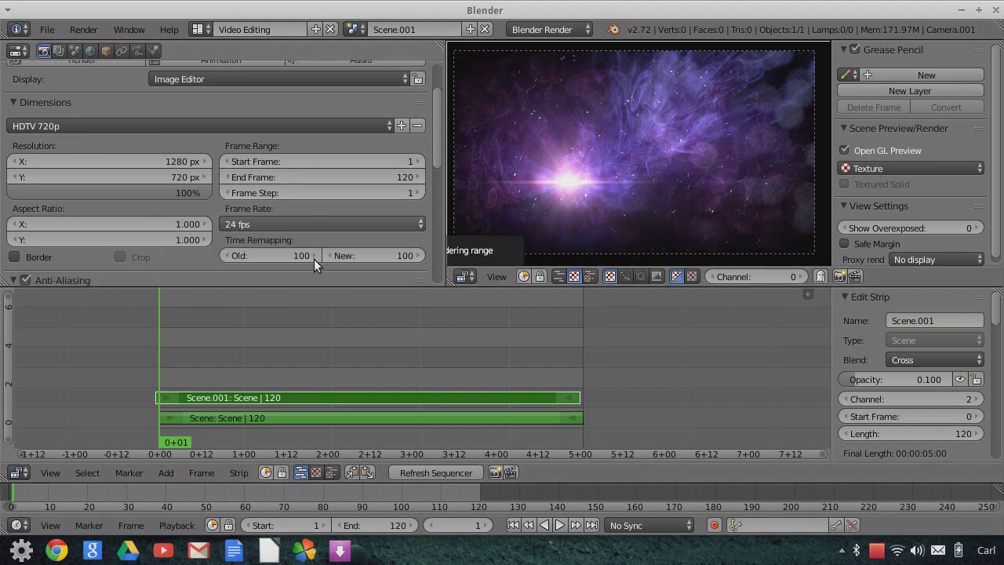
pyautogui.scroll(6, 314, 259)
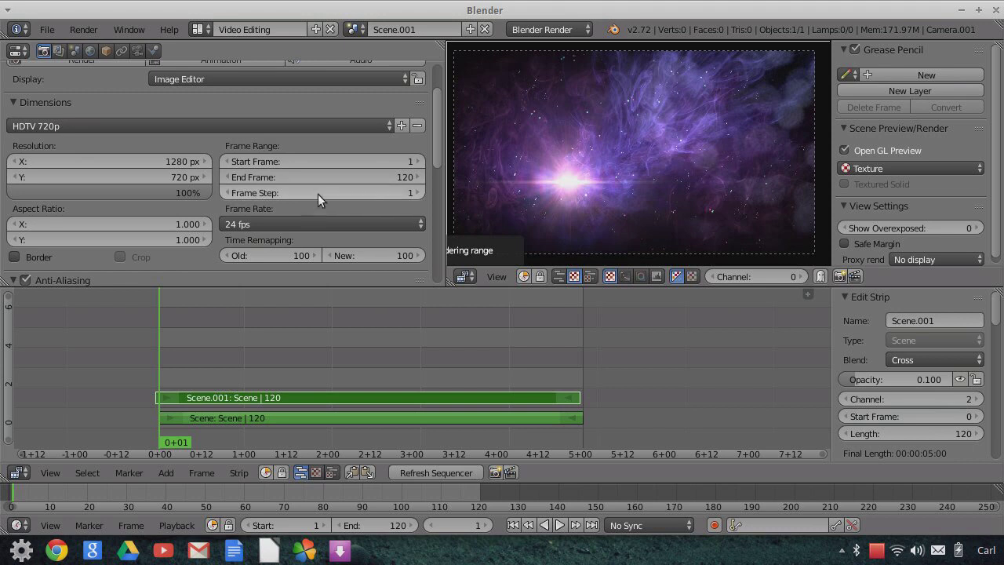
pyautogui.scroll(-1, 298, 208)
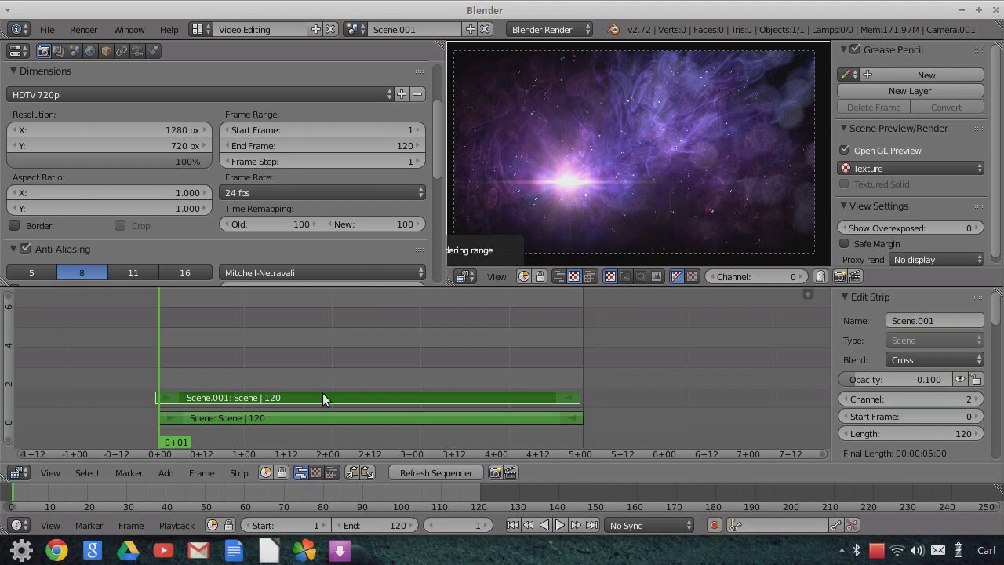
# - Duplicate the channel 2 strip onto channel 3 with start frame 2, and move the playhead to frame 20
pyautogui.hotkey('shift', 'd')
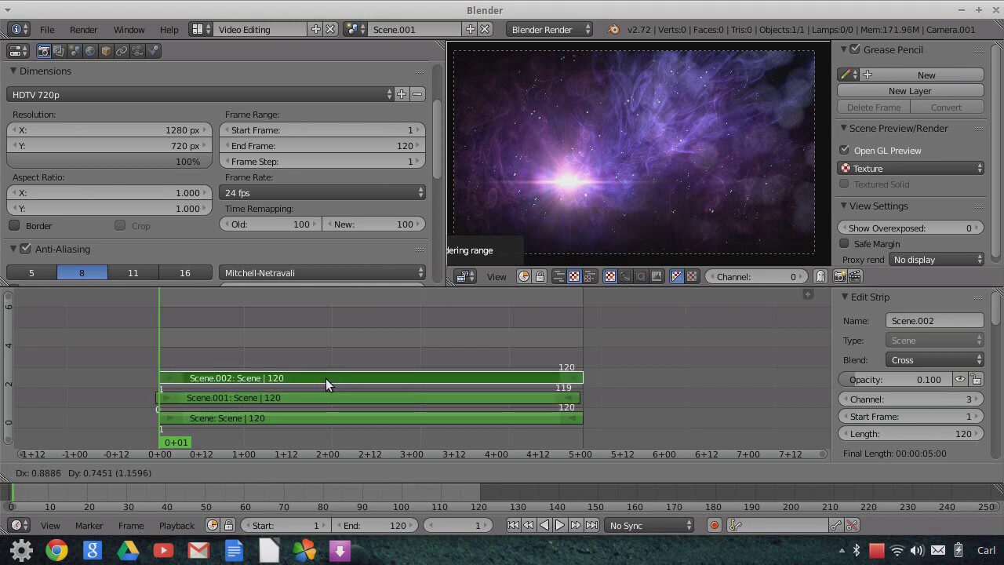
pyautogui.click(328, 378)
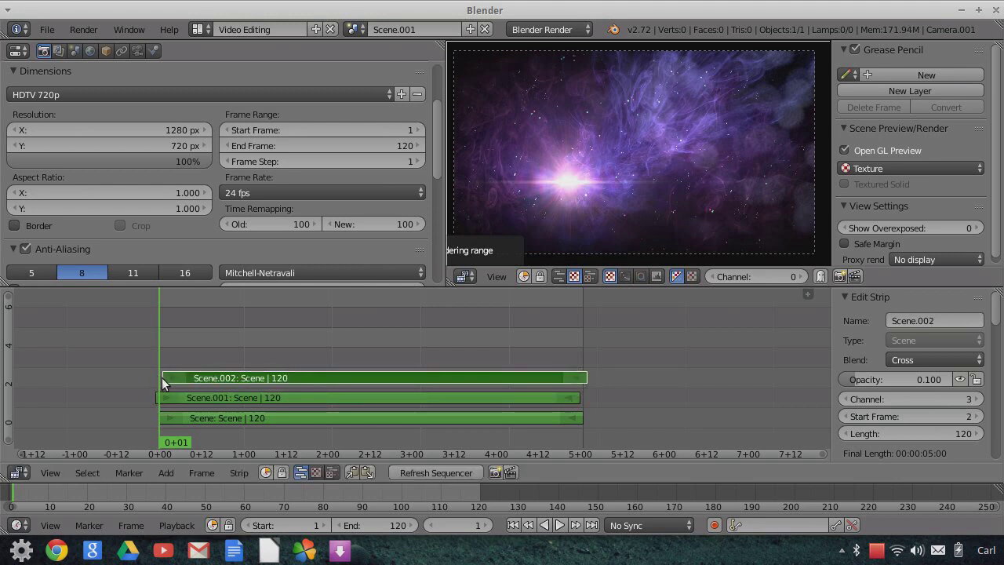
pyautogui.click(201, 345)
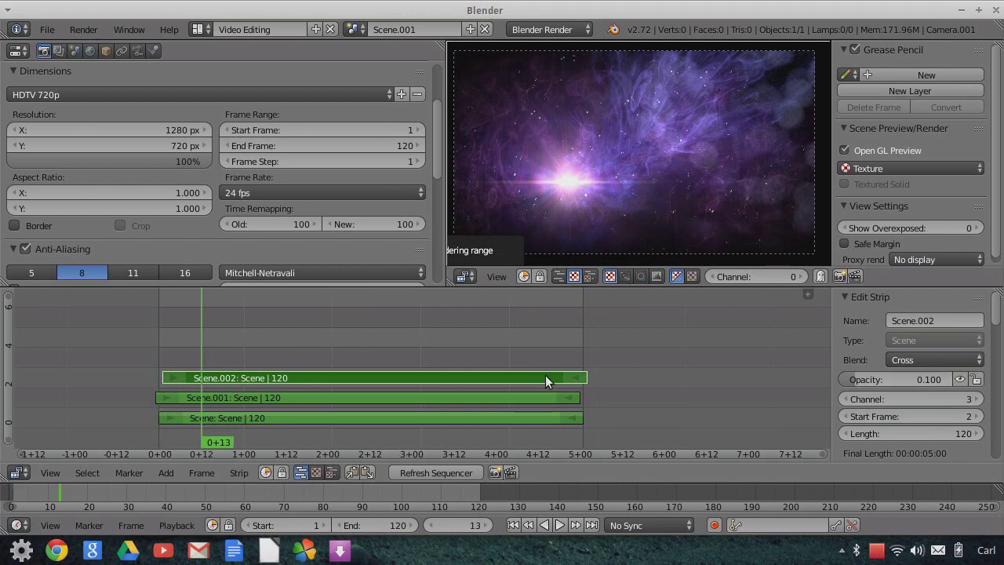
pyautogui.click(226, 342)
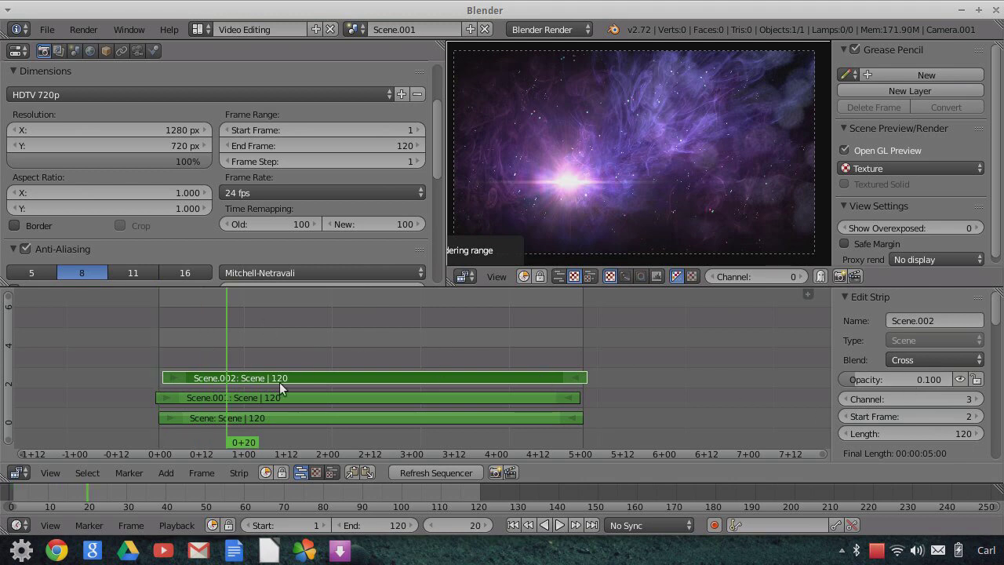
# - Set the opacity of the channel 3 strip to 0.2
pyautogui.click(921, 377)
pyautogui.write('0.2')
pyautogui.press('Return')
# - Duplicate the channel 3 strip onto channel 4 with start frame 3 and set its opacity to 0.08
pyautogui.hotkey('shift', 'd')
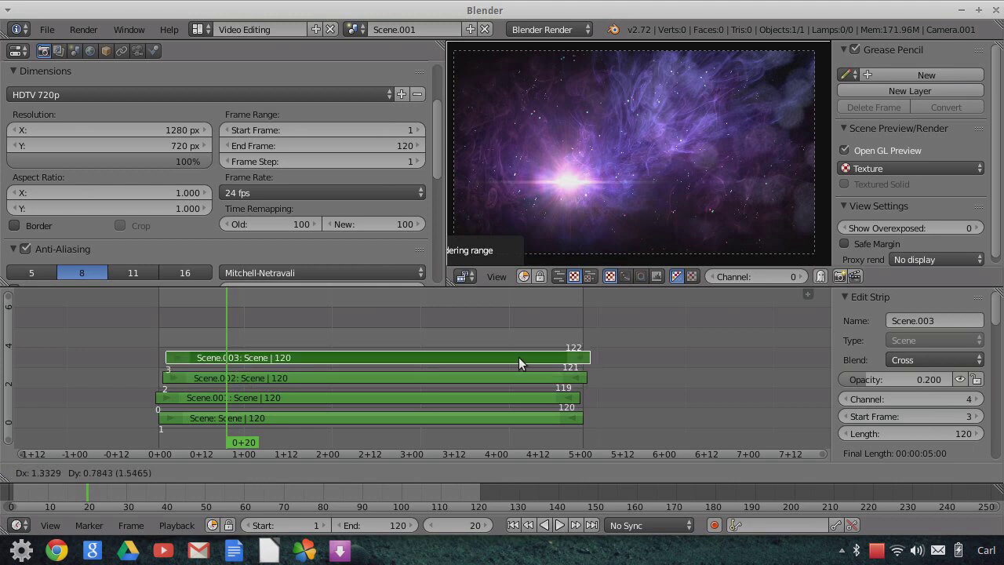
pyautogui.click(509, 361)
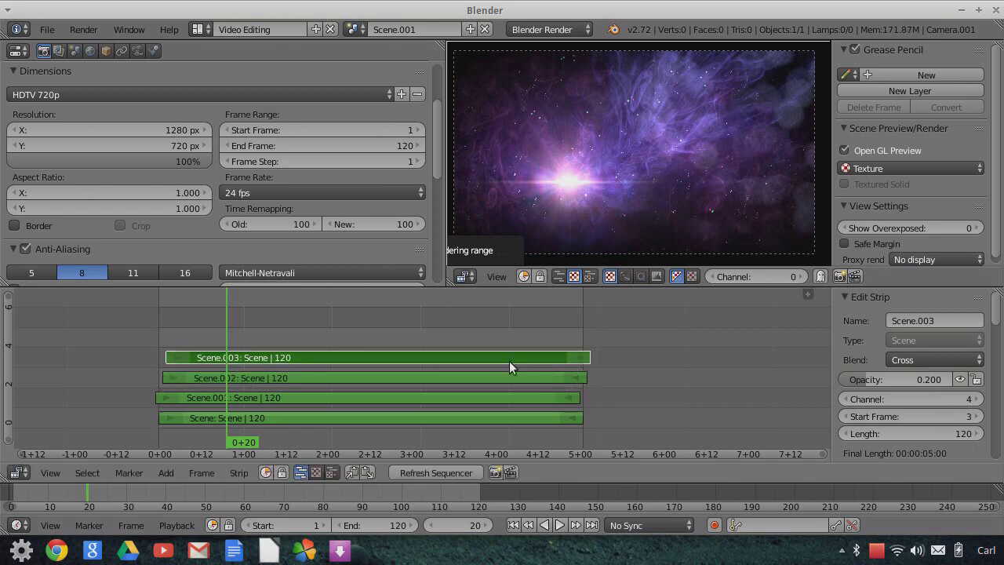
pyautogui.click(913, 379)
pyautogui.write('0.')
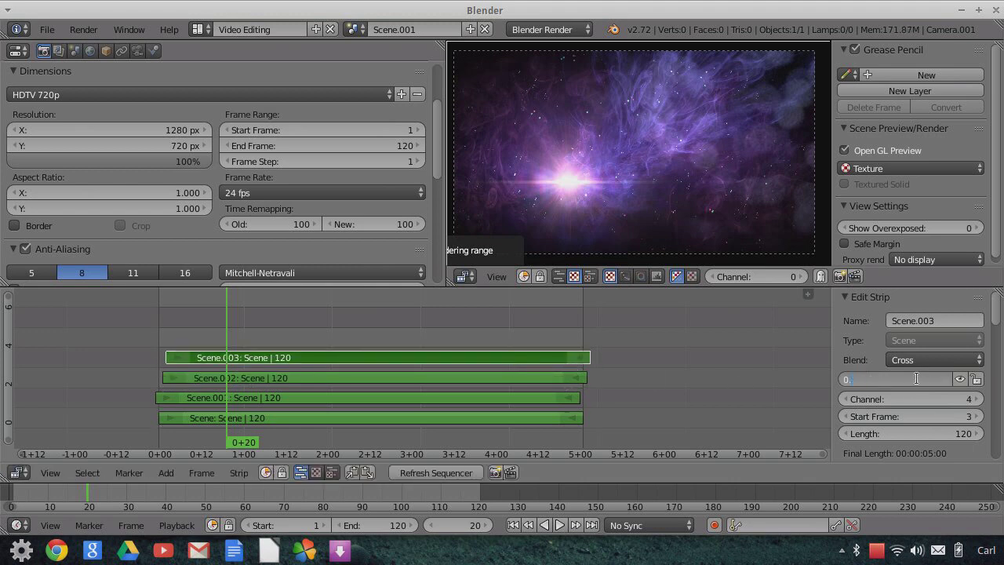
pyautogui.write('08')
pyautogui.press('Return')
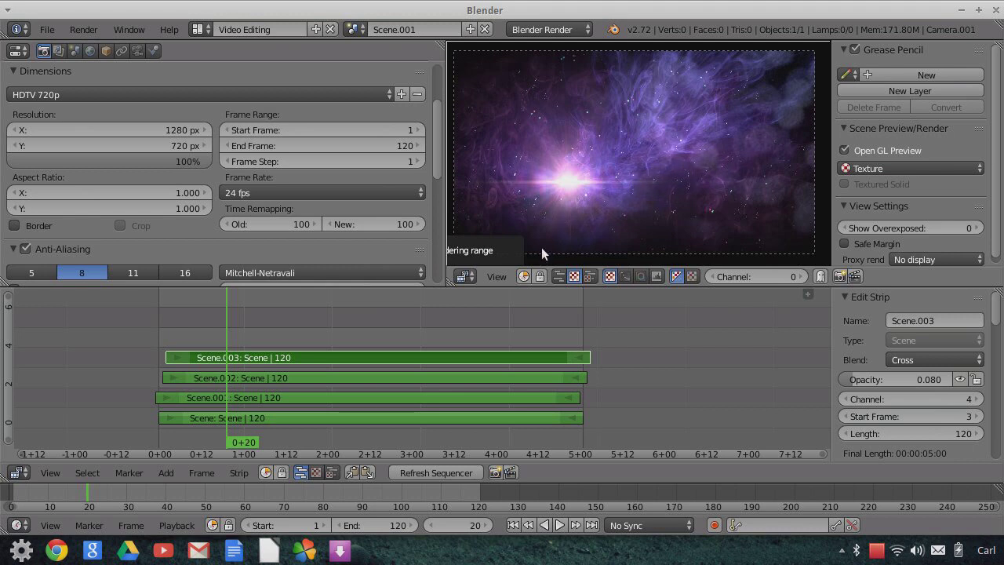
# - Set the preview's proxy render size to Scene render size and inspect the blended nebula strips up close
pyautogui.click(928, 255)
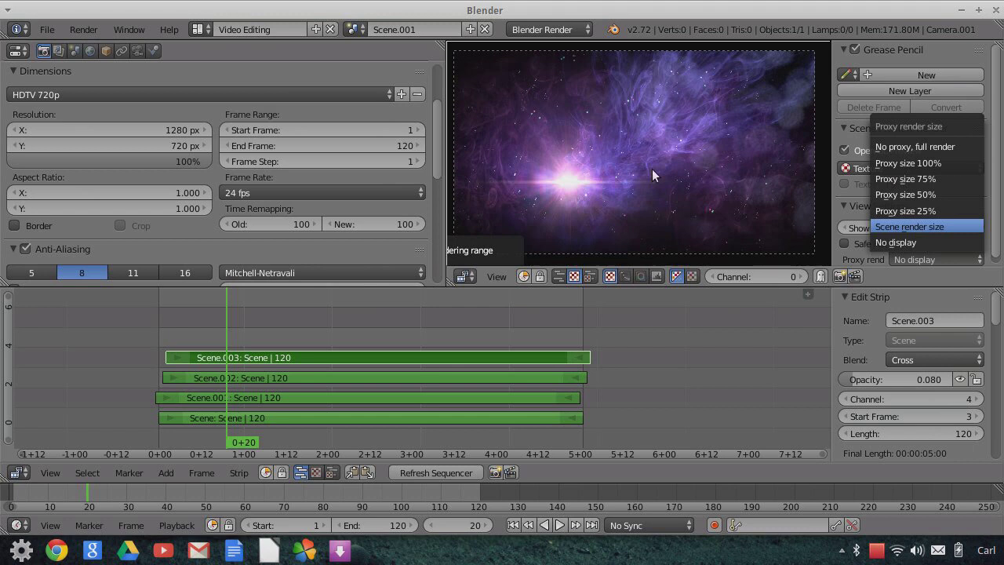
pyautogui.press('Return')
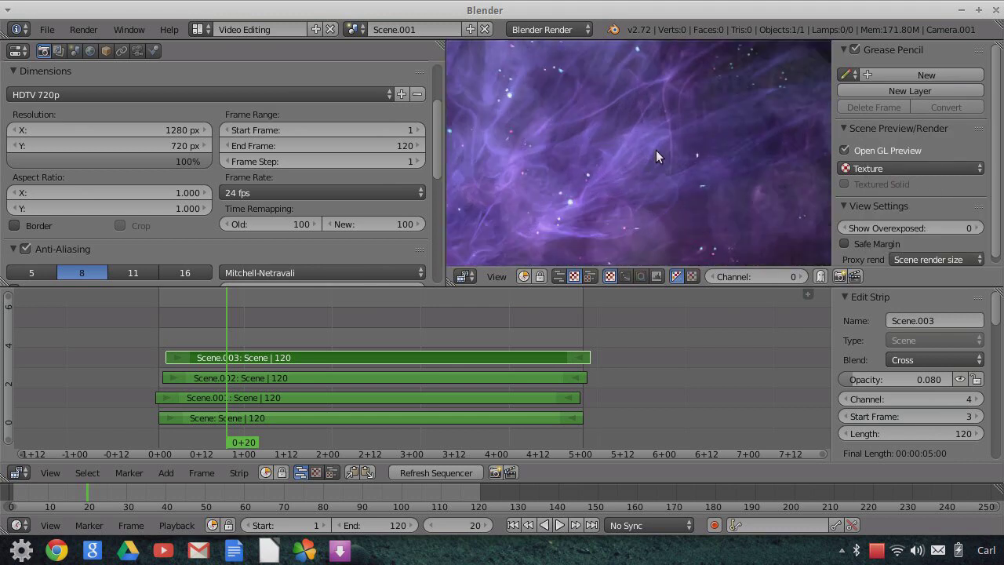
pyautogui.scroll(-3, 685, 186)
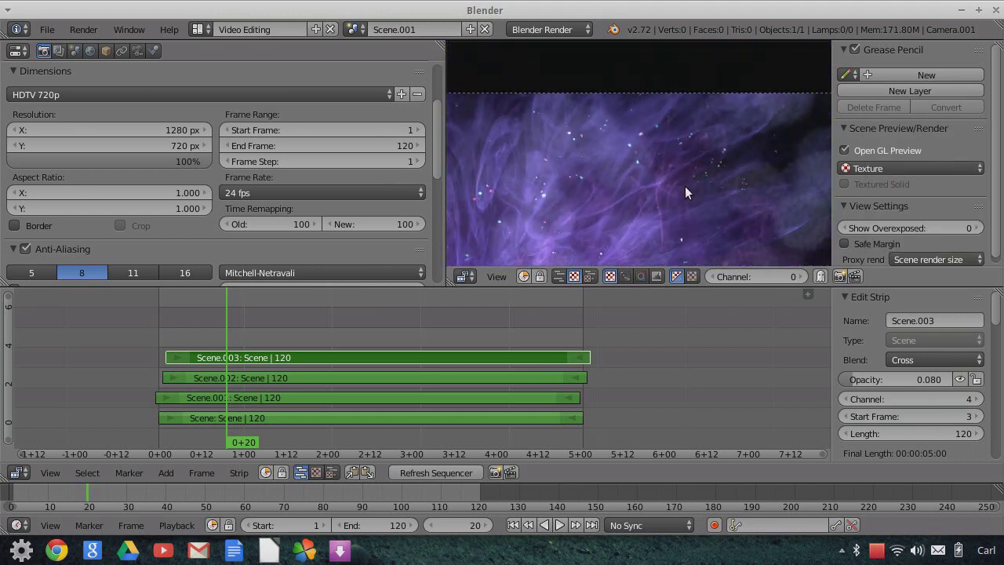
pyautogui.moveTo(685, 186); pyautogui.dragTo(652, 191, button='middle')
pyautogui.scroll(2, 639, 190)
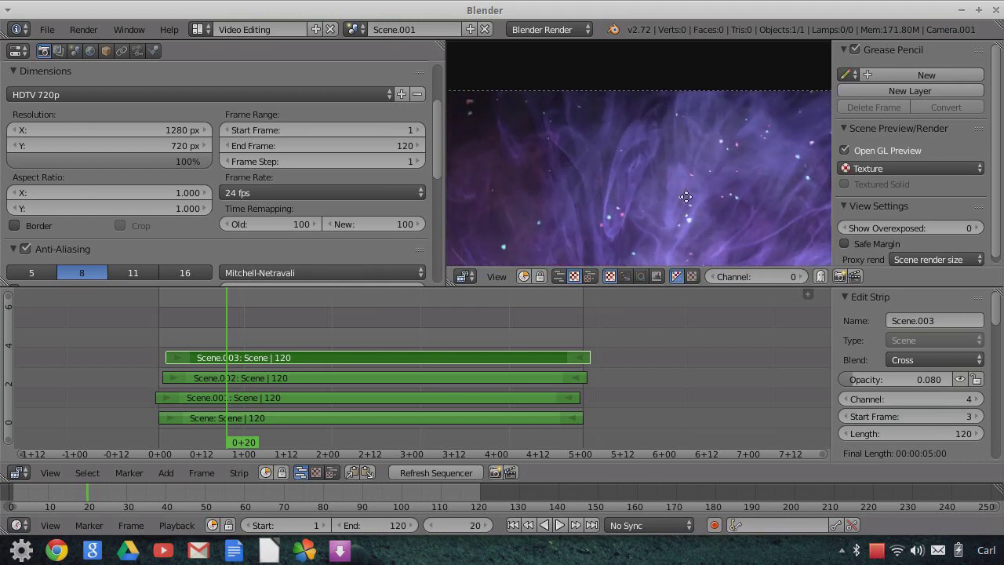
pyautogui.scroll(2, 684, 203)
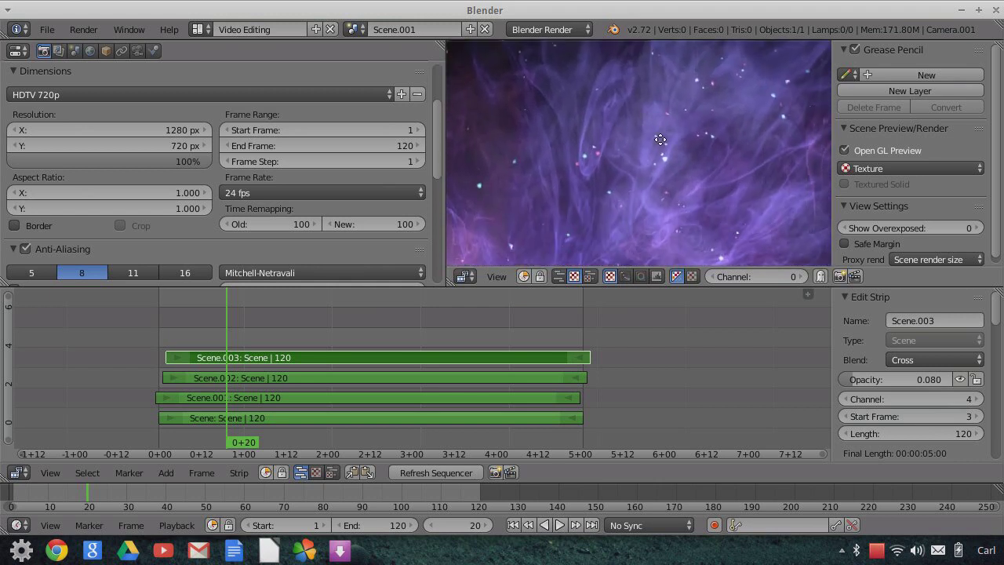
# - Mute the three duplicated scene strips on channels 4, 3 and 2 to compare the preview without them
pyautogui.click(959, 379)
pyautogui.rightClick(510, 373)
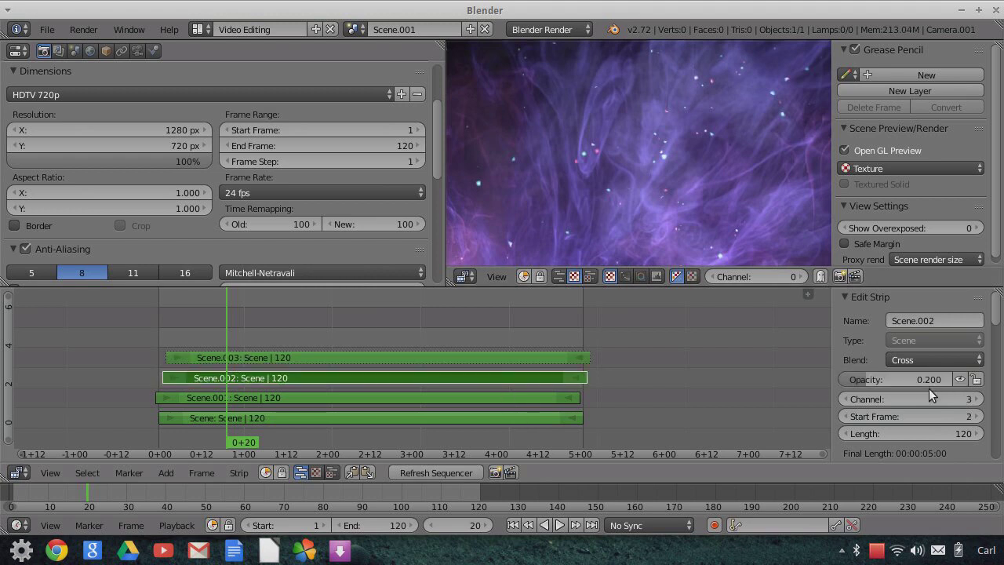
pyautogui.click(956, 375)
pyautogui.rightClick(564, 397)
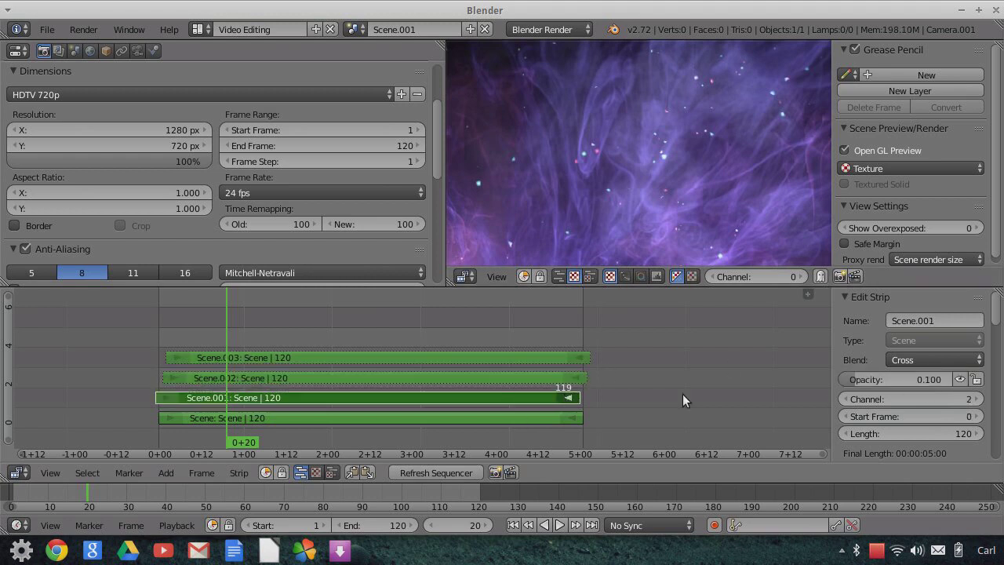
pyautogui.click(959, 376)
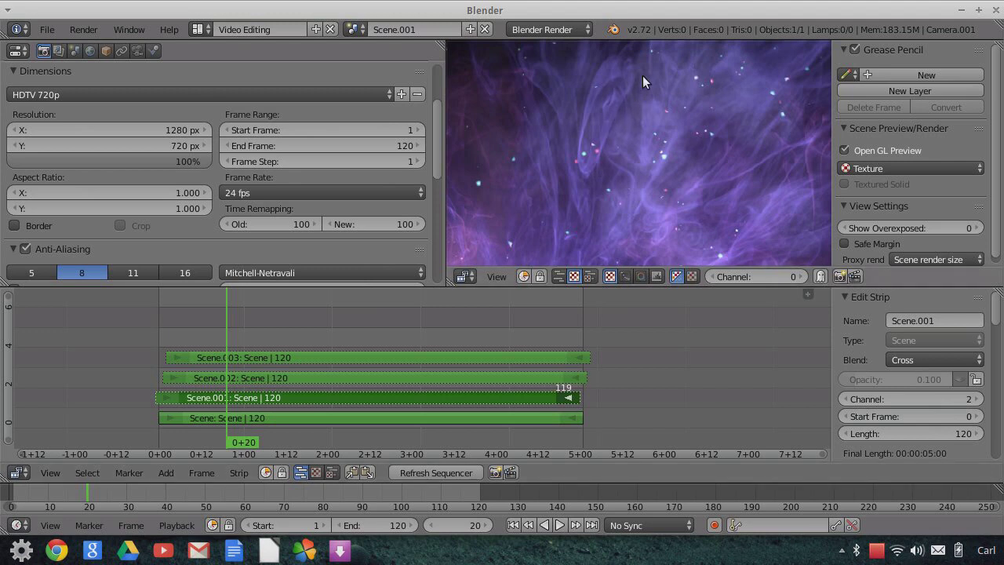
# - Unmute the duplicated scene strips on channels 3 and 4 so all offset layers blend in the preview again
pyautogui.rightClick(549, 376)
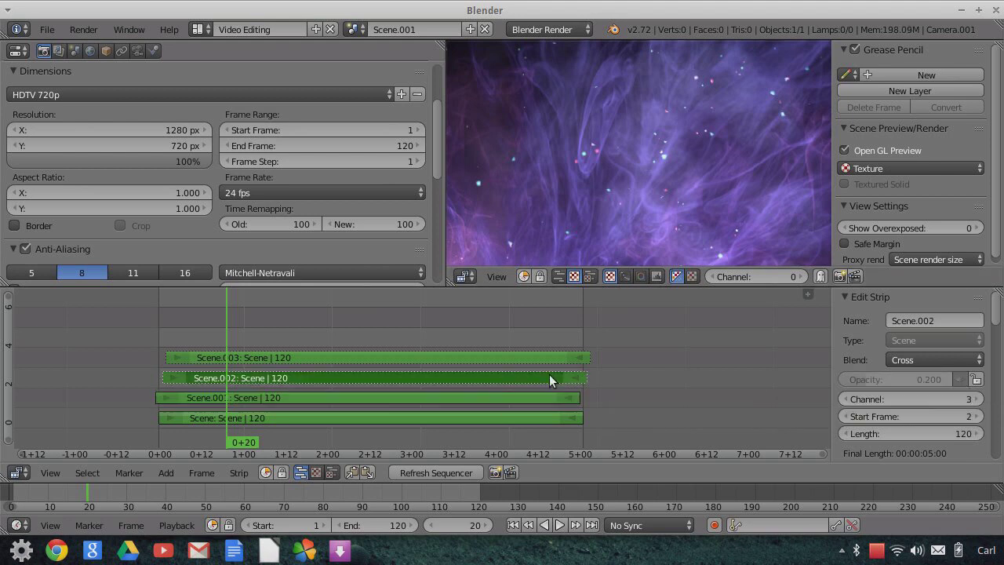
pyautogui.click(959, 378)
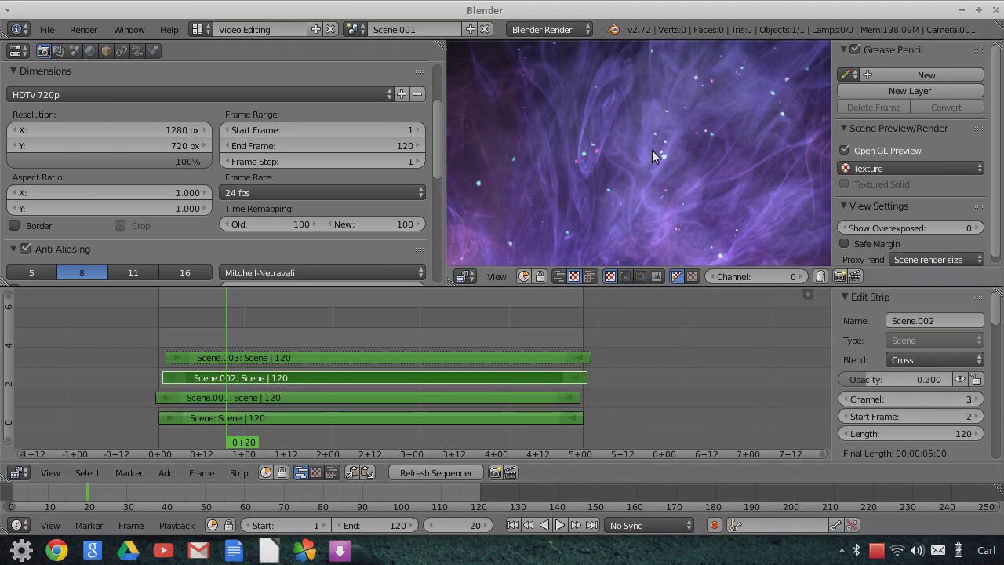
pyautogui.rightClick(528, 354)
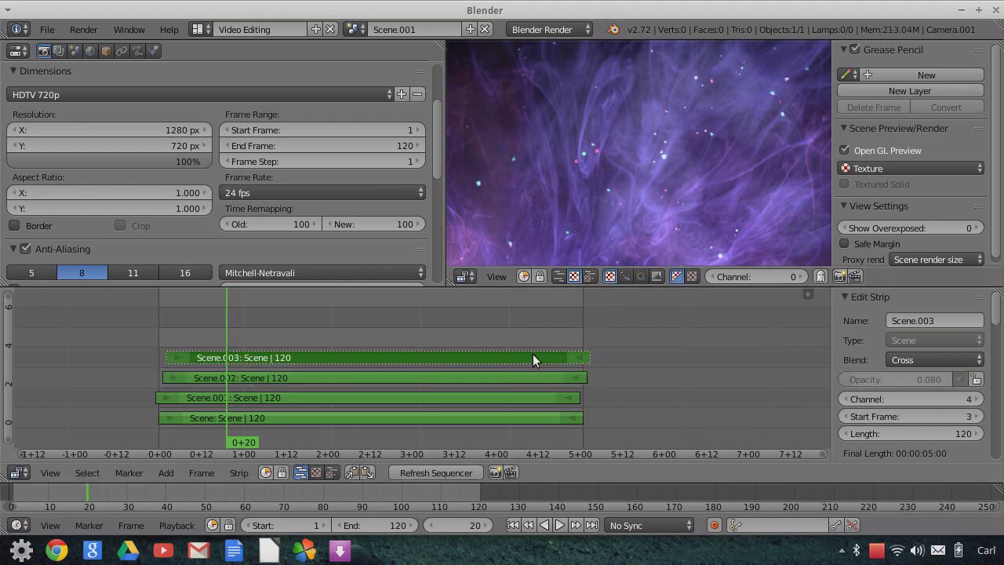
pyautogui.hotkey('alt', 'h')
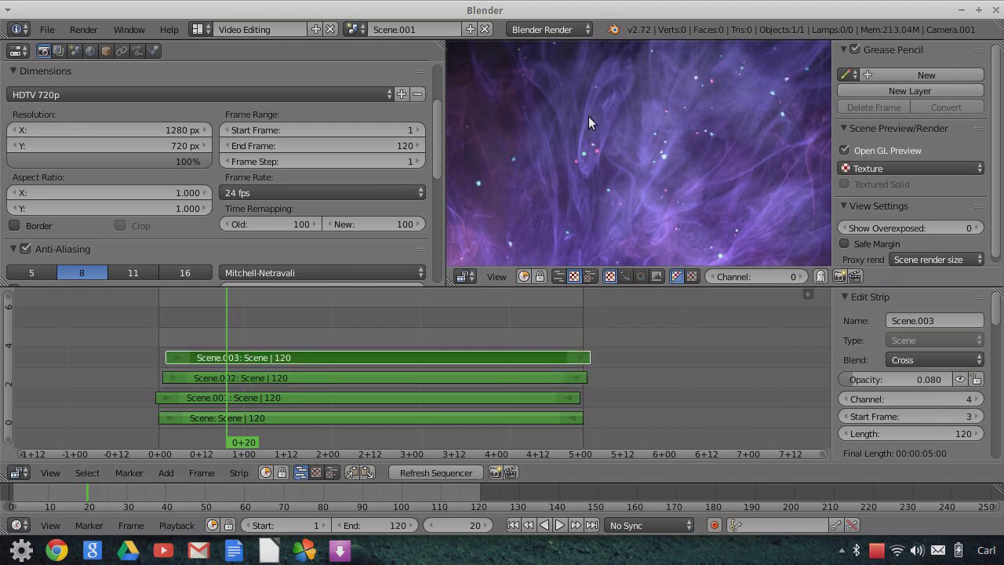
# - View the full blended frame, compare it with the original scene in the Default layout, and return to the Video Editing layout
pyautogui.moveTo(651, 176); pyautogui.dragTo(657, 118, button='middle')
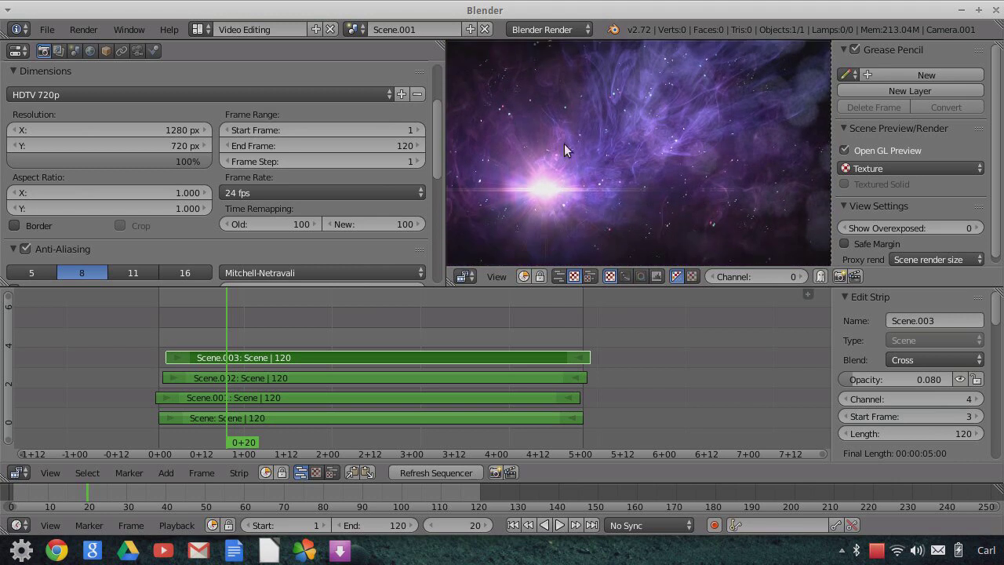
pyautogui.scroll(-2, 518, 154)
pyautogui.moveTo(585, 154)
pyautogui.mouseDown(button='middle')
pyautogui.moveTo(606, 152)
pyautogui.moveTo(597, 149)
pyautogui.mouseUp(button='middle')
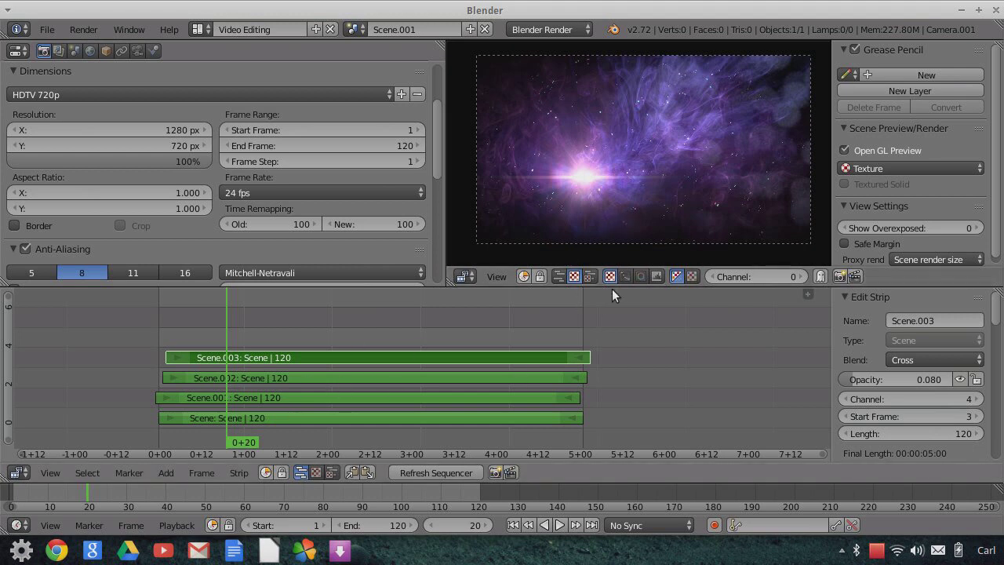
pyautogui.click(198, 30)
pyautogui.click(223, 99)
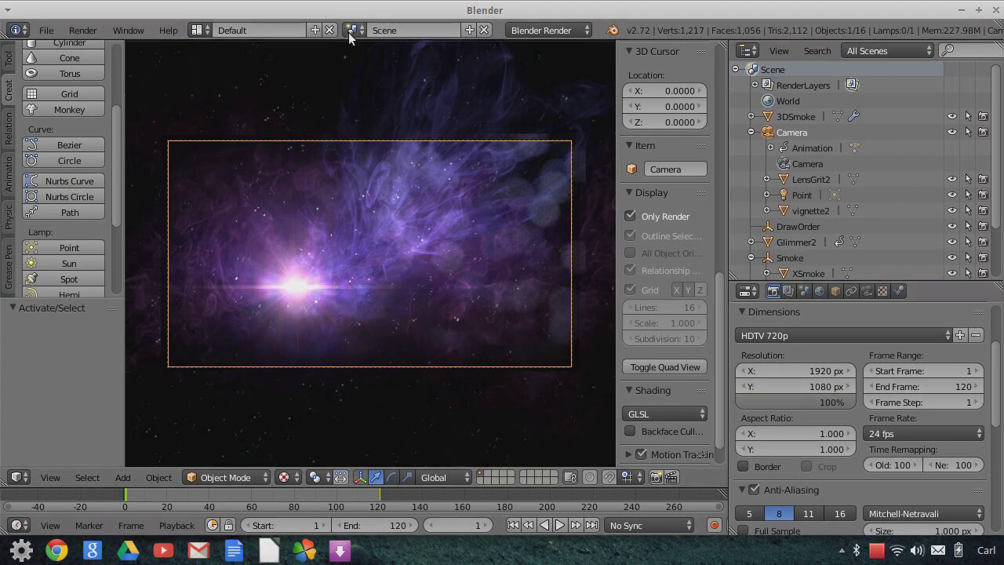
pyautogui.click(199, 30)
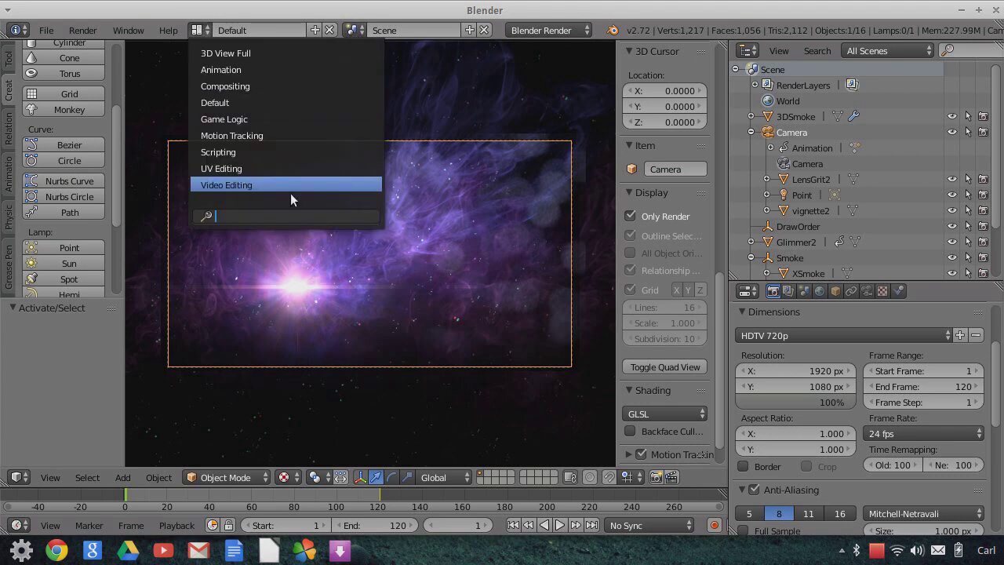
pyautogui.click(245, 187)
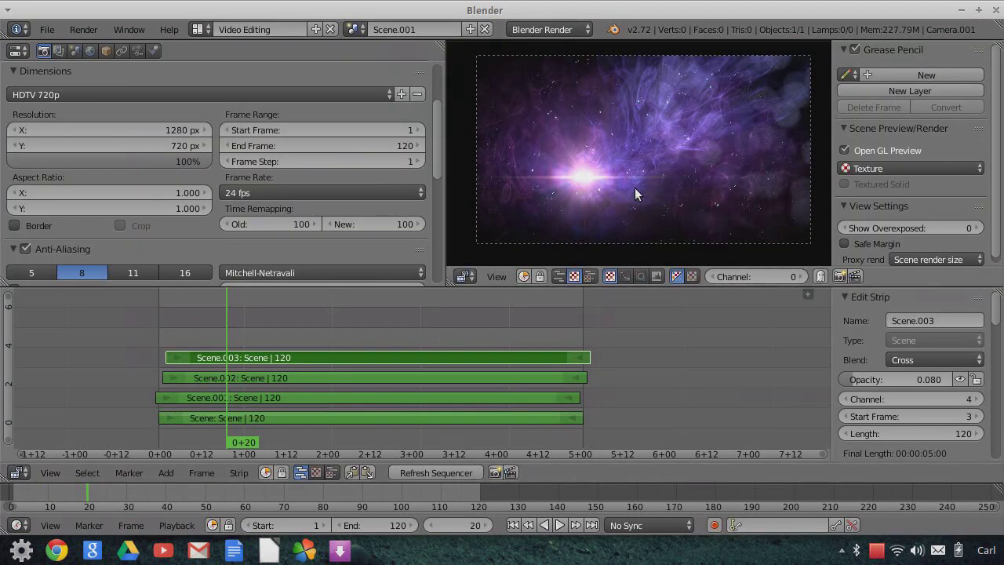
# - Add an Adjustment Layer effect strip on channel 5 above the scene strips, spanning frames 1 to 120
pyautogui.click(167, 472)
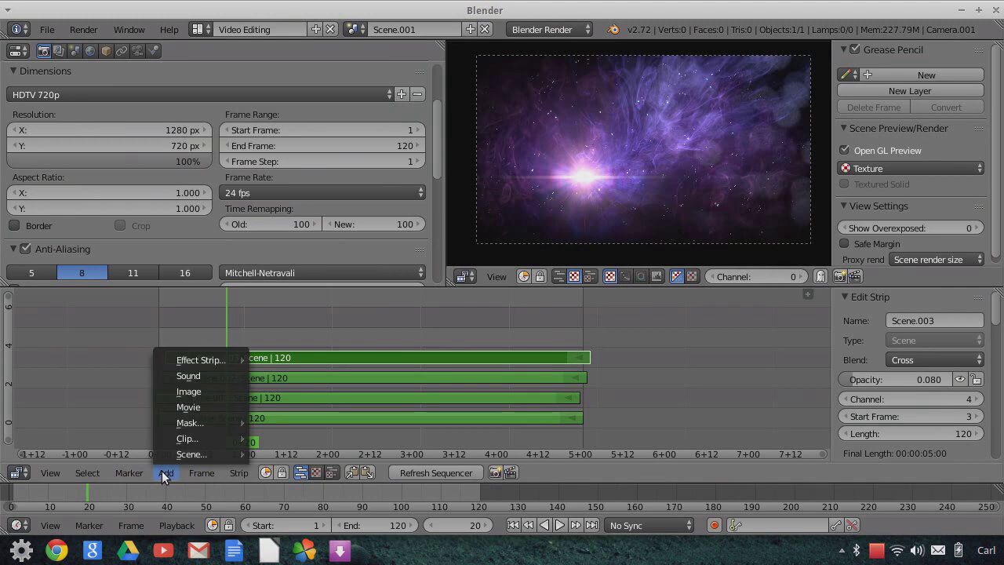
pyautogui.moveTo(217, 359)
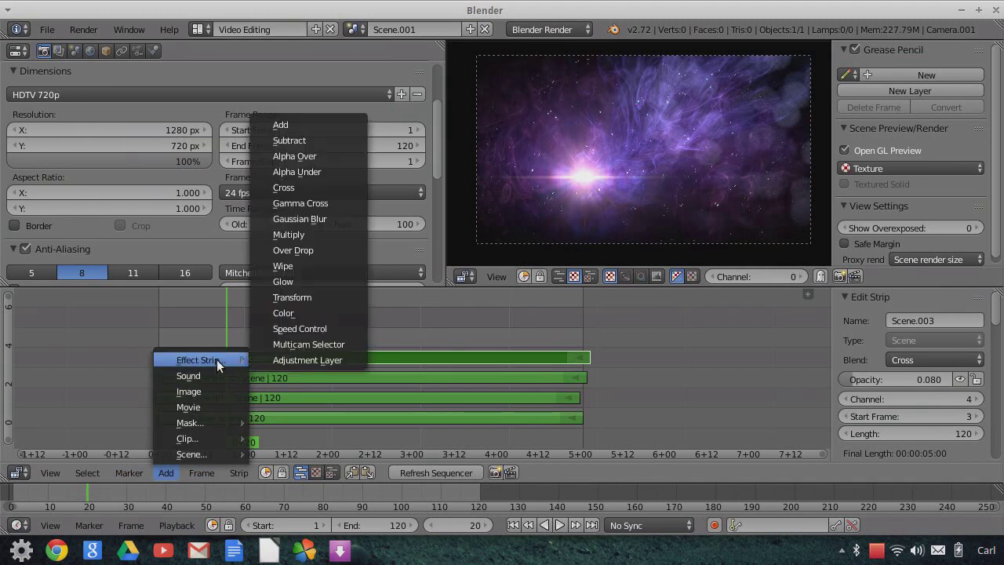
pyautogui.click(314, 359)
pyautogui.moveTo(246, 337); pyautogui.dragTo(173, 343, button='right')
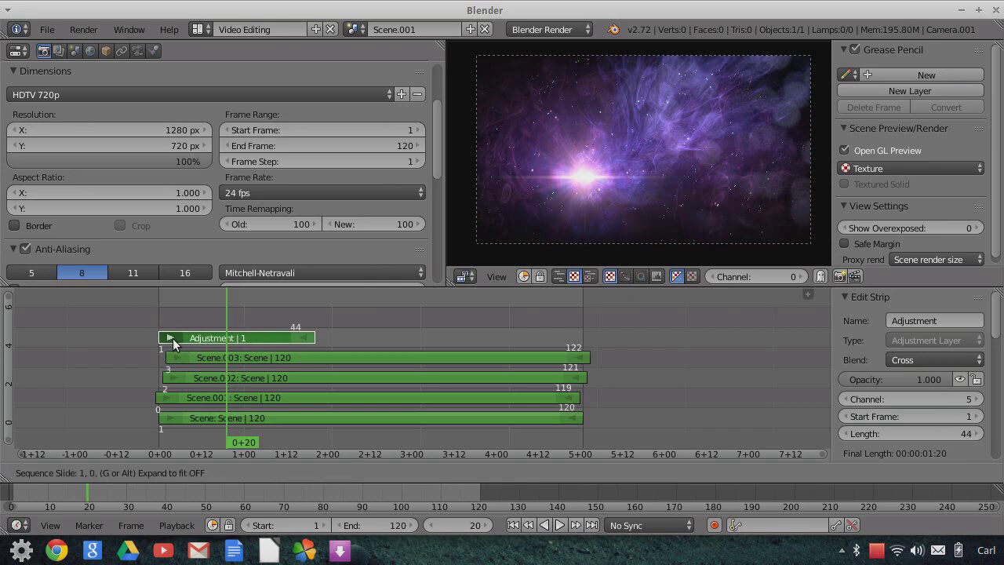
pyautogui.moveTo(313, 339); pyautogui.dragTo(578, 335, button='right')
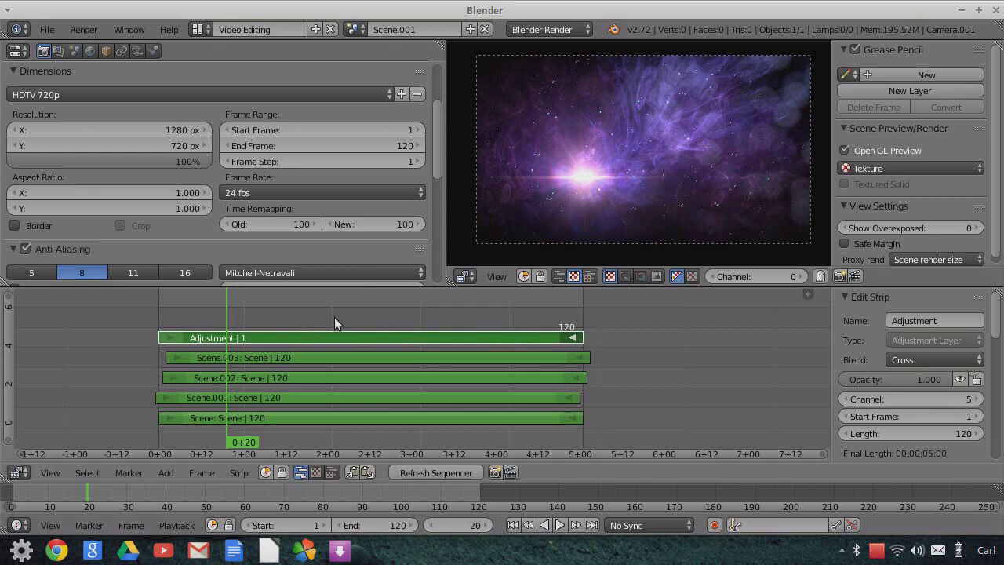
# - Set the adjustment layer strip's color saturation to 0.9
pyautogui.scroll(-8, 946, 419)
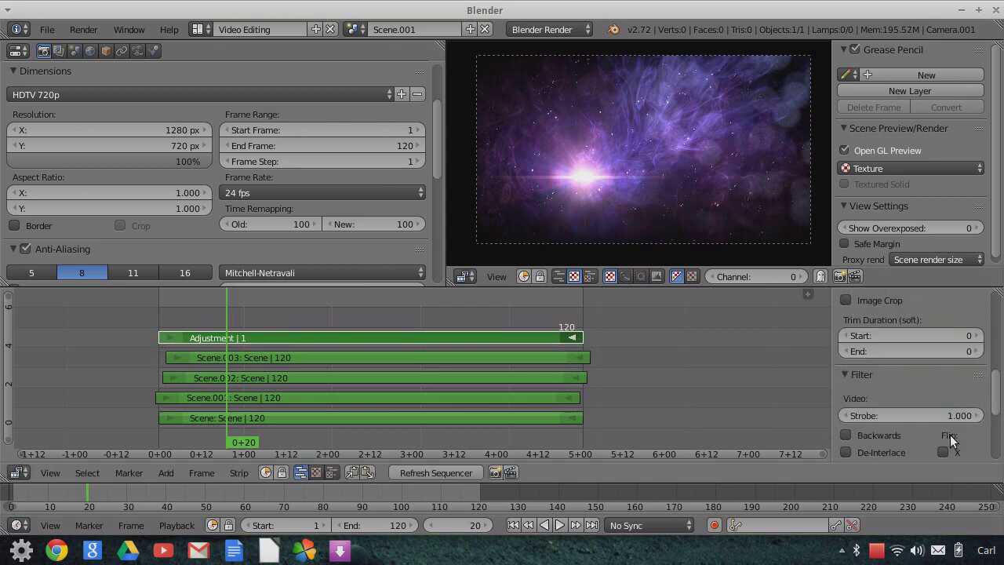
pyautogui.scroll(-3, 950, 433)
pyautogui.click(916, 380)
pyautogui.write('0')
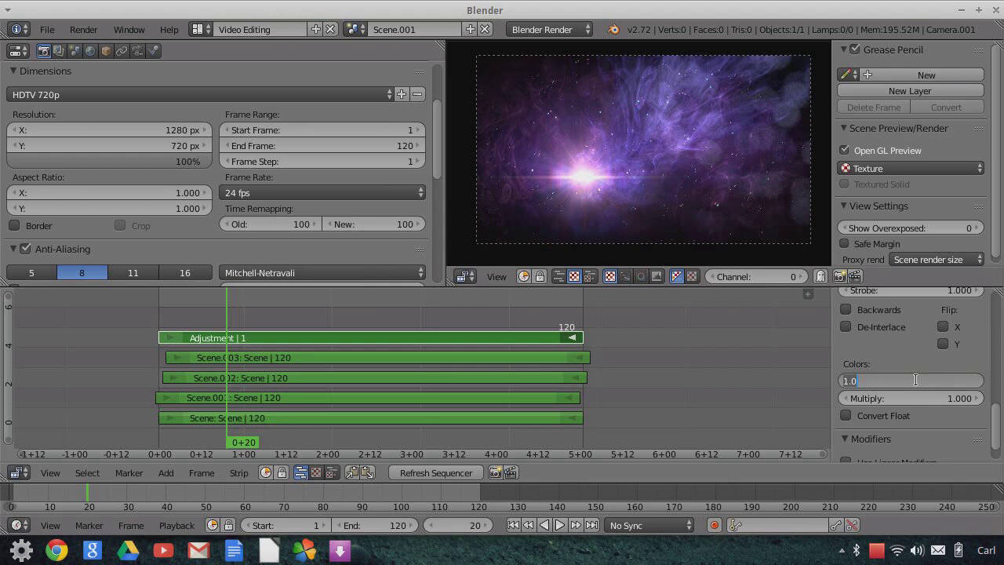
pyautogui.write('.9')
pyautogui.press('Return')
# - Add a Curves strip modifier to the adjustment layer
pyautogui.scroll(-2, 943, 409)
pyautogui.click(924, 448)
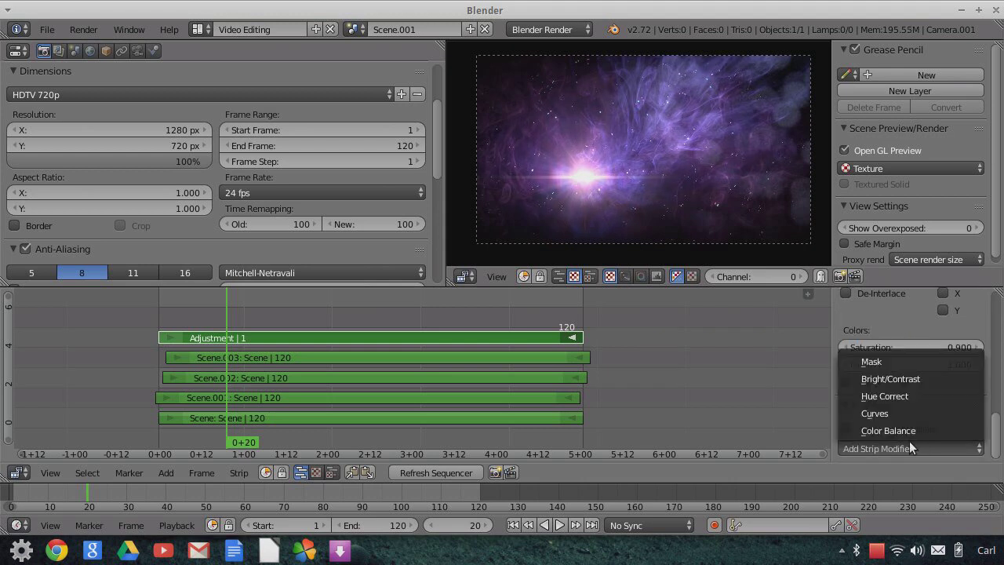
pyautogui.click(895, 412)
pyautogui.scroll(-7, 944, 394)
pyautogui.scroll(-5, 944, 393)
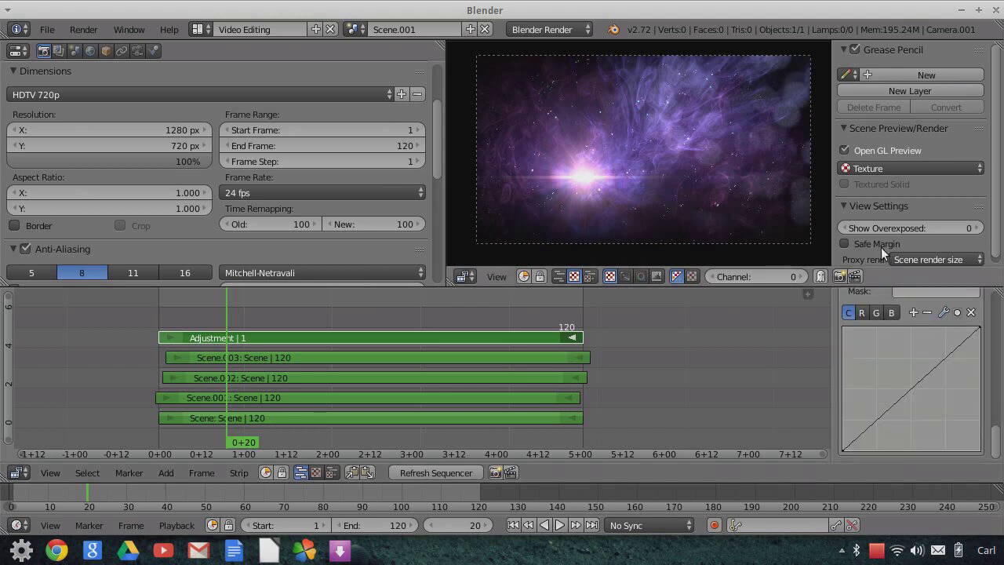
# - Raise the combined curve's black point to Y 0.02 and lower its white point to Y 0.99
pyautogui.click(843, 449)
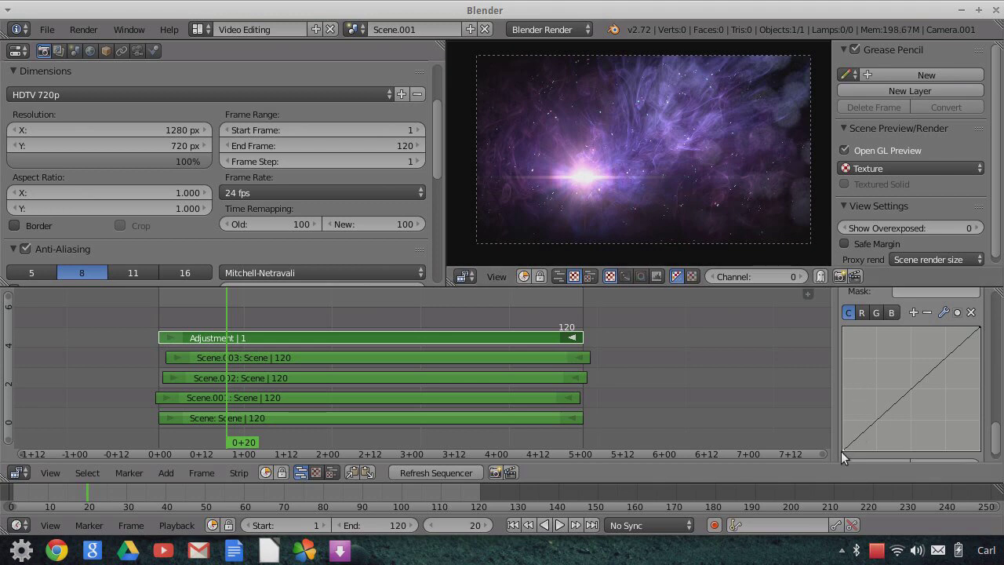
pyautogui.scroll(-1, 925, 423)
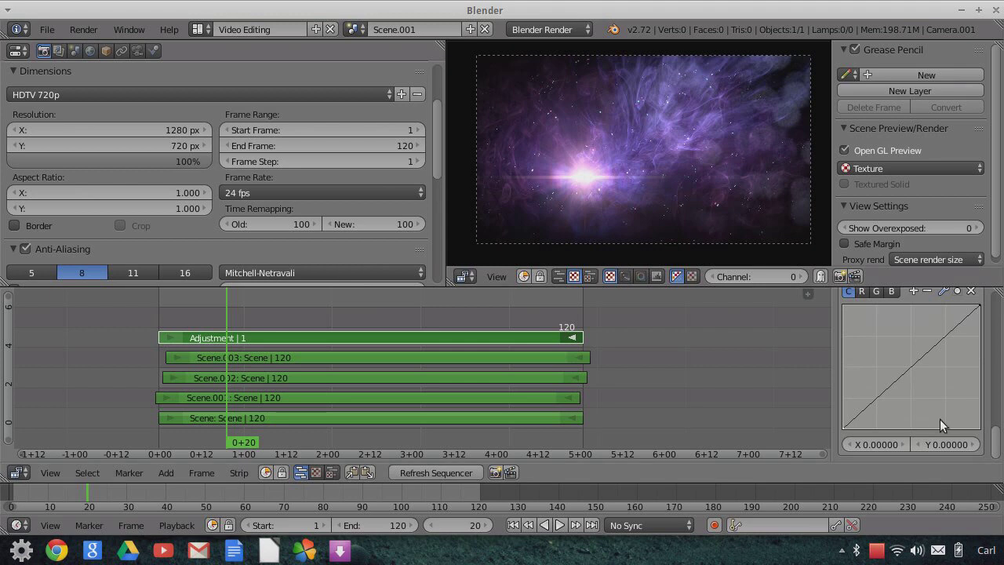
pyautogui.click(970, 445)
pyautogui.click(970, 445)
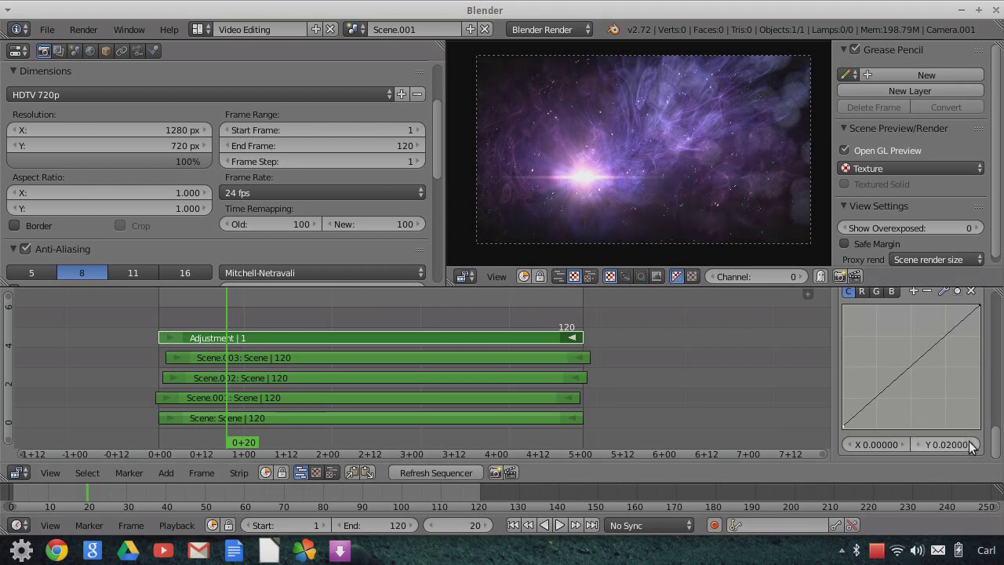
pyautogui.click(979, 310)
pyautogui.click(921, 444)
# - On the blue curve, lift the shadows slightly and lower the highlights slightly with two added points
pyautogui.scroll(1, 889, 336)
pyautogui.click(892, 322)
pyautogui.click(875, 429)
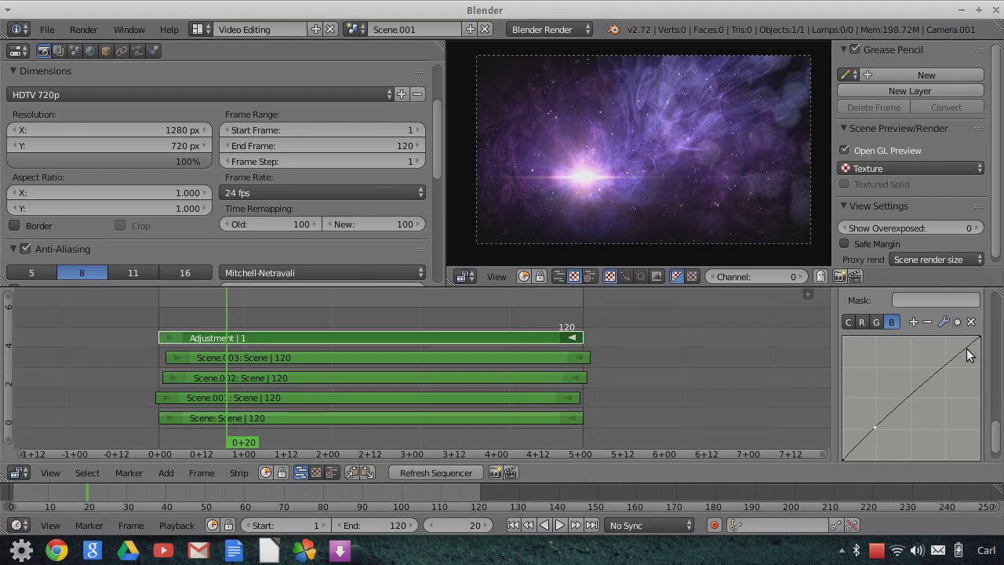
pyautogui.moveTo(943, 366); pyautogui.dragTo(948, 371)
# - Shape the red curve into a gentle S by raising the highlights and lowering the shadows
pyautogui.click(862, 321)
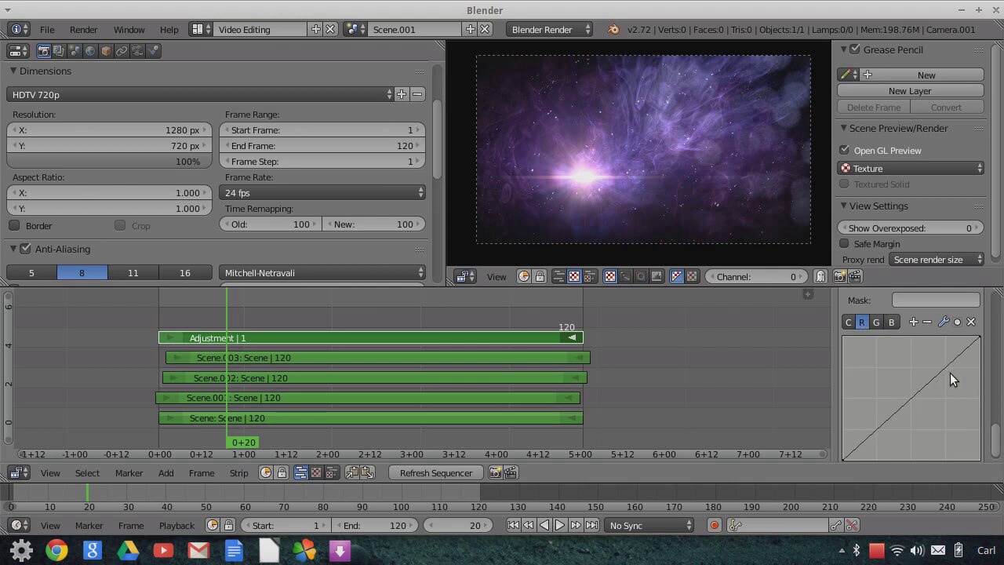
pyautogui.moveTo(945, 368); pyautogui.dragTo(944, 364)
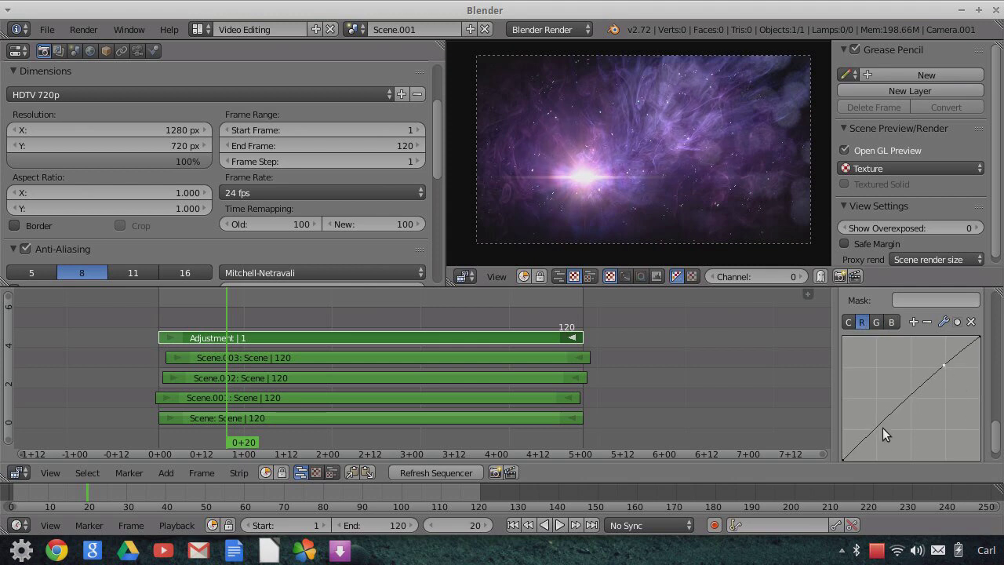
pyautogui.moveTo(877, 428); pyautogui.dragTo(879, 432)
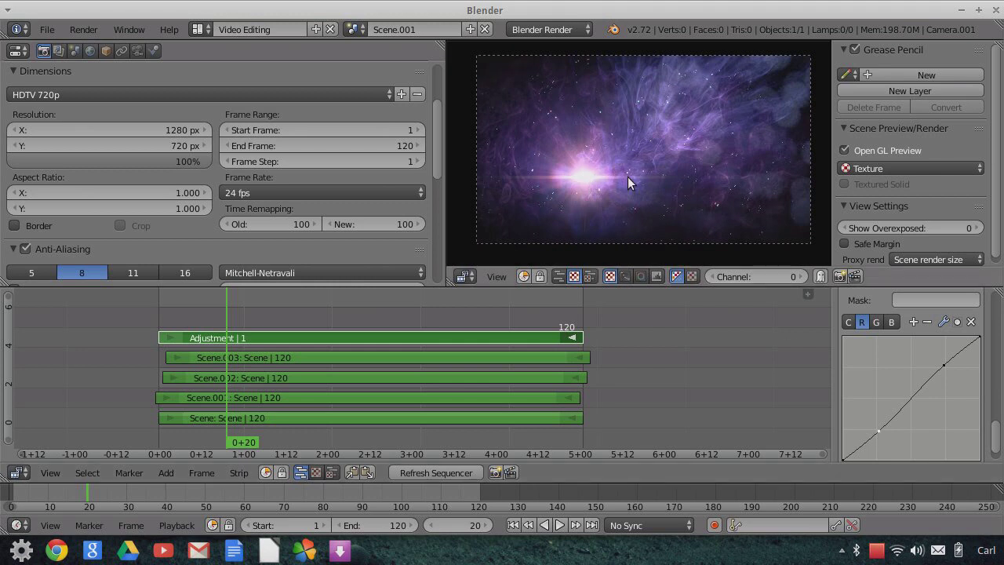
# - Add a midpoint to the green curve and raise it slightly above the diagonal
pyautogui.click(878, 322)
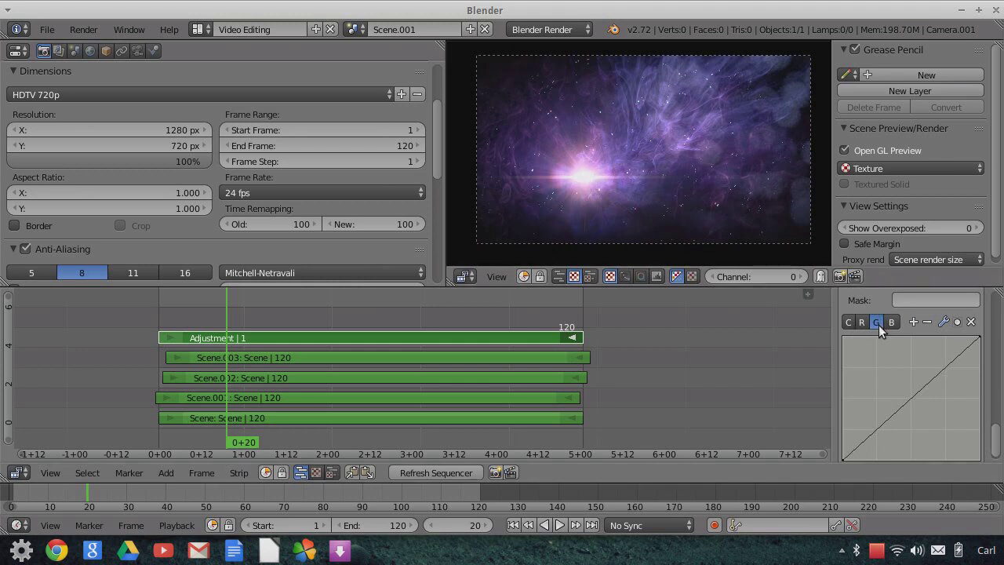
pyautogui.click(912, 398)
pyautogui.moveTo(911, 398); pyautogui.dragTo(909, 397)
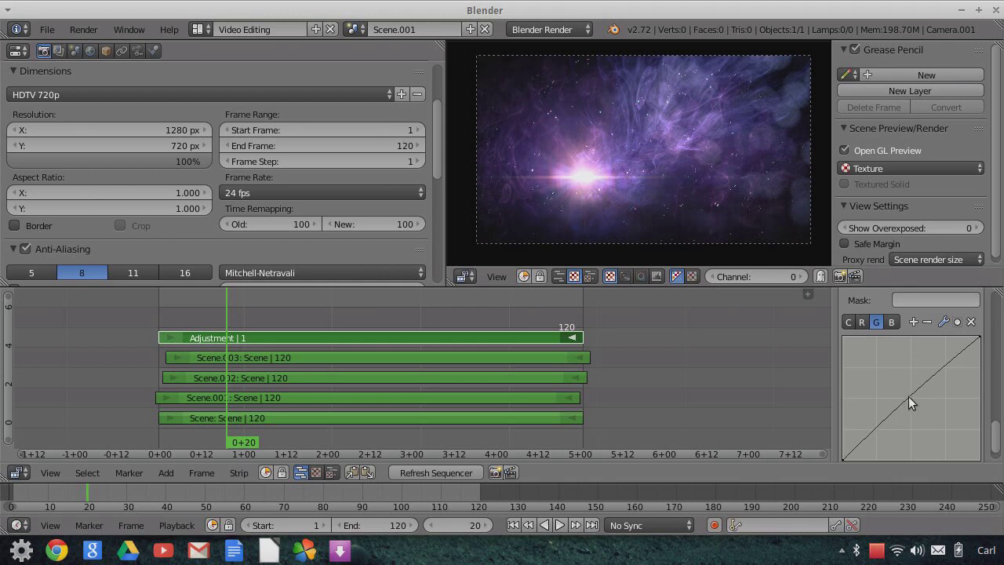
pyautogui.moveTo(909, 396)
pyautogui.mouseDown()
pyautogui.moveTo(902, 403)
pyautogui.moveTo(910, 396)
pyautogui.mouseUp()
# - Set the green curve's white point to Y 0.98, shift its black point slightly inward, and raise its midpoint to about X 0.48, Y 0.53
pyautogui.scroll(-2, 981, 361)
pyautogui.click(979, 307)
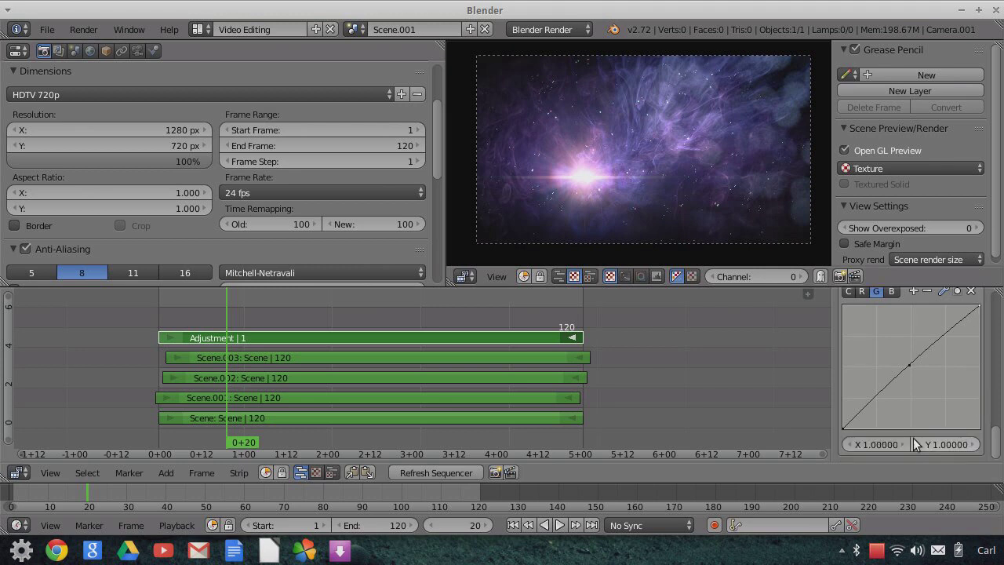
pyautogui.click(844, 428)
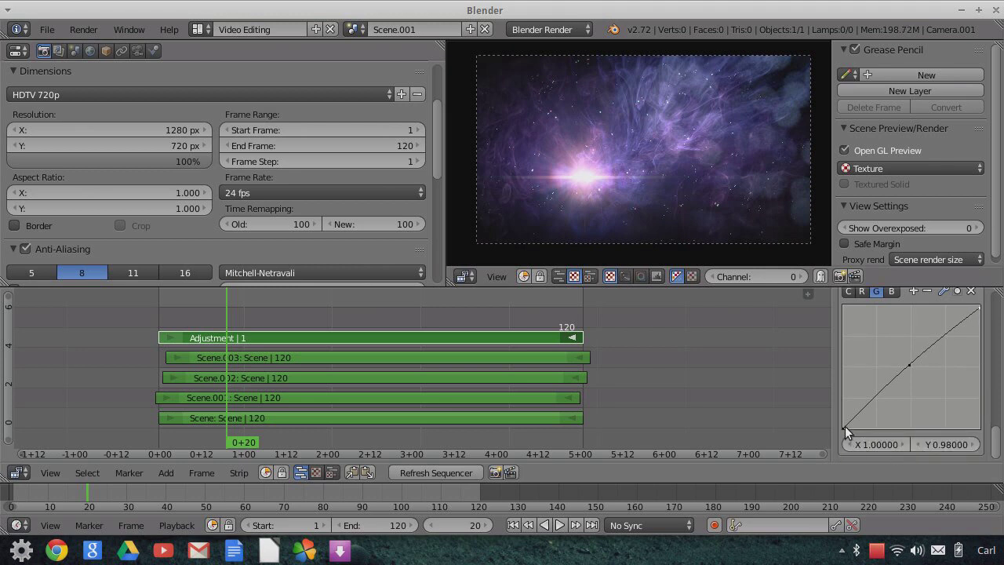
pyautogui.click(902, 441)
pyautogui.click(903, 440)
pyautogui.click(909, 365)
pyautogui.moveTo(909, 364); pyautogui.dragTo(908, 364)
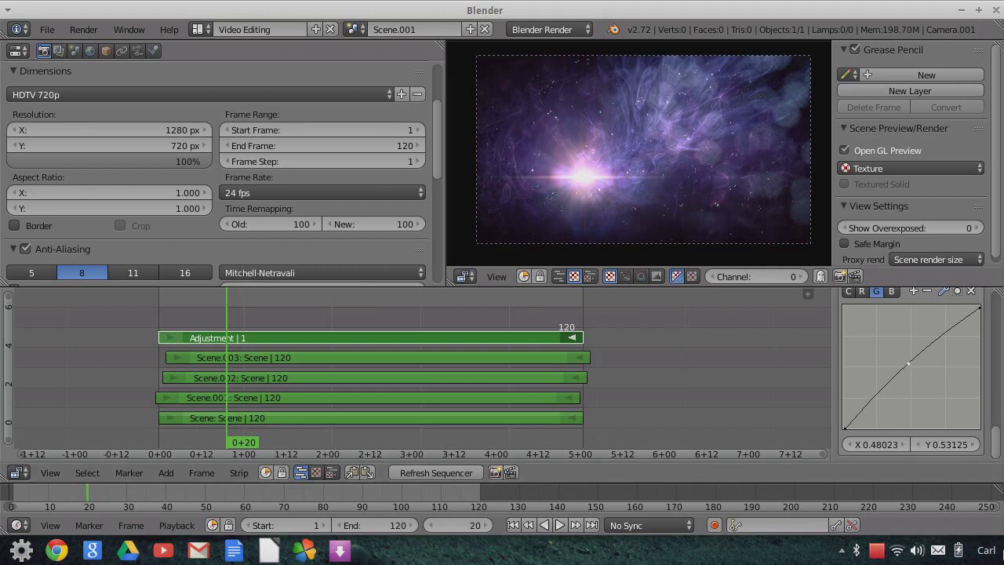
# - Shape the combined curve into a gentle S with a shadow point at about X 0.26, Y 0.24 and slightly raised highlights
pyautogui.click(850, 292)
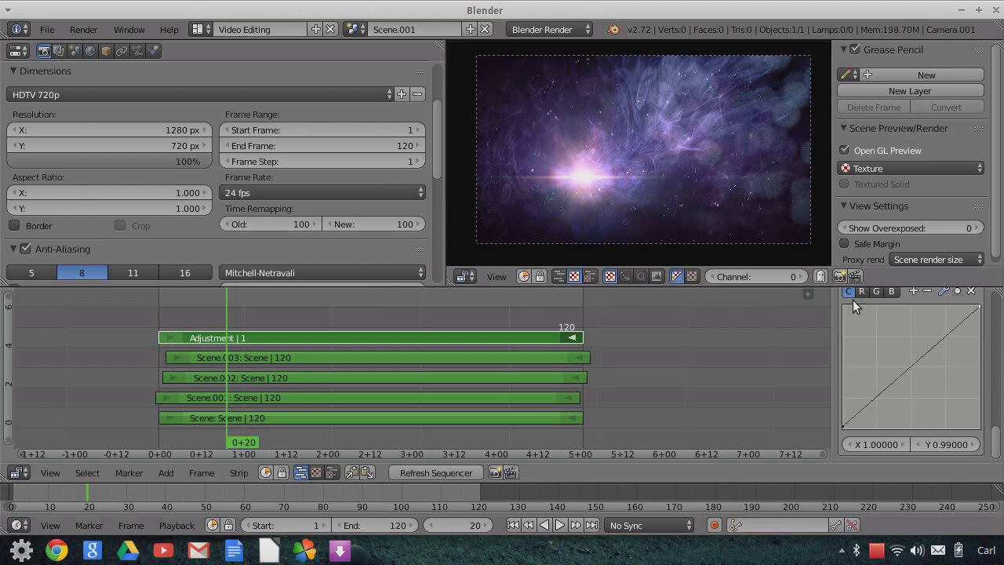
pyautogui.scroll(1, 866, 309)
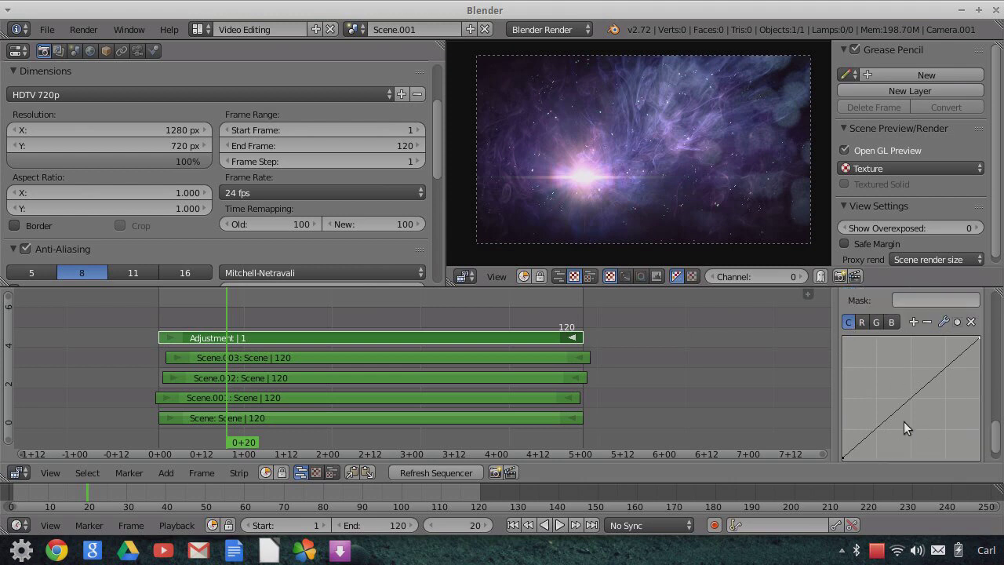
pyautogui.scroll(-1, 905, 422)
pyautogui.click(877, 396)
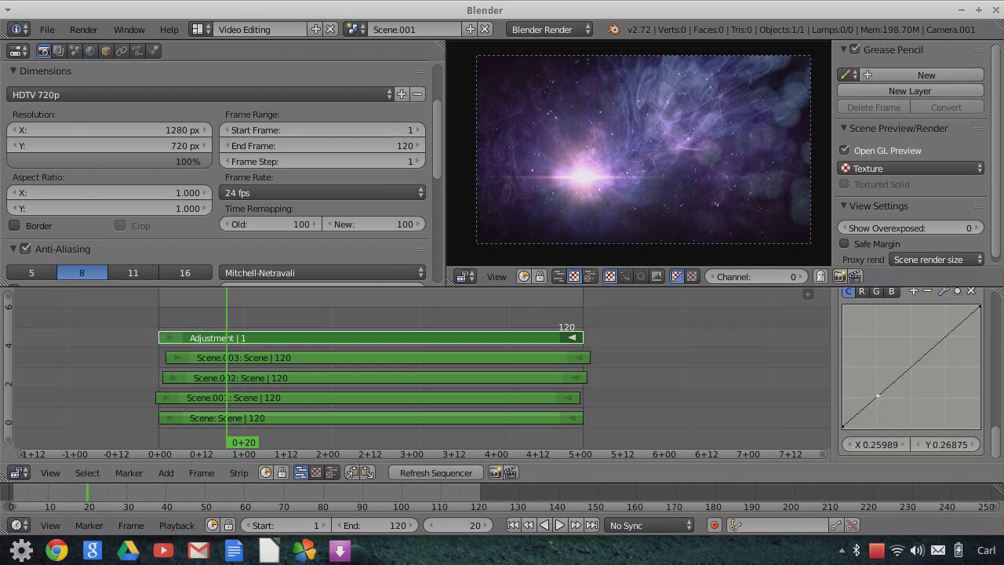
pyautogui.click(945, 336)
pyautogui.moveTo(945, 336); pyautogui.dragTo(944, 334)
pyautogui.moveTo(878, 398); pyautogui.dragTo(877, 399)
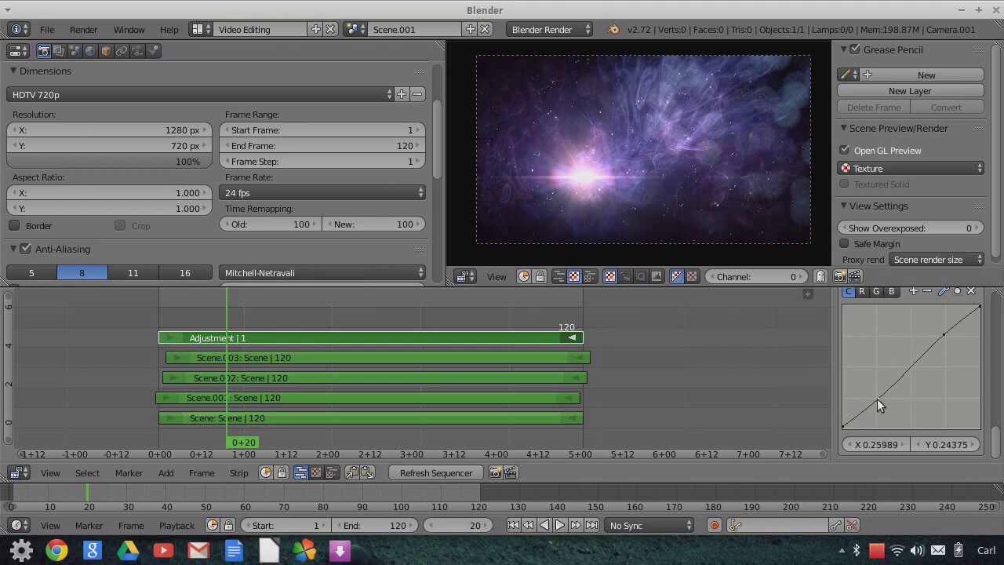
pyautogui.scroll(3, 935, 382)
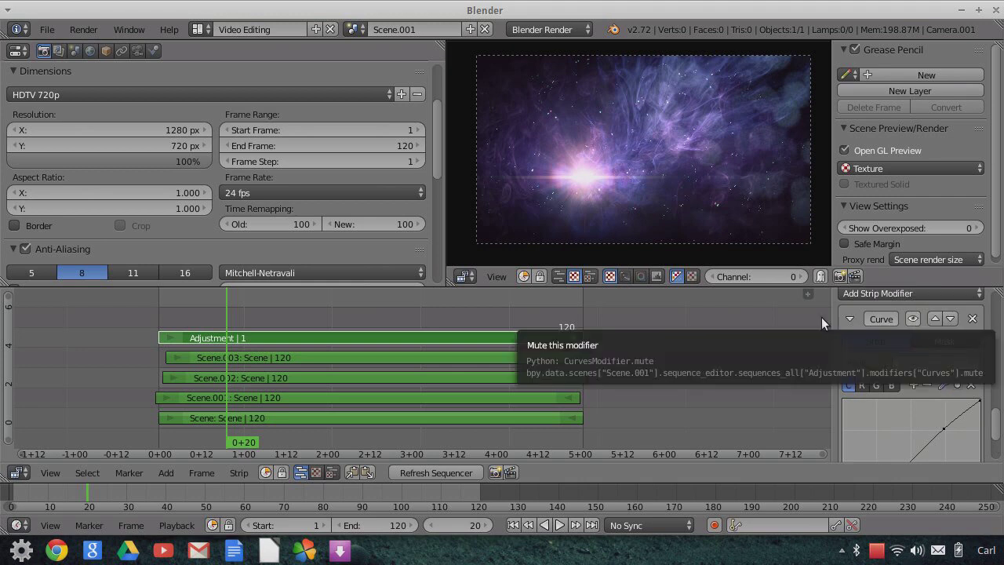
pyautogui.scroll(15, 917, 429)
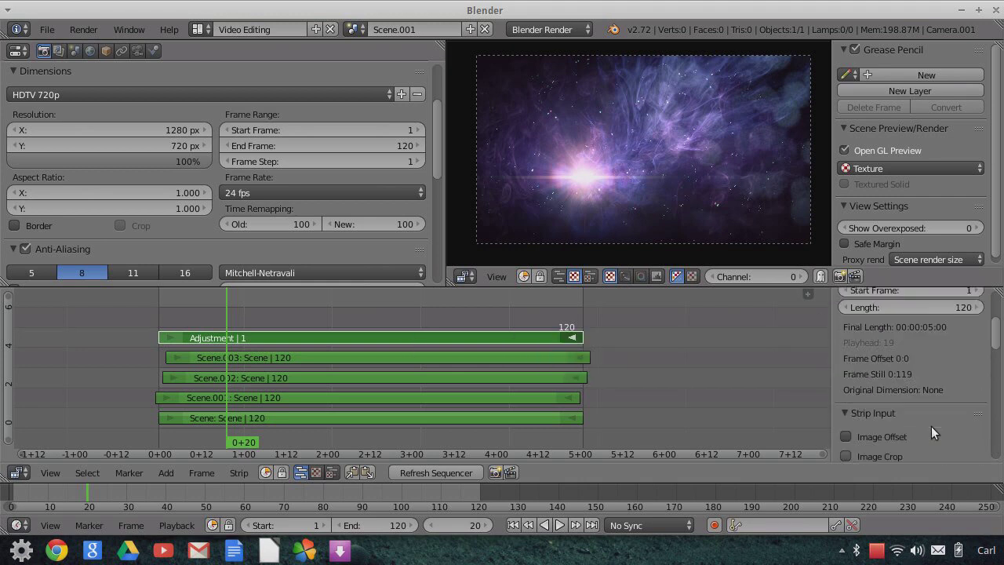
# - Toggle the adjustment layer strip off and on repeatedly to compare the preview with and without the color grade
pyautogui.click(959, 378)
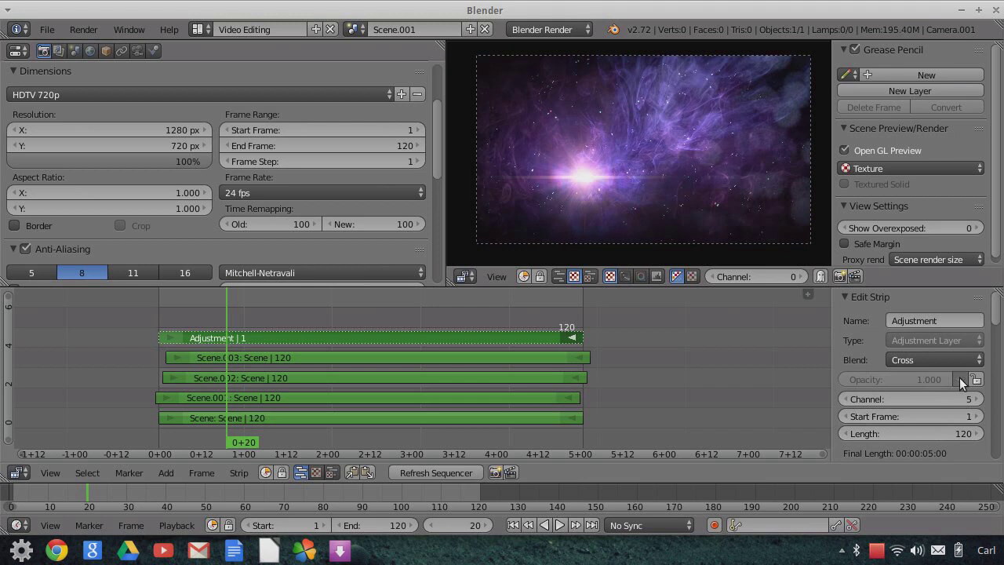
pyautogui.click(960, 378)
pyautogui.click(959, 378)
pyautogui.click(959, 378)
pyautogui.click(960, 378)
pyautogui.click(959, 378)
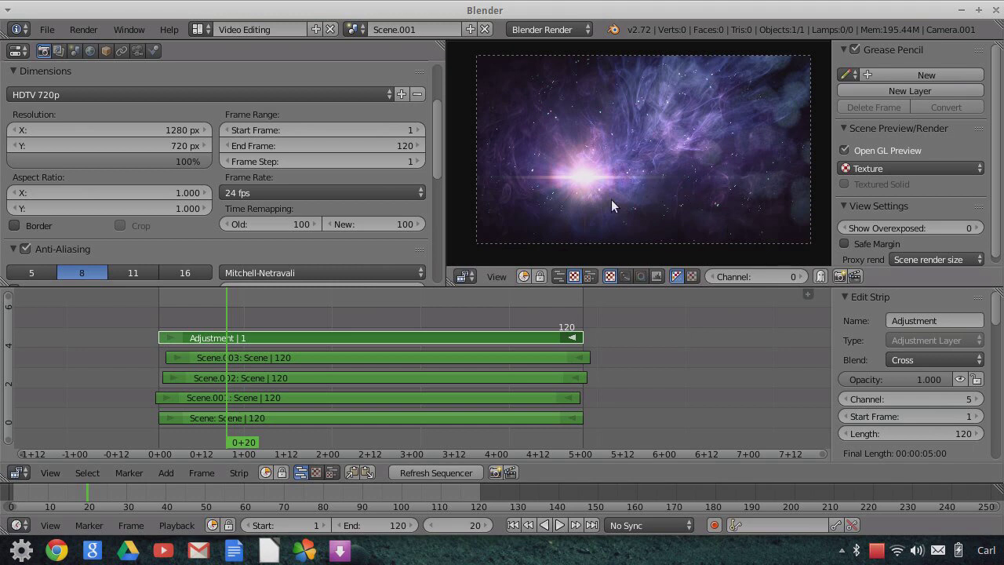
# - Add a second adjustment layer strip on channel 6, starting at frame 1 and extended to frame 120
pyautogui.click(166, 472)
pyautogui.moveTo(205, 356)
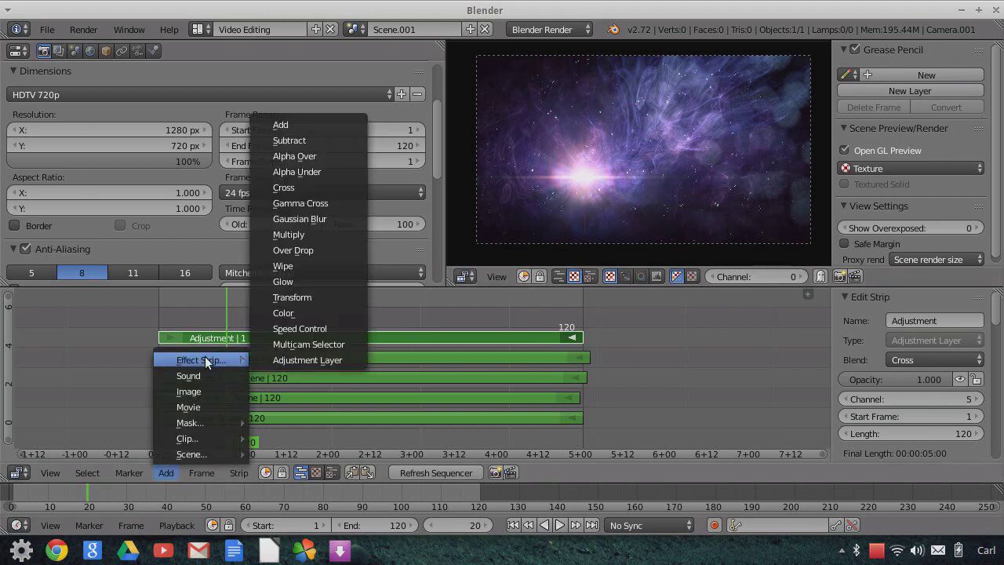
pyautogui.click(294, 357)
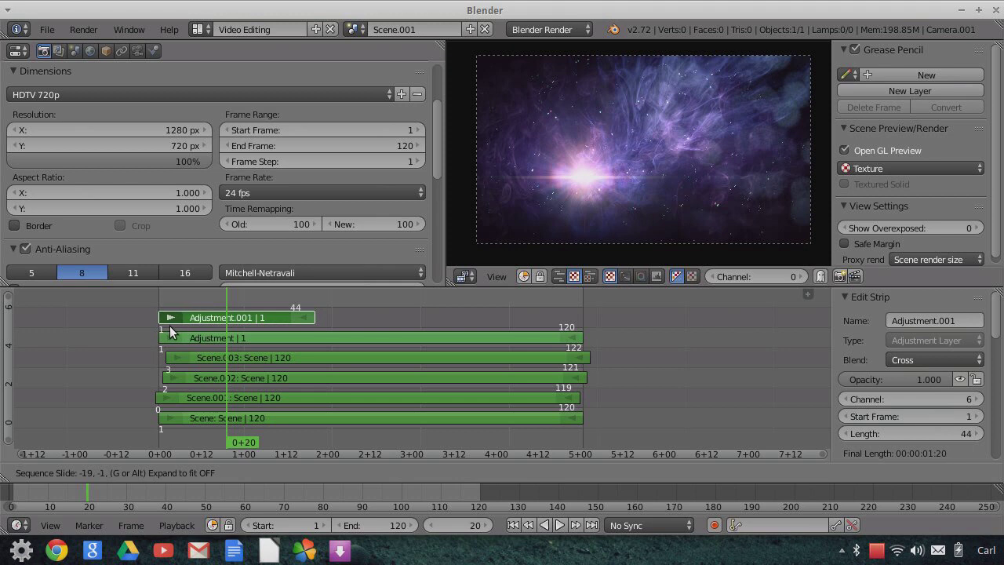
pyautogui.click(170, 326)
pyautogui.moveTo(302, 321); pyautogui.dragTo(558, 323, button='right')
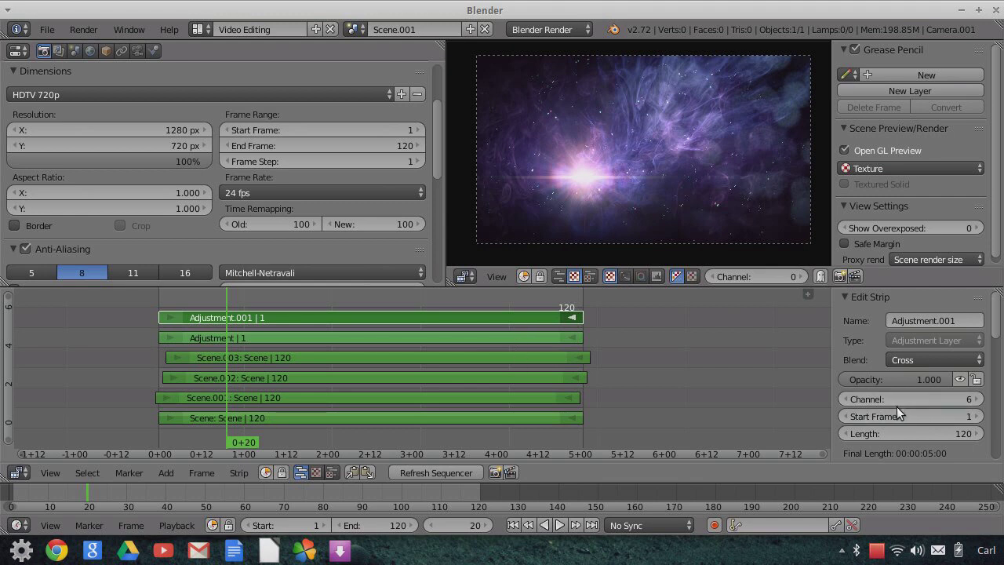
# - Set the new adjustment layer's saturation to 1.2
pyautogui.scroll(-10, 898, 434)
pyautogui.scroll(-5, 901, 436)
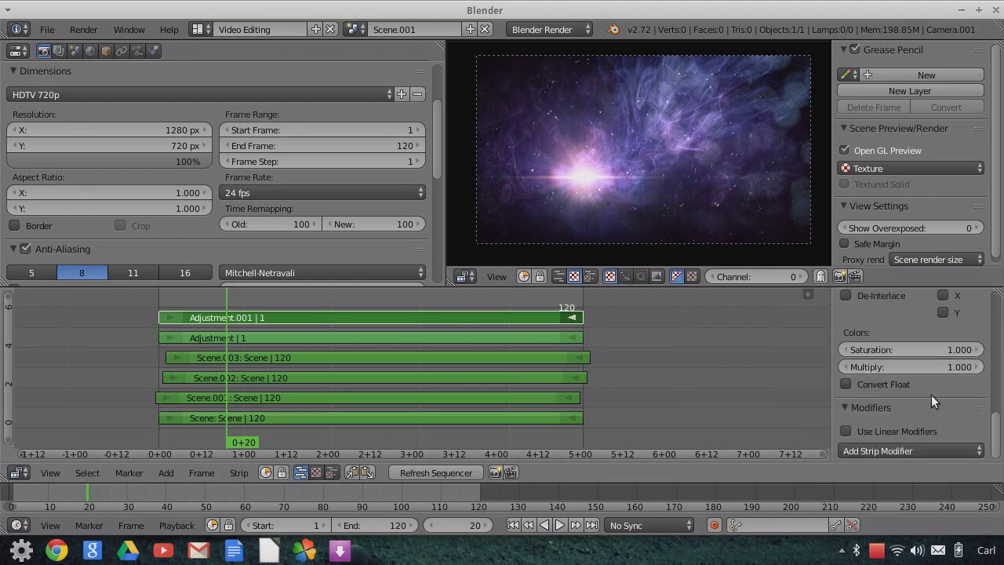
pyautogui.click(931, 347)
pyautogui.write('1.')
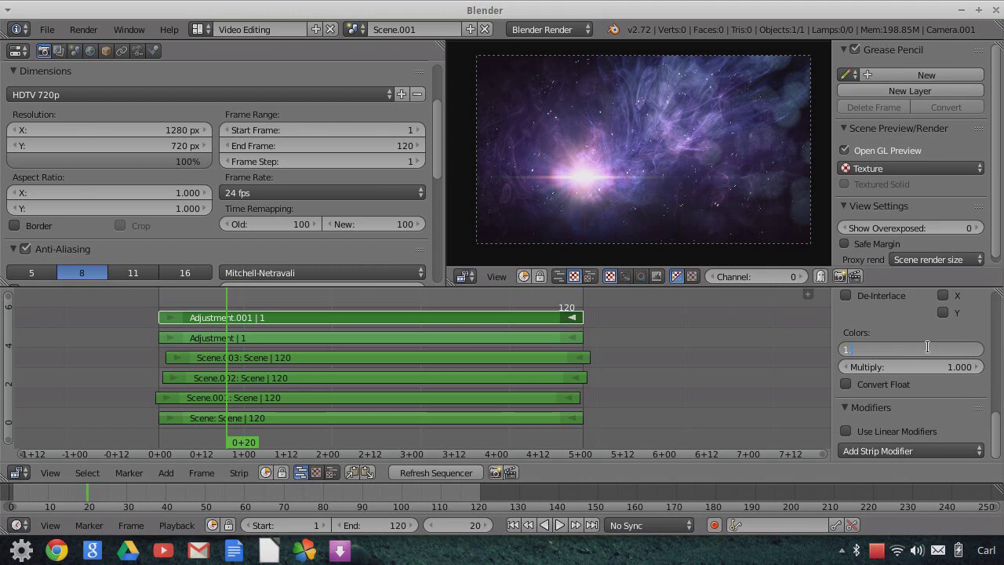
pyautogui.write('2')
pyautogui.press('Return')
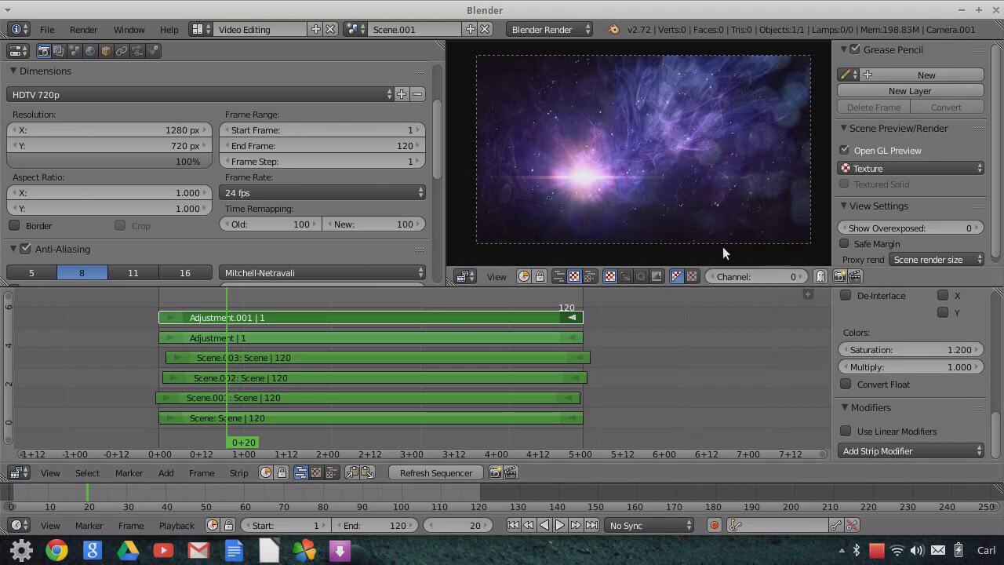
# - Examine the star glow and nebula colors in the sequencer preview, both up close and as a whole frame
pyautogui.scroll(2, 710, 232)
pyautogui.moveTo(586, 218); pyautogui.dragTo(615, 171, button='middle')
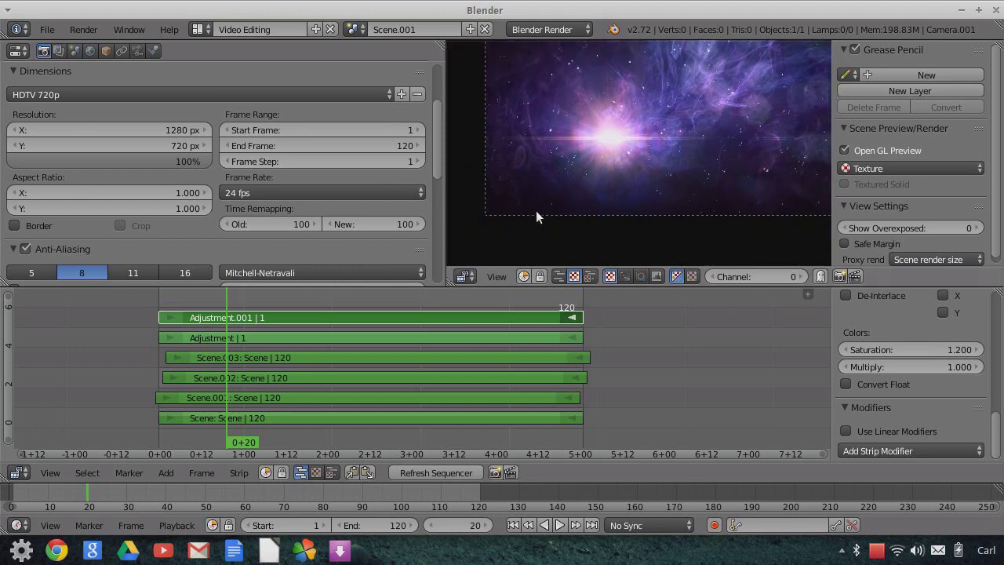
pyautogui.scroll(-3, 710, 138)
pyautogui.moveTo(600, 152)
pyautogui.mouseDown(button='middle')
pyautogui.moveTo(551, 178)
pyautogui.moveTo(617, 157)
pyautogui.moveTo(580, 202)
pyautogui.moveTo(571, 196)
pyautogui.moveTo(606, 166)
pyautogui.mouseUp(button='middle')
pyautogui.scroll(3, 656, 142)
pyautogui.scroll(-2, 584, 176)
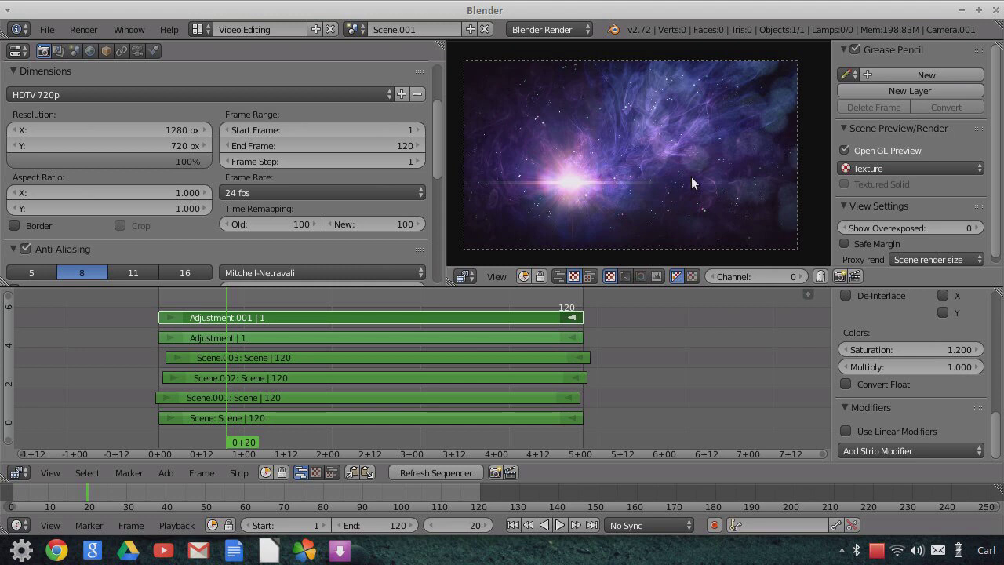
pyautogui.scroll(2, 575, 184)
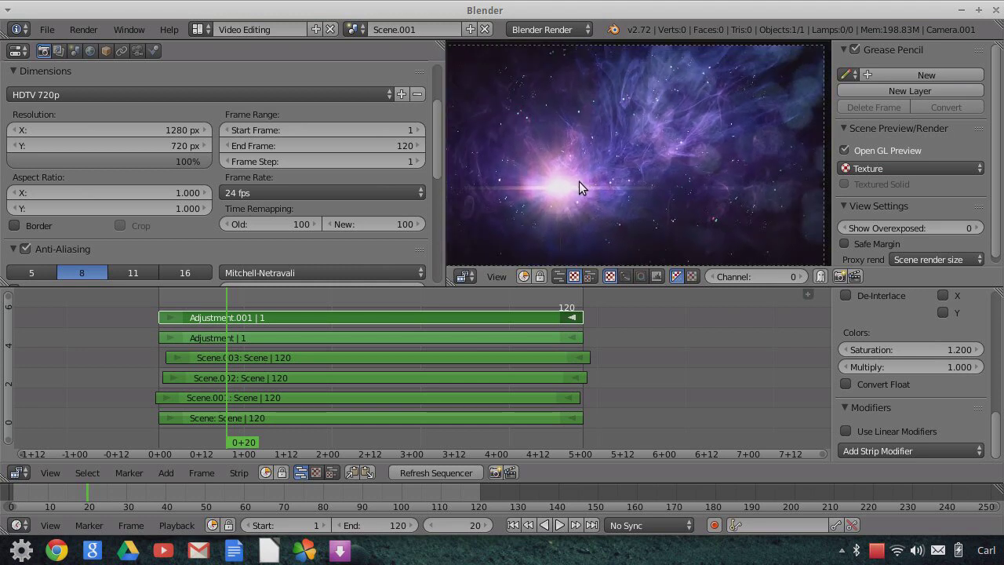
pyautogui.scroll(-2, 579, 181)
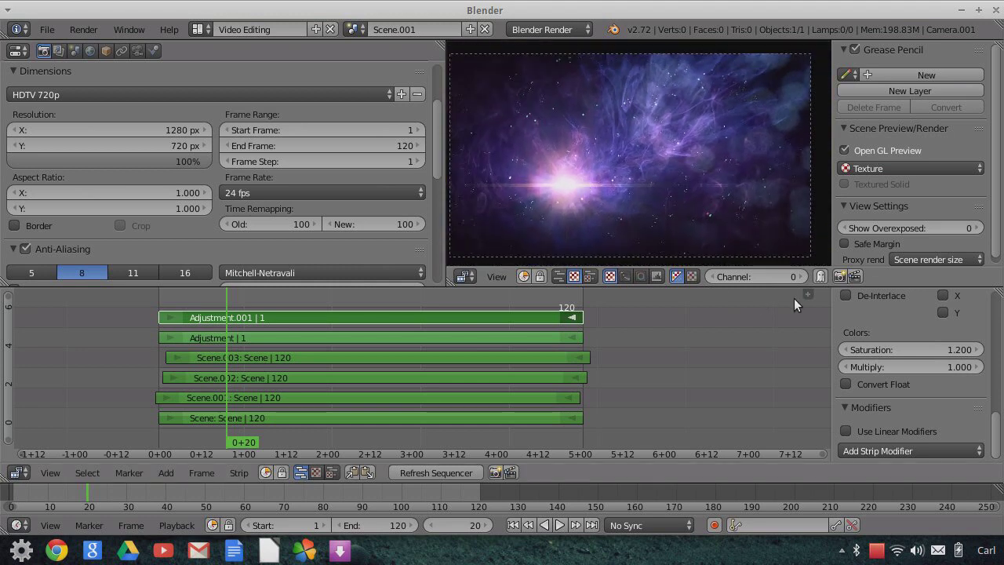
# - Render the current frame through OpenGL and inspect the whole rendered image
pyautogui.click(838, 277)
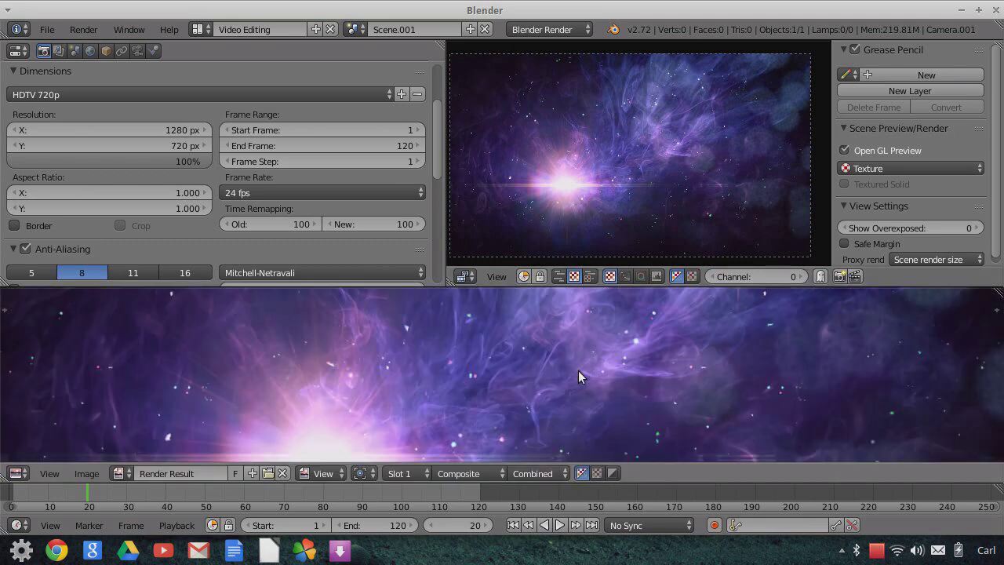
pyautogui.keyDown('ctrl'); pyautogui.moveTo(660, 359); pyautogui.dragTo(531, 386, button='middle'); pyautogui.keyUp('ctrl')
pyautogui.scroll(-2, 531, 385)
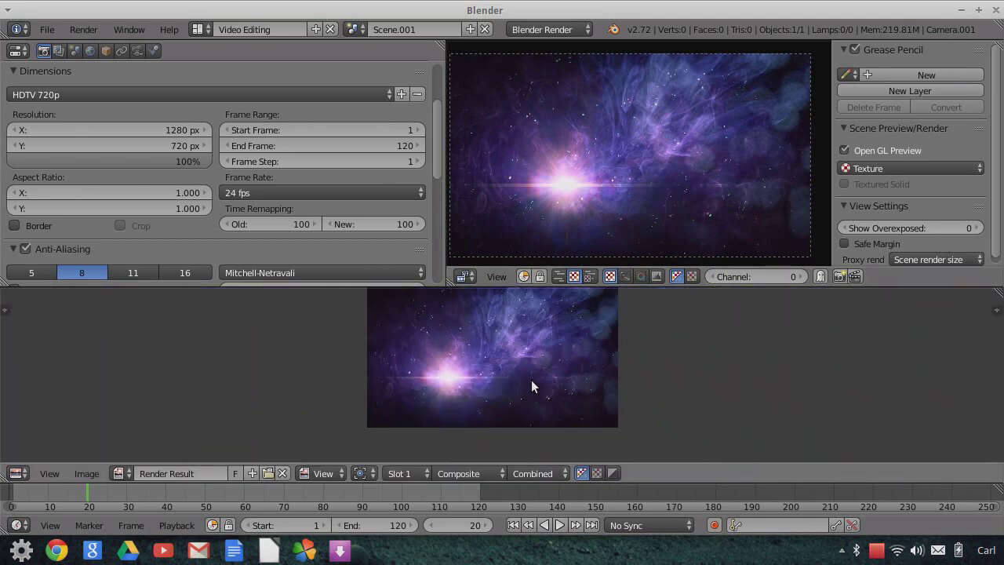
pyautogui.scroll(1, 546, 345)
pyautogui.moveTo(545, 345); pyautogui.dragTo(526, 368, button='middle')
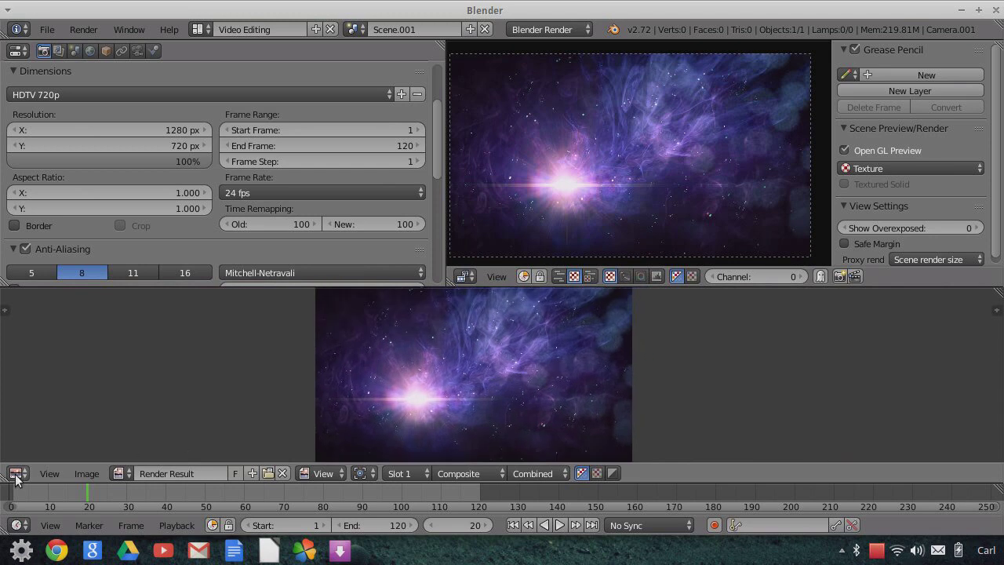
# - Switch the area showing the rendered image back to the Video Sequence Editor
pyautogui.click(16, 473)
pyautogui.click(43, 454)
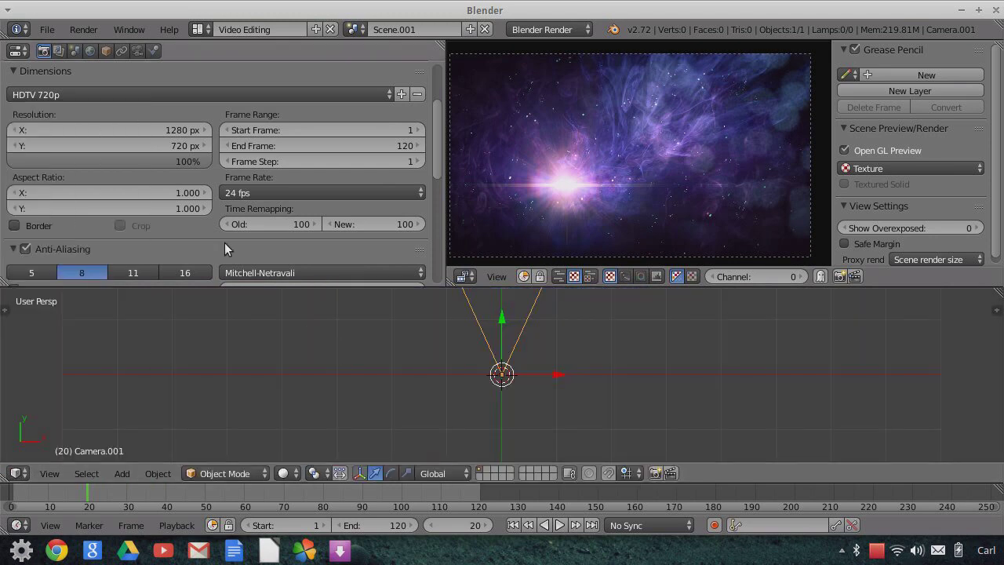
pyautogui.click(16, 473)
pyautogui.click(51, 333)
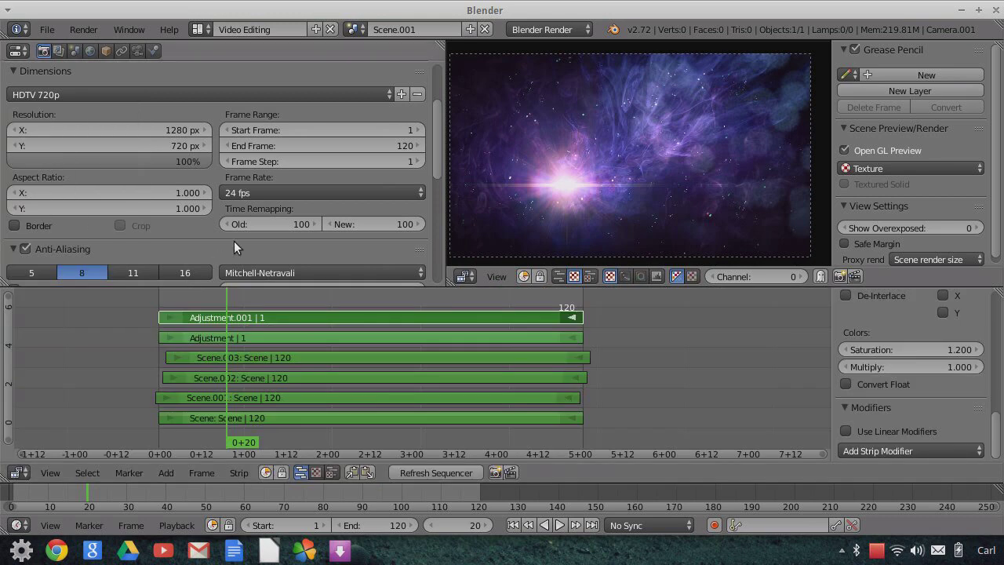
# - Set the render output format to AVI JPEG
pyautogui.scroll(-8, 246, 256)
pyautogui.scroll(-3, 199, 255)
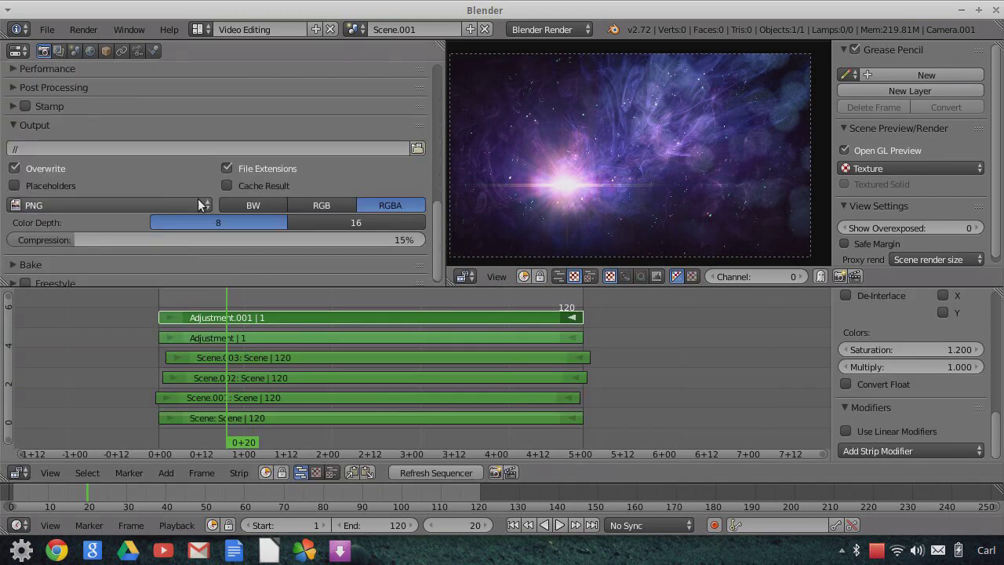
pyautogui.click(192, 204)
pyautogui.click(260, 83)
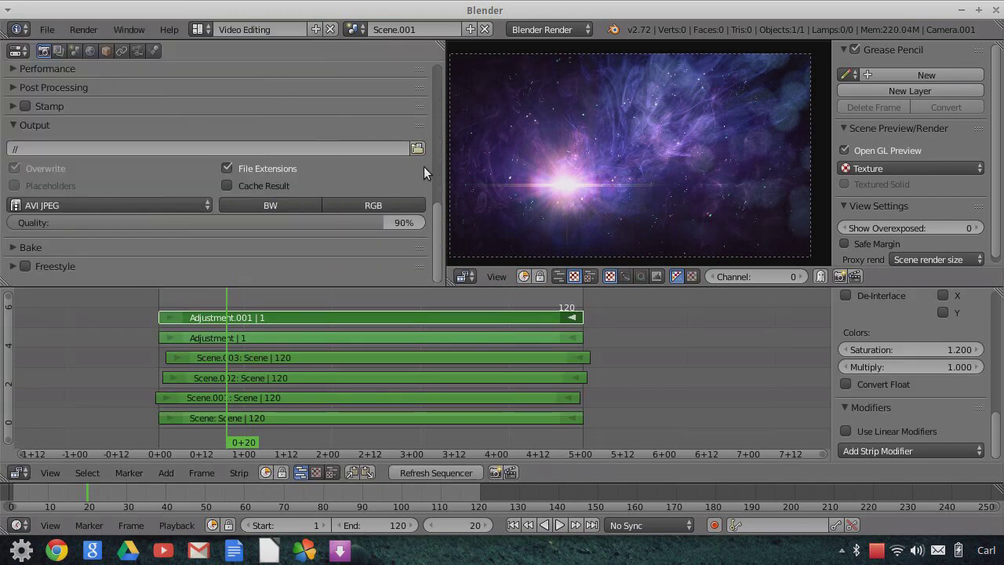
# - Set the render output path to the SpaceTextures folder with the file name Test
pyautogui.click(420, 162)
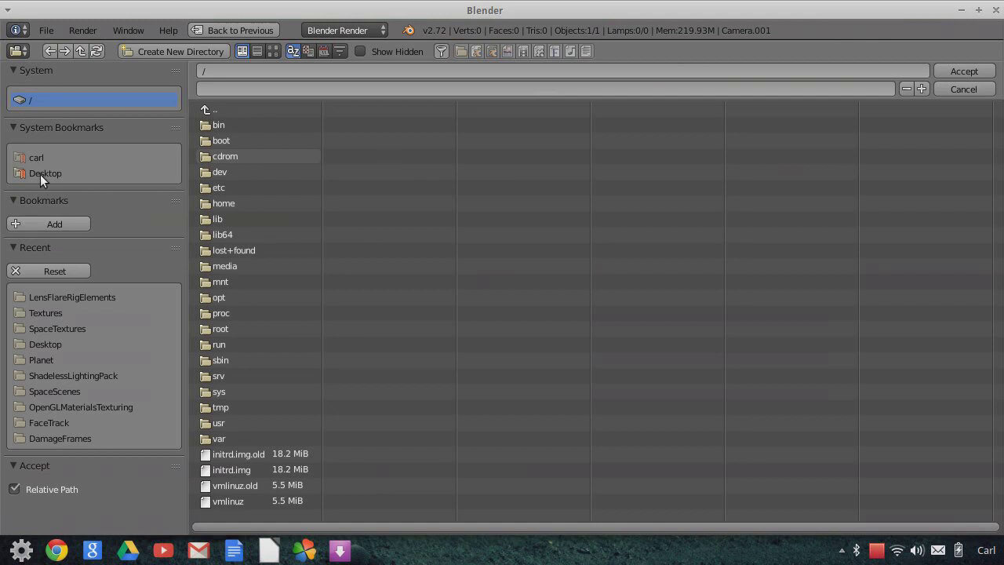
pyautogui.click(61, 328)
pyautogui.click(231, 88)
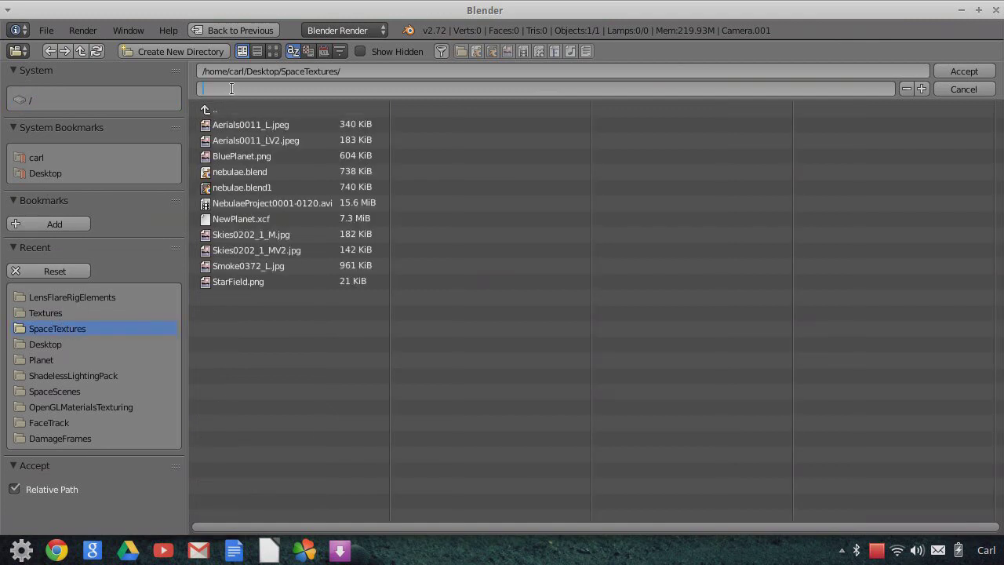
pyautogui.write('Test')
pyautogui.press('Return')
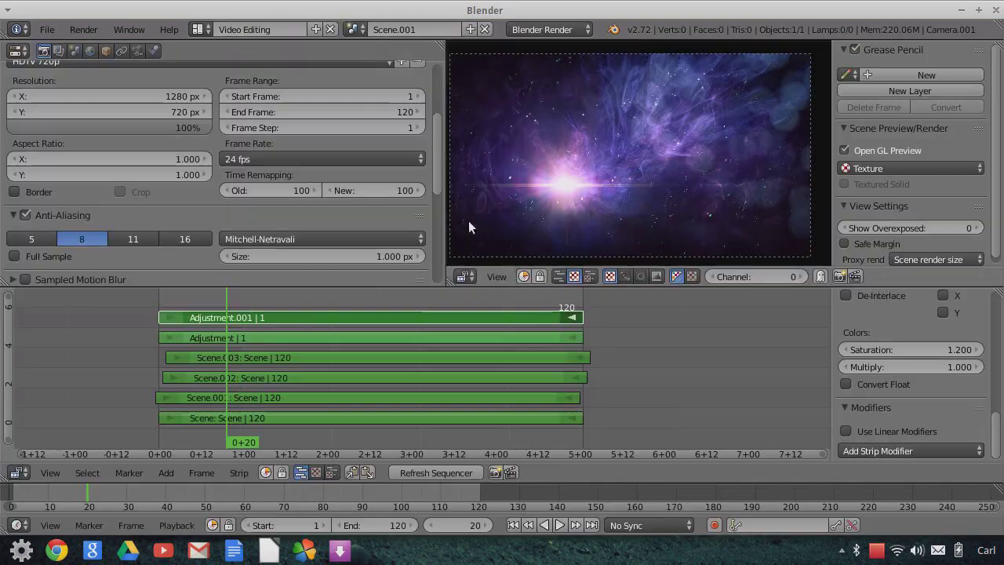
pyautogui.scroll(-1, 261, 204)
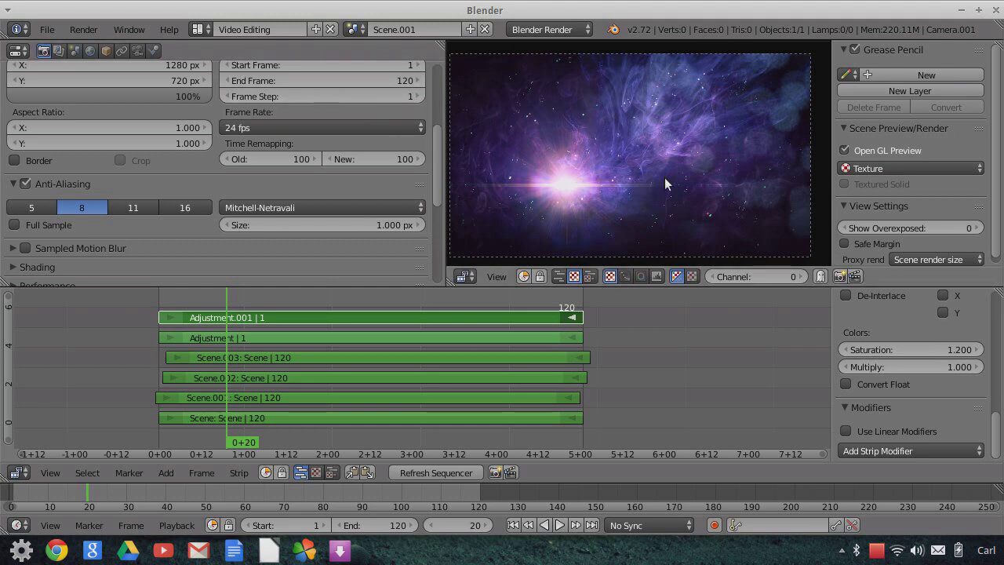
pyautogui.scroll(3, 672, 150)
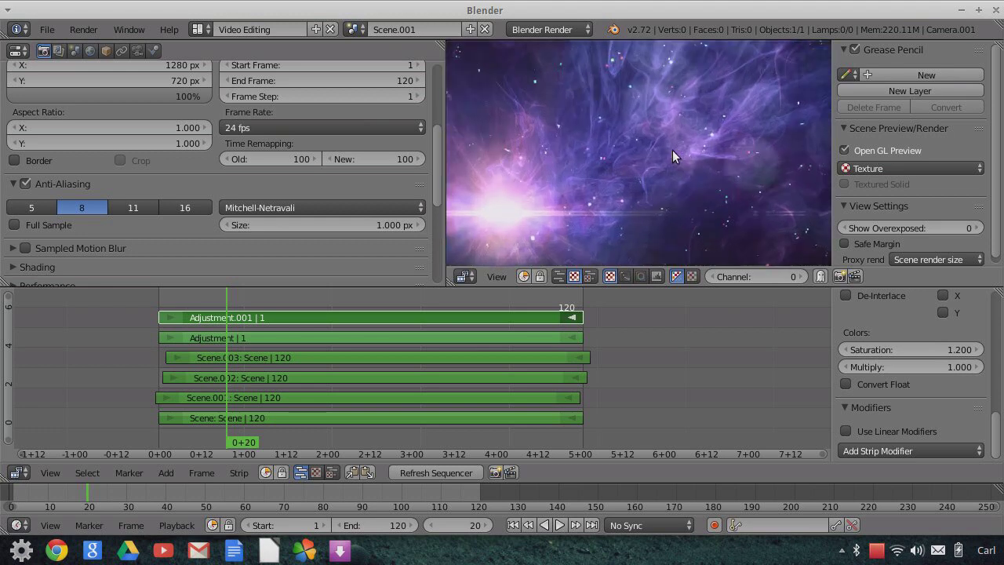
pyautogui.scroll(-4, 719, 121)
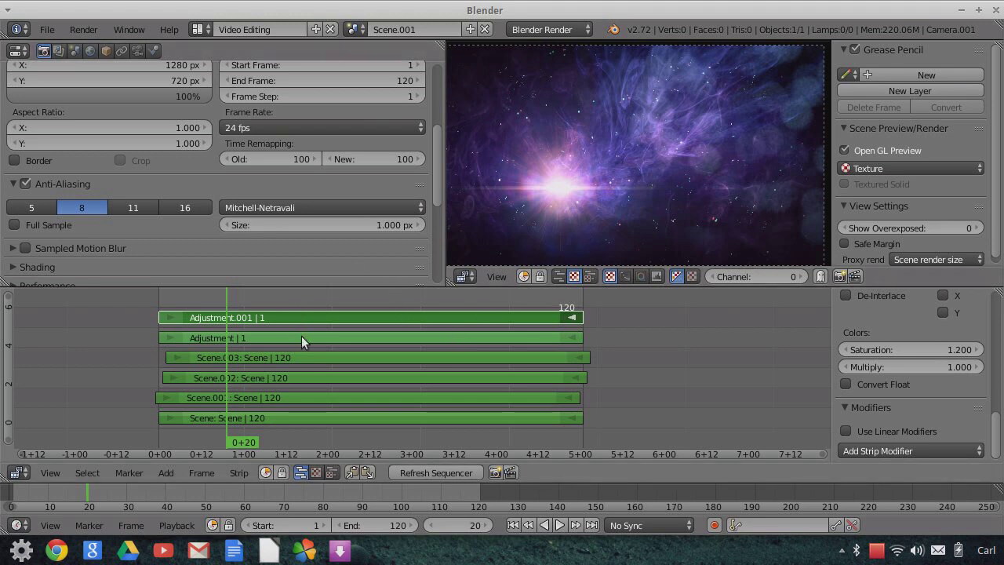
pyautogui.scroll(-1, 604, 182)
pyautogui.moveTo(638, 181)
pyautogui.mouseDown(button='middle')
pyautogui.moveTo(650, 177)
pyautogui.moveTo(639, 175)
pyautogui.moveTo(644, 169)
pyautogui.mouseUp(button='middle')
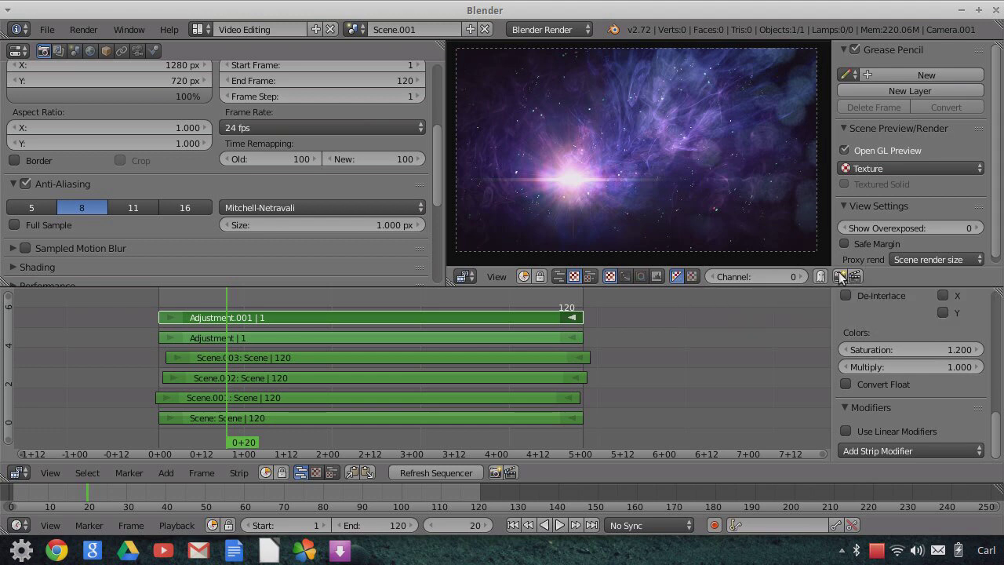
# - Render the current frame as an OpenGL test and start the OpenGL render of the 120-frame animation from the restored sequencer
pyautogui.press('F12')
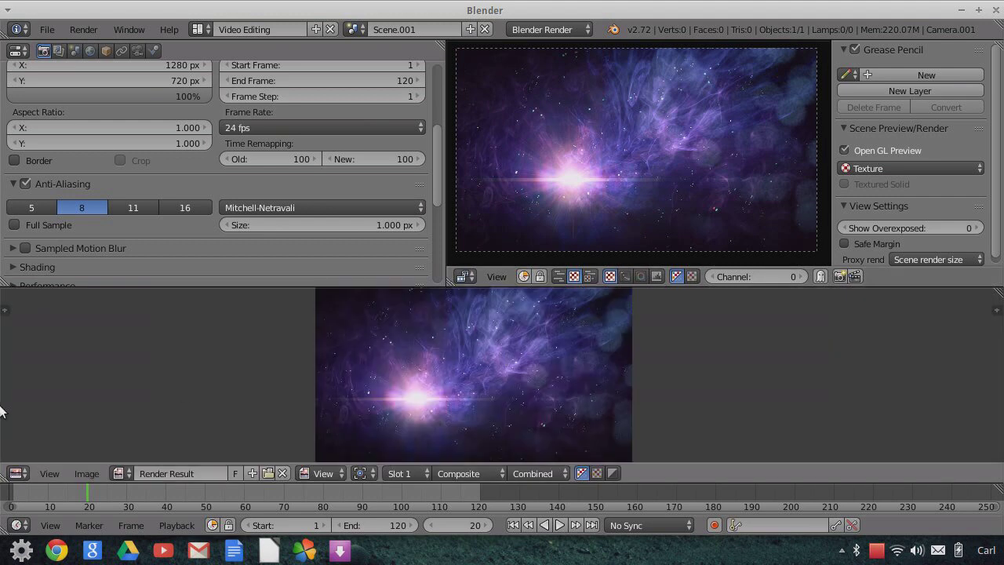
pyautogui.click(19, 472)
pyautogui.click(28, 472)
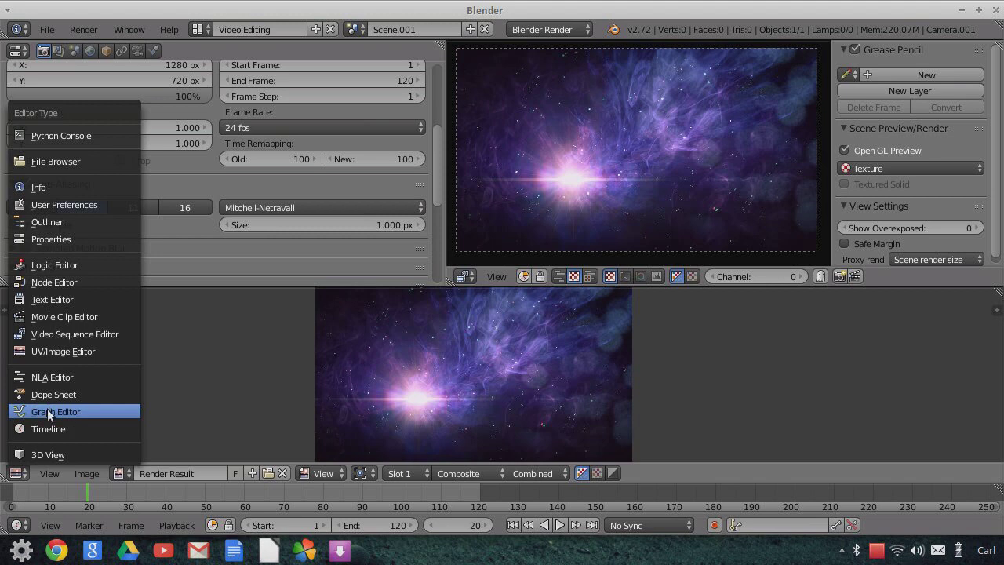
pyautogui.click(58, 335)
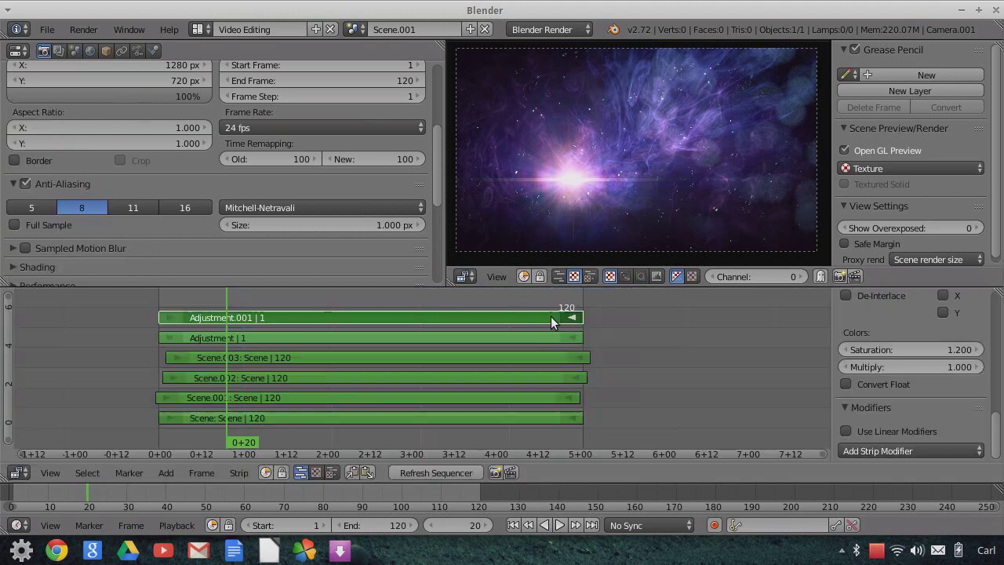
pyautogui.click(855, 276)
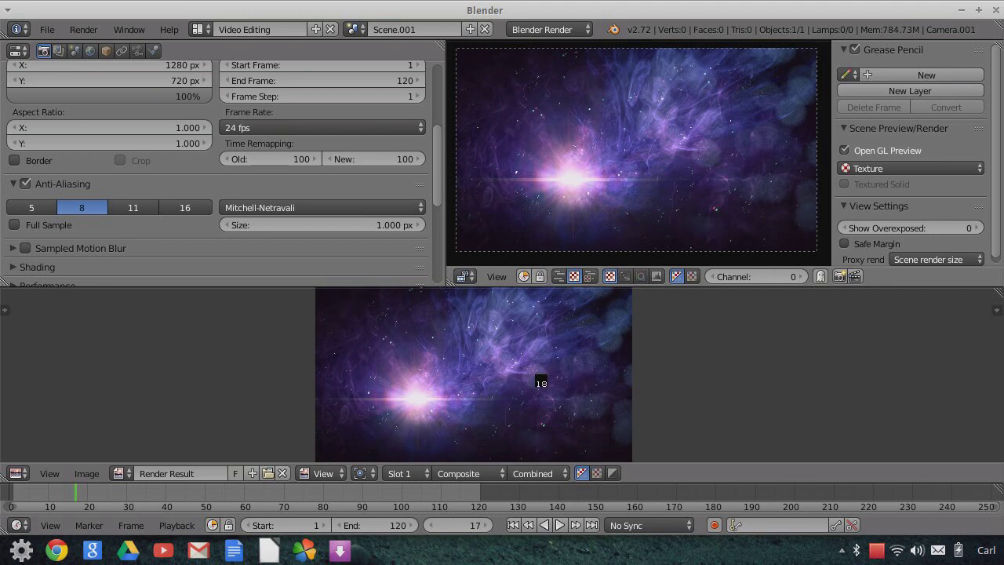
# - Switch to the file manager window showing the SpaceTextures folder
pyautogui.click(852, 549)
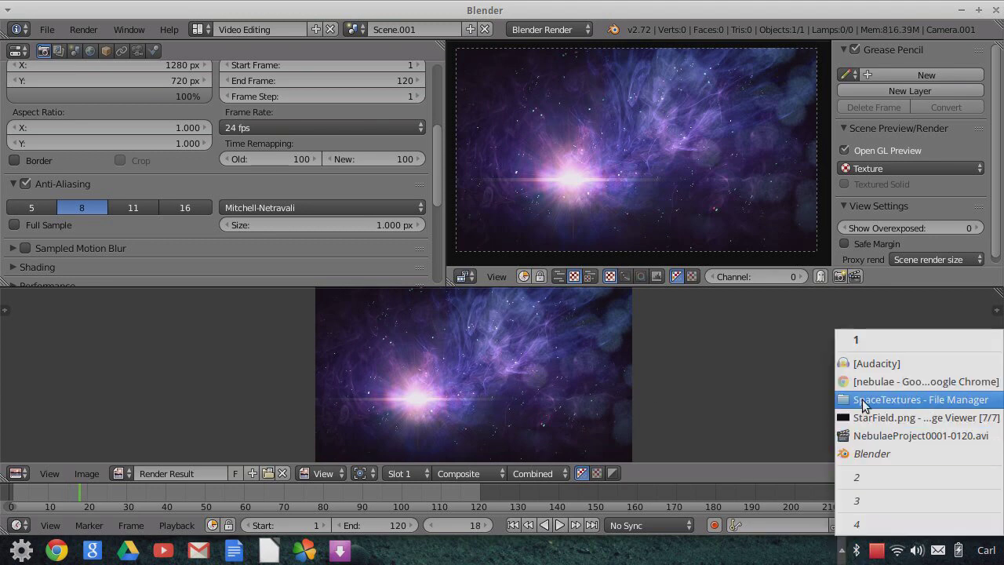
pyautogui.click(864, 400)
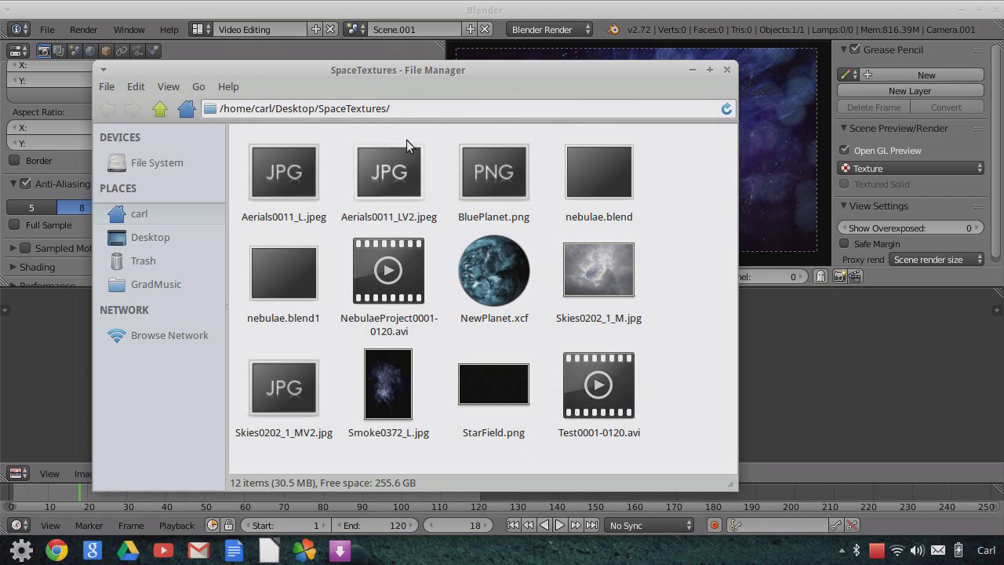
pyautogui.click(842, 550)
pyautogui.click(873, 404)
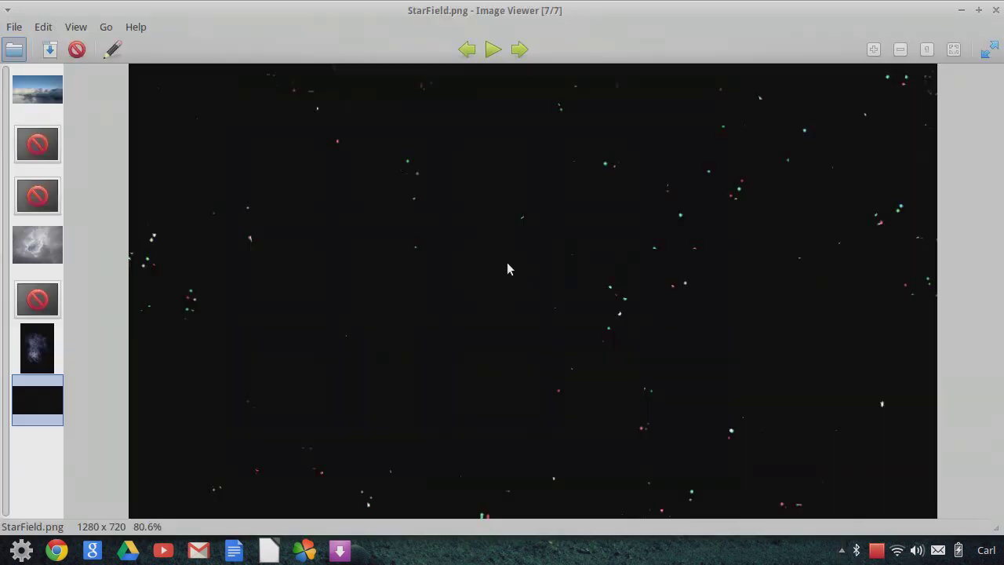
pyautogui.click(963, 11)
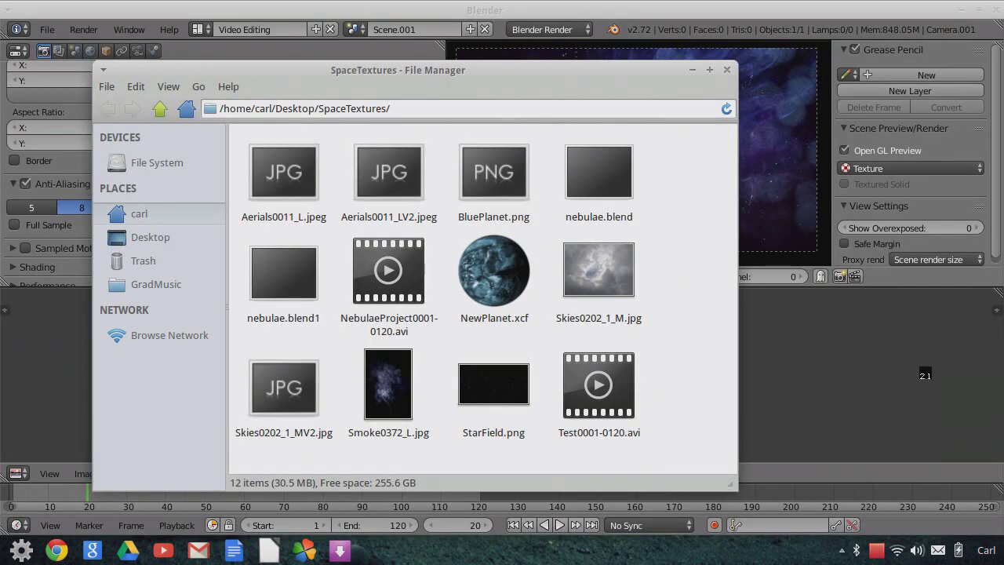
# - Bring up the NebulaeProject0001-0120.avi video in the media player
pyautogui.click(855, 550)
pyautogui.click(843, 551)
pyautogui.click(887, 390)
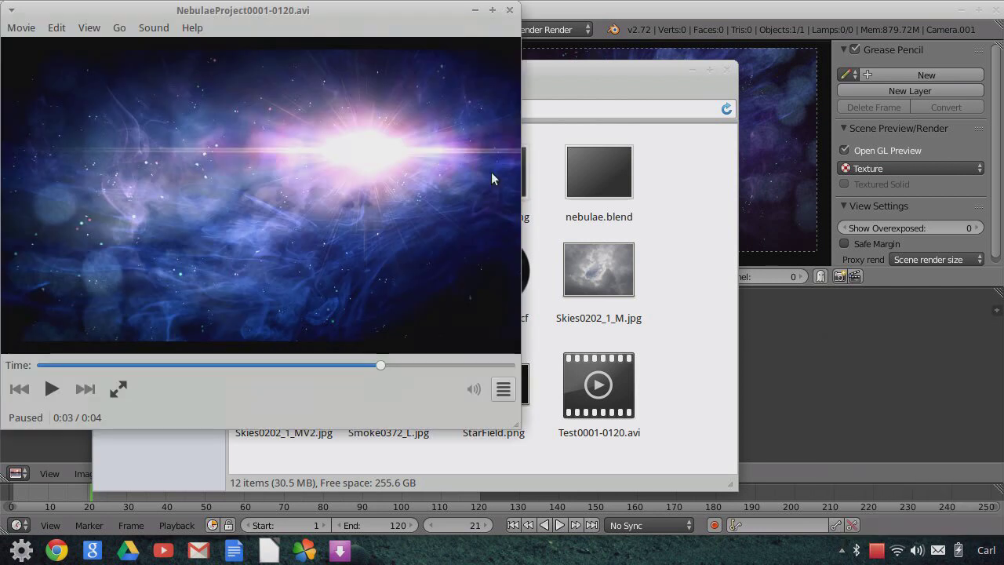
# - Move the media player window aside and open Test0001-0120.avi from the SpaceTextures folder
pyautogui.moveTo(321, 16); pyautogui.dragTo(399, 50)
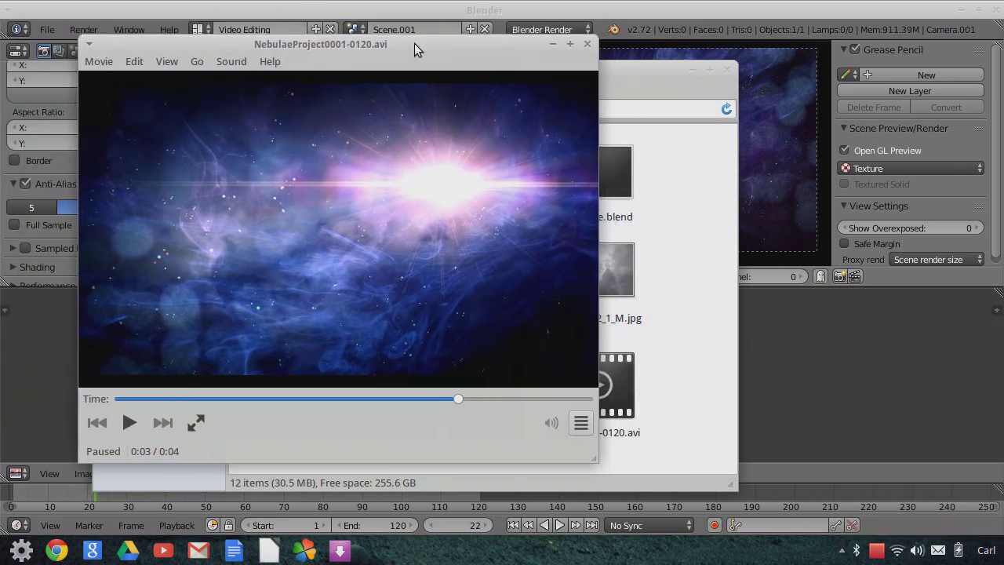
pyautogui.click(661, 79)
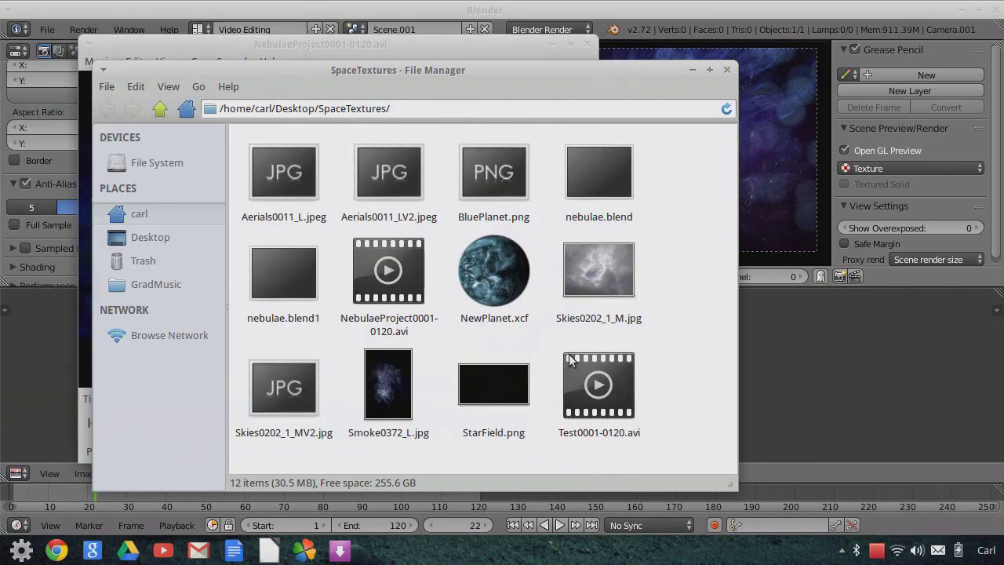
pyautogui.click(598, 384)
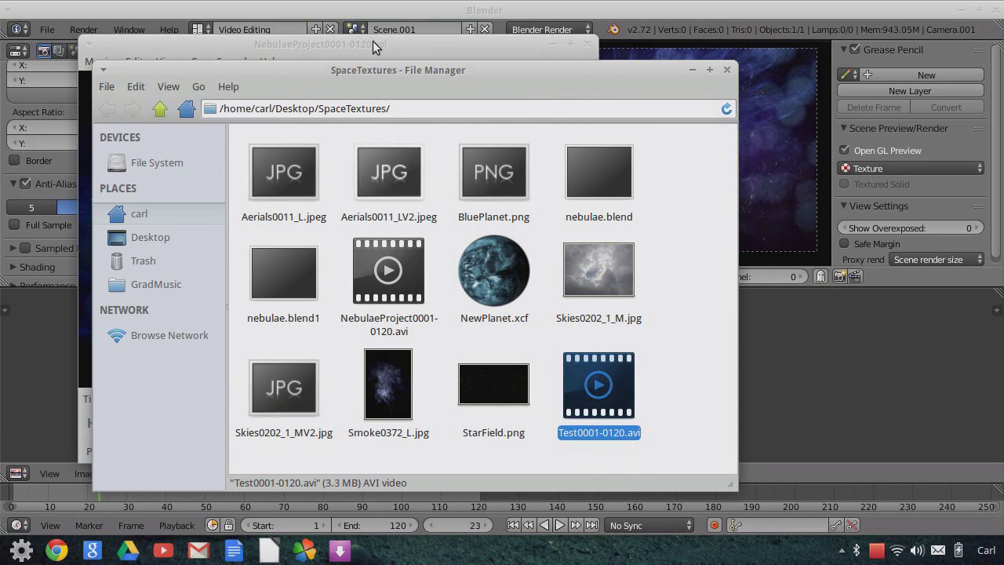
pyautogui.press('Return')
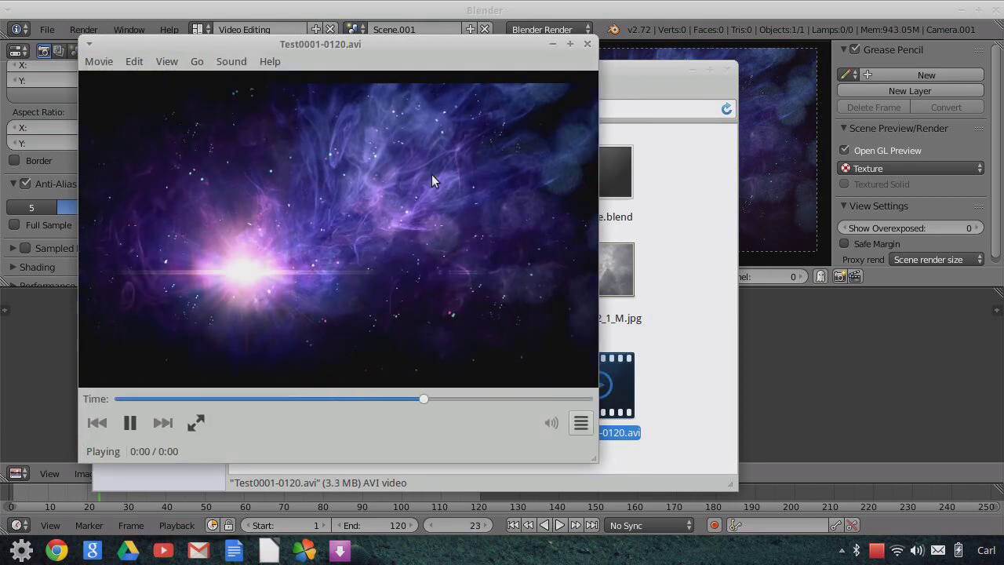
# - Play back the partly rendered test video and leave it paused at the opening frame
pyautogui.click(140, 423)
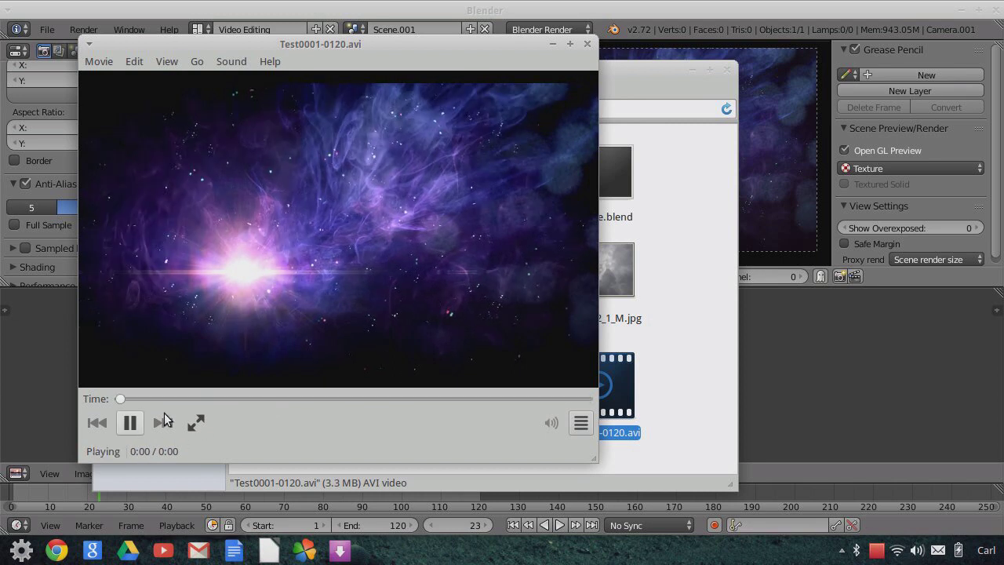
pyautogui.click(131, 425)
pyautogui.click(130, 424)
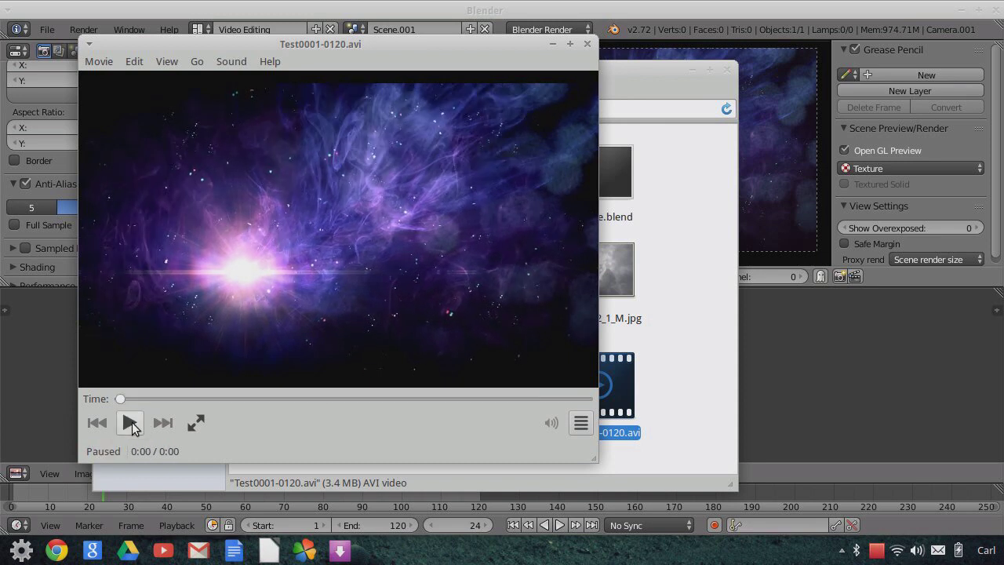
pyautogui.click(131, 425)
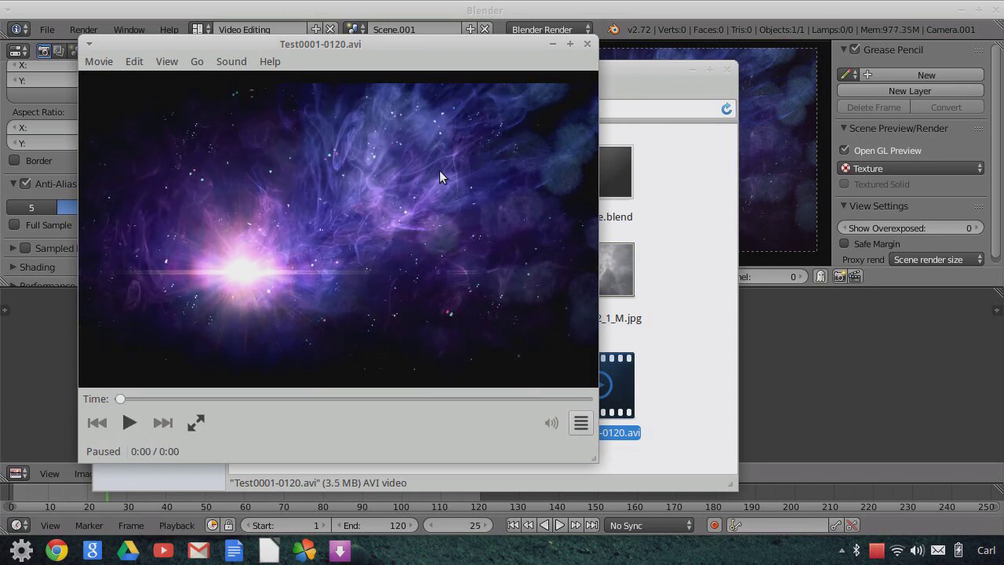